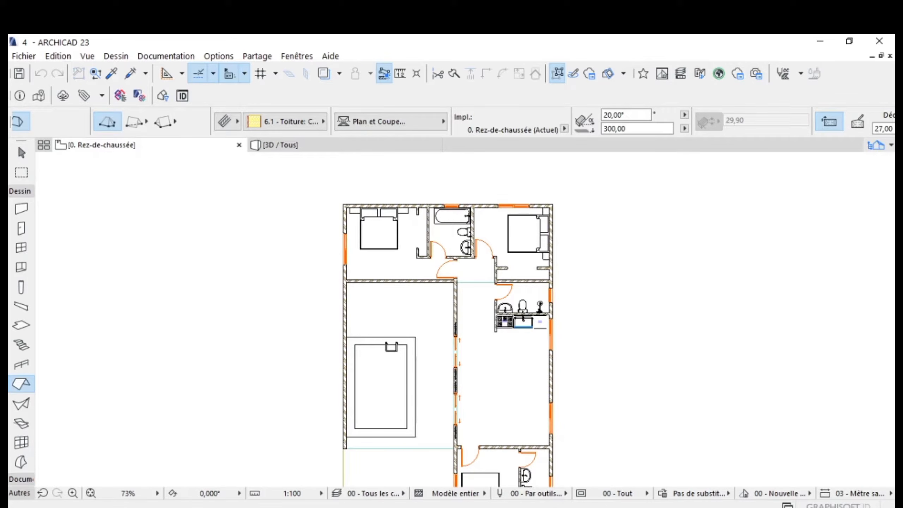
Step: Examine the finished house with its pool and tiled roof in 3D, viewing it from the pool side and the gable end
scroll(465, 277, "up", 2)
left_click(320, 145)
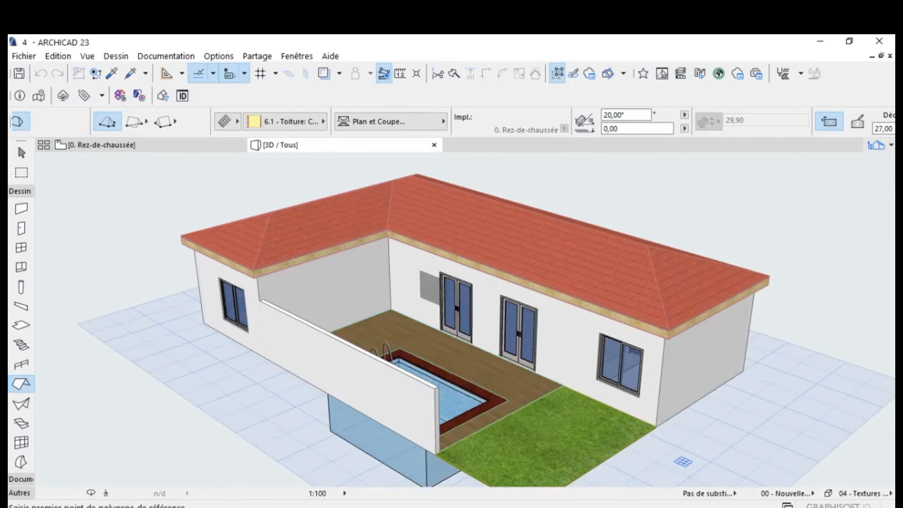
scroll(740, 461, "up", 3)
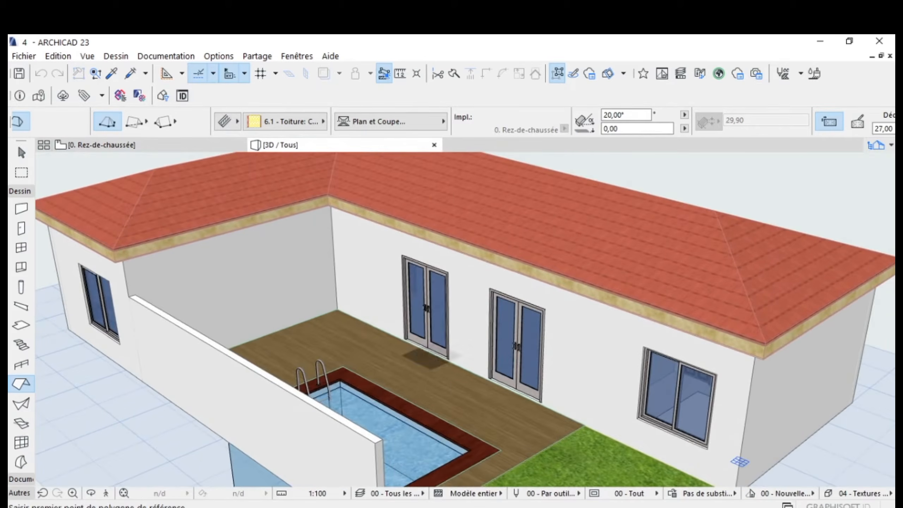
left_click(91, 494)
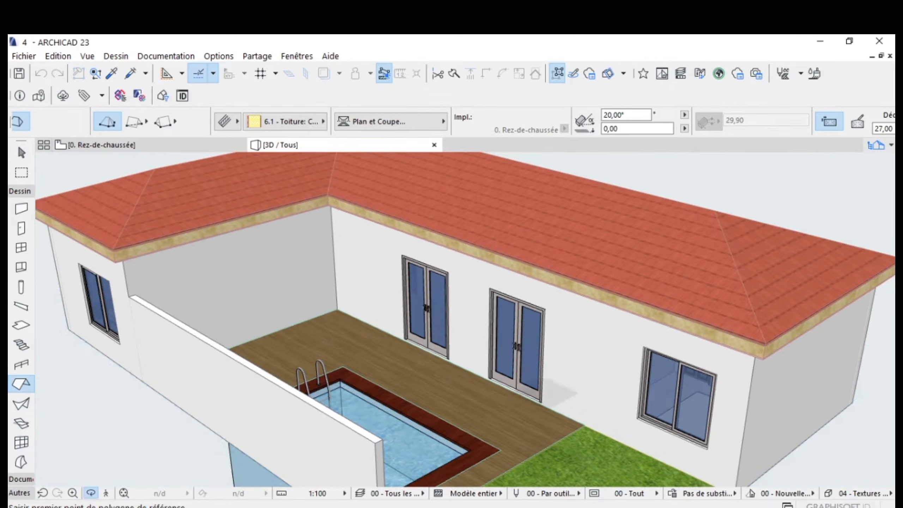
left_click_drag(551, 393, 393, 395)
scroll(463, 320, "down", 5)
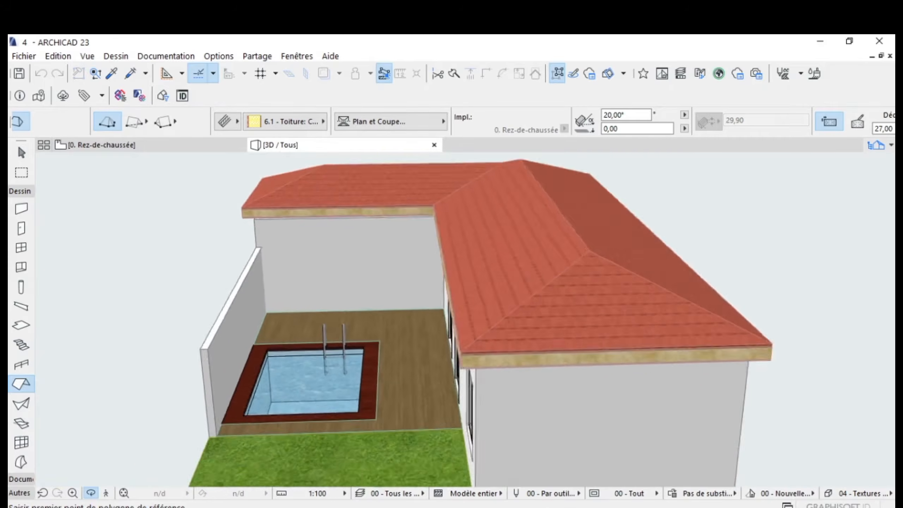
scroll(463, 320, "up", 3)
scroll(465, 320, "up", 3)
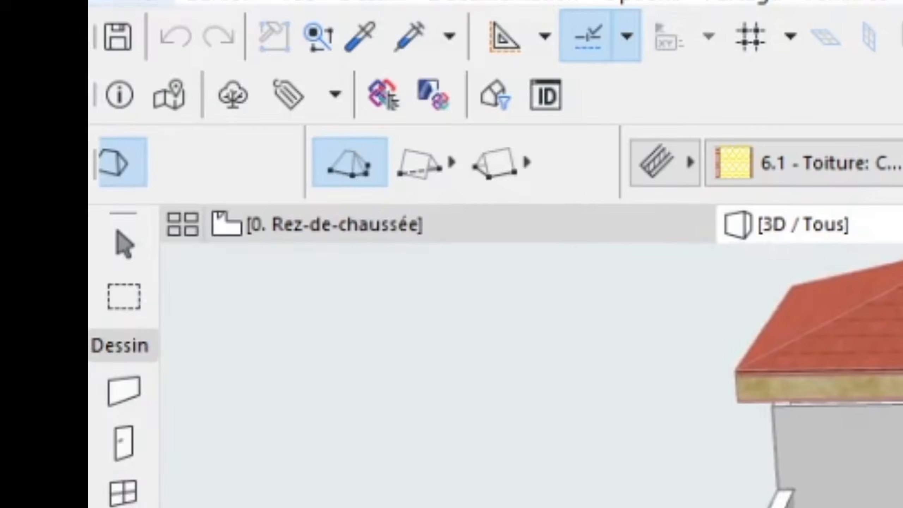
Step: Save the current project and create a new one from the template Modèle AC23 DEFAUT.tpl
left_click(24, 56)
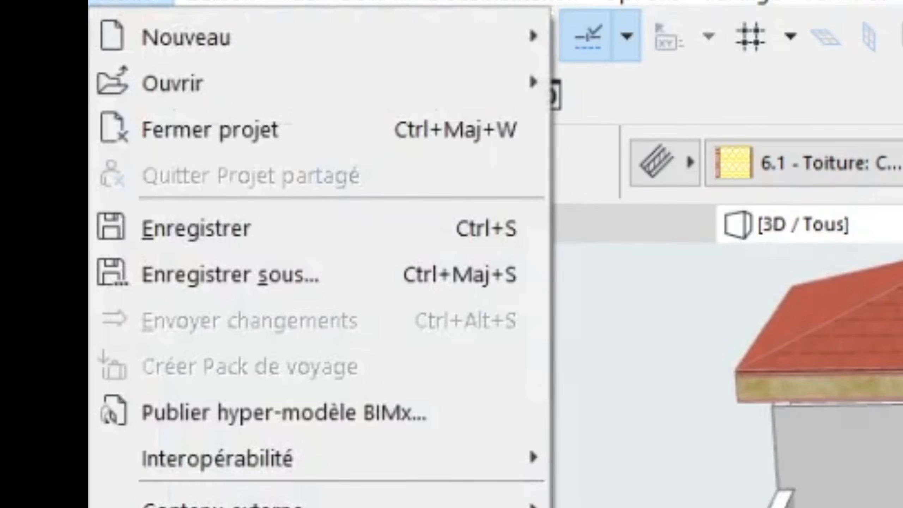
mouse_move(58, 56)
mouse_move(130, 2)
mouse_move(185, 36)
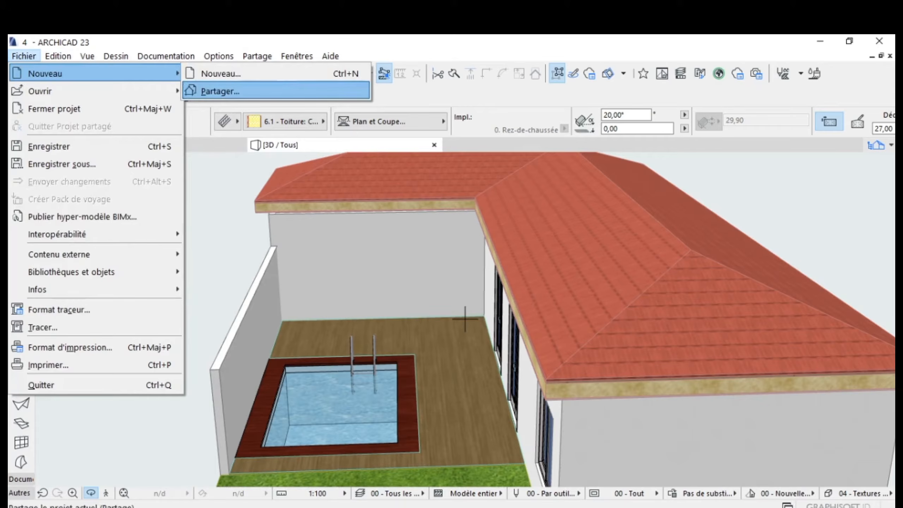
left_click(221, 73)
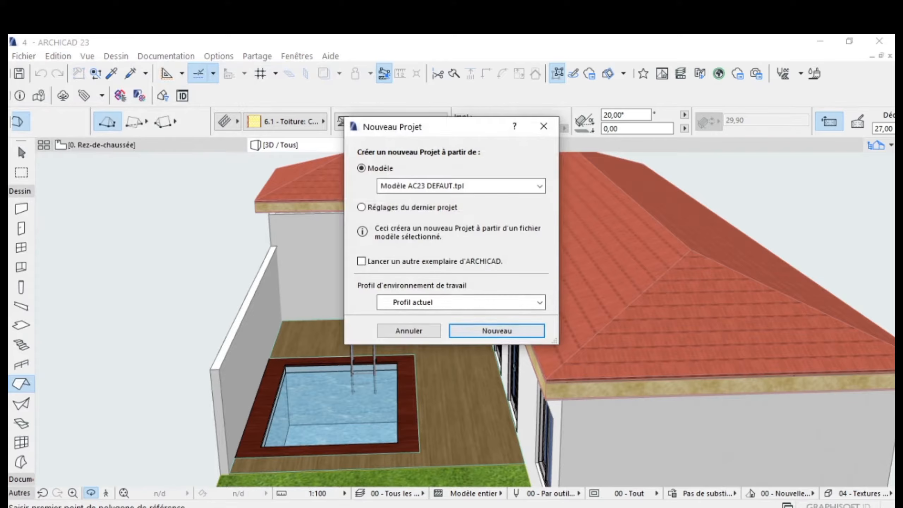
left_click(466, 331)
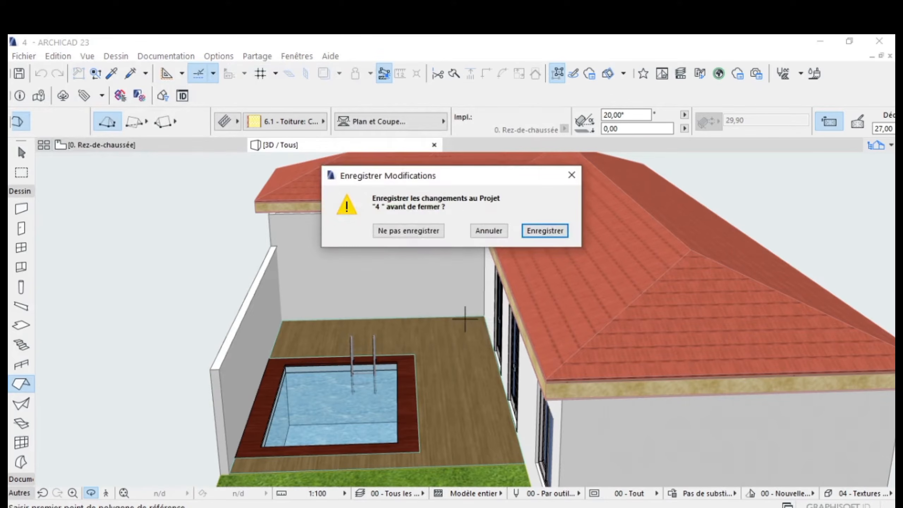
key("Return")
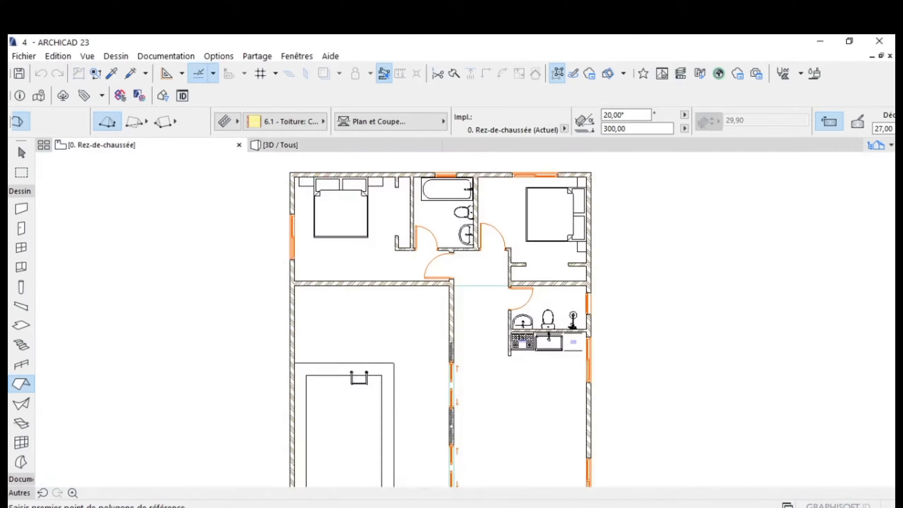
key("ctrl+n")
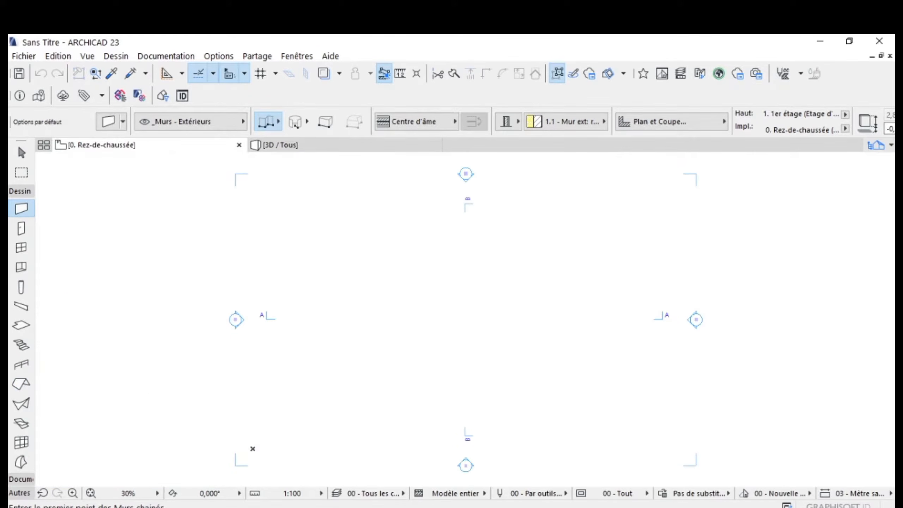
scroll(478, 311, "up", 10)
scroll(478, 311, "down", 4)
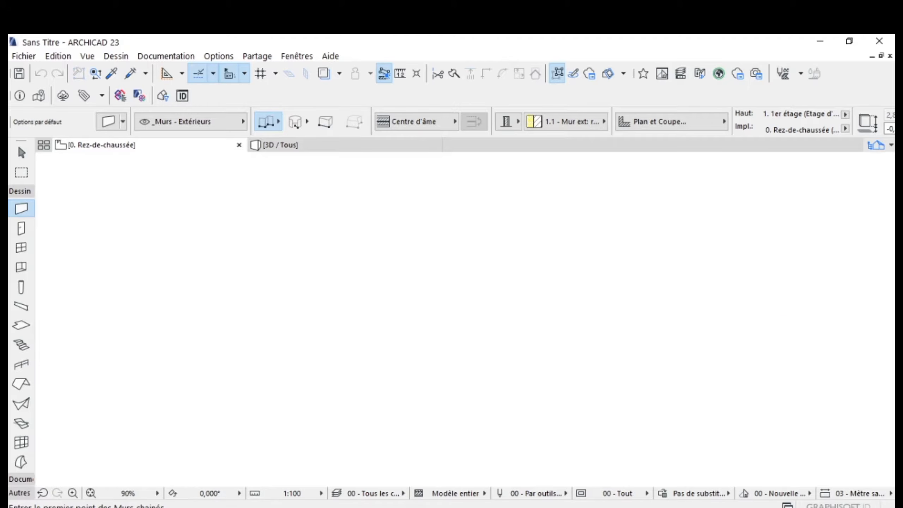
scroll(484, 303, "down", 4)
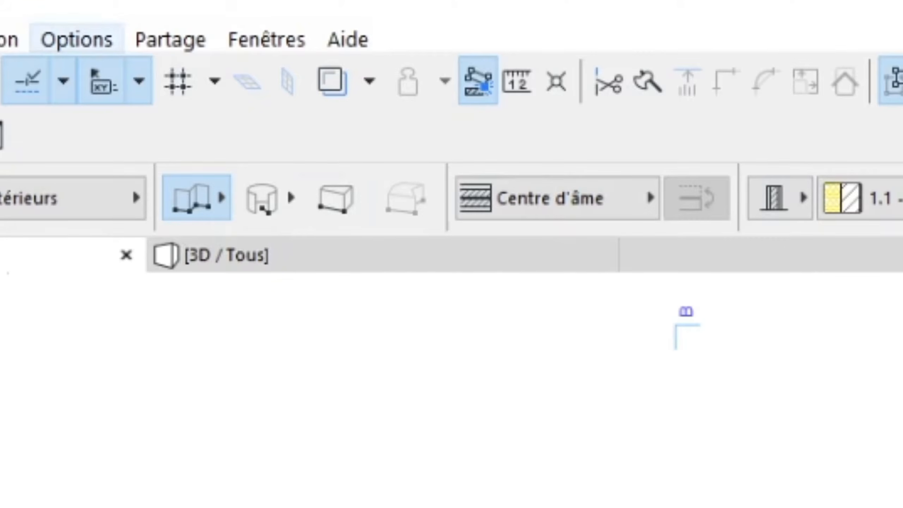
Step: Set the project's working length unit to centimetres
left_click(77, 39)
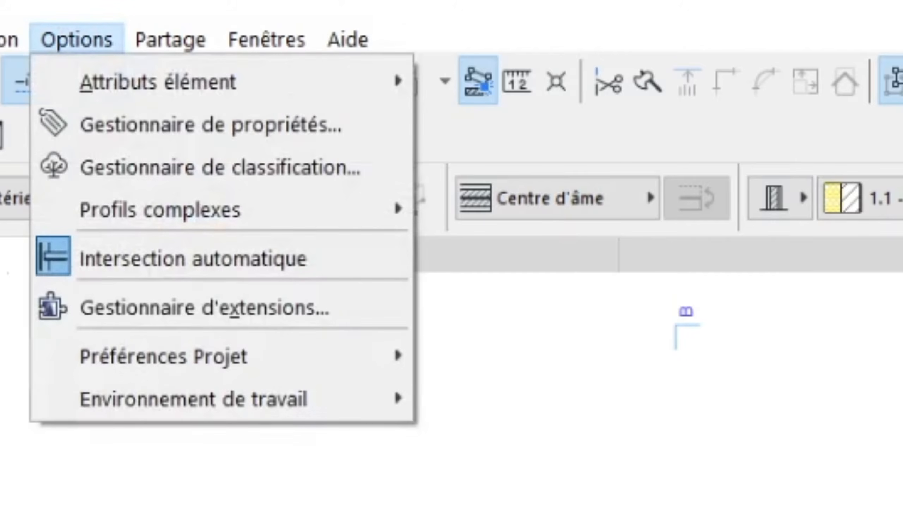
mouse_move(164, 357)
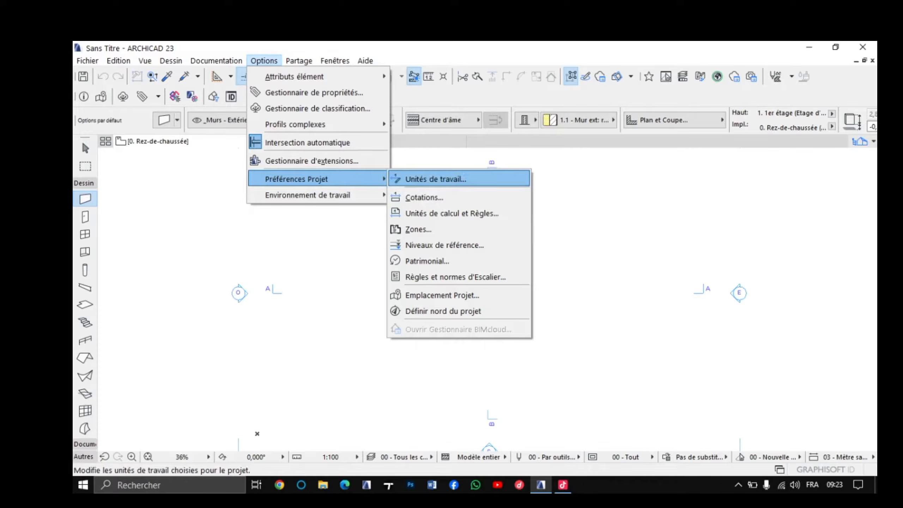
left_click(458, 179)
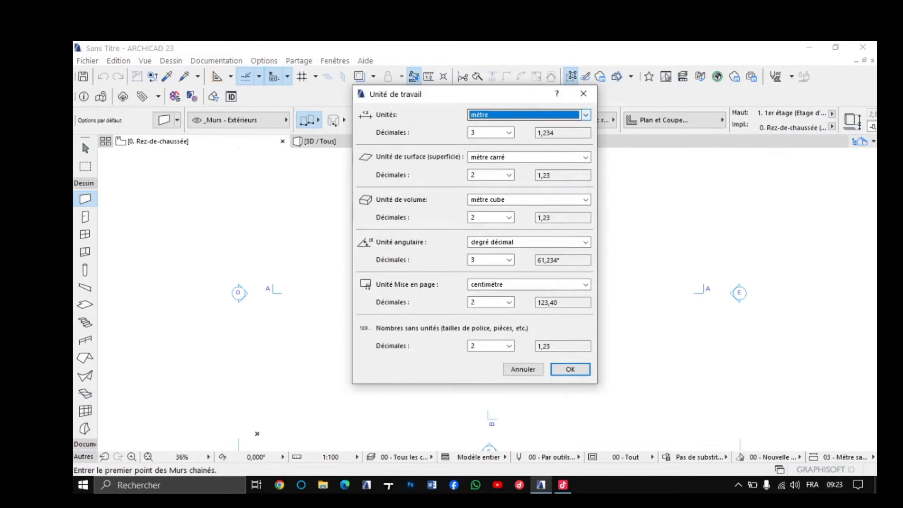
left_click(587, 115)
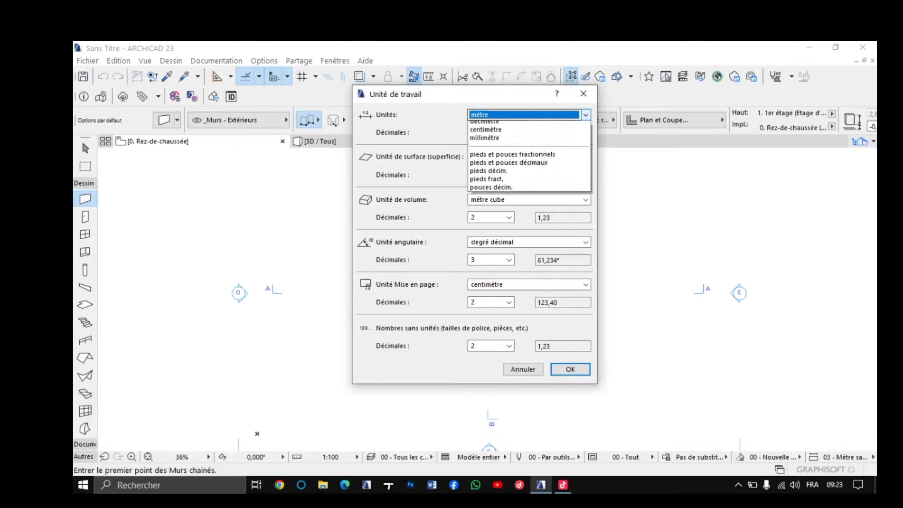
left_click(516, 142)
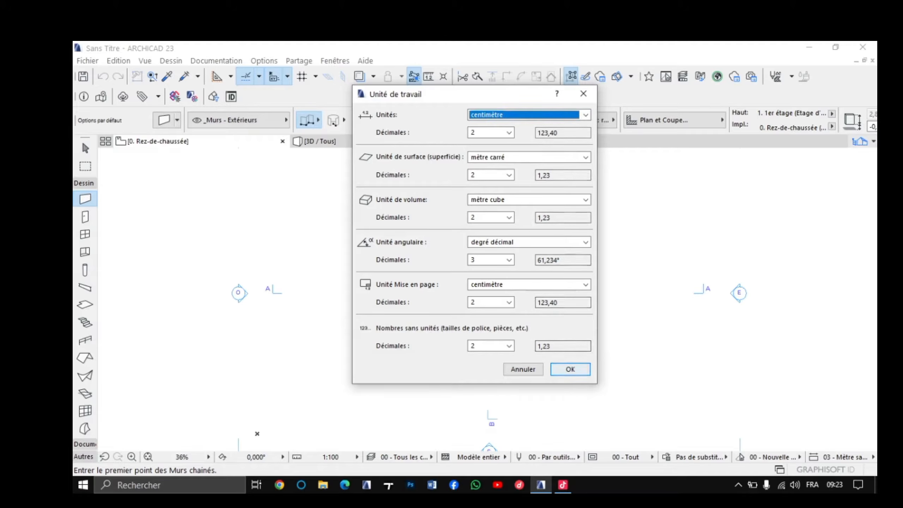
left_click(570, 369)
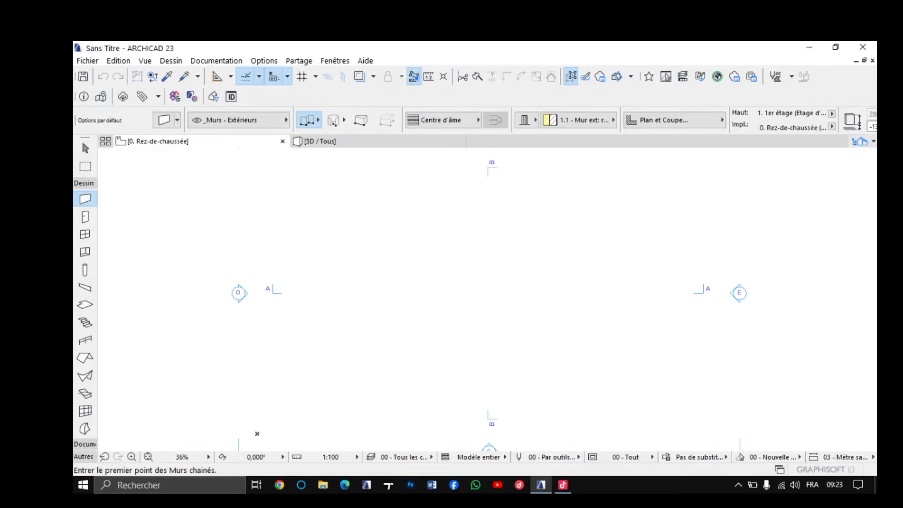
Step: Set both the top offset and the base offset of the default wall to 0
left_click(171, 61)
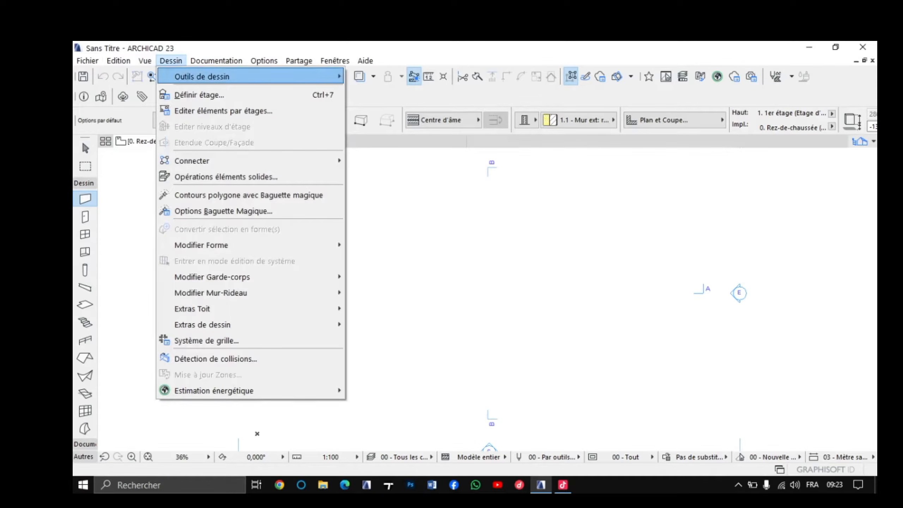
mouse_move(214, 76)
left_click(367, 77)
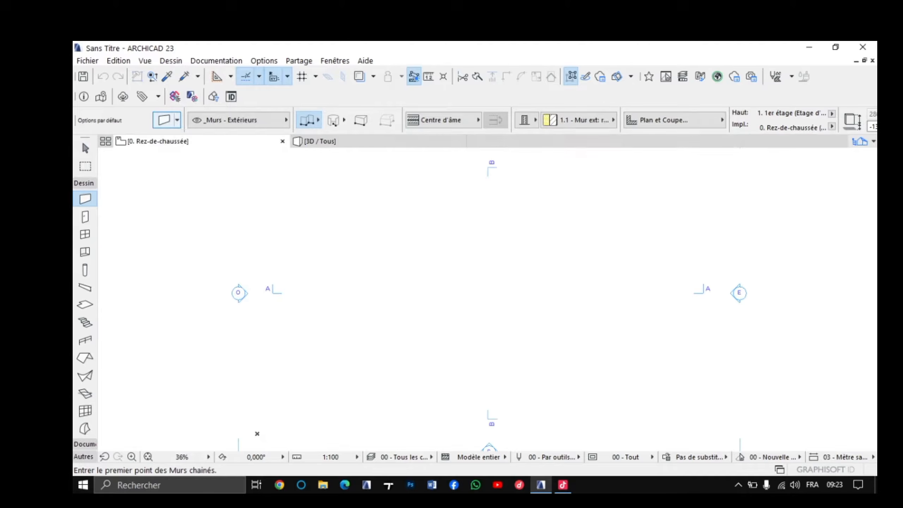
left_click(165, 120)
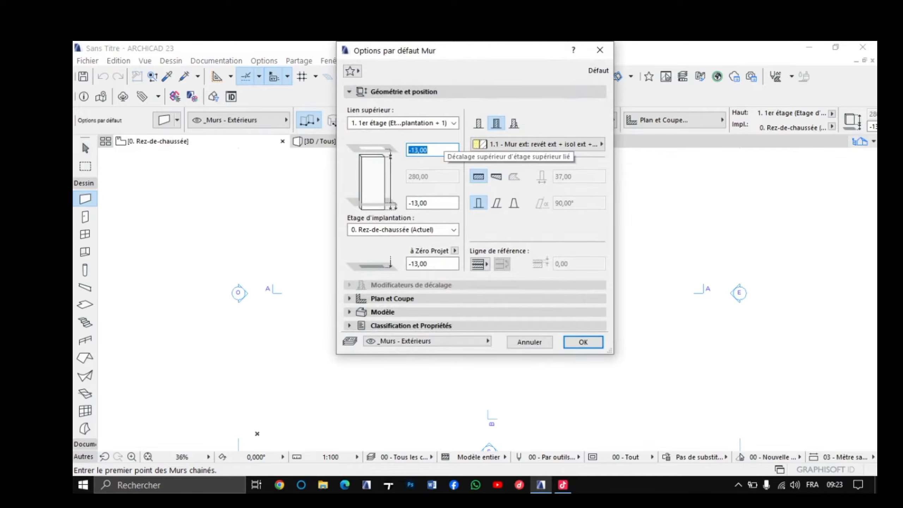
type("0")
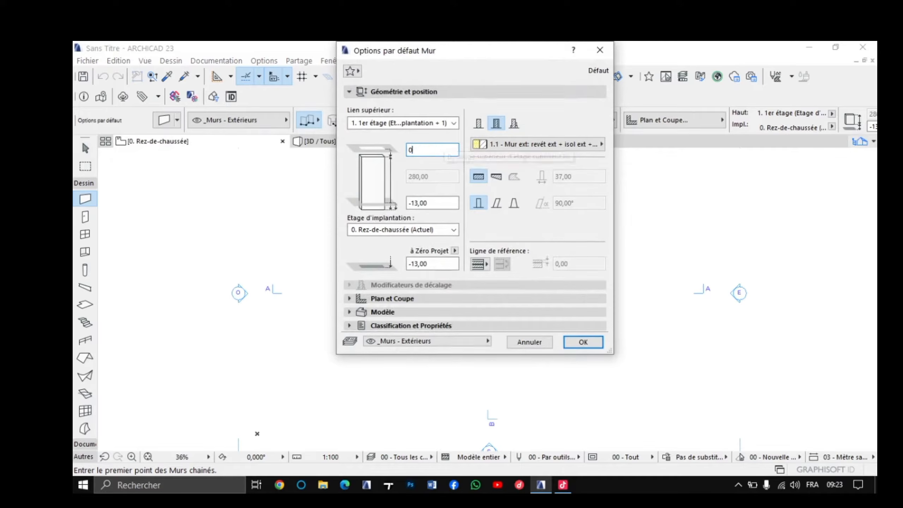
key("Tab")
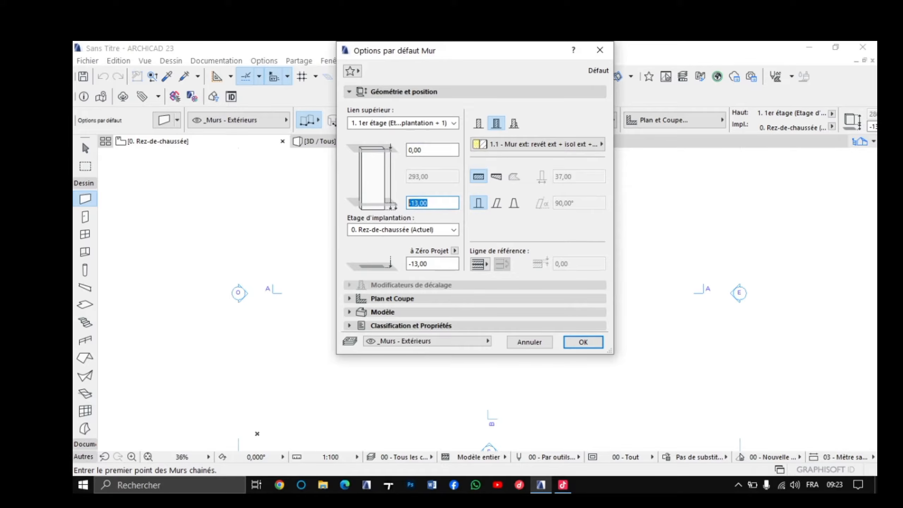
type("0")
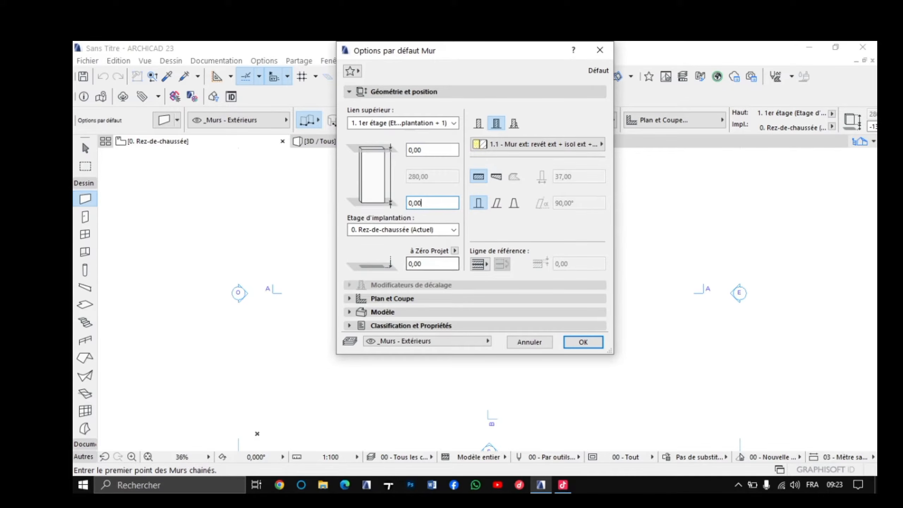
Step: Switch the default wall to a basic single-material structure with a thickness of 15 cm
left_click(479, 124)
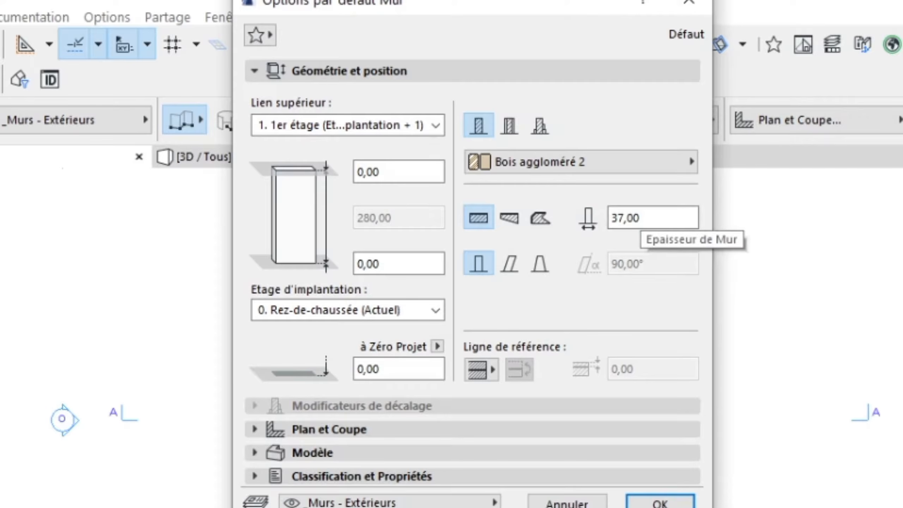
left_click_drag(641, 219, 611, 218)
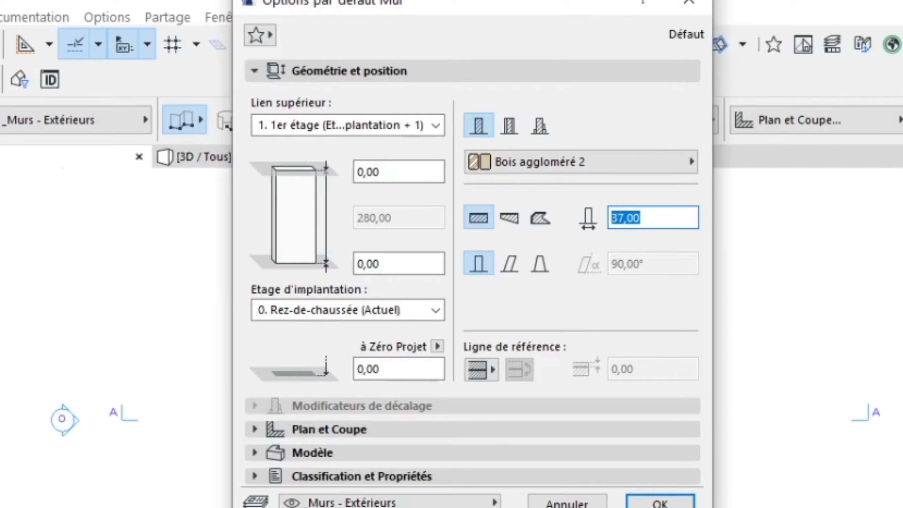
type("15")
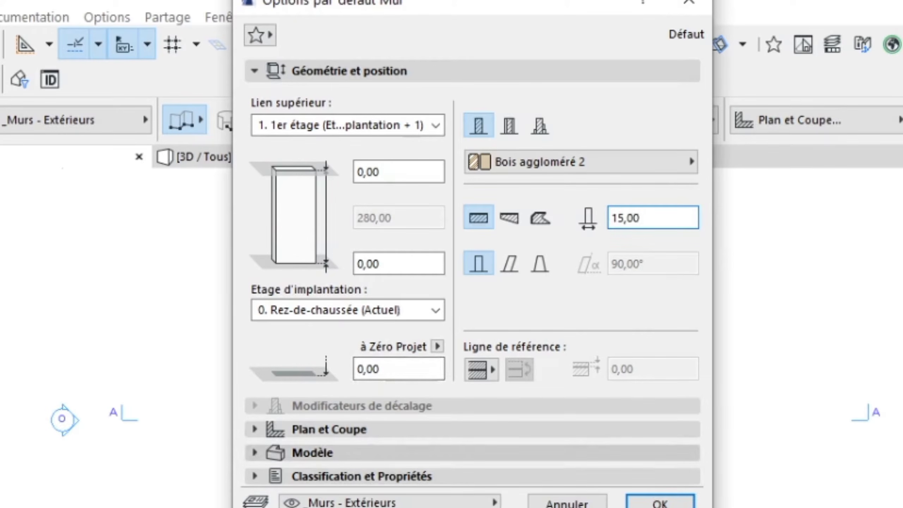
Step: Override all three surfaces of the default wall and link them to Enduit - Blanc nature, accepting the wall settings
left_click(313, 454)
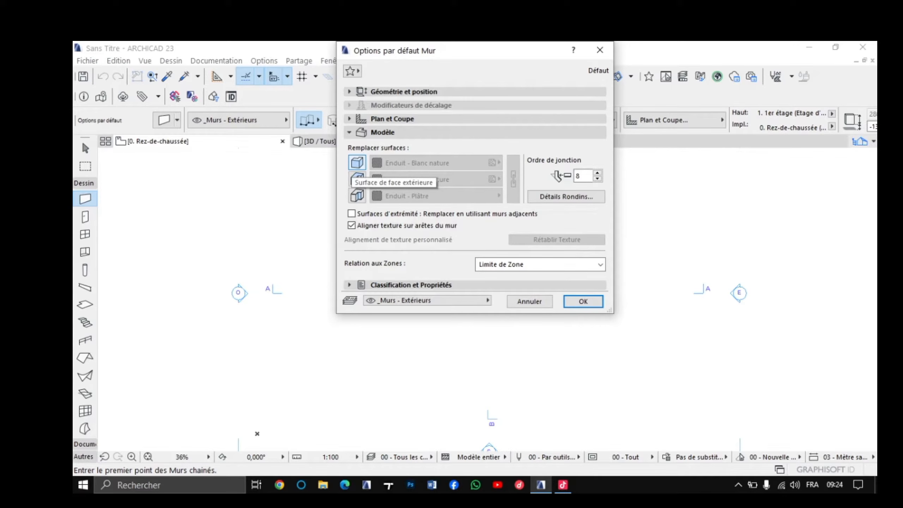
left_click(357, 163)
left_click(357, 179)
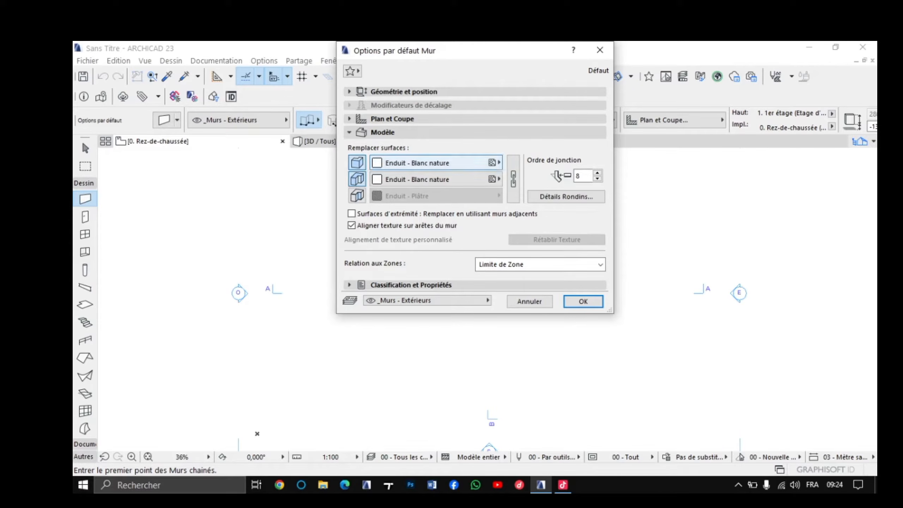
left_click(357, 195)
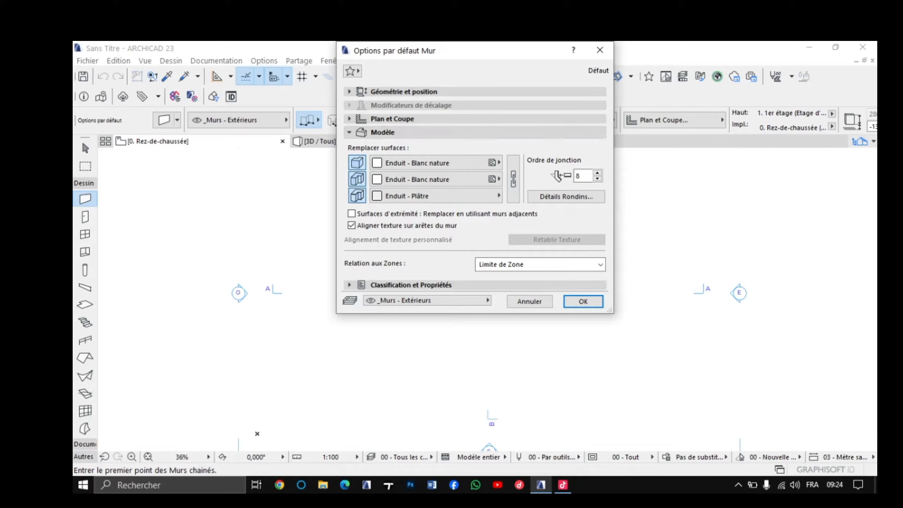
left_click(513, 178)
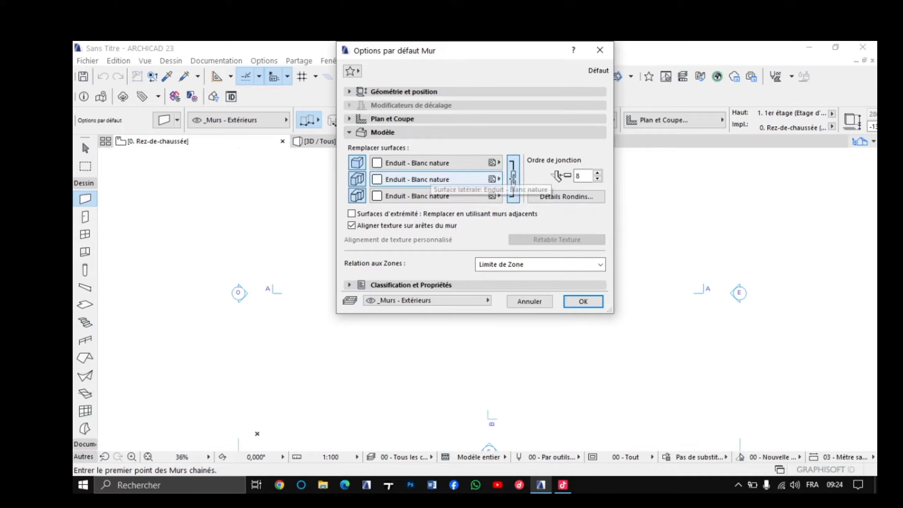
key("Return")
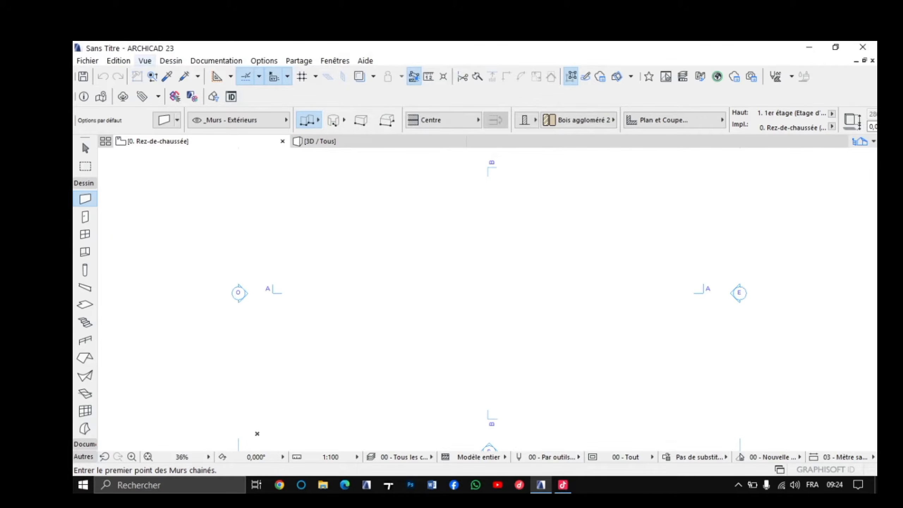
Step: Open the storey settings and delete the Sous-sol storey
left_click(171, 60)
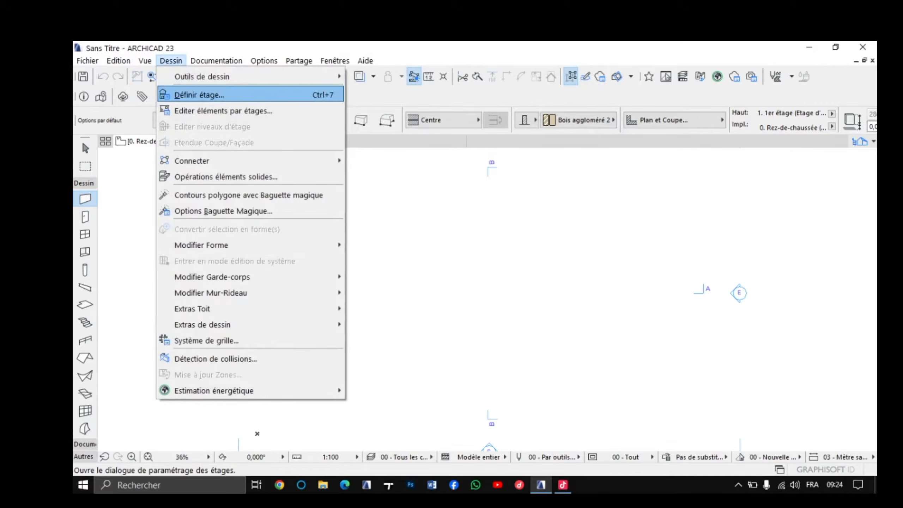
key("Return")
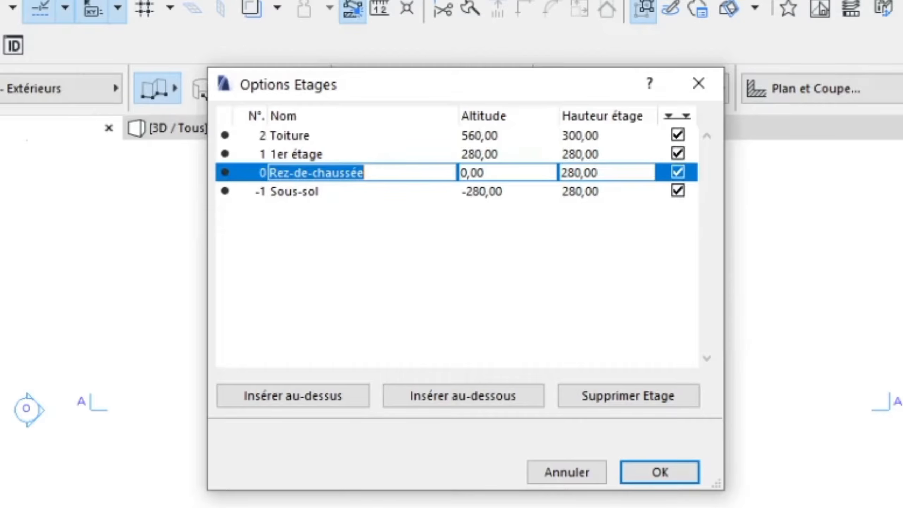
left_click(382, 175)
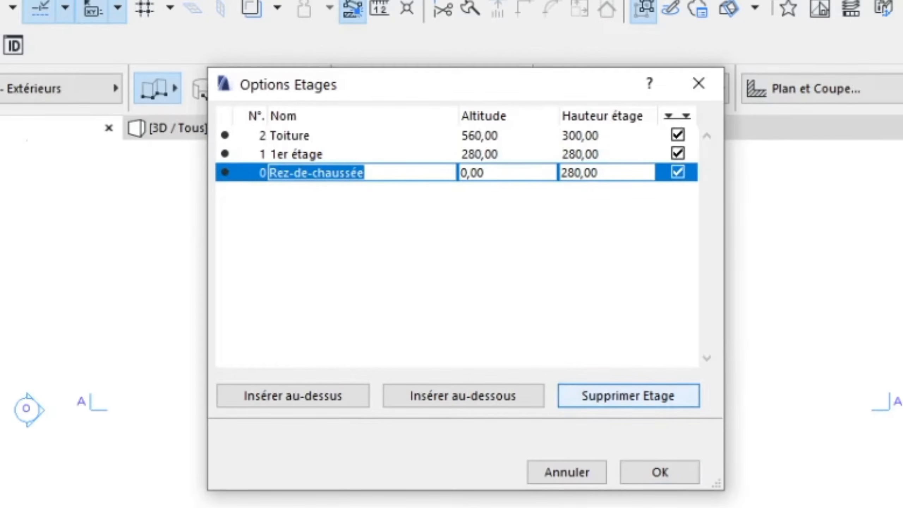
Step: Set the storey height of Rez-de-chaussée to 300 cm
left_click(600, 173)
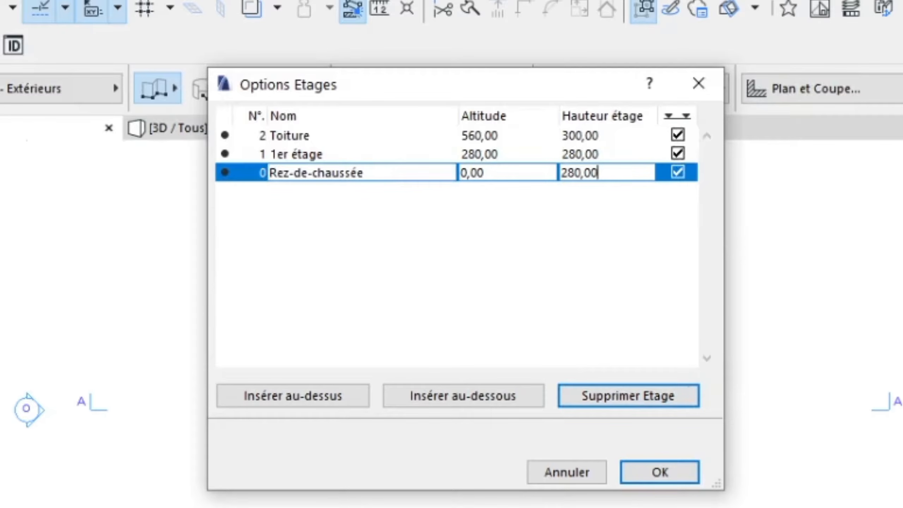
key("BackSpace")
key("BackSpace")
key("BackSpace")
key("BackSpace")
key("BackSpace")
key("BackSpace")
type("300")
key("Return")
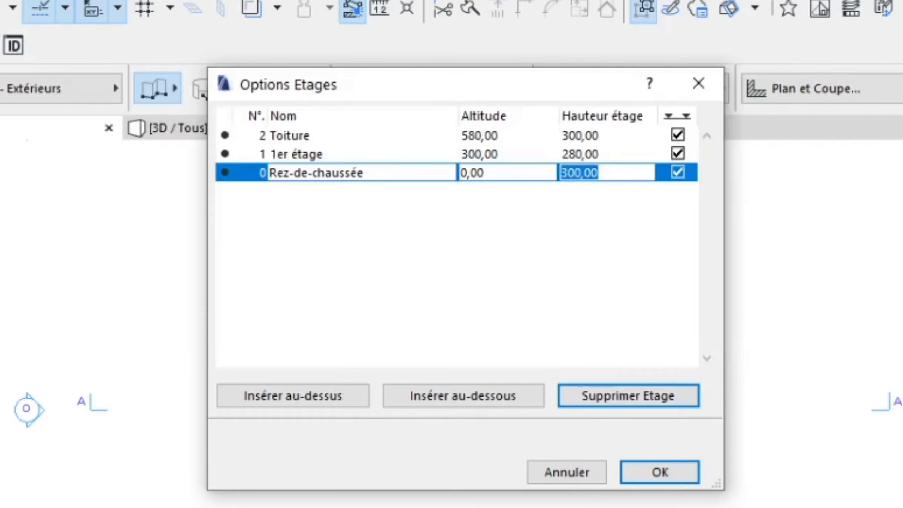
Step: Delete the 1er étage storey and set the Toiture storey's height to 320 cm, accepting the storey settings and the deletion
key("Up")
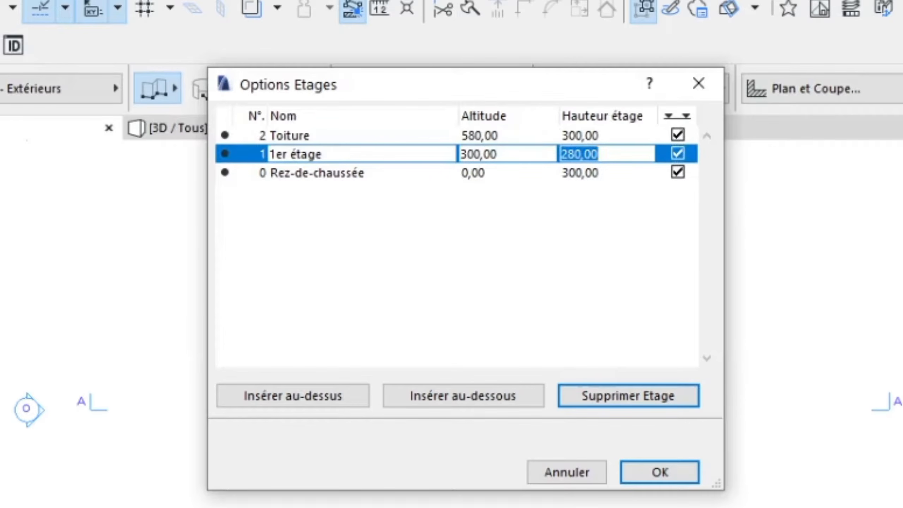
left_click(628, 395)
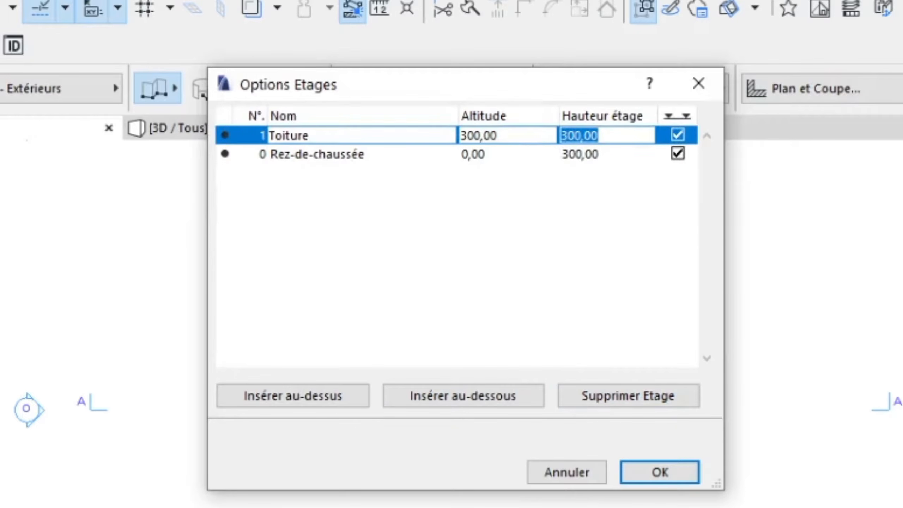
type("32")
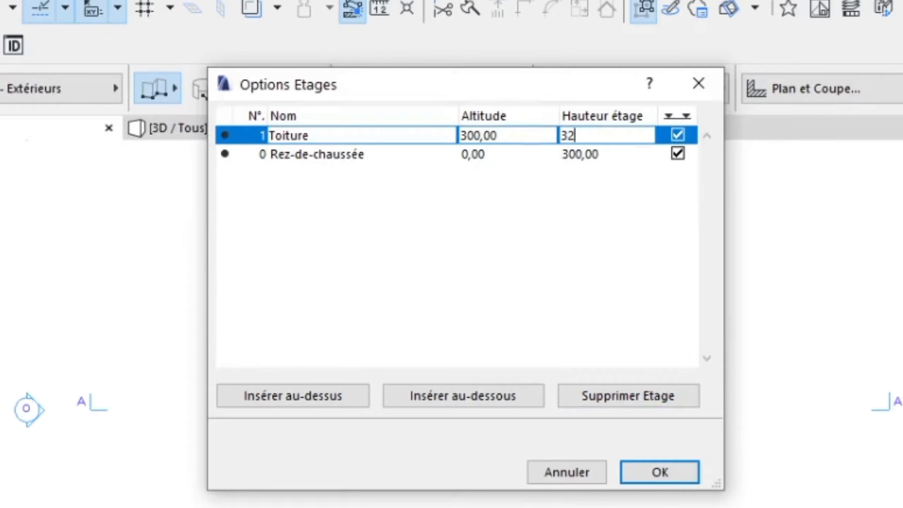
type("0")
key("Return")
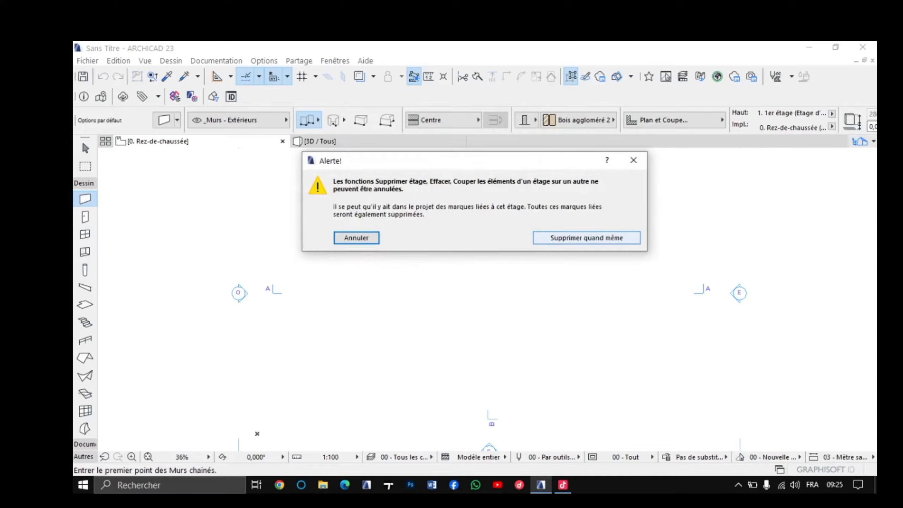
left_click(587, 238)
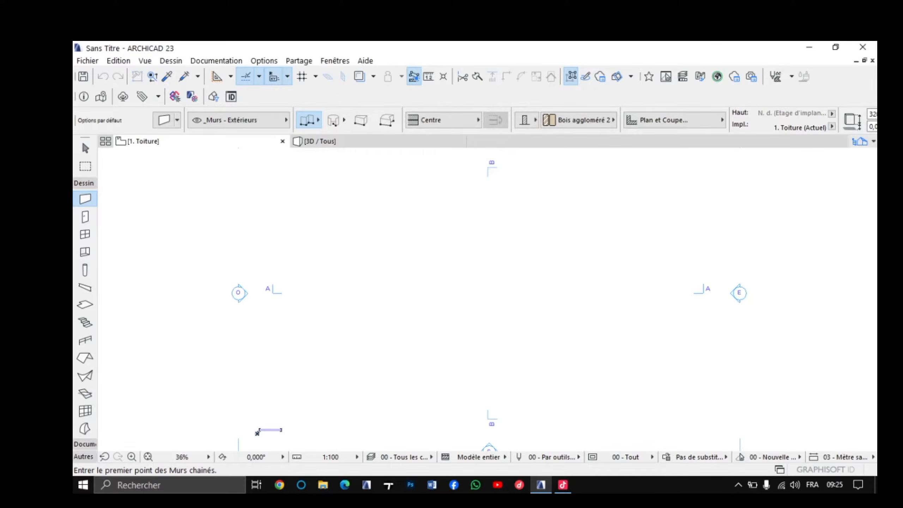
Step: Draw a single horizontal test wall on the Toiture storey
scroll(459, 305, "up", 6)
scroll(459, 305, "down", 3)
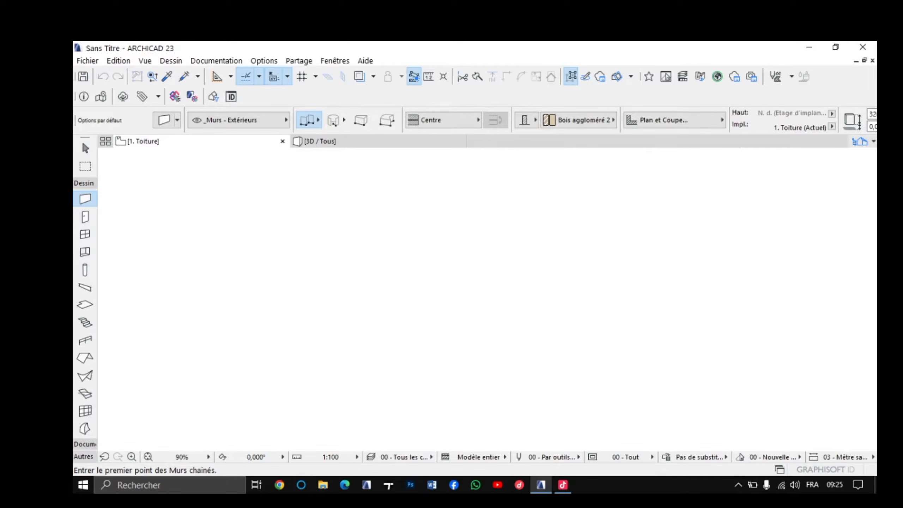
scroll(487, 299, "down", 3)
scroll(487, 299, "up", 4)
left_click(562, 484)
left_click(248, 220)
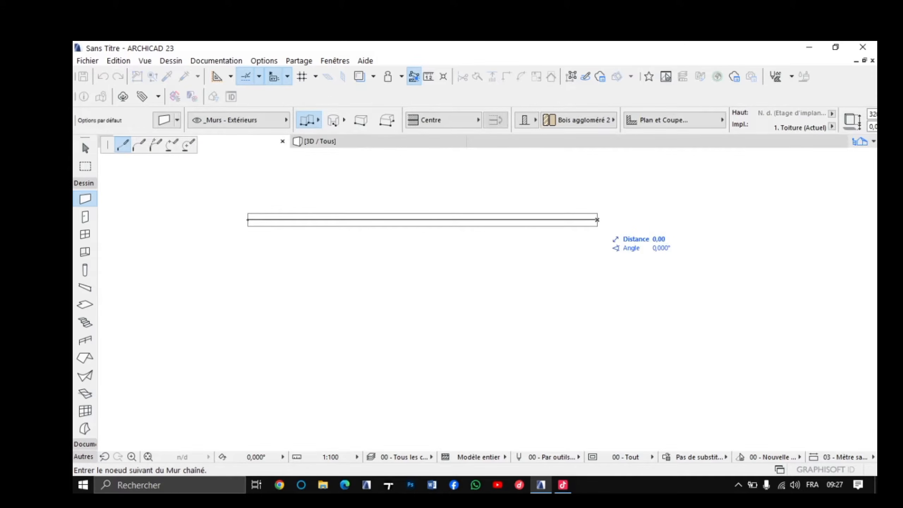
double_click(597, 220)
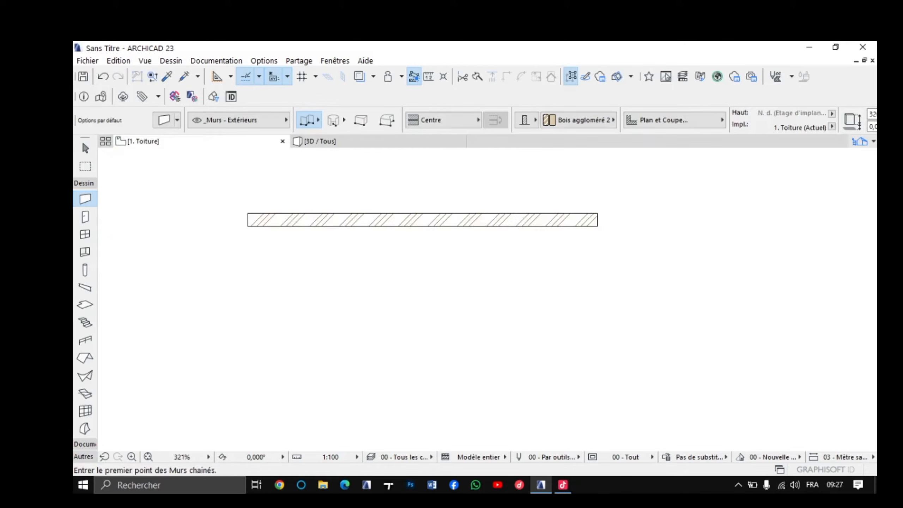
Step: Examine the test wall in the 3D view from both sides
left_click(320, 140)
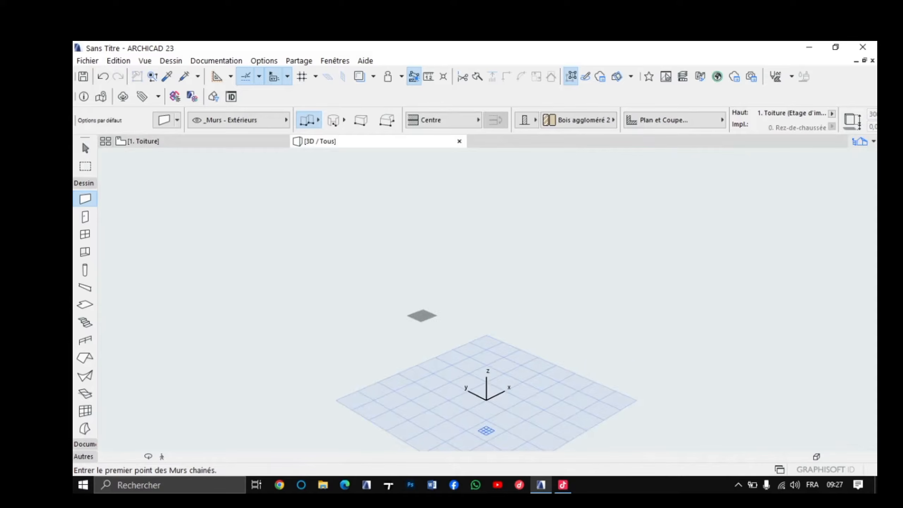
scroll(528, 252, "up", 6)
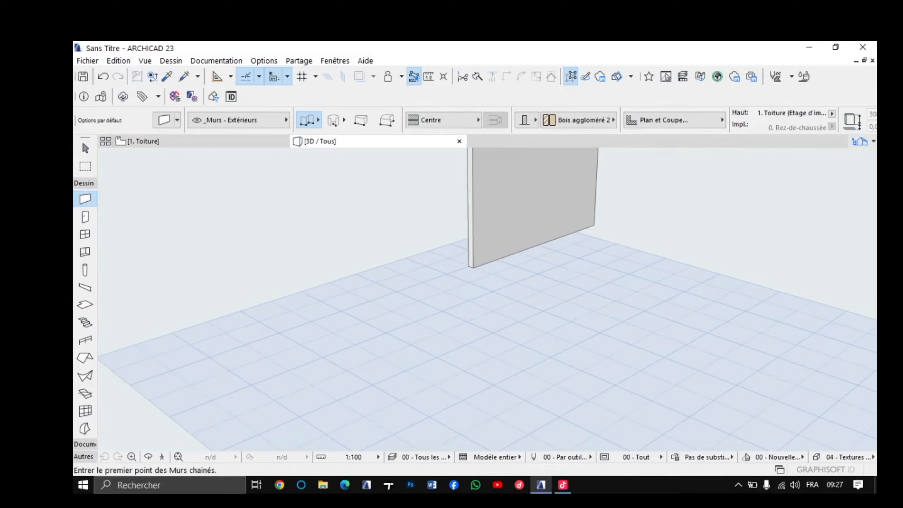
scroll(510, 285, "down", 2)
scroll(495, 296, "down", 2)
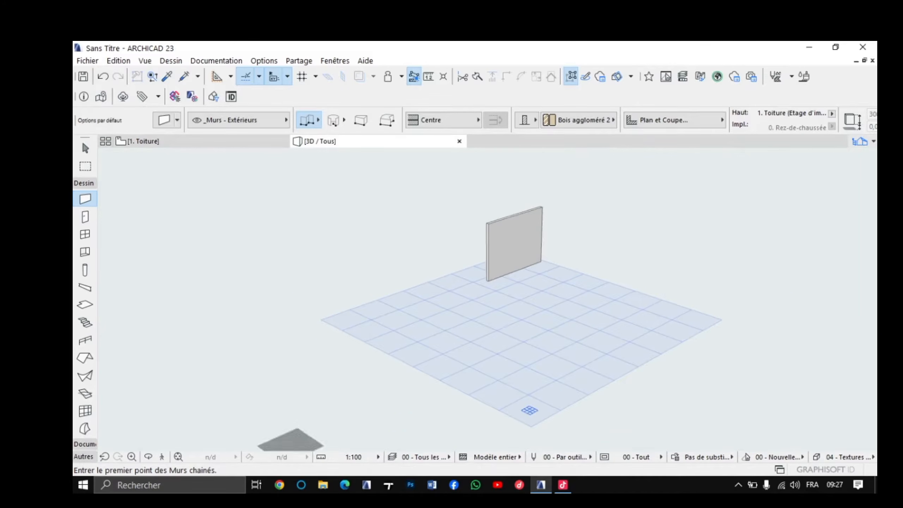
left_click(148, 457)
middle_click_drag(487, 299, 601, 292, "shift")
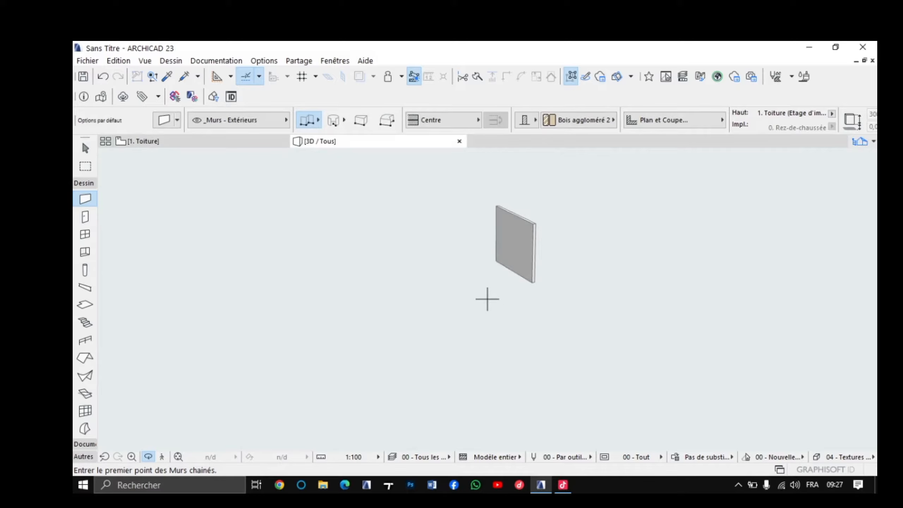
Step: Return to the Toiture floor plan and delete the test wall
key("F2")
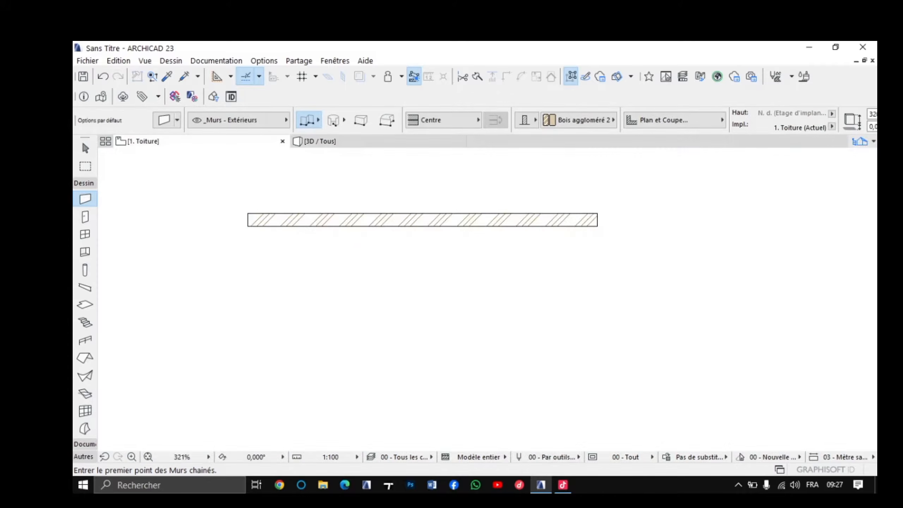
left_click(534, 217, "shift")
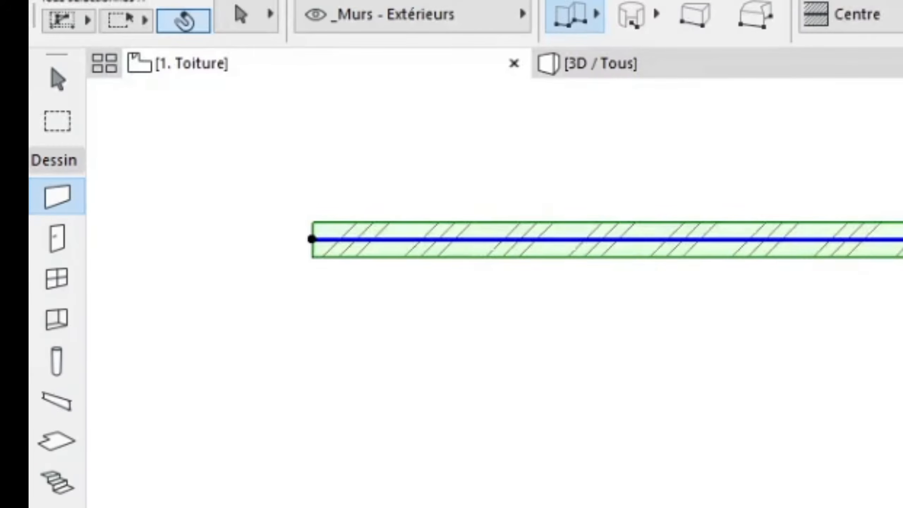
key("Delete")
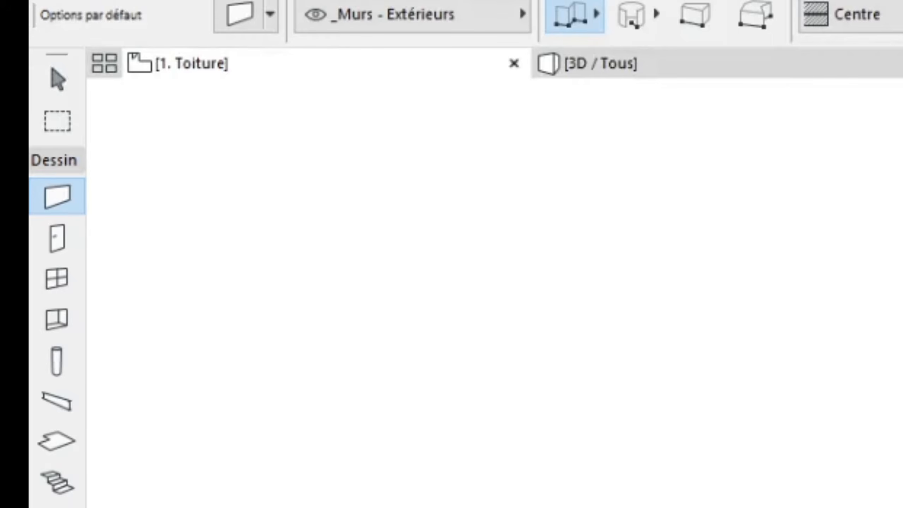
Step: Start a chained wall on the Rez-de-chaussée storey with its reference line set to Face intérieure
key("ctrl+Down")
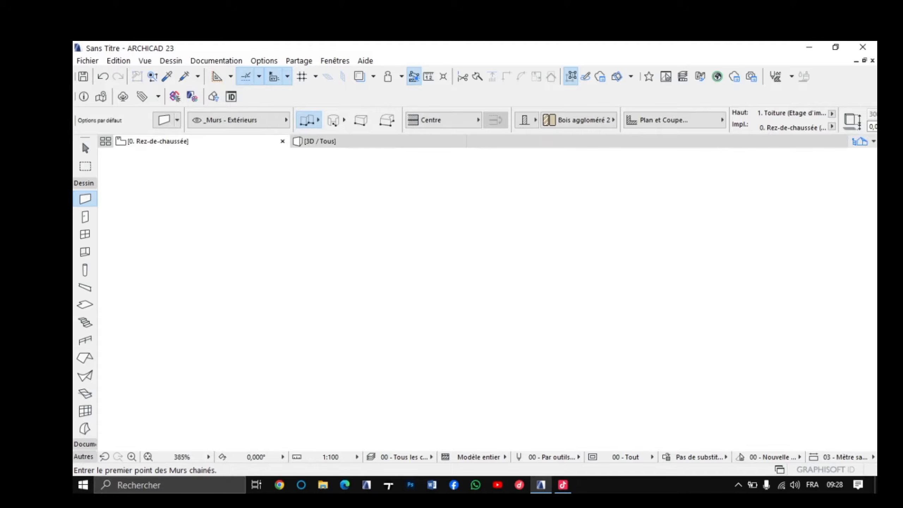
scroll(487, 300, "down", 3)
left_click(399, 377)
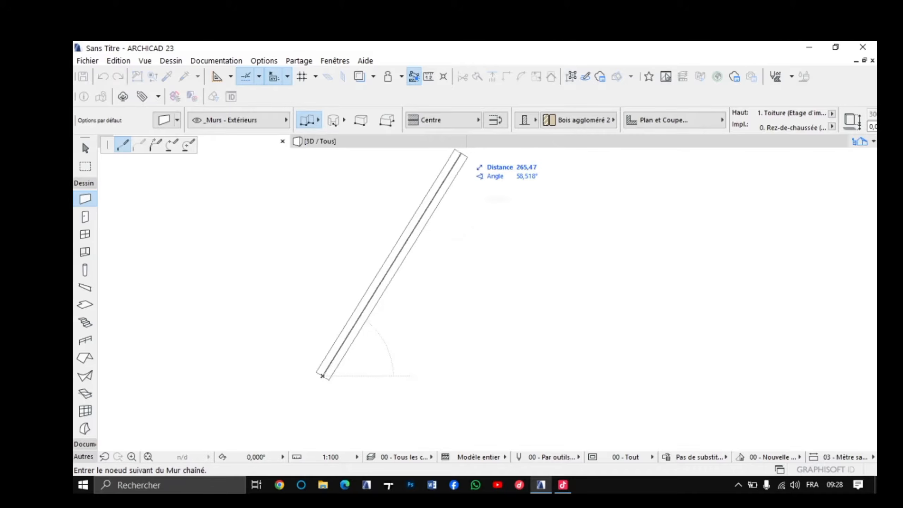
left_click(443, 120)
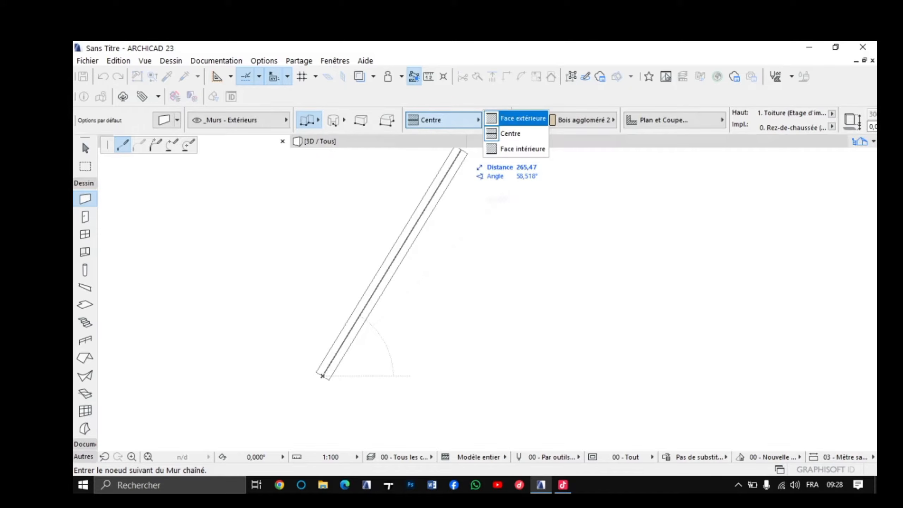
left_click(522, 118)
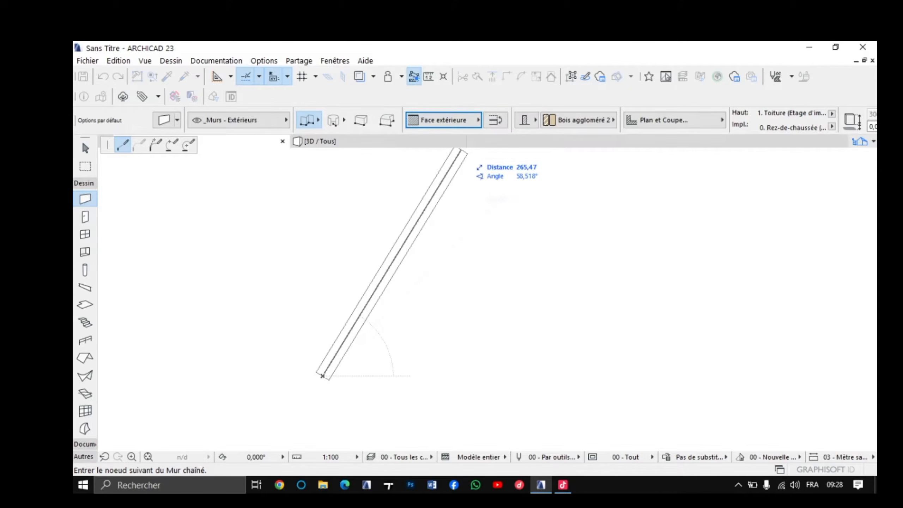
left_click(442, 120)
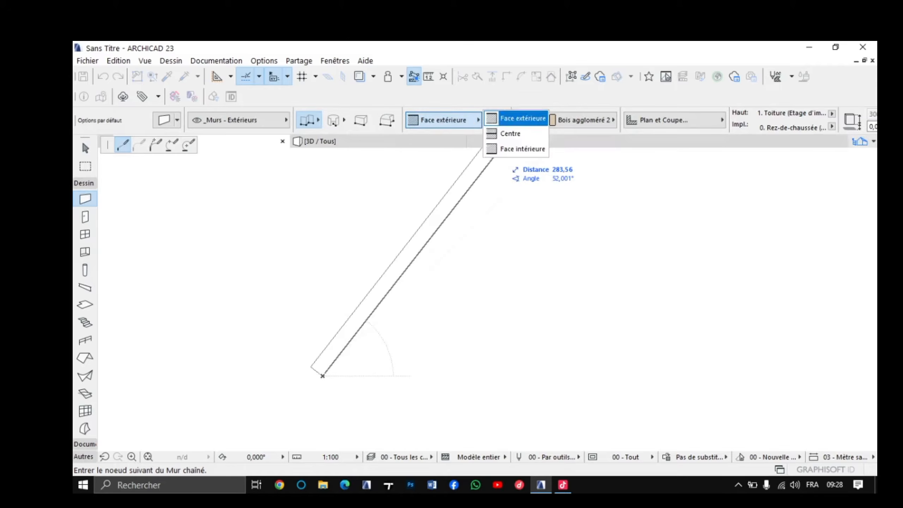
left_click(523, 149)
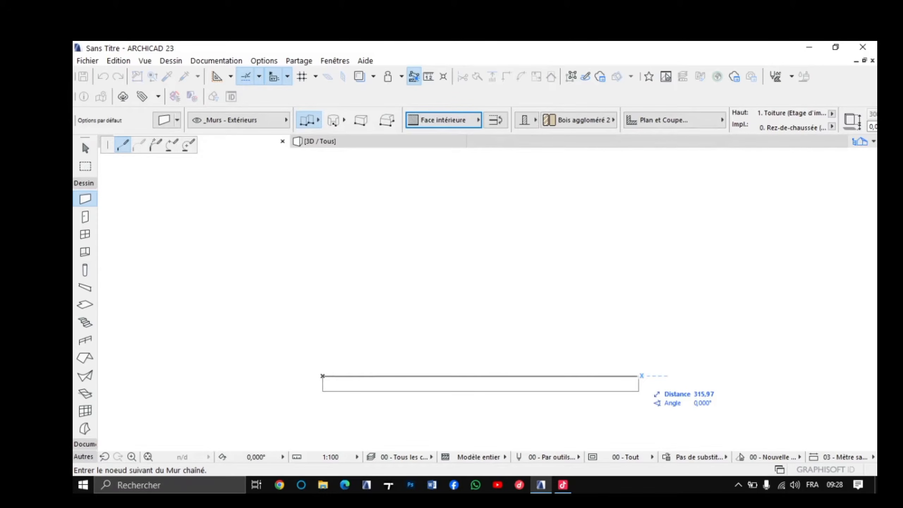
Step: Draw a 500 cm horizontal wall to the right and a 700 cm wall straight up from its end, ending the chain there
type("500")
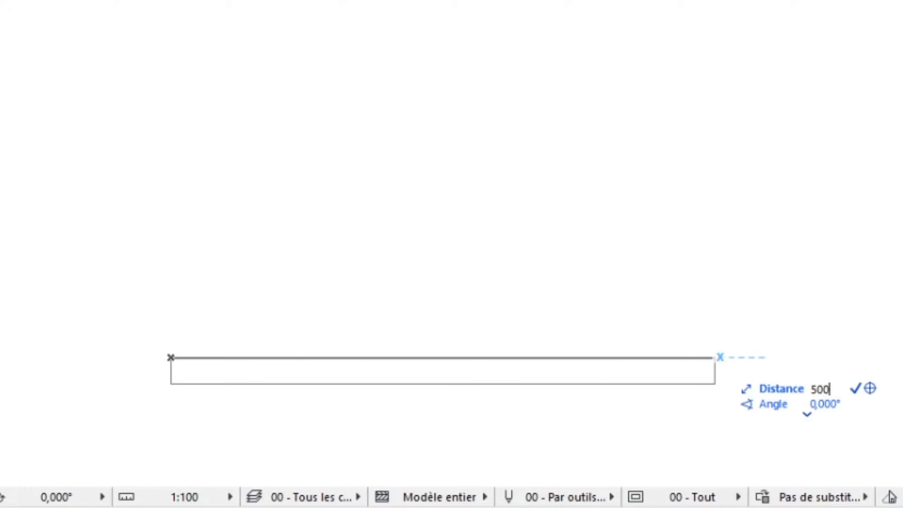
key("Return")
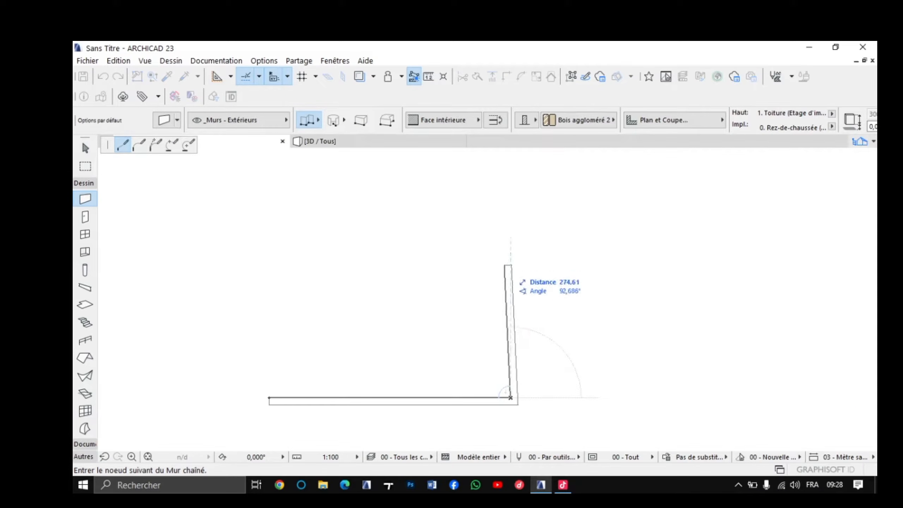
middle_click_drag(502, 220, 529, 245)
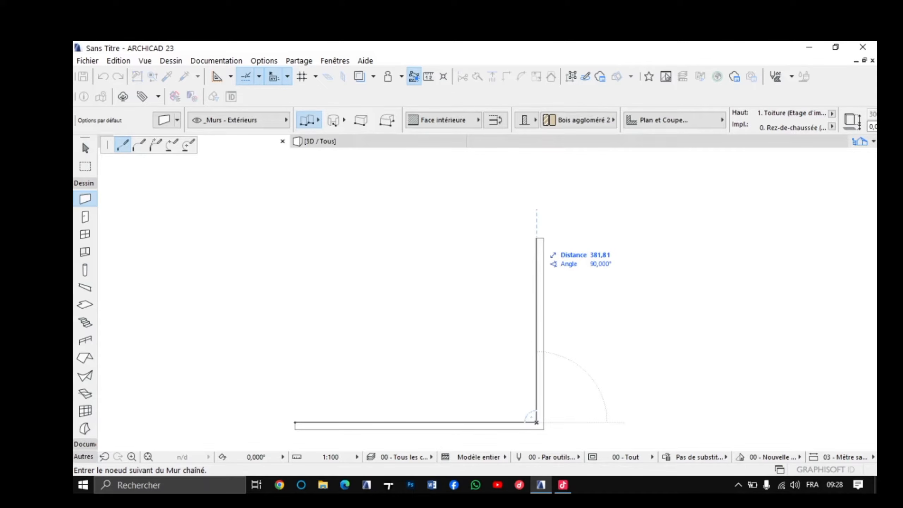
type("700")
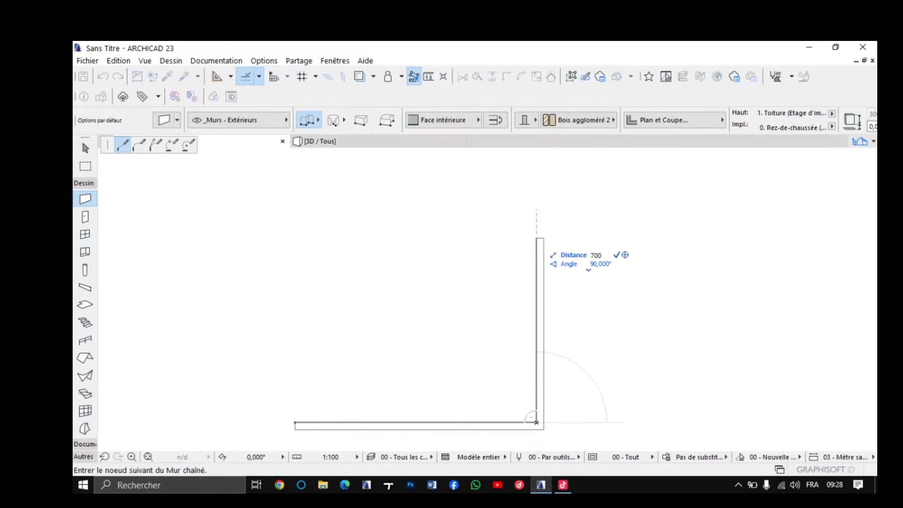
key("Return")
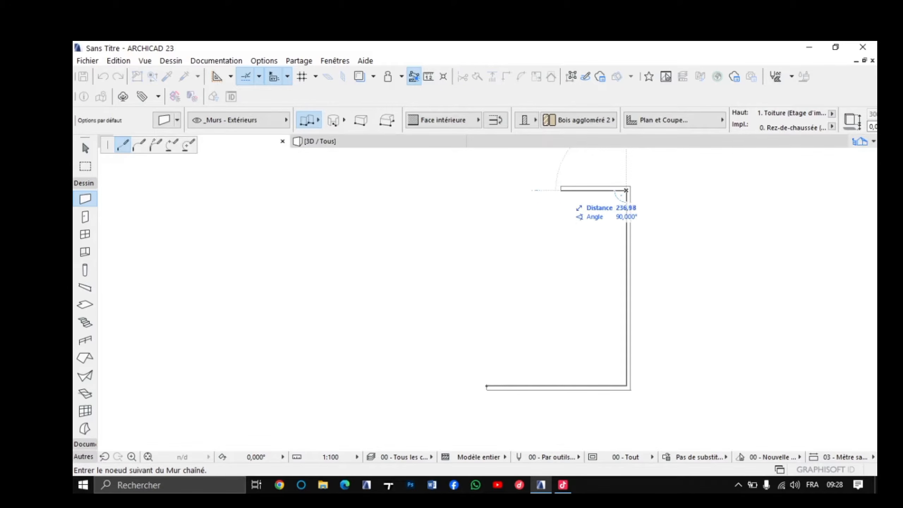
right_click(486, 190)
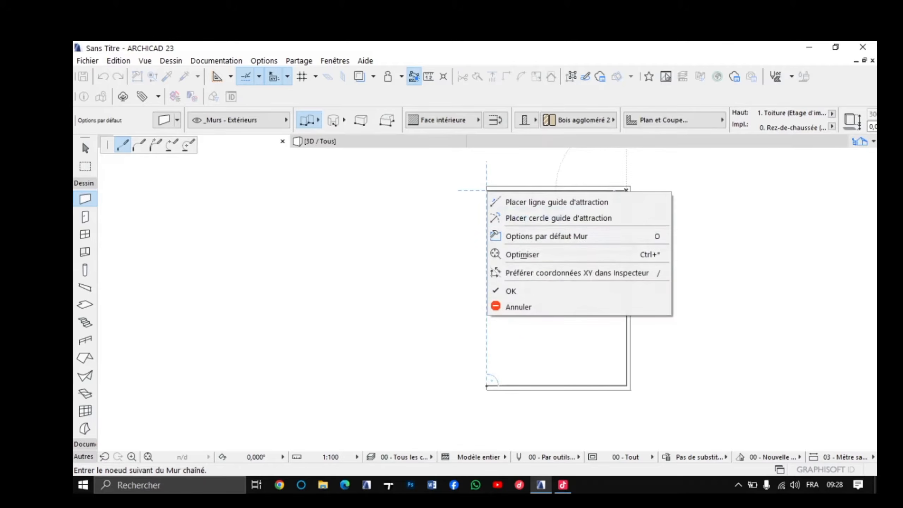
left_click(505, 290)
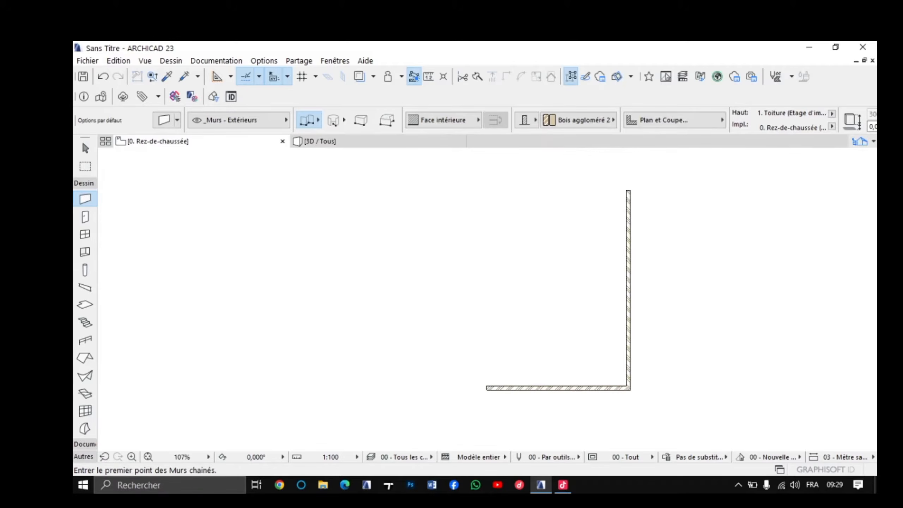
scroll(492, 286, "down", 3)
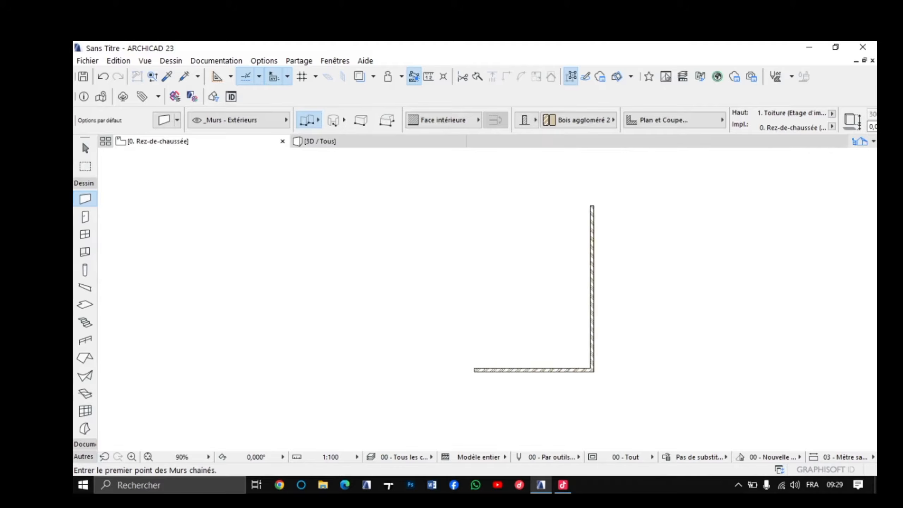
scroll(534, 256, "up", 1)
scroll(451, 310, "up", 2)
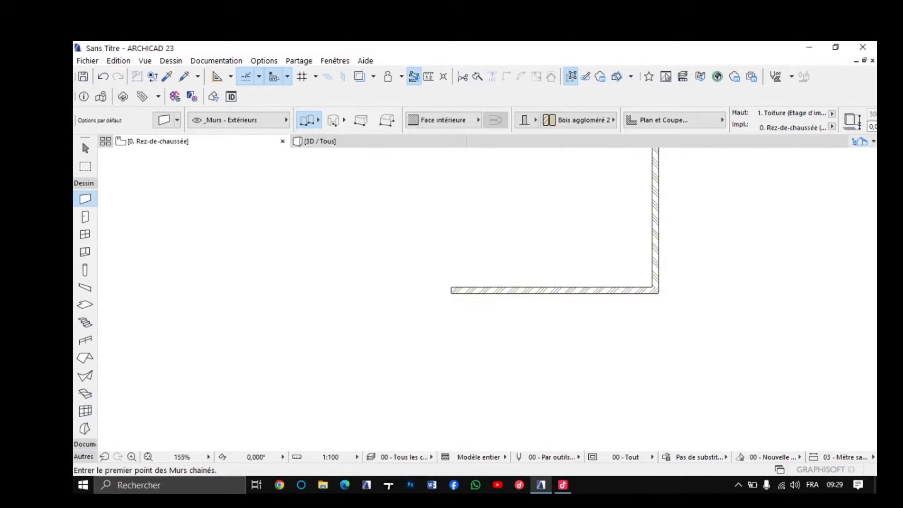
Step: Override both surfaces of the default column (Poteau) segment with Enduit - Blanc nature
scroll(462, 278, "down", 2)
mouse_move(516, 213)
middle_mouse_down()
mouse_move(516, 273)
mouse_move(525, 220)
middle_mouse_up()
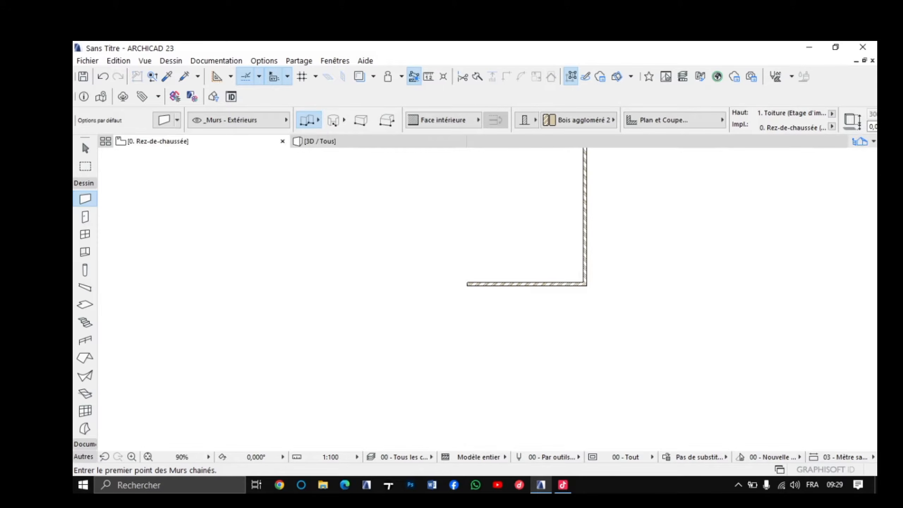
middle_click_drag(526, 249, 537, 211)
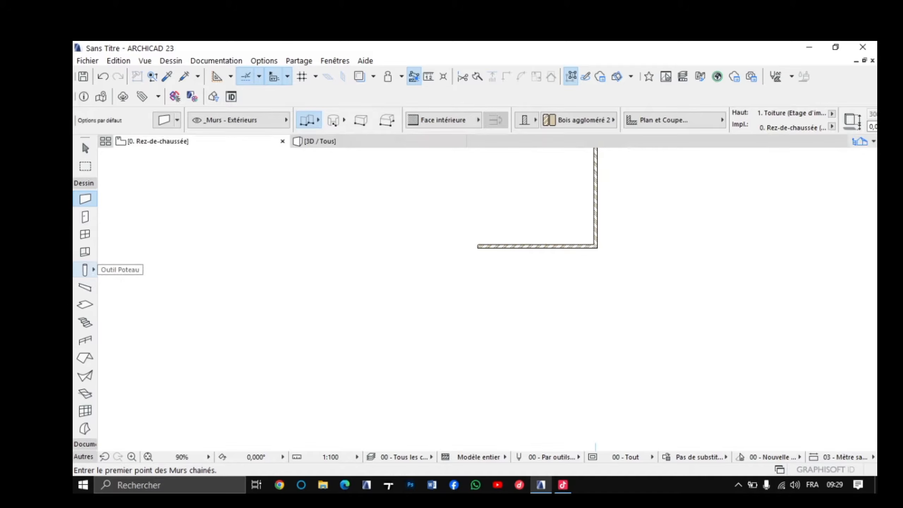
double_click(85, 270)
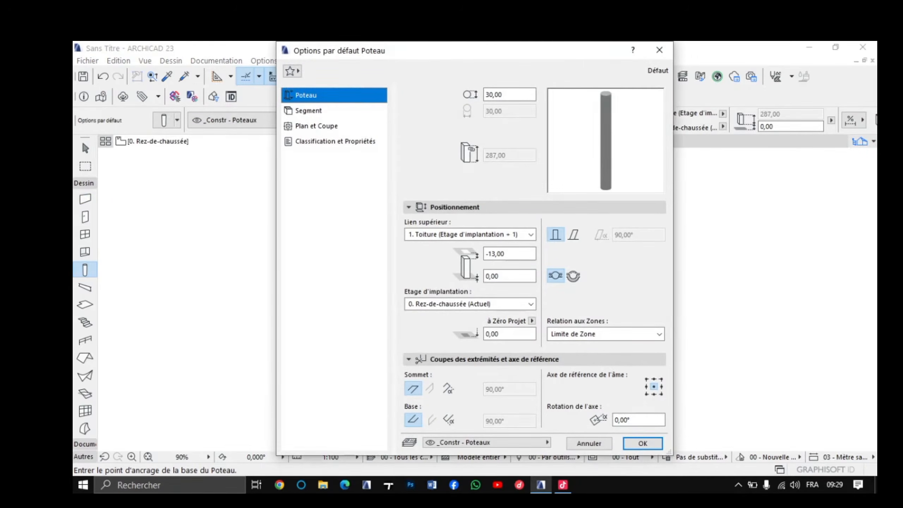
left_click(309, 110)
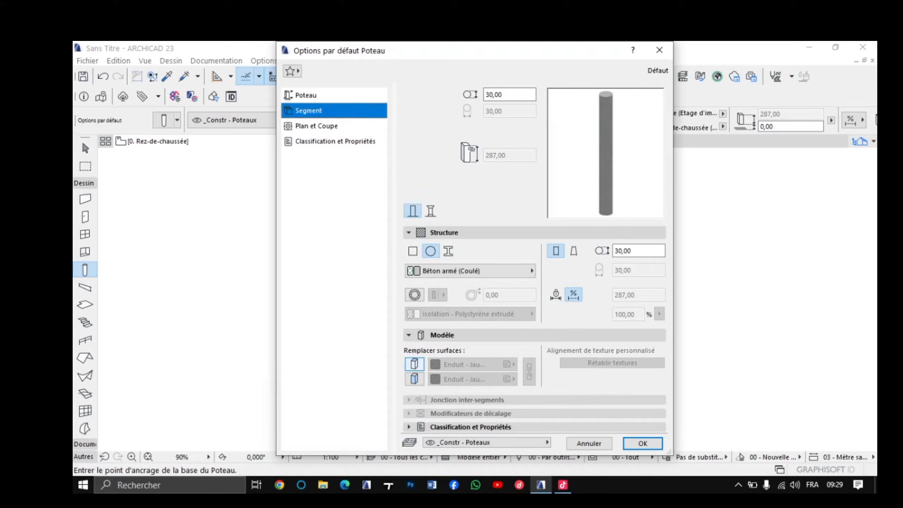
left_click(414, 364)
left_click(414, 379)
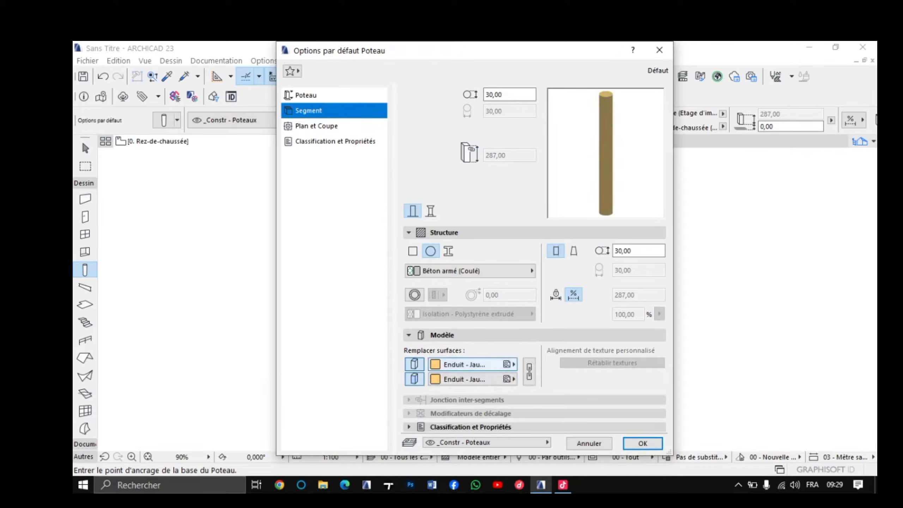
left_click(466, 364)
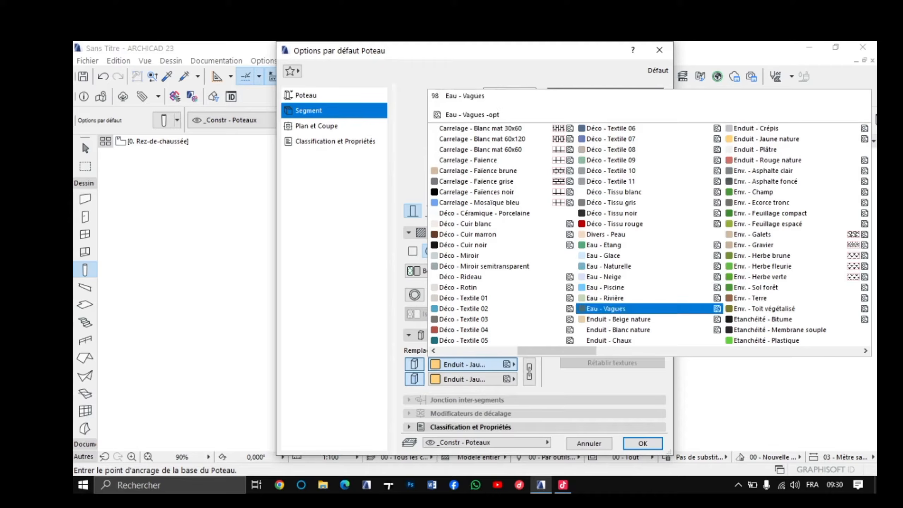
left_click(619, 330)
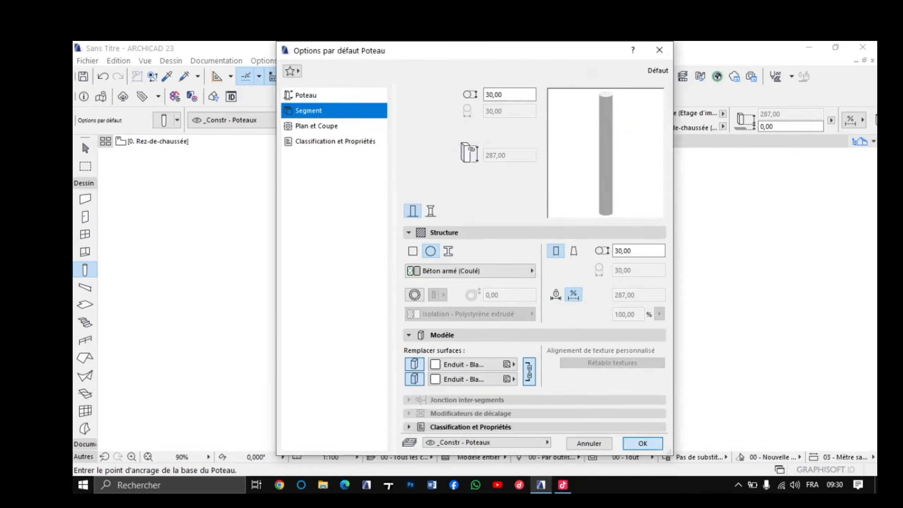
left_click(642, 443)
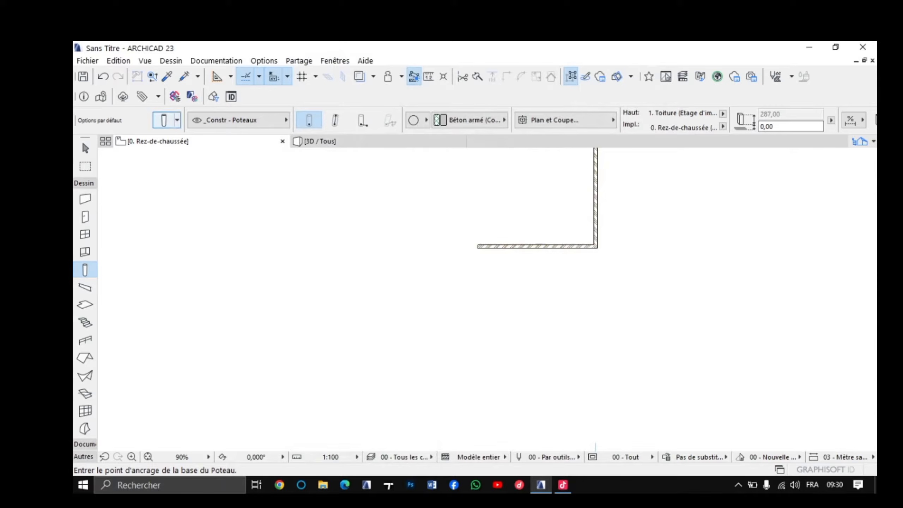
Step: Set the default column's top offset from the Toiture storey to 0
left_click(164, 120)
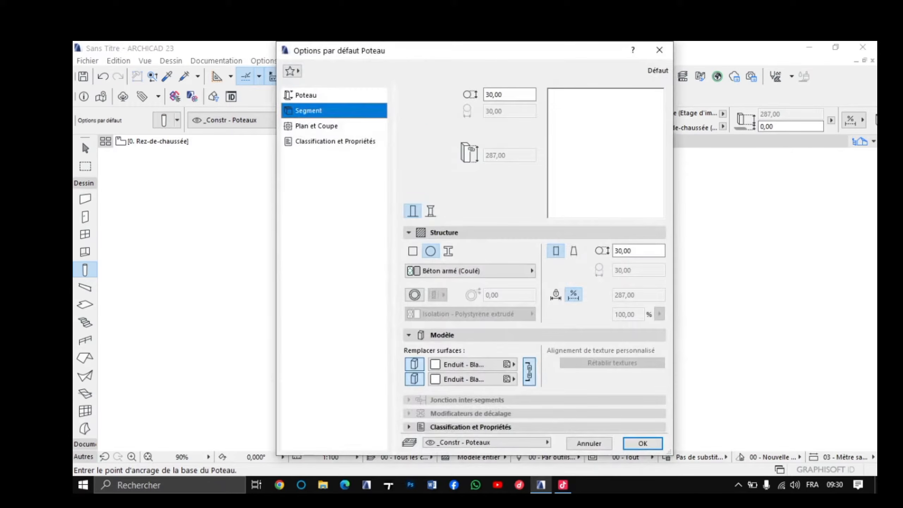
left_click(317, 126)
left_click(335, 142)
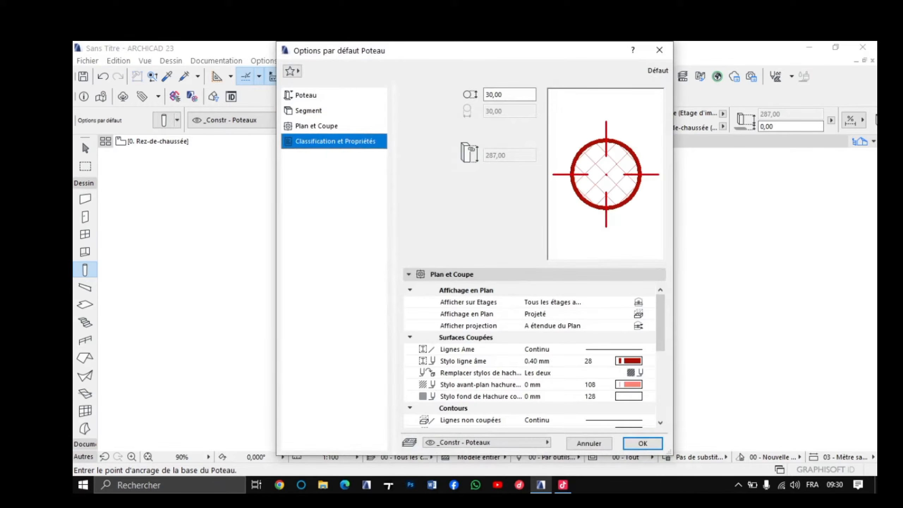
left_click(320, 95)
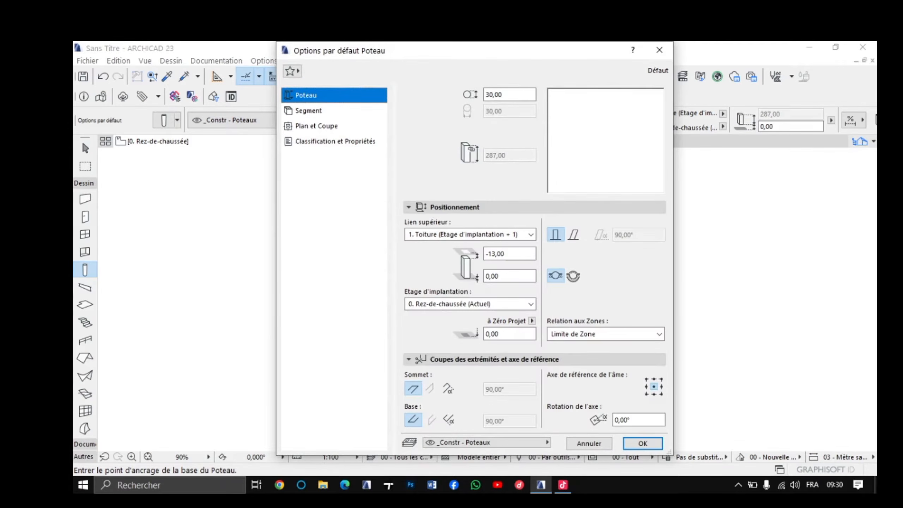
double_click(496, 254)
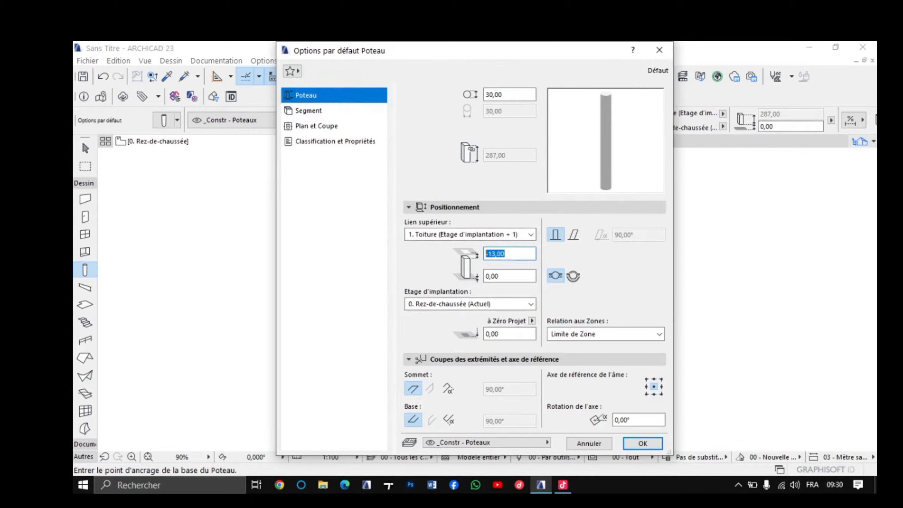
type("0")
left_click(643, 443)
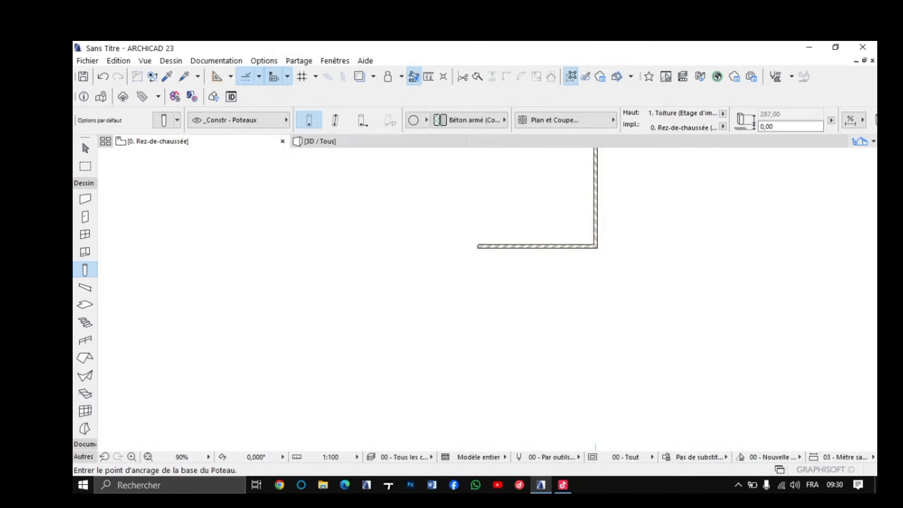
Step: Start a polyline at the lower outer corner of the horizontal wall's free left end with a 200 cm segment straight down
scroll(589, 443, "up", 3)
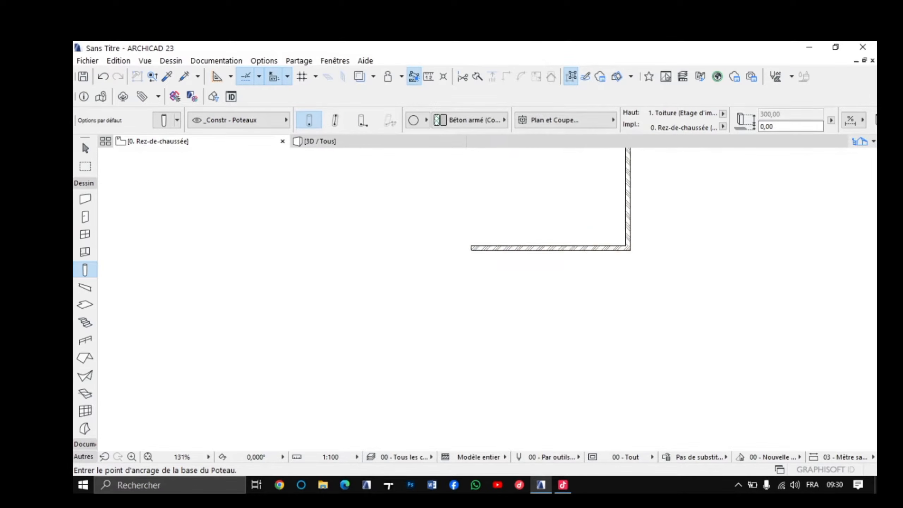
scroll(503, 252, "up", 1)
middle_click_drag(503, 252, 531, 241)
scroll(498, 226, "down", 1)
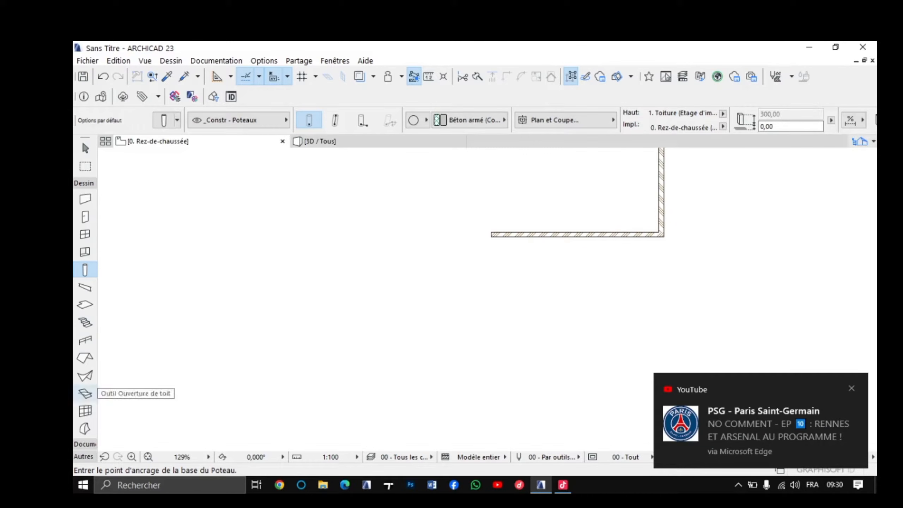
scroll(85, 409, "down", 3)
left_click(84, 444)
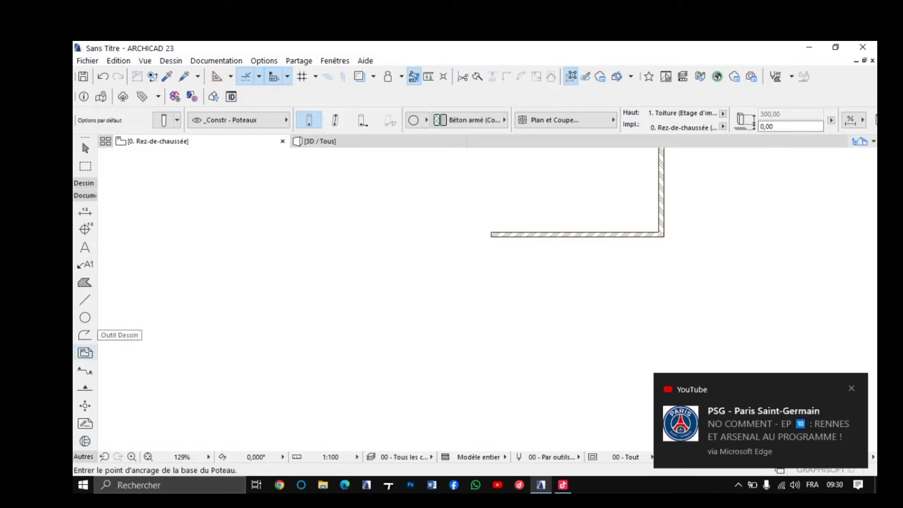
left_click(85, 334)
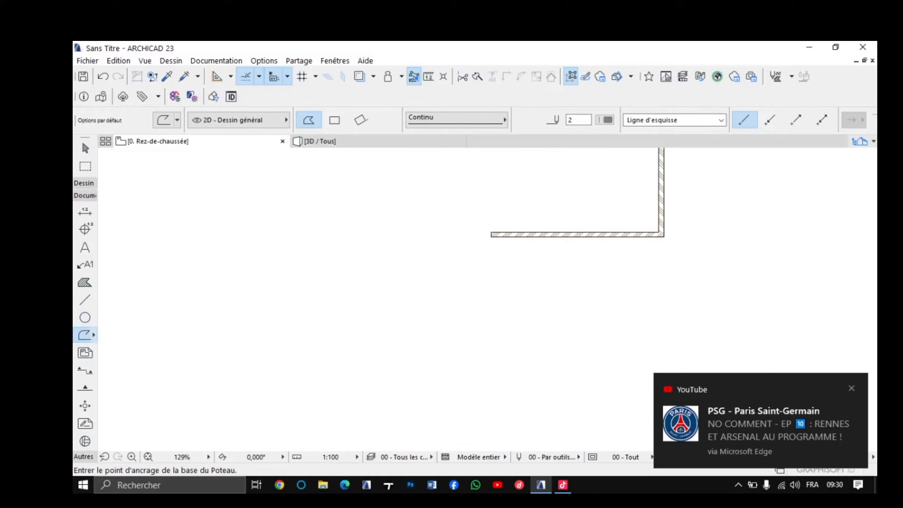
scroll(480, 362, "up", 2)
scroll(515, 203, "up", 3)
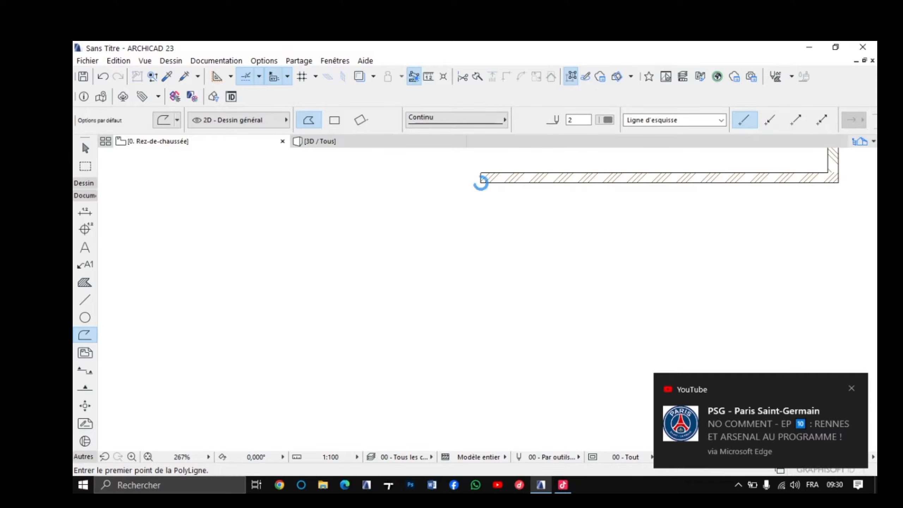
left_click(480, 182)
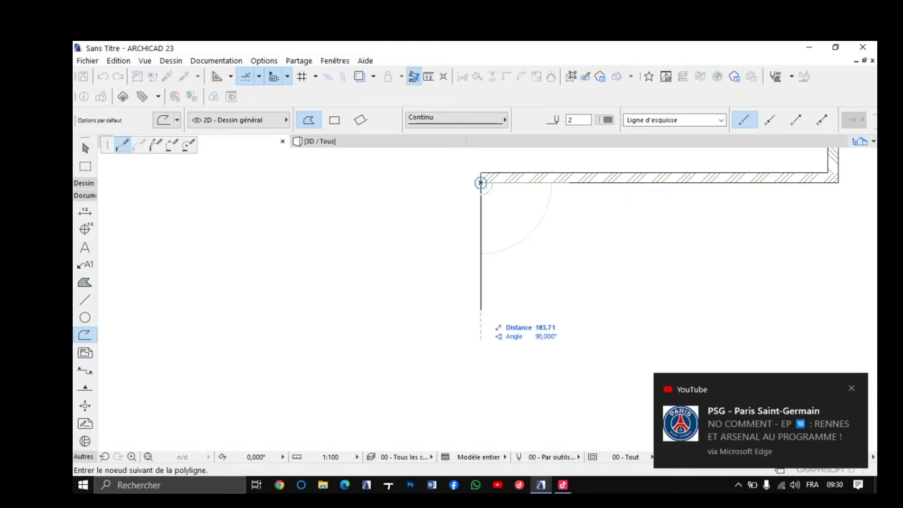
type("200")
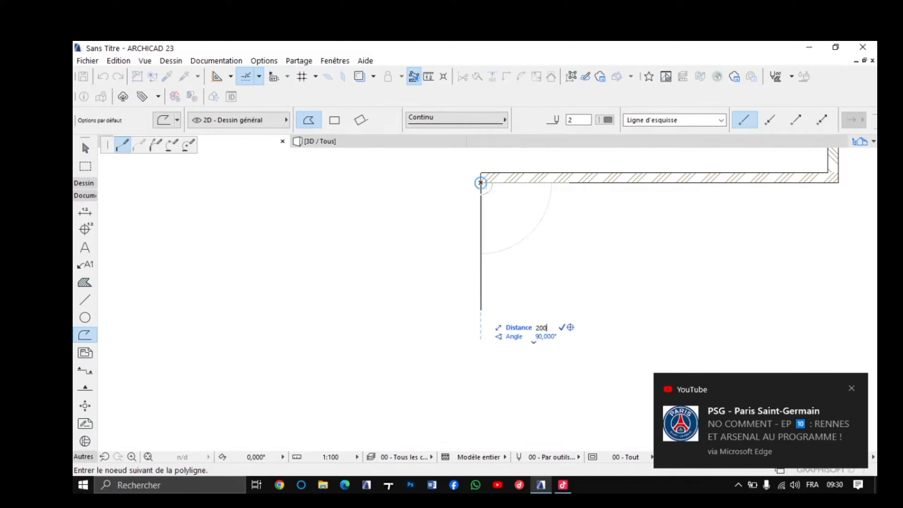
key("Return")
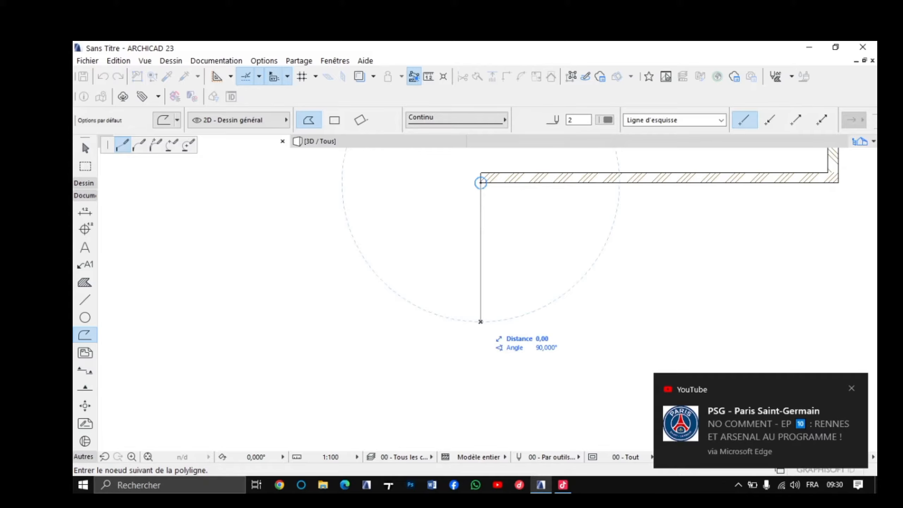
Step: Continue the polyline 400 cm to the left and 300 cm straight up, and finish it there
scroll(377, 325, "down", 5)
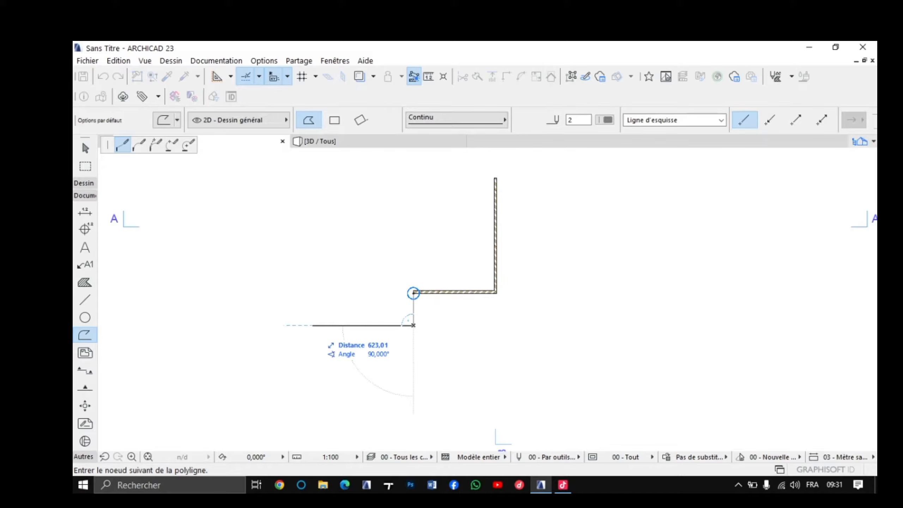
type("400")
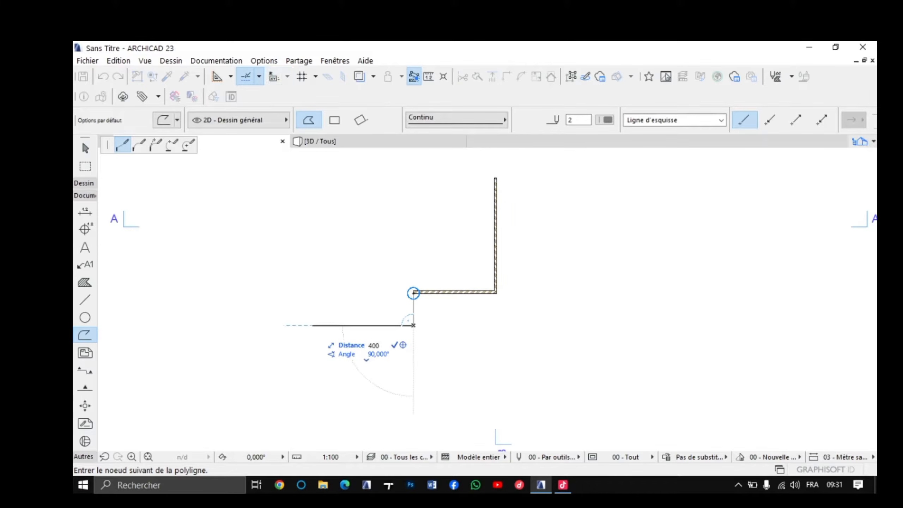
key("Return")
scroll(347, 321, "up", 3)
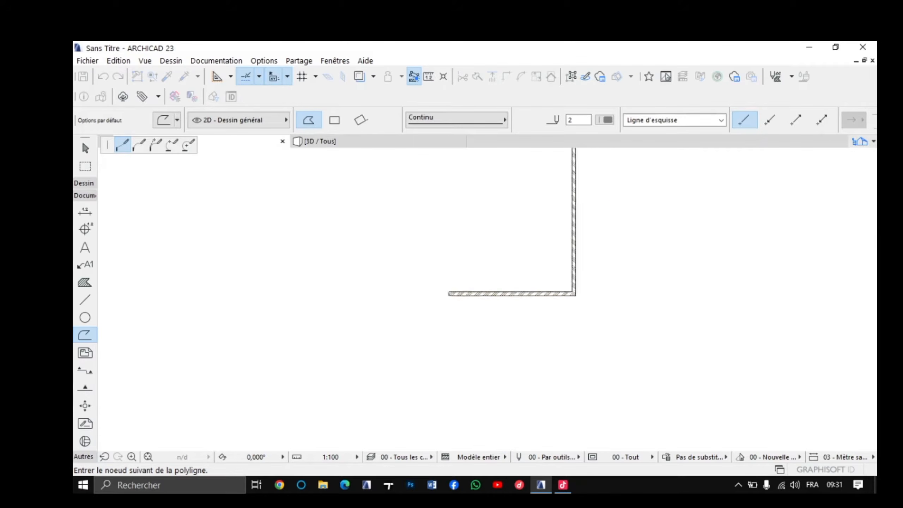
scroll(345, 295, "up", 2)
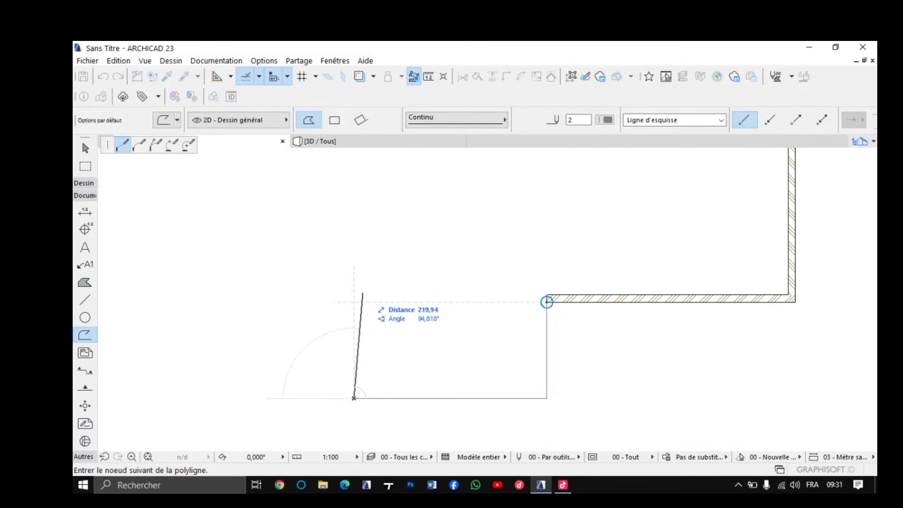
scroll(343, 296, "up", 2)
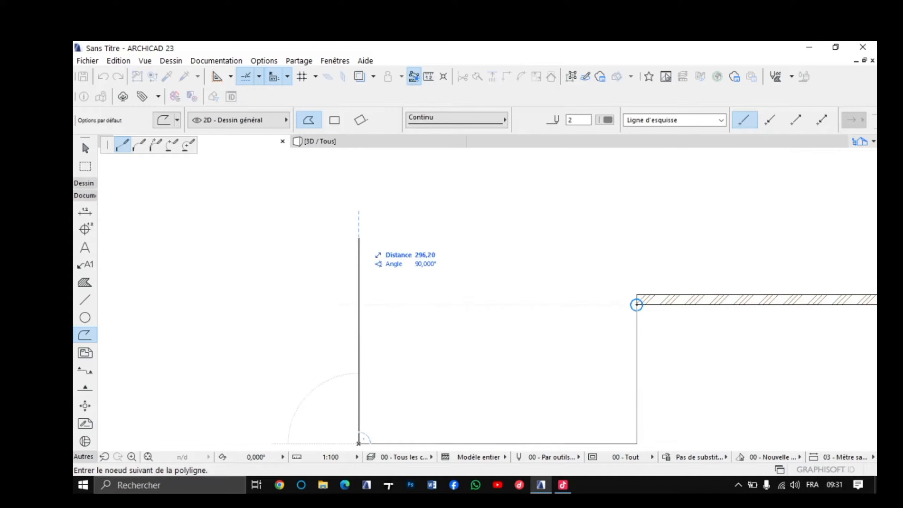
type("300")
key("Return")
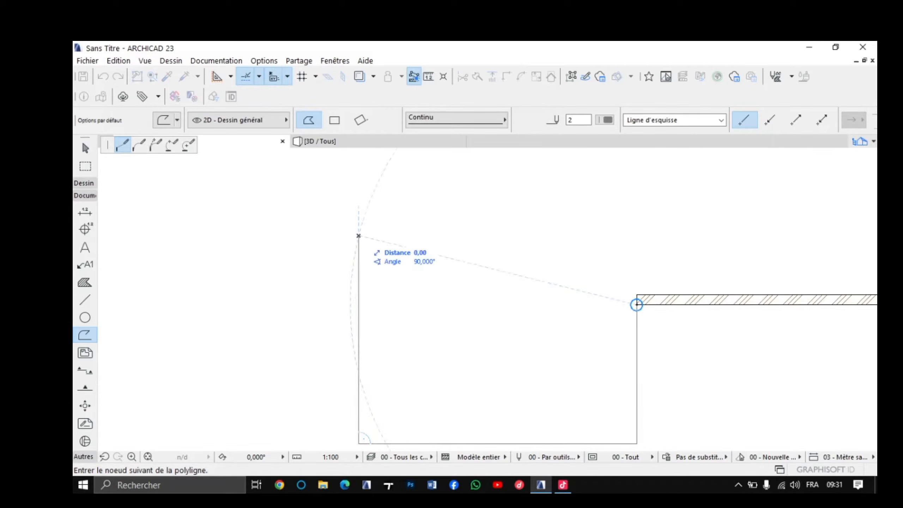
right_click(359, 236)
left_click(390, 350)
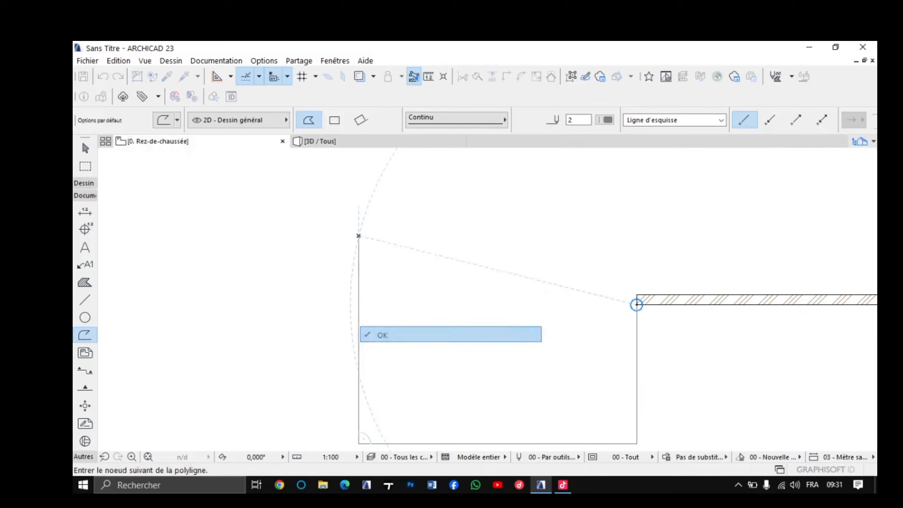
Step: Place a round column centred on the polyline's lower-right corner, keeping the default column settings
scroll(430, 318, "down", 6)
key("Down")
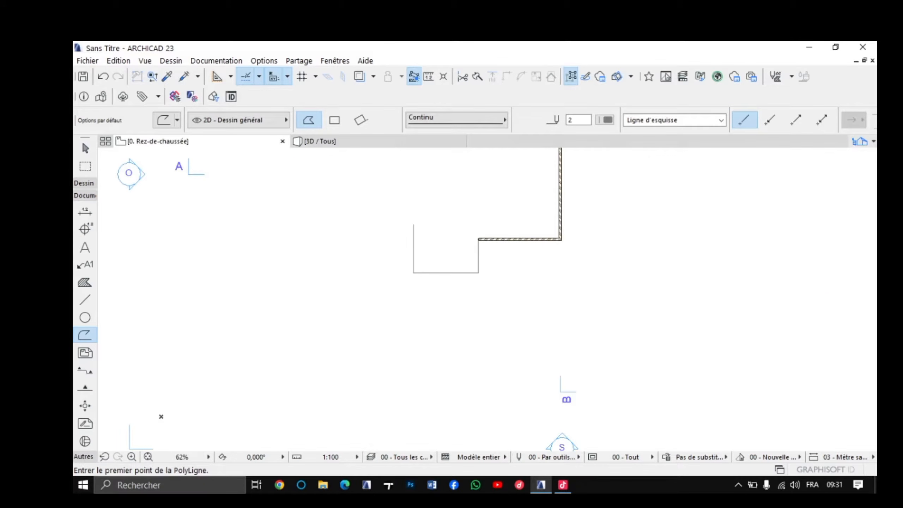
left_click(84, 183)
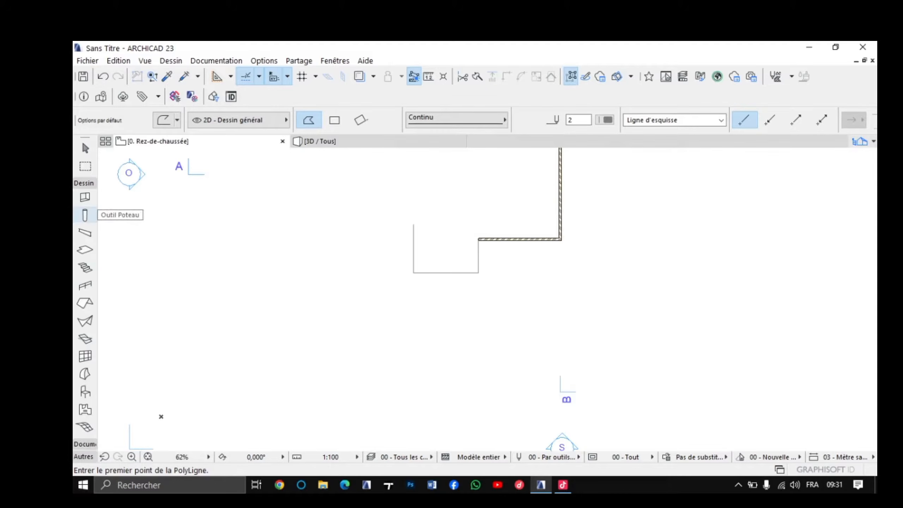
left_click(84, 215)
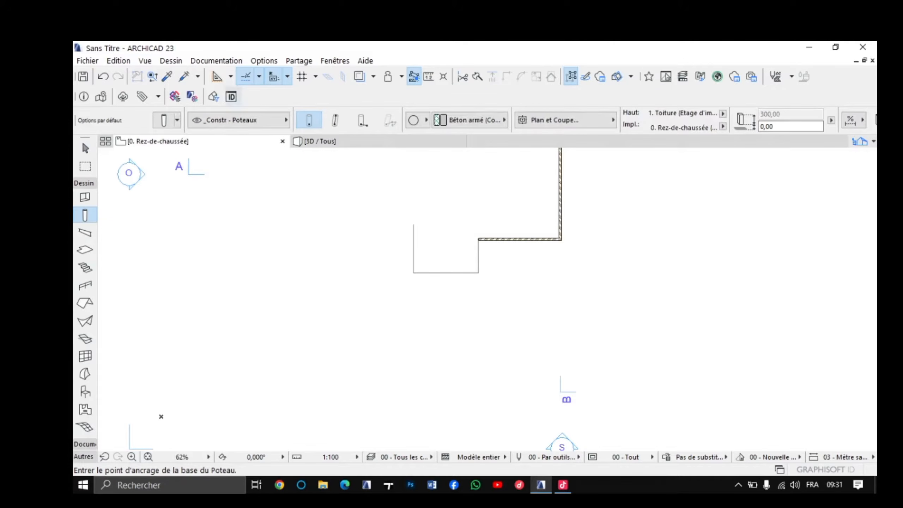
left_click(164, 120)
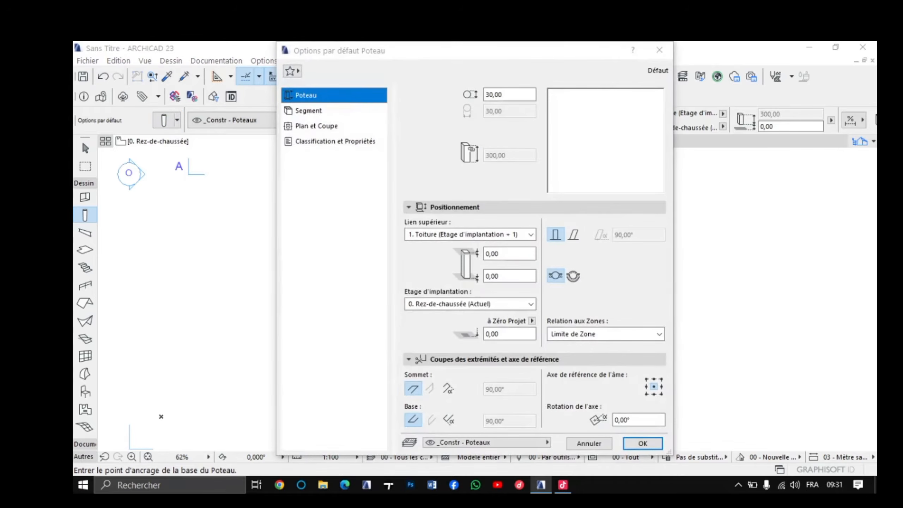
key("Return")
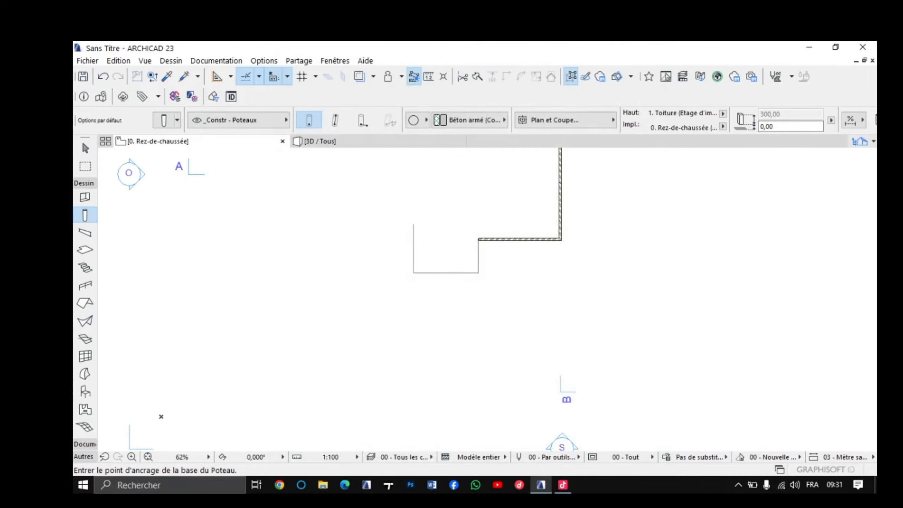
scroll(479, 265, "up", 8)
scroll(477, 267, "up", 3)
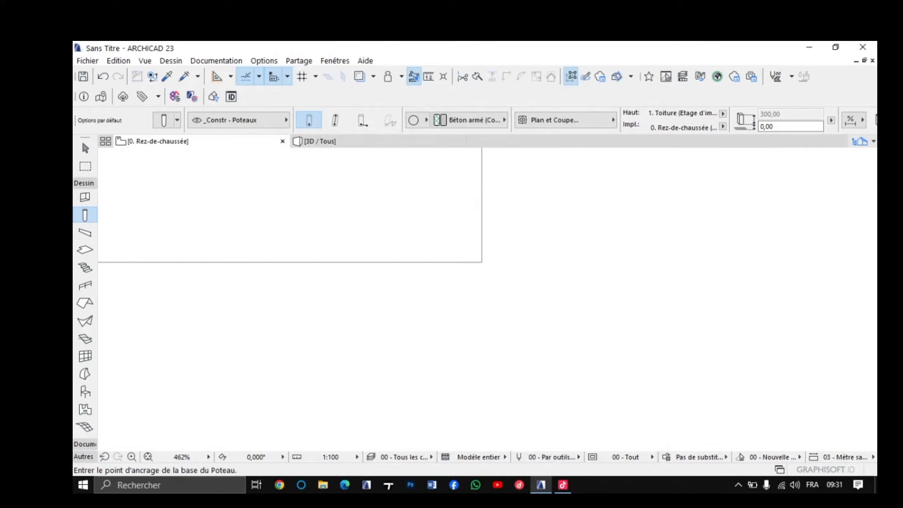
scroll(482, 262, "down", 3)
scroll(483, 270, "up", 4)
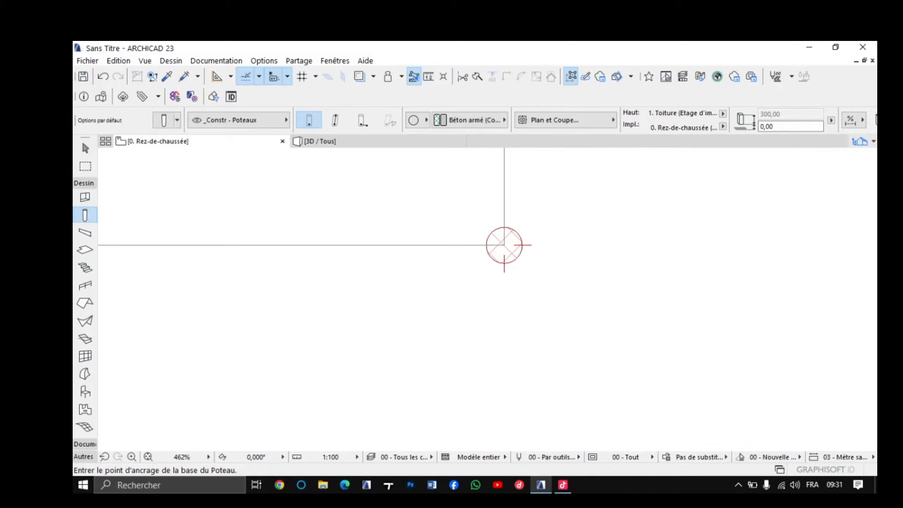
left_click(504, 245)
key("ctrl+d")
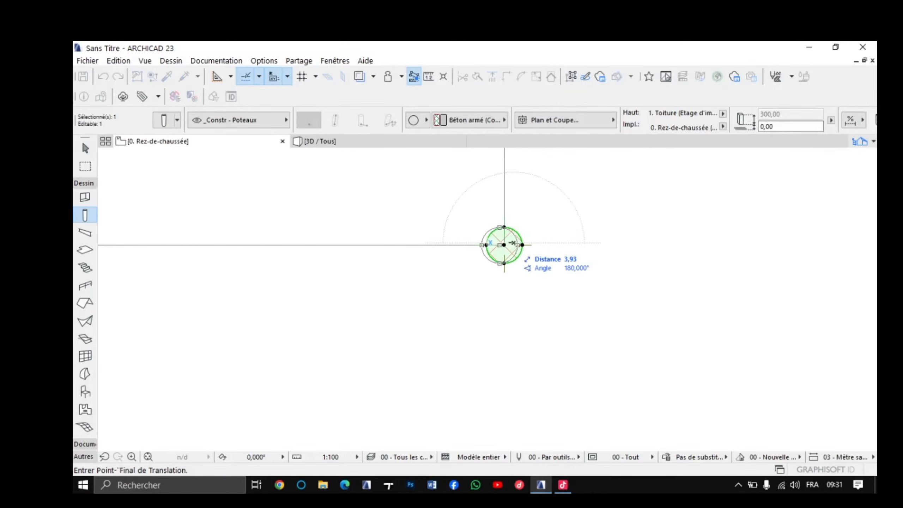
key("Escape")
key("Escape")
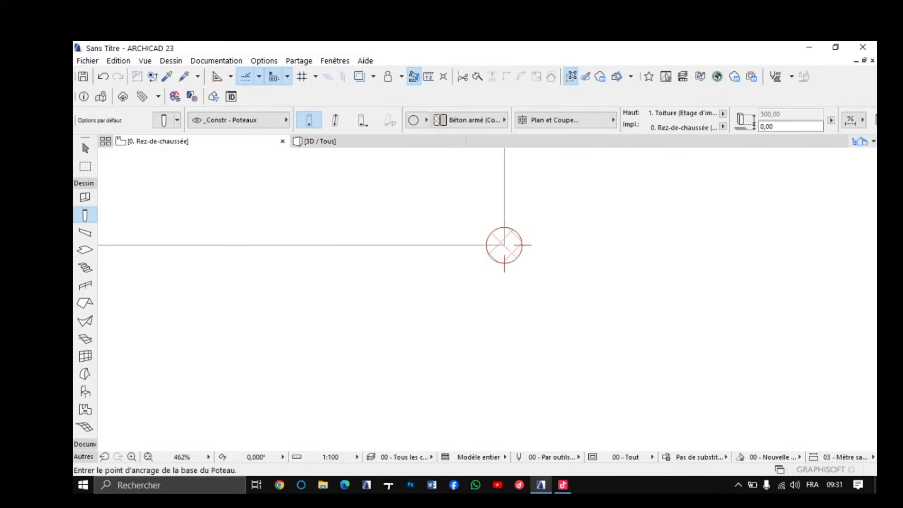
Step: Place round columns at the polyline's lower-left corner and on its left segment, level with the upper face of the horizontal wall
scroll(512, 246, "down", 1)
scroll(512, 246, "down", 1)
middle_click_drag(512, 246, 687, 255)
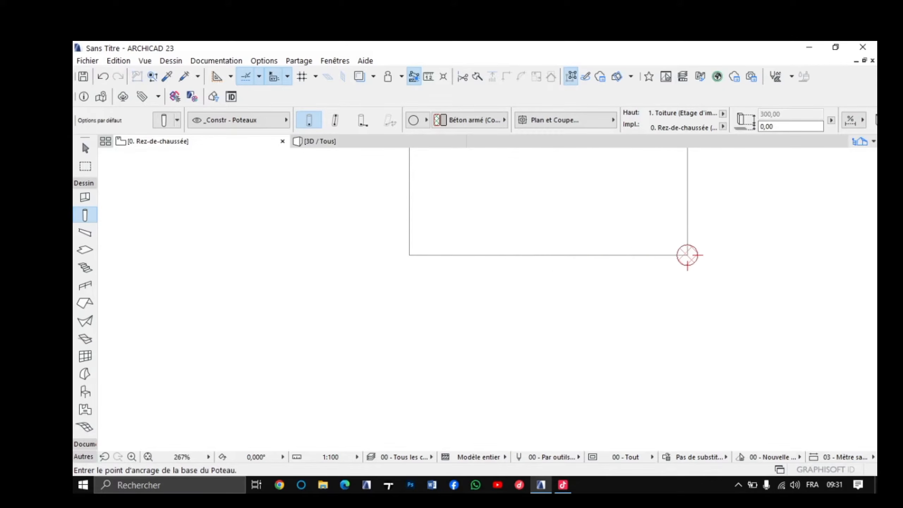
left_click(409, 255)
scroll(417, 262, "up", 1)
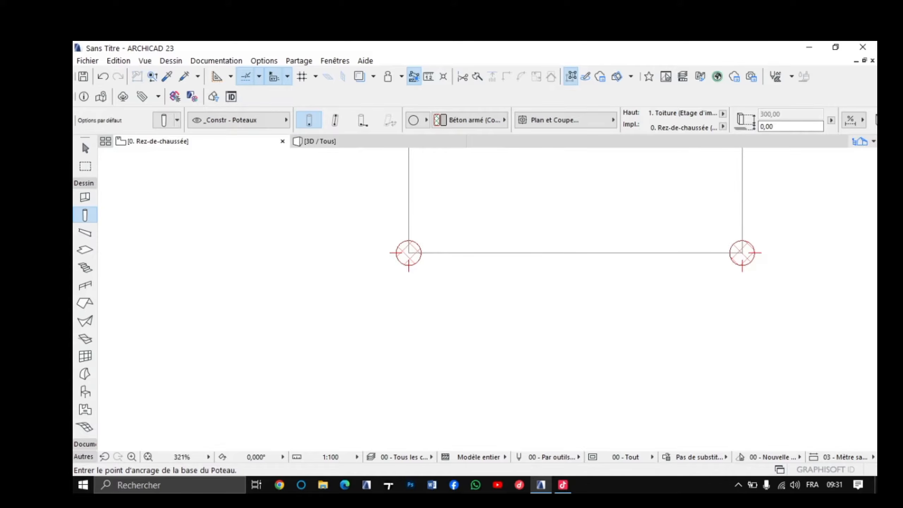
scroll(417, 262, "down", 2)
middle_click_drag(417, 261, 413, 361)
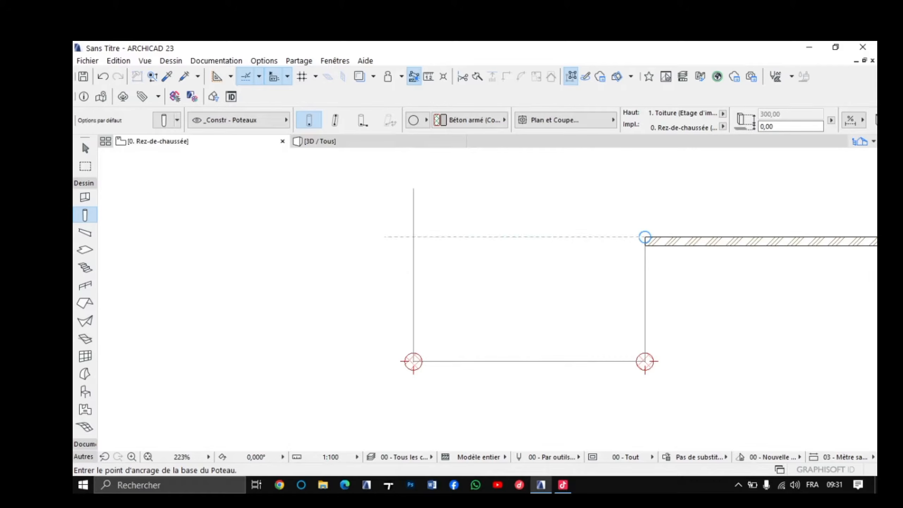
left_click(414, 237)
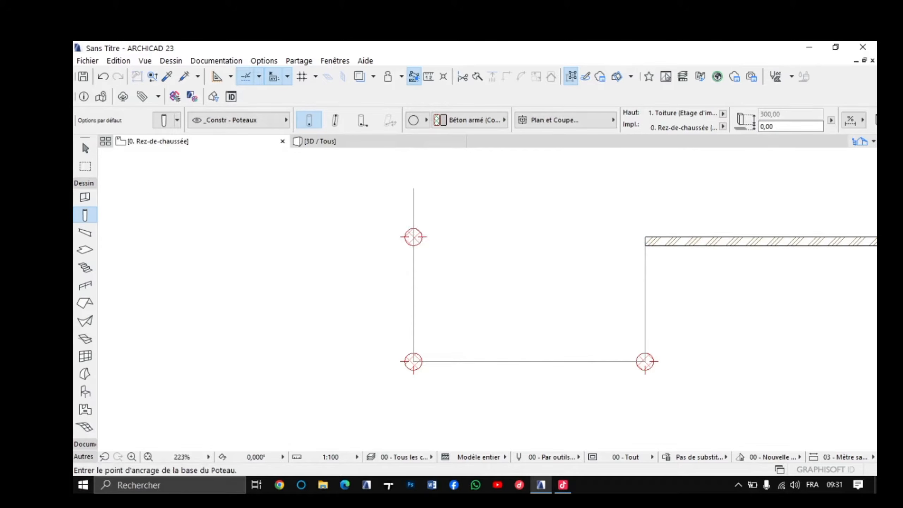
Step: Inspect the three round columns and the walls from several angles in the 3D view
scroll(451, 284, "down", 3)
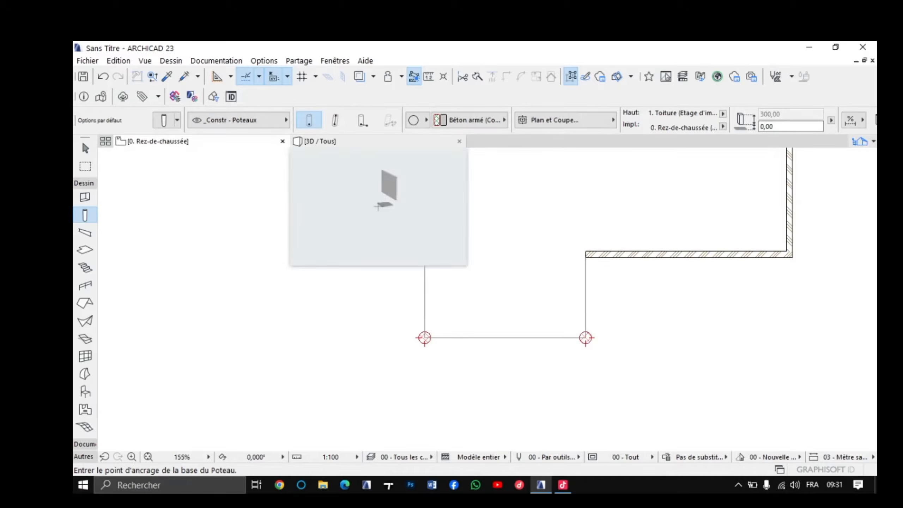
left_click(356, 141)
scroll(565, 307, "up", 3)
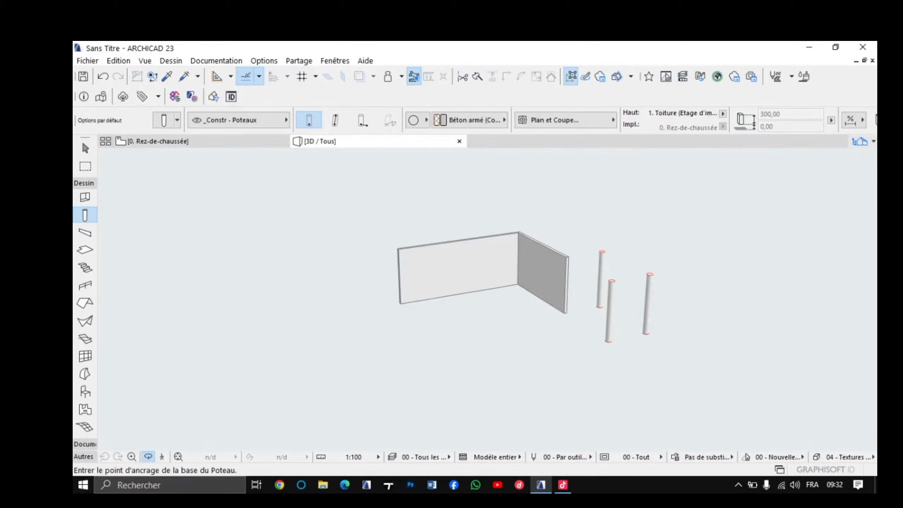
middle_click_drag(566, 307, 366, 313, "shift")
scroll(533, 303, "up", 2)
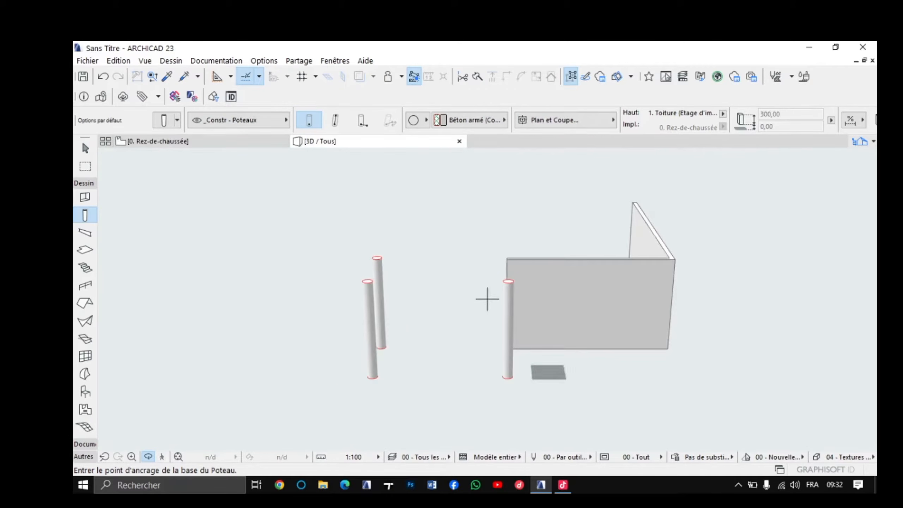
mouse_move(485, 298)
middle_mouse_down("shift")
mouse_move(469, 301)
mouse_move(488, 299)
middle_mouse_up("shift")
scroll(487, 299, "up", 4)
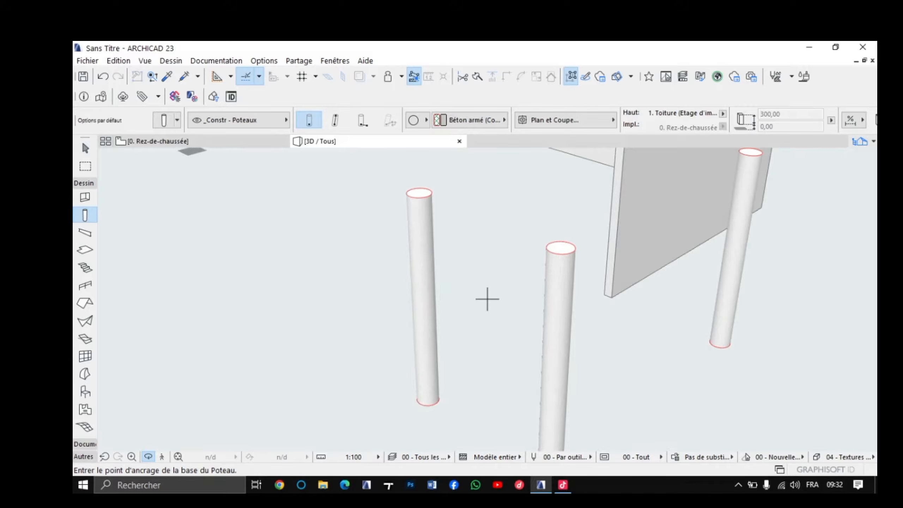
Step: Return to the ground-floor plan and activate the Wall tool, with the horizontal wall's free left end in view
key("F2")
scroll(547, 271, "up", 2)
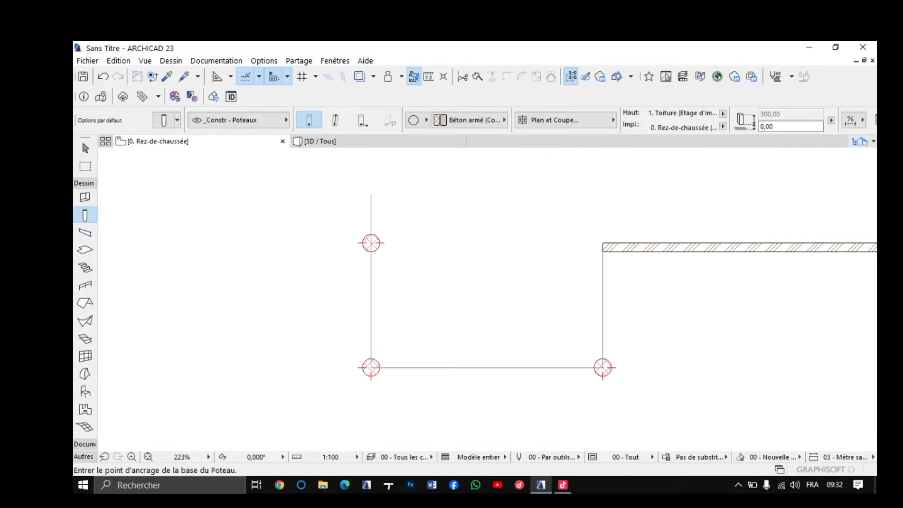
scroll(446, 354, "down", 4)
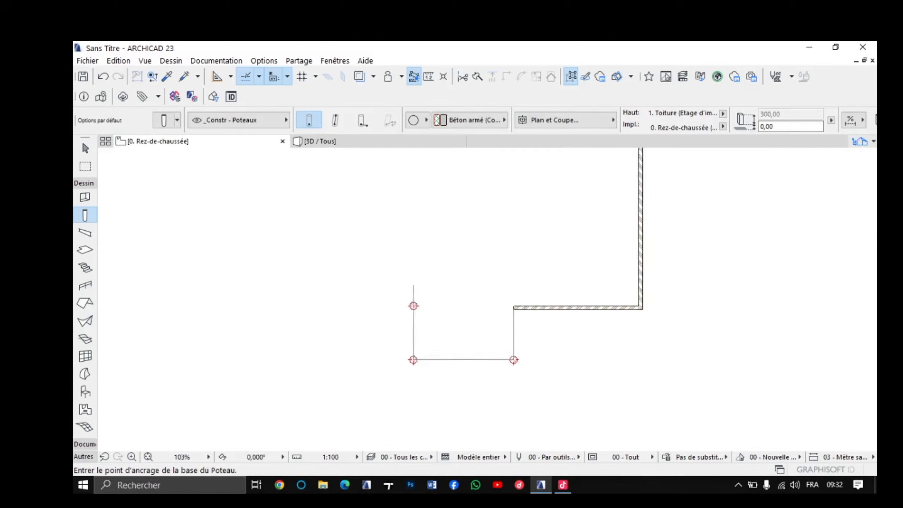
scroll(482, 271, "up", 2)
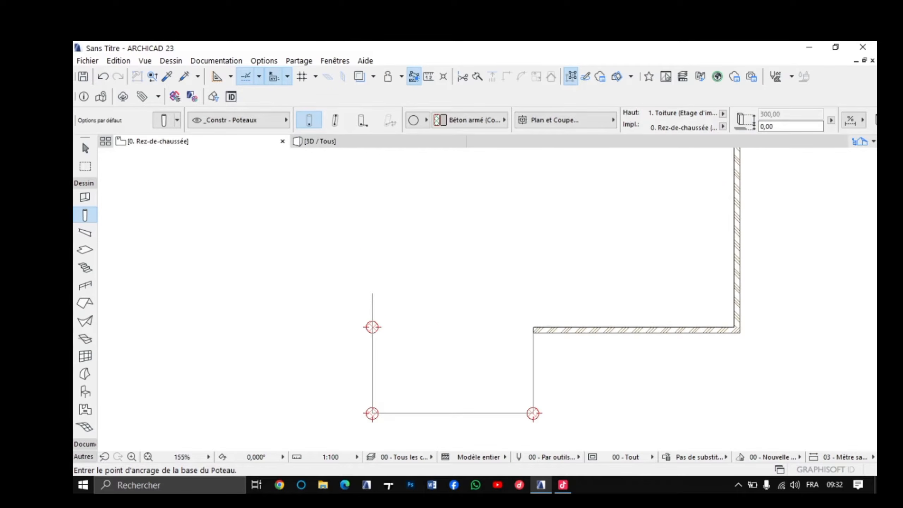
scroll(537, 317, "up", 3)
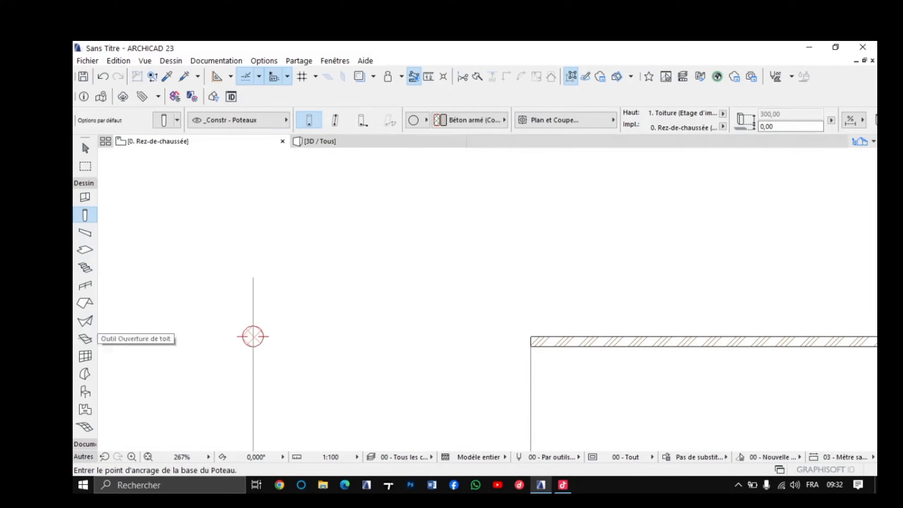
scroll(85, 312, "up", 3)
left_click(85, 197)
scroll(531, 322, "up", 4)
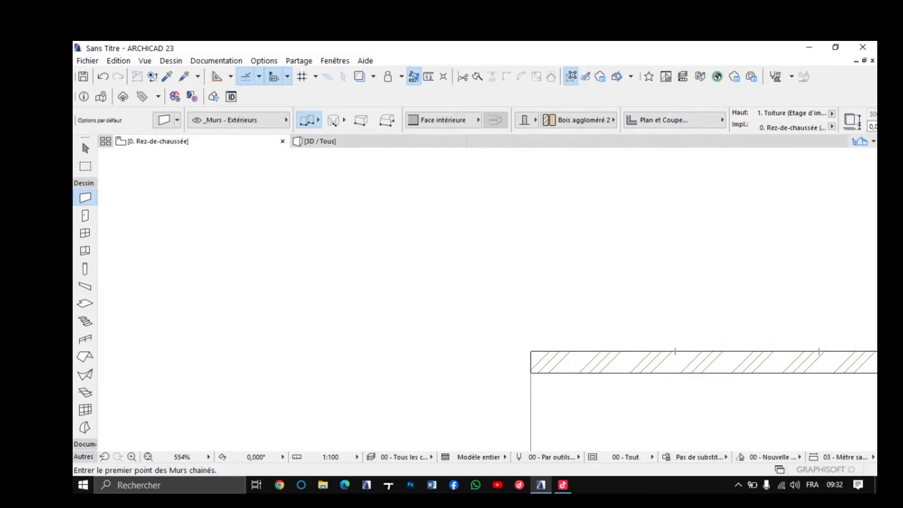
left_click(530, 351)
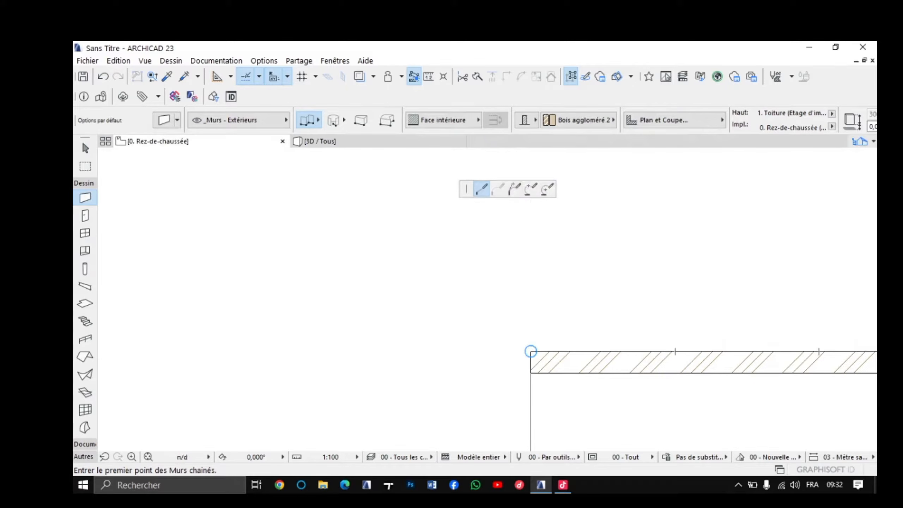
scroll(527, 232, "down", 2)
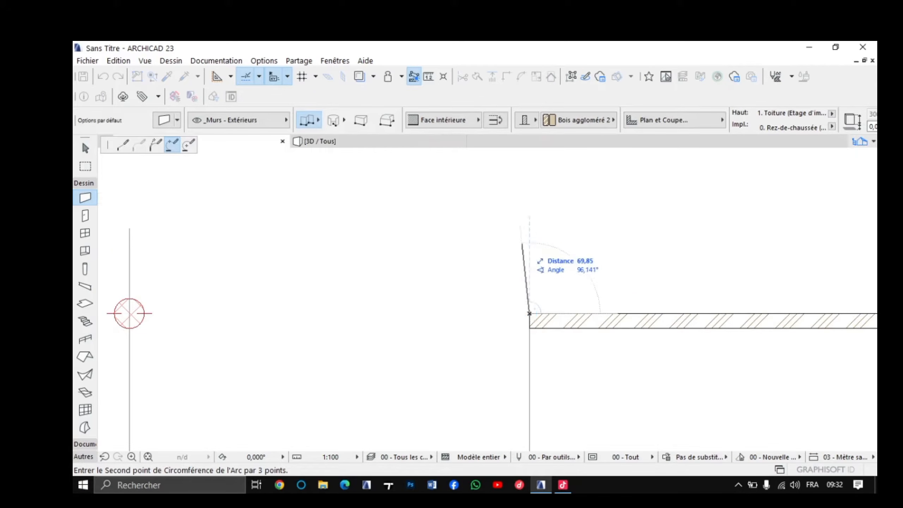
key("Escape")
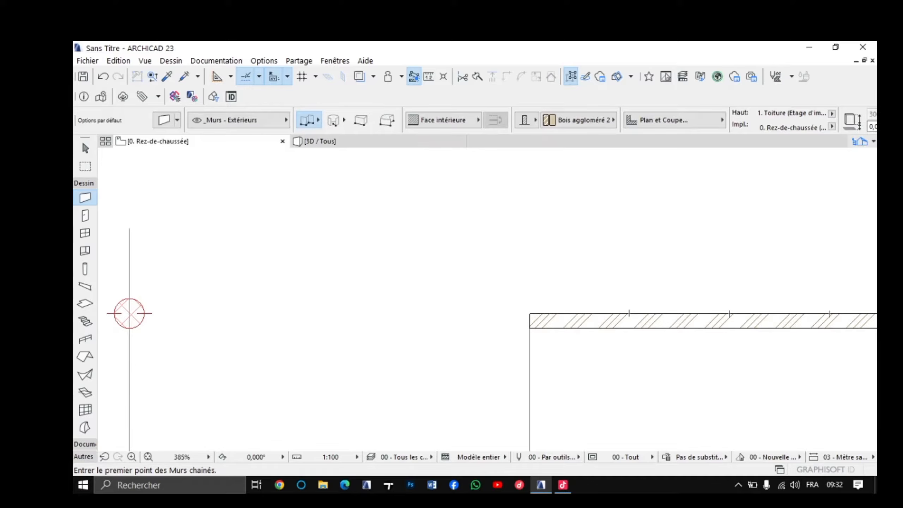
left_click(529, 313)
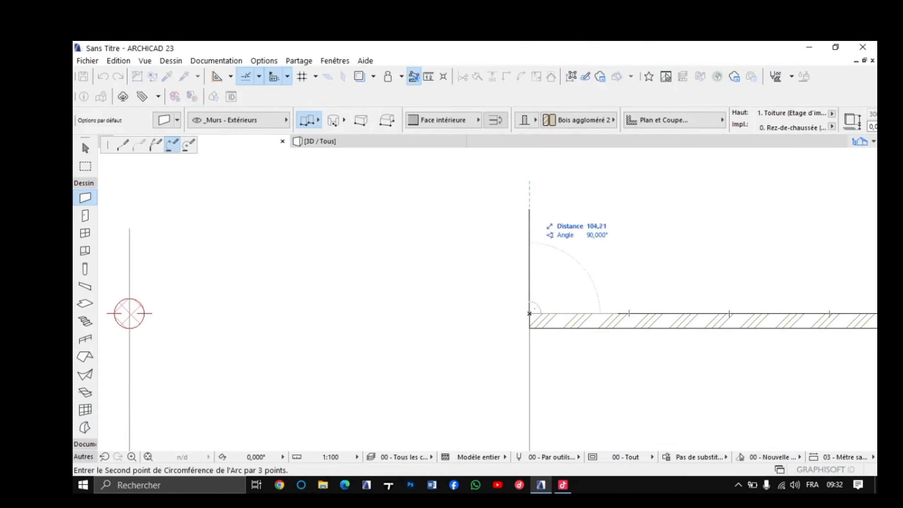
middle_click_drag(530, 208, 529, 275)
key("Escape")
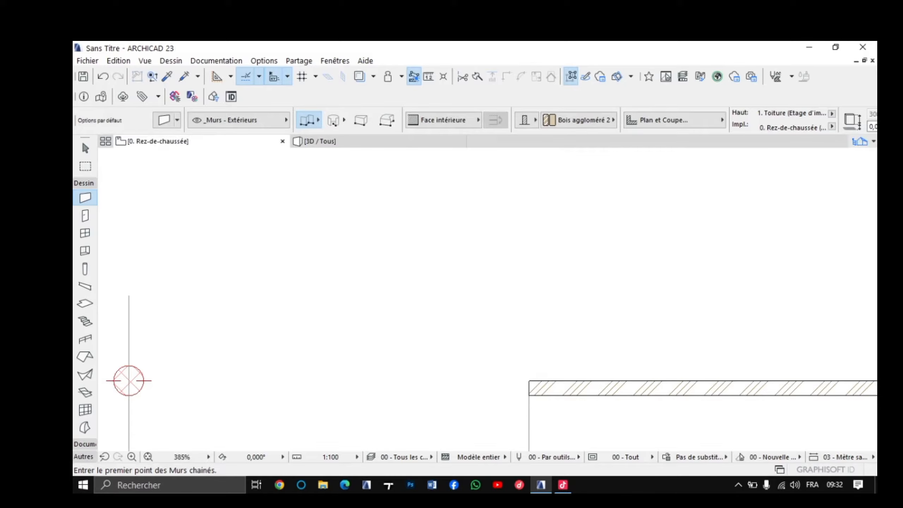
Step: Start a straight chained wall at the upper corner of the horizontal wall's free left end with a 100 cm segment straight up
left_click(530, 381)
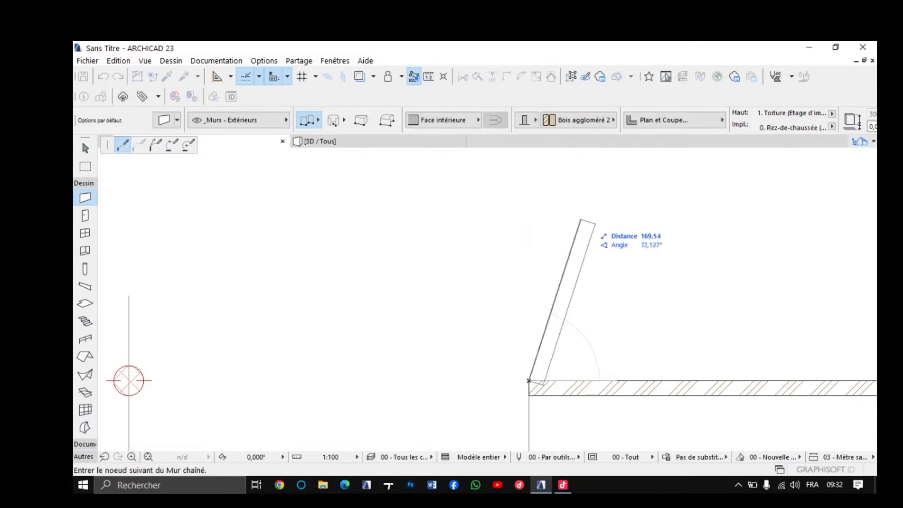
scroll(531, 213, "down", 2)
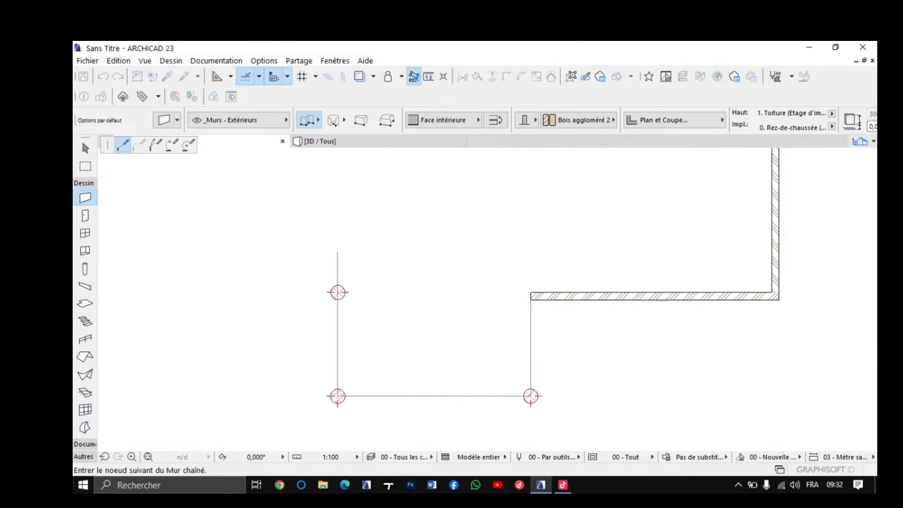
middle_click_drag(531, 213, 536, 241)
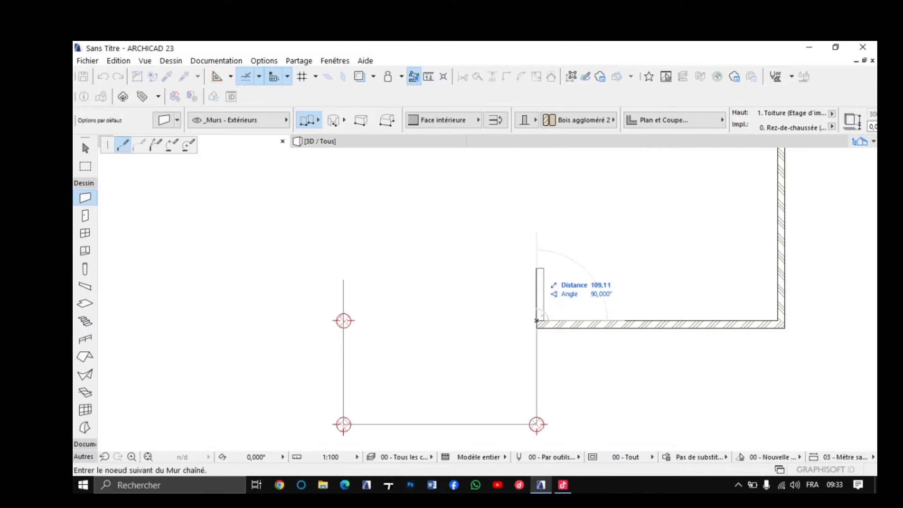
type("100")
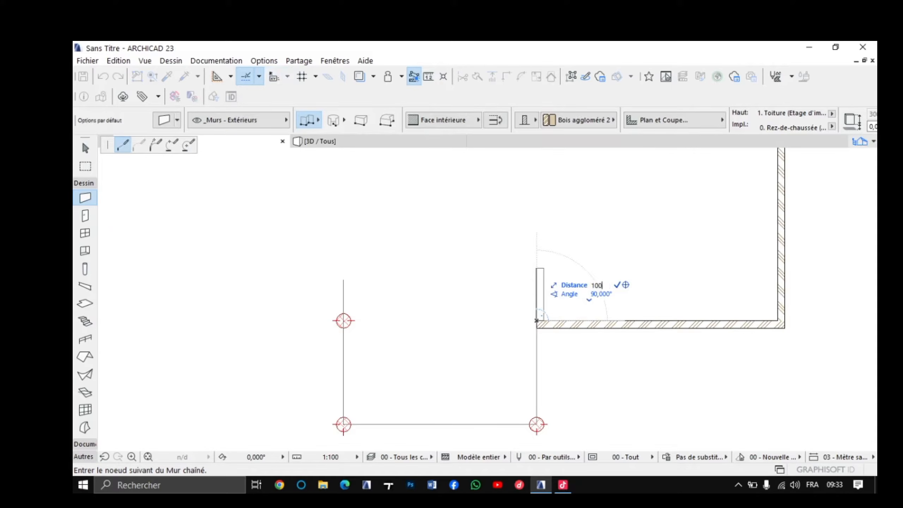
key("Return")
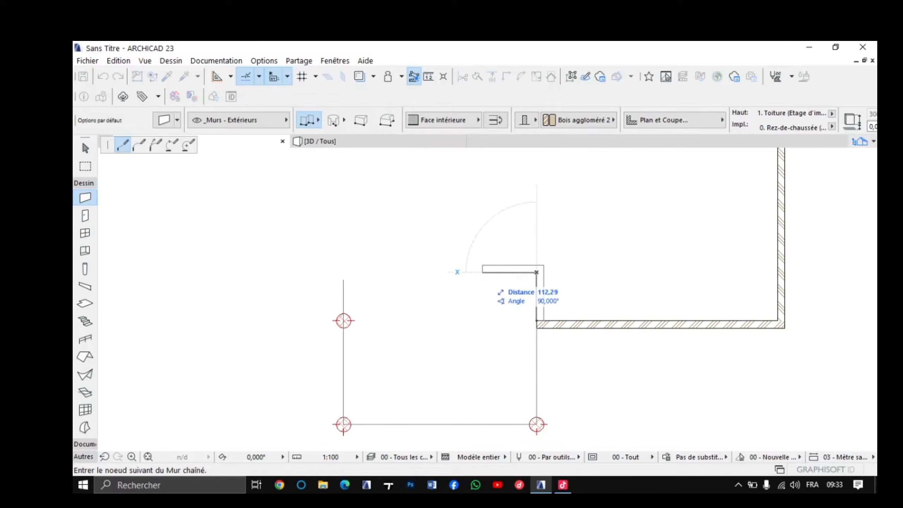
Step: Continue the chained wall 150 cm to the left, extend it until it aligns with the polyline's left segment, and finish it there
type("150")
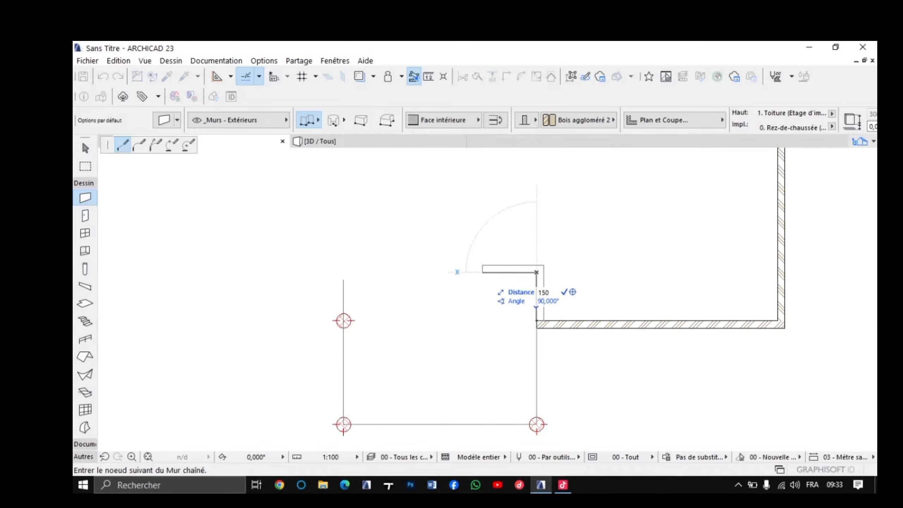
key("Return")
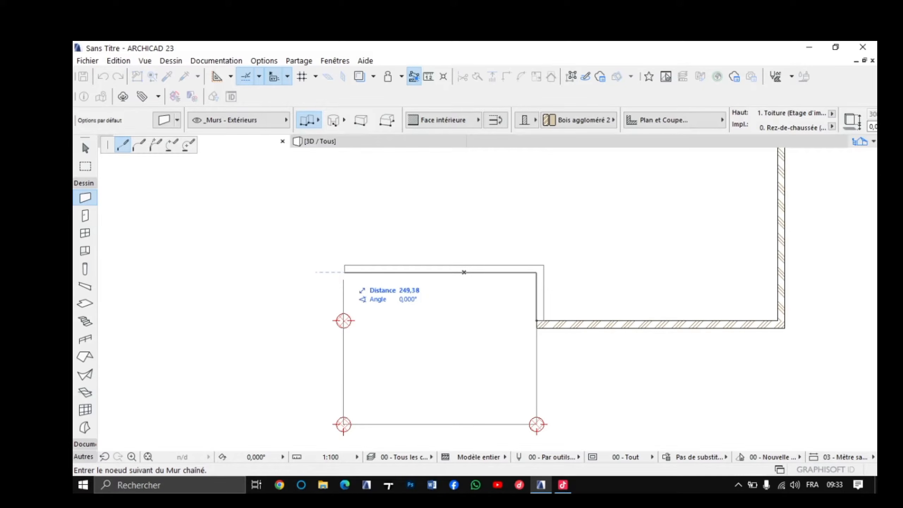
double_click(343, 268)
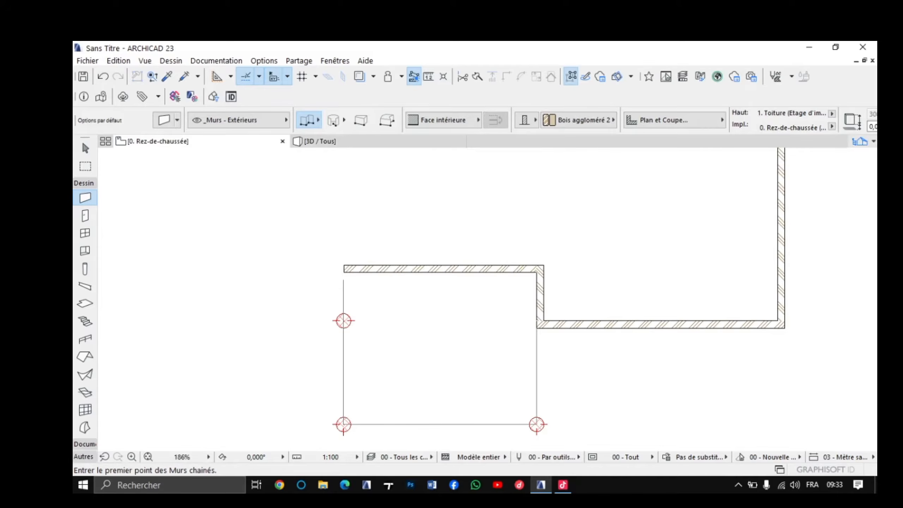
Step: Measure the horizontal wall's upper edge from its free left end to its outer right corner
scroll(460, 330, "down", 4)
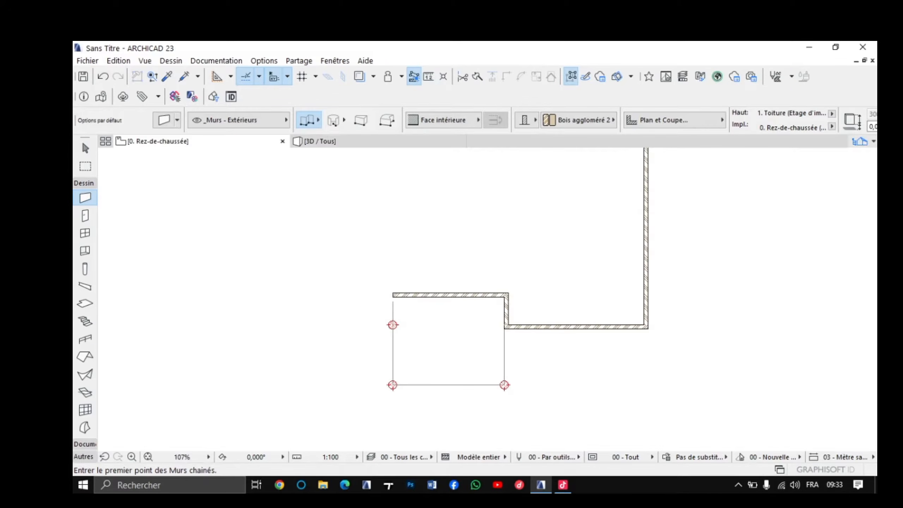
scroll(393, 325, "up", 5)
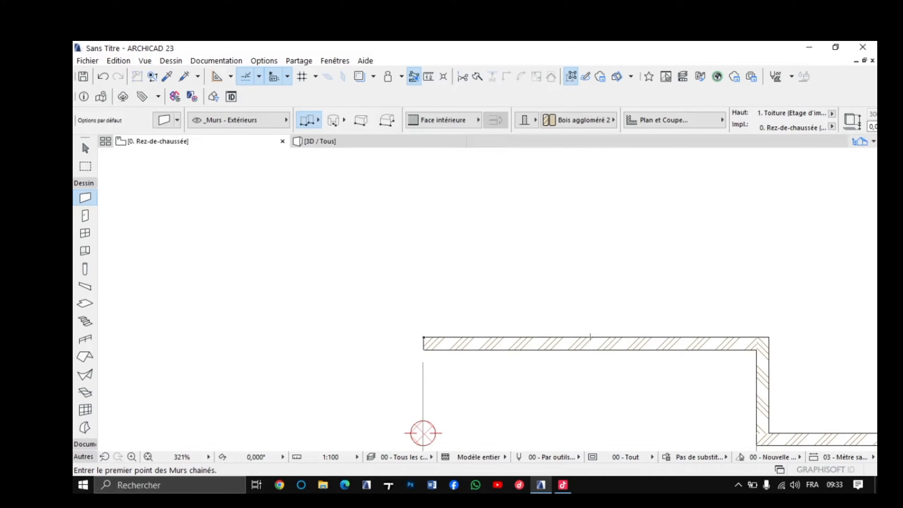
scroll(424, 317, "down", 6)
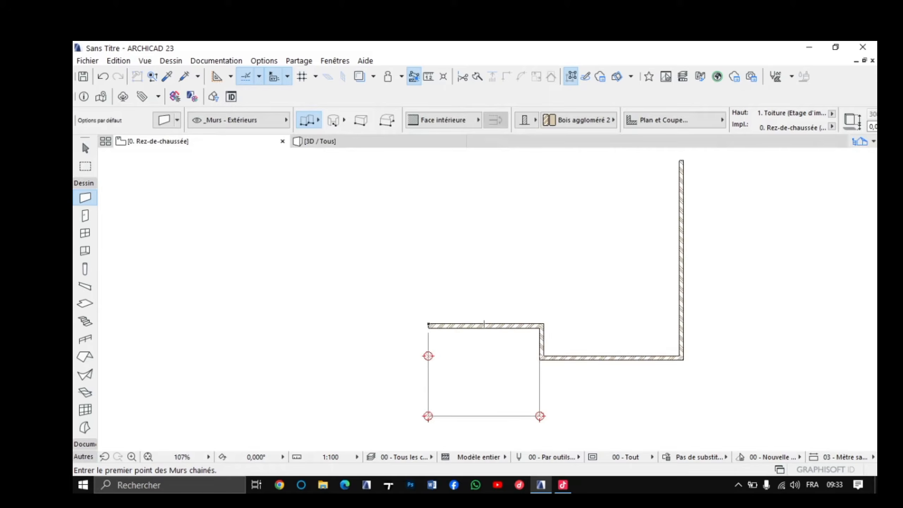
scroll(437, 322, "up", 5)
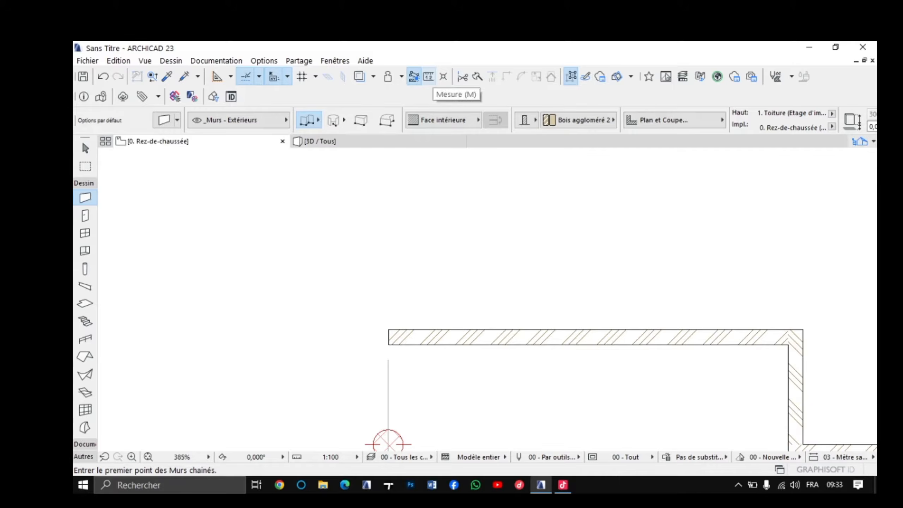
key("m")
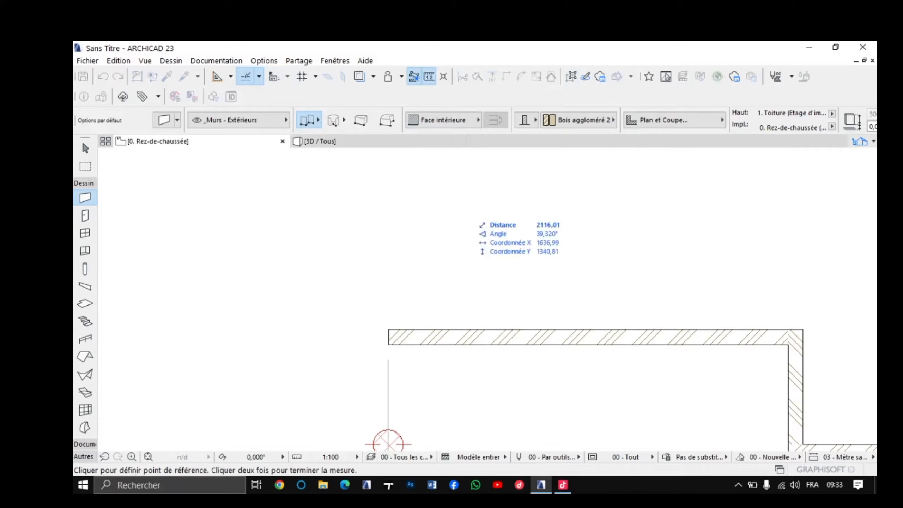
left_click(389, 330)
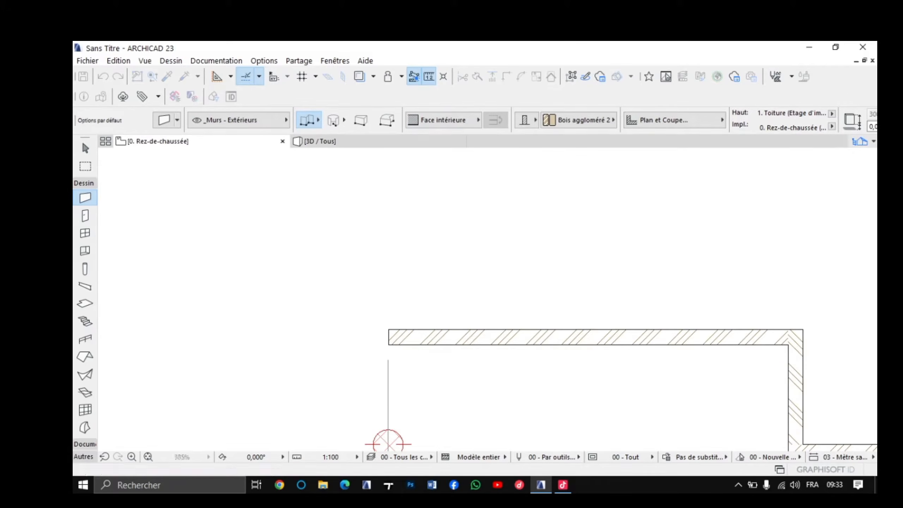
middle_click_drag(804, 330, 636, 343)
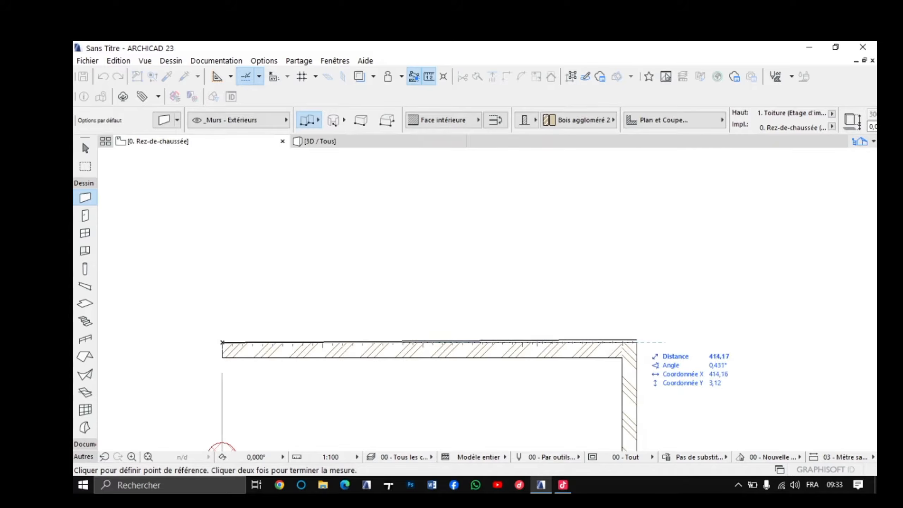
left_click(637, 343)
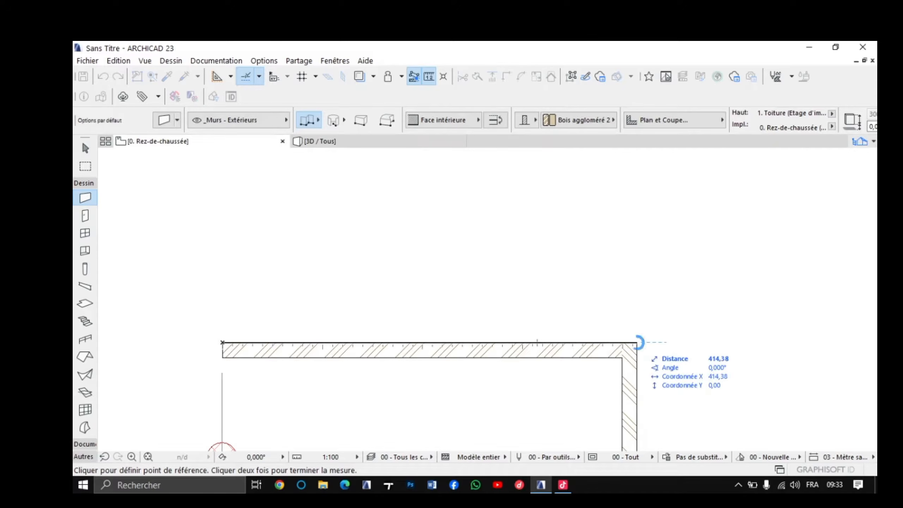
scroll(498, 317, "down", 5)
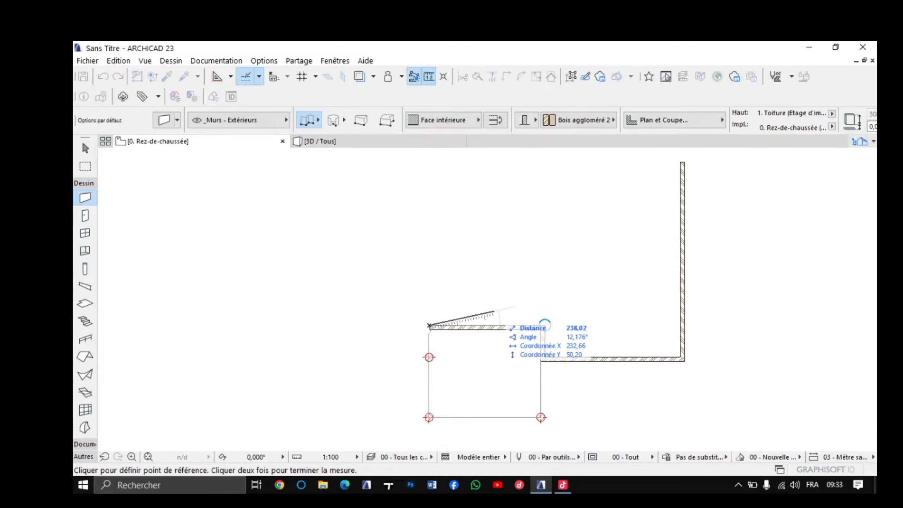
key("Escape")
Step: Activate the Door tool and set the default Porte 23 leaf to Style 15
scroll(525, 324, "up", 3)
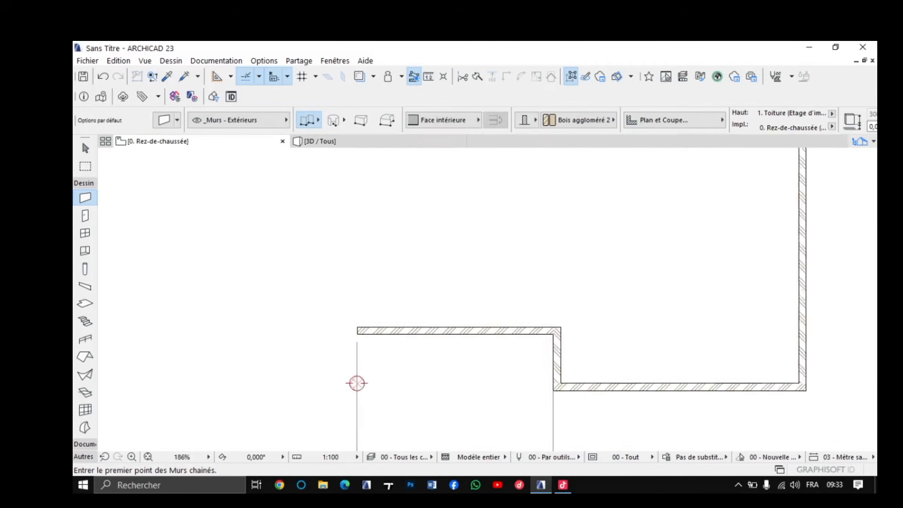
scroll(517, 325, "up", 3)
left_click(85, 215)
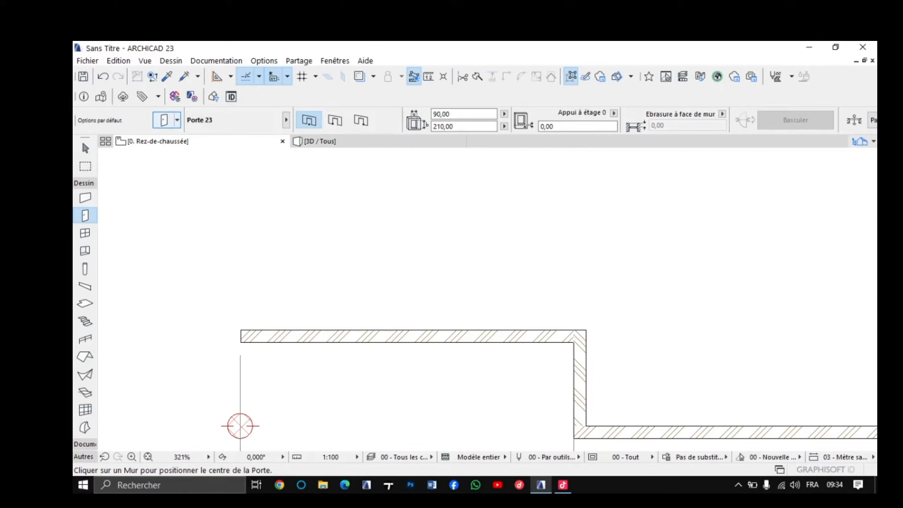
left_click(164, 120)
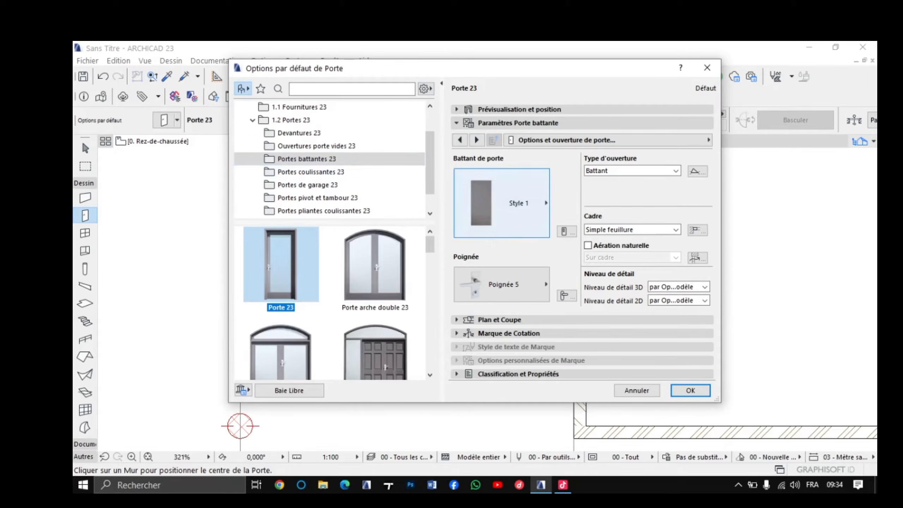
left_click(502, 203)
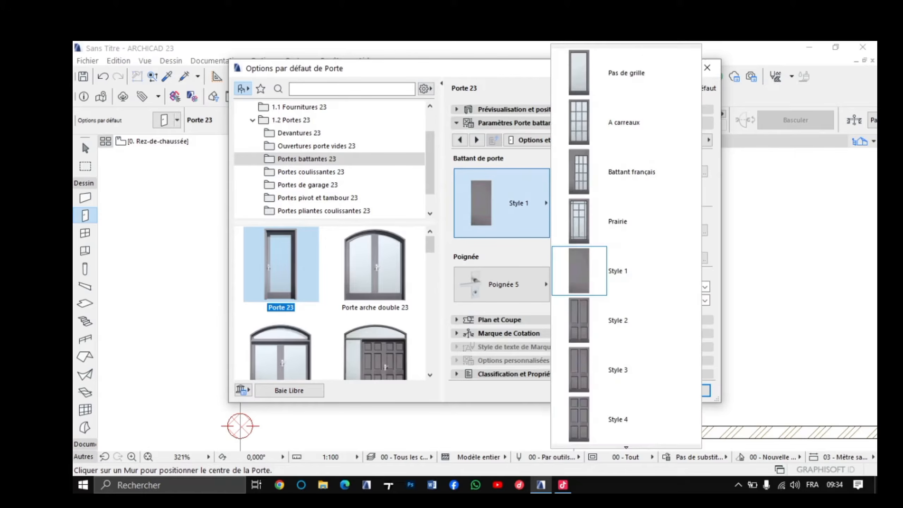
scroll(626, 245, "down", 5)
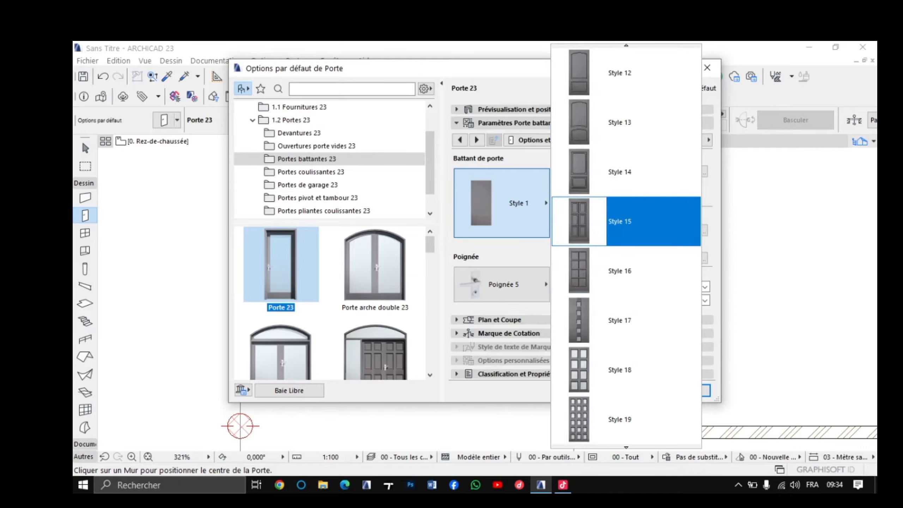
left_click(626, 221)
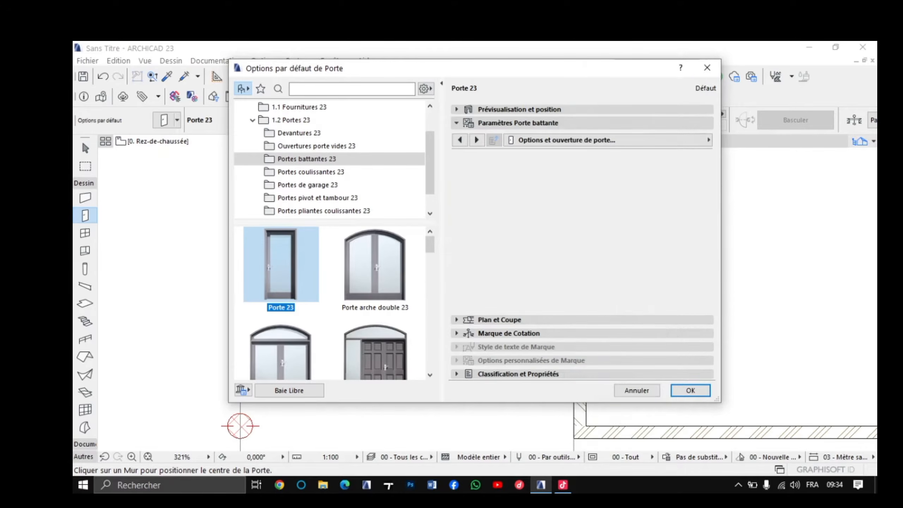
Step: Choose Poignée 3 as the default door's handle
left_click(501, 284)
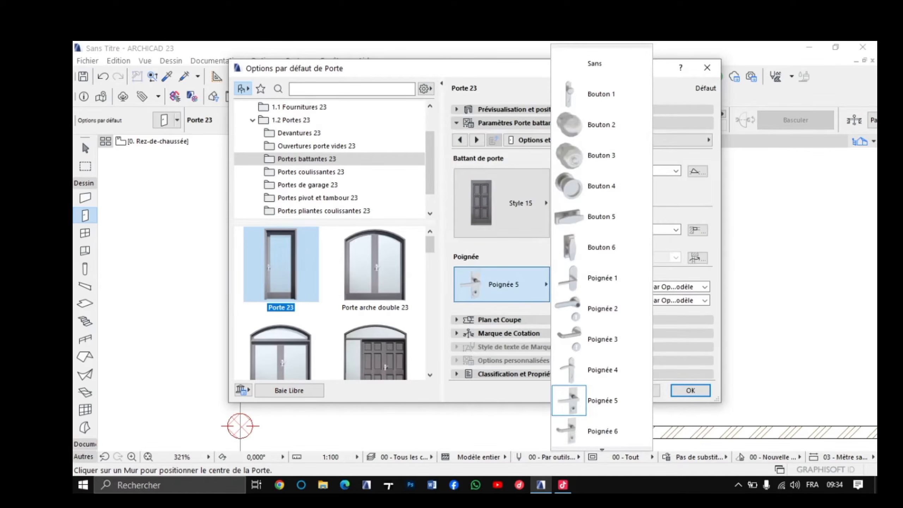
scroll(601, 308, "down", 3)
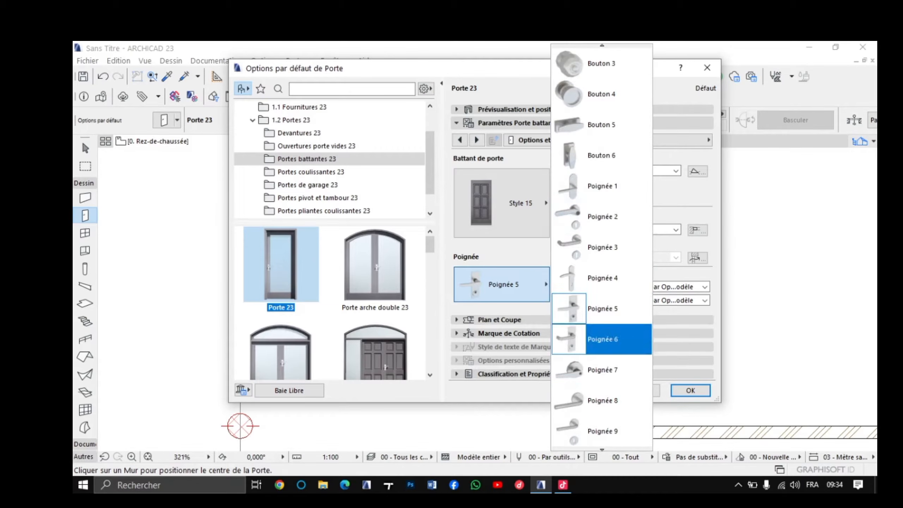
scroll(604, 339, "down", 2)
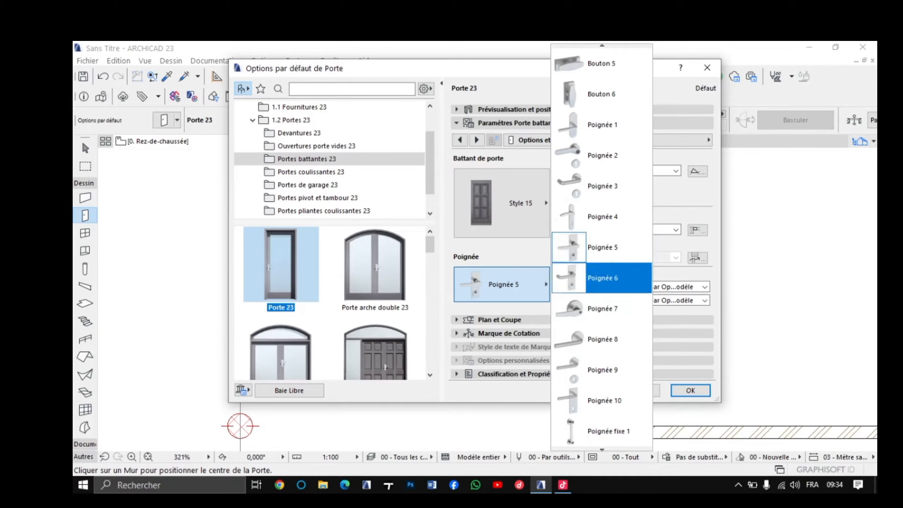
left_click(612, 185)
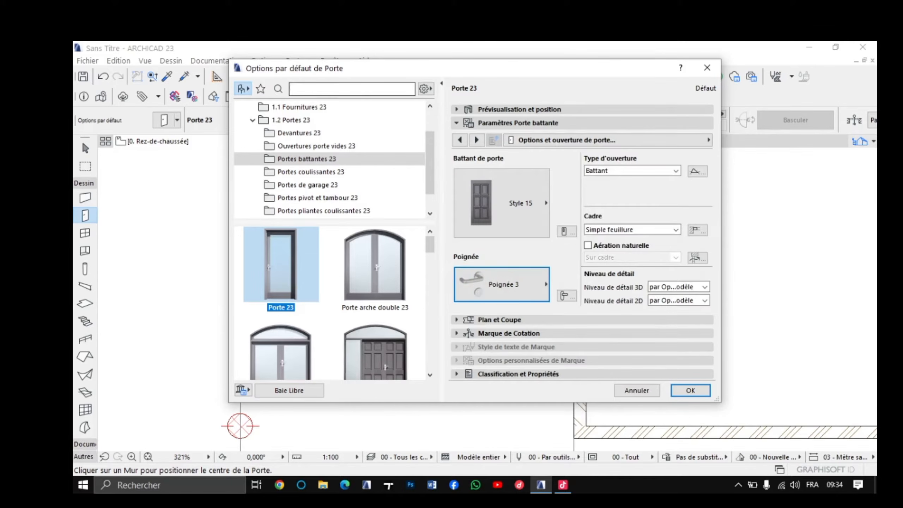
Step: Review the swing door's leaf type, opening angle and opening line settings, and accept the door defaults
left_click(477, 140)
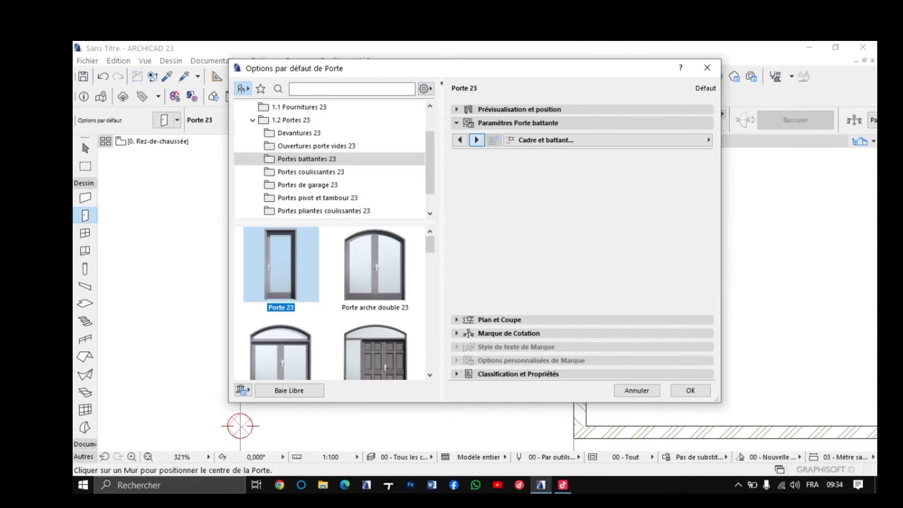
left_click(460, 139)
left_click(476, 139)
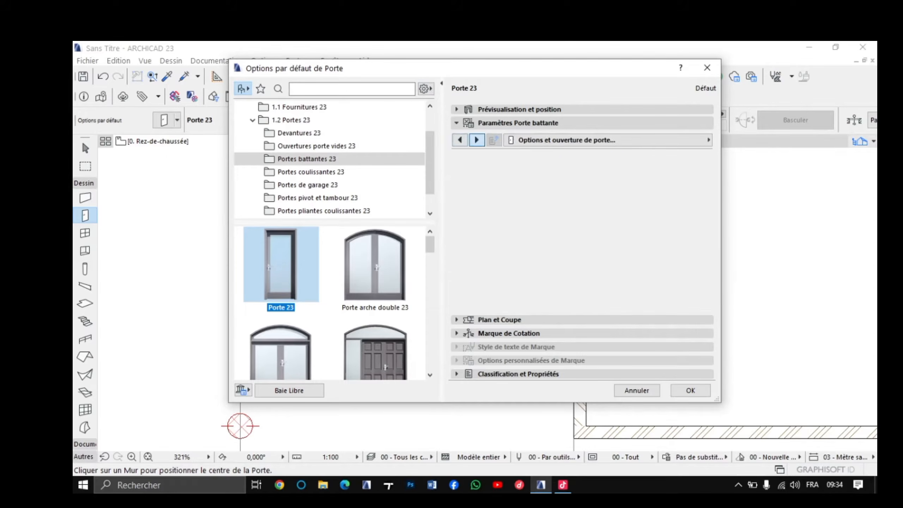
left_click(477, 140)
left_click(476, 139)
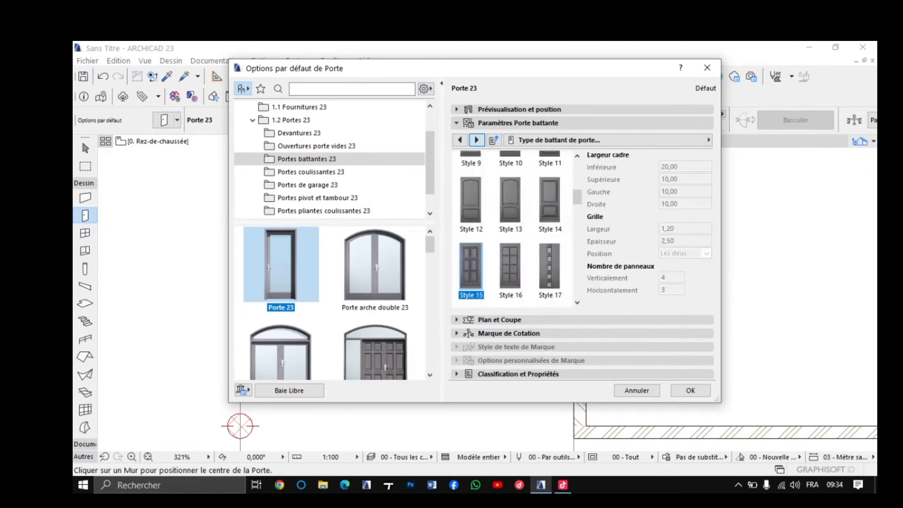
left_click(477, 140)
left_click(477, 140)
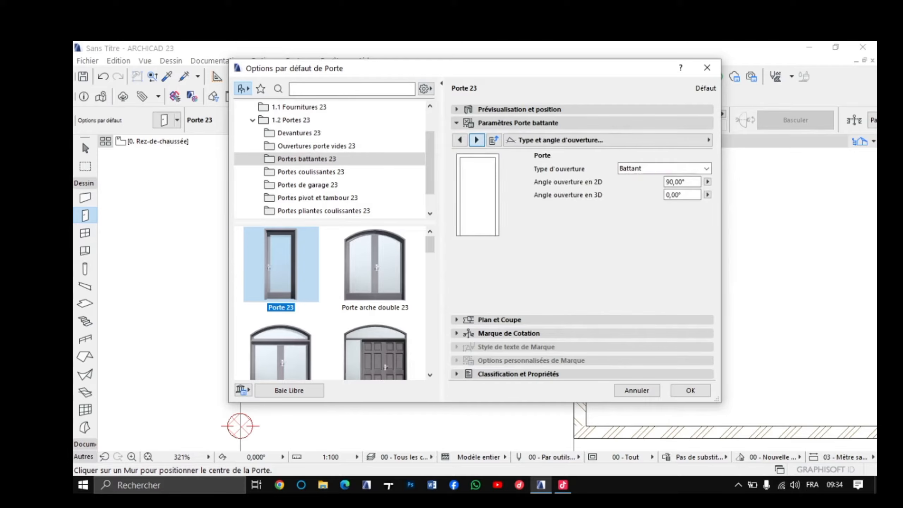
left_click(477, 140)
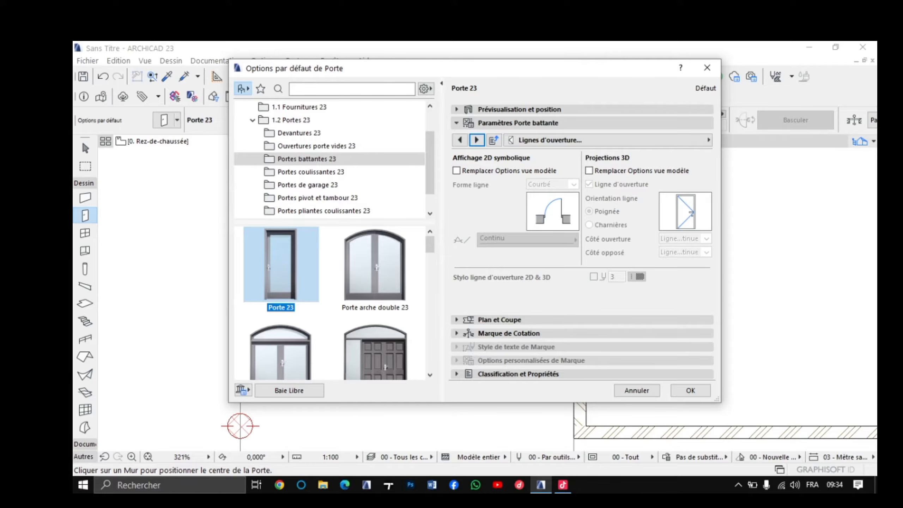
left_click(690, 390)
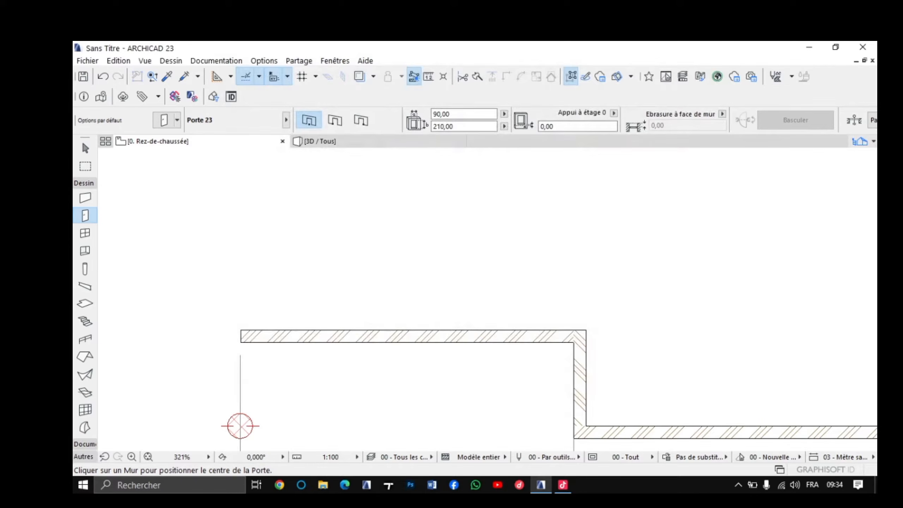
Step: Set the door width to 100 cm and place it near the horizontal wall's right corner, hinged left and opening inward
scroll(517, 318, "up", 2)
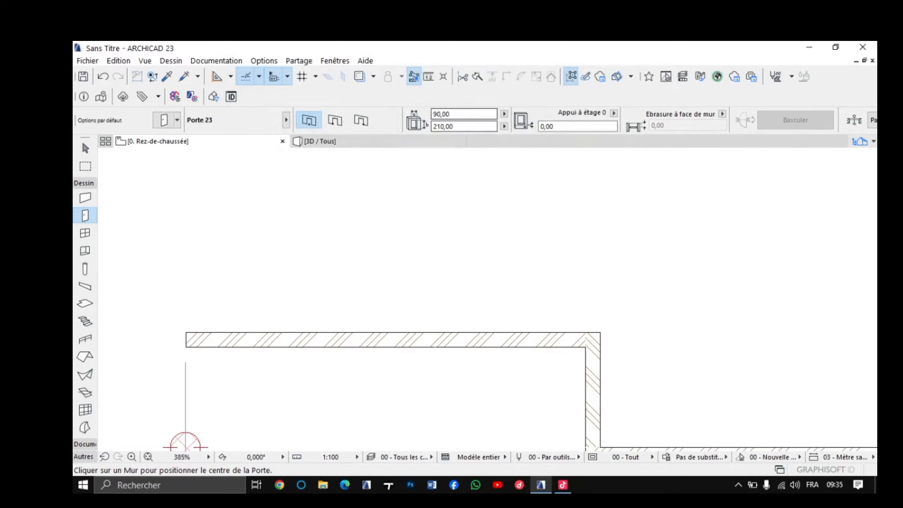
double_click(443, 114)
type("1")
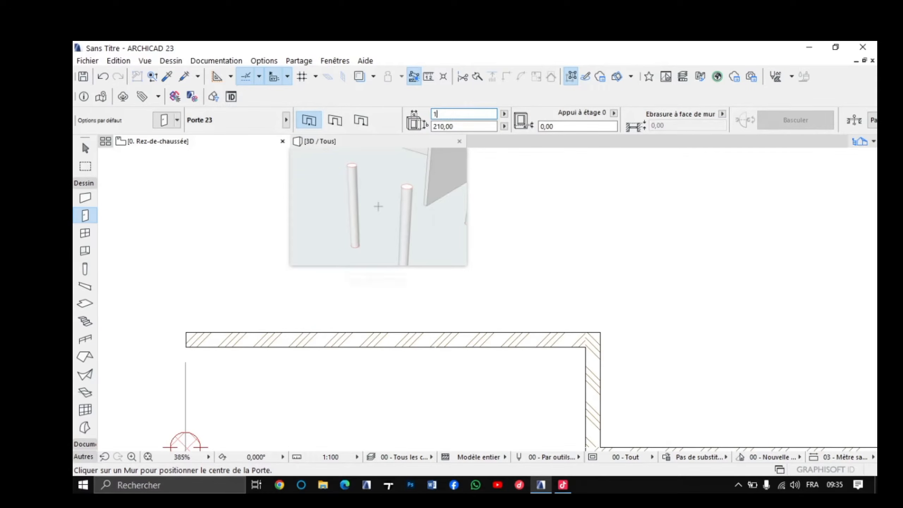
type("00,00")
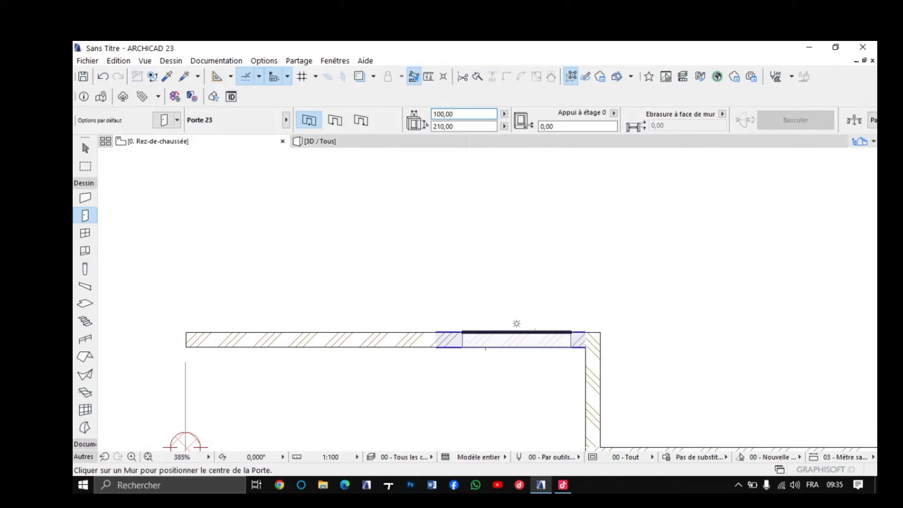
left_click(520, 324)
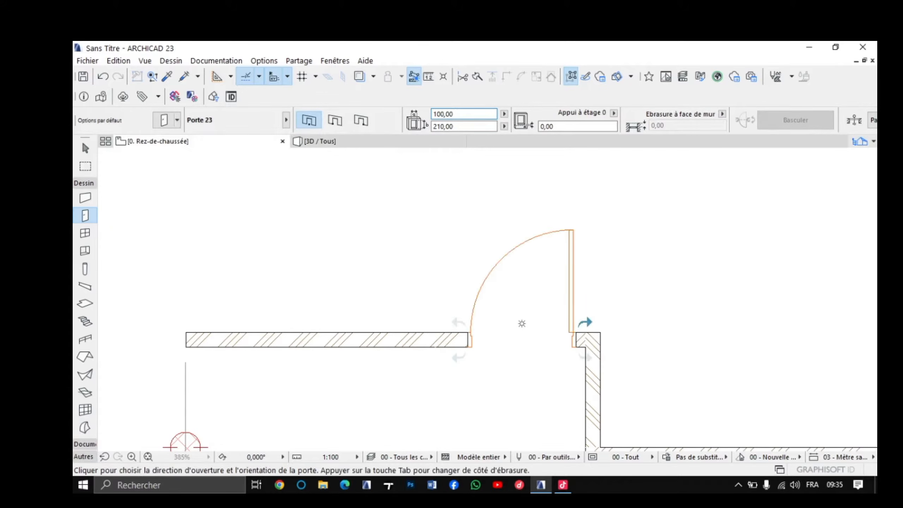
left_click(522, 323)
Step: Inspect the new door's panels and handle up close in the 3D view, and return to the Arrow tool
key("F3")
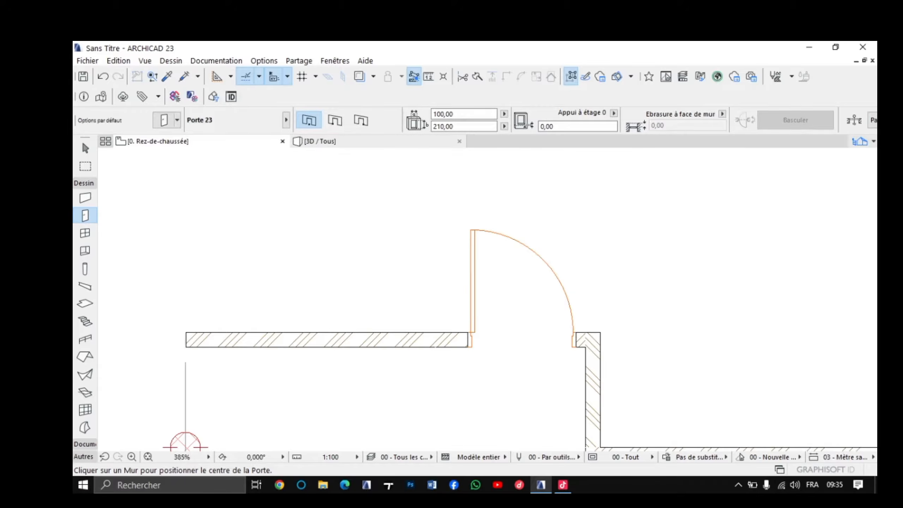
scroll(488, 299, "down", 3)
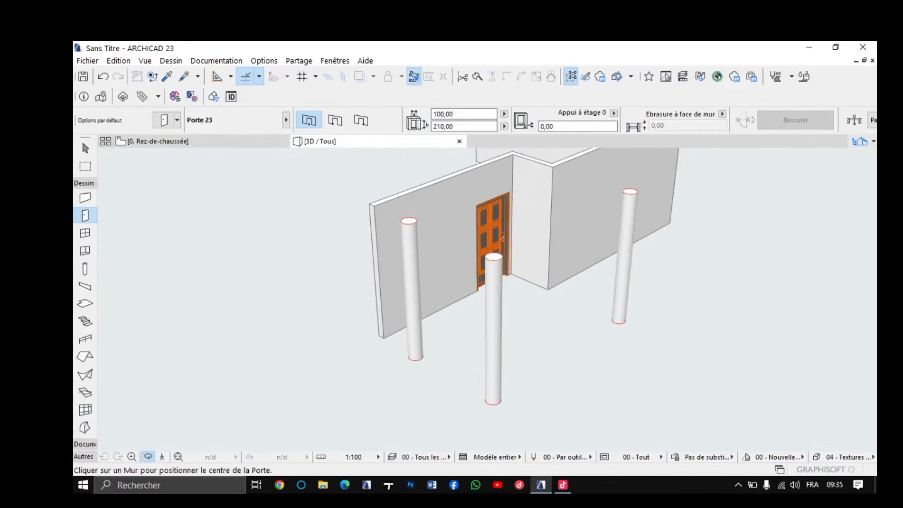
scroll(505, 270, "up", 2)
mouse_move(505, 271)
middle_mouse_down("shift")
mouse_move(445, 272)
mouse_move(505, 300)
middle_mouse_up("shift")
scroll(486, 299, "up", 5)
scroll(512, 300, "up", 2)
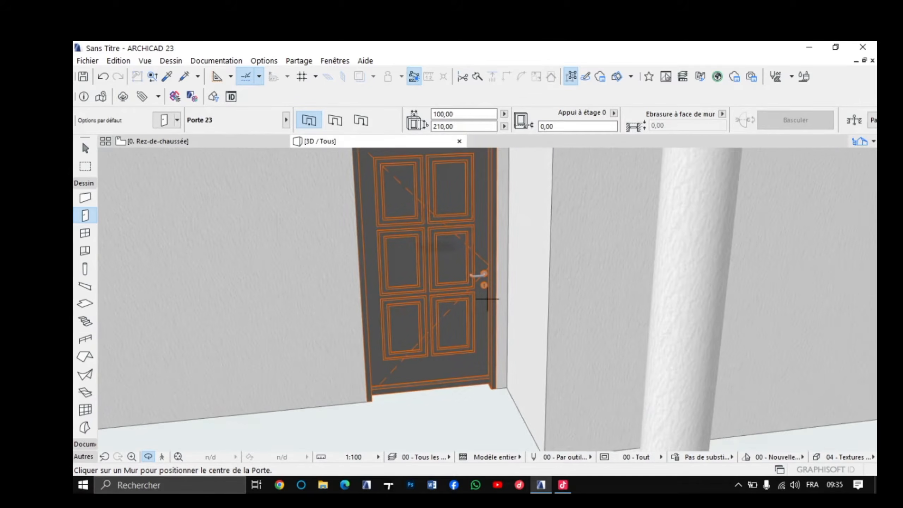
scroll(487, 299, "down", 3)
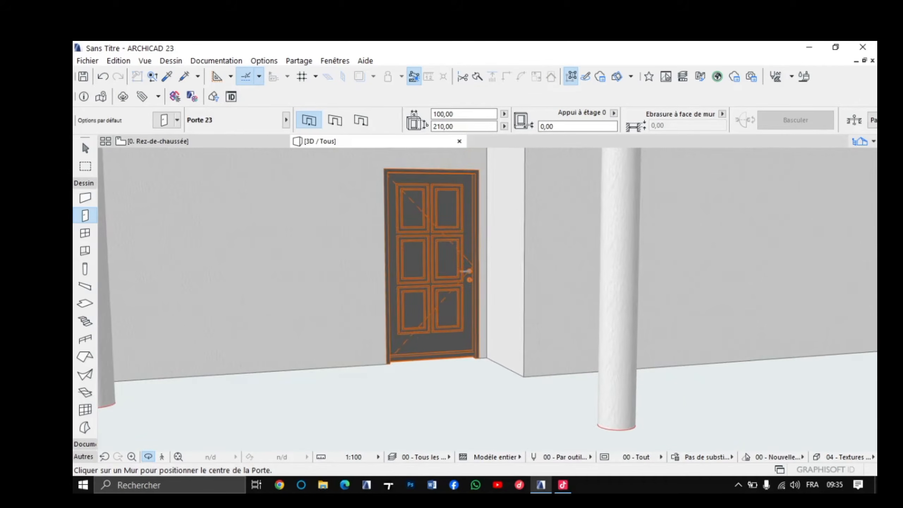
scroll(485, 298, "up", 3)
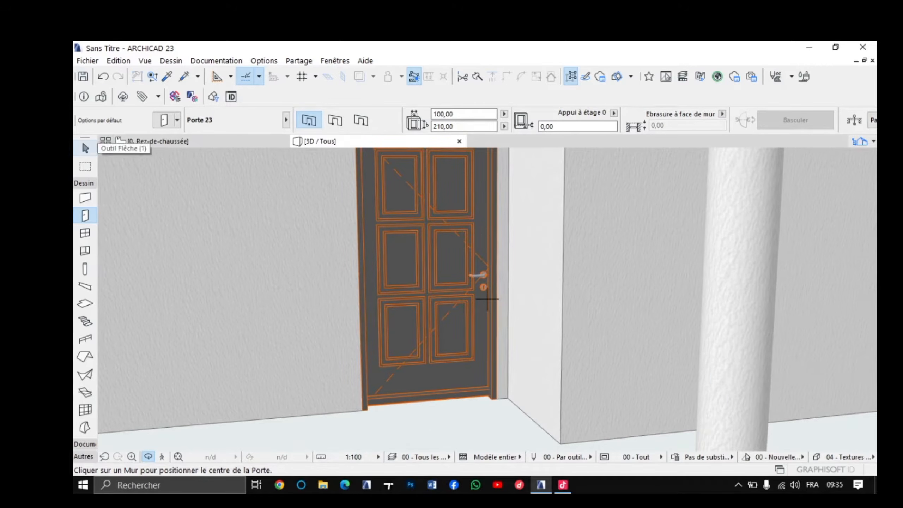
left_click(85, 147)
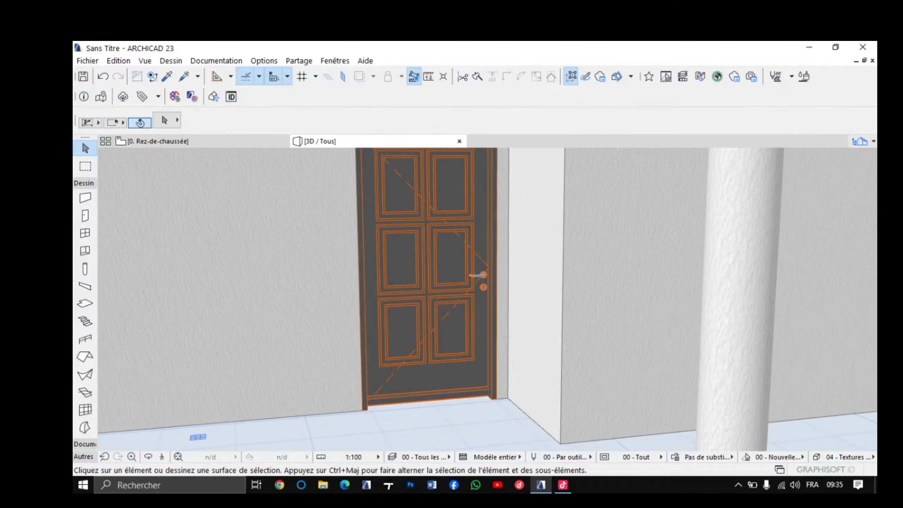
Step: Override the model view options for the entrance door's 3D projection and turn off its opening line
left_click(452, 278)
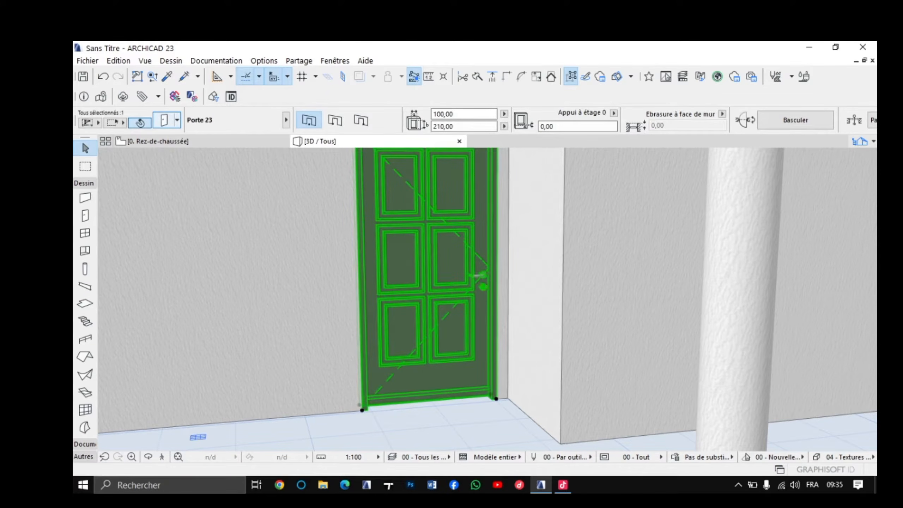
left_click(164, 120)
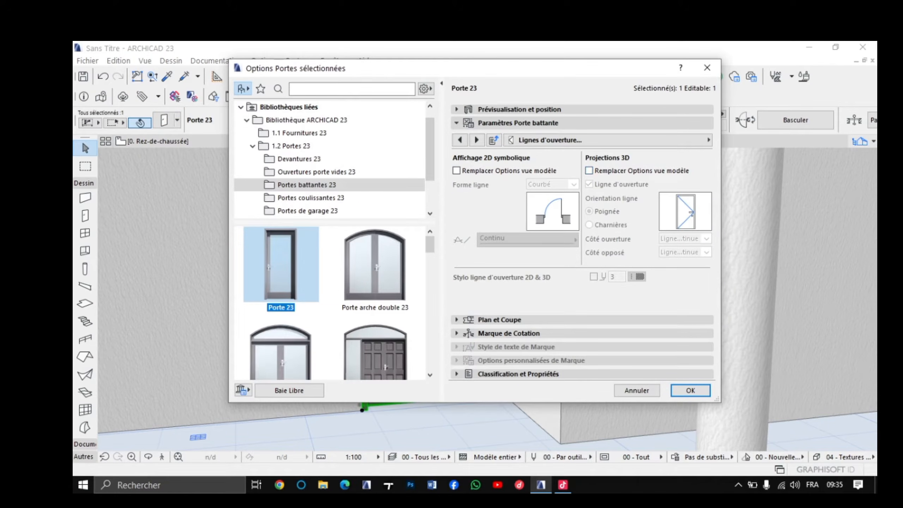
left_click(589, 171)
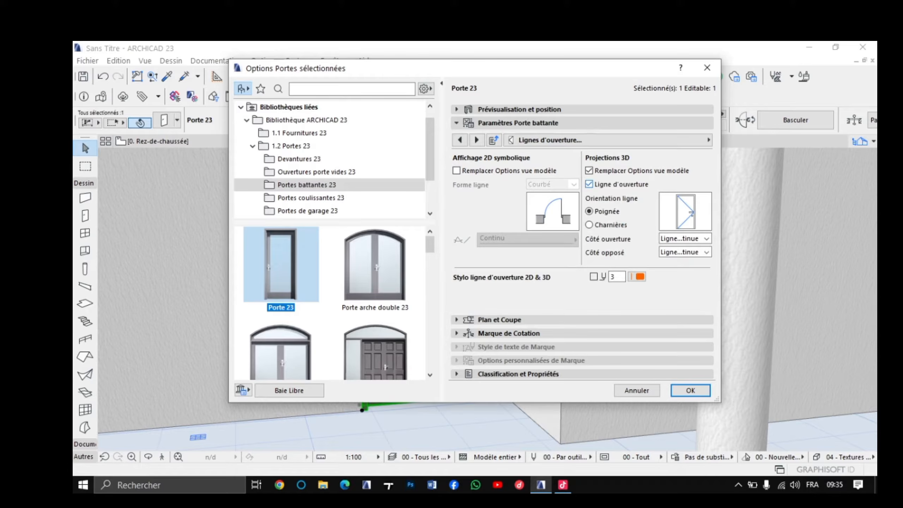
left_click(589, 183)
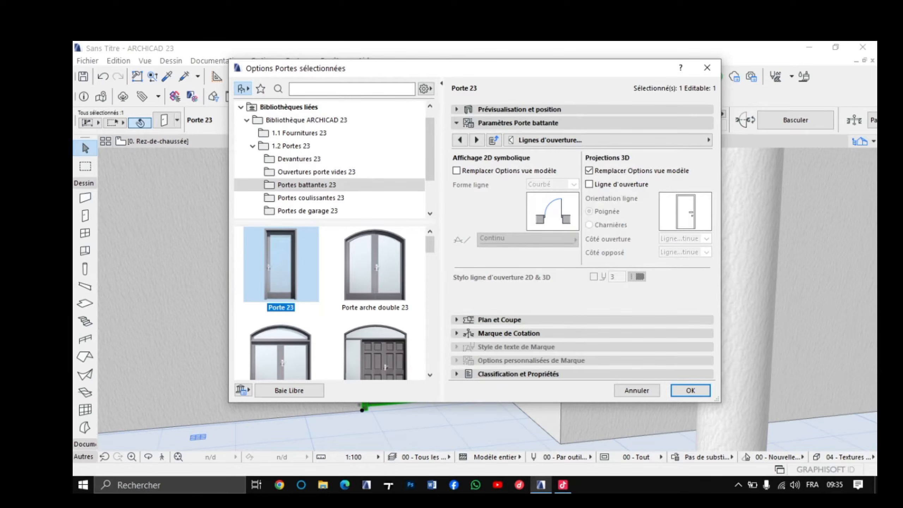
Step: Set the door's 3D frame pen and panel pen to black pen 1, and apply the settings to the entrance door
left_click(477, 140)
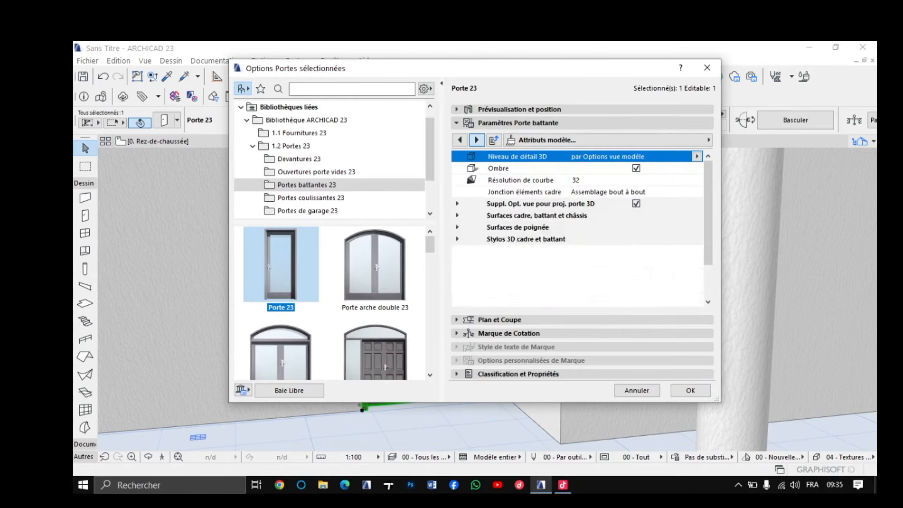
scroll(576, 277, "down", 2)
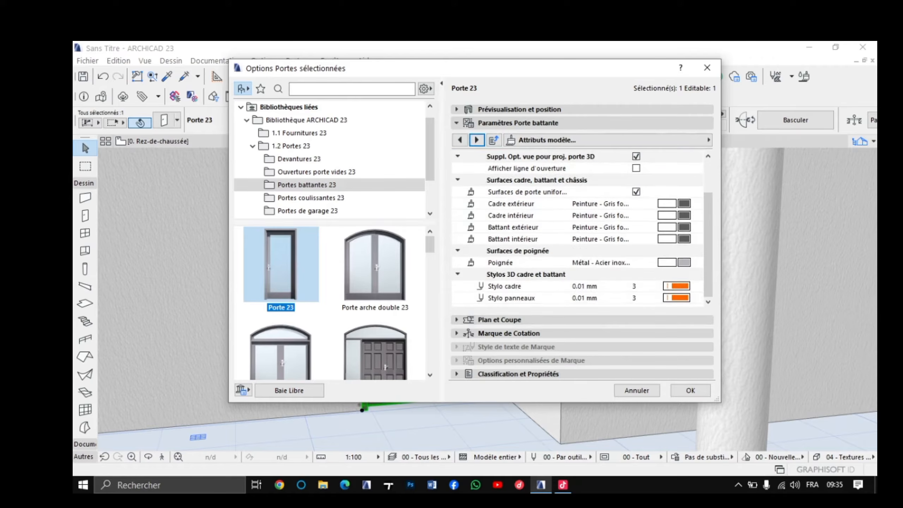
left_click(677, 286)
left_click(696, 286)
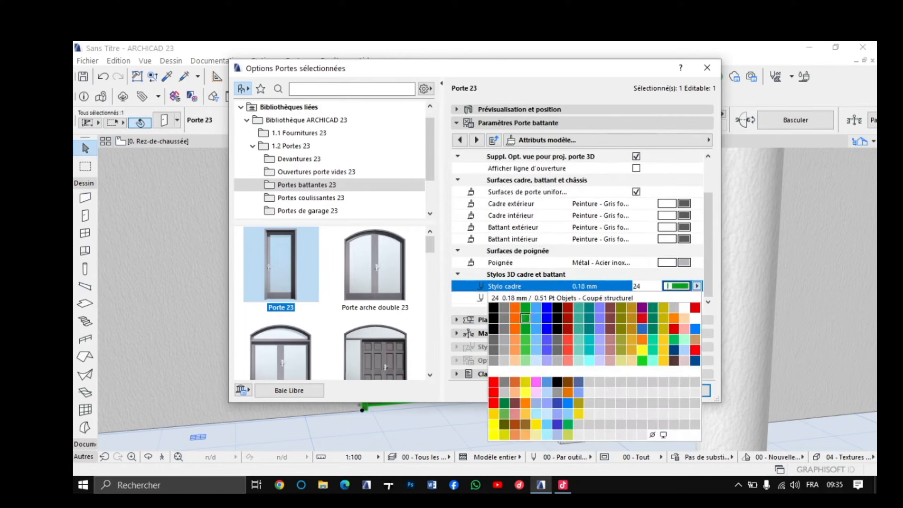
left_click(501, 308)
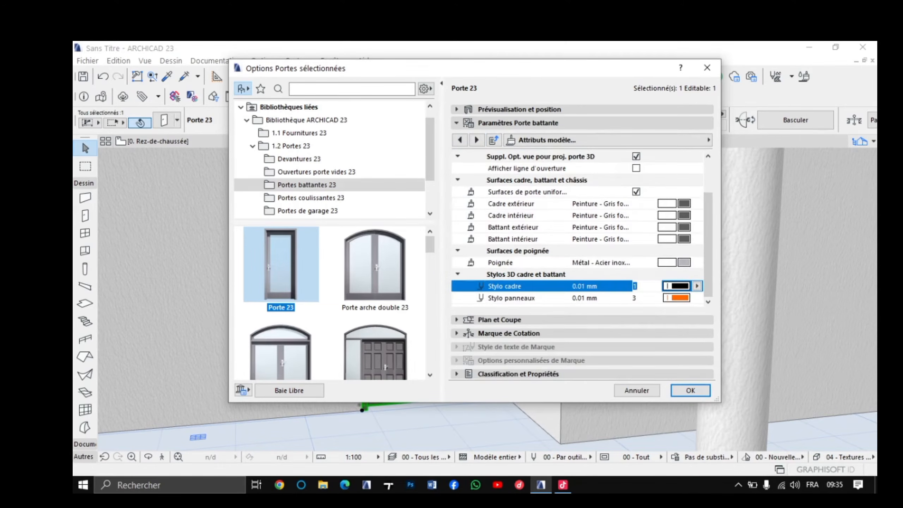
left_click(696, 298)
left_click(493, 319)
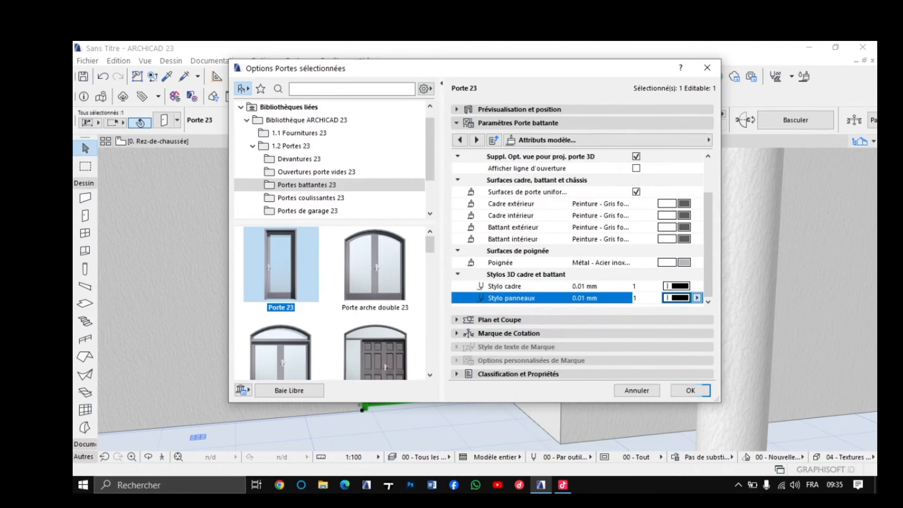
left_click(690, 391)
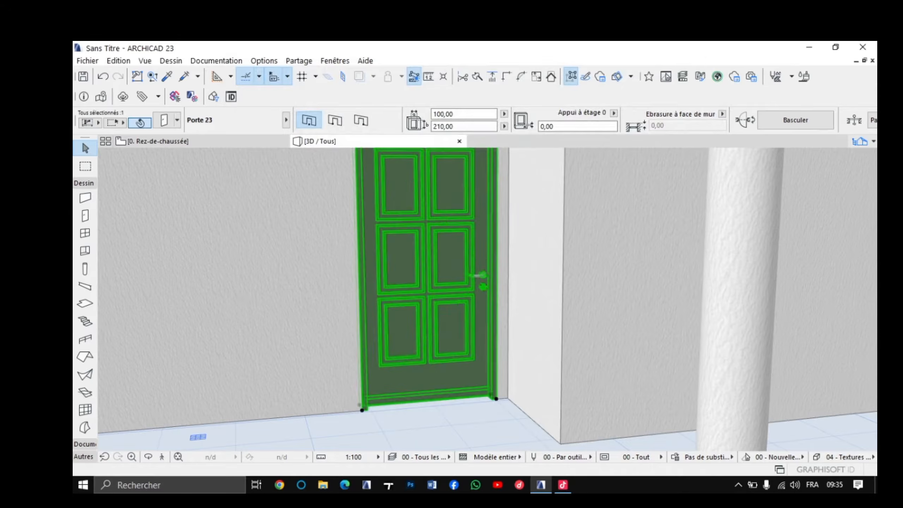
scroll(507, 359, "down", 5)
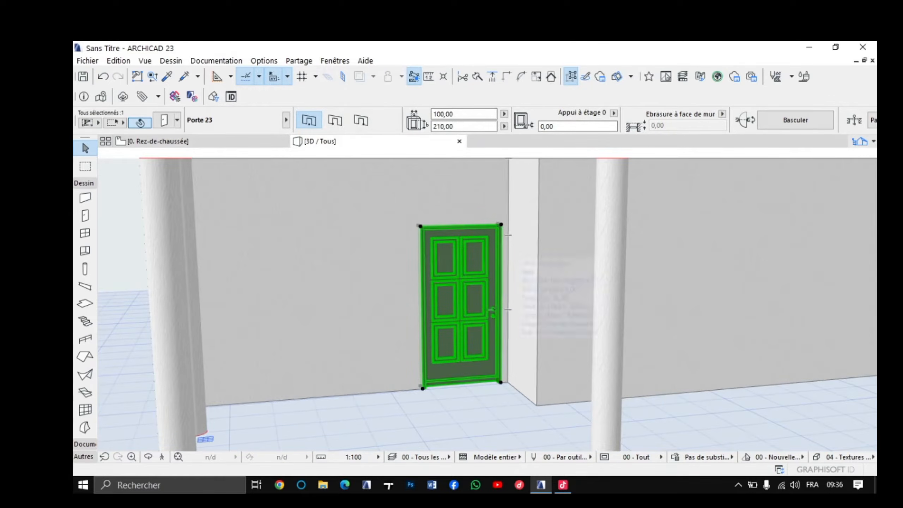
key("Escape")
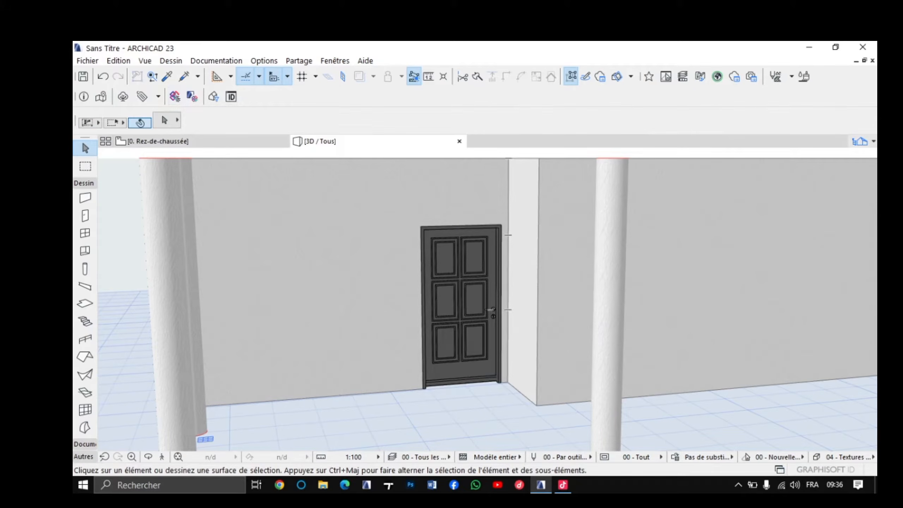
Step: Examine the entrance door's panel outlines, handle and keyhole up close in the 3D view
left_click(149, 457)
scroll(460, 294, "up", 3)
scroll(487, 300, "up", 6)
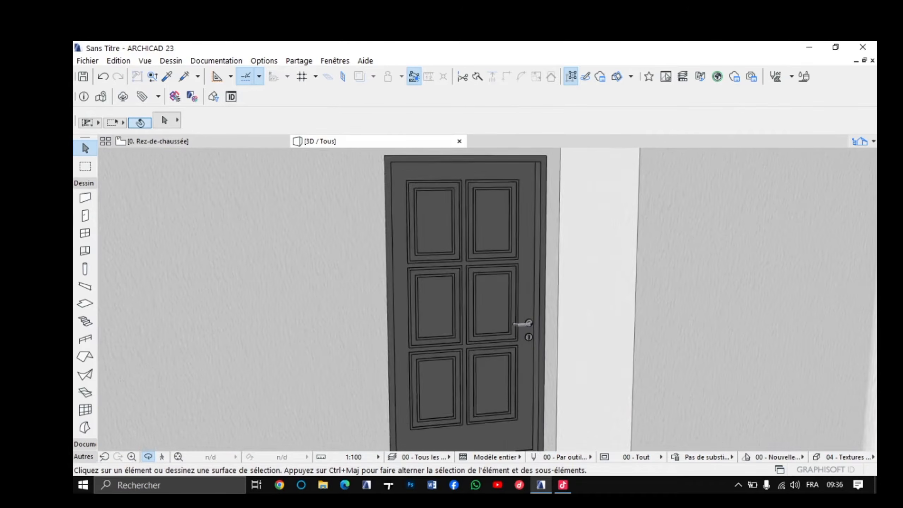
scroll(487, 299, "down", 2)
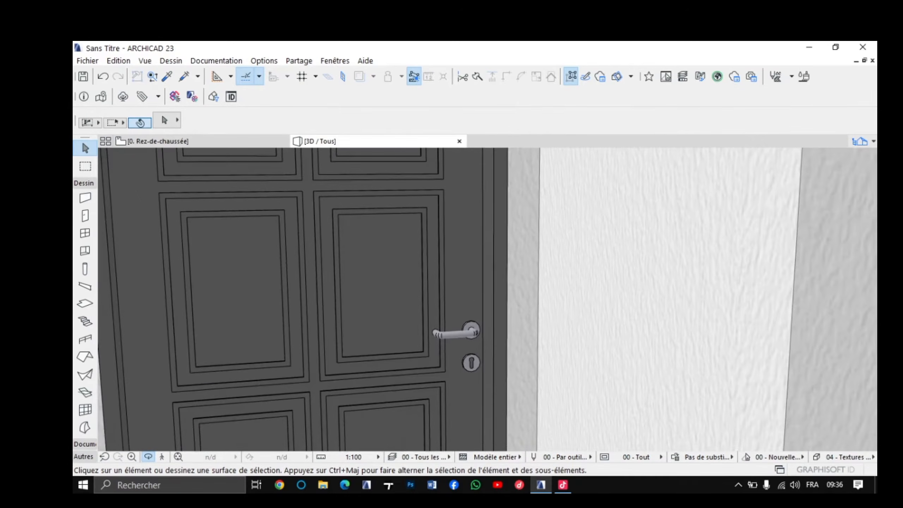
left_click_drag(487, 299, 461, 331)
scroll(460, 299, "down", 2)
scroll(461, 300, "down", 8)
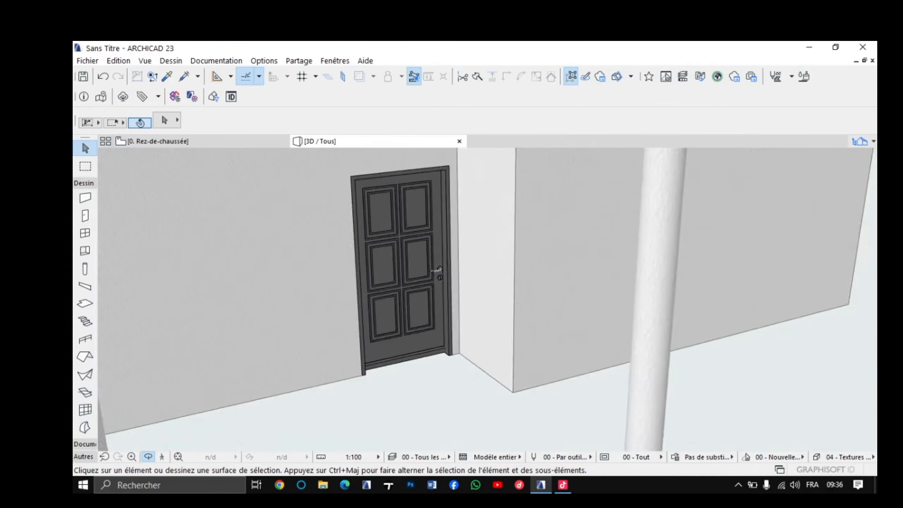
mouse_move(395, 250)
left_mouse_down()
mouse_move(422, 283)
mouse_move(384, 235)
left_mouse_up()
scroll(422, 283, "up", 4)
scroll(325, 335, "down", 2)
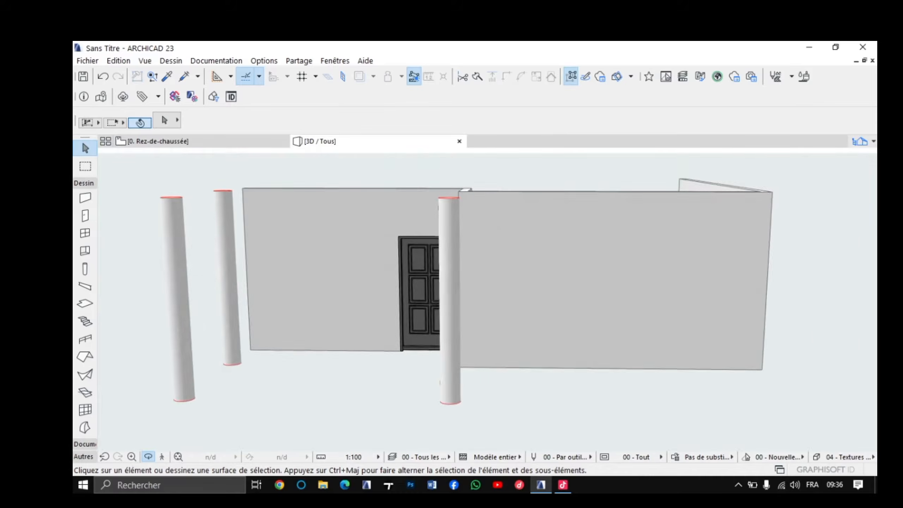
Step: Examine the entrance facade with its door, walls and terrace columns from several angles in 3D
left_click_drag(325, 335, 485, 323)
scroll(484, 322, "down", 3)
middle_click_drag(557, 339, 503, 350)
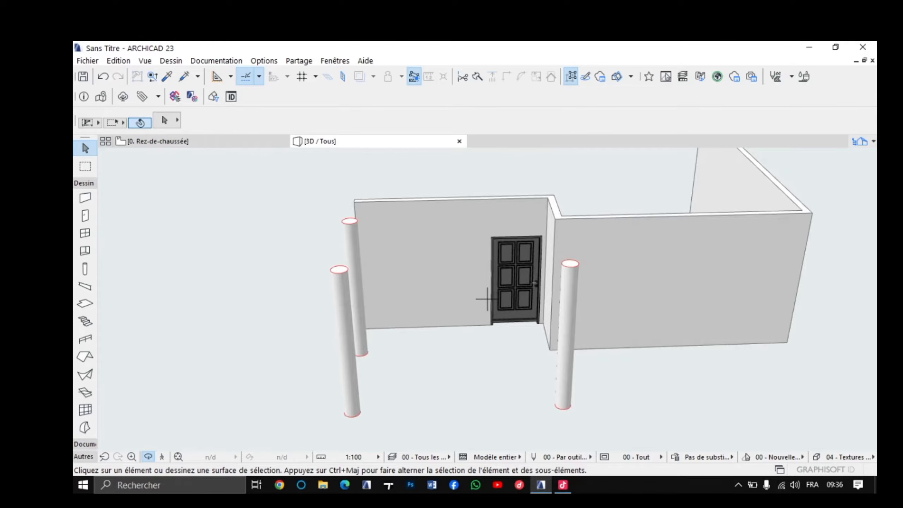
left_click_drag(487, 299, 591, 313)
scroll(590, 313, "up", 2)
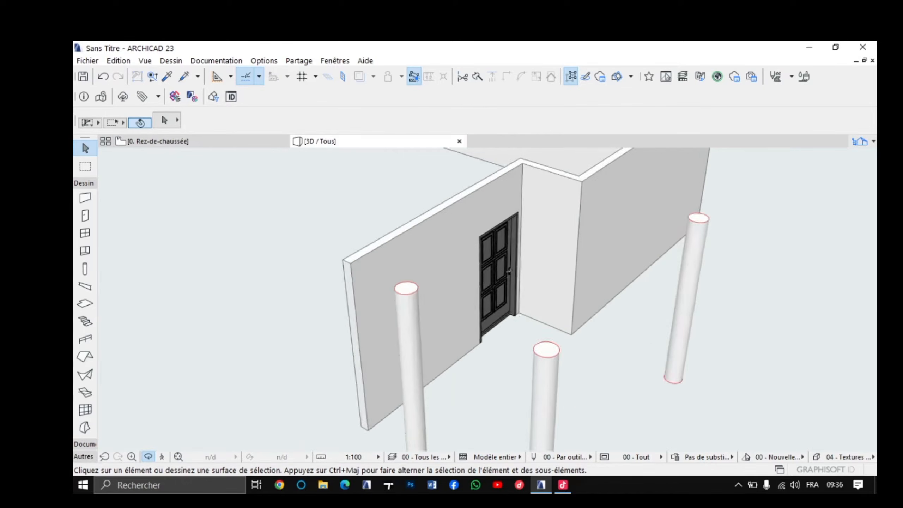
scroll(488, 299, "up", 5)
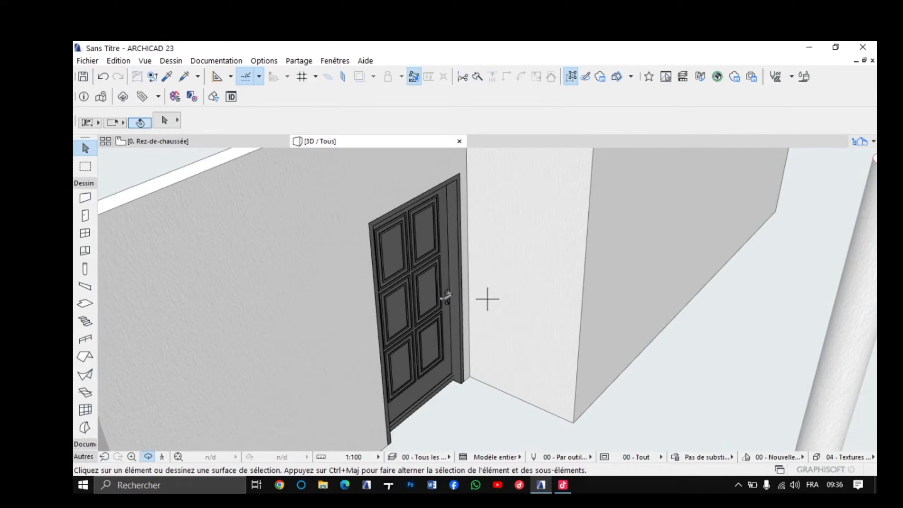
scroll(488, 299, "down", 5)
left_click_drag(487, 299, 399, 257)
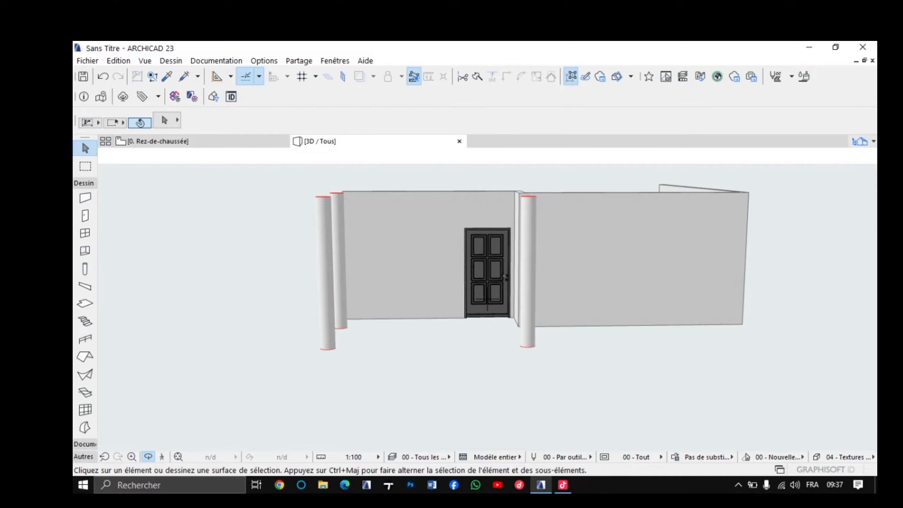
scroll(499, 301, "up", 1)
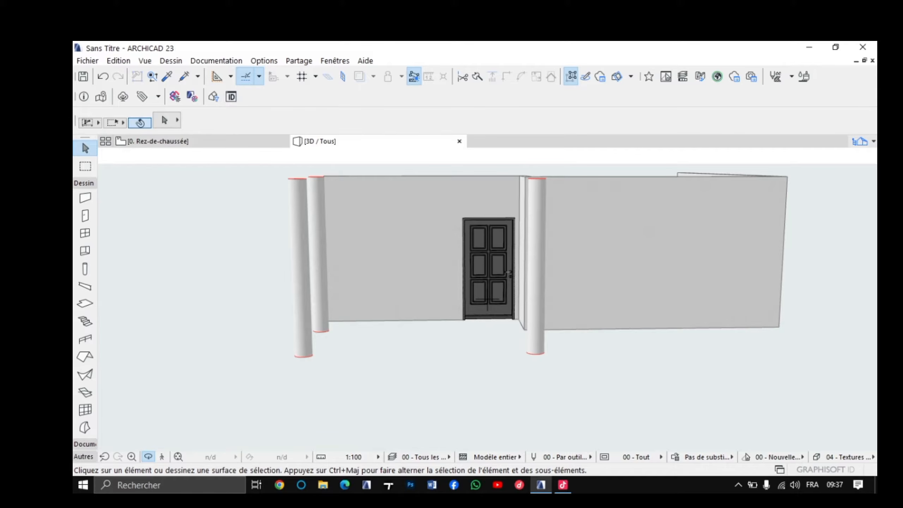
middle_click_drag(488, 300, 512, 366, "shift")
scroll(488, 299, "up", 1)
middle_click_drag(487, 299, 477, 313, "shift")
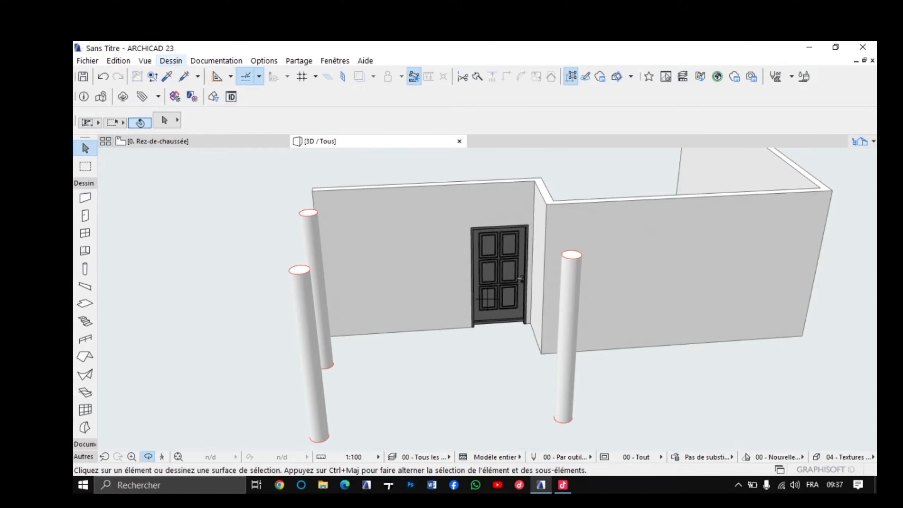
Step: Review the altitudes and heights of the Rez-de-chaussée and Toiture storeys in the storey settings
left_click(171, 61)
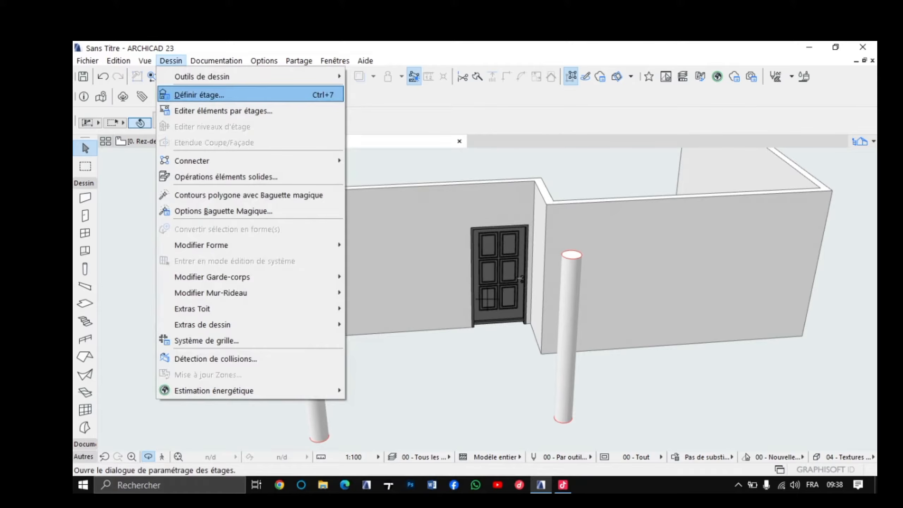
left_click(199, 95)
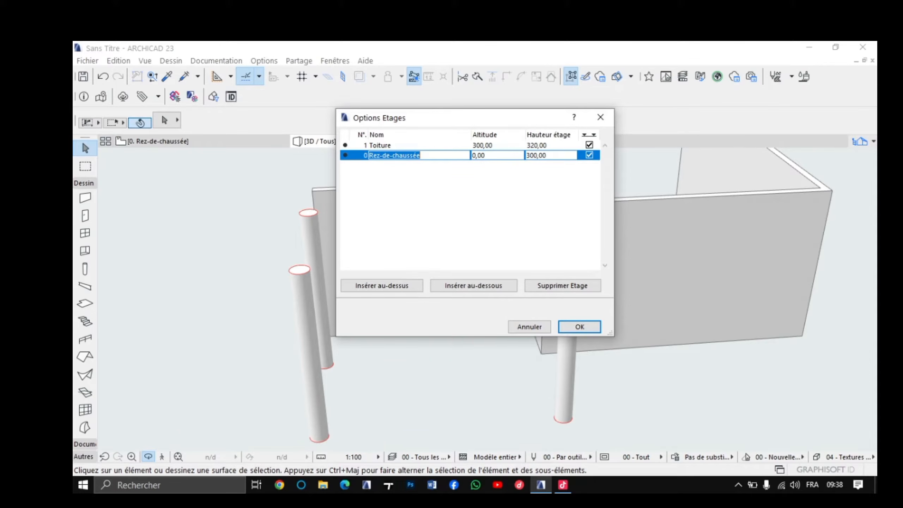
left_click(580, 326)
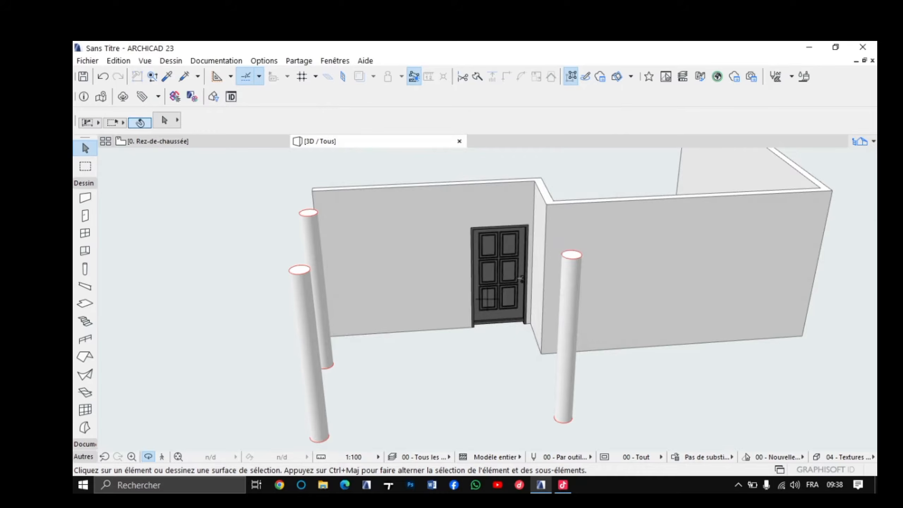
scroll(488, 299, "up", 1)
scroll(487, 299, "down", 2)
mouse_move(488, 299)
middle_mouse_down("shift")
mouse_move(509, 289)
mouse_move(485, 307)
mouse_move(525, 301)
mouse_move(558, 281)
mouse_move(531, 306)
mouse_move(486, 299)
middle_mouse_up("shift")
scroll(510, 290, "up", 1)
scroll(496, 292, "up", 2)
scroll(525, 301, "down", 1)
scroll(521, 287, "down", 1)
scroll(560, 297, "down", 1)
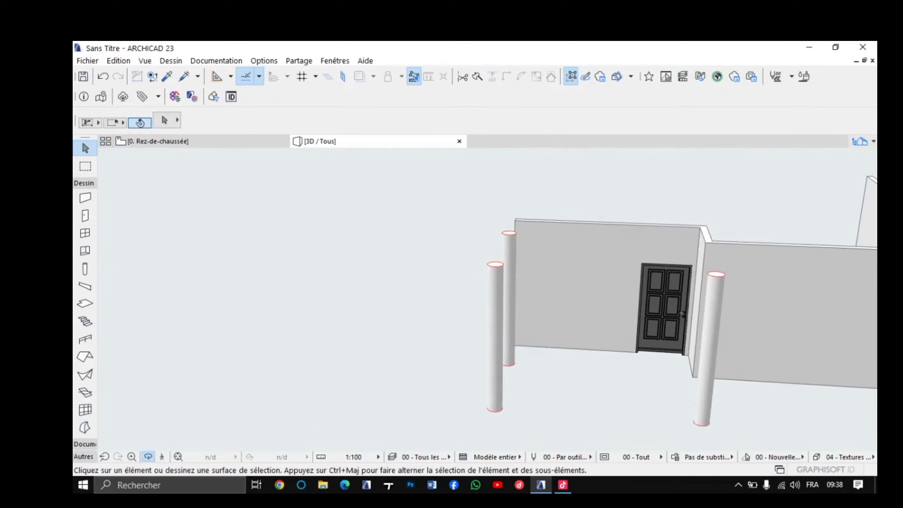
Step: Switch to the ground-floor plan and examine the entrance door and the horizontal exterior wall beside it
key("F2")
scroll(463, 299, "down", 4)
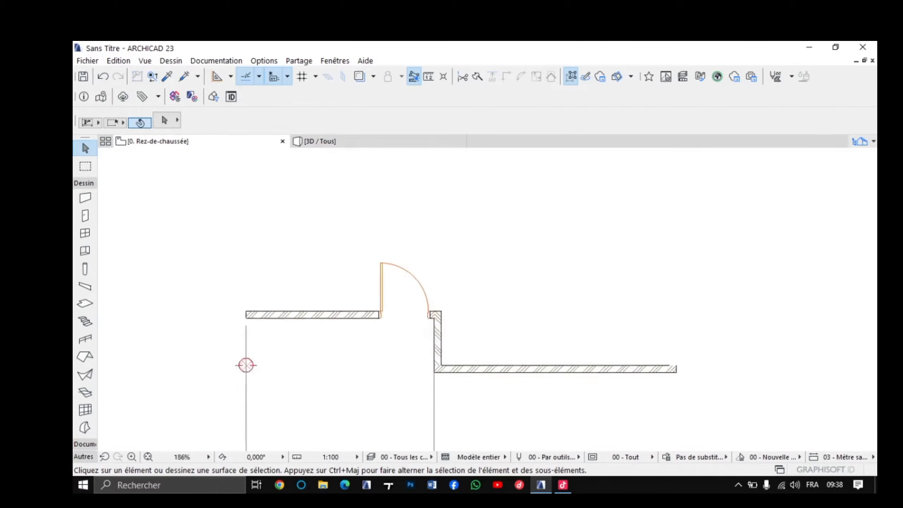
scroll(354, 294, "up", 2)
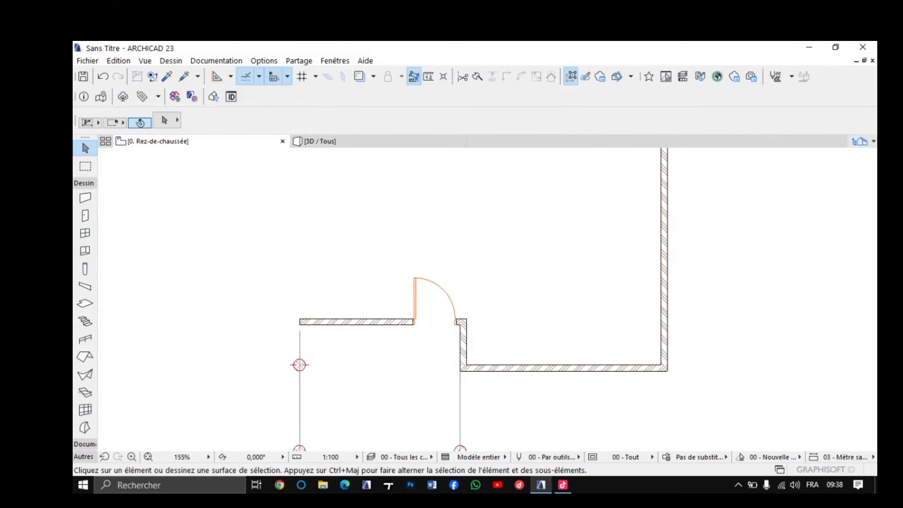
scroll(354, 294, "down", 3)
scroll(372, 278, "up", 3)
scroll(377, 272, "up", 1)
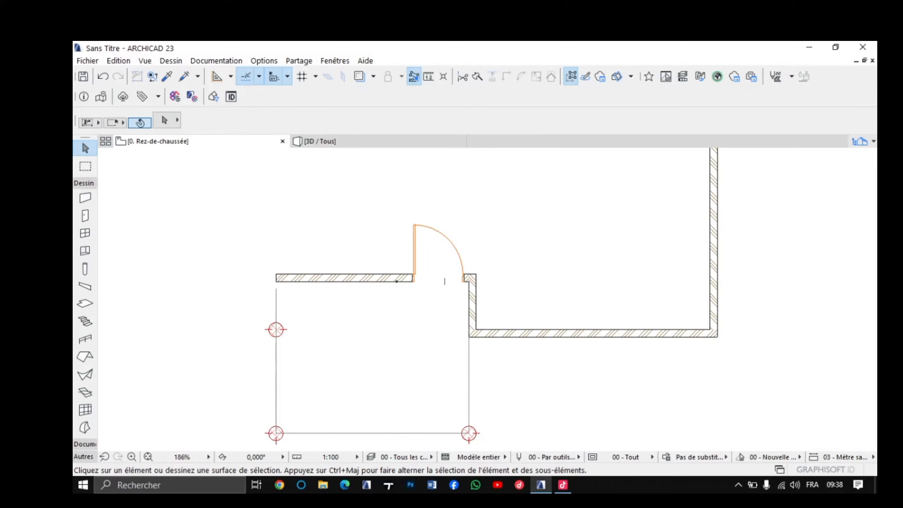
scroll(467, 301, "up", 3)
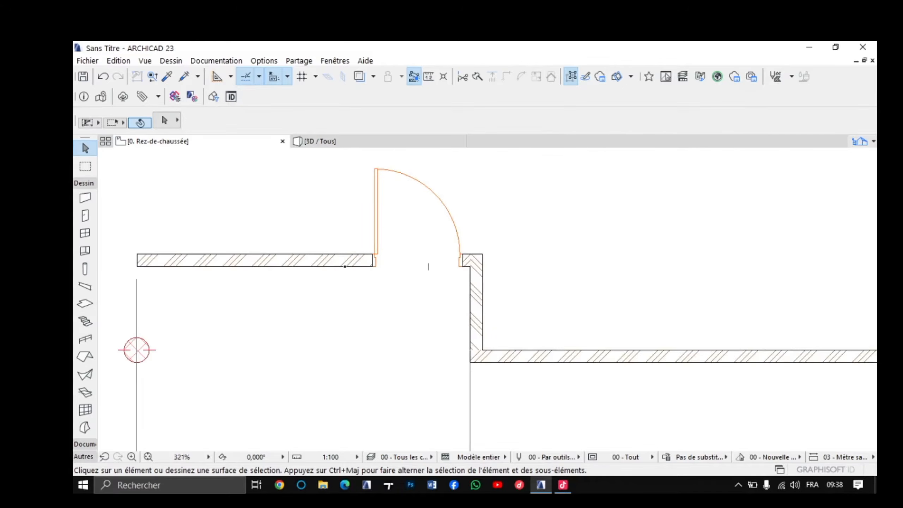
scroll(475, 257, "down", 3)
middle_click_drag(391, 259, 463, 260)
scroll(448, 260, "up", 5)
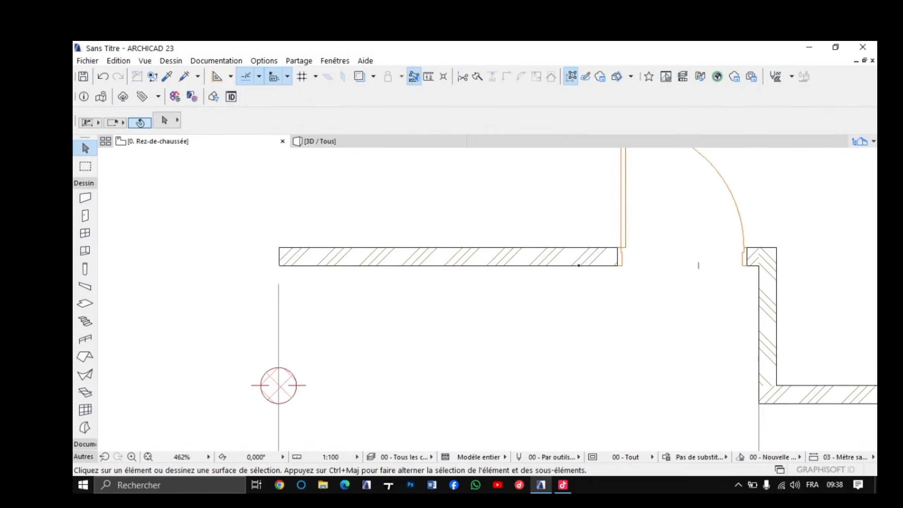
scroll(458, 263, "down", 3)
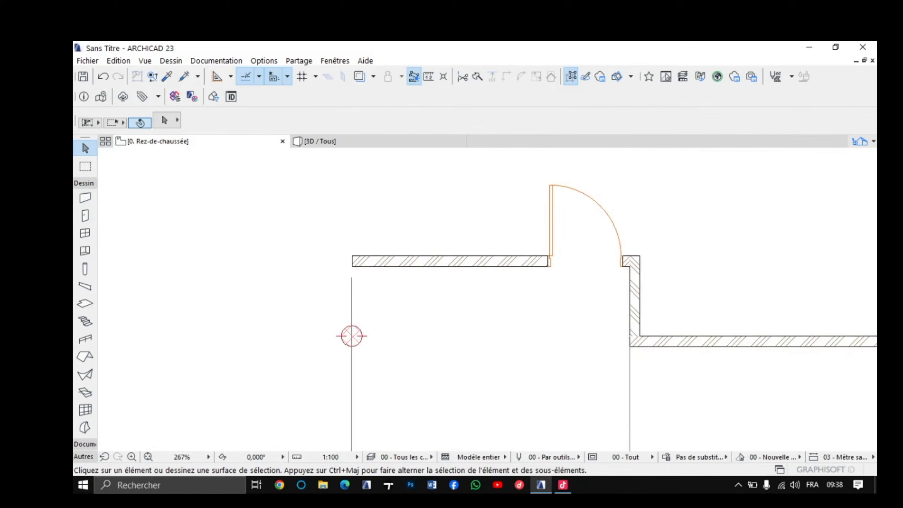
scroll(487, 270, "up", 2)
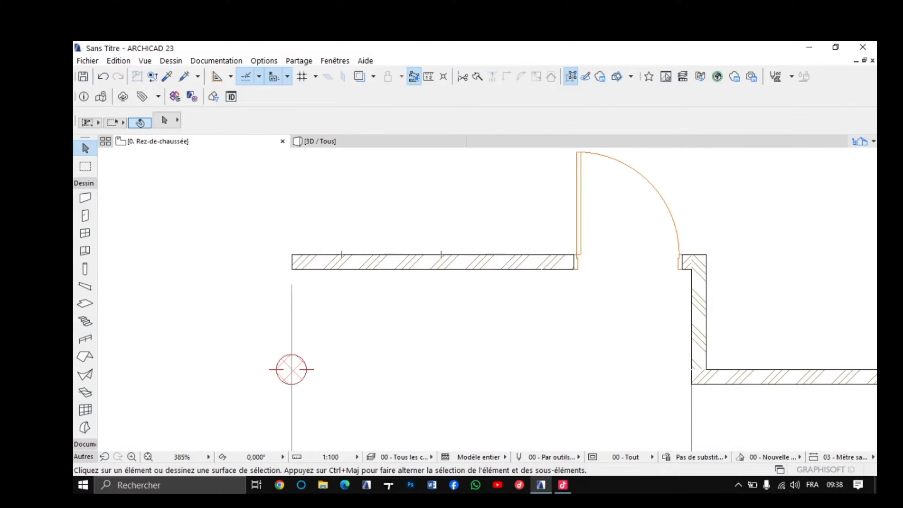
scroll(430, 317, "down", 3)
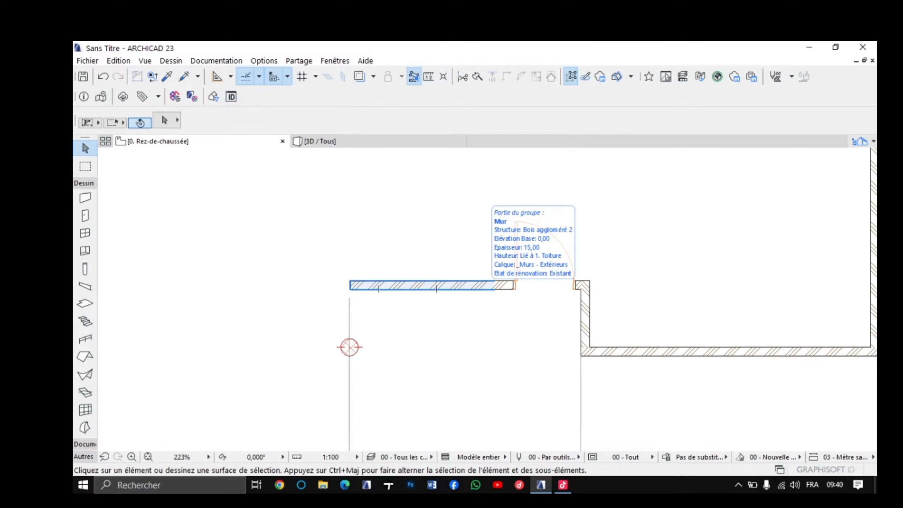
scroll(478, 288, "up", 3)
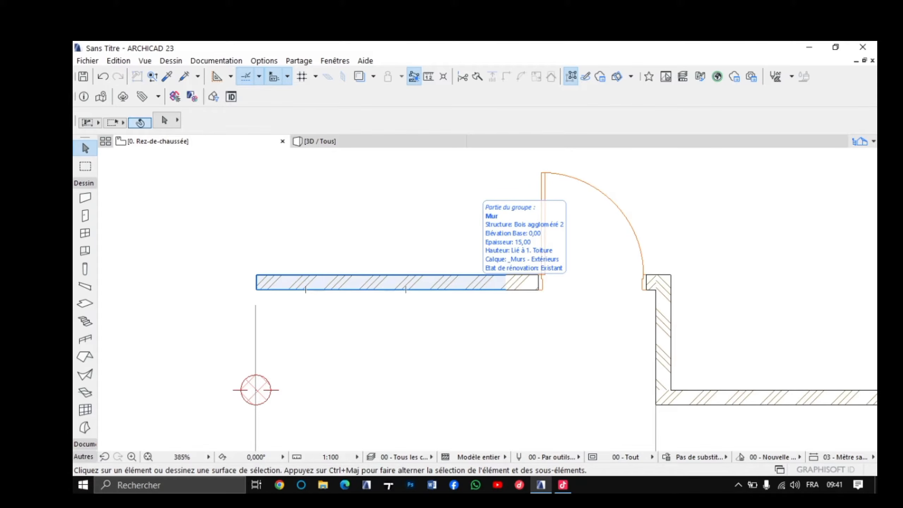
middle_click_drag(479, 296, 504, 246)
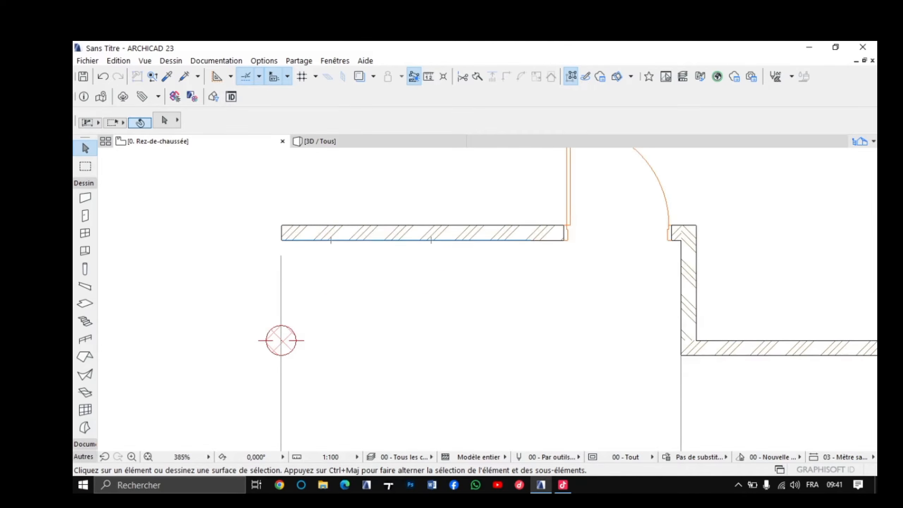
scroll(538, 282, "down", 3)
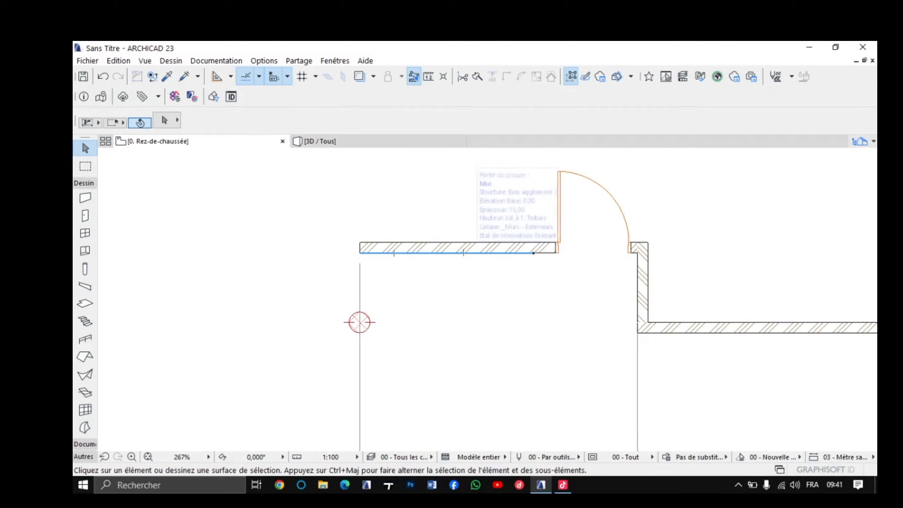
scroll(501, 344, "down", 4)
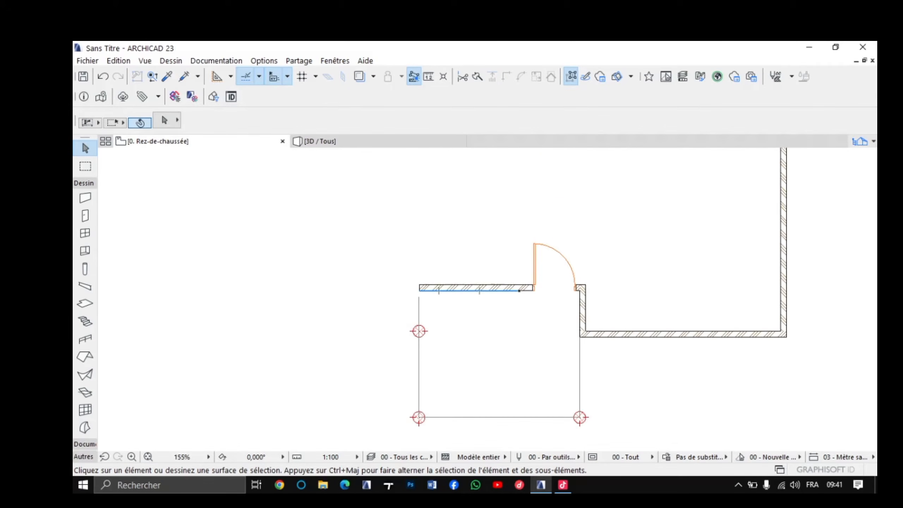
left_click(85, 198)
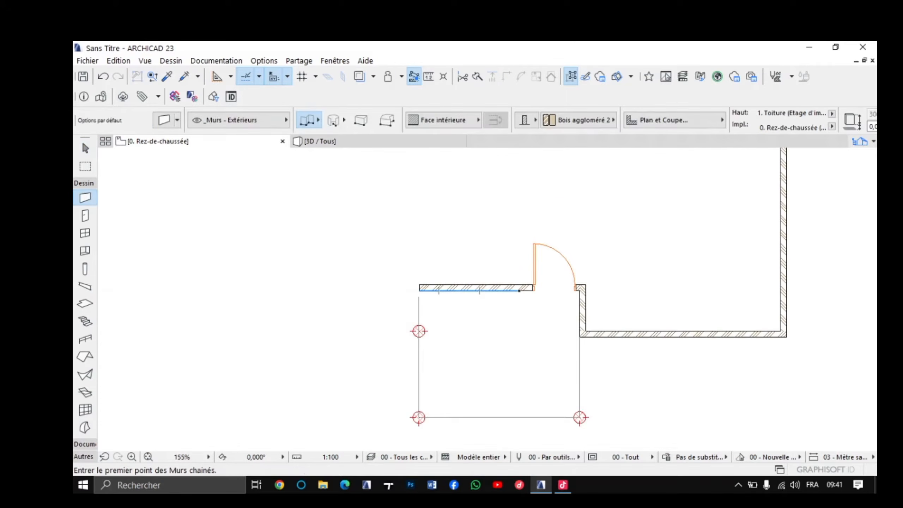
scroll(518, 287, "up", 10)
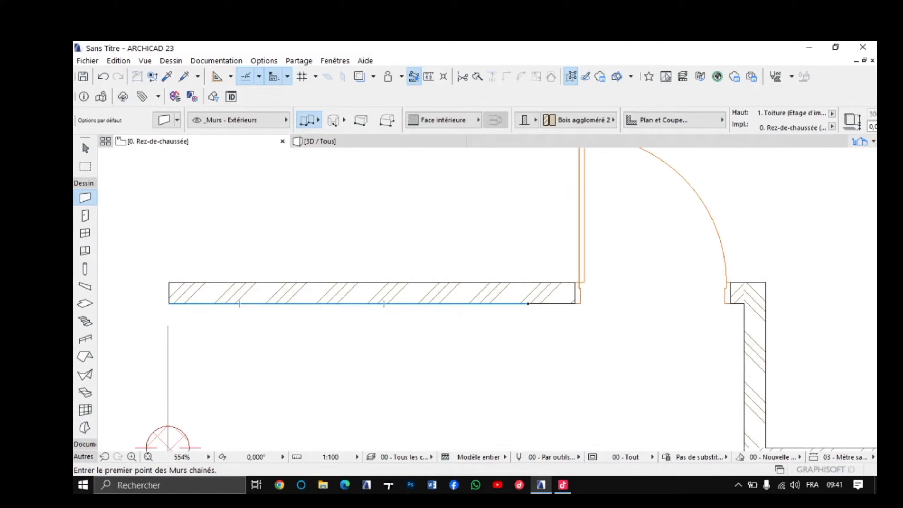
scroll(529, 285, "down", 8)
scroll(527, 287, "up", 5)
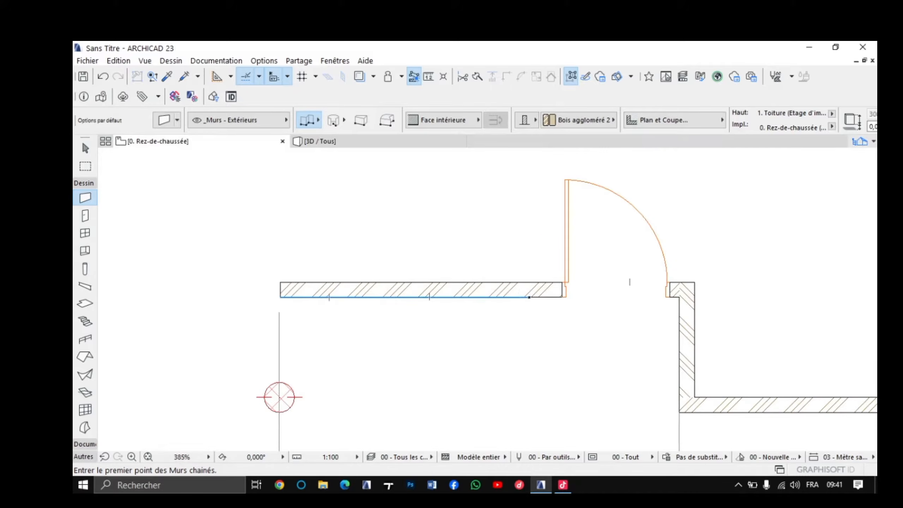
left_click(539, 282)
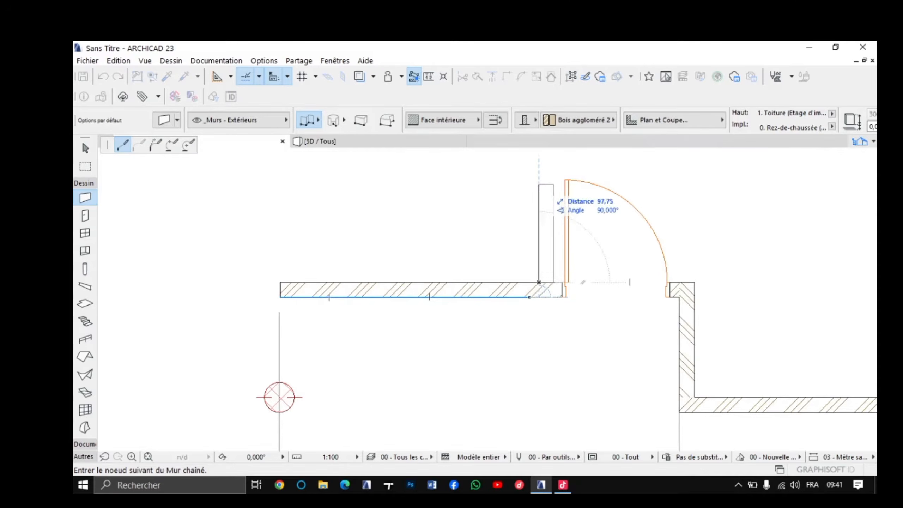
middle_click_drag(539, 183, 521, 307)
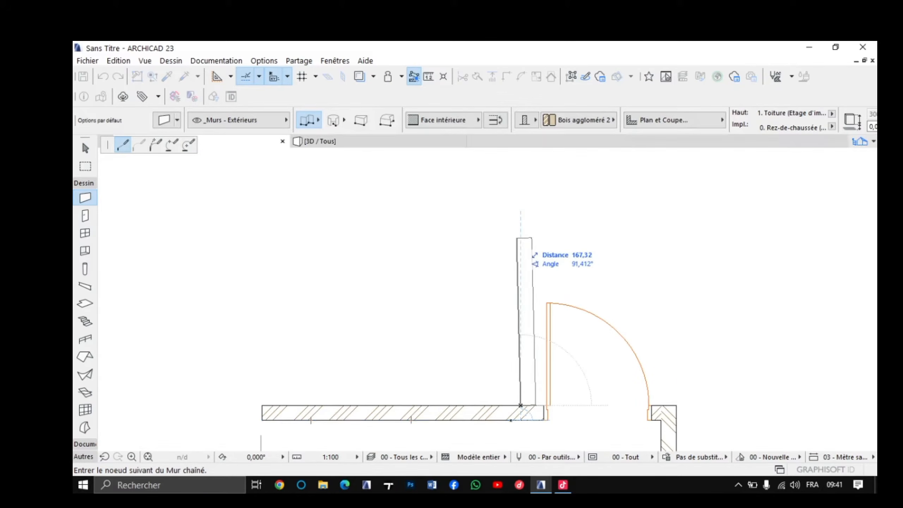
key("Escape")
scroll(533, 406, "up", 5)
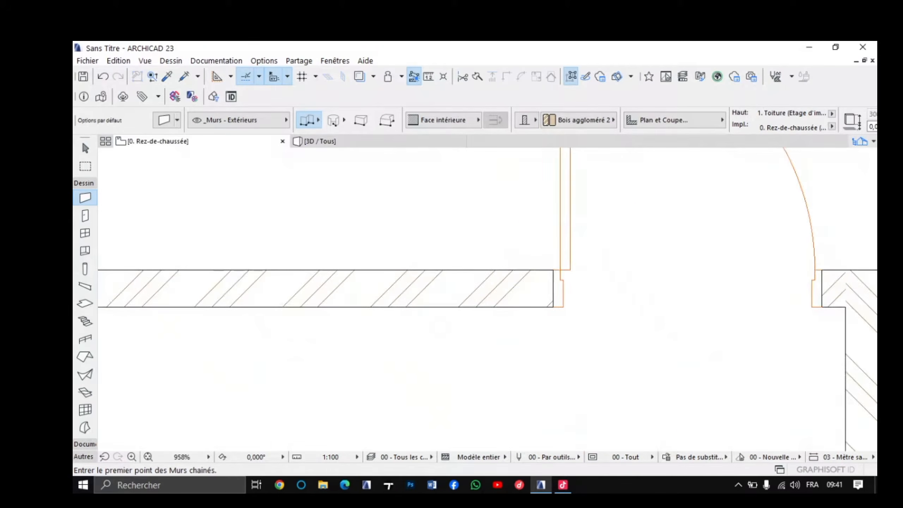
scroll(550, 276, "up", 2)
left_click(554, 267)
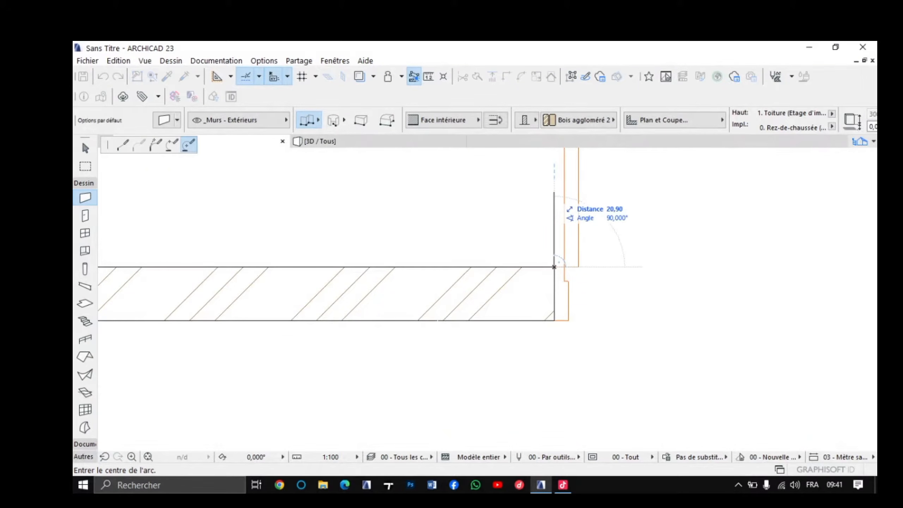
key("Escape")
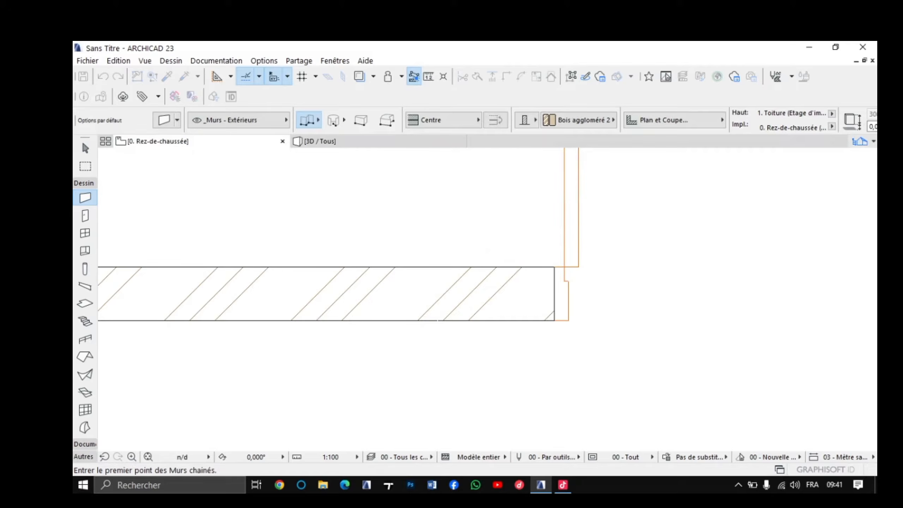
left_click(521, 267)
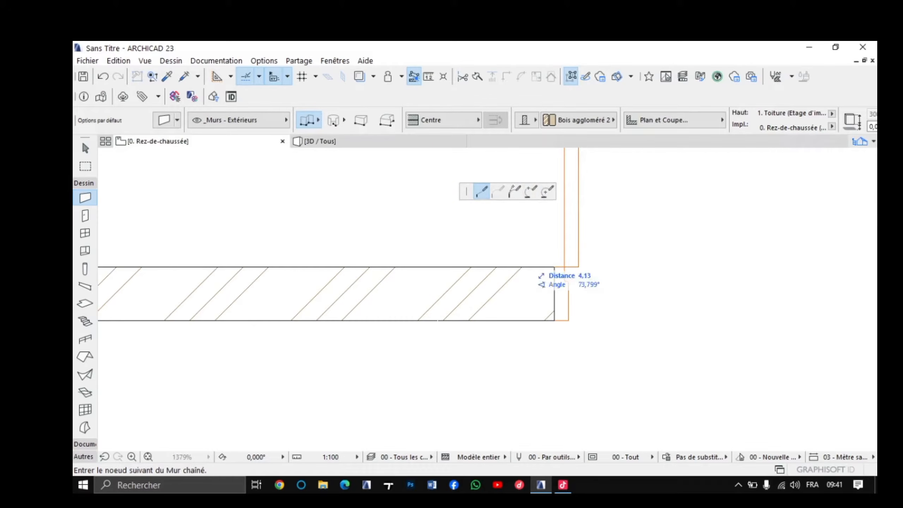
left_click(530, 189)
middle_click_drag(529, 189, 523, 328)
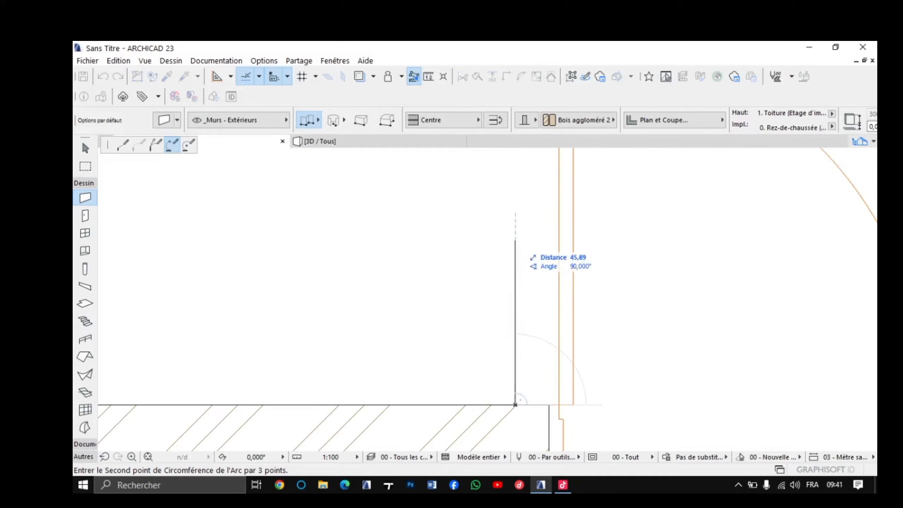
key("Escape")
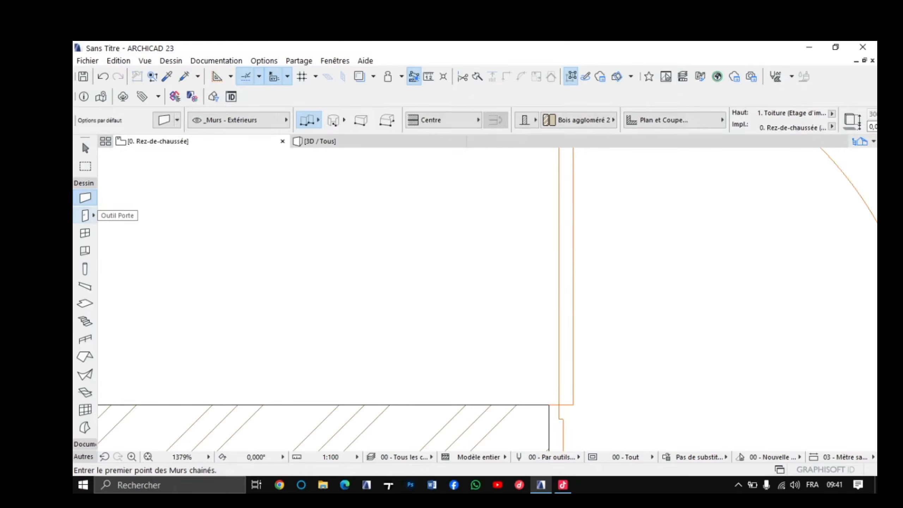
Step: Start a chained exterior wall perpendicular to the horizontal wall beside the entrance door's hinge side, 400 long, with the reference line on Face extérieure
left_click(85, 215)
left_click(85, 198)
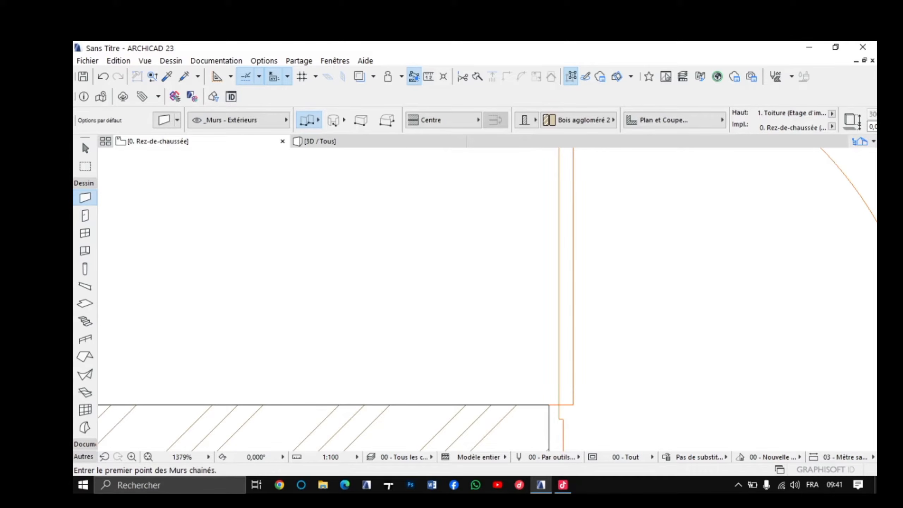
left_click(497, 405)
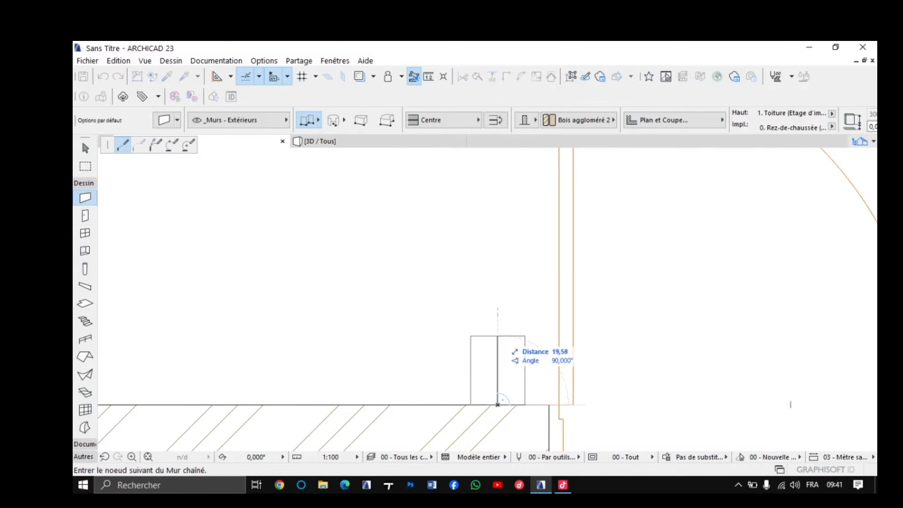
scroll(790, 404, "down", 5)
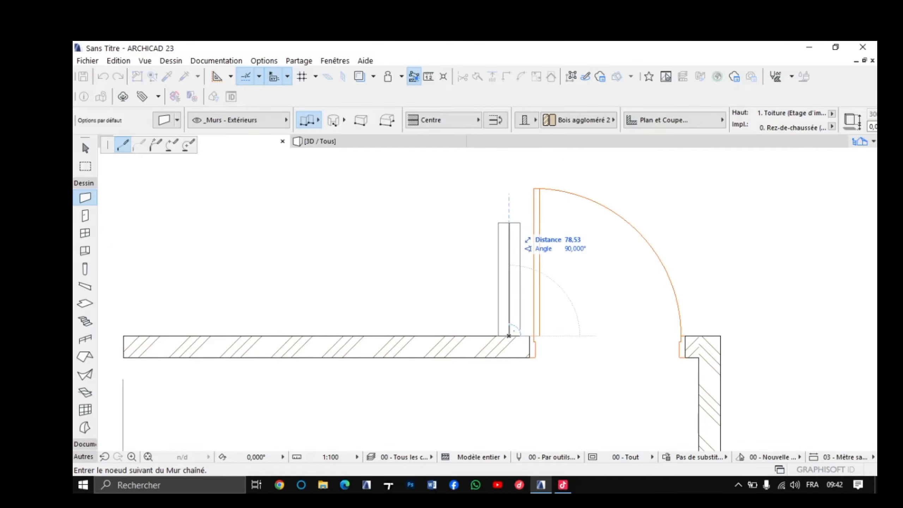
key("c")
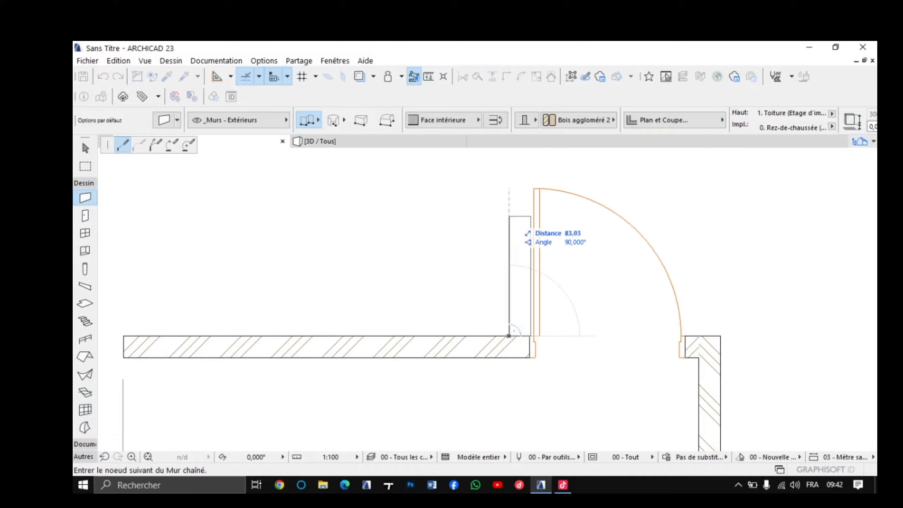
key("c")
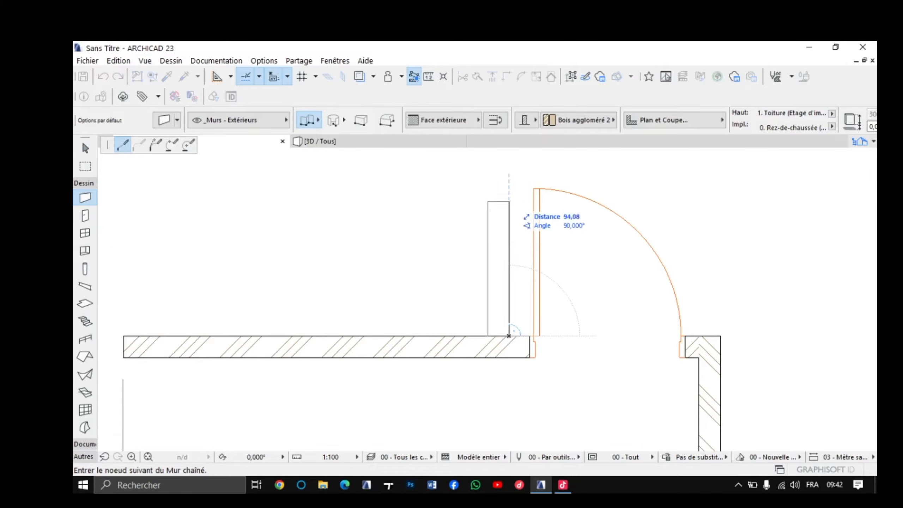
middle_click_drag(510, 201, 513, 271)
scroll(513, 225, "down", 4)
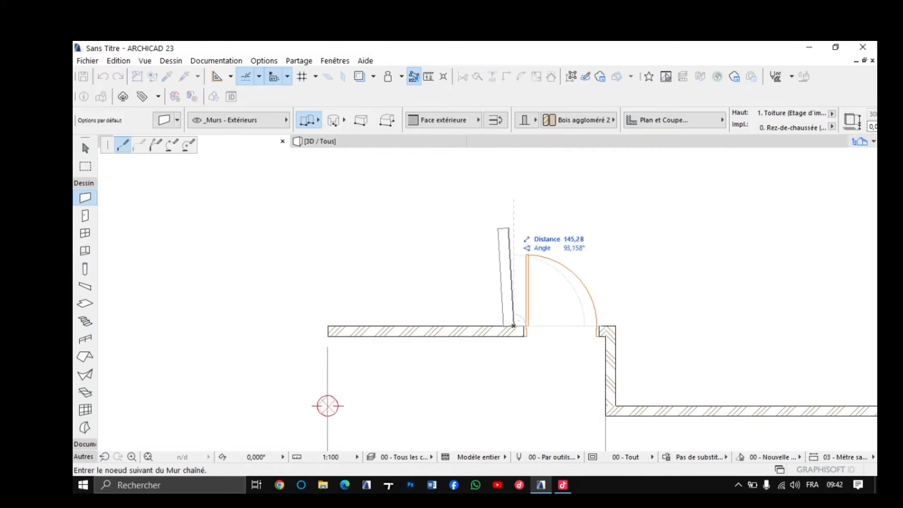
scroll(515, 230, "up", 4)
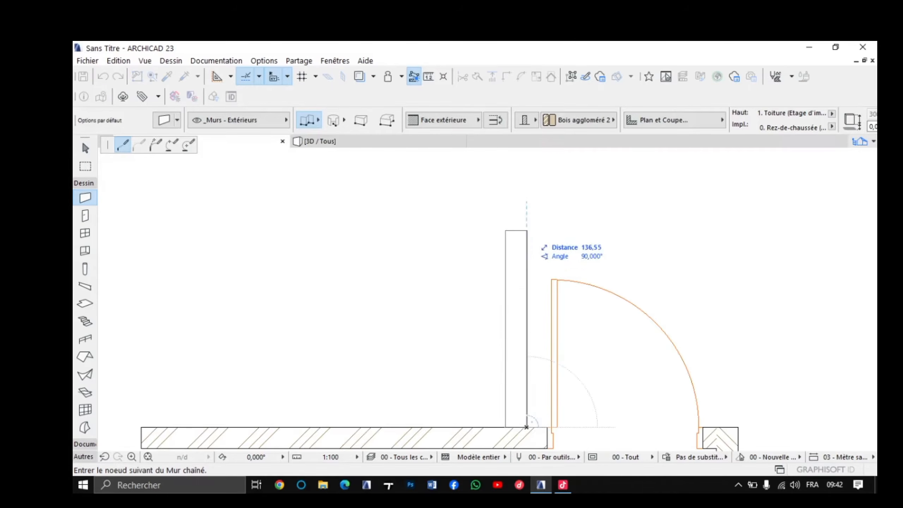
scroll(526, 224, "down", 4)
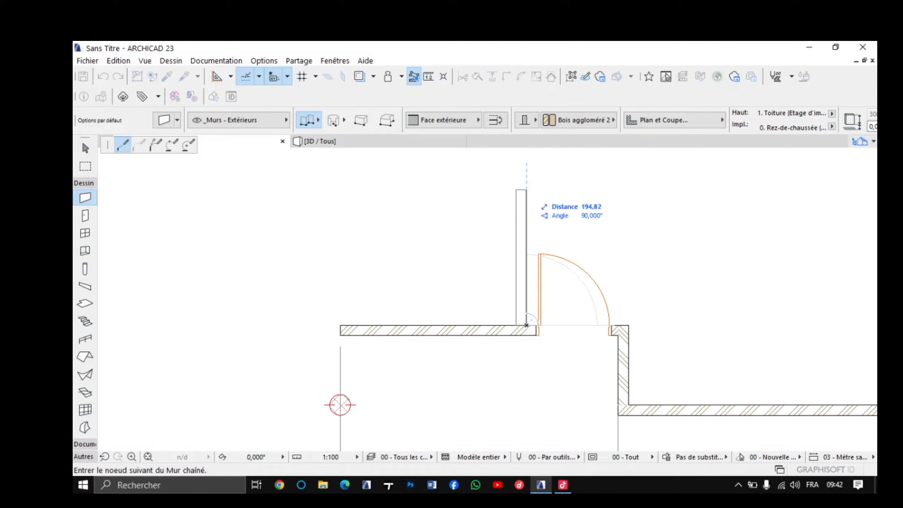
type("400")
key("Return")
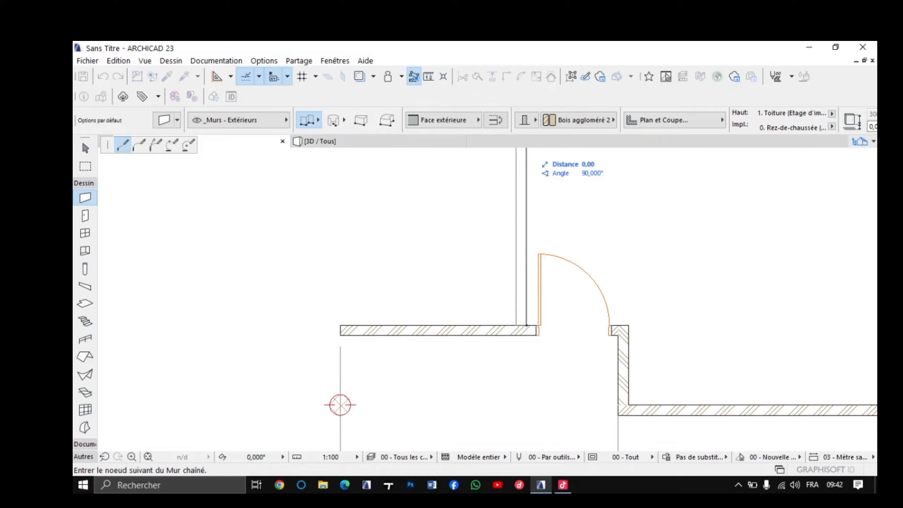
Step: Continue the wall chain from the far end of the 400 wall with a 300 segment at 90° away from the door, and finish the chain
middle_click_drag(505, 240, 569, 323)
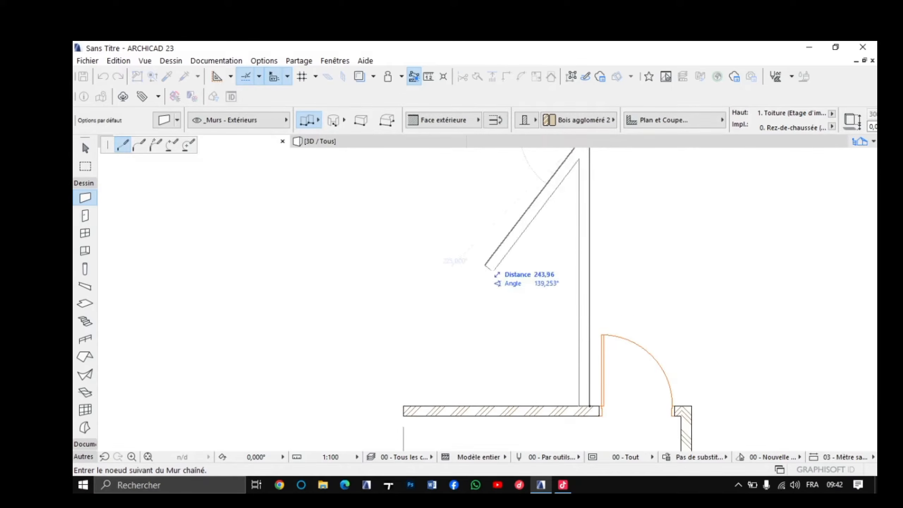
middle_click_drag(484, 260, 538, 282)
scroll(586, 347, "down", 3)
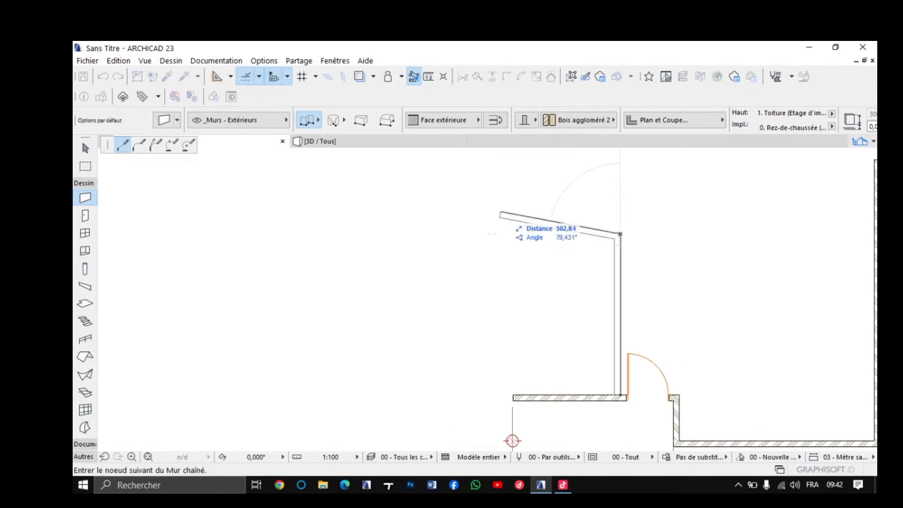
middle_click_drag(512, 440, 506, 406)
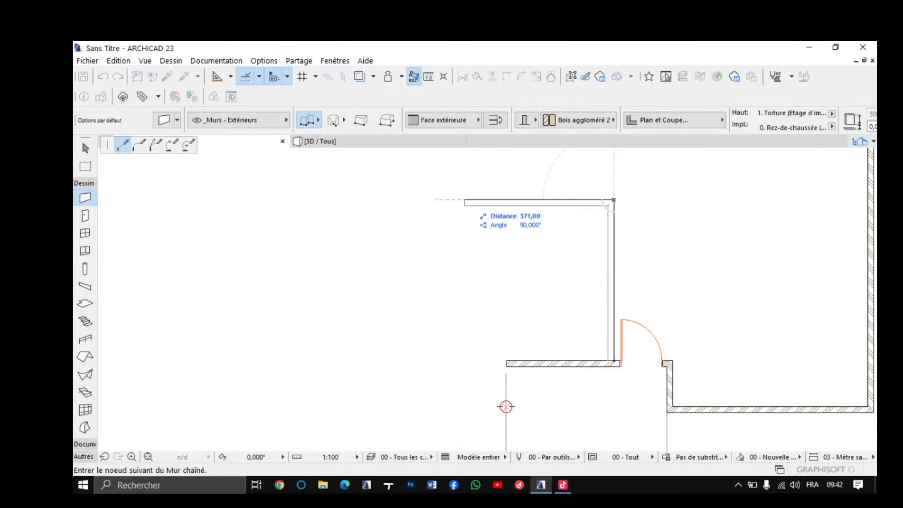
type("300")
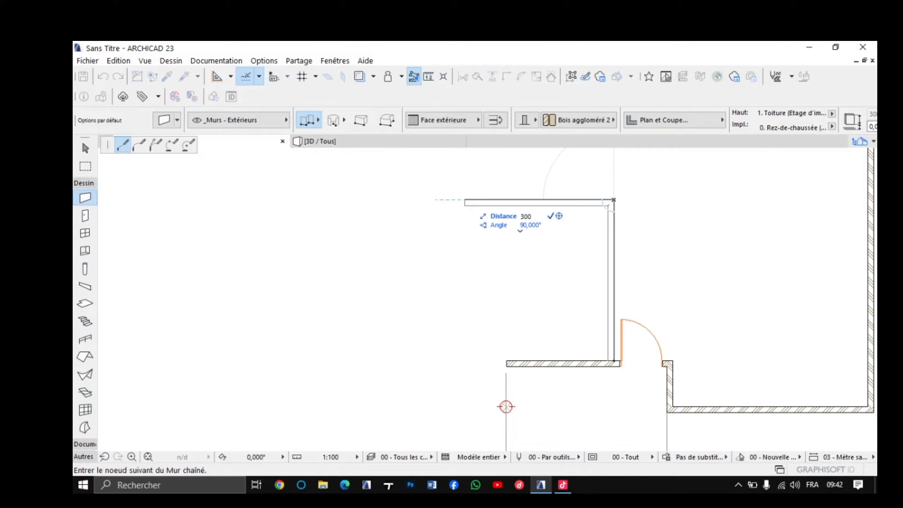
key("Return")
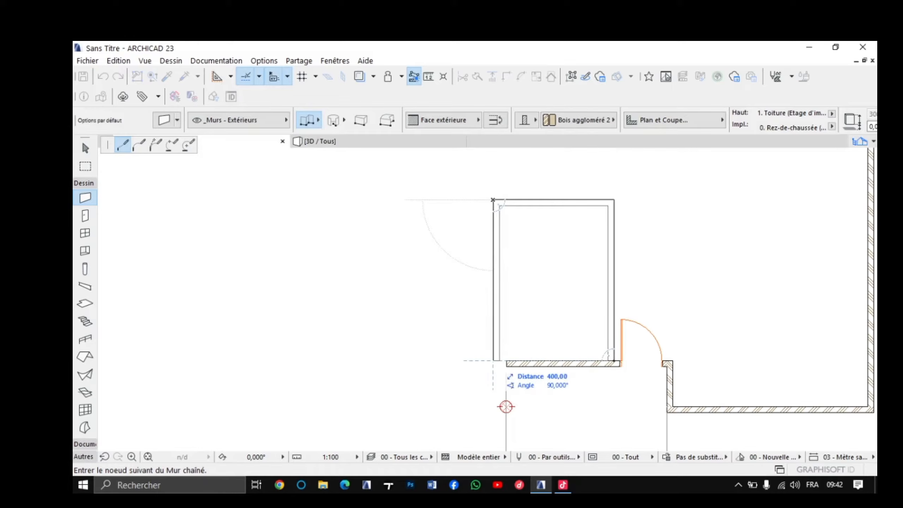
right_click(493, 200)
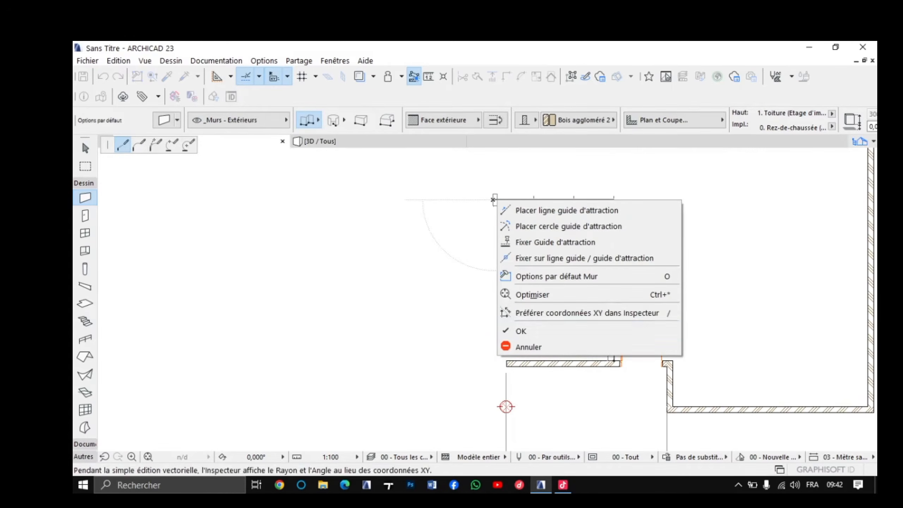
left_click(512, 328)
scroll(496, 221, "up", 4)
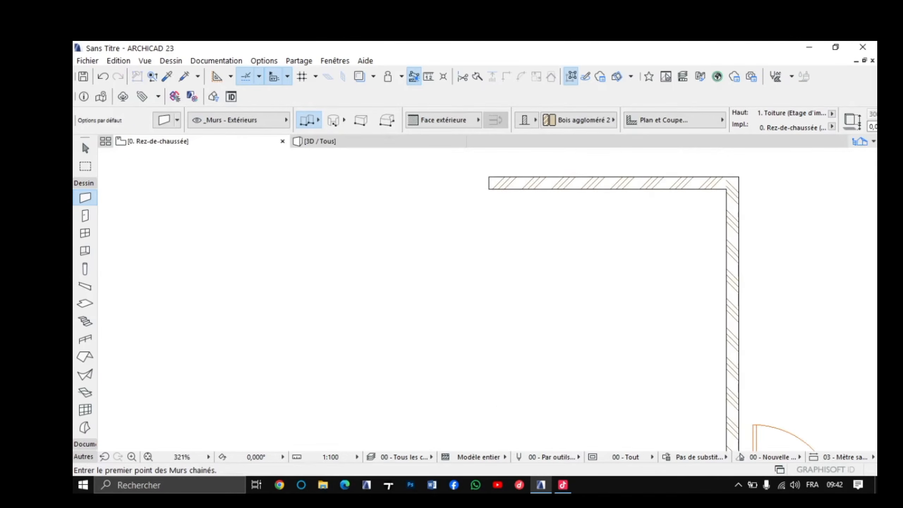
left_click(489, 189)
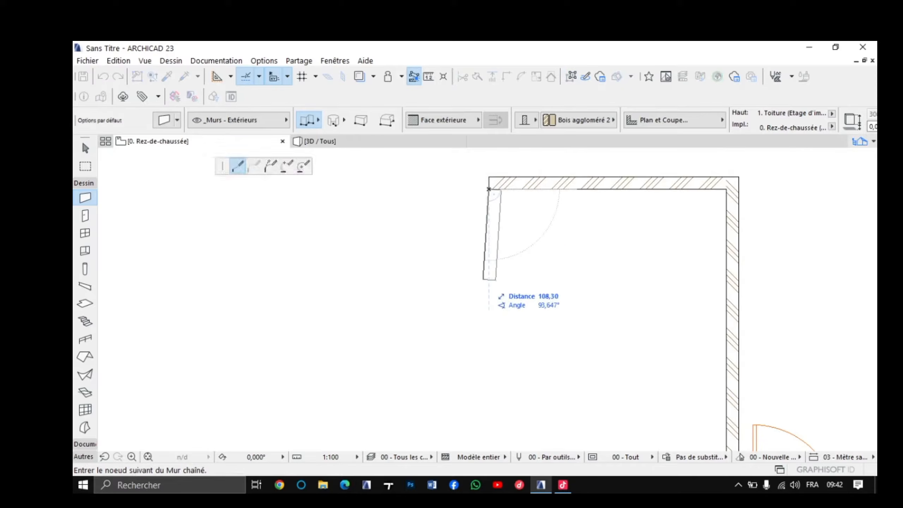
key("c")
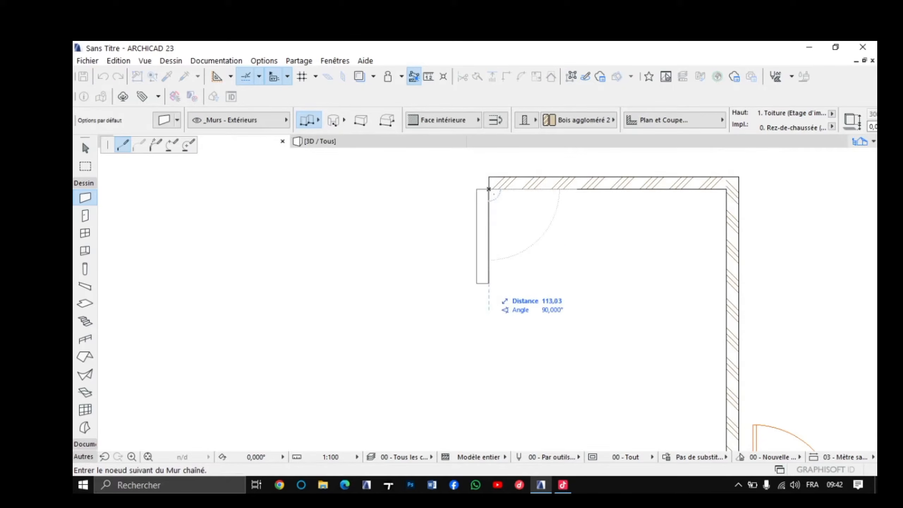
scroll(490, 331, "down", 3)
middle_click_drag(491, 347, 495, 263)
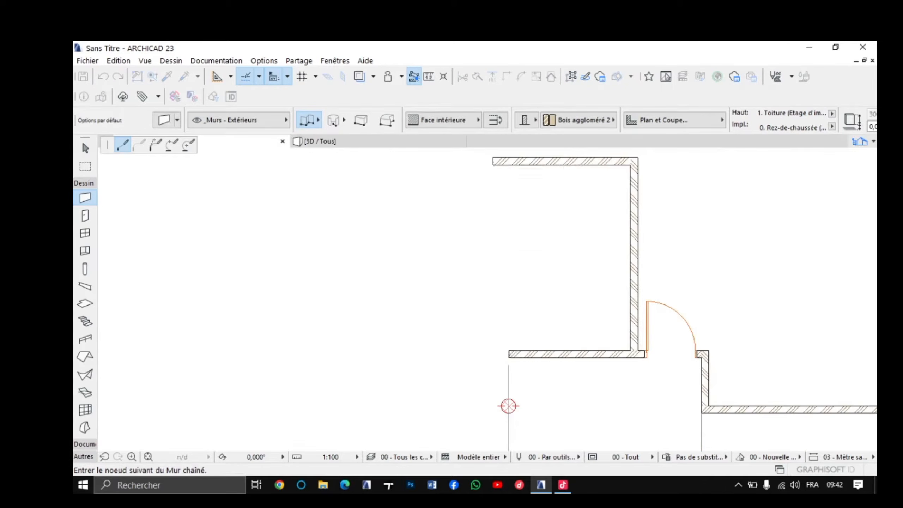
scroll(494, 327, "up", 1)
key("Escape")
Step: Start a chained exterior wall at the inner corner of the 300 wall's free end, with the reference line on Face intérieure
middle_click_drag(494, 214, 495, 303)
scroll(495, 234, "up", 4)
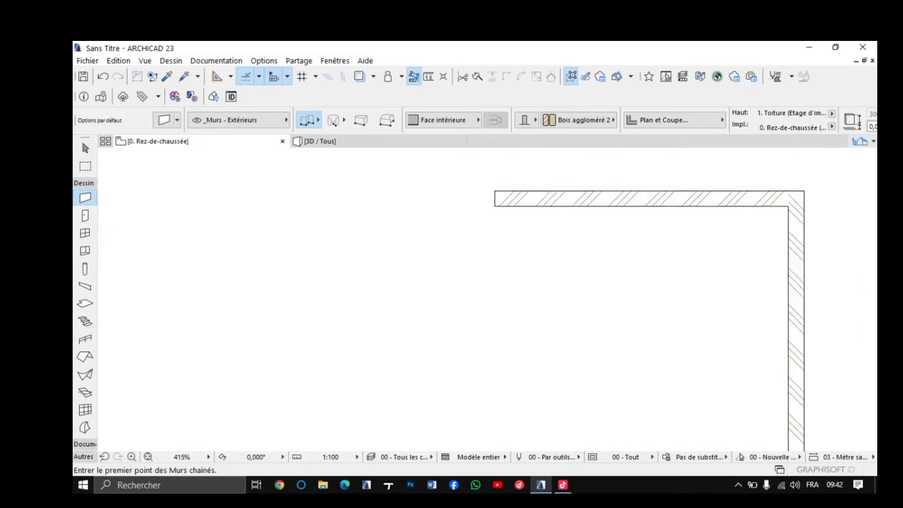
left_click(494, 201)
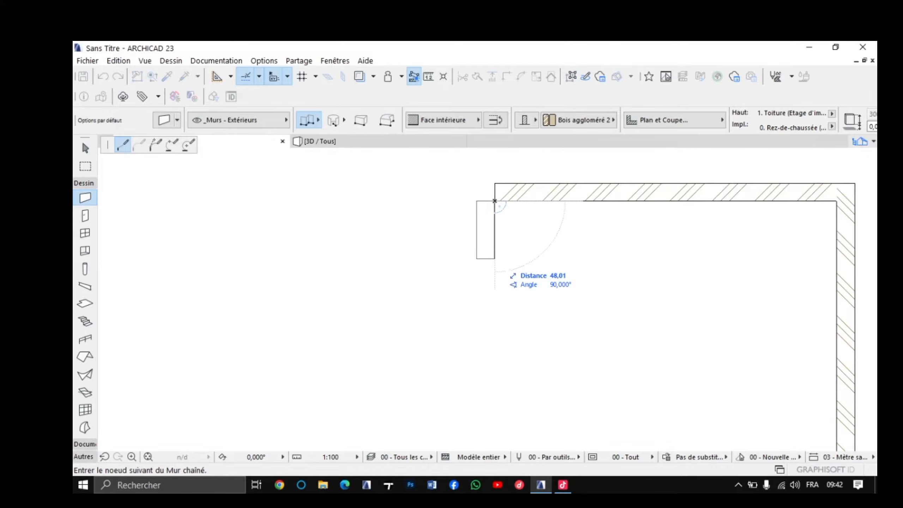
key("c")
key("c")
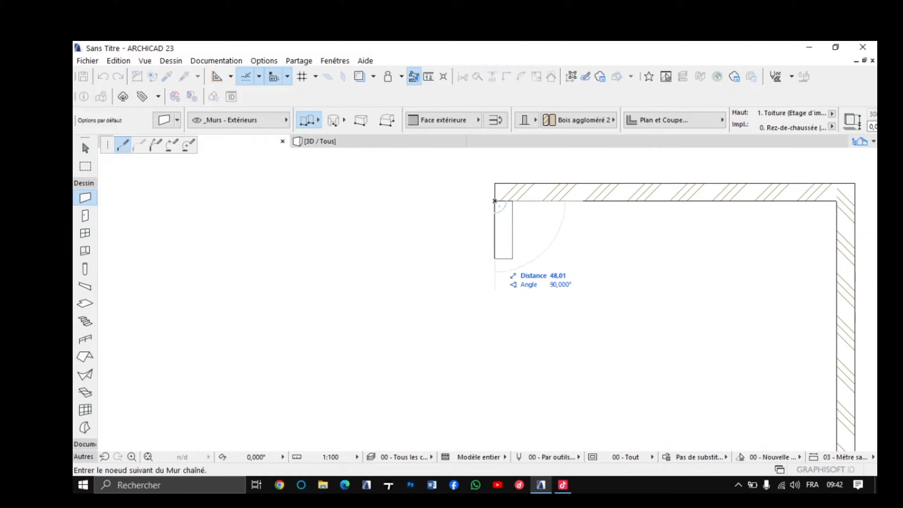
key("c")
scroll(495, 259, "up", 2)
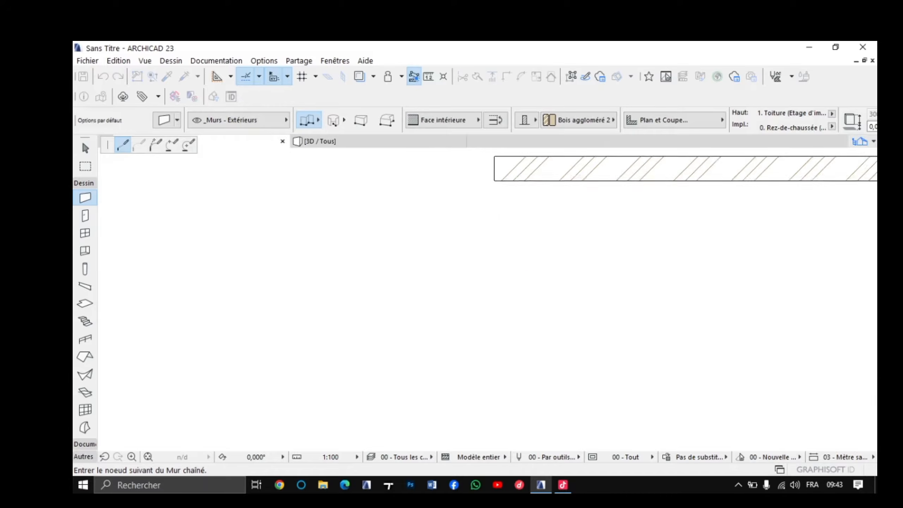
scroll(495, 259, "up", 1)
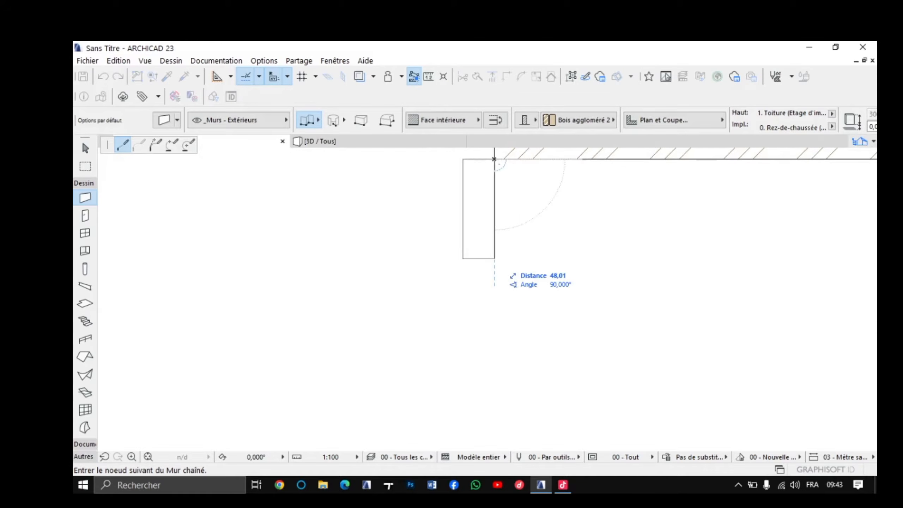
key("c")
key("c")
key("c")
key("c")
key("c")
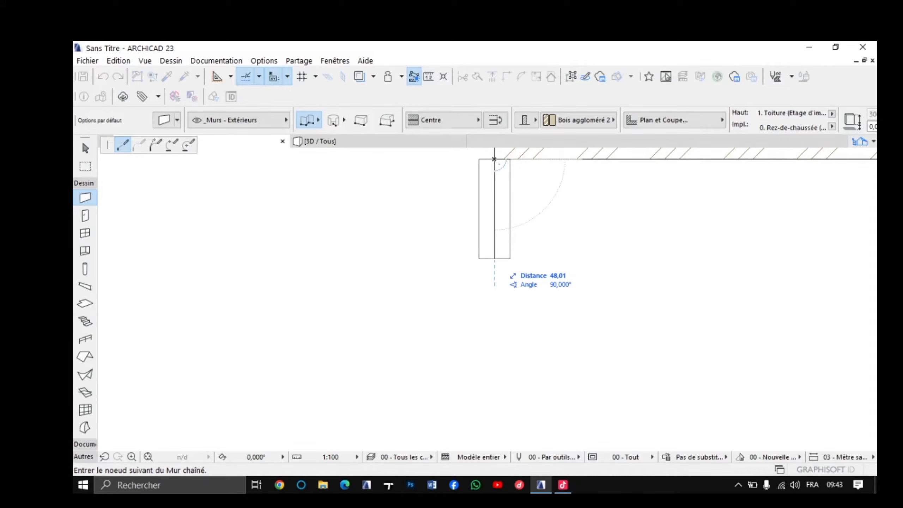
key("c")
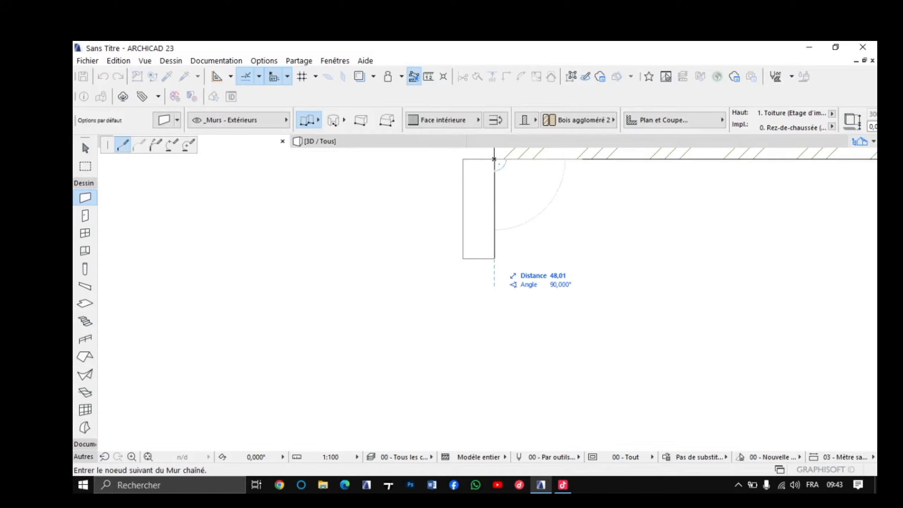
Step: End the wall at 90°, level with the outer face of the horizontal wall beside the entrance door, and finish the chain
scroll(495, 258, "down", 3)
middle_click_drag(491, 298, 504, 167)
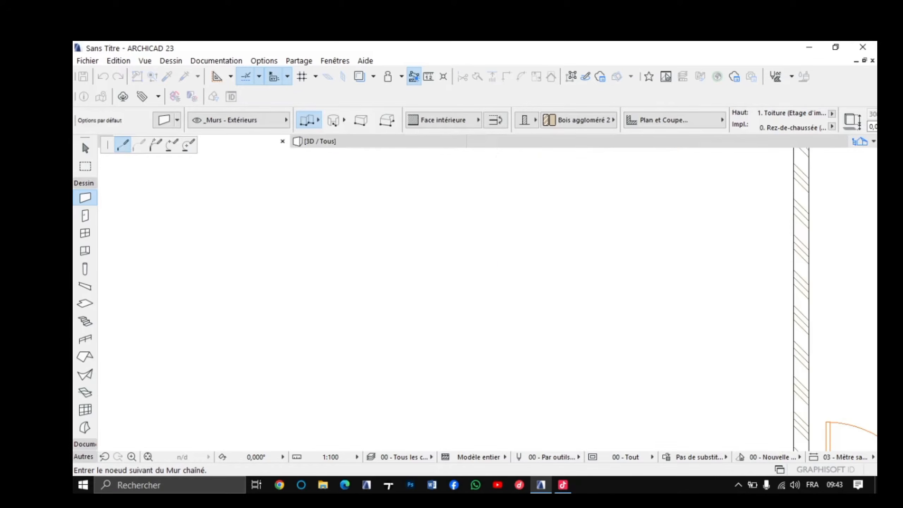
scroll(509, 292, "down", 4)
middle_click_drag(508, 297, 514, 246)
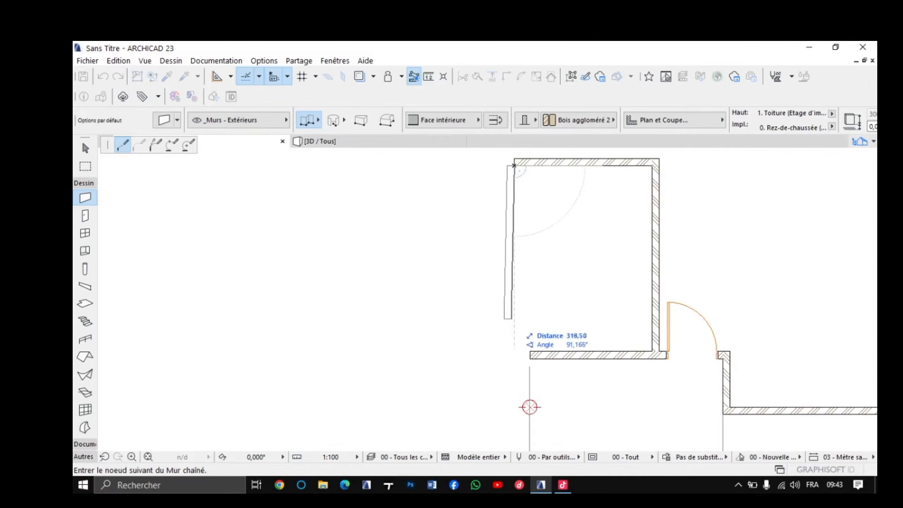
scroll(530, 407, "up", 3)
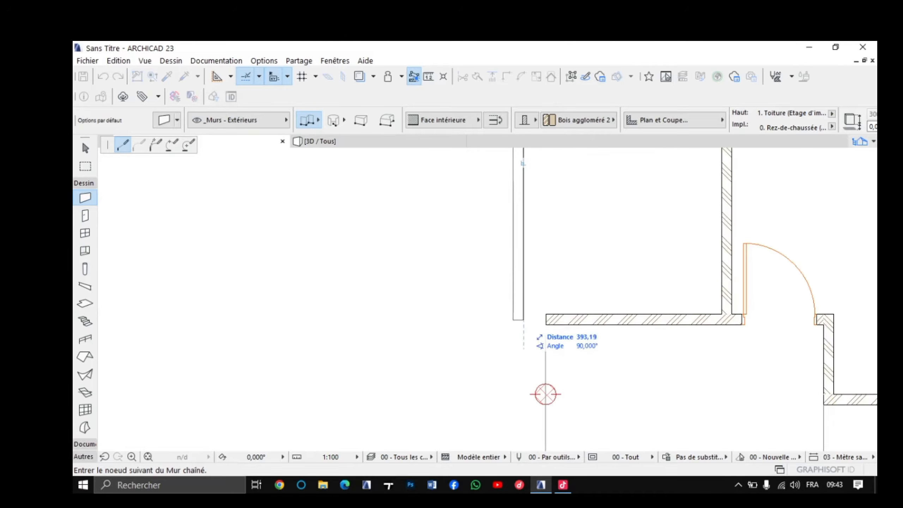
key("Escape")
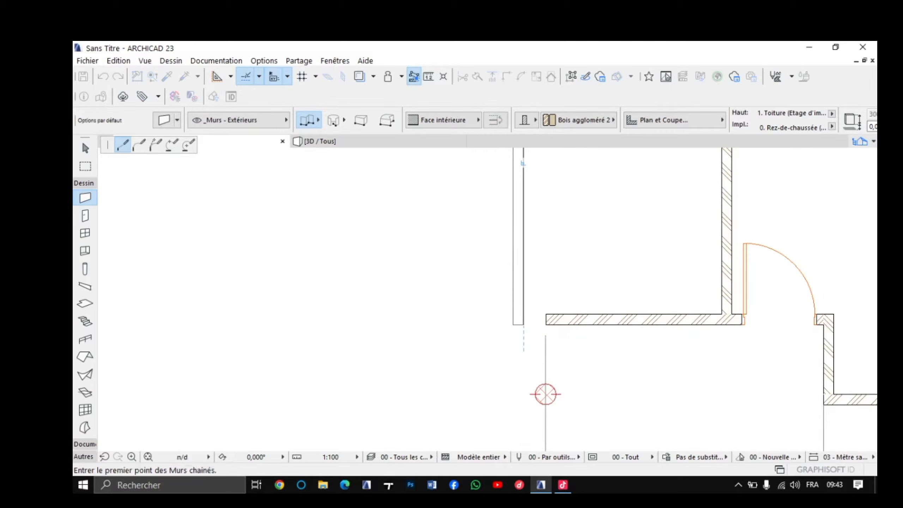
Step: Join the new vertical wall and the horizontal wall beside the entrance door into a corner with Intersection
scroll(546, 406, "up", 2)
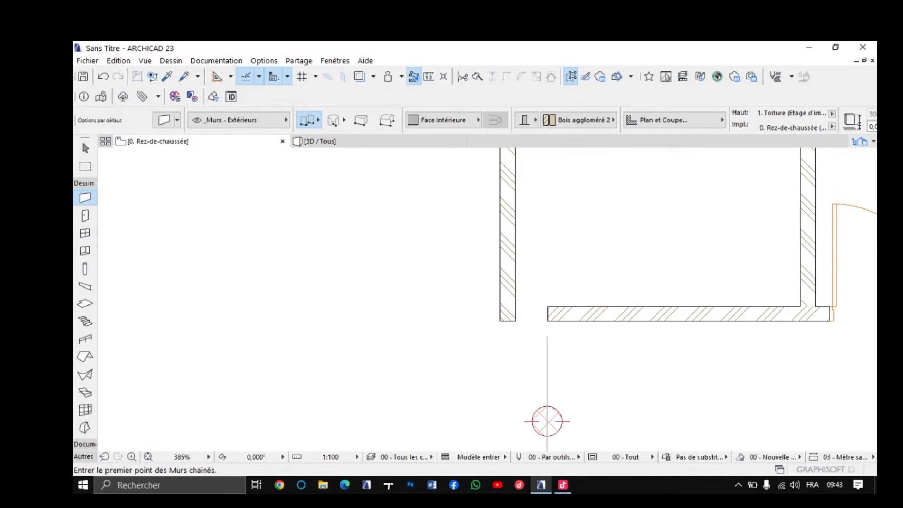
scroll(509, 254, "up", 2)
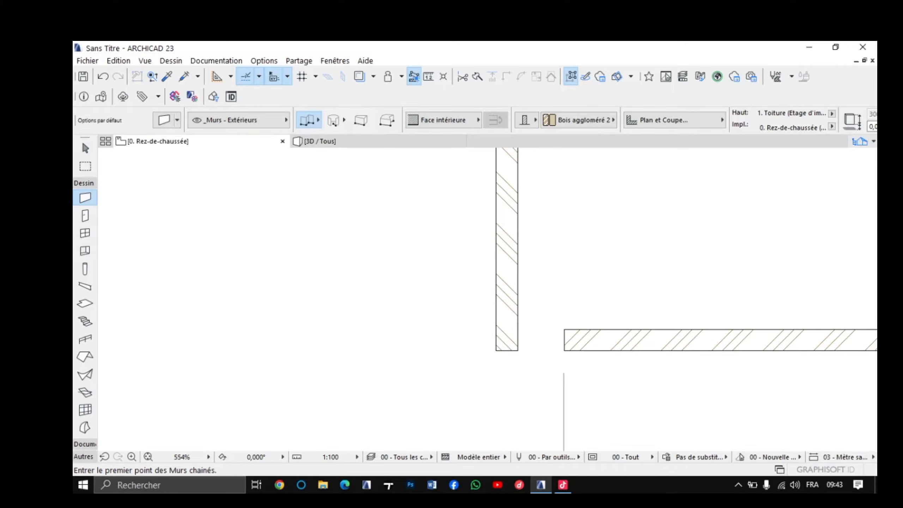
left_click(508, 218, "shift")
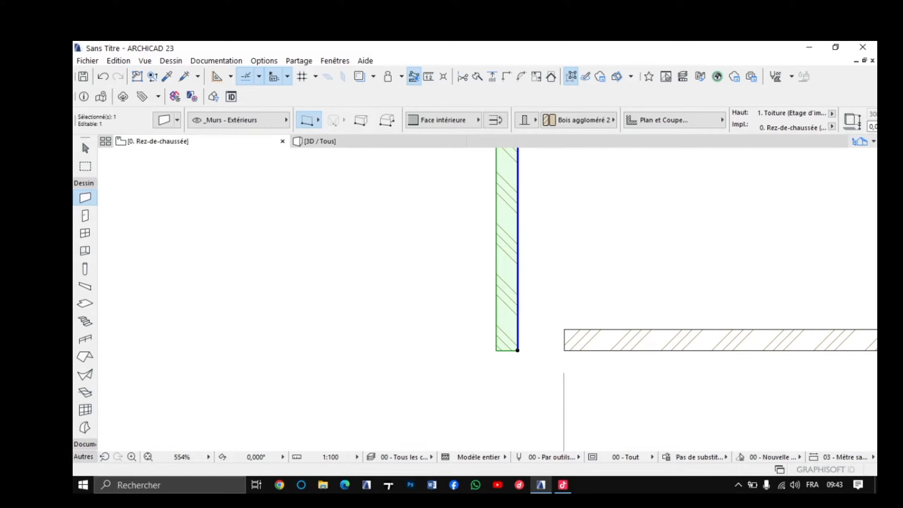
left_click(610, 341, "shift")
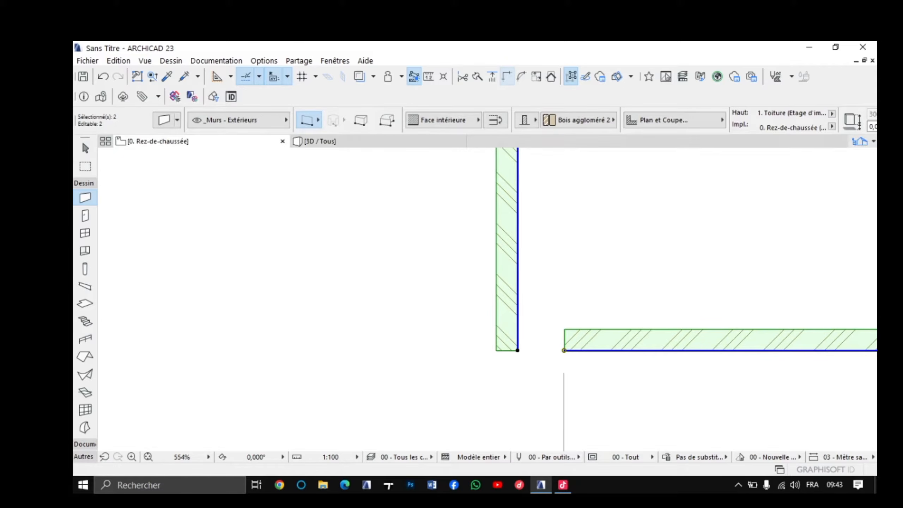
left_click(507, 76)
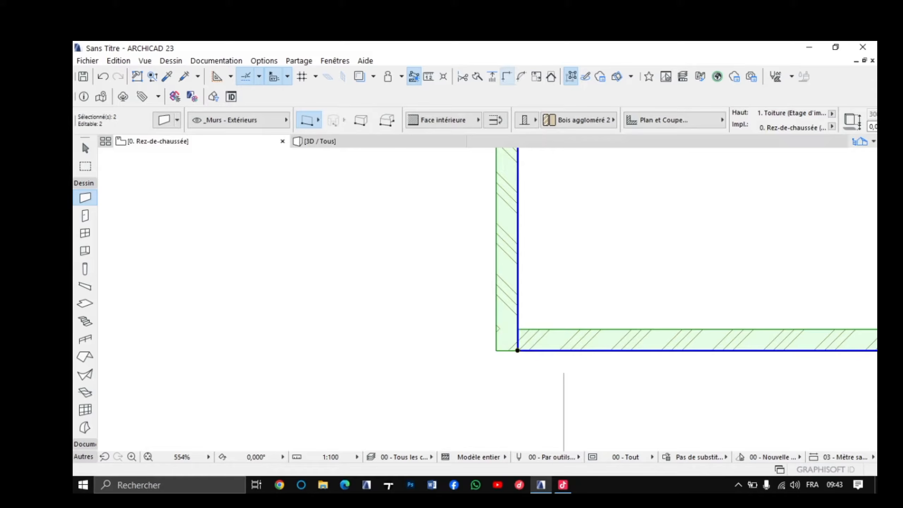
key("Escape")
Step: Join the new vertical wall and the 300 wall at the room's opposite corner with Intersection
scroll(564, 449, "down", 2)
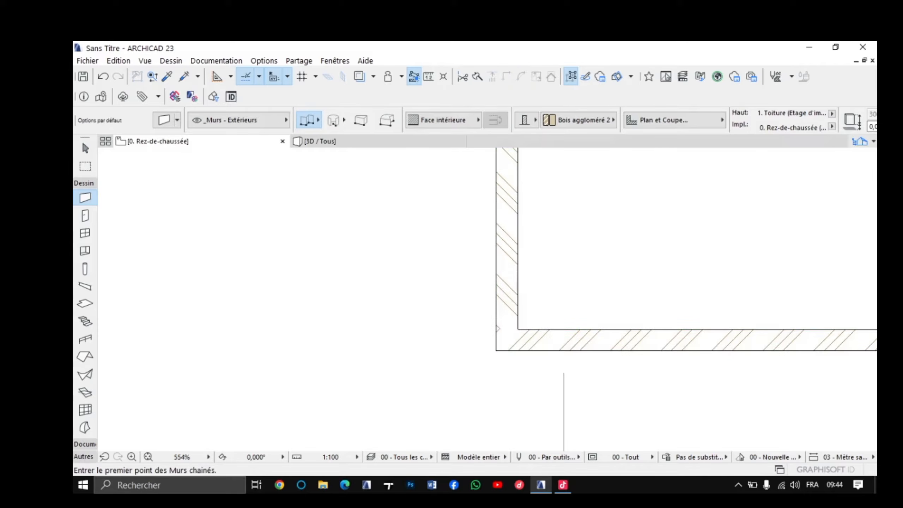
scroll(565, 422, "down", 3)
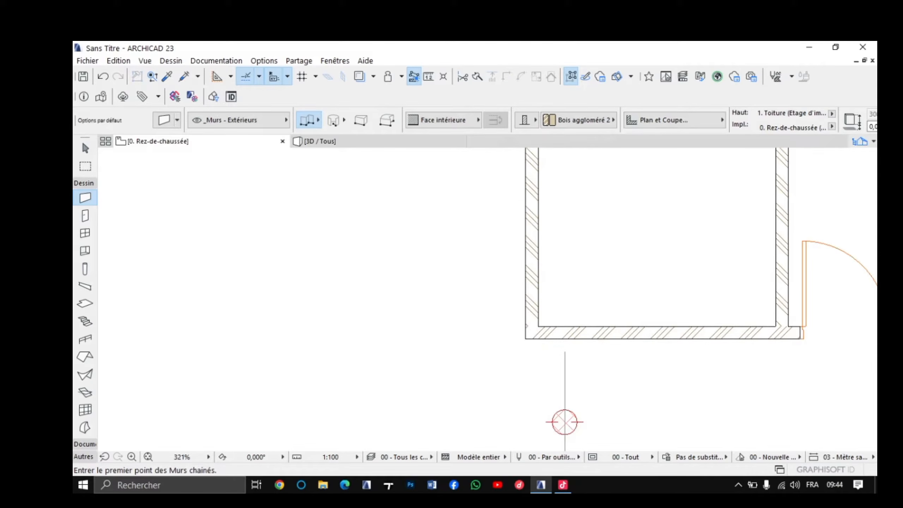
scroll(565, 423, "down", 3)
middle_click_drag(565, 423, 517, 419)
scroll(514, 156, "up", 9)
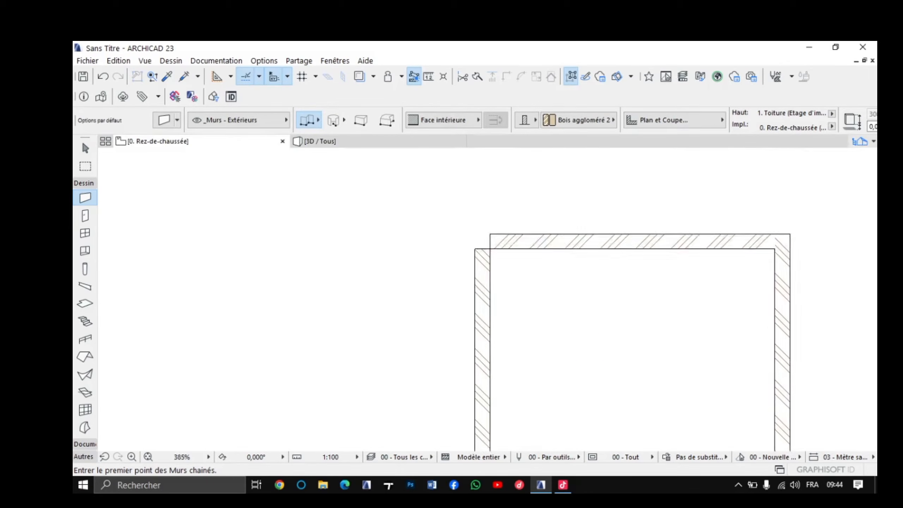
scroll(490, 270, "up", 4)
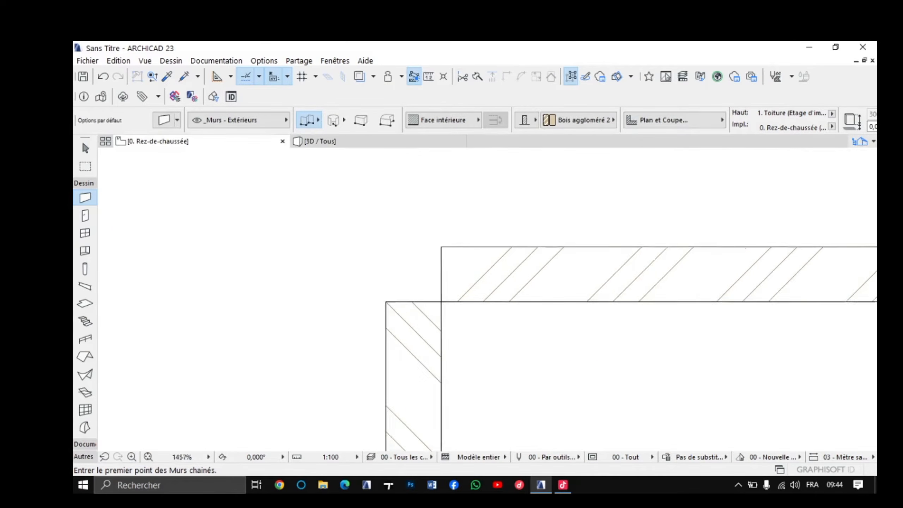
key("shift")
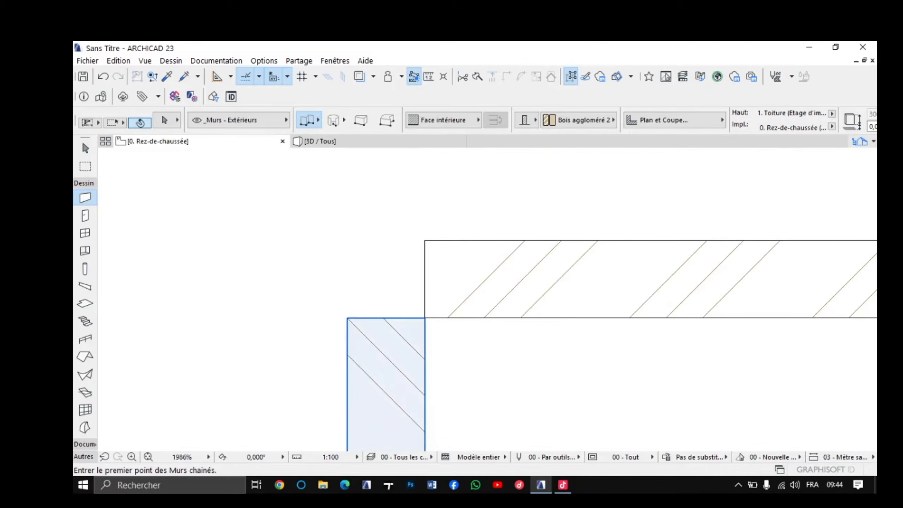
left_click(380, 347, "shift")
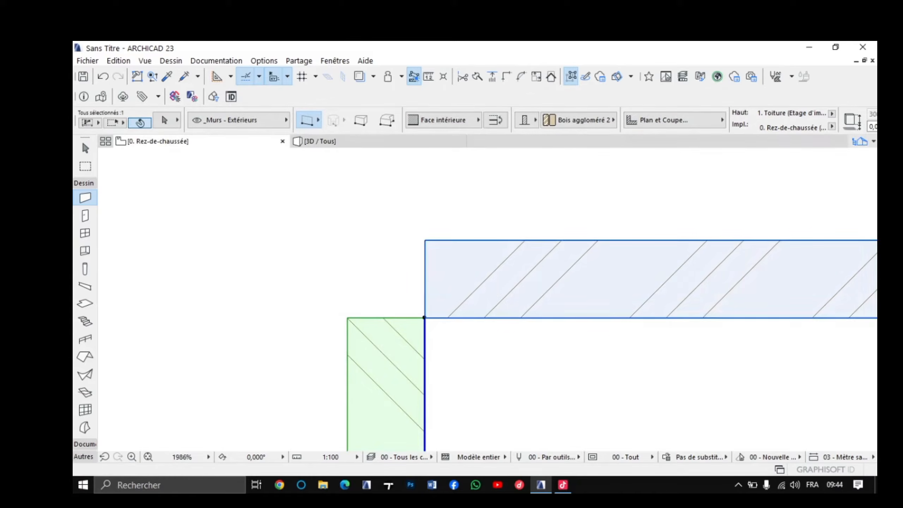
left_click(473, 274, "shift")
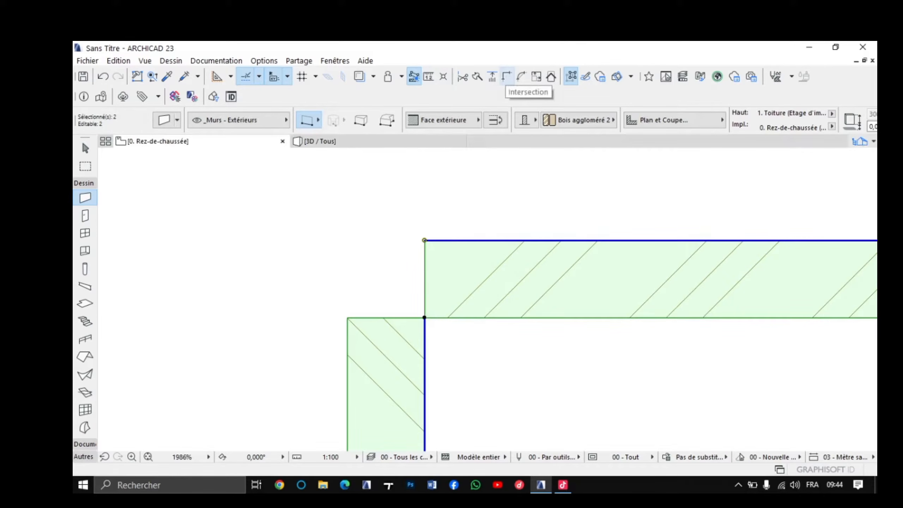
left_click(507, 76)
scroll(445, 249, "down", 9)
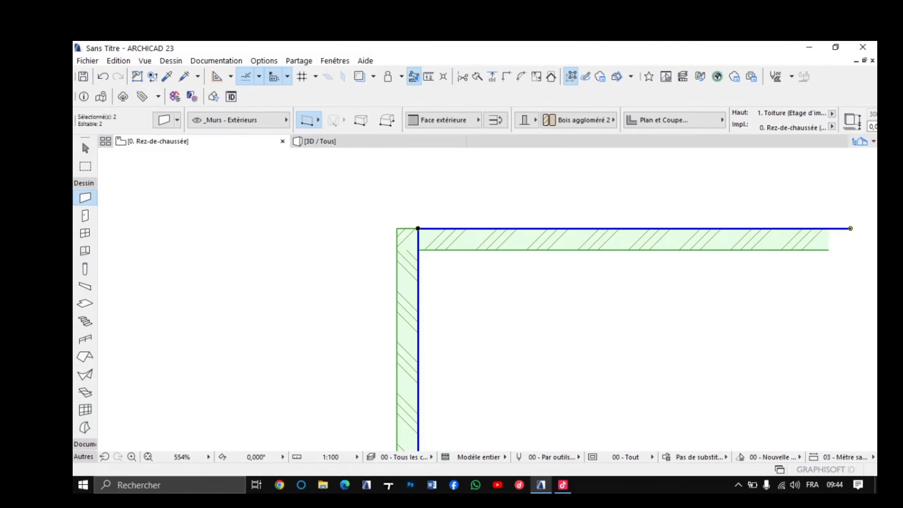
key("Escape")
Step: Examine the closed room beside the entrance door and how its corners are joined
scroll(493, 306, "down", 4)
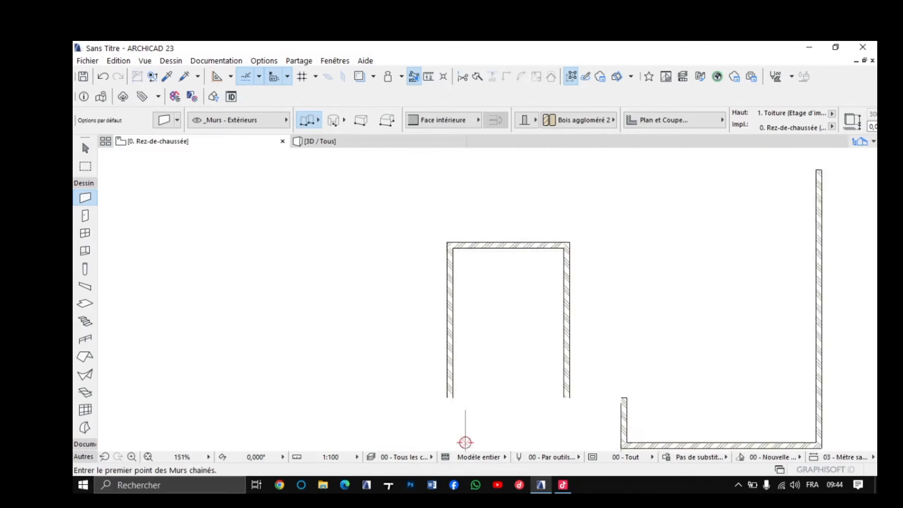
middle_click_drag(492, 306, 488, 225)
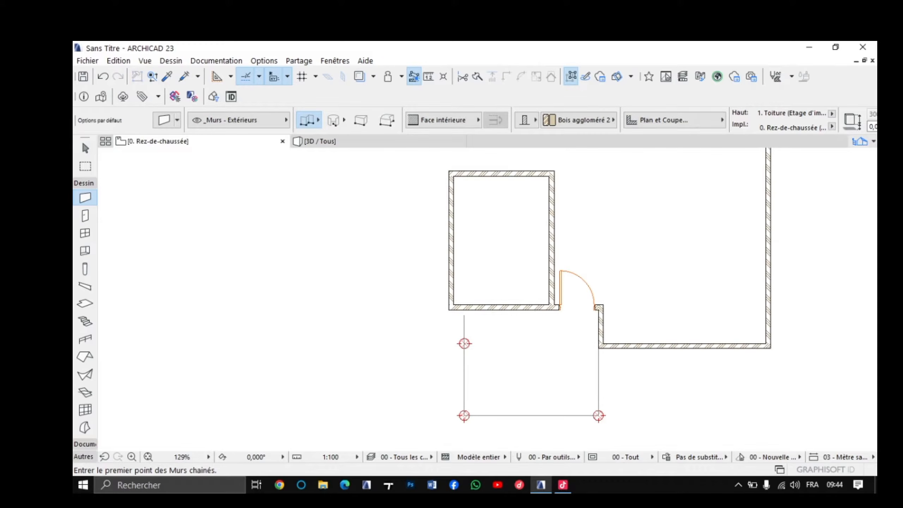
scroll(508, 212, "up", 1)
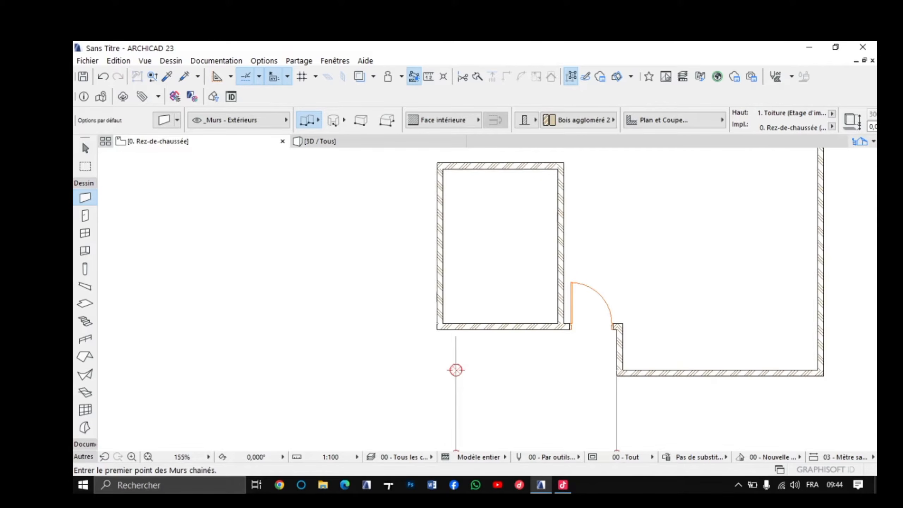
scroll(456, 370, "up", 2)
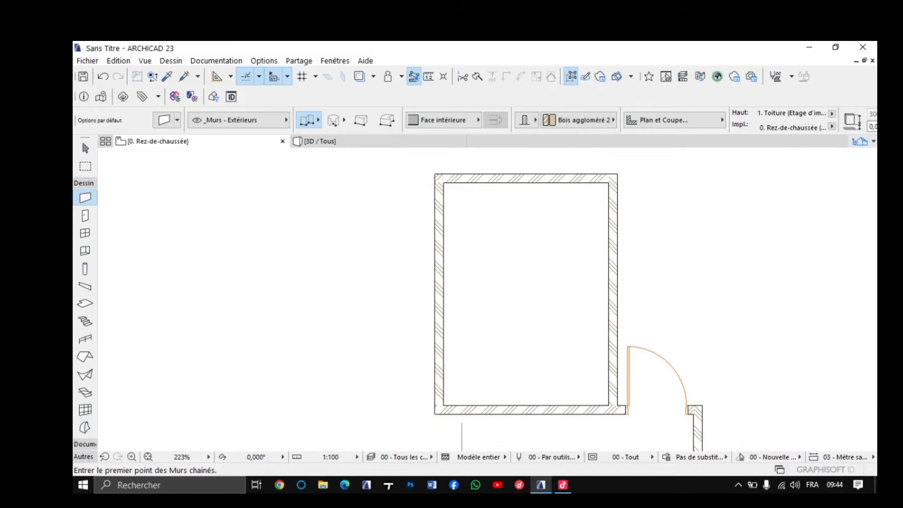
scroll(506, 220, "up", 3)
scroll(510, 213, "down", 6)
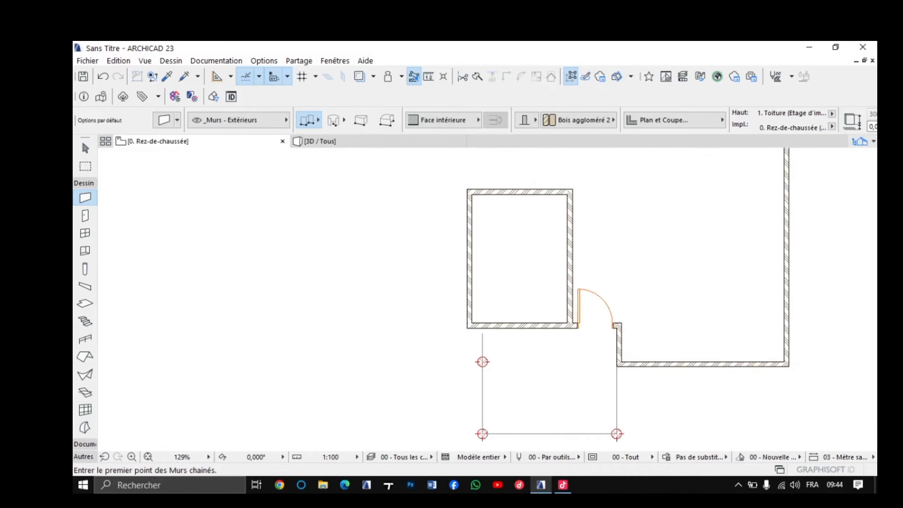
scroll(512, 296, "up", 2)
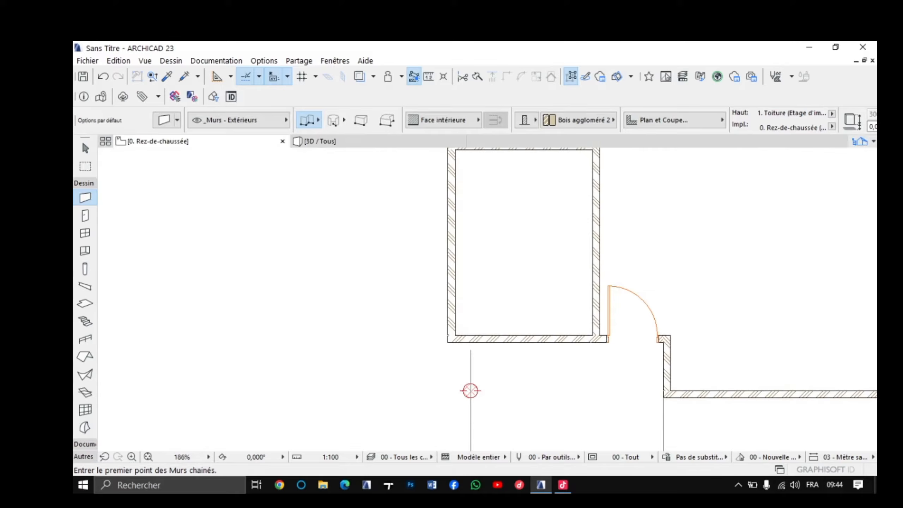
key("m")
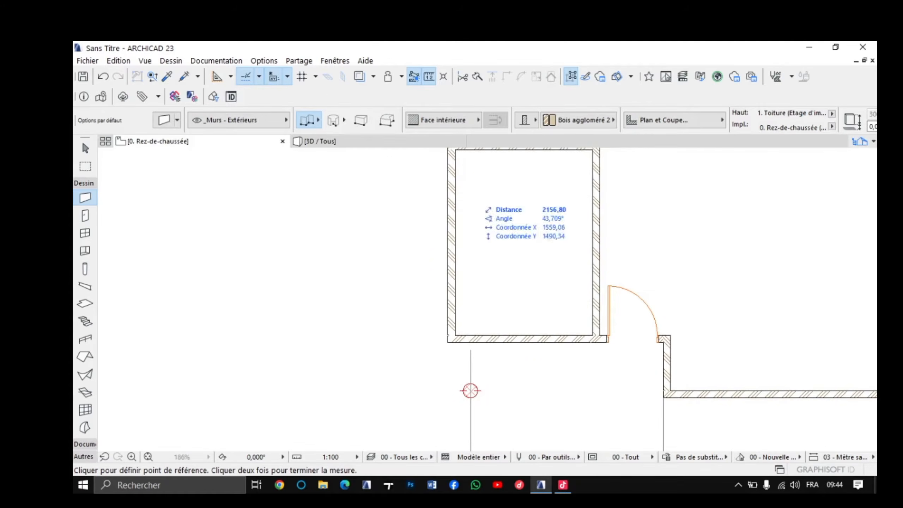
scroll(471, 192, "up", 3)
middle_click_drag(471, 192, 486, 241)
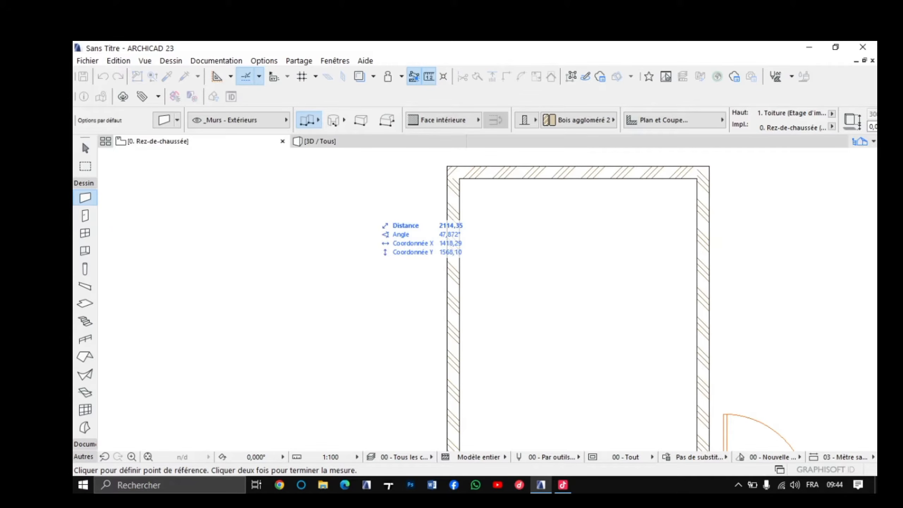
key("Escape")
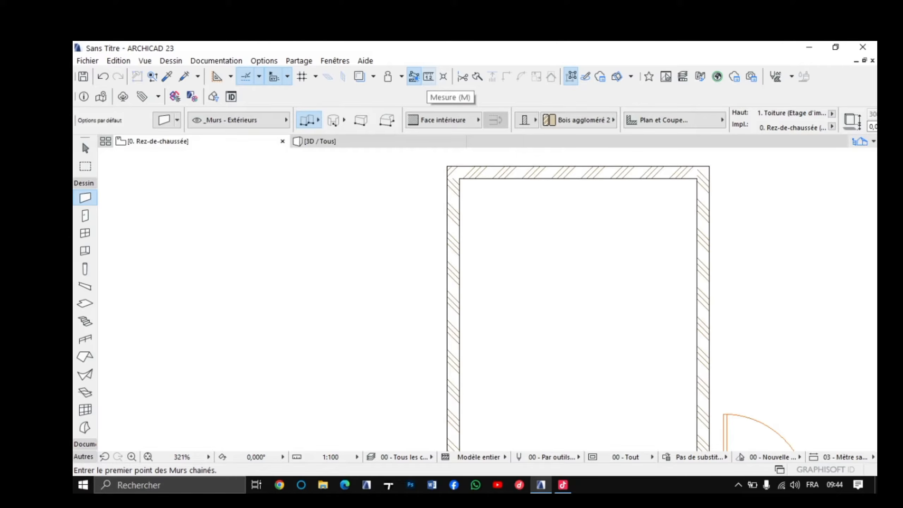
Step: Measure the room's inner width along the wall opposite the entrance side, from inner corner to inner corner
left_click(414, 79)
scroll(475, 191, "up", 3)
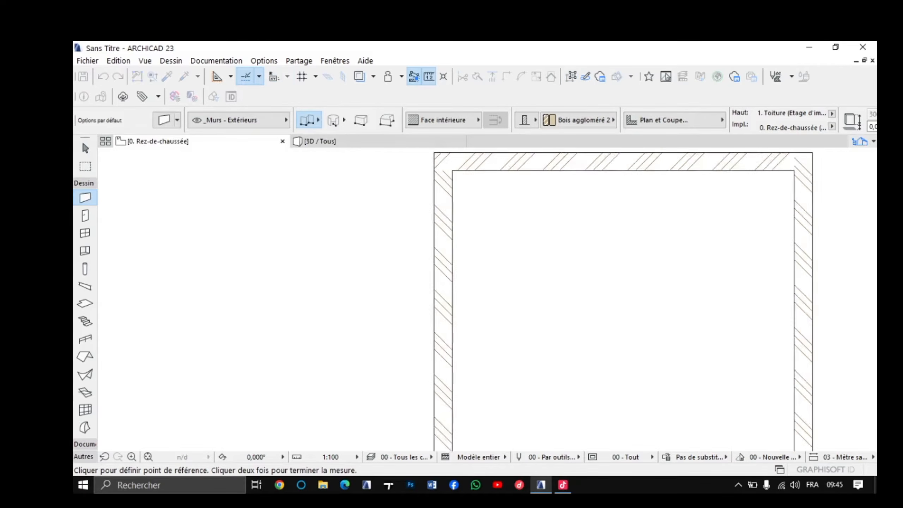
scroll(494, 228, "up", 1)
scroll(495, 228, "up", 2)
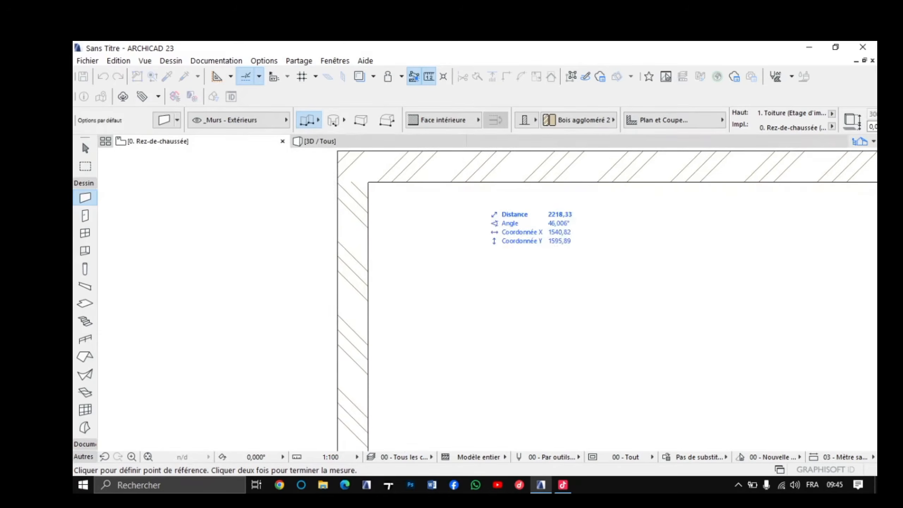
scroll(370, 183, "up", 3)
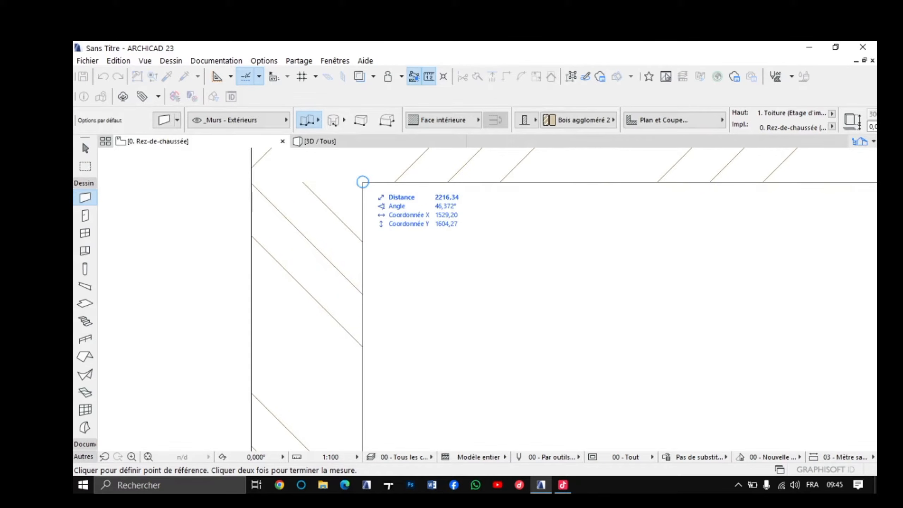
left_click(363, 182)
scroll(363, 182, "down", 5)
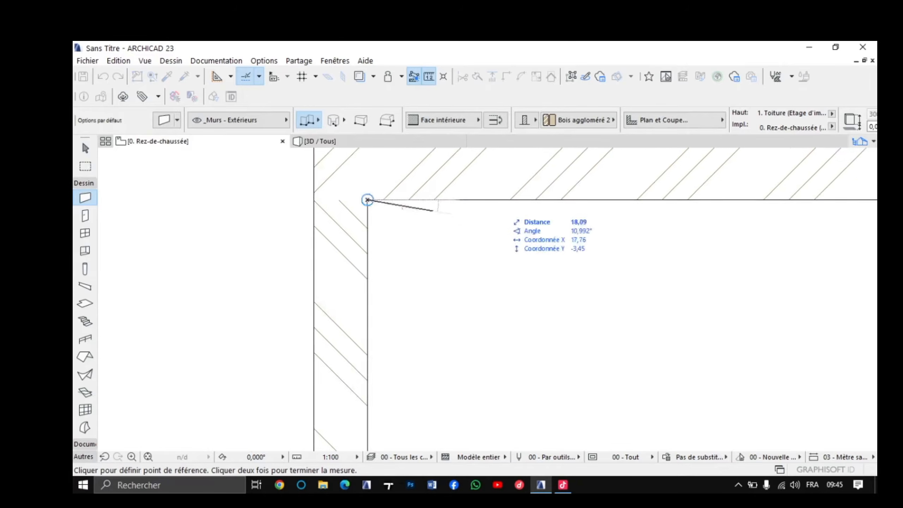
scroll(434, 223, "down", 3)
scroll(534, 222, "up", 10)
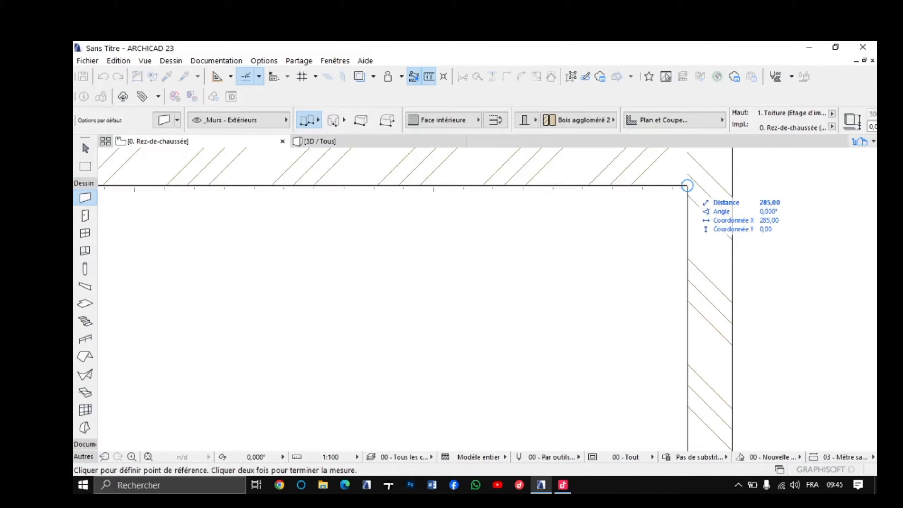
left_click(687, 186)
Step: Continue the measurement along the inner face of the vertical wall nearest the entrance door, ending at its lower inner corner
scroll(687, 185, "down", 4)
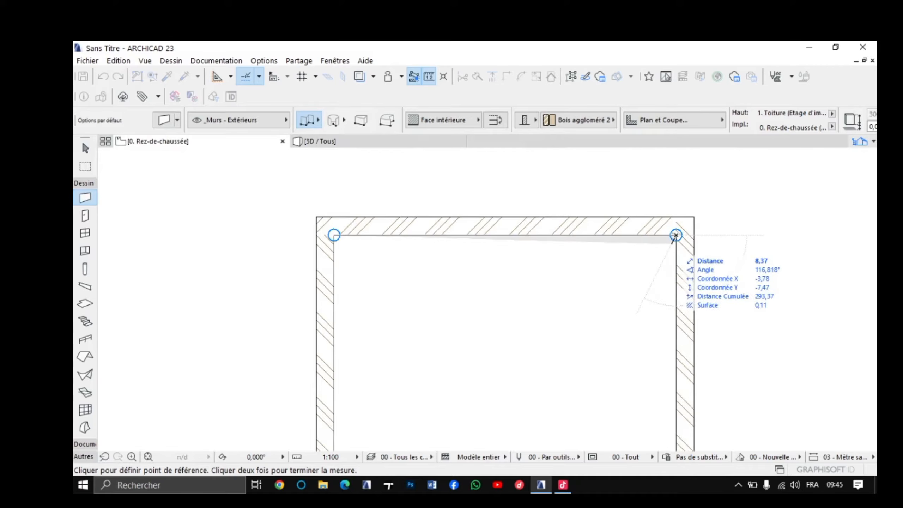
scroll(676, 236, "down", 3)
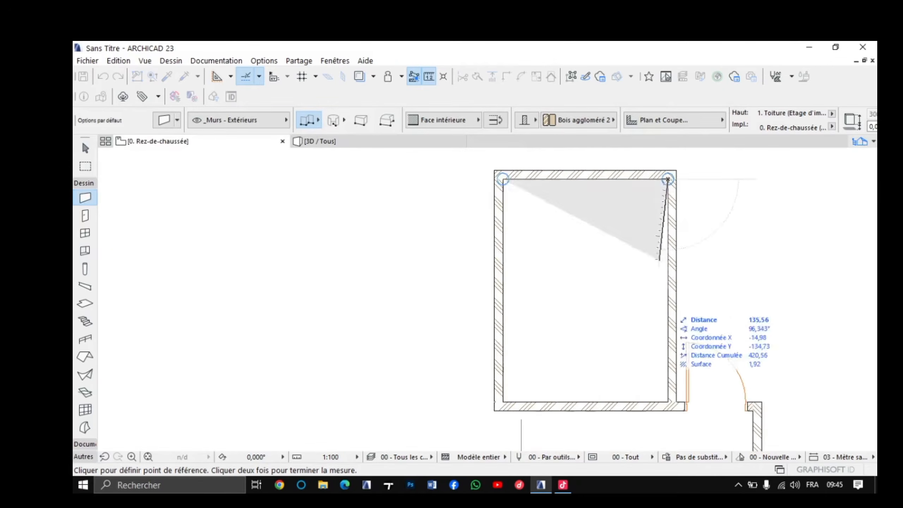
middle_click_drag(662, 306, 662, 277)
scroll(661, 309, "up", 5)
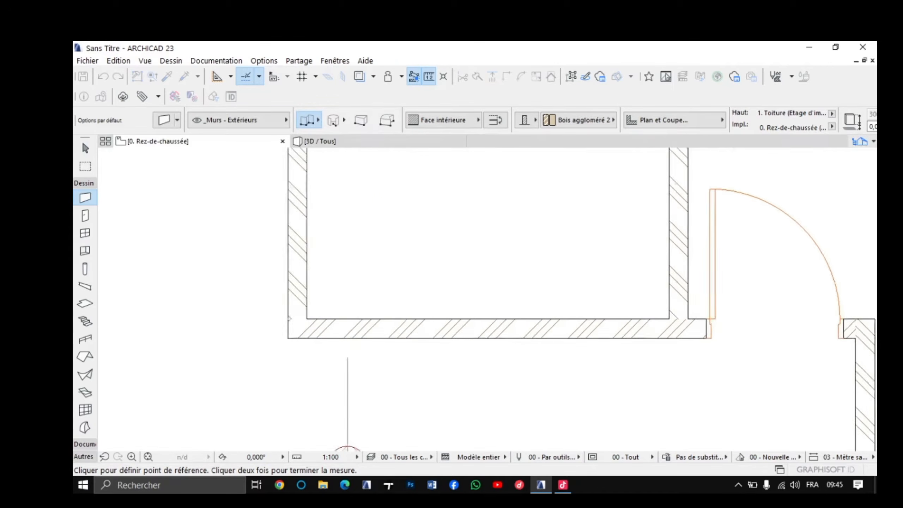
scroll(665, 313, "up", 3)
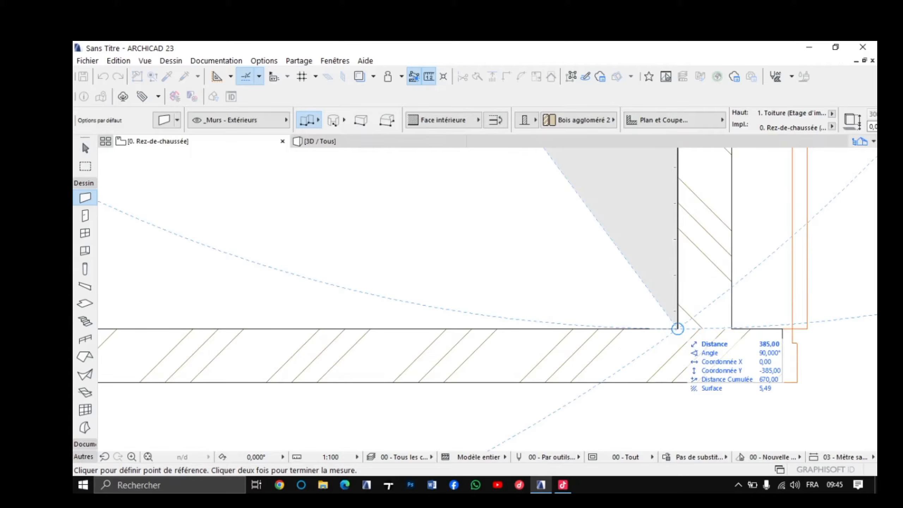
scroll(676, 328, "up", 3)
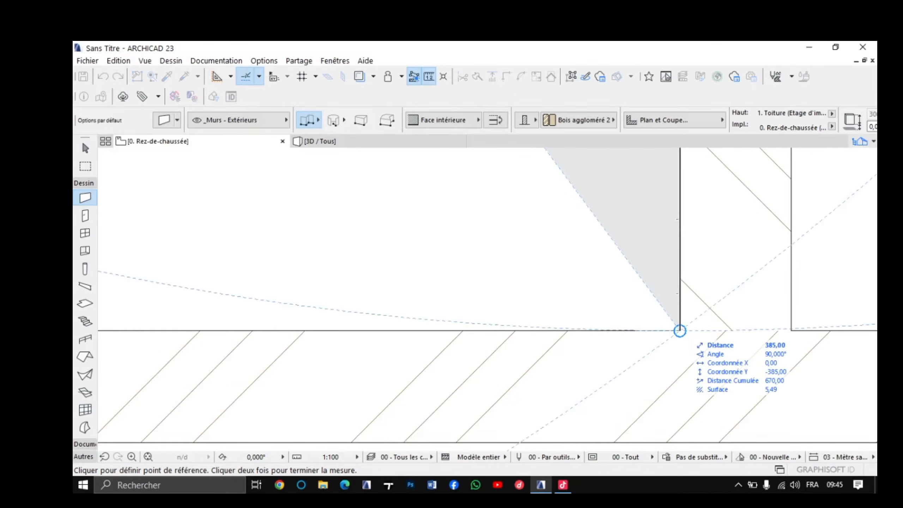
left_click(680, 331)
Step: Measure the room's inner width along the horizontal wall beside the entrance door and end the measurement
scroll(592, 342, "down", 5)
middle_click_drag(541, 331, 597, 331)
left_click(594, 331)
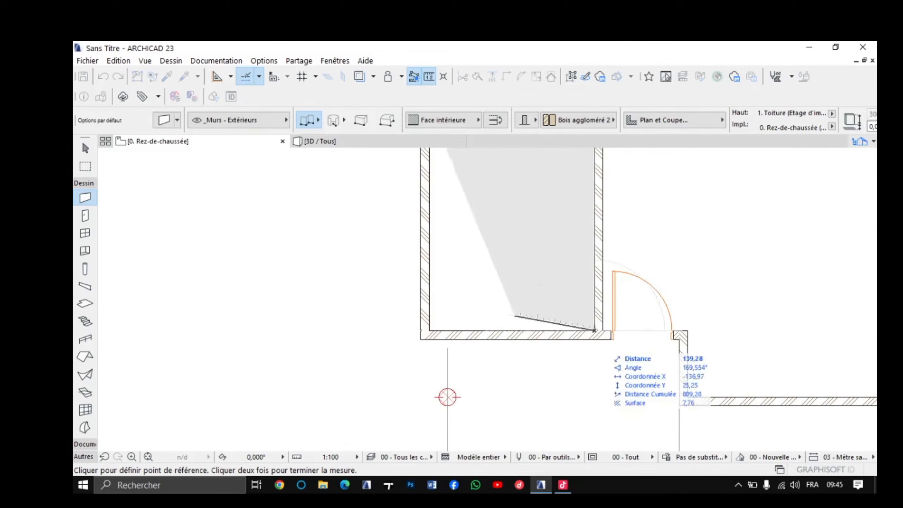
scroll(457, 333, "up", 4)
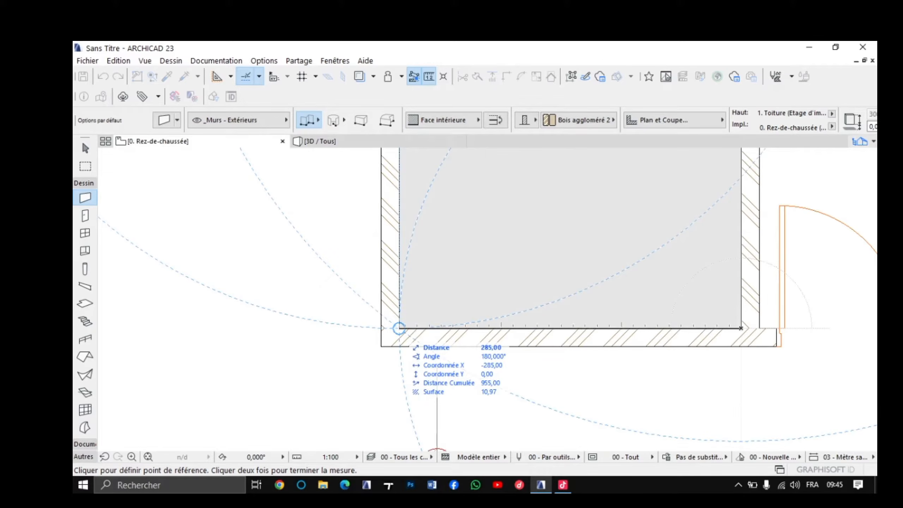
scroll(399, 328, "up", 4)
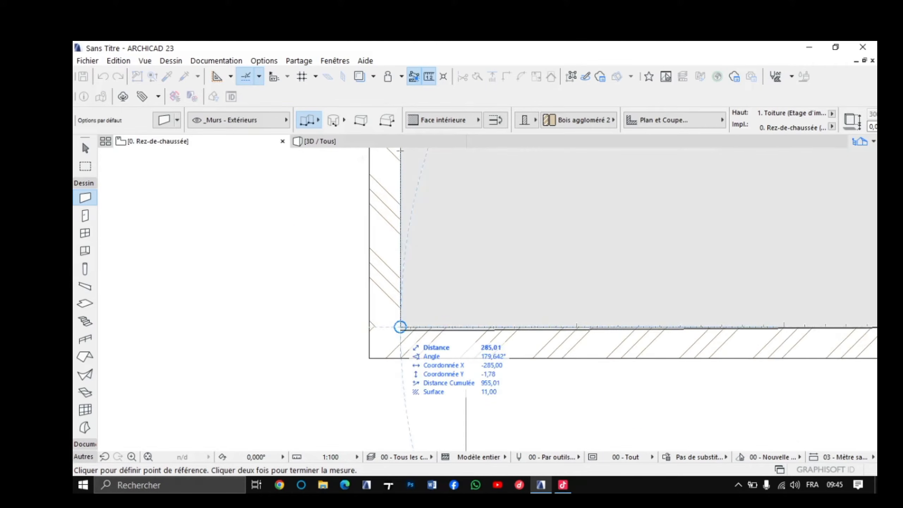
scroll(399, 326, "up", 2)
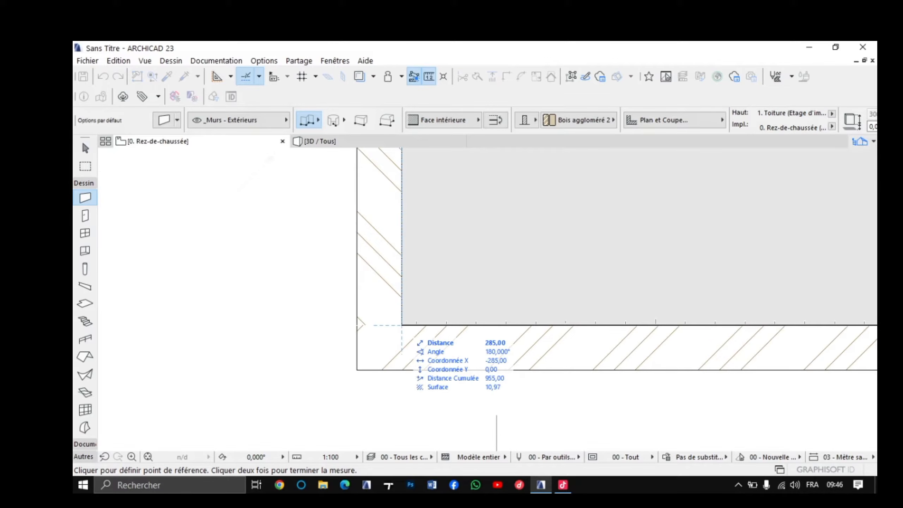
scroll(445, 370, "down", 6)
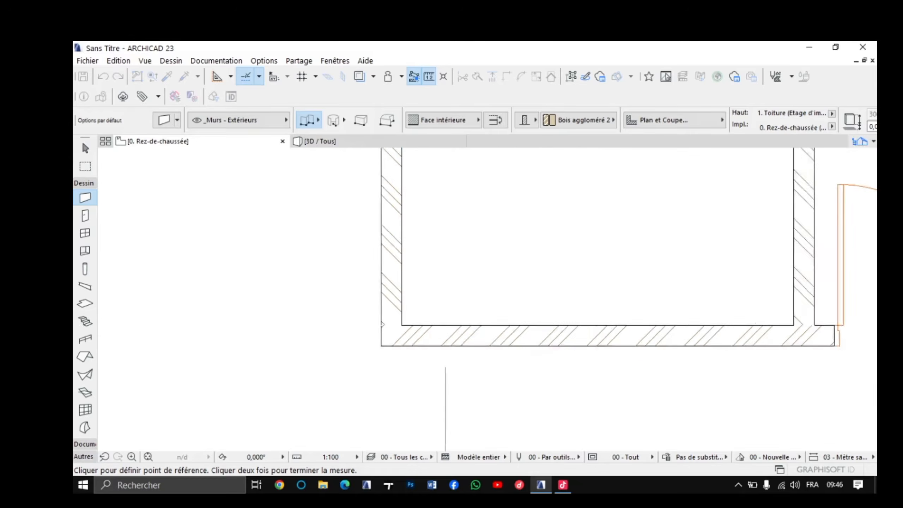
scroll(397, 391, "up", 2)
scroll(439, 274, "up", 1)
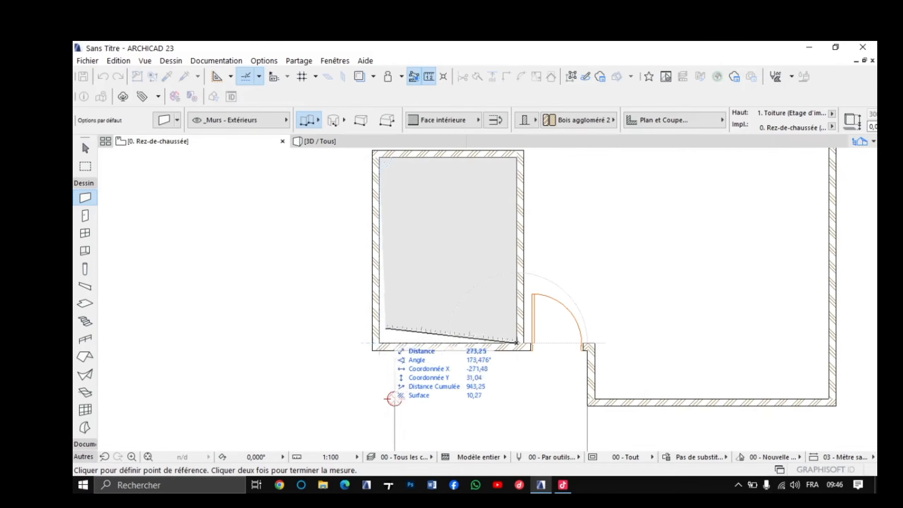
key("Escape")
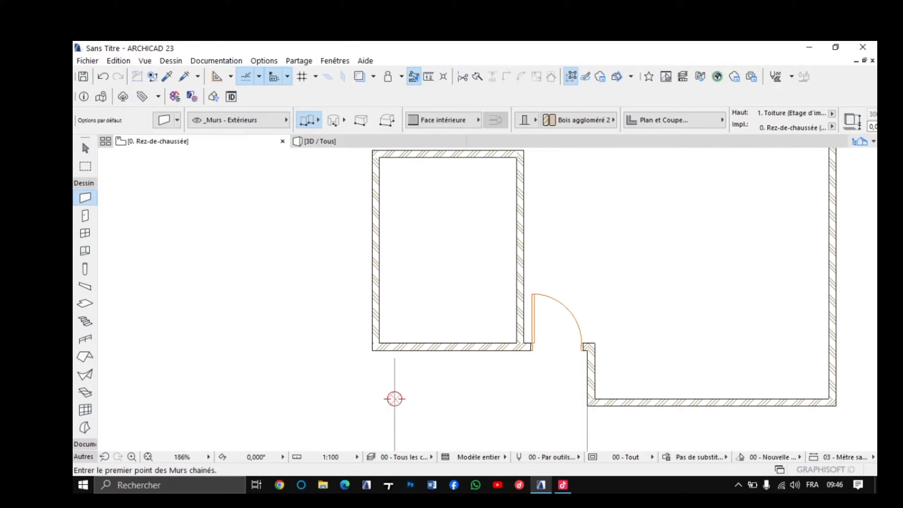
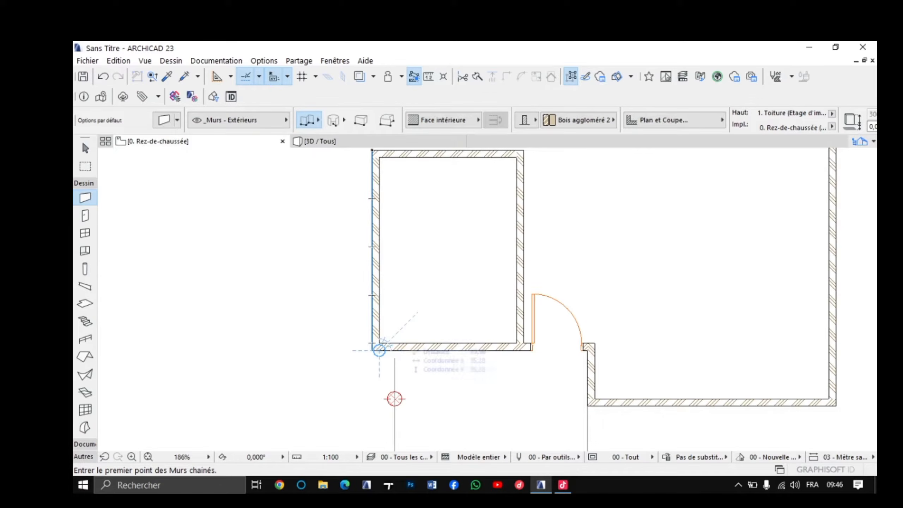
Step: Delete the room's vertical exterior wall on the side away from the entrance door
scroll(379, 351, "up", 2)
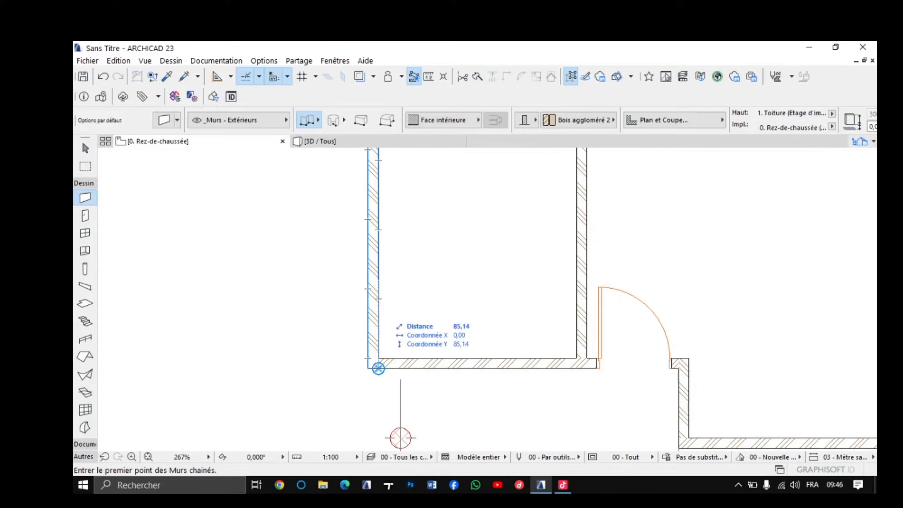
scroll(378, 368, "down", 4)
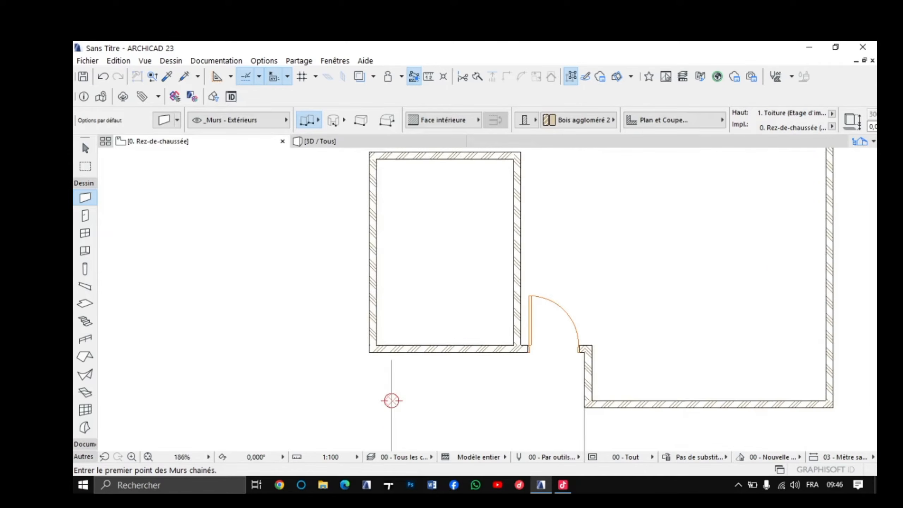
scroll(380, 268, "up", 2)
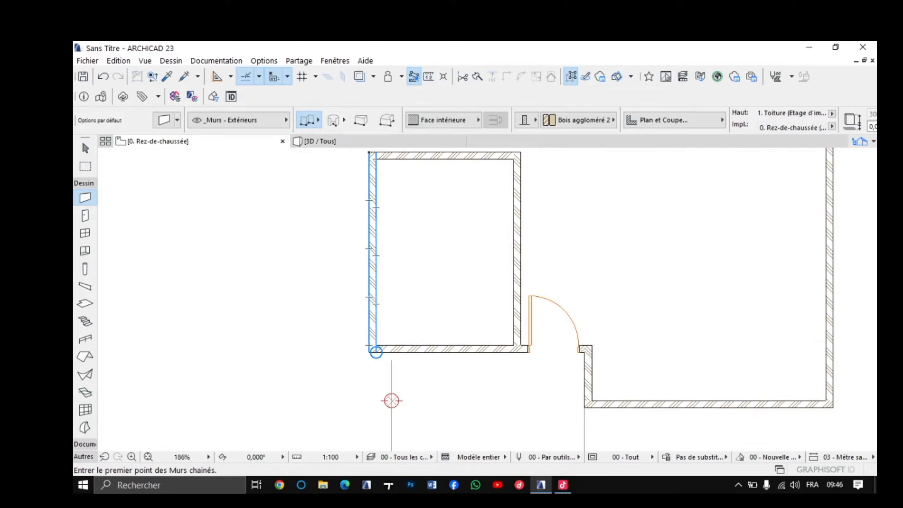
key("Delete")
Step: Measure the inner face of the horizontal wall beside the entrance door, from the room's inner corner to the wall's free end
scroll(391, 400, "up", 3)
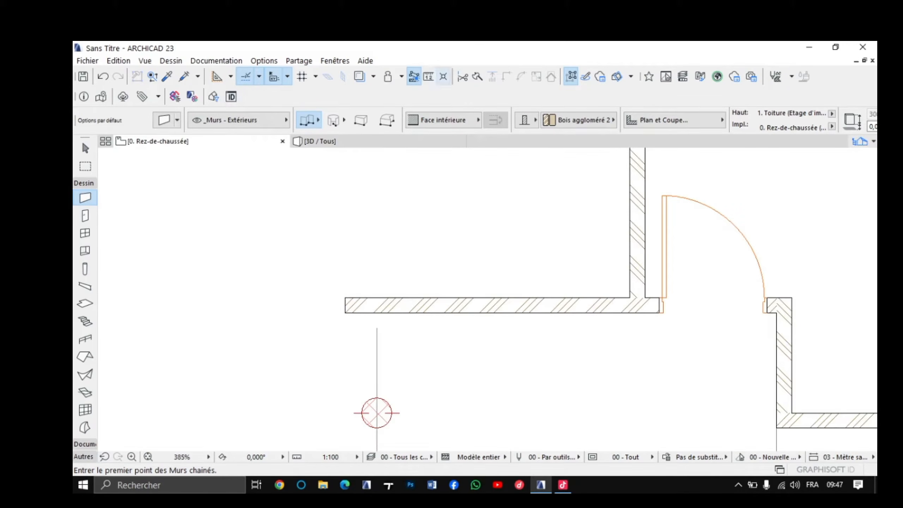
key("m")
scroll(619, 296, "up", 2)
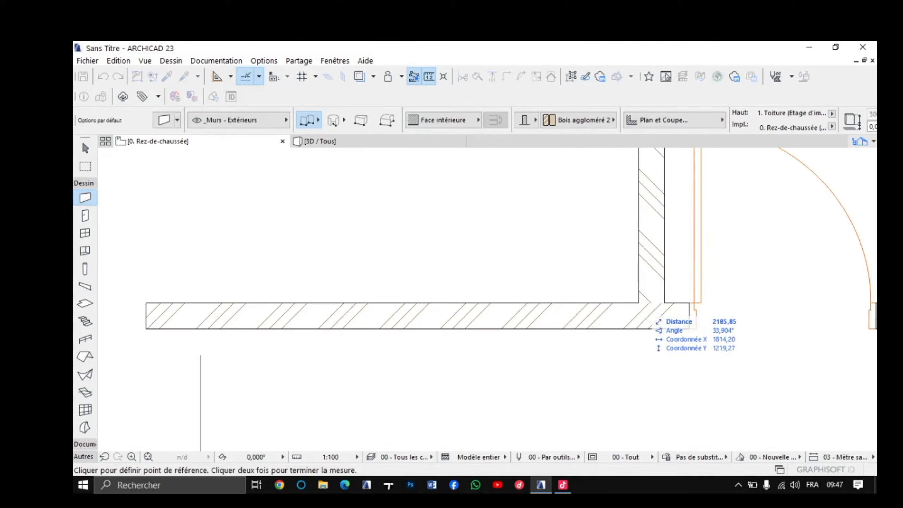
scroll(476, 303, "down", 1)
scroll(476, 303, "down", 2)
middle_click_drag(343, 302, 473, 298)
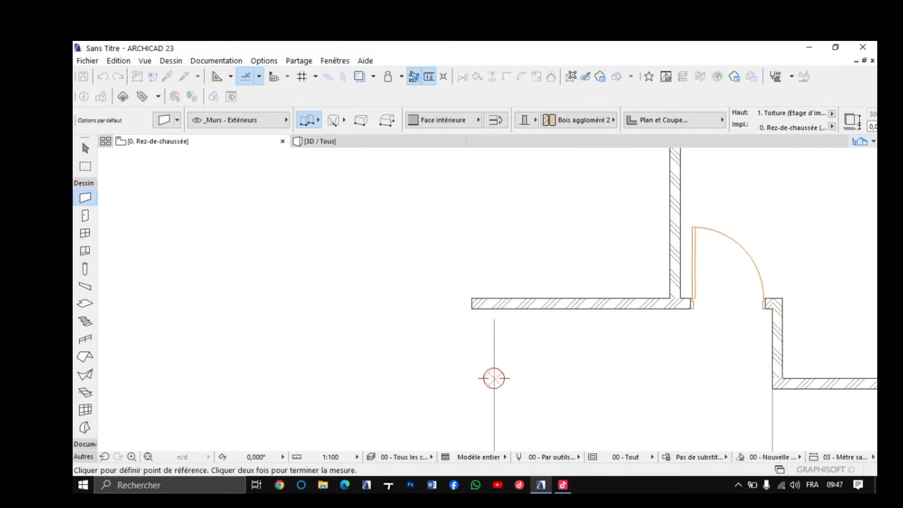
scroll(473, 297, "up", 3)
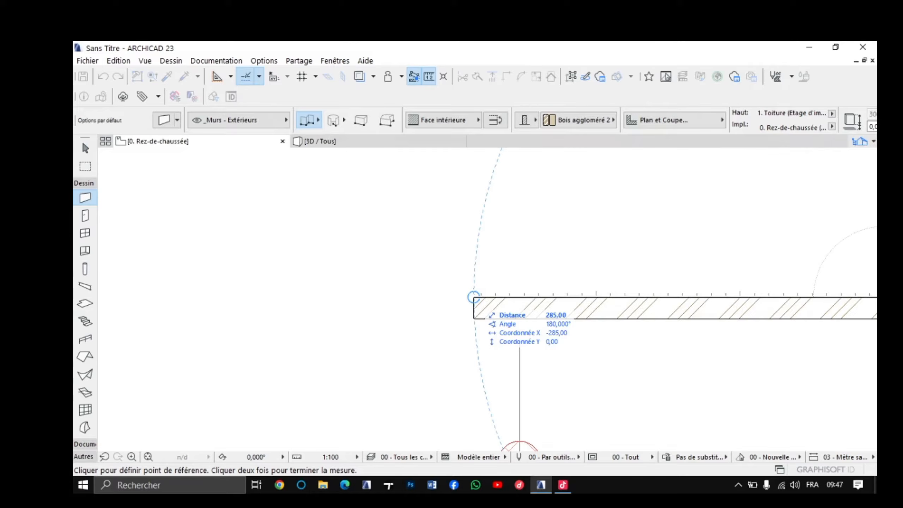
scroll(473, 297, "down", 2)
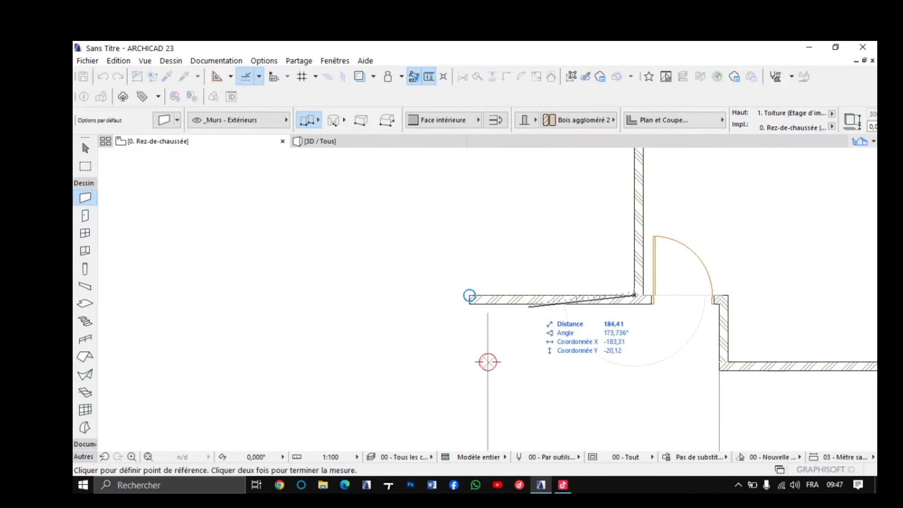
Step: End the measurement and delete the horizontal exterior wall extending from the entrance door away from the house
key("Escape")
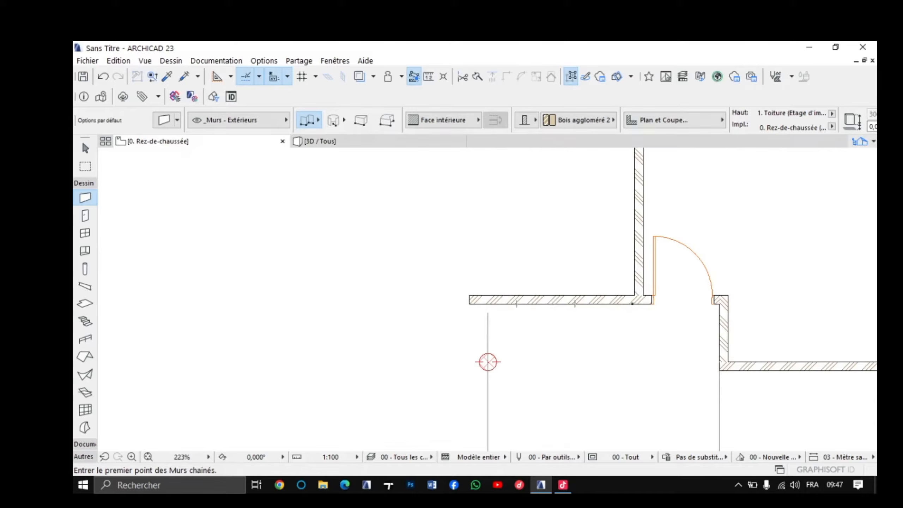
left_click(546, 304, "shift")
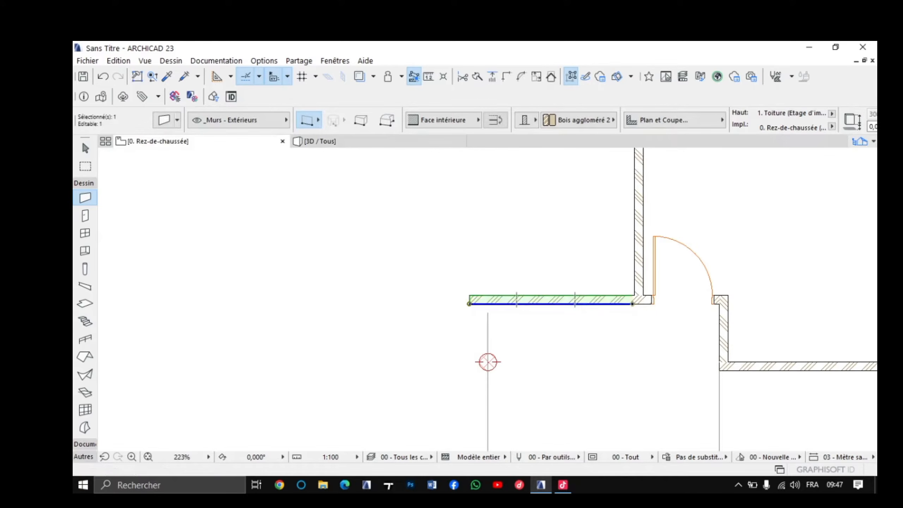
key("Delete")
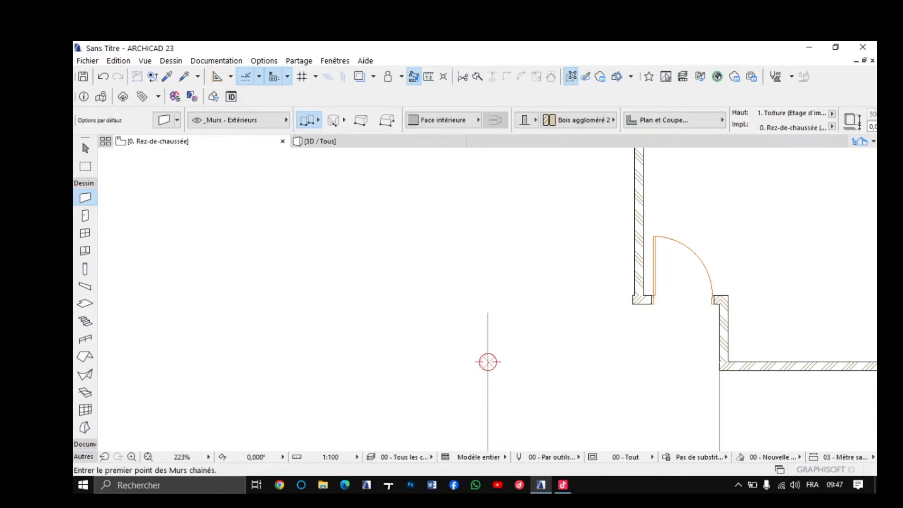
Step: Draw a chained exterior wall segment 300 long at 180° from the outer wall corner beside the entrance door, heading away from the door
scroll(615, 308, "up", 5)
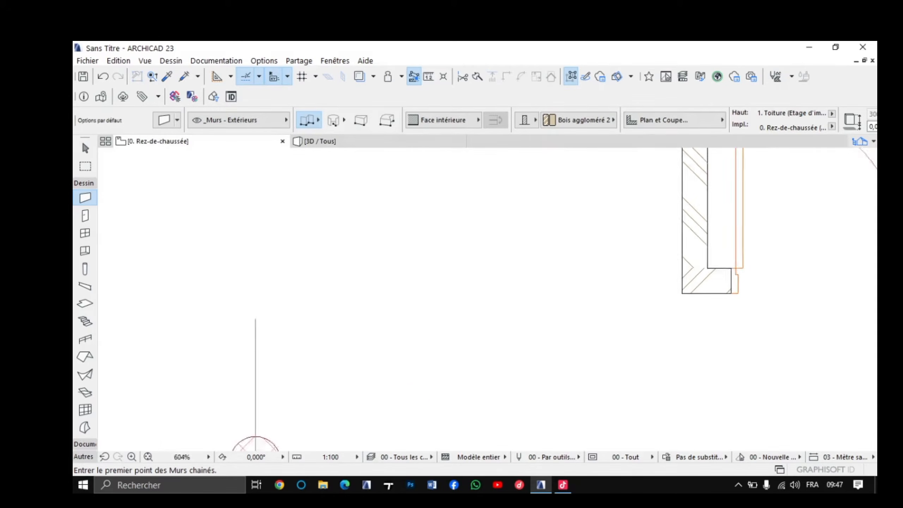
scroll(498, 363, "down", 5)
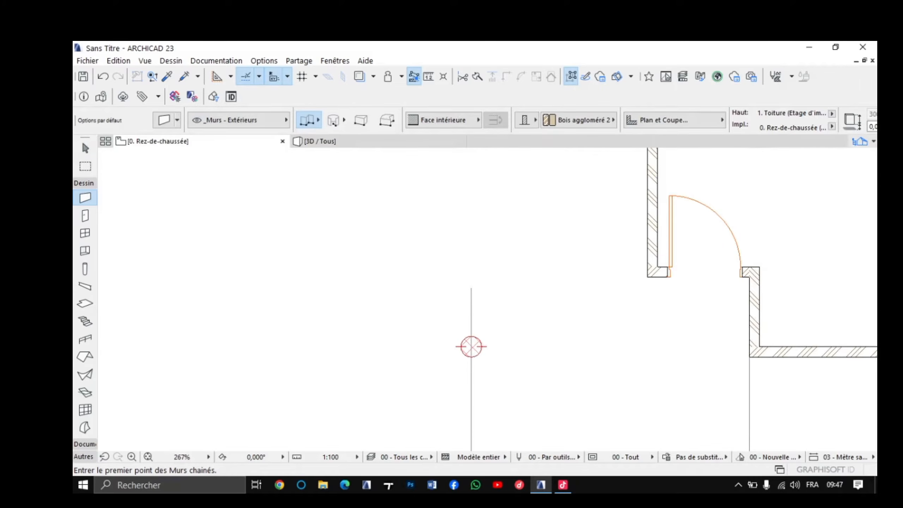
scroll(619, 279, "up", 3)
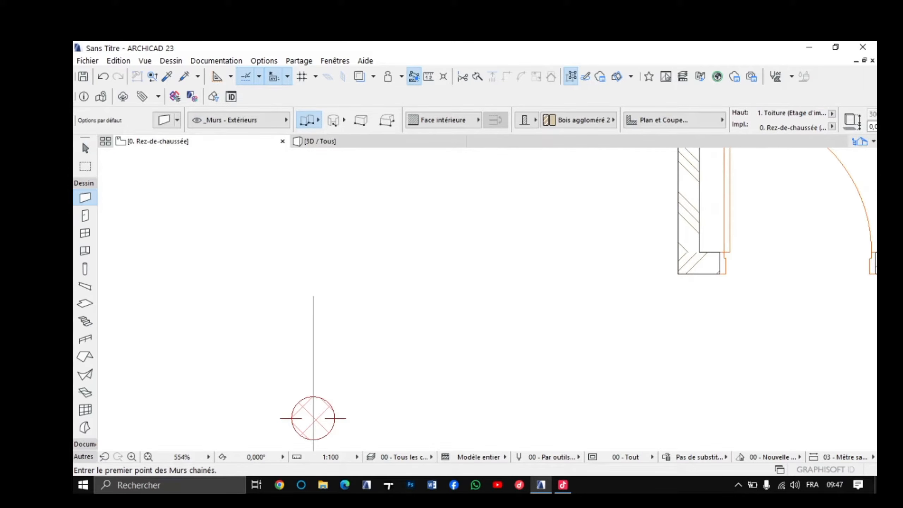
left_click(678, 274)
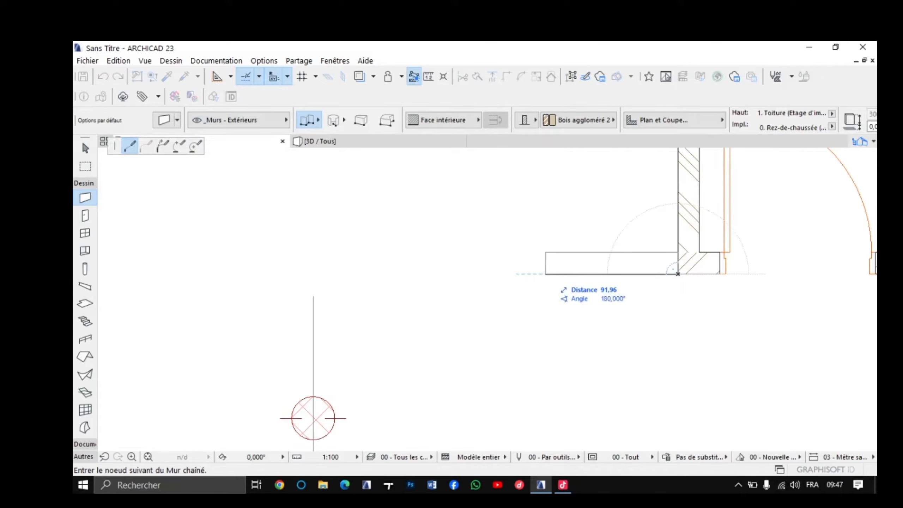
scroll(569, 254, "down", 2)
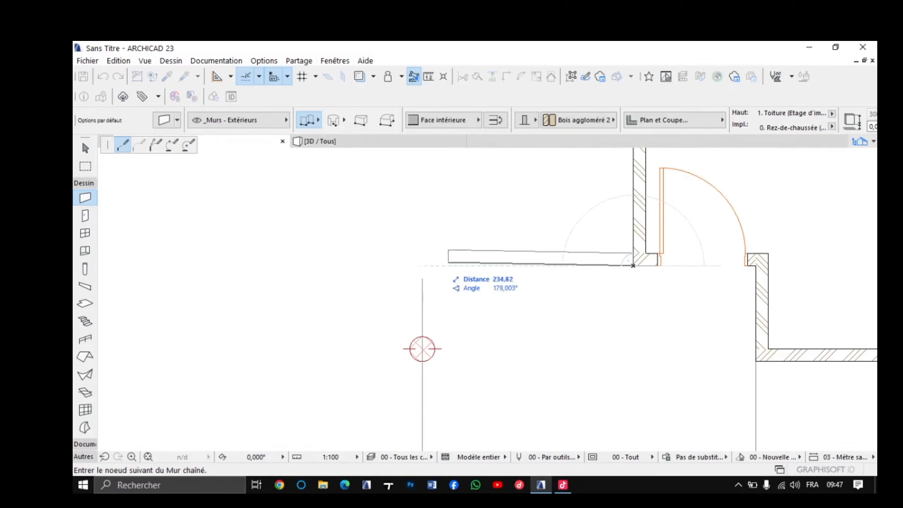
type("300")
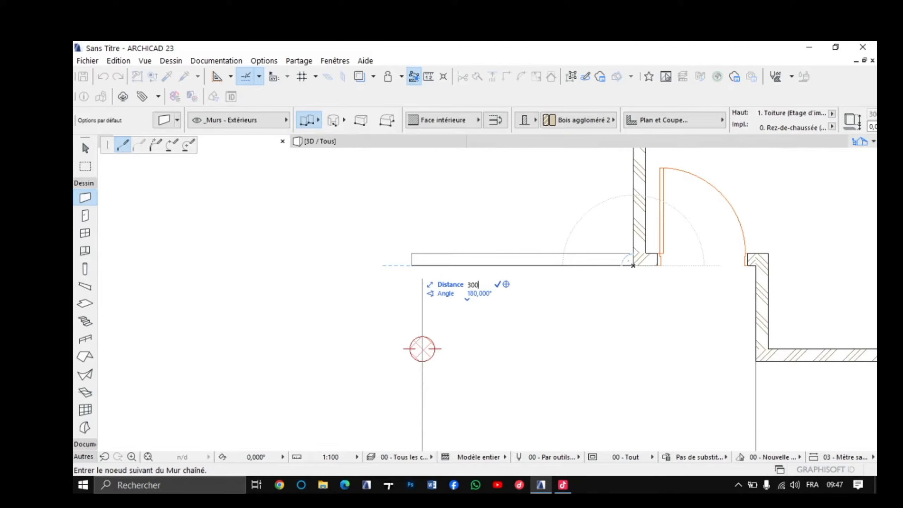
key("Return")
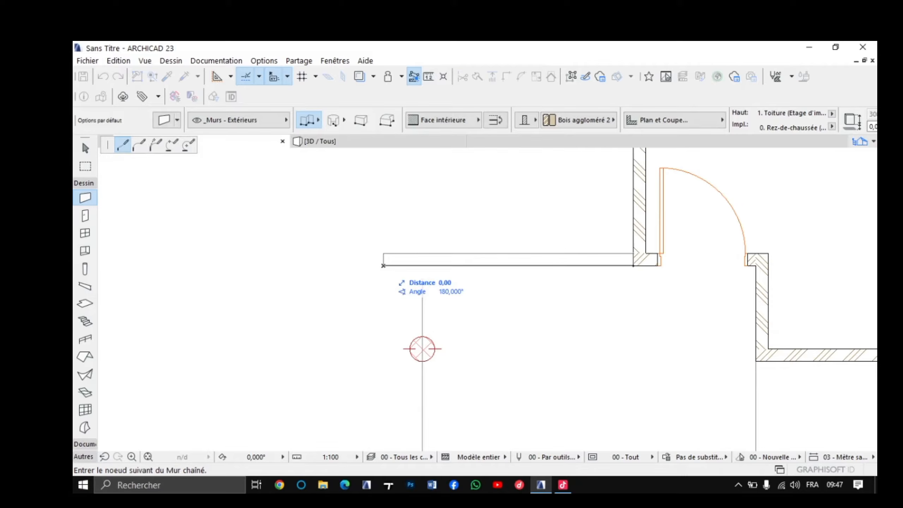
Step: Finish the horizontal wall left of the door and measure the length of its upper face up to the vertical wall
right_click(422, 349)
left_click(419, 364)
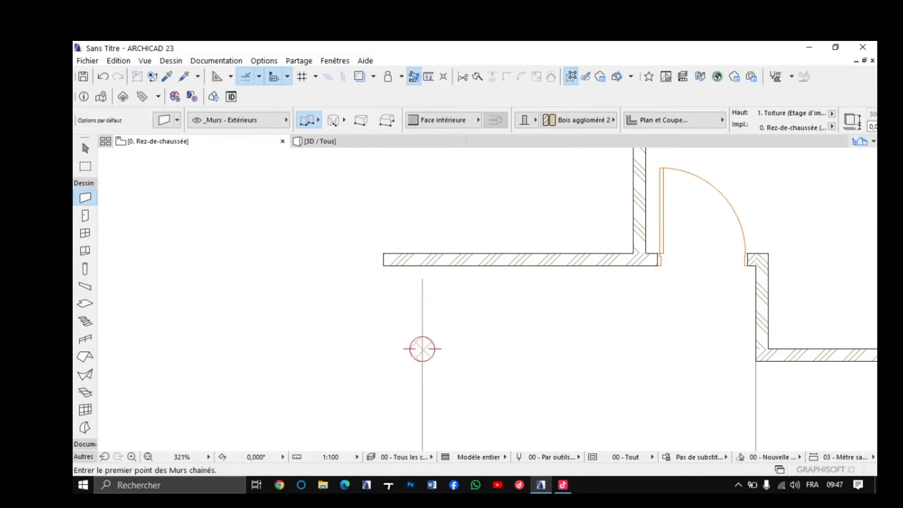
key("m")
scroll(662, 265, "up", 2)
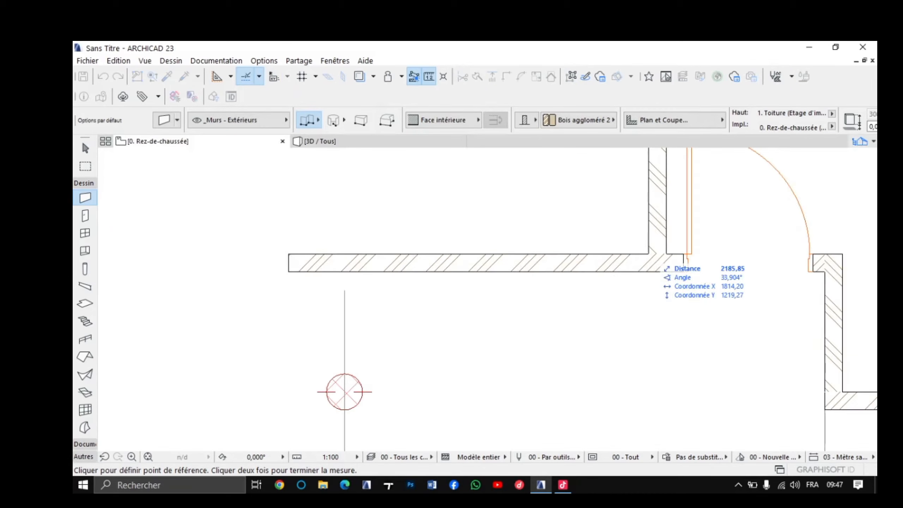
left_click(648, 253)
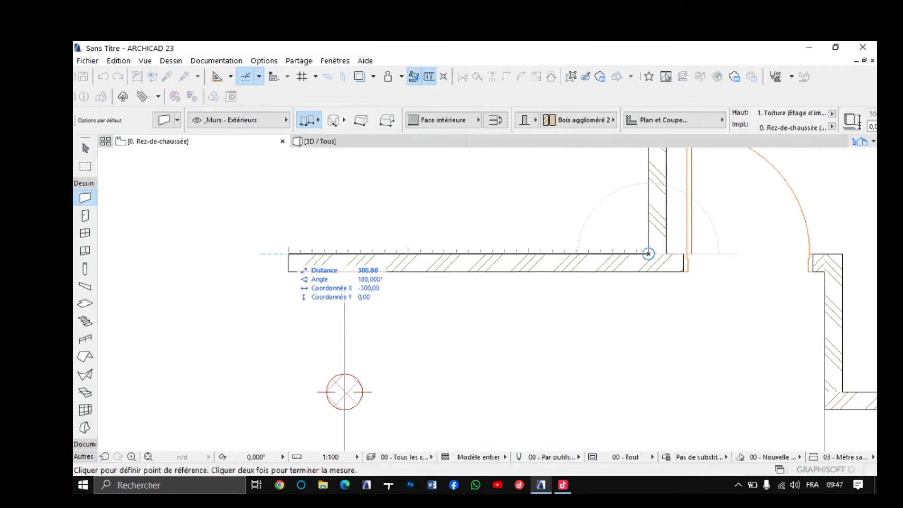
left_click(288, 254)
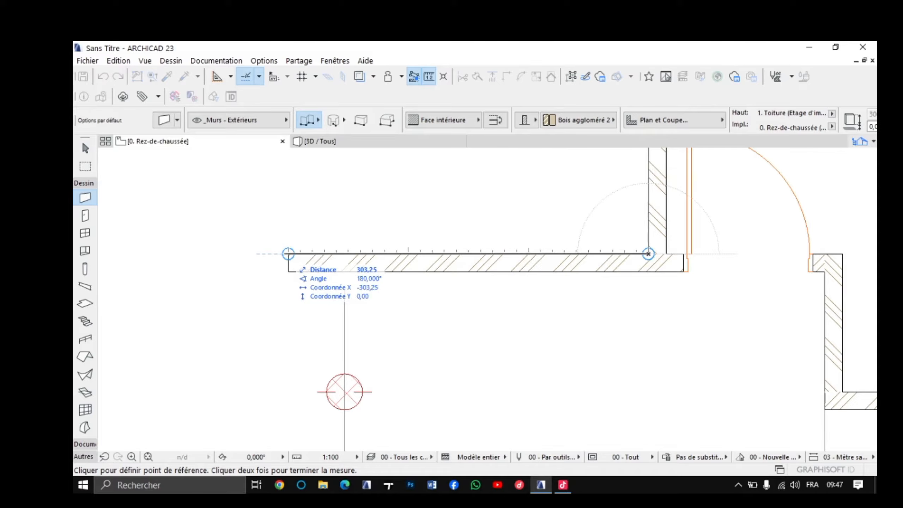
key("Escape")
scroll(294, 253, "down", 3)
middle_click_drag(323, 332, 349, 367)
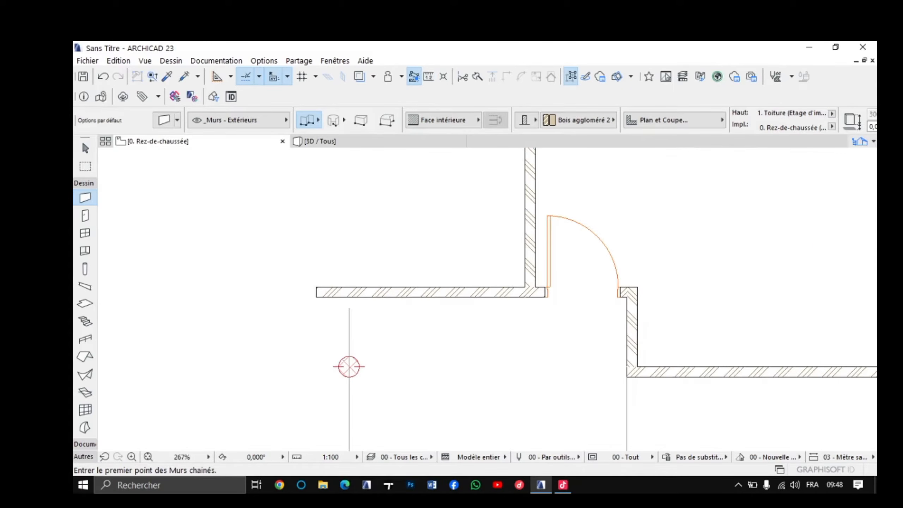
Step: Draw a vertical wall 400 long at 90° up from the horizontal wall's free end, with its reference line switched to Face extérieure
scroll(349, 366, "up", 1)
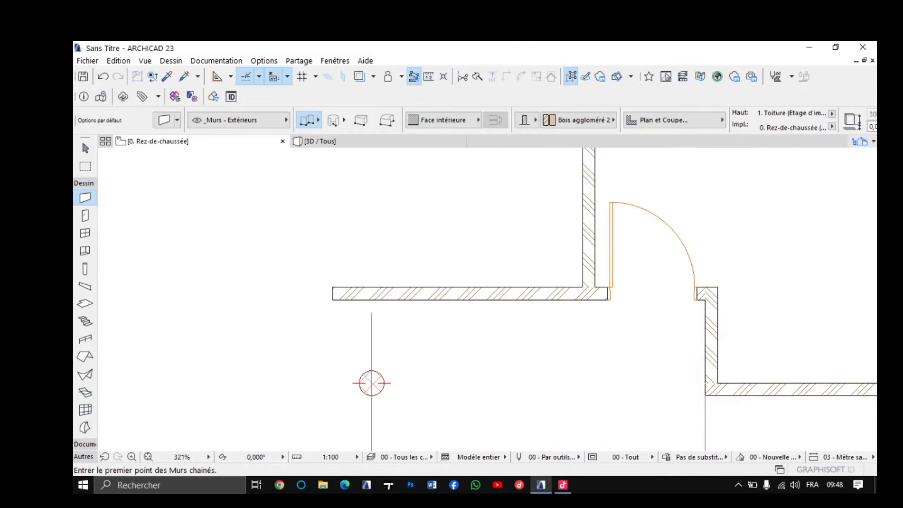
scroll(371, 383, "up", 3)
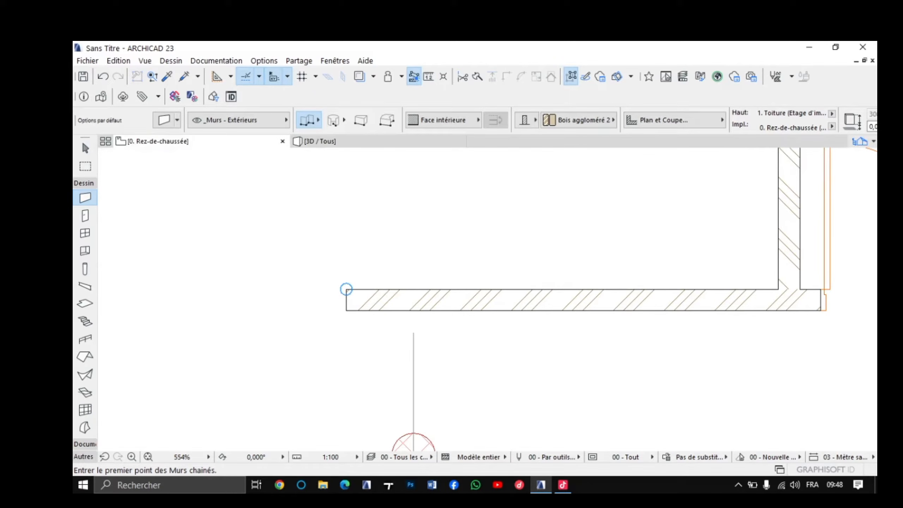
left_click(346, 289)
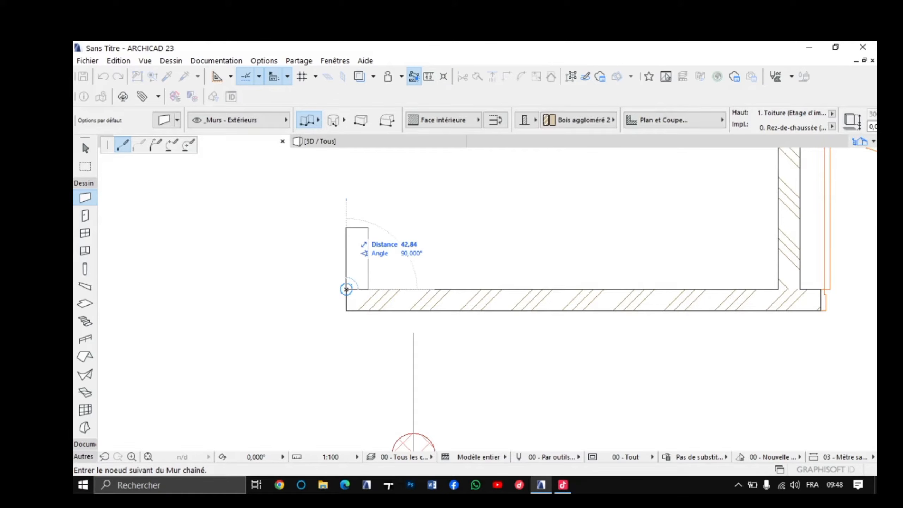
key("c")
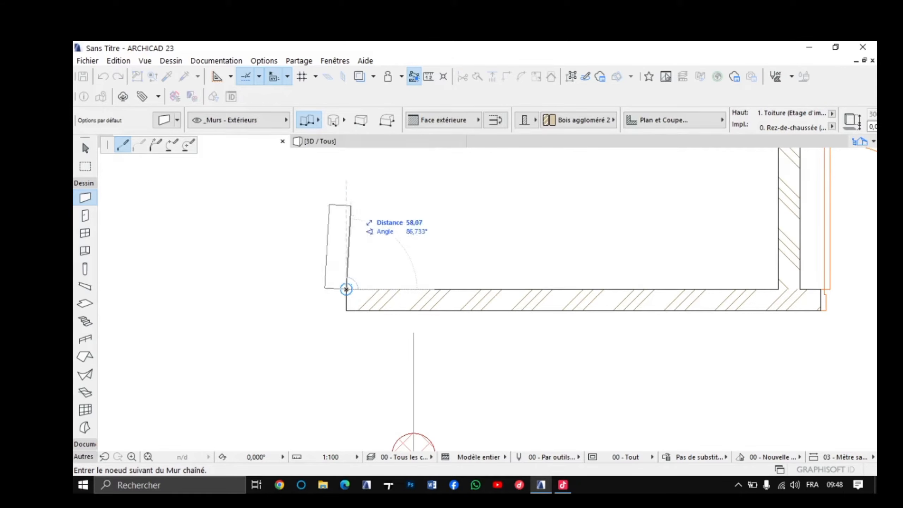
middle_click_drag(347, 205, 358, 298)
scroll(361, 223, "down", 7)
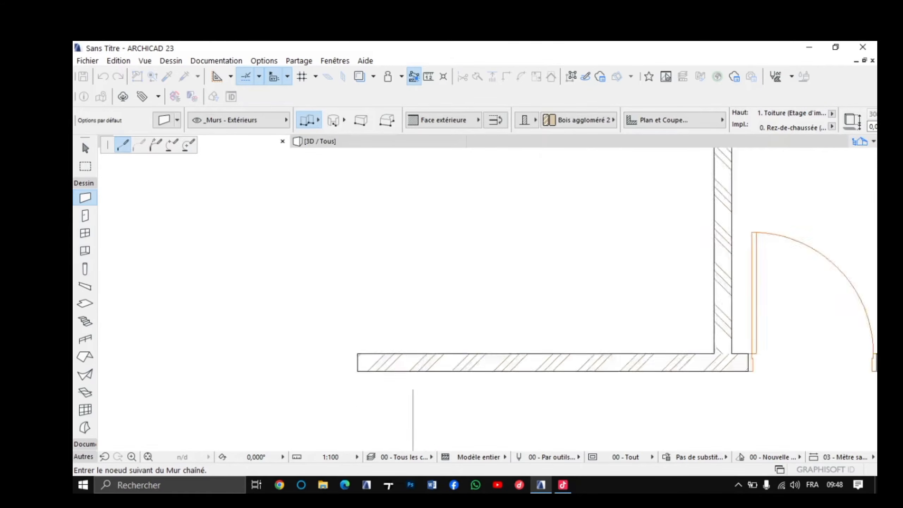
middle_click_drag(361, 173, 361, 247)
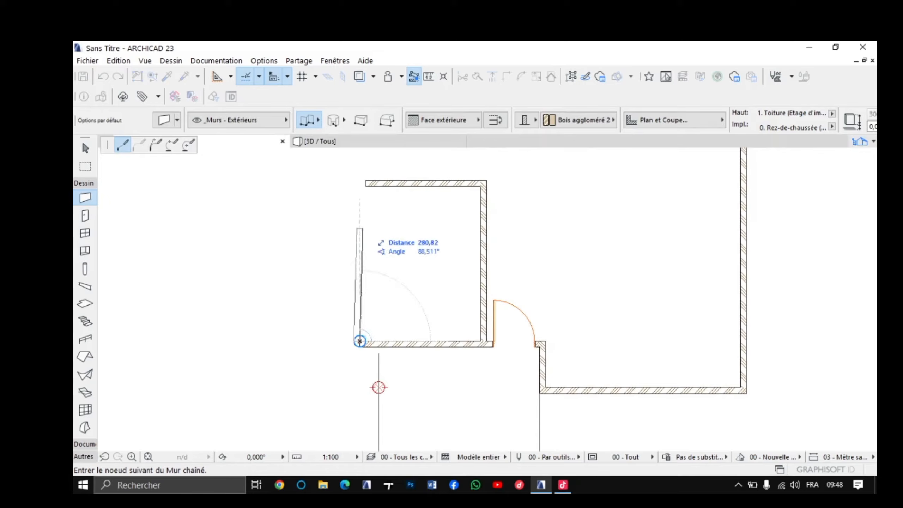
key("Tab")
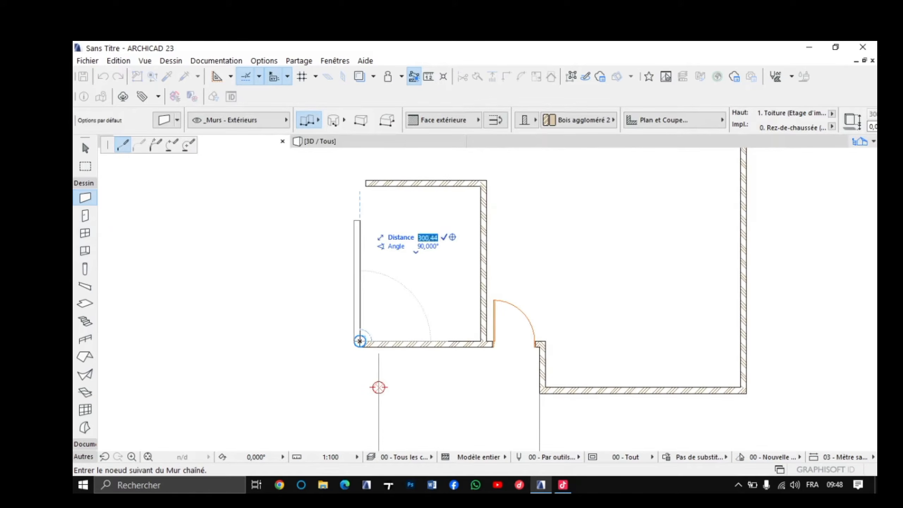
type("400")
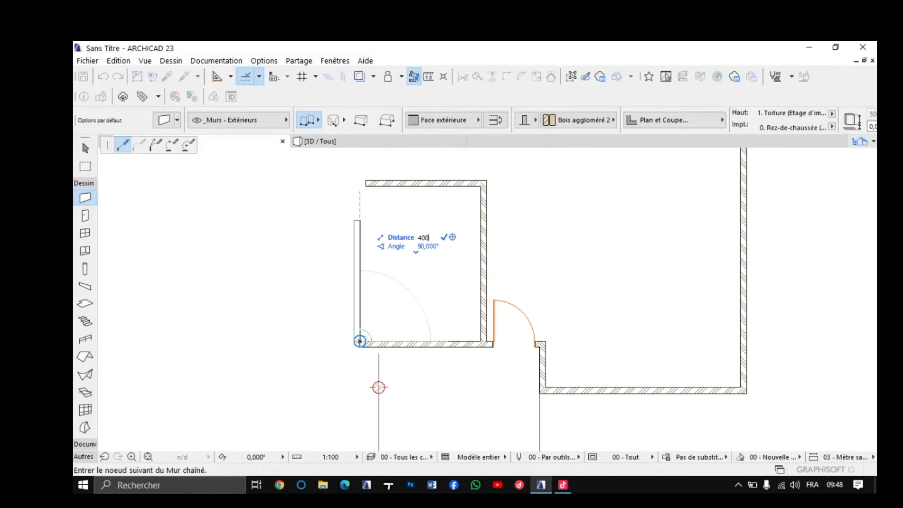
key("Return")
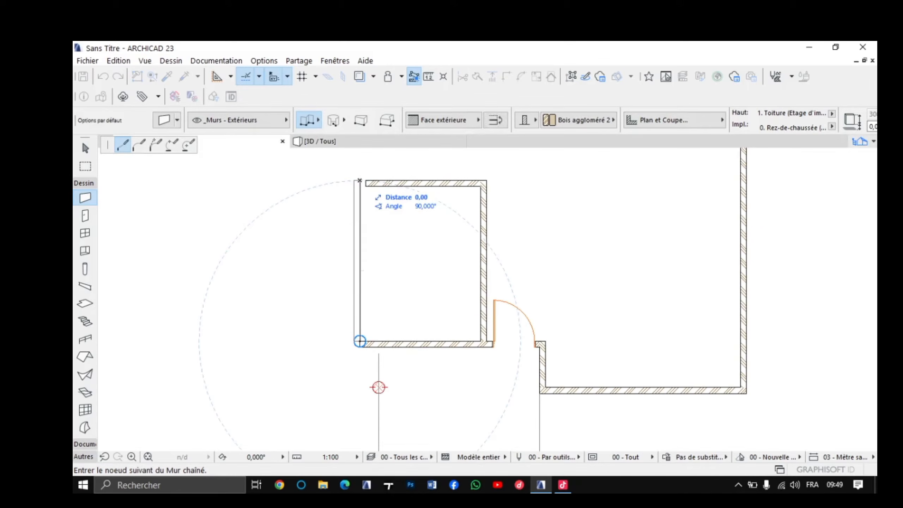
right_click(359, 180)
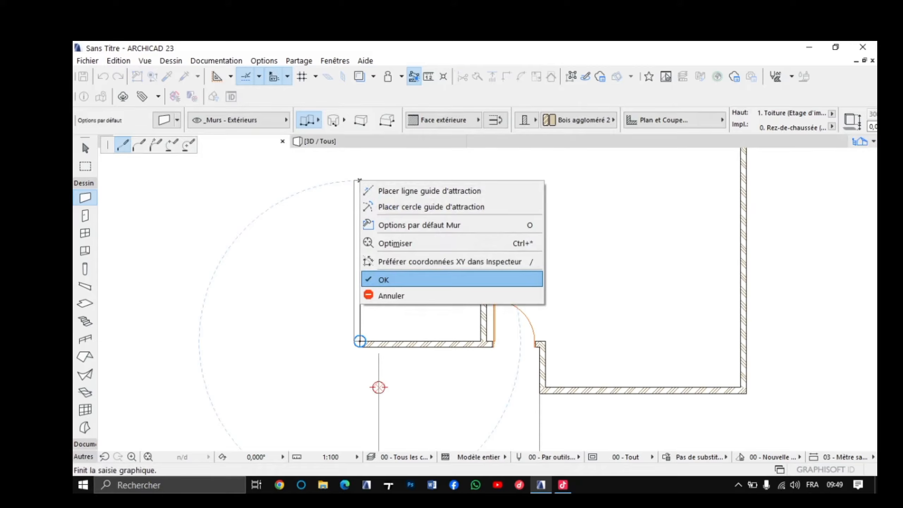
left_click(384, 280)
Step: Remove the upper horizontal wall that stops short of the new vertical wall
scroll(372, 181, "up", 5)
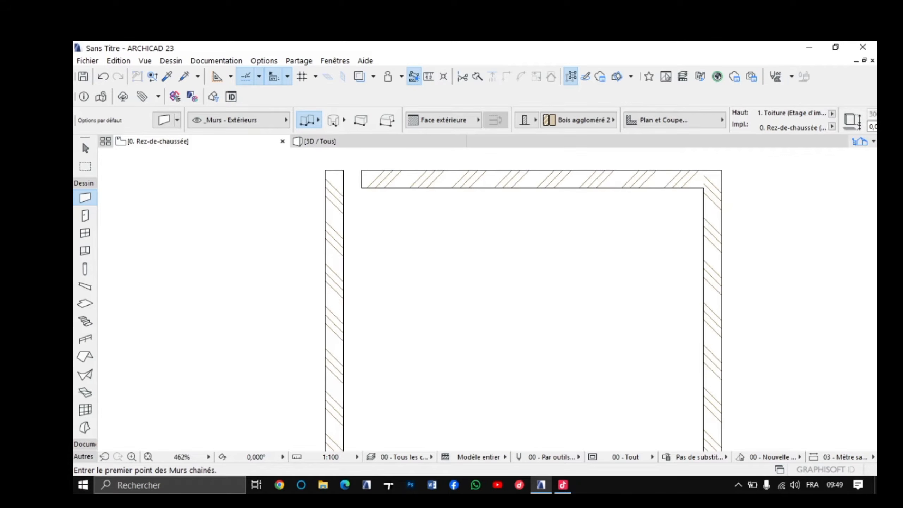
key("ctrl+z")
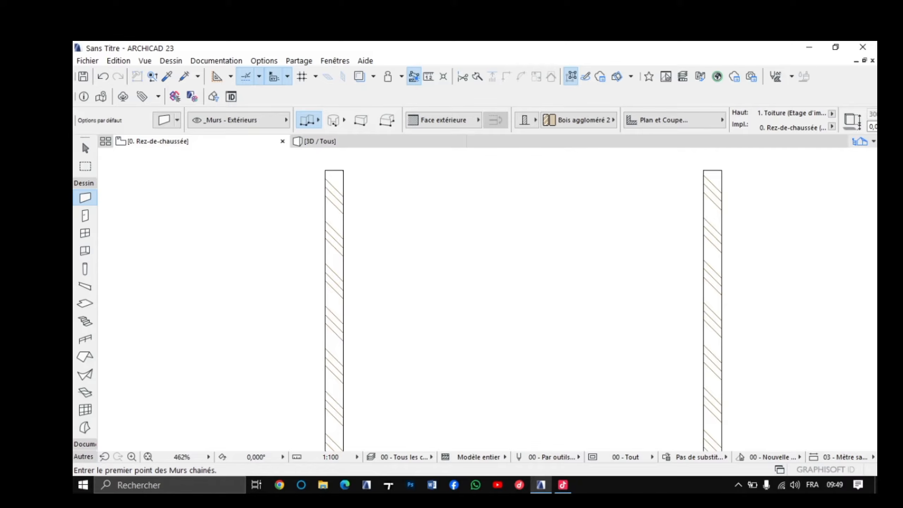
scroll(538, 387, "down", 2)
scroll(534, 321, "down", 2)
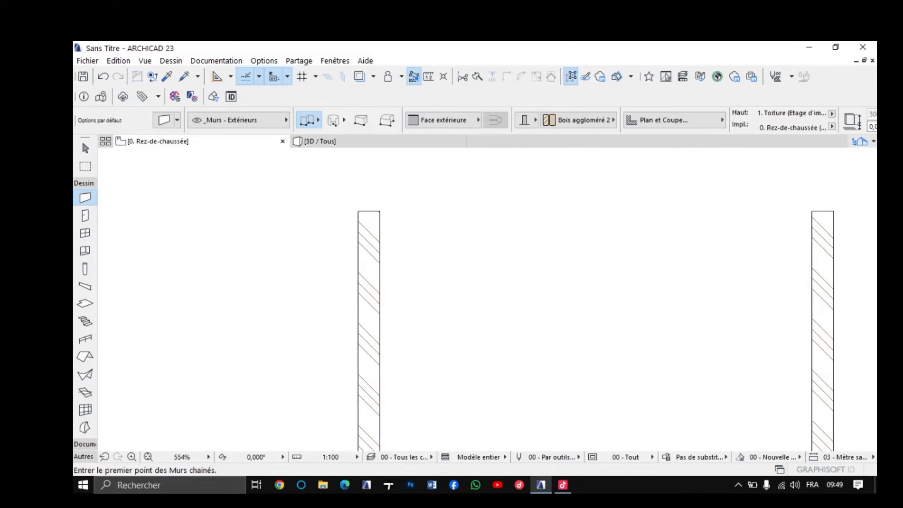
Step: Draw a horizontal exterior wall from the outer top corner of the left vertical wall to the inner top corner of the right one
scroll(536, 170, "up", 8)
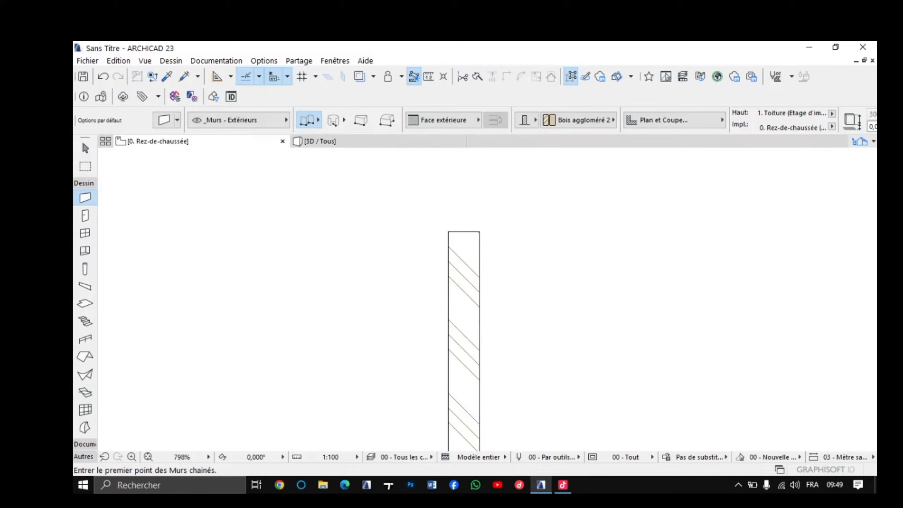
left_click(449, 232)
scroll(626, 238, "down", 3)
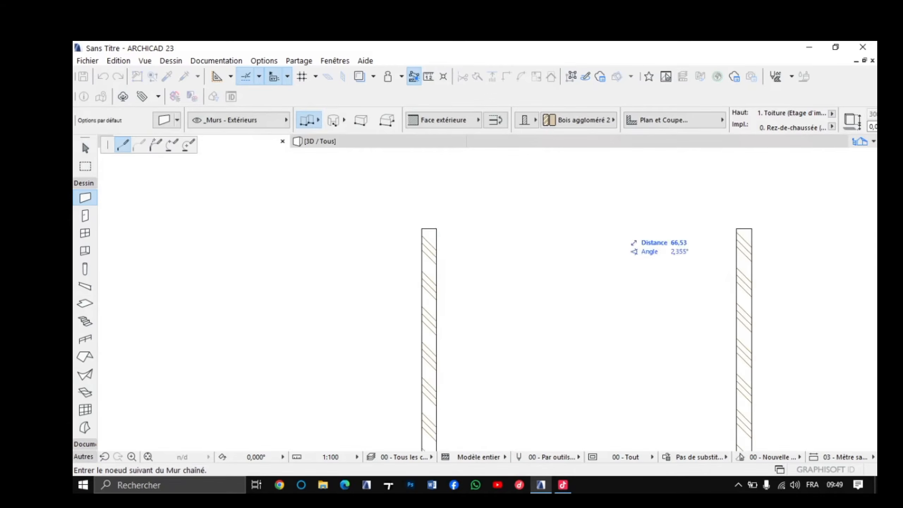
double_click(737, 228)
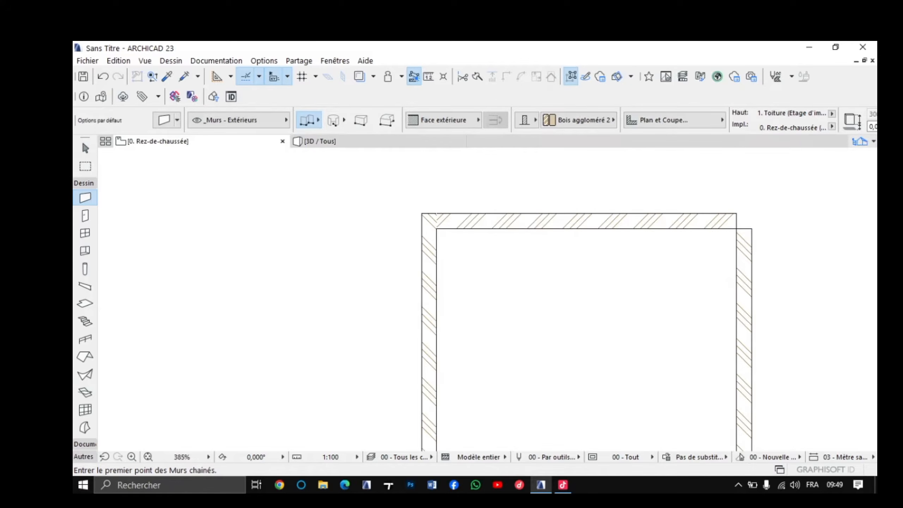
Step: Join the upper horizontal wall and the right vertical wall into a closed corner with the Intersection command
scroll(626, 240, "up", 2)
middle_click_drag(626, 240, 352, 282)
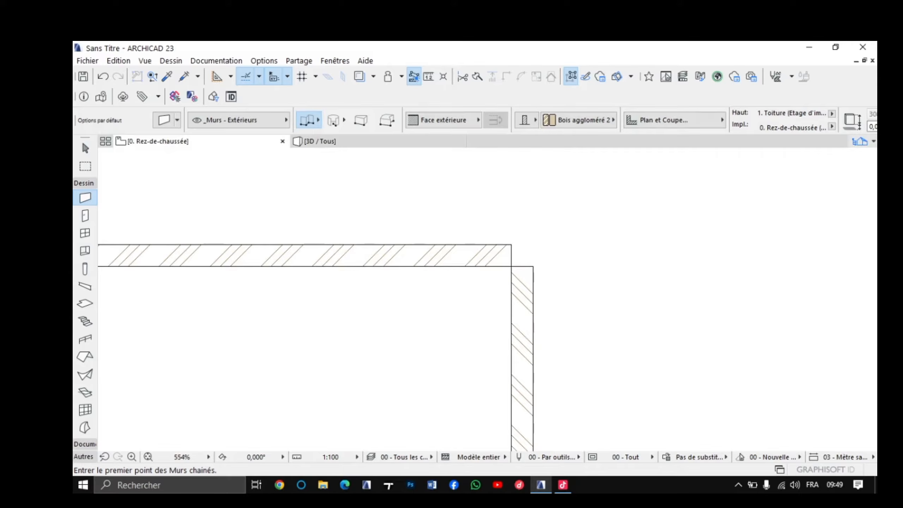
left_click(510, 257, "shift")
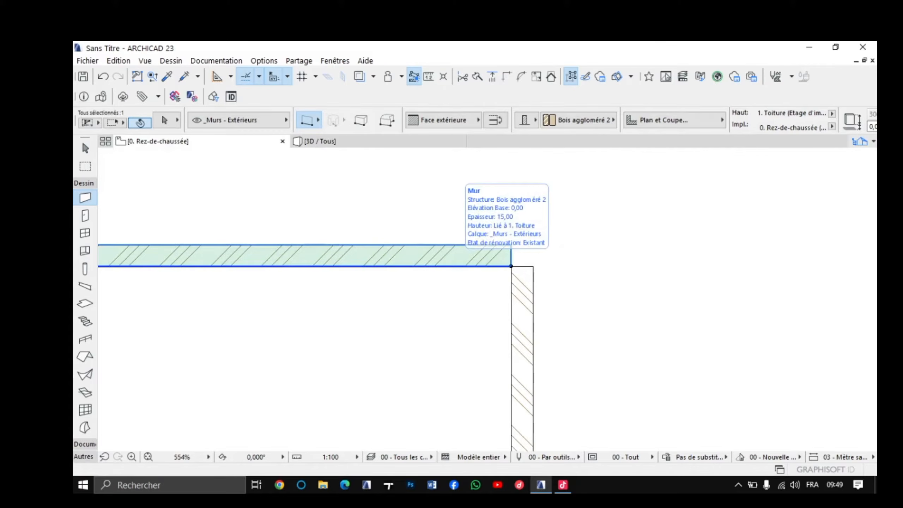
left_click(533, 266, "shift")
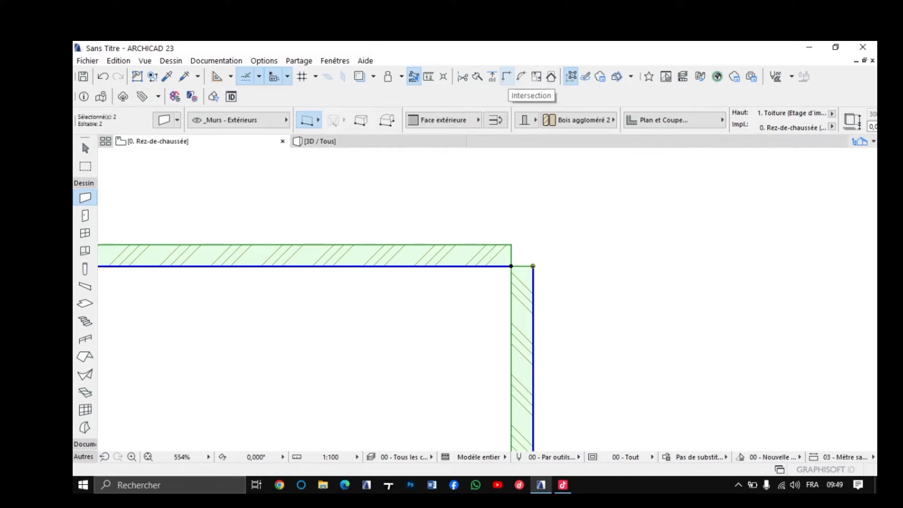
left_click(506, 76)
key("Escape")
scroll(561, 308, "down", 8)
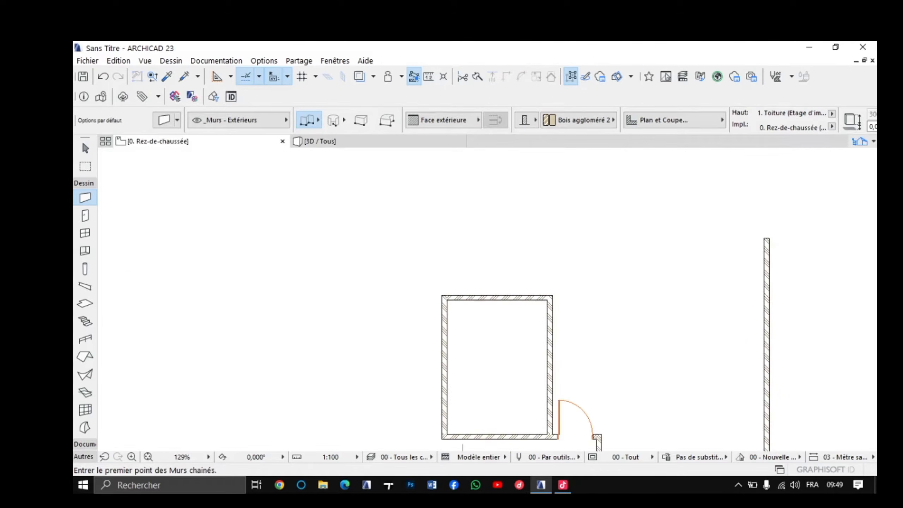
middle_click_drag(462, 450, 455, 413)
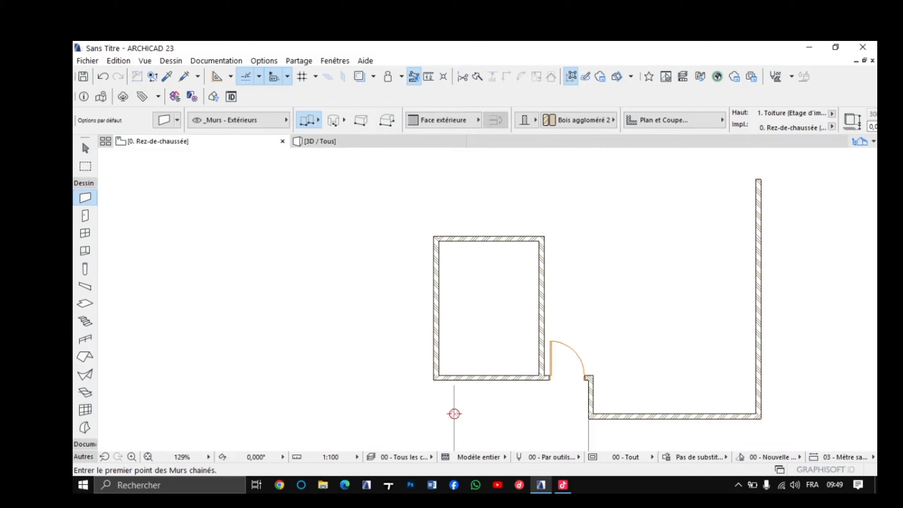
scroll(488, 286, "up", 2)
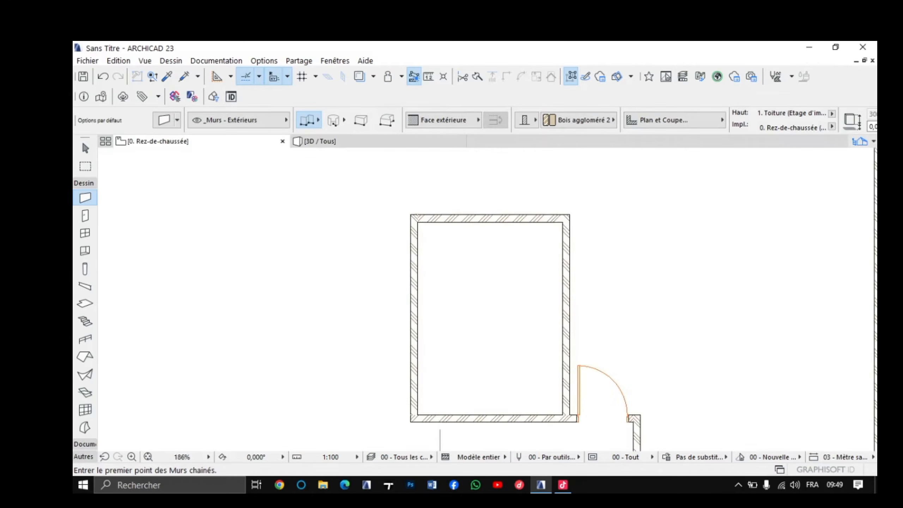
scroll(489, 287, "down", 2)
middle_click_drag(488, 286, 468, 266)
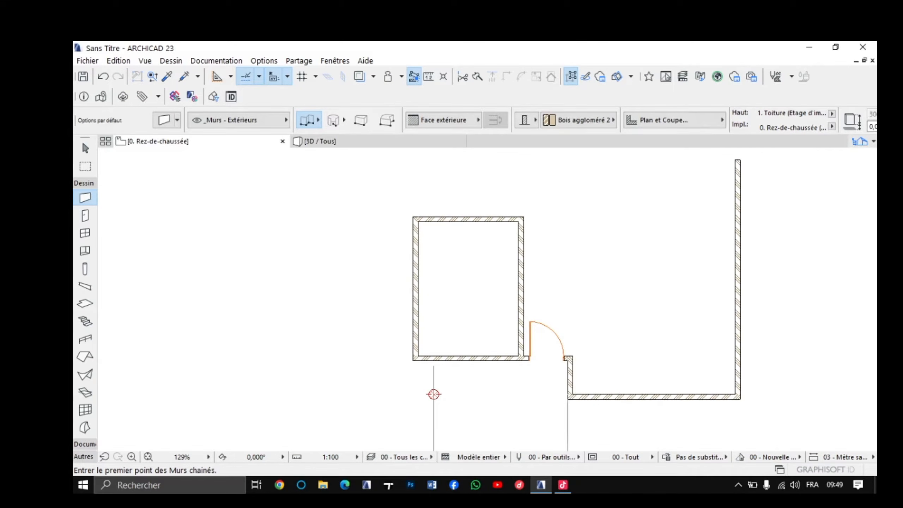
Step: Measure the inside length of the closed room's upper wall between its two inner corners
scroll(434, 394, "up", 4)
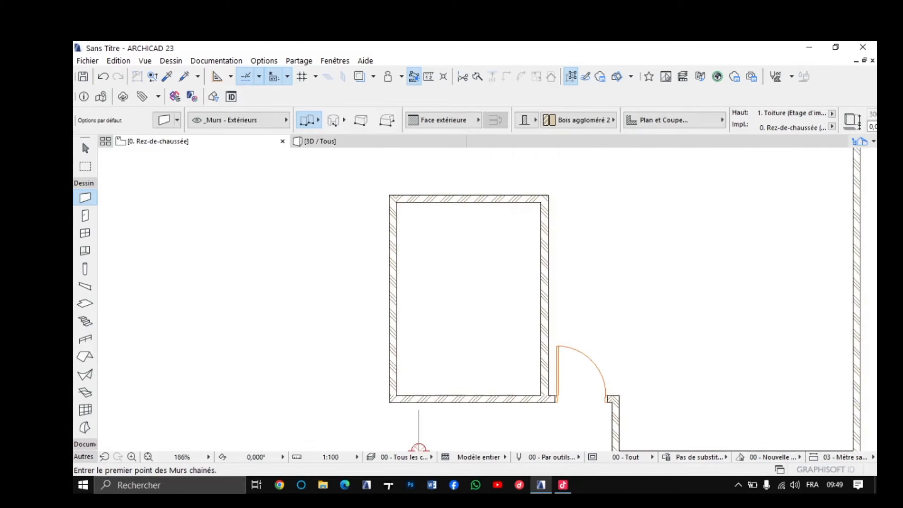
middle_click_drag(434, 394, 409, 395)
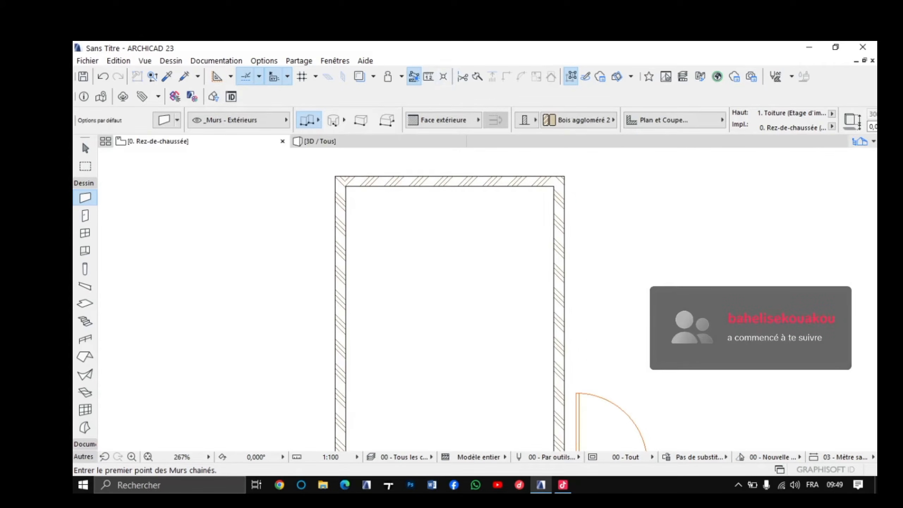
key("m")
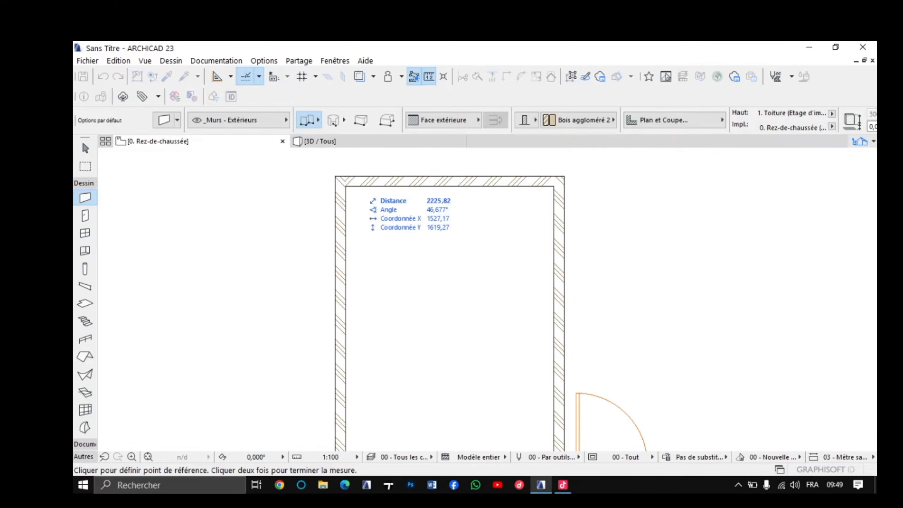
left_click(346, 186)
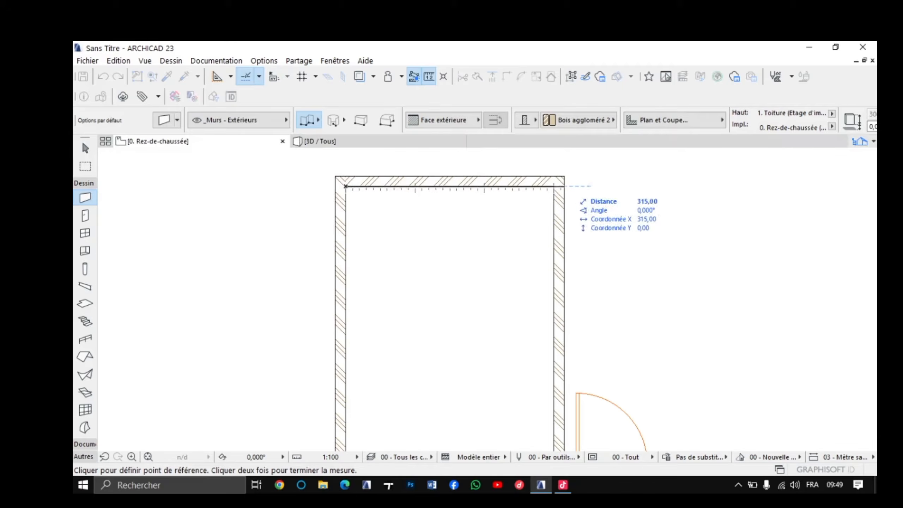
left_click(553, 186)
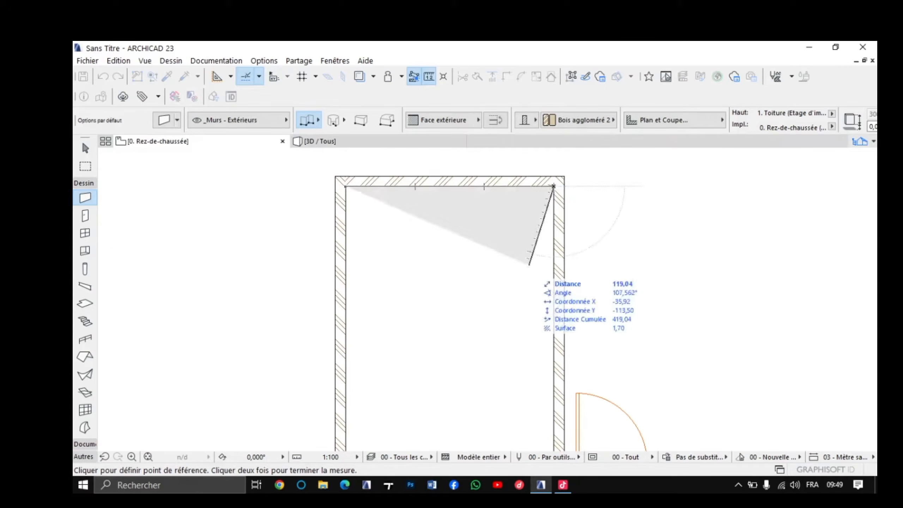
Step: Continue the measurement along the inner faces of the room's right and lower walls to check its depth and area
scroll(527, 273, "down", 2)
middle_click_drag(528, 274, 535, 169)
scroll(545, 265, "up", 2)
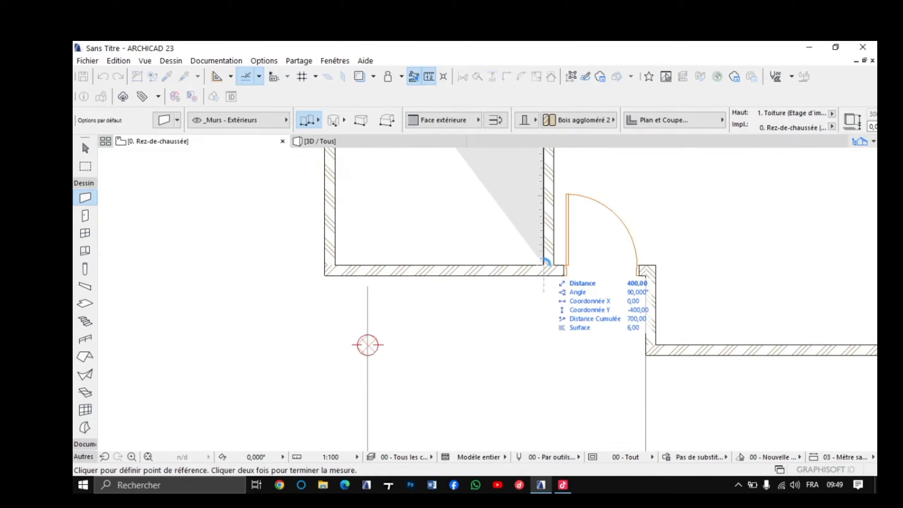
left_click(544, 265)
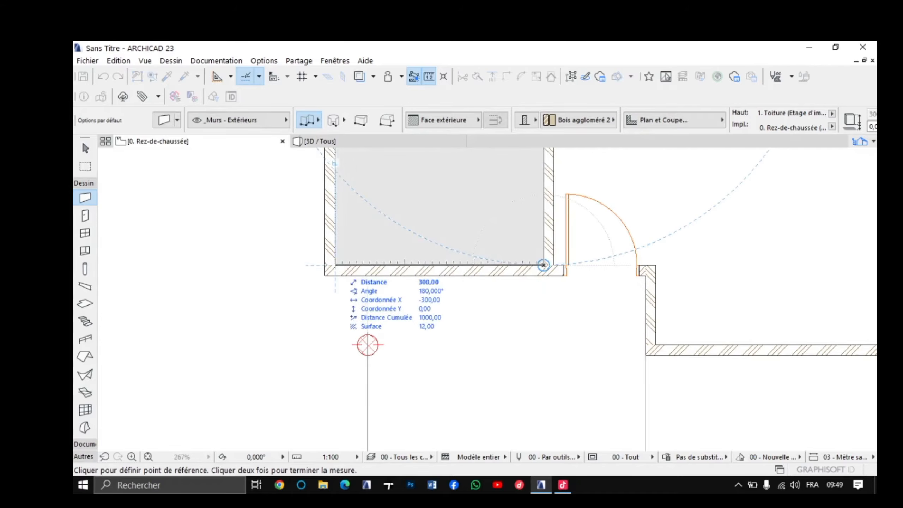
scroll(389, 399, "up", 3)
scroll(335, 265, "up", 2)
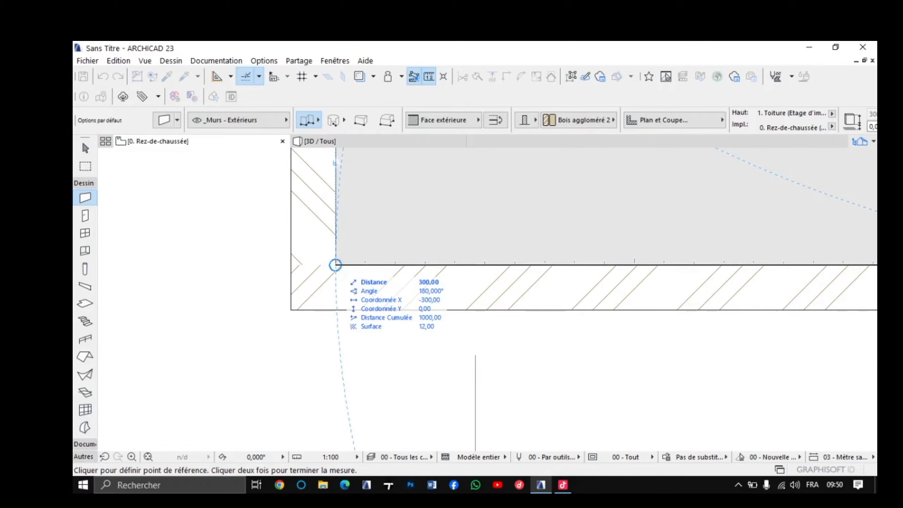
scroll(335, 265, "up", 1)
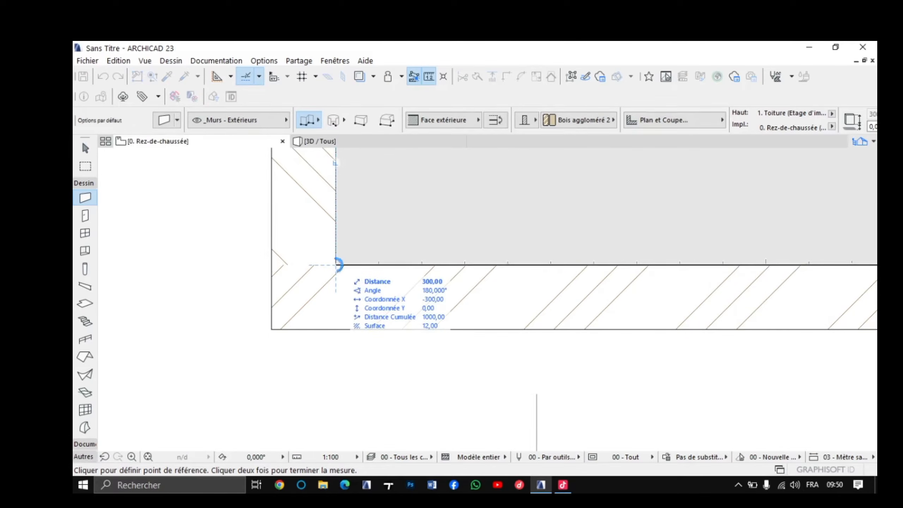
key("Escape")
scroll(355, 260, "down", 2)
scroll(390, 242, "down", 8)
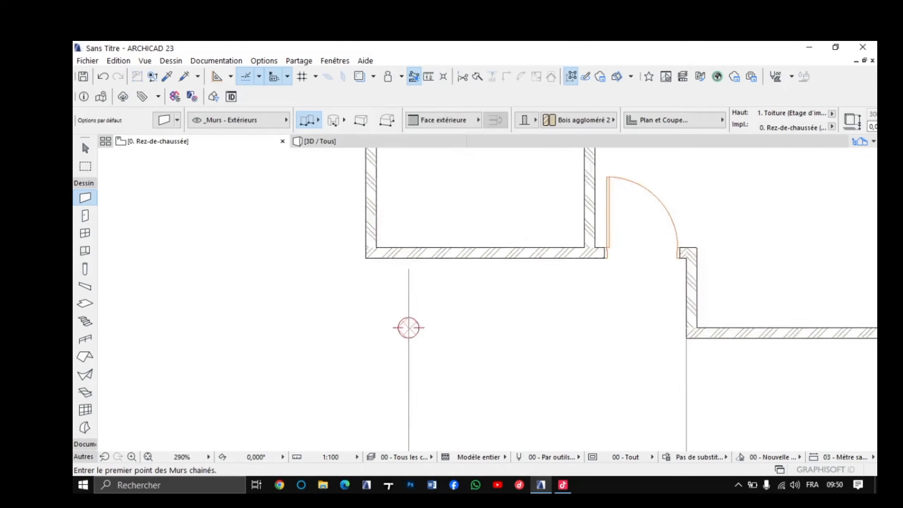
middle_click_drag(390, 242, 333, 386)
middle_click_drag(341, 270, 327, 381)
scroll(409, 259, "up", 2)
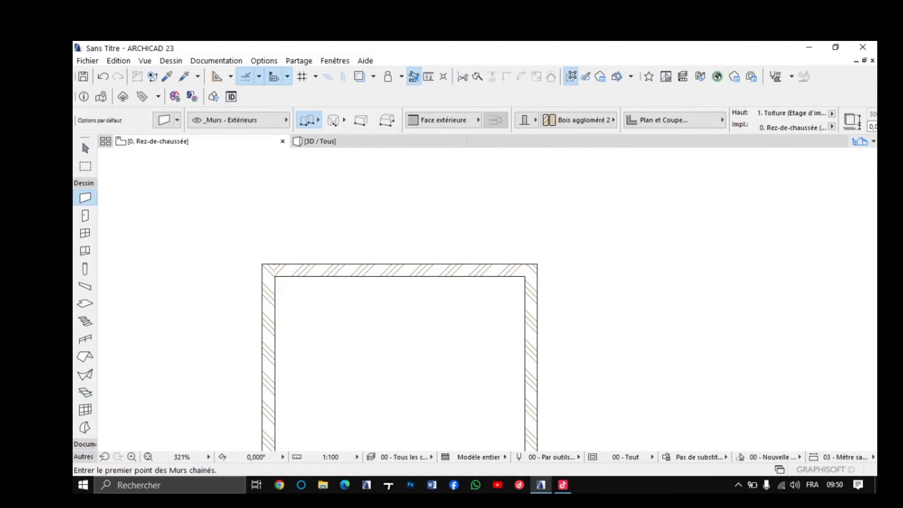
scroll(413, 273, "up", 3)
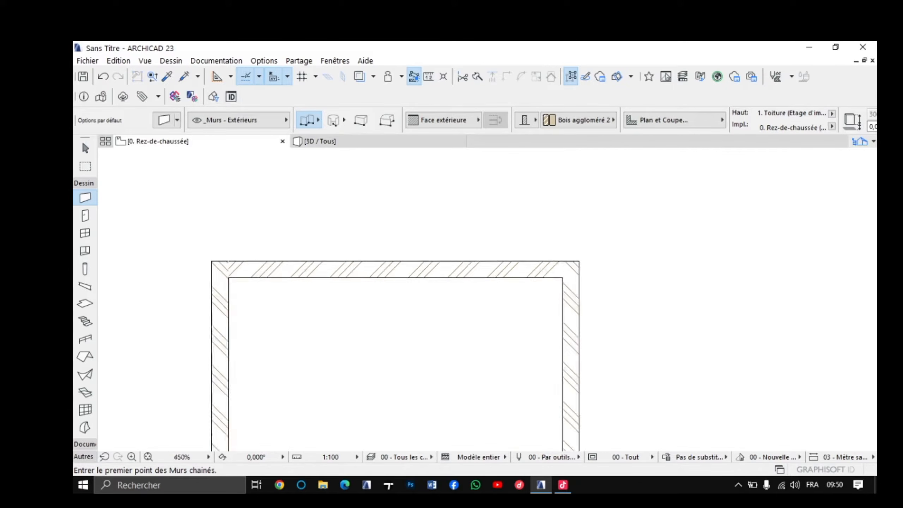
scroll(433, 356, "down", 8)
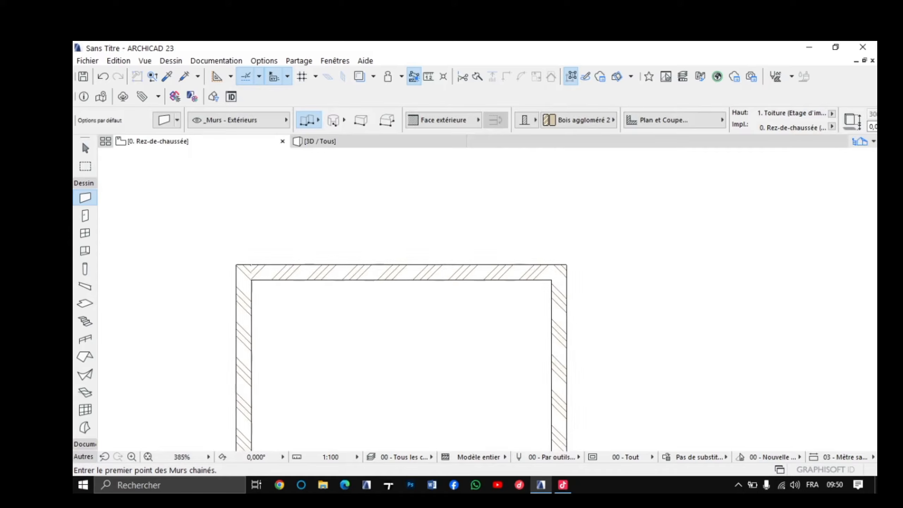
scroll(420, 412, "down", 2)
scroll(427, 445, "up", 5)
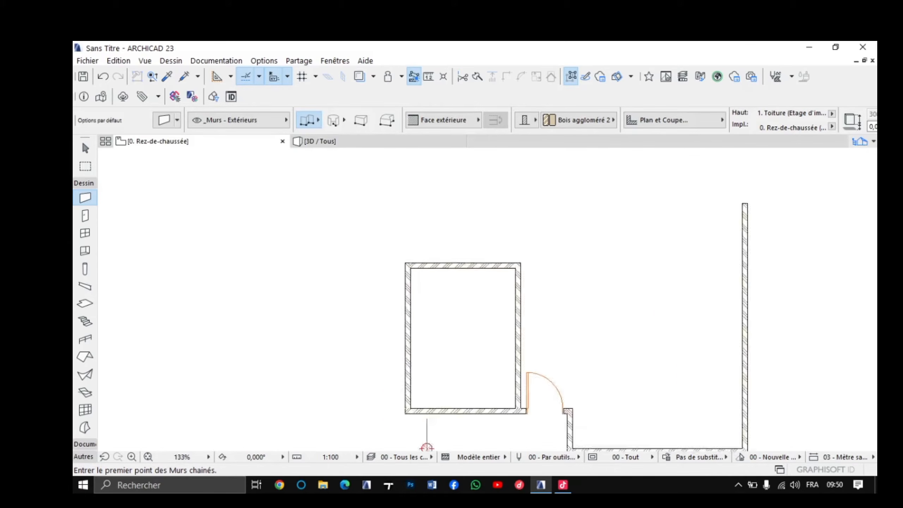
scroll(249, 306, "down", 2)
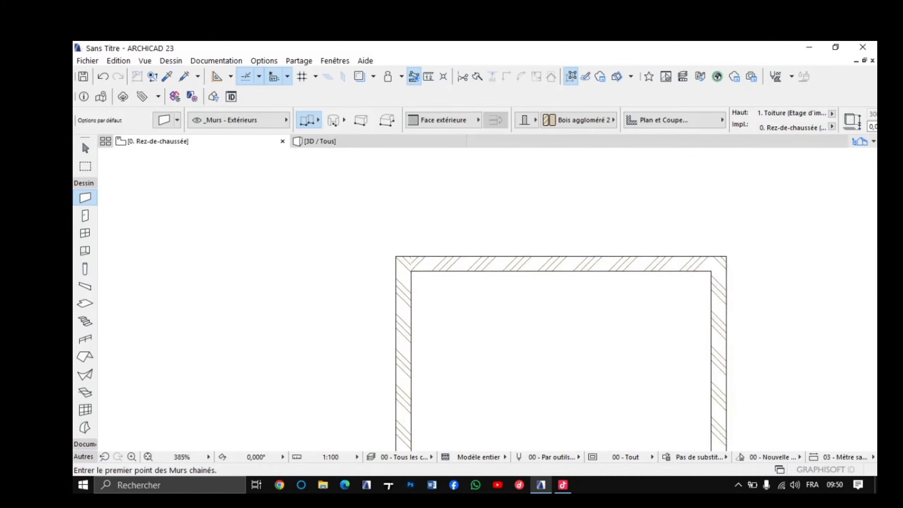
scroll(366, 299, "up", 3)
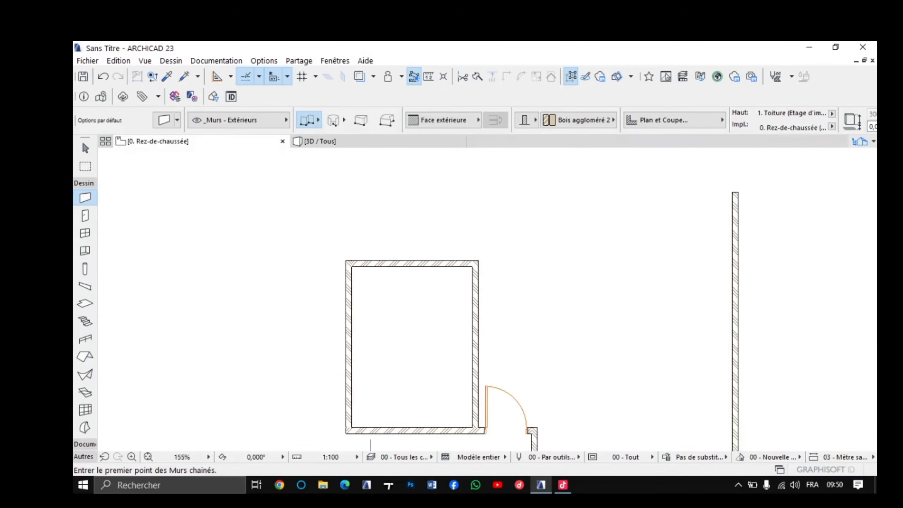
Step: Begin a vertical exterior wall upward from the room's outer upper-left corner, with its reference line switched to Face intérieure
scroll(342, 263, "up", 4)
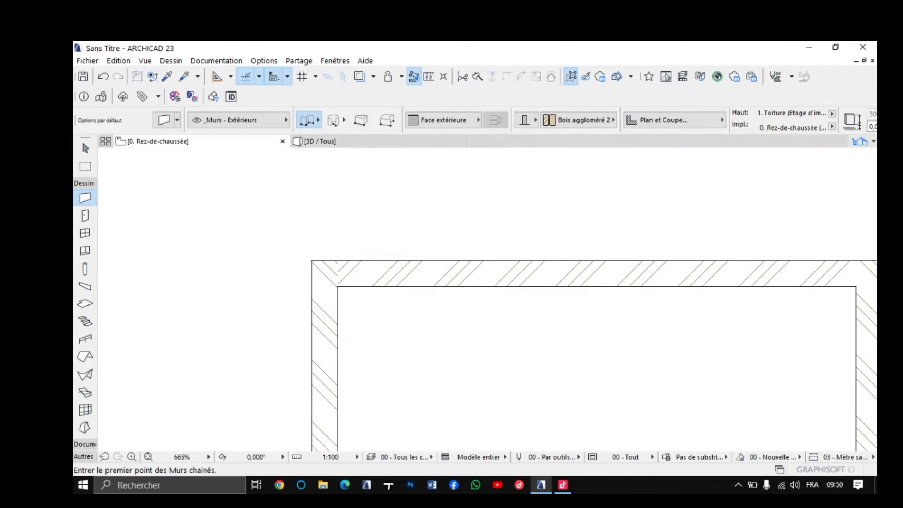
left_click(311, 260)
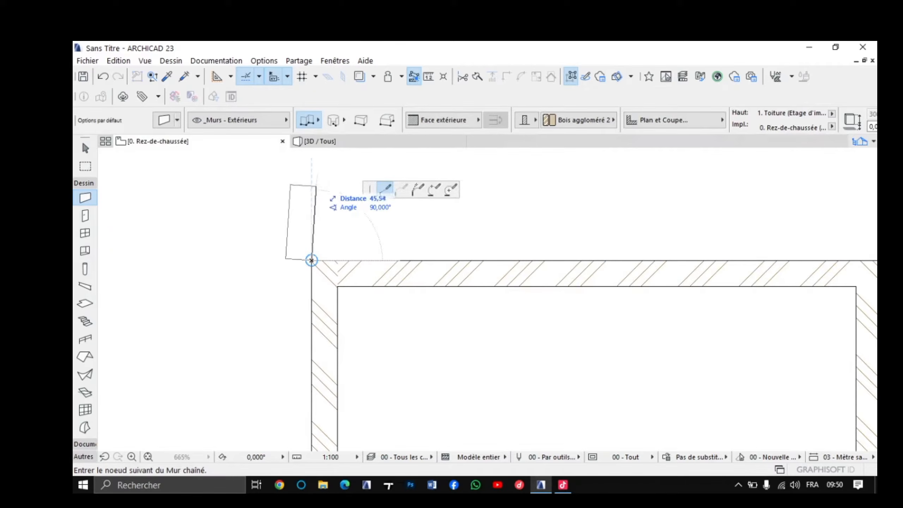
key("c")
key("c")
scroll(318, 365, "down", 4)
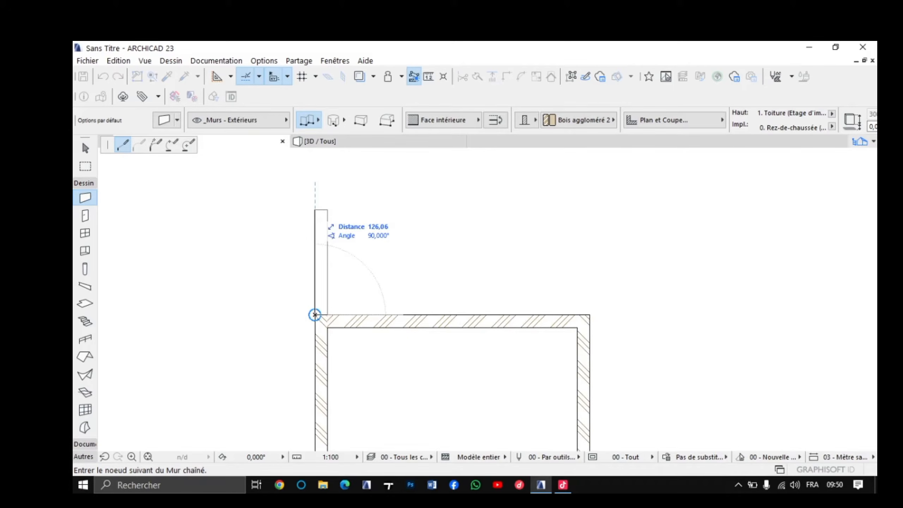
type("17")
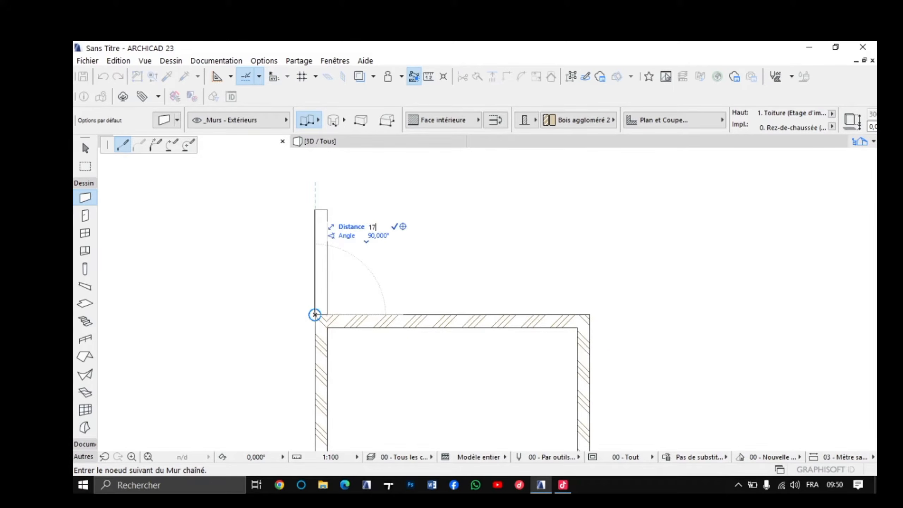
type("0")
key("Return")
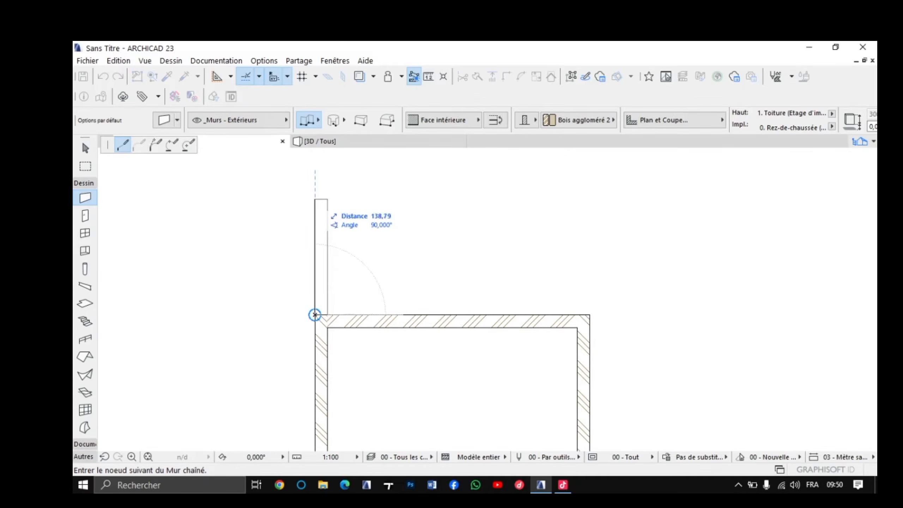
right_click(315, 198)
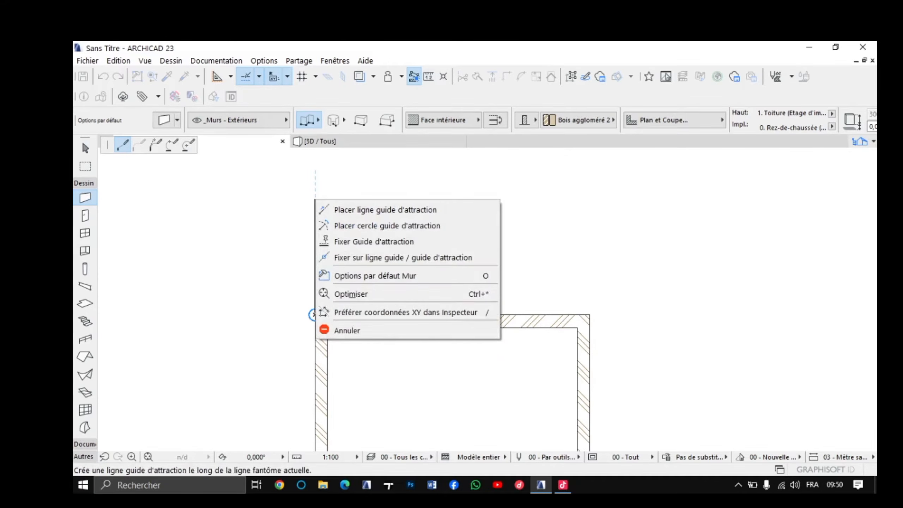
left_click(383, 186)
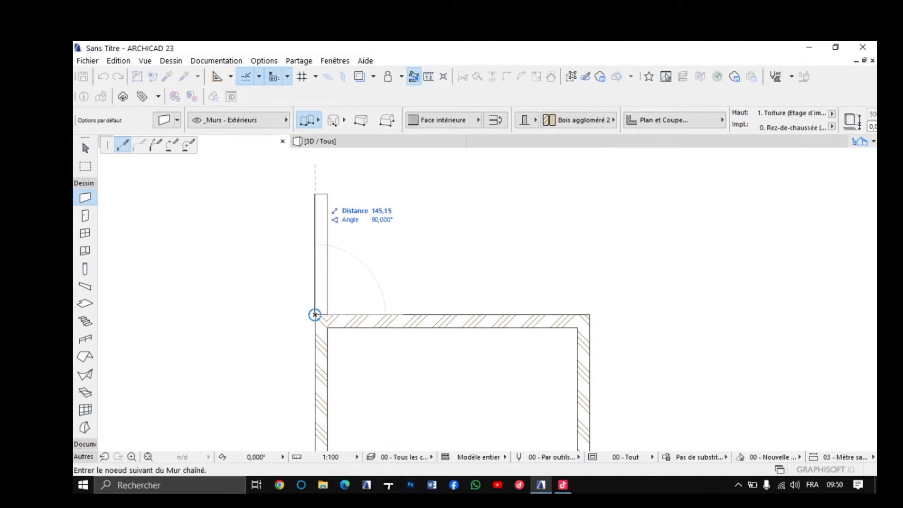
Step: Set the vertical wall's length to 170 at 90° and finish the wall
type("170")
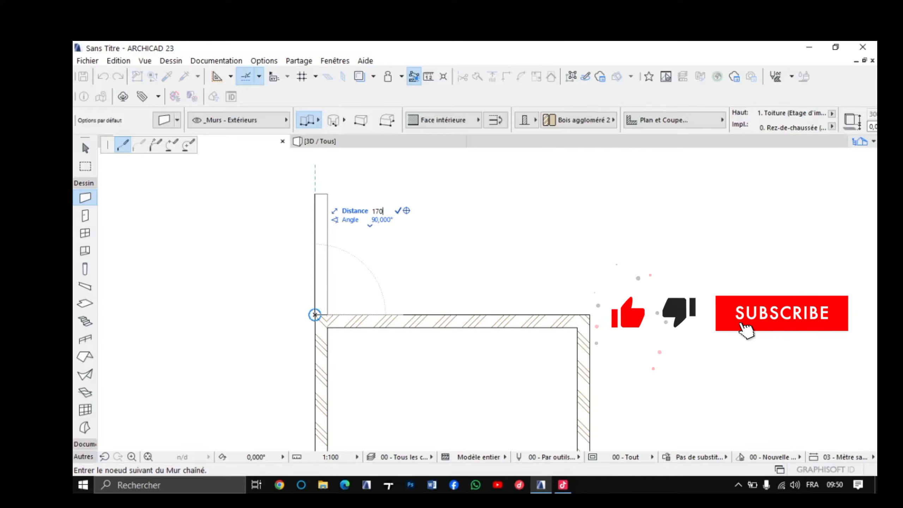
key("Return")
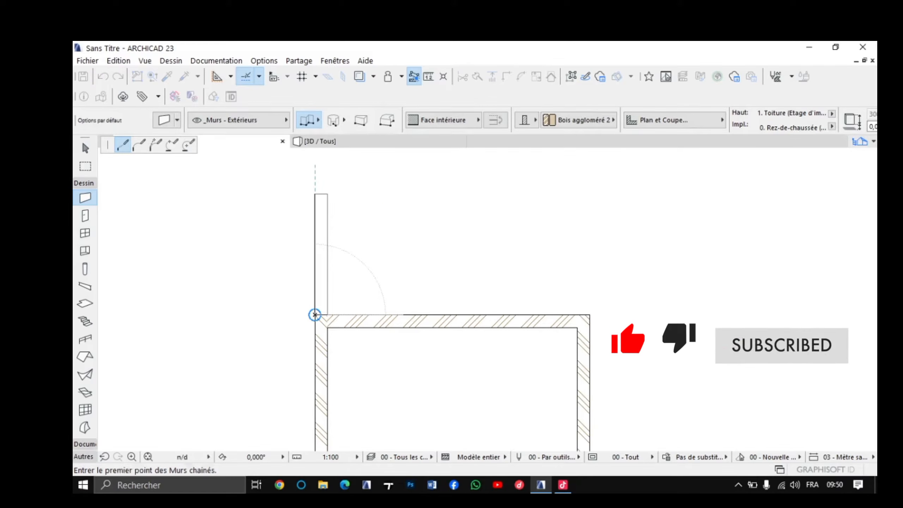
right_click(315, 173)
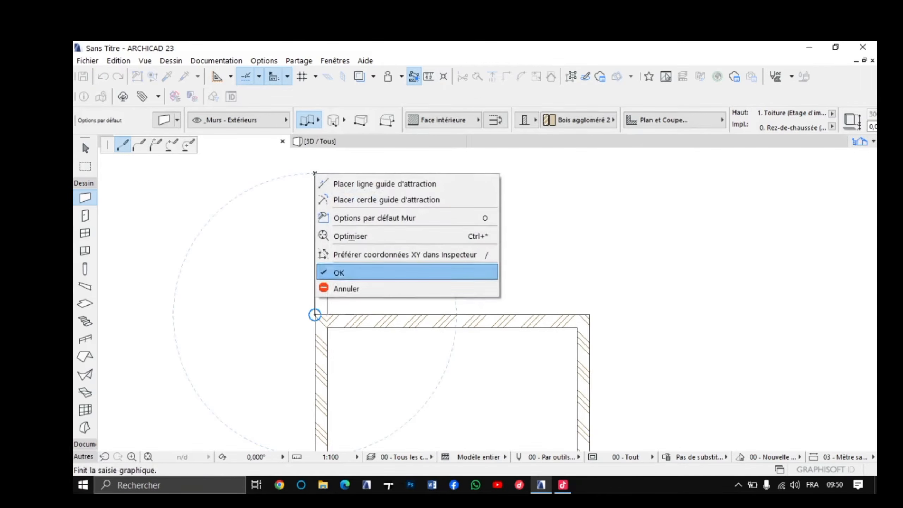
left_click(337, 268)
Step: Draw the small room's upper wall 200 long with its reference line on Face extérieure, and close it down 170 to the larger room's wall
scroll(341, 248, "down", 2)
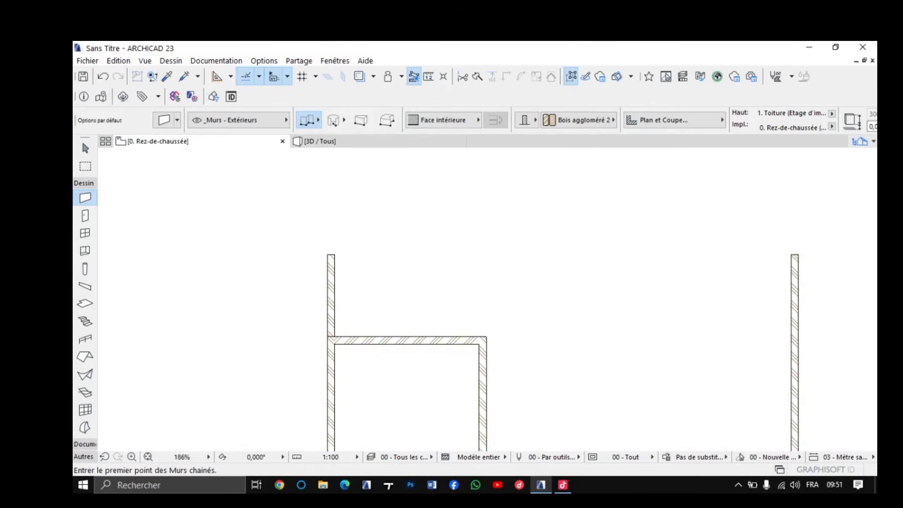
scroll(329, 200, "up", 6)
scroll(317, 199, "down", 3)
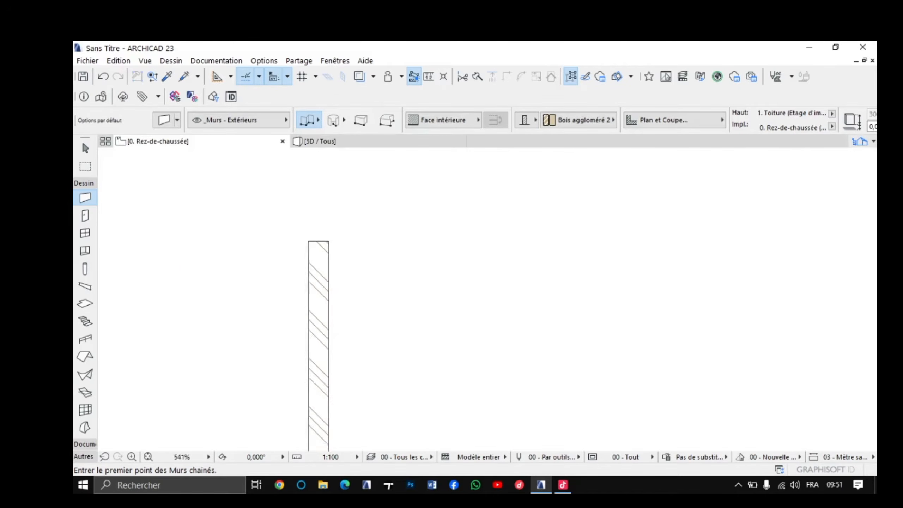
left_click(324, 224)
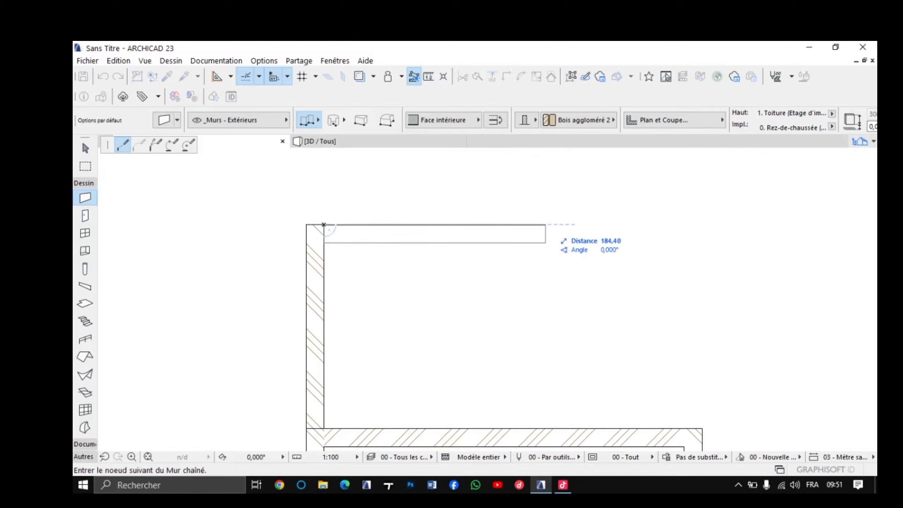
scroll(546, 225, "down", 4)
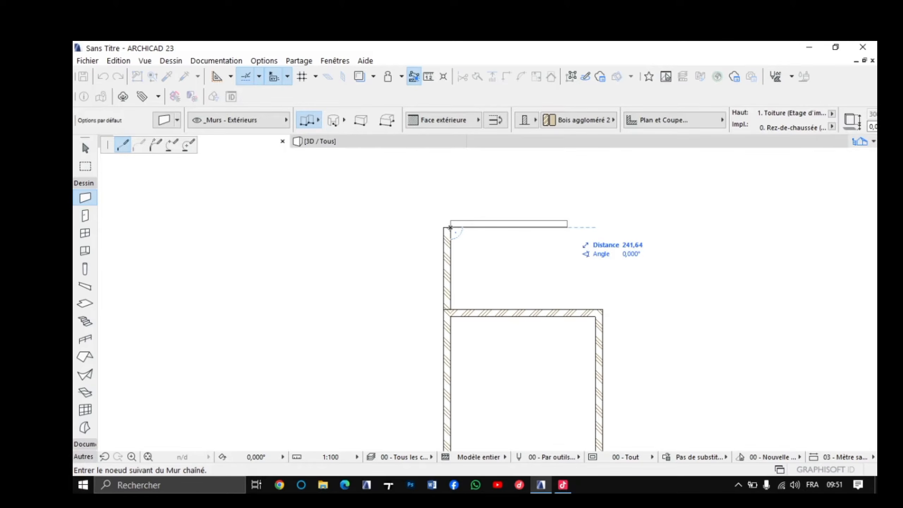
type("200")
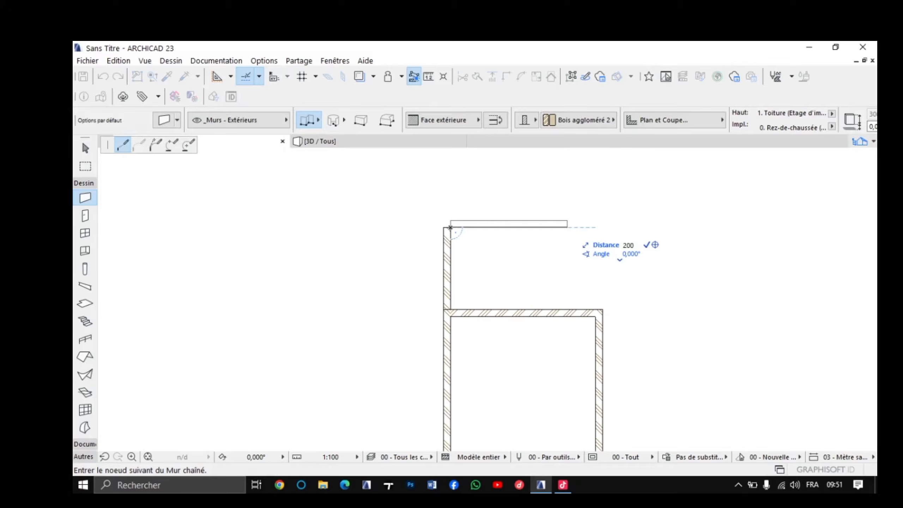
key("Return")
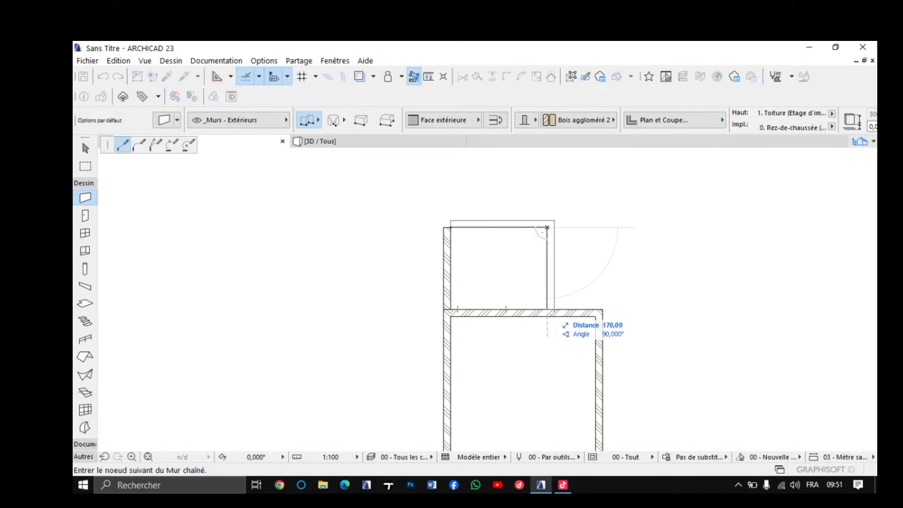
double_click(548, 310)
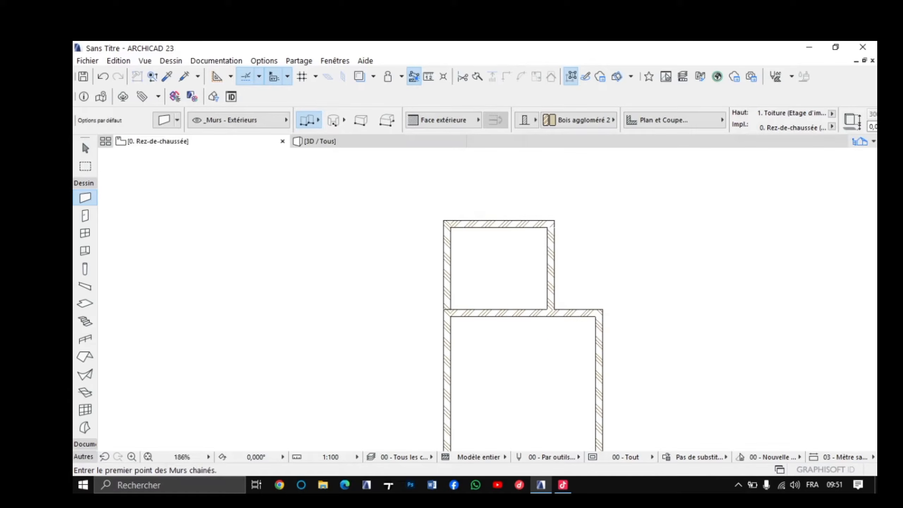
Step: Intersect the small room's left wall with the shared wall between the two rooms to clean up their corner
scroll(470, 265, "down", 2)
scroll(469, 266, "down", 2)
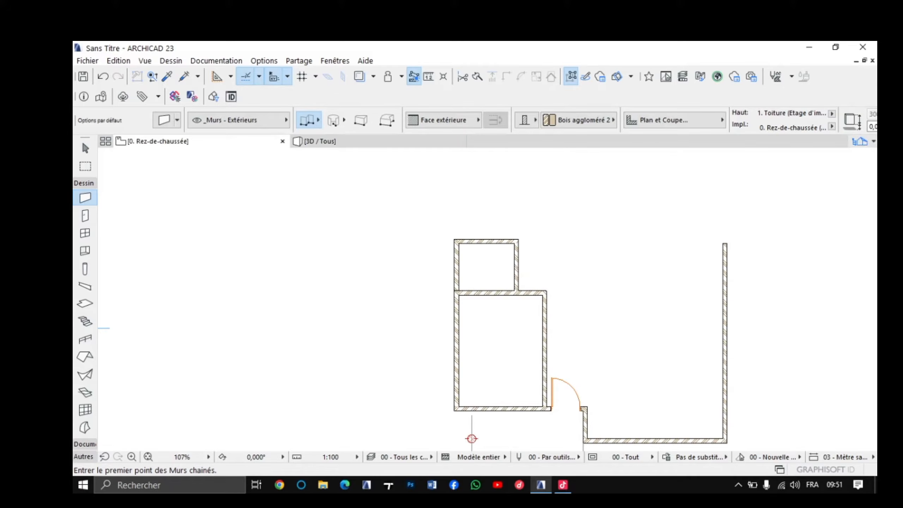
scroll(481, 256, "up", 5)
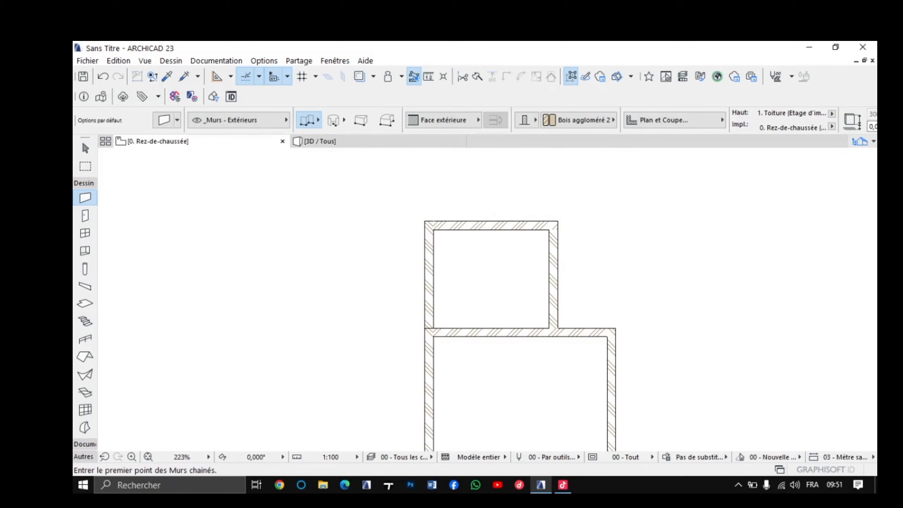
scroll(442, 321, "up", 3)
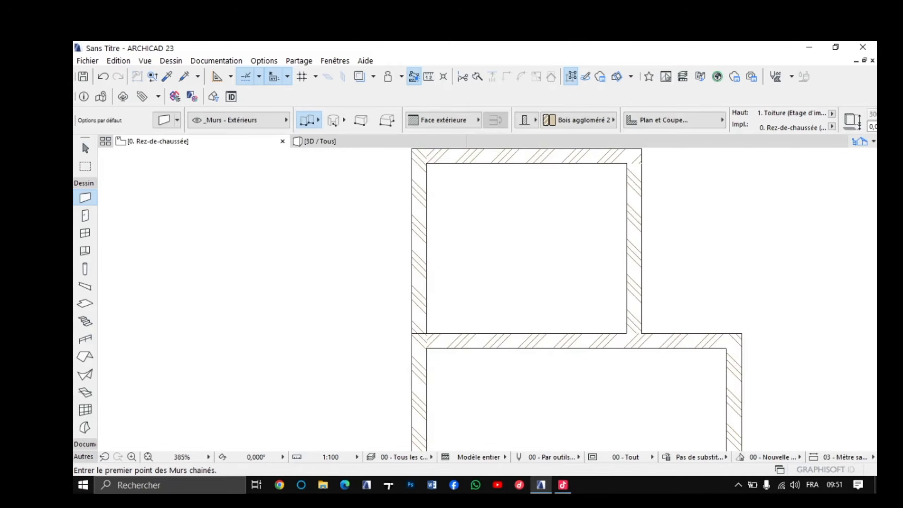
left_click(569, 341, "shift")
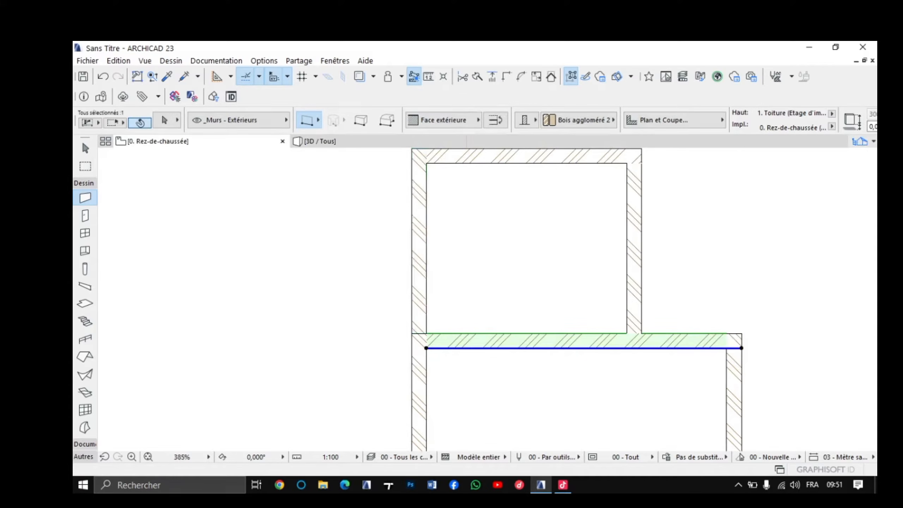
left_click(419, 264, "shift")
left_click(507, 76)
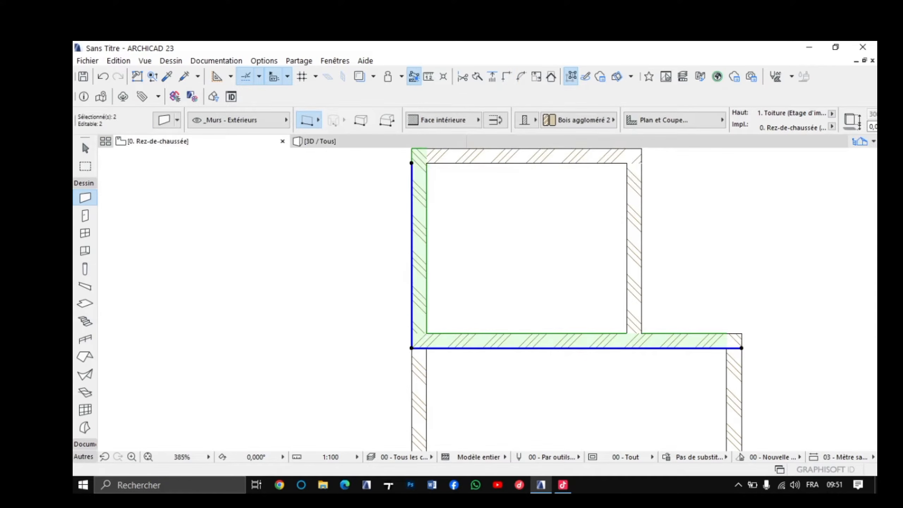
key("Escape")
scroll(498, 320, "down", 5)
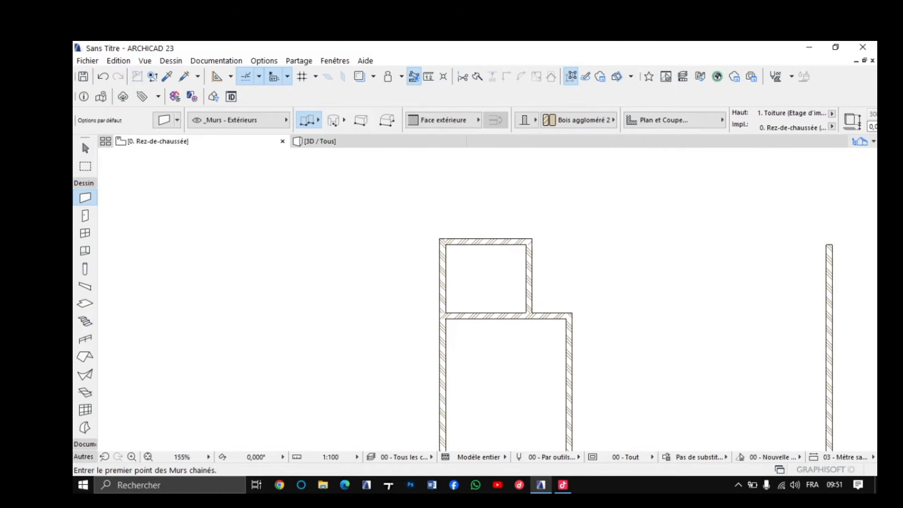
middle_click_drag(498, 313, 500, 340)
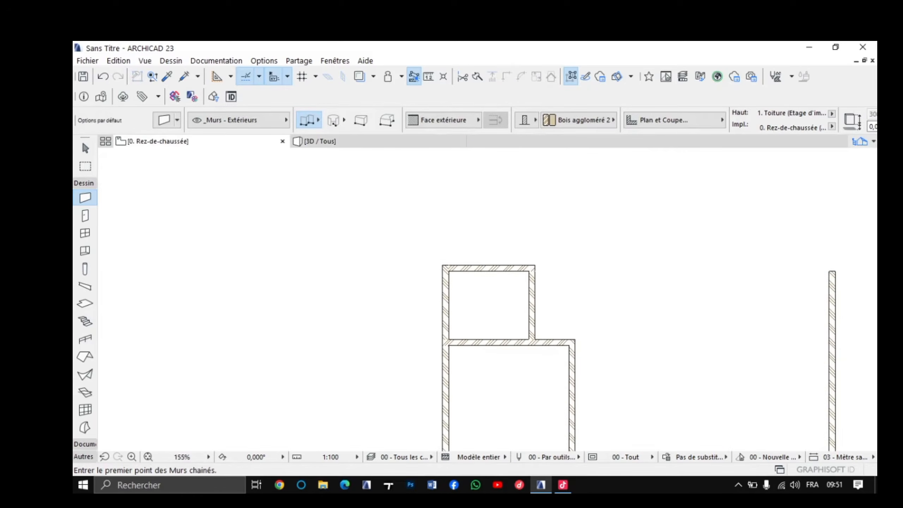
scroll(585, 439, "down", 4)
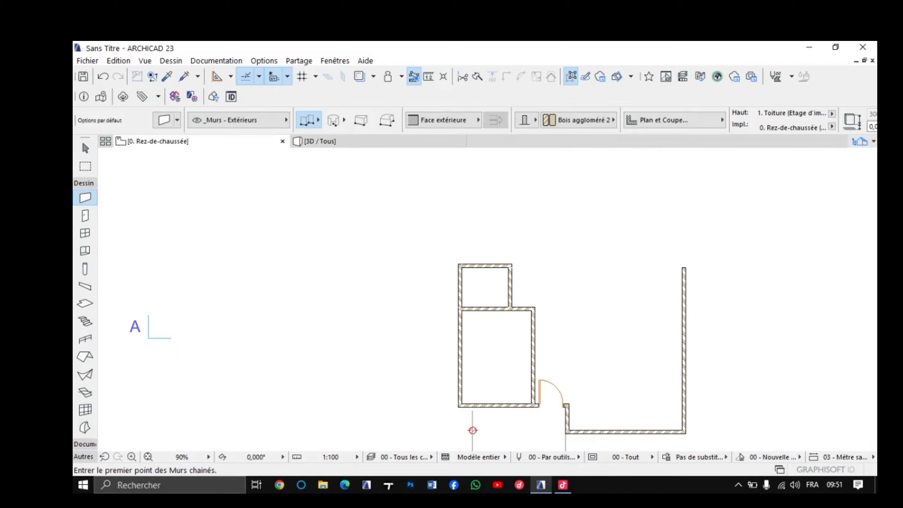
scroll(453, 265, "up", 5)
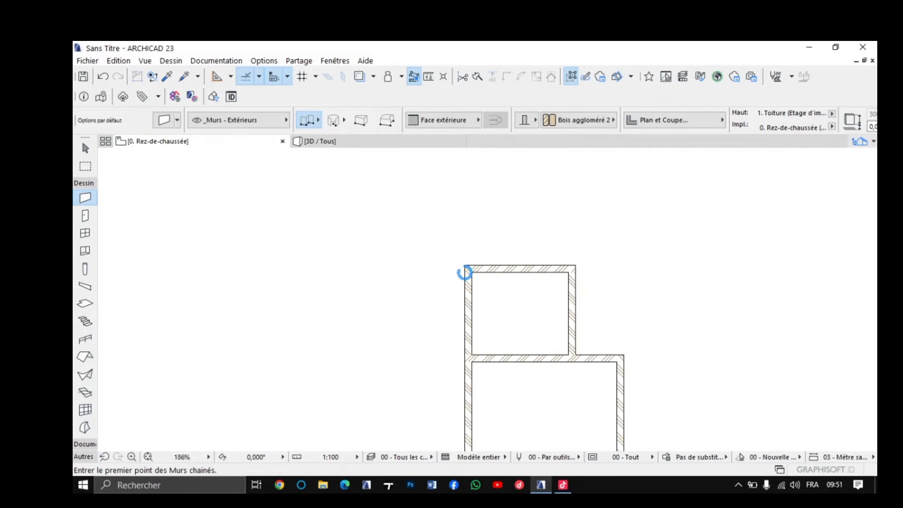
scroll(464, 272, "down", 6)
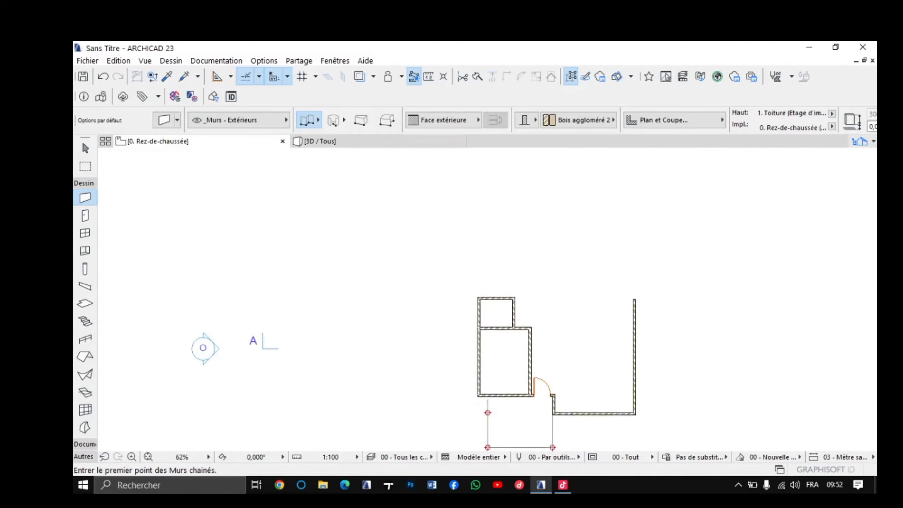
scroll(466, 274, "up", 3)
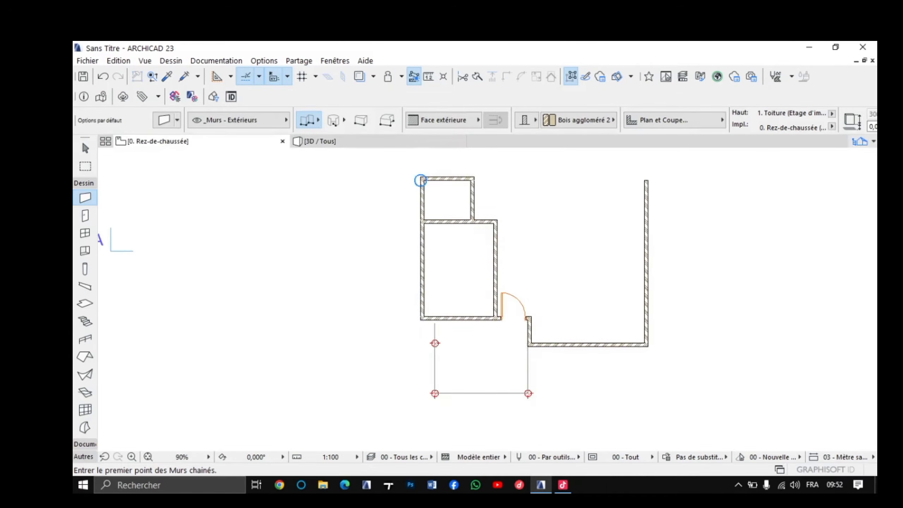
Step: Move the round column nearest the closed room horizontally to line up with the room's outer left wall face
scroll(439, 322, "up", 4)
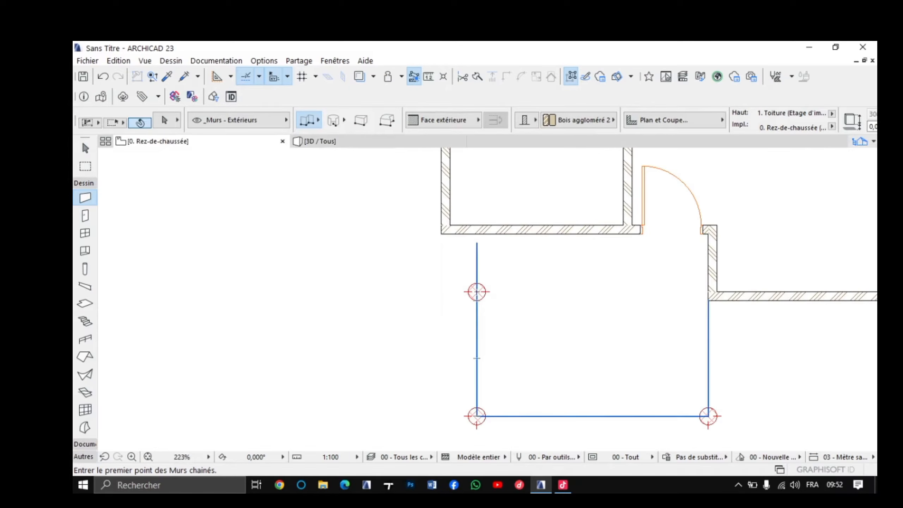
left_click(476, 300, "shift")
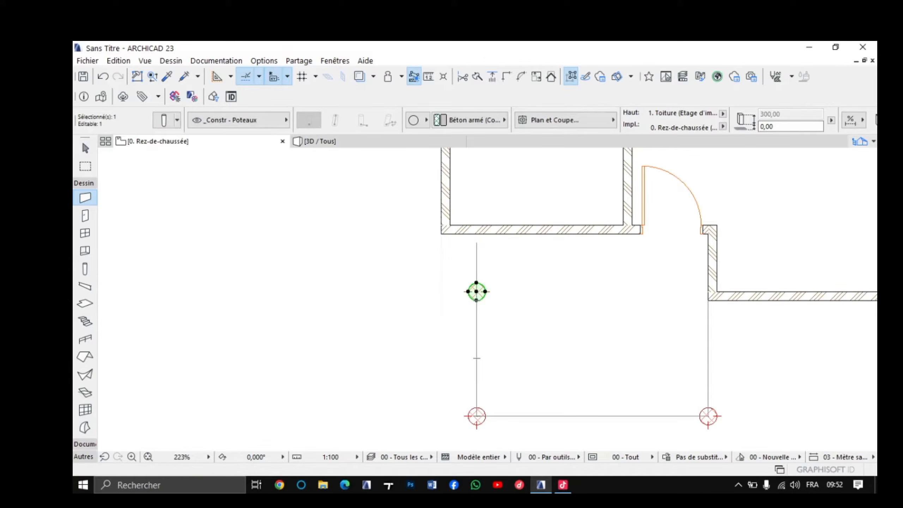
left_click(477, 291)
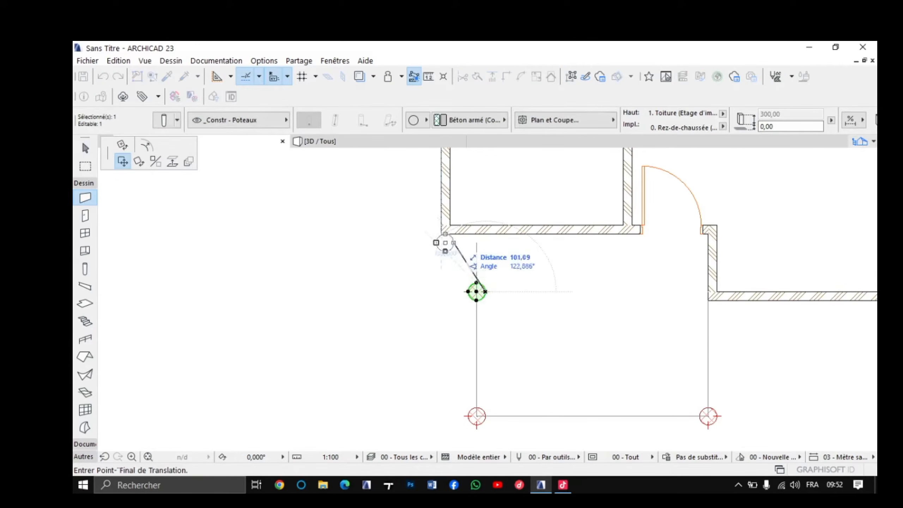
left_click(440, 291)
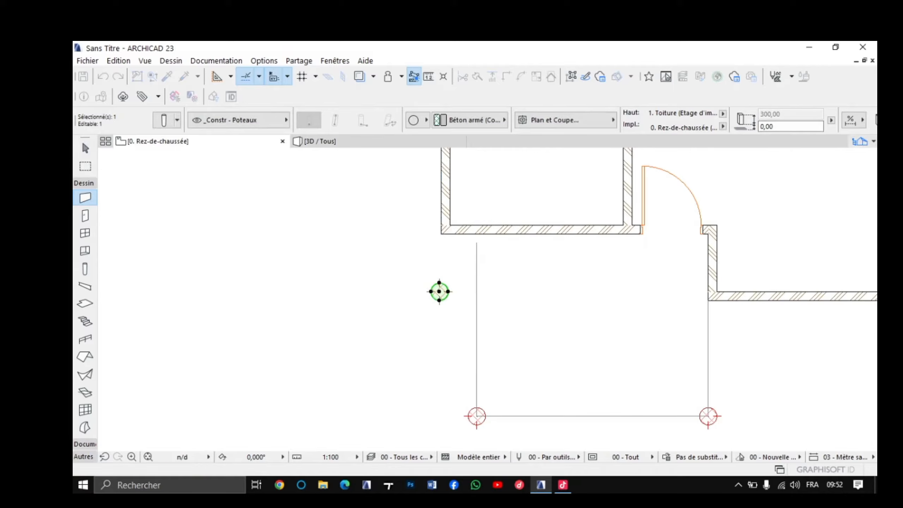
key("Escape")
Step: Move the lower-left round column horizontally until it is vertically aligned with the column above it
middle_click_drag(439, 292, 453, 217)
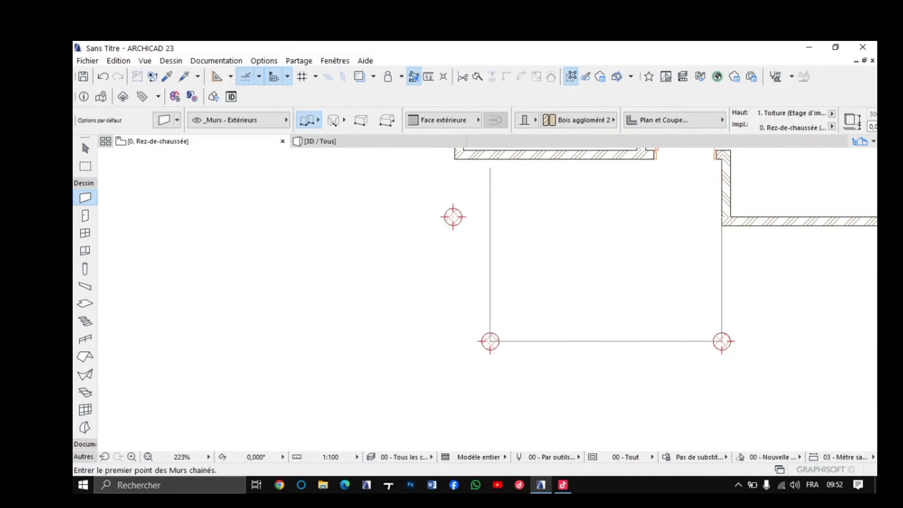
scroll(490, 341, "up", 2)
left_click(490, 342, "shift")
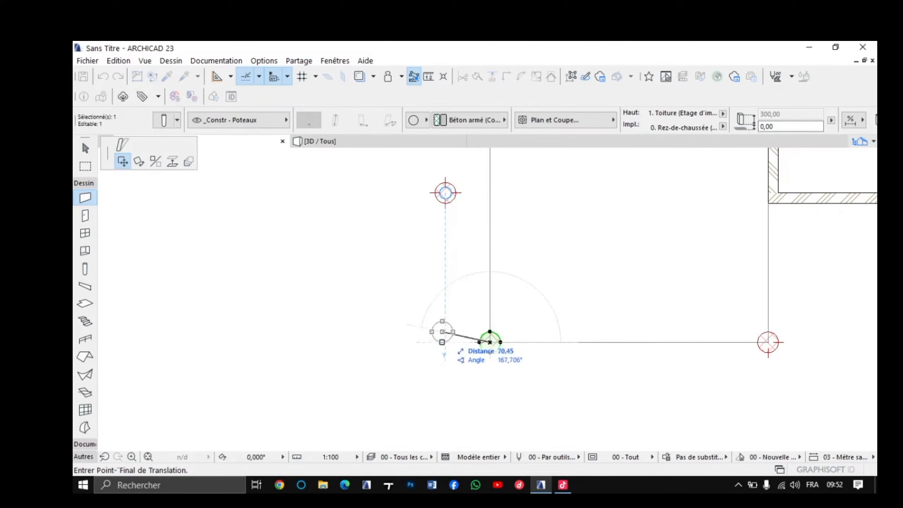
left_click(445, 342)
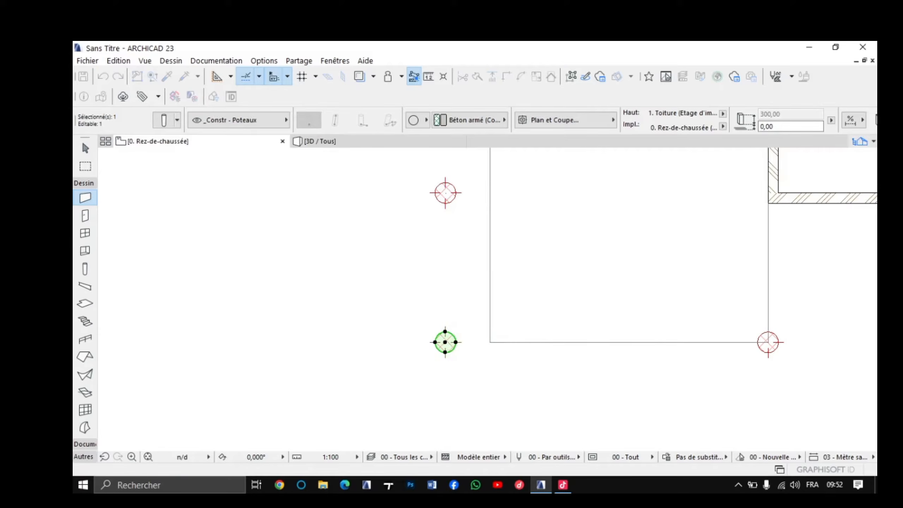
Step: Delete the sketch polyline that runs past the columns in front of the entrance
scroll(445, 342, "down", 3)
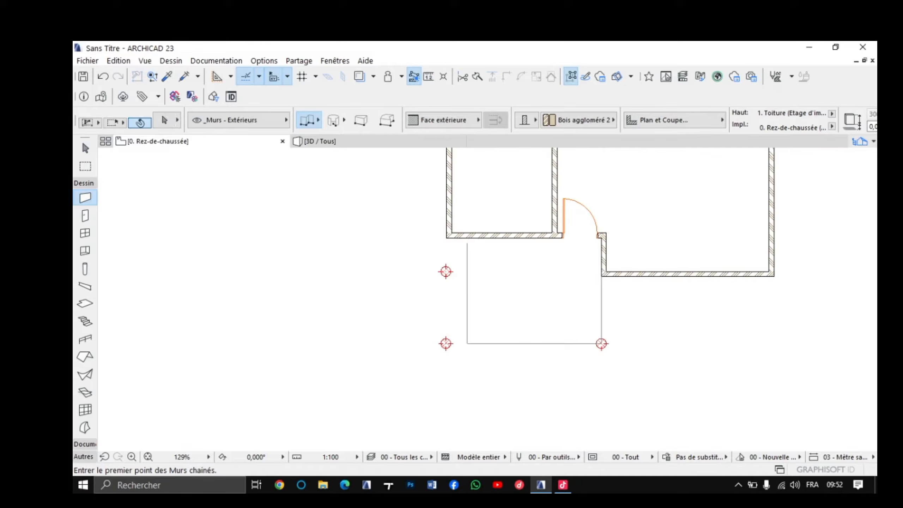
left_click(601, 309, "shift")
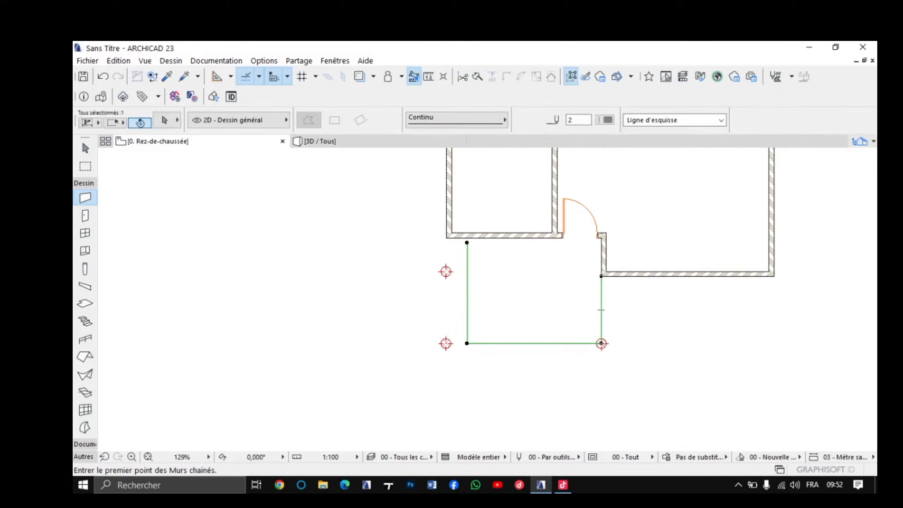
key("Delete")
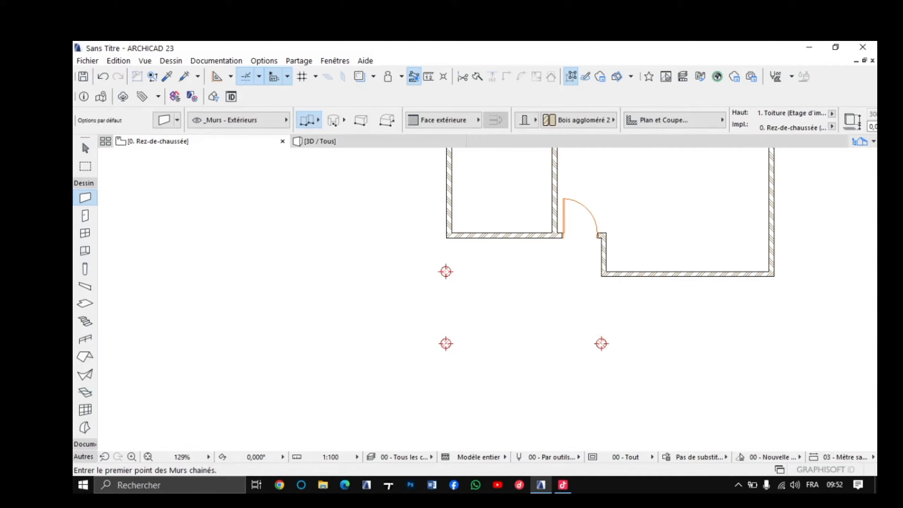
scroll(505, 314, "up", 2)
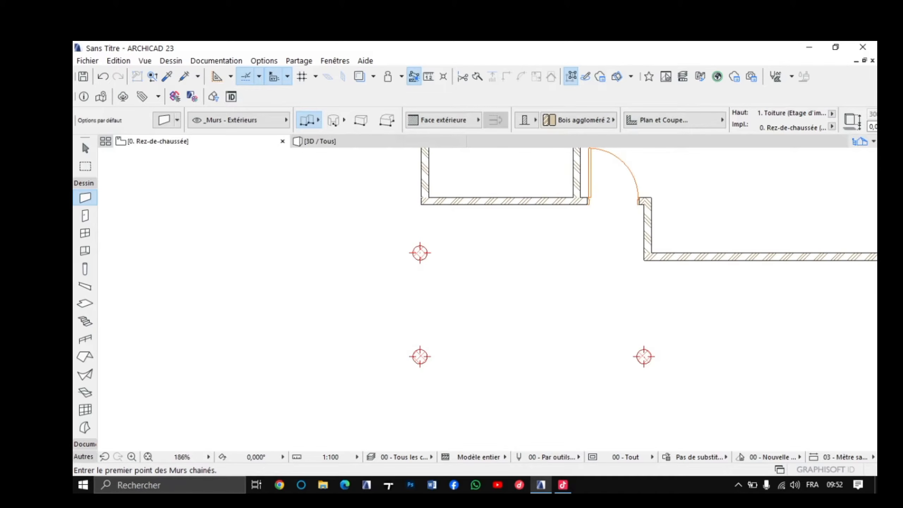
scroll(454, 340, "down", 3)
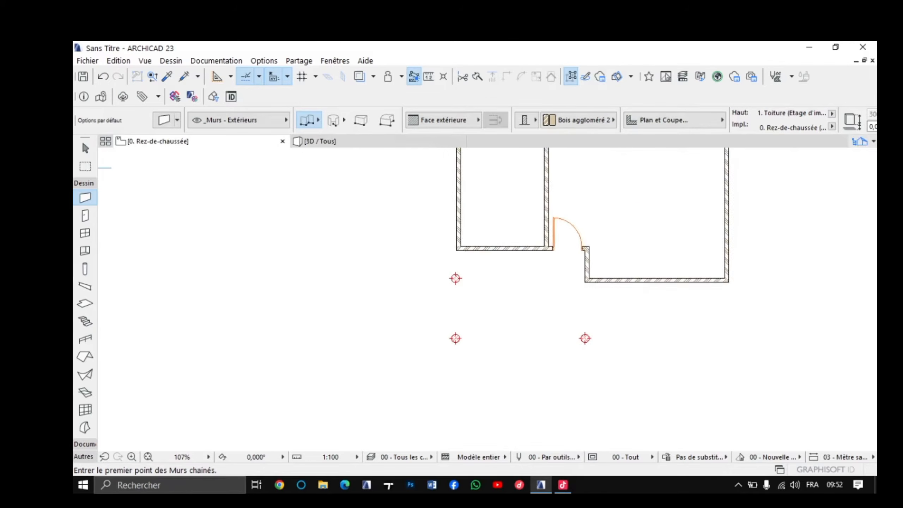
scroll(584, 267, "up", 2)
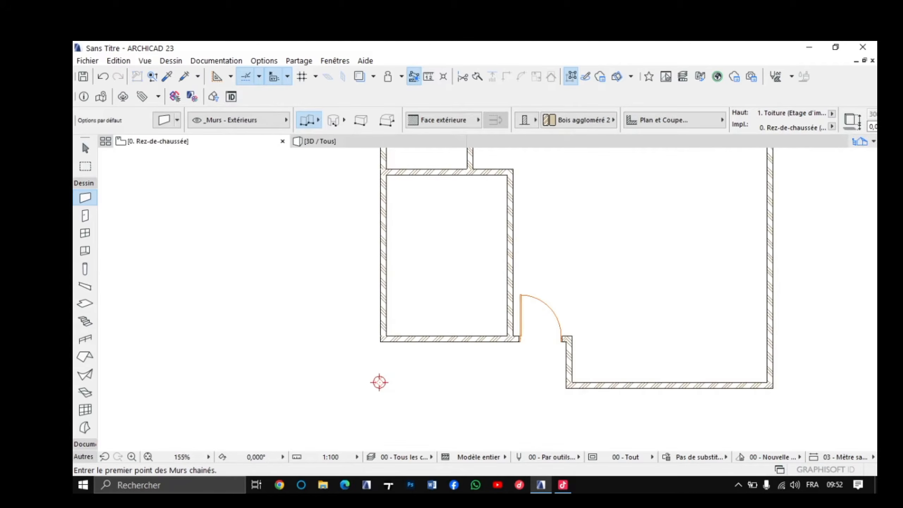
scroll(459, 265, "down", 2)
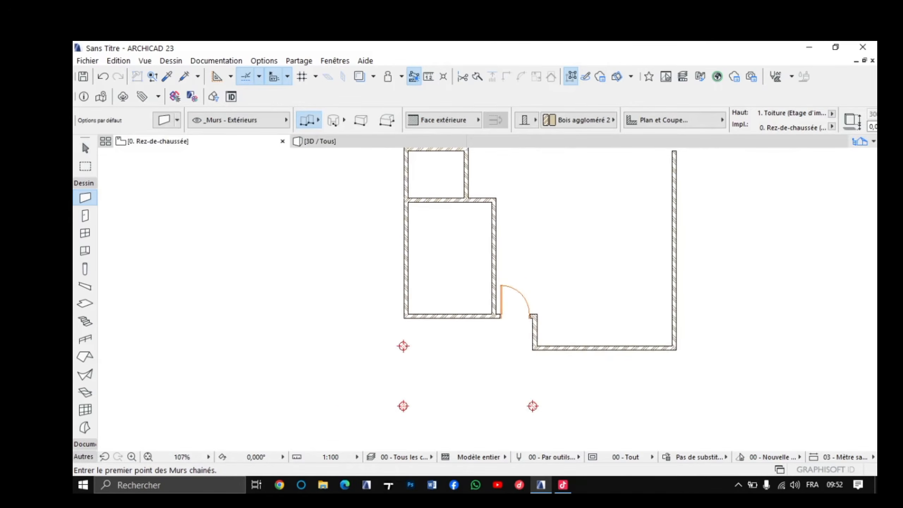
scroll(450, 339, "up", 3)
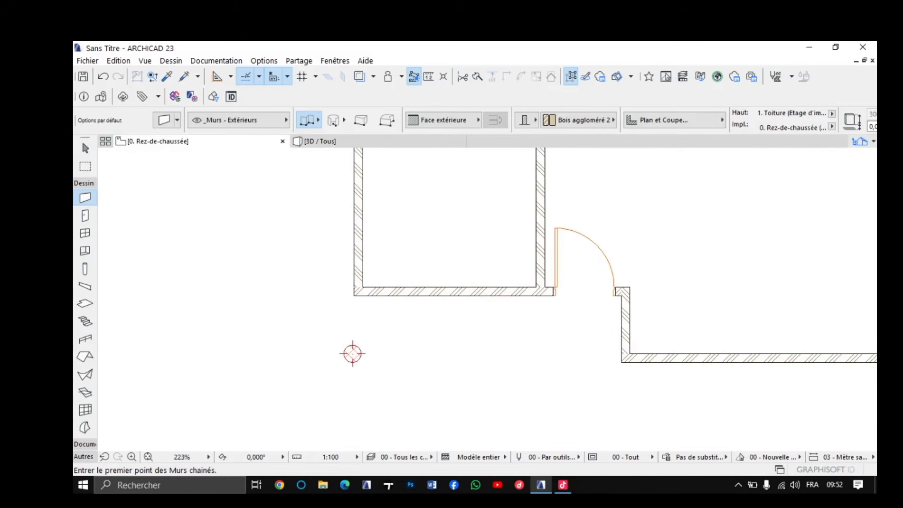
scroll(423, 338, "down", 3)
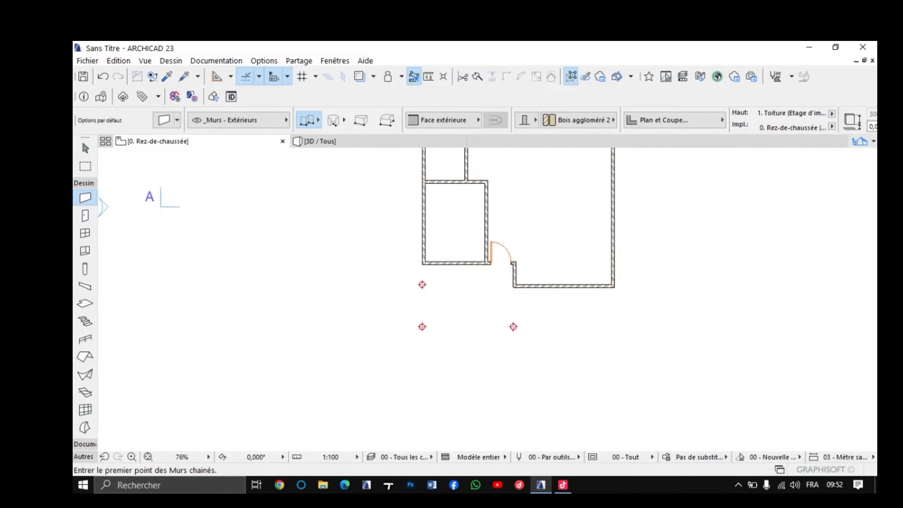
scroll(427, 245, "up", 3)
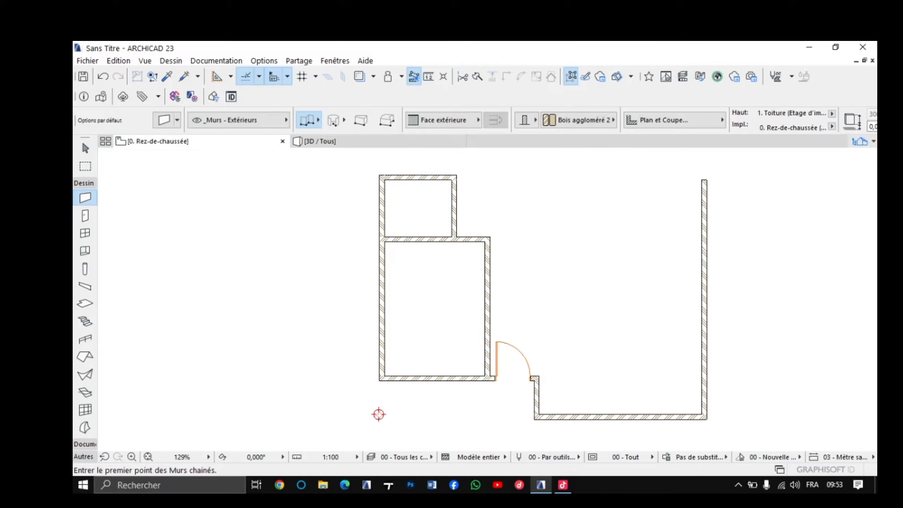
scroll(473, 241, "up", 3)
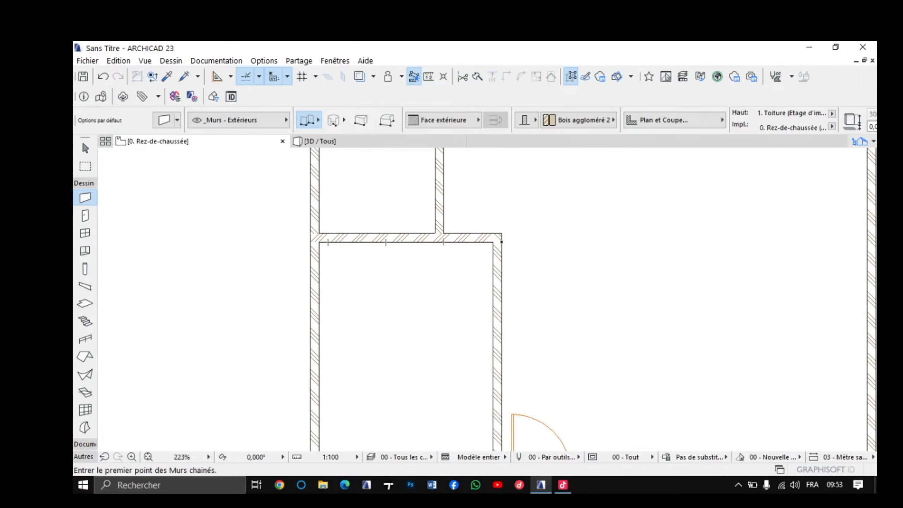
scroll(466, 228, "down", 1)
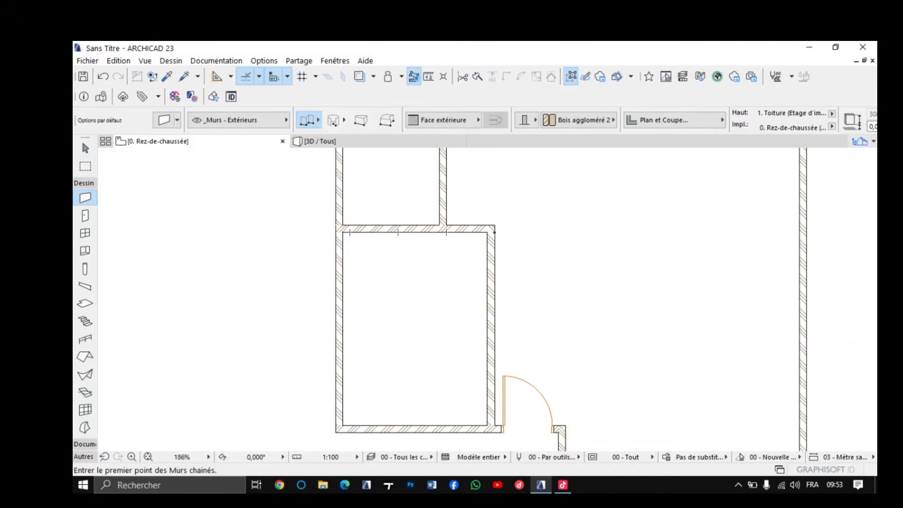
left_click(167, 120)
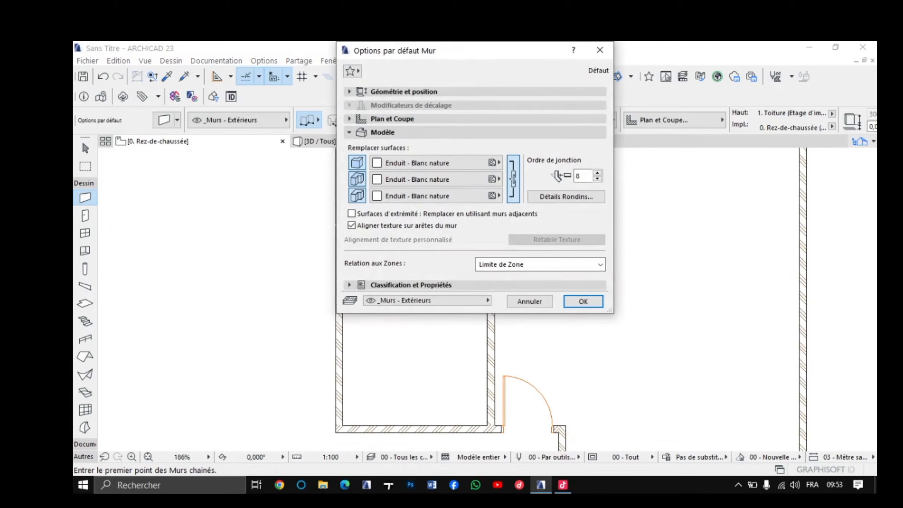
left_click(600, 49)
Step: Set the new door's width to 90 and test its fit in the short wall section beside the small room
left_click(85, 216)
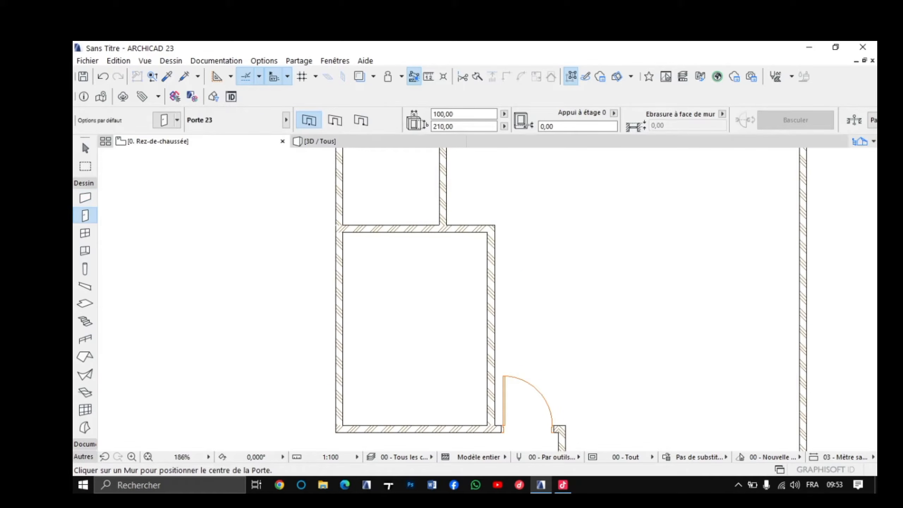
left_click(164, 119)
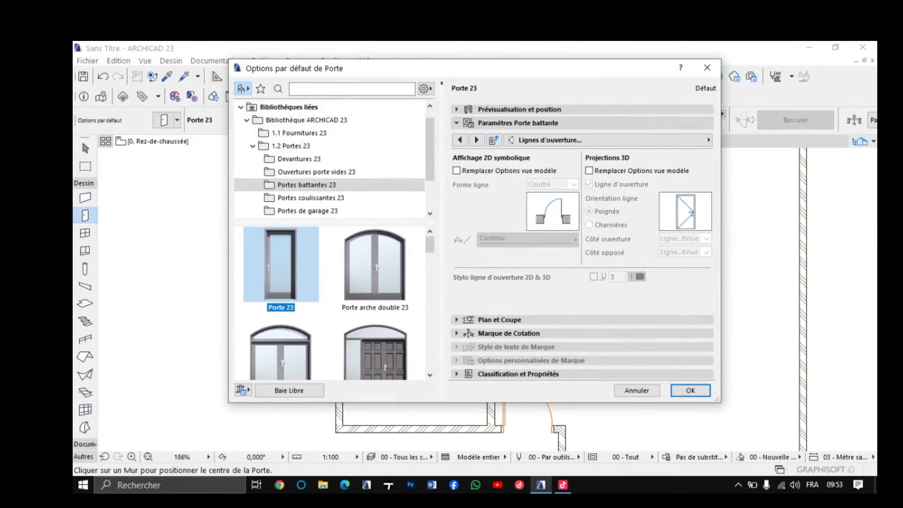
left_click(707, 67)
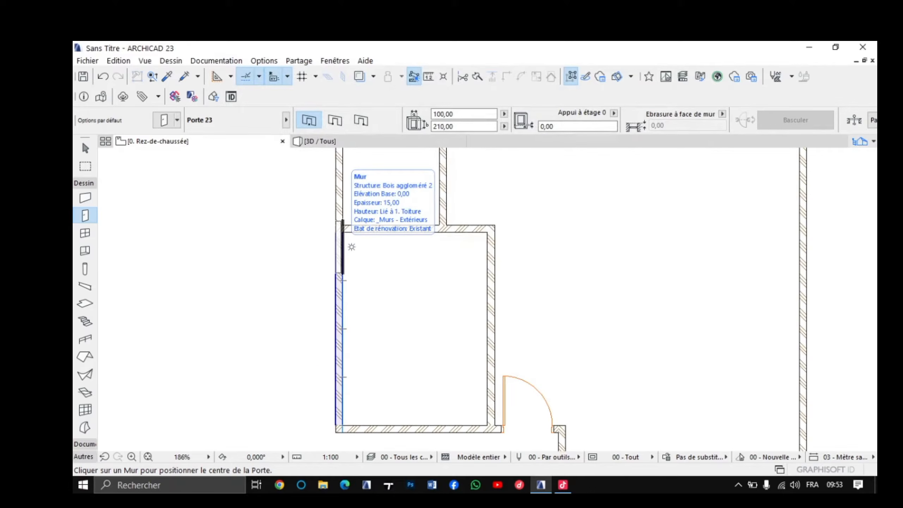
scroll(387, 210, "down", 4)
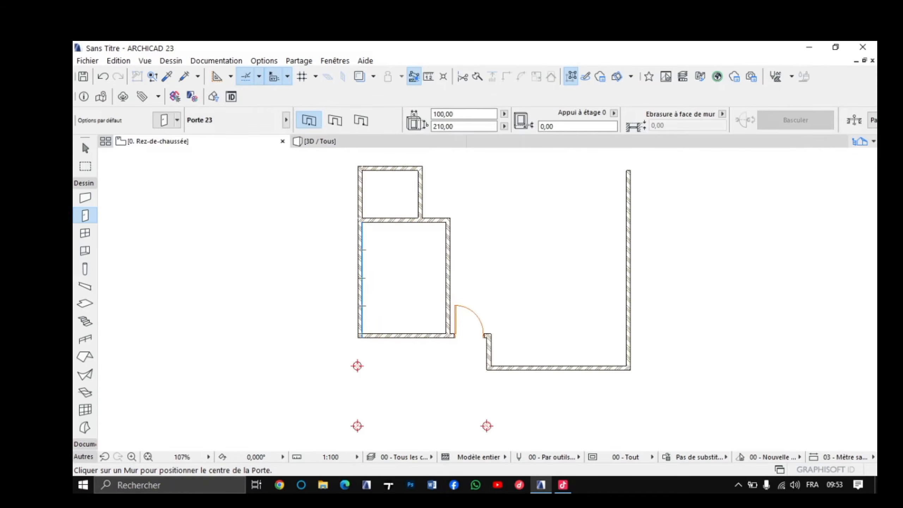
middle_click_drag(362, 306, 374, 223)
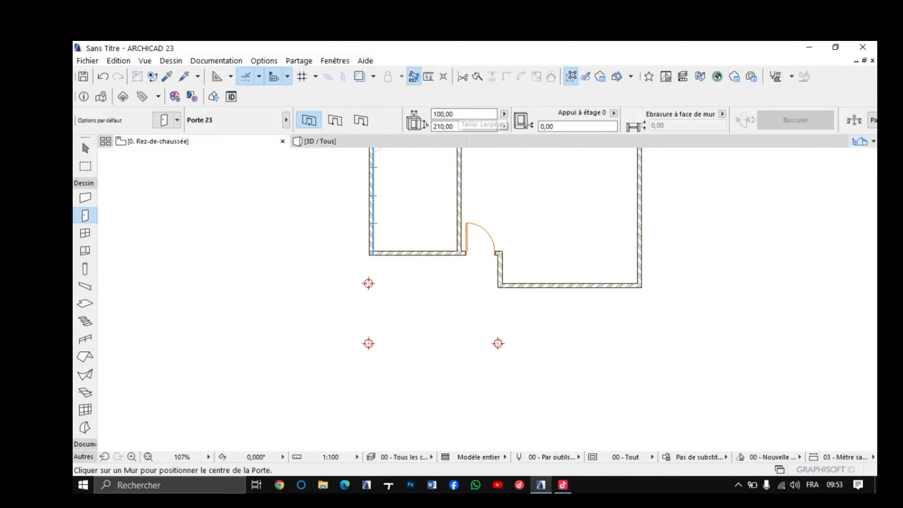
left_click_drag(457, 114, 433, 114)
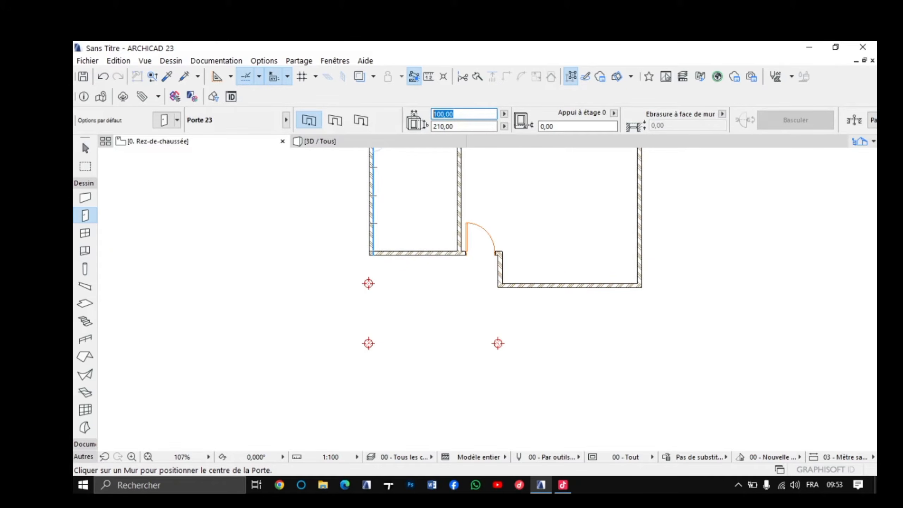
type("90,00")
scroll(429, 314, "up", 3)
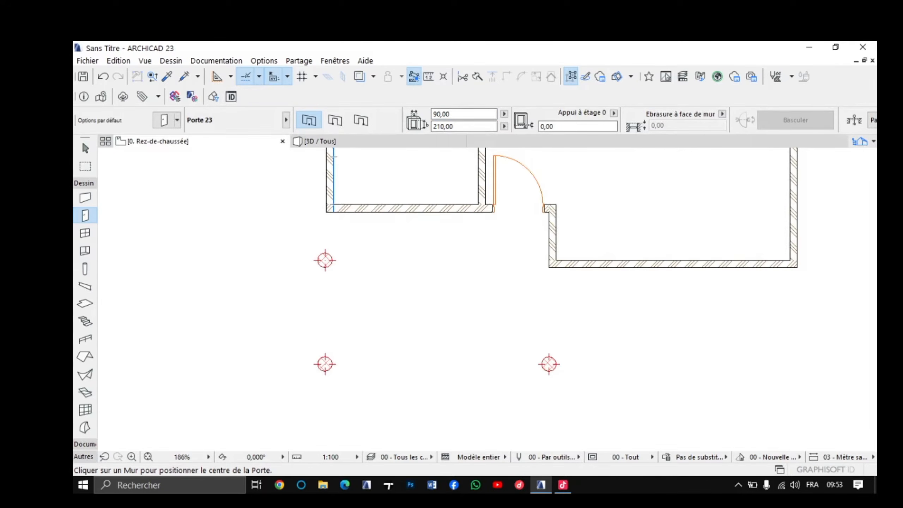
middle_click_drag(333, 157, 308, 399)
scroll(428, 280, "up", 3)
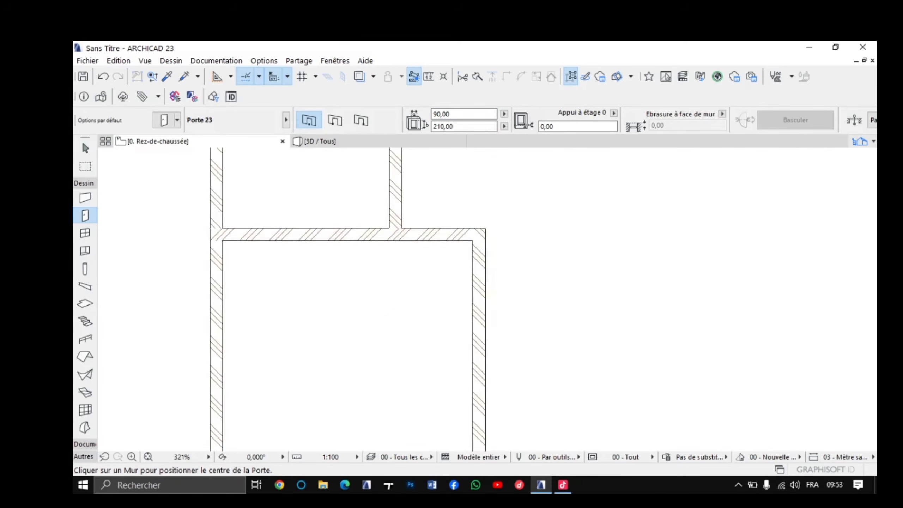
scroll(440, 224, "up", 5)
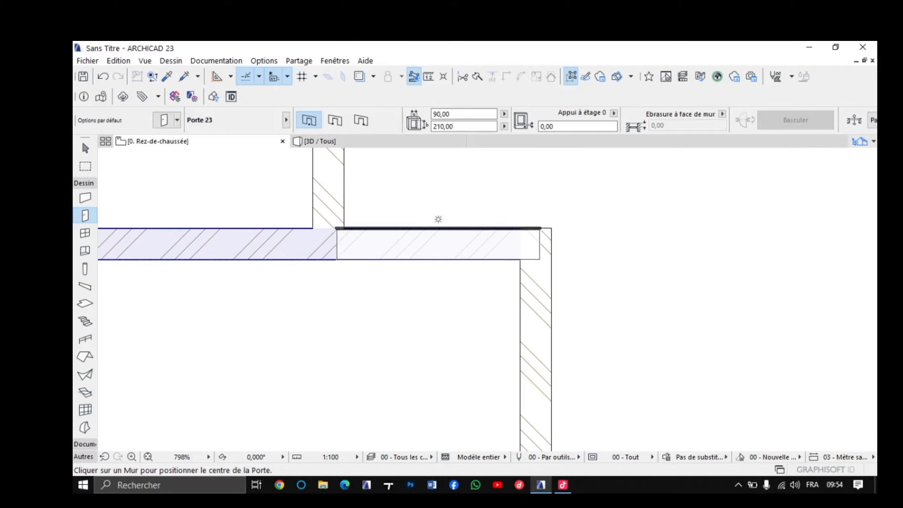
scroll(438, 219, "down", 6)
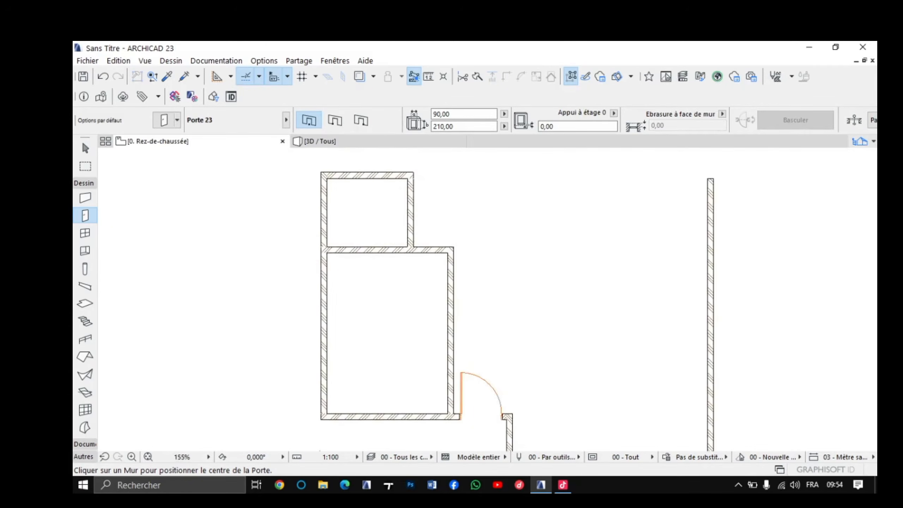
Step: Set the new door's width to 80 and test its fit in the short wall section beside the small room
scroll(337, 188, "up", 3)
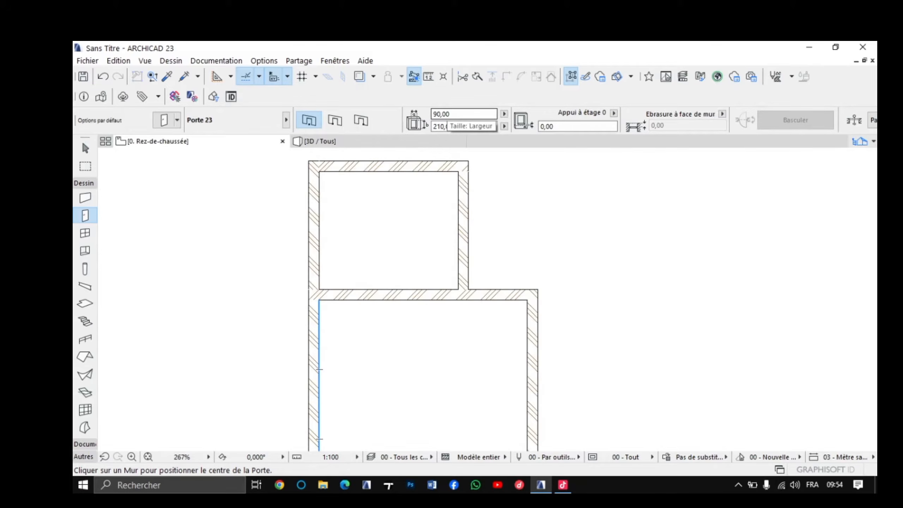
left_click_drag(452, 114, 432, 114)
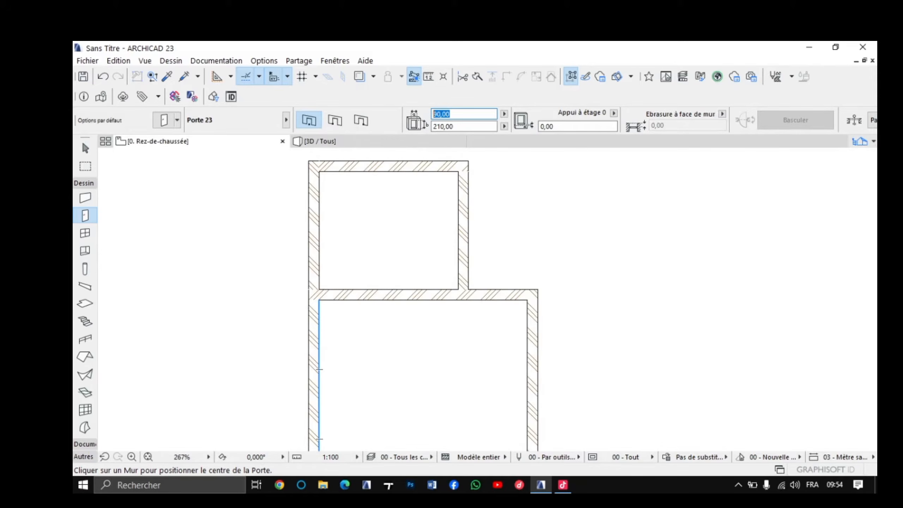
type("80,00")
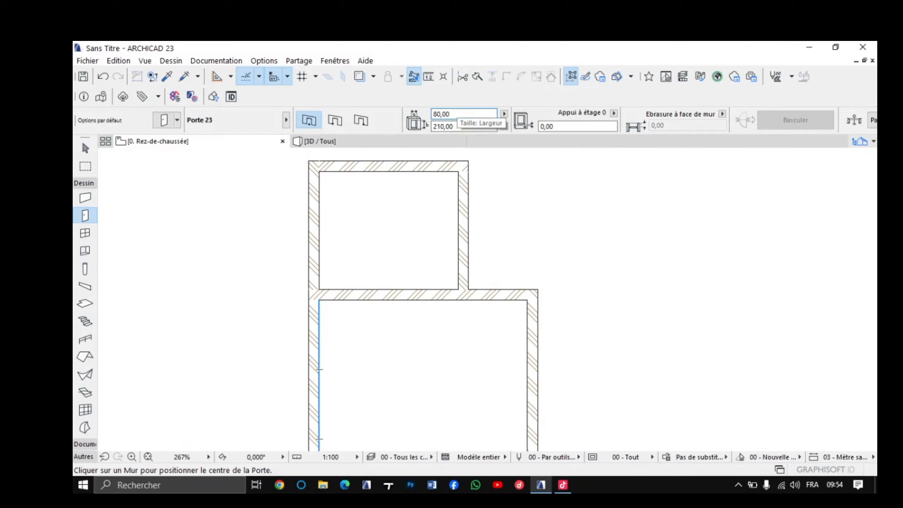
scroll(490, 287, "up", 5)
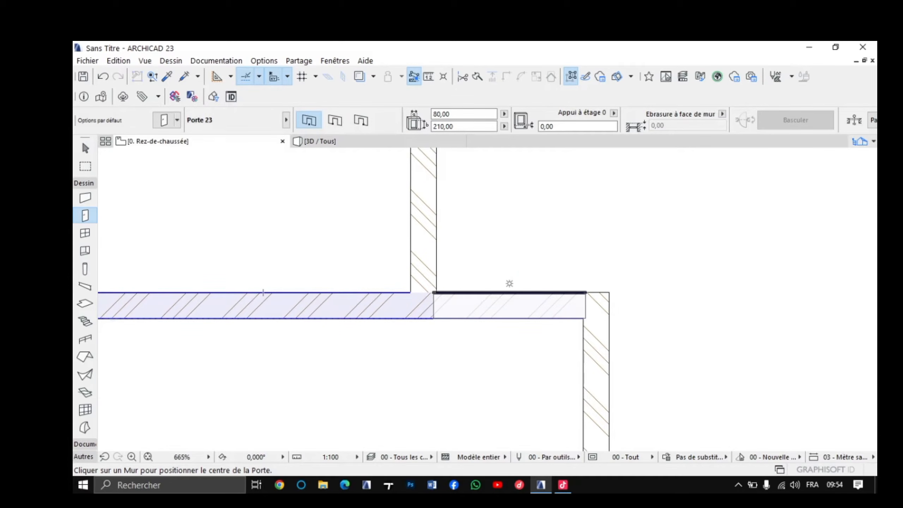
scroll(263, 293, "down", 3)
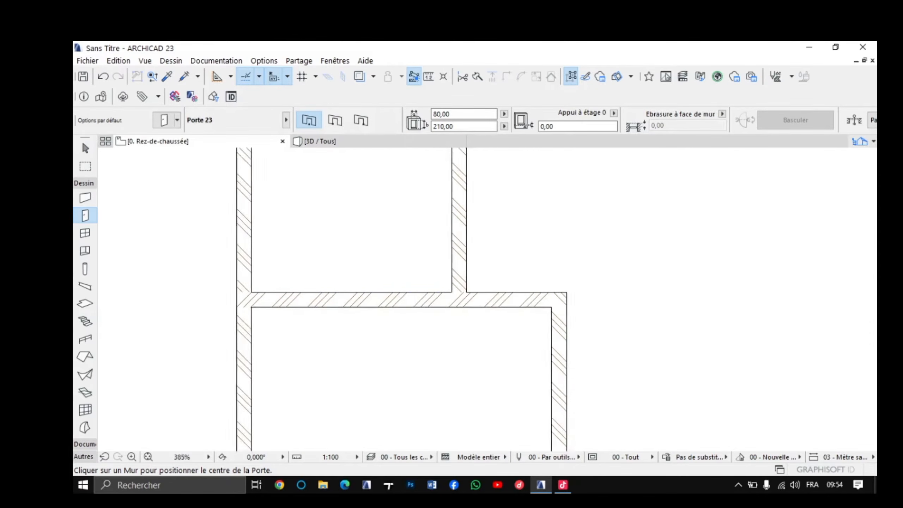
scroll(484, 287, "down", 3)
scroll(482, 299, "up", 2)
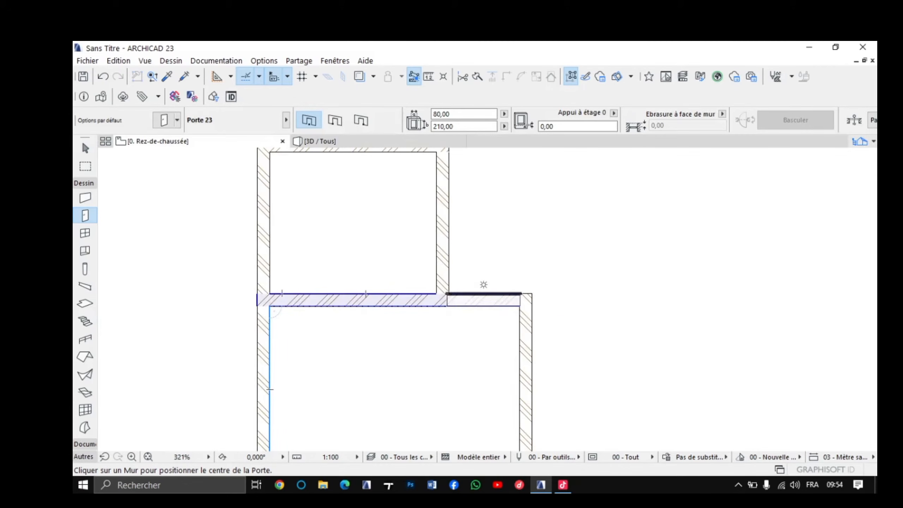
scroll(432, 228, "up", 3)
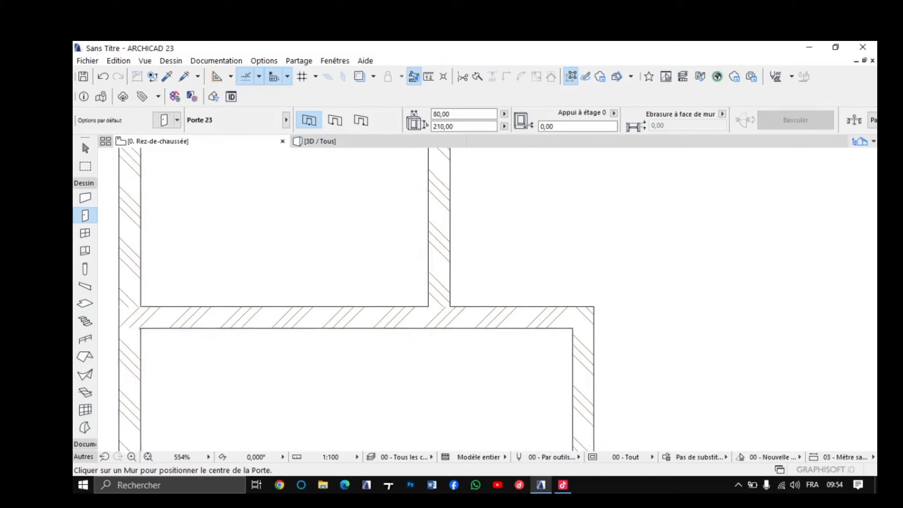
scroll(489, 313, "down", 2)
scroll(489, 312, "up", 1)
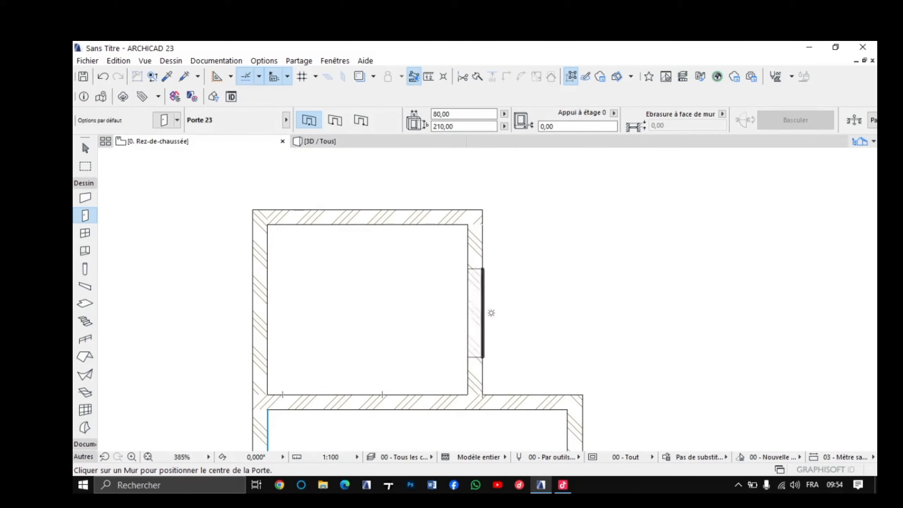
Step: Move the small upper room's right wall slightly inward to lengthen the exposed section of the shared wall
left_click(85, 148)
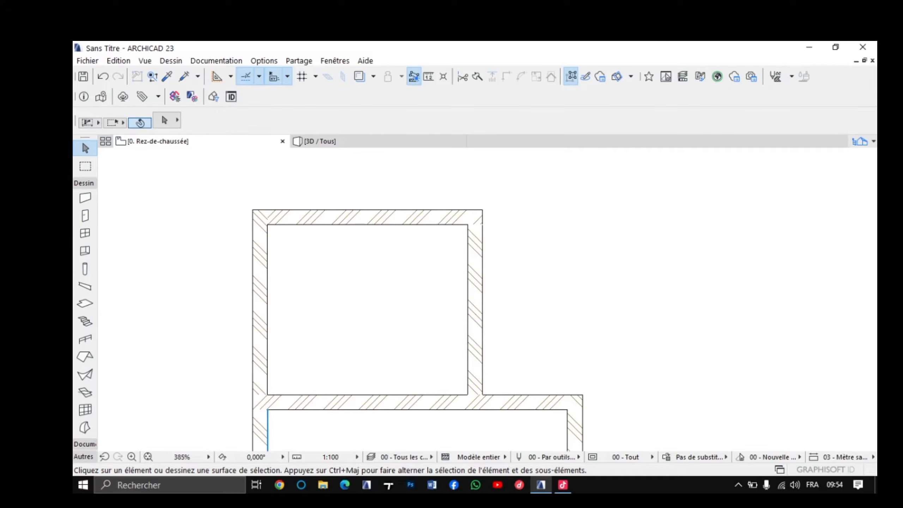
left_click(471, 309)
left_click_drag(471, 309, 453, 308)
key("Escape")
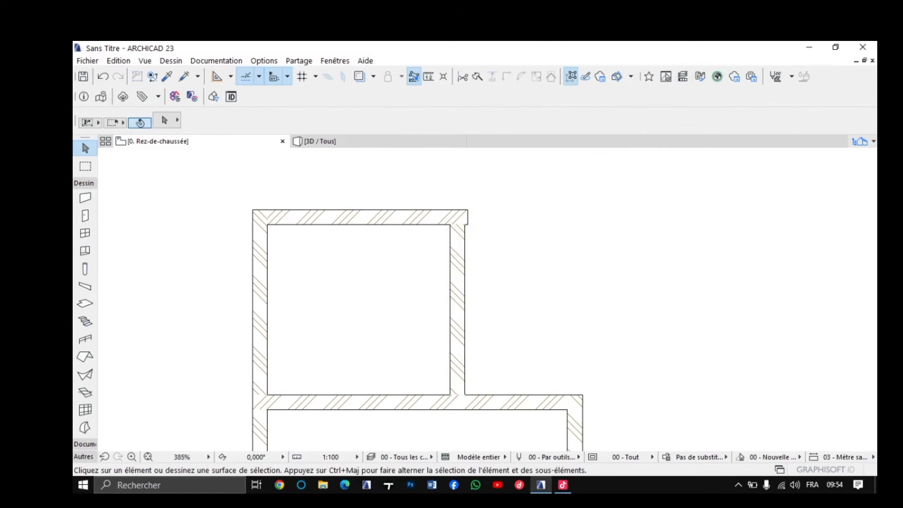
Step: Place the 80 by 210 door in the shared wall's exposed section, opening into the larger room with hinges near its right wall
scroll(383, 218, "down", 3)
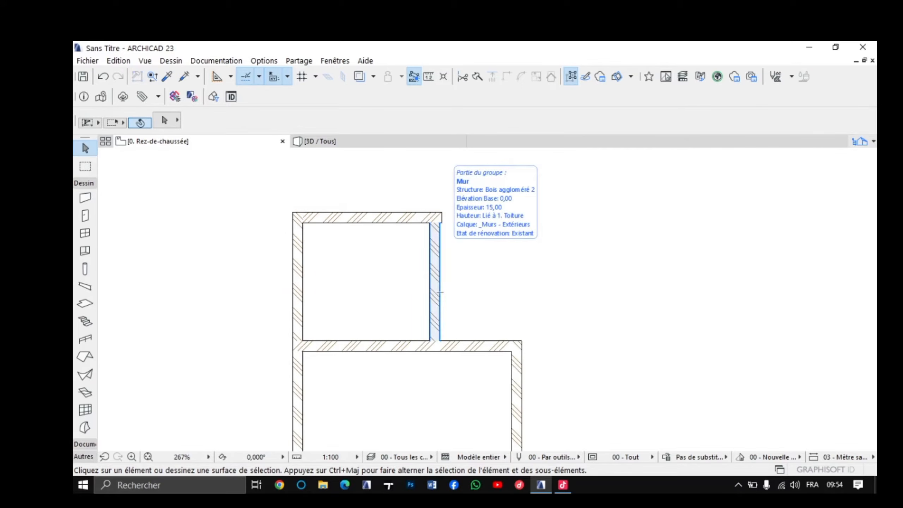
middle_click_drag(440, 292, 419, 315)
scroll(462, 266, "up", 2)
scroll(431, 225, "down", 3)
scroll(369, 248, "up", 3)
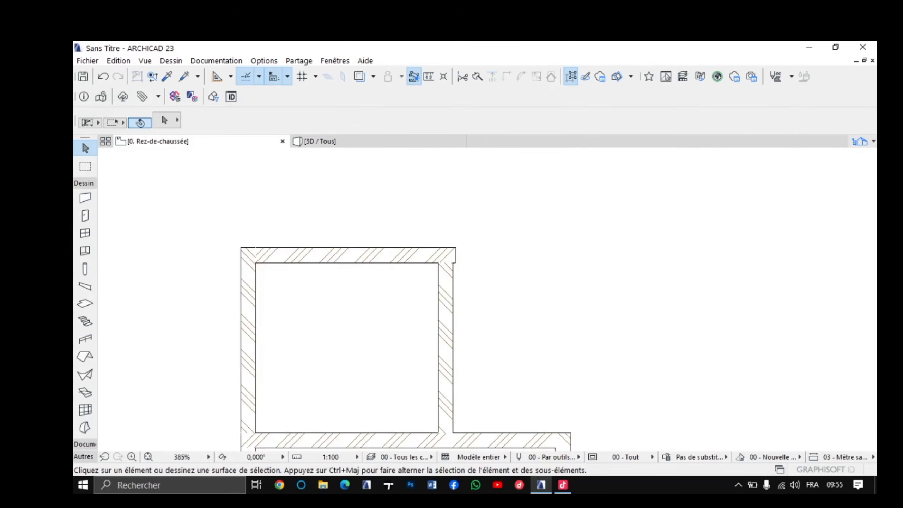
left_click(85, 215)
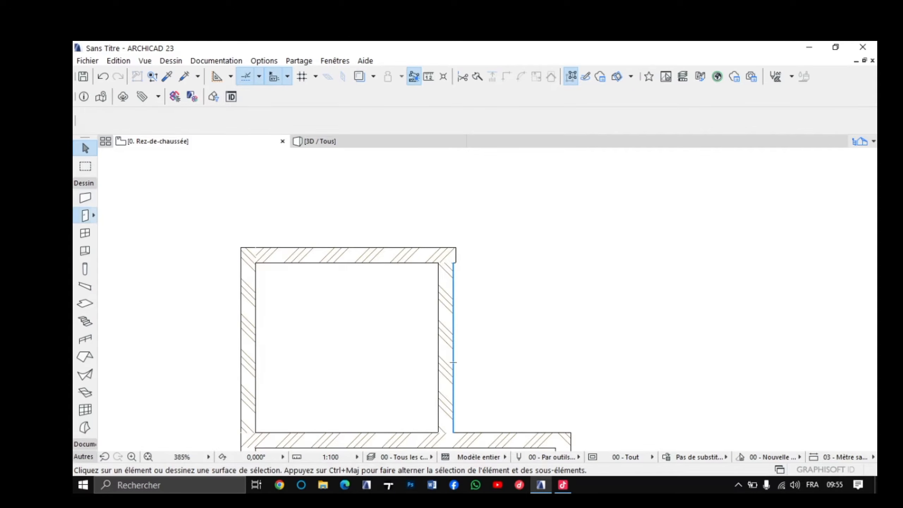
middle_click_drag(454, 362, 459, 207)
scroll(497, 277, "up", 3)
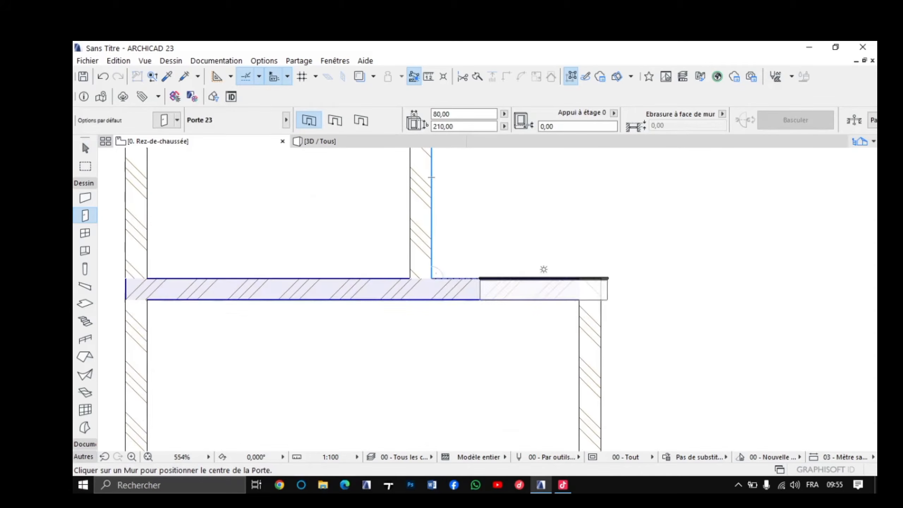
left_click(510, 270)
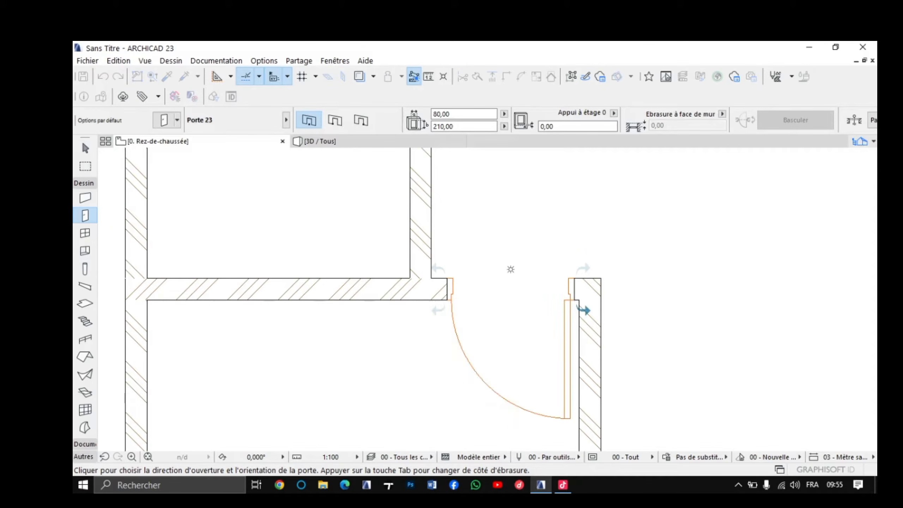
middle_click_drag(510, 269, 497, 176)
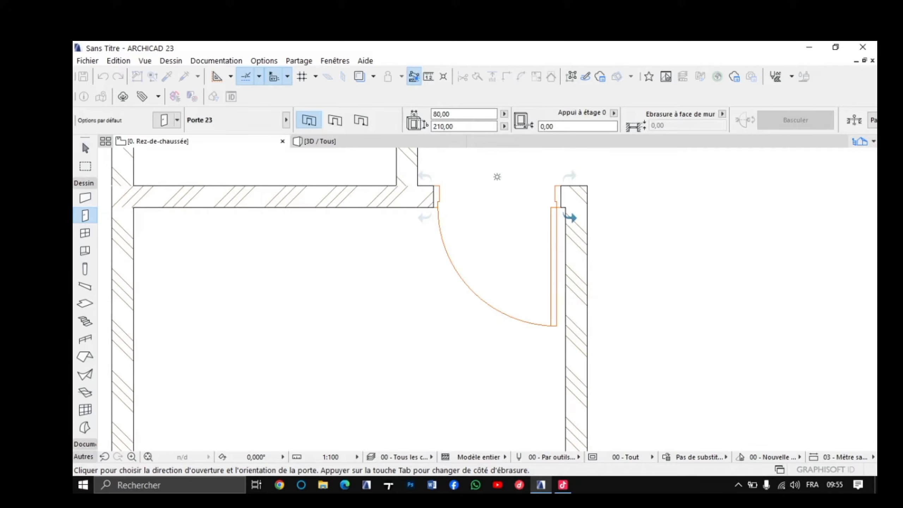
left_click(497, 177)
Step: Examine the new interior door and the entrance door in the 3D view, from the inner side of the building
scroll(412, 402, "down", 5)
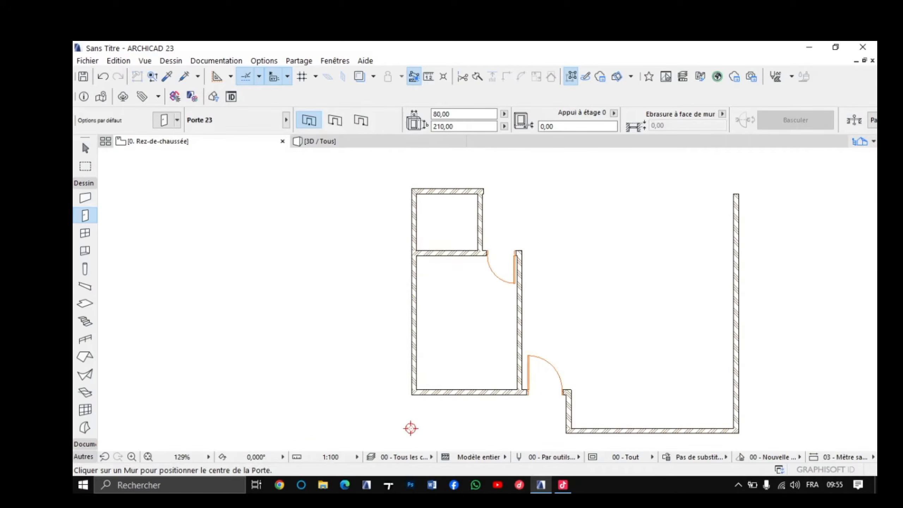
scroll(501, 264, "up", 3)
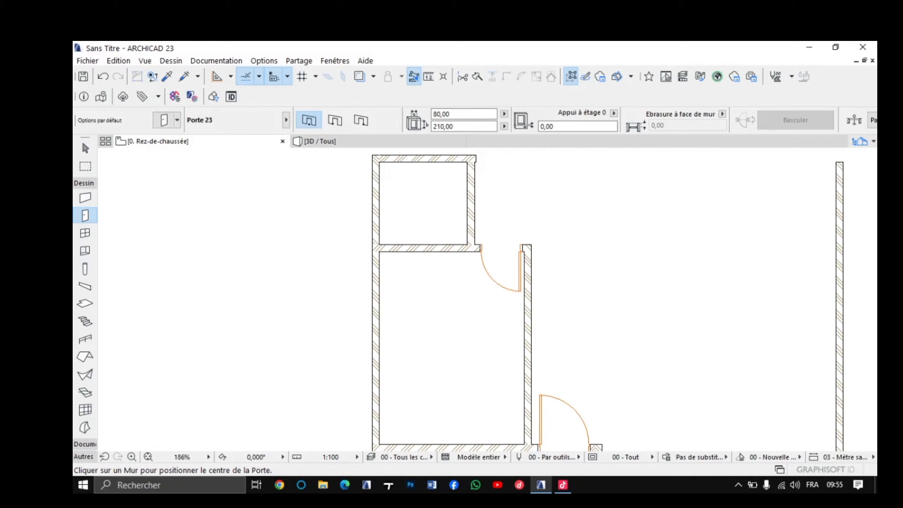
scroll(400, 409, "down", 3)
scroll(409, 425, "up", 5)
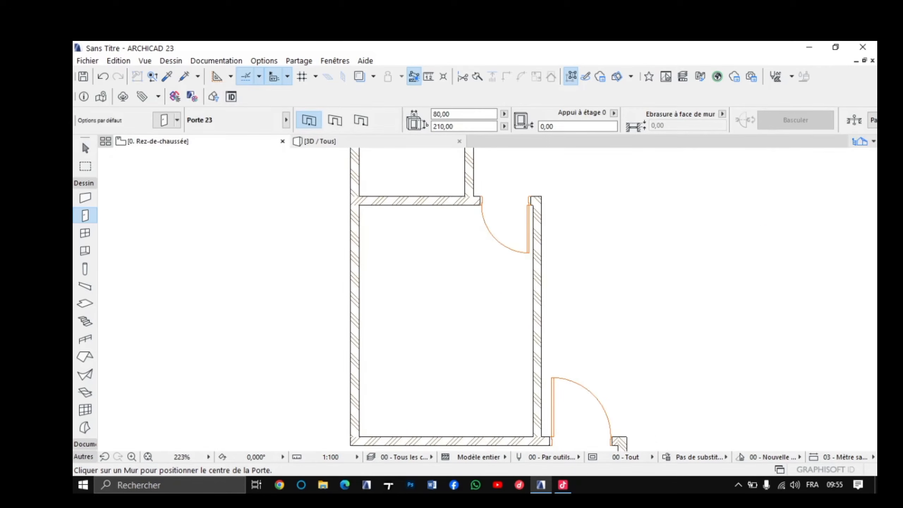
key("F3")
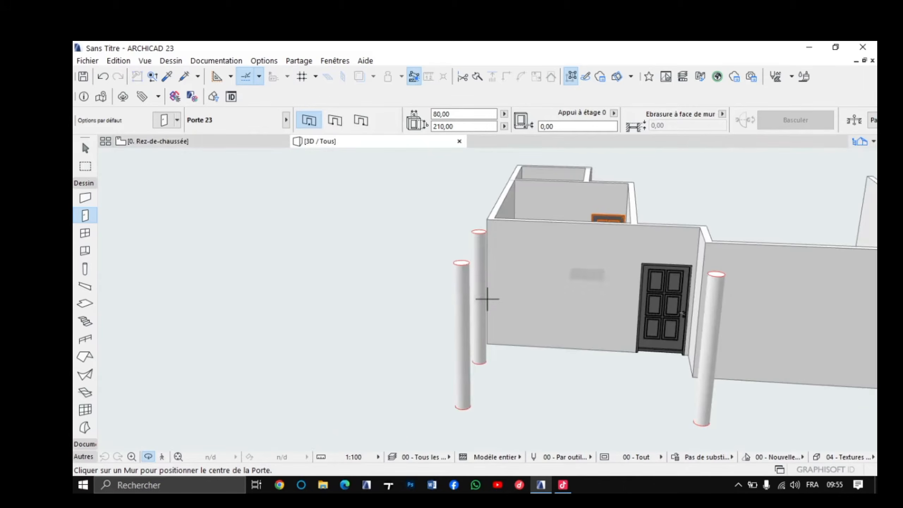
scroll(587, 275, "up", 2)
middle_click_drag(586, 272, 512, 283, "shift")
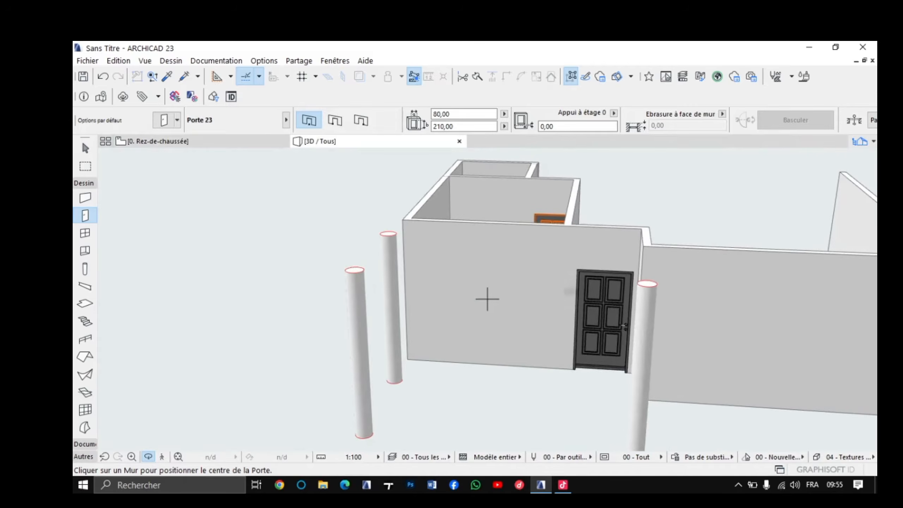
middle_click_drag(571, 292, 214, 238, "shift")
scroll(487, 299, "up", 6)
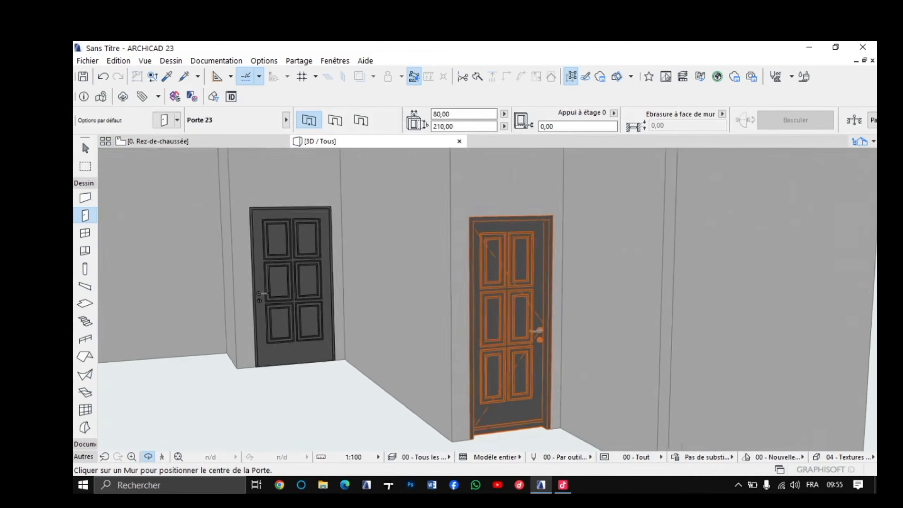
Step: Delete the interior door from the shared wall's exposed section in the ground-floor plan
scroll(487, 299, "up", 3)
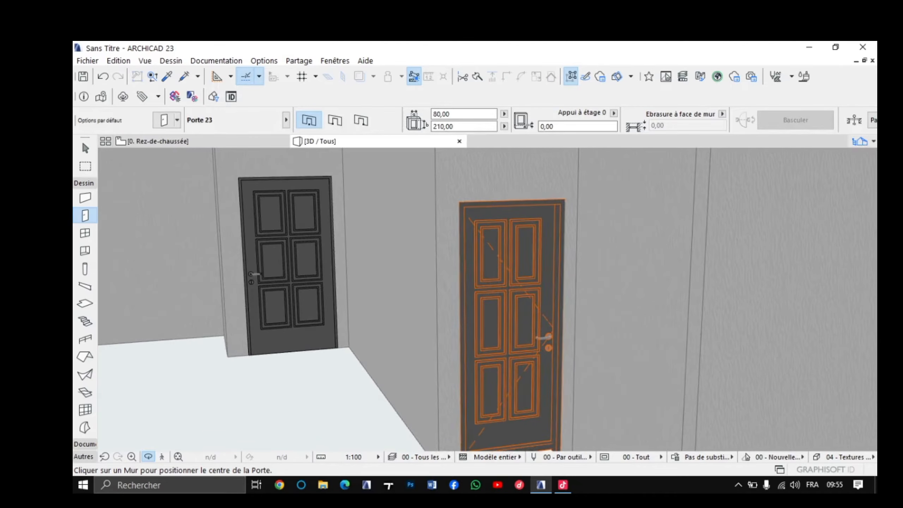
scroll(488, 299, "up", 1)
scroll(488, 299, "up", 1)
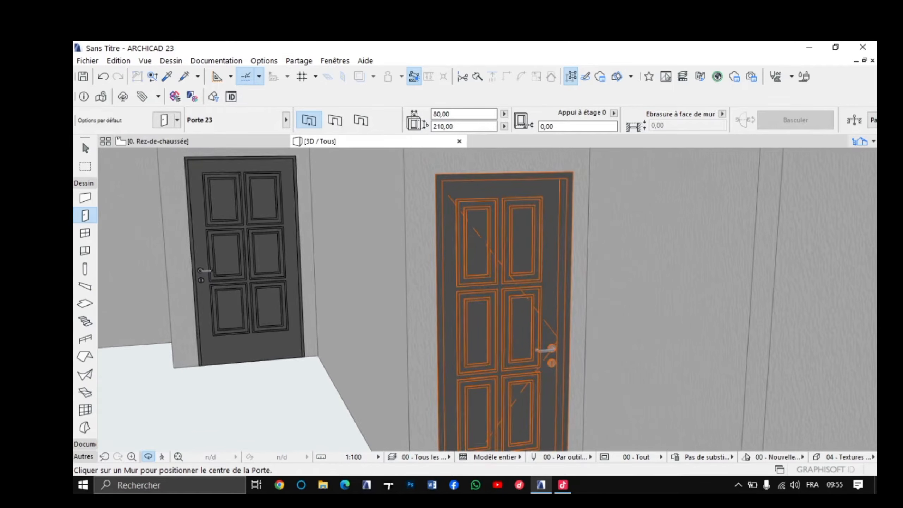
scroll(487, 299, "down", 2)
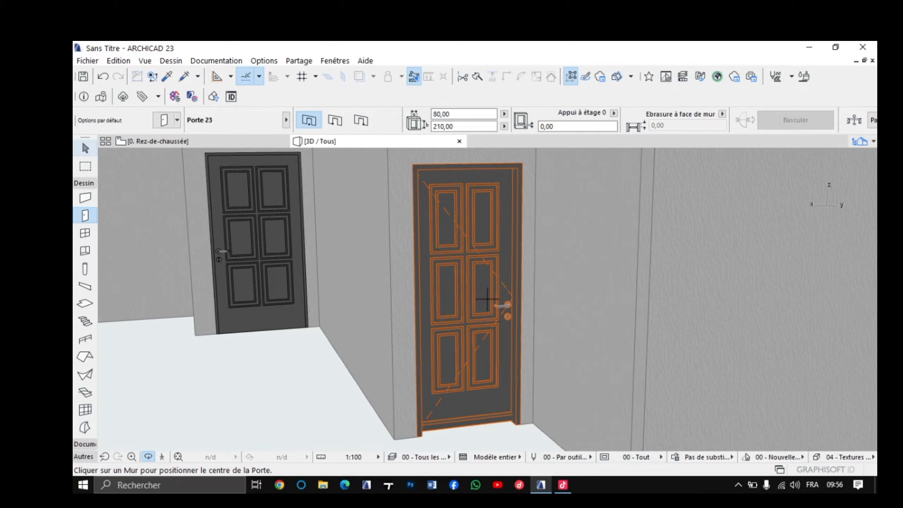
left_click(86, 148)
scroll(470, 269, "up", 1)
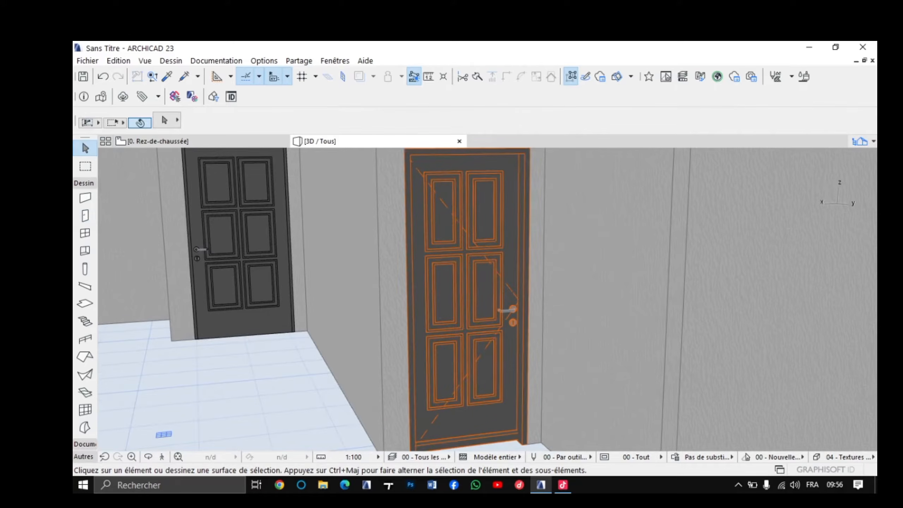
left_click(477, 203)
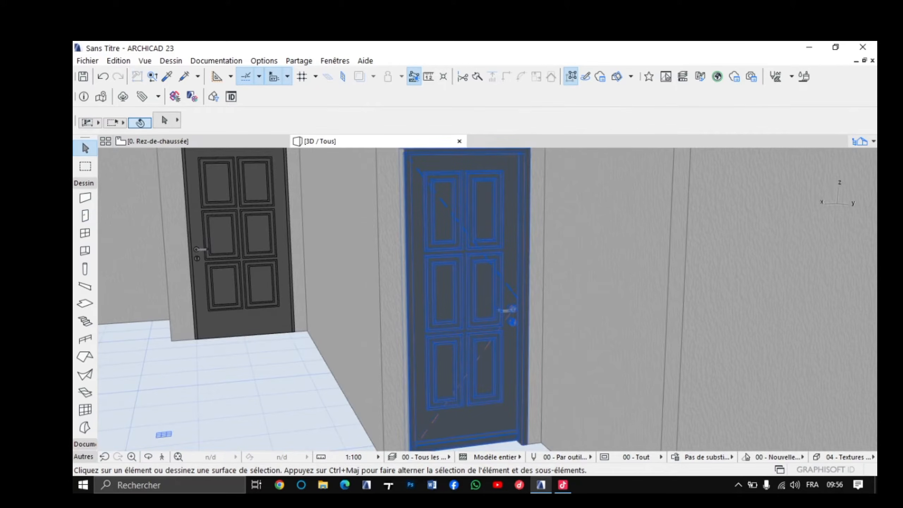
key("F2")
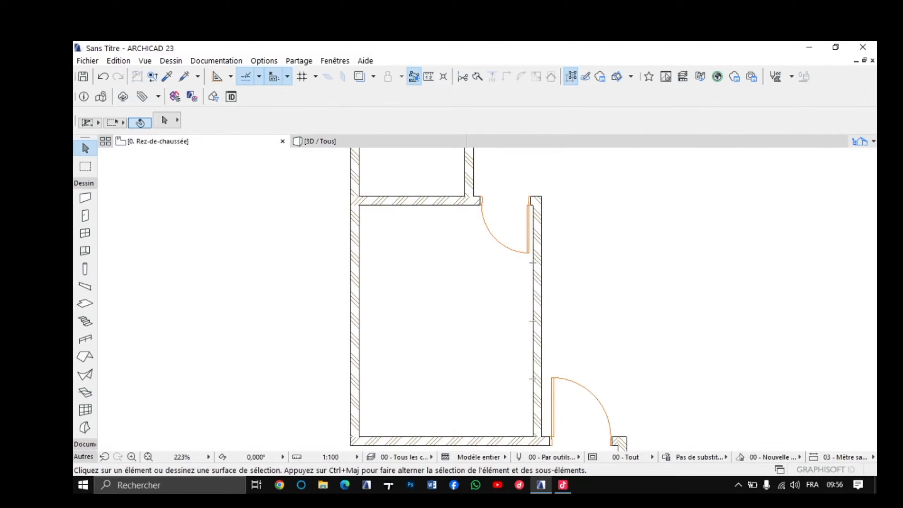
left_click(529, 235)
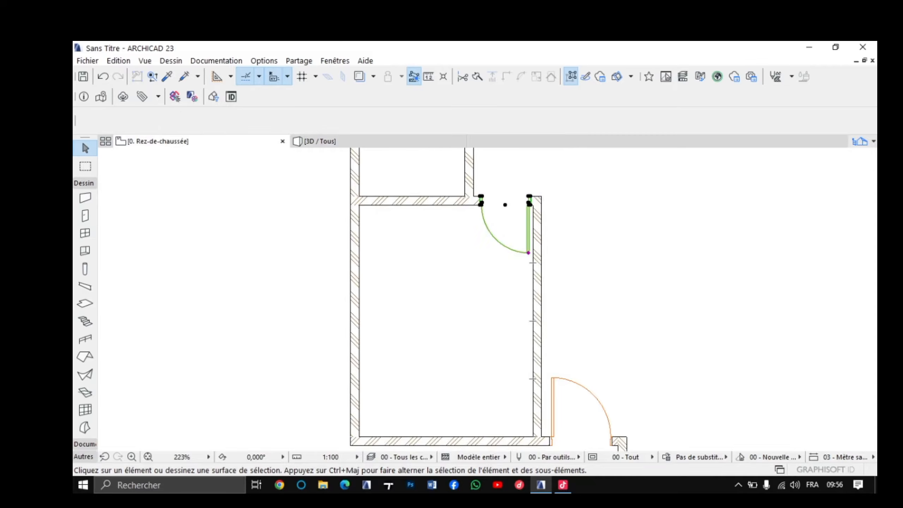
key("Delete")
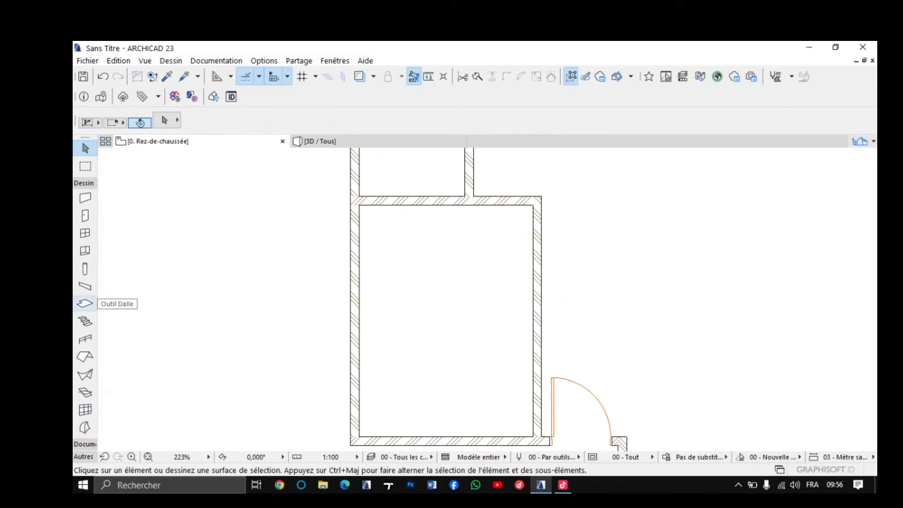
scroll(85, 321, "down", 1)
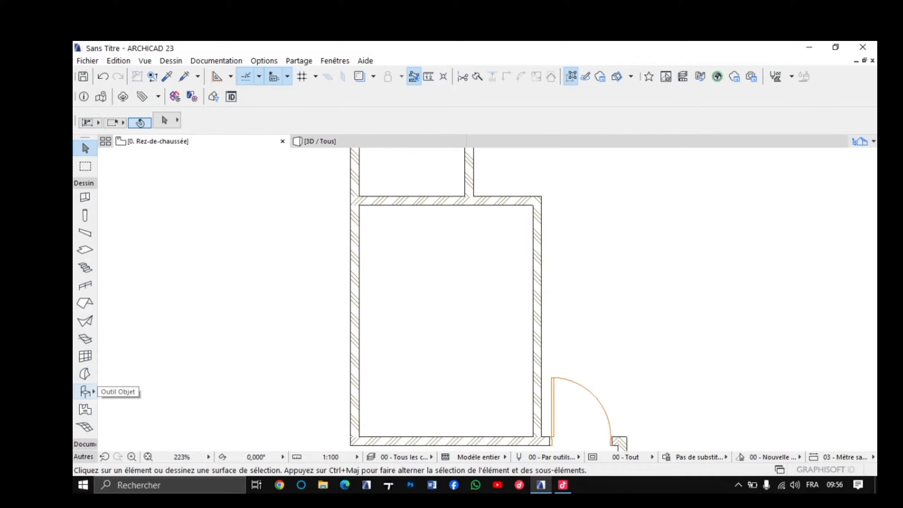
left_click(85, 392)
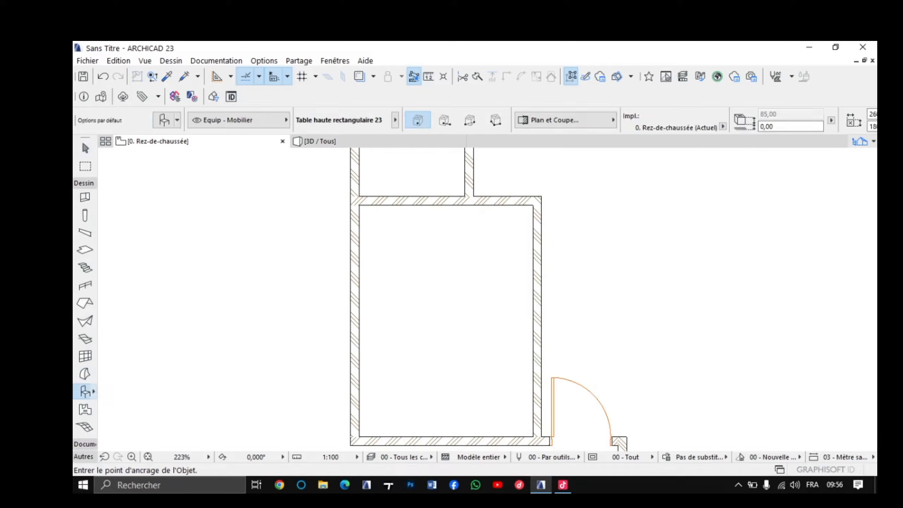
left_click(94, 391)
left_click(87, 60)
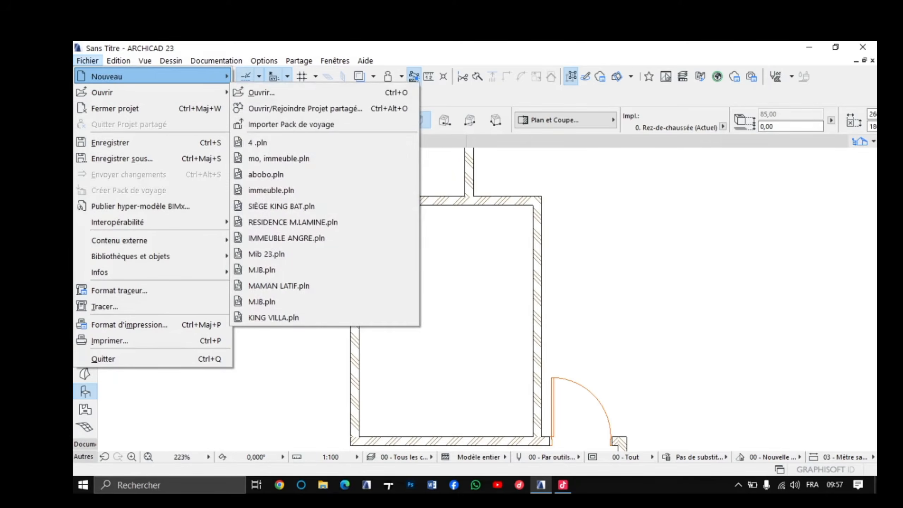
mouse_move(107, 76)
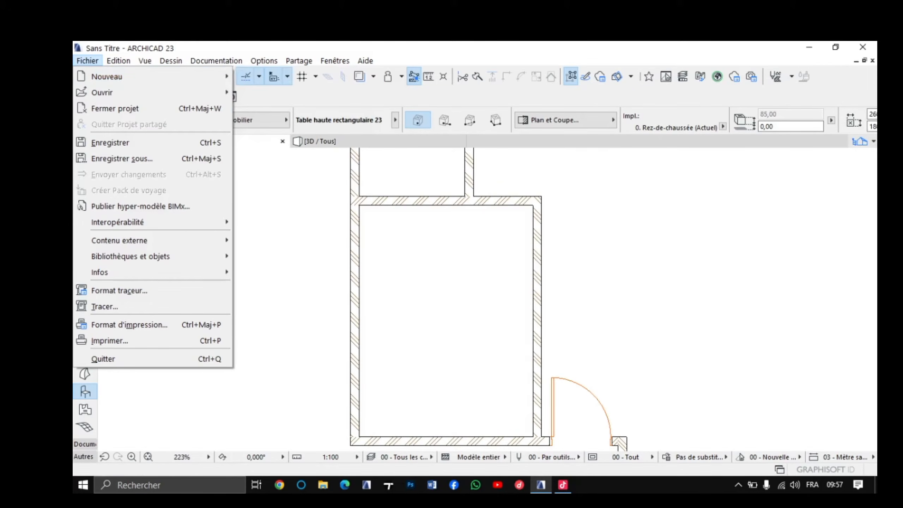
key("Escape")
Step: Examine the entrance door, the closed room and the small upper room in the ground-floor plan
scroll(373, 447, "down", 3)
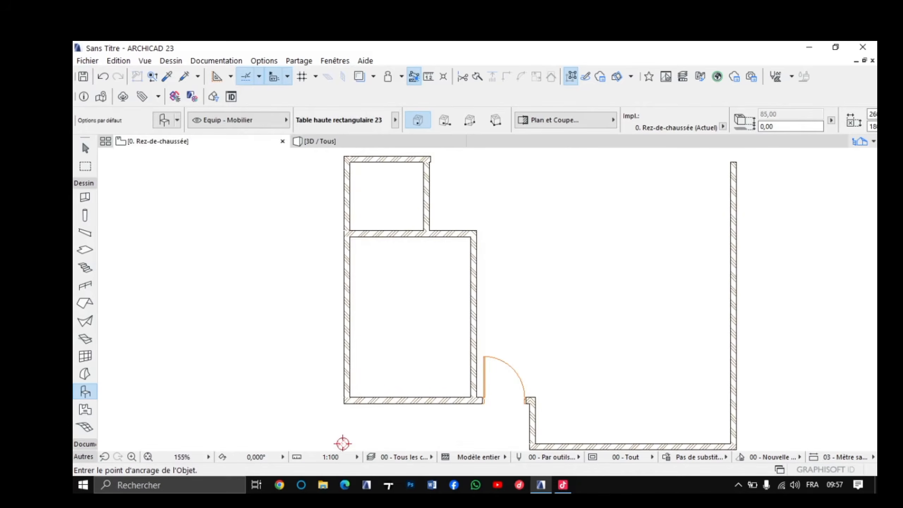
scroll(418, 261, "up", 3)
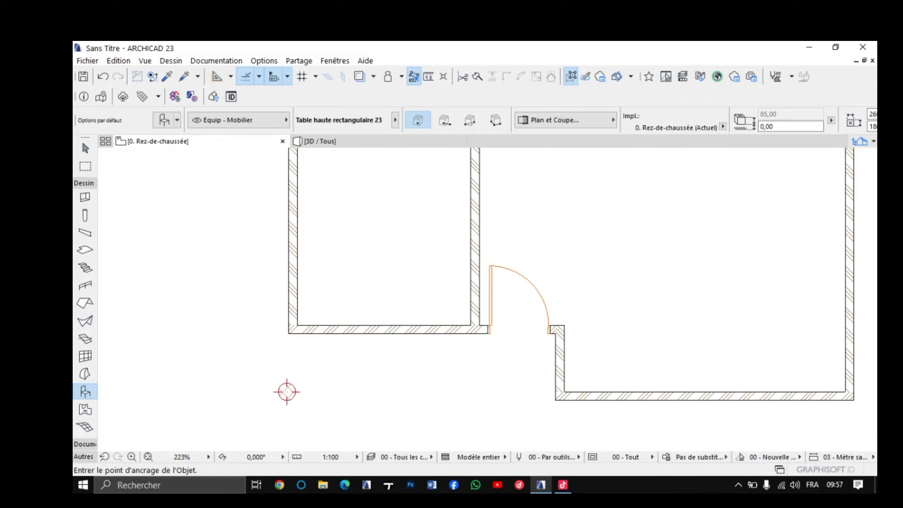
scroll(514, 296, "up", 1)
middle_click_drag(513, 296, 504, 277)
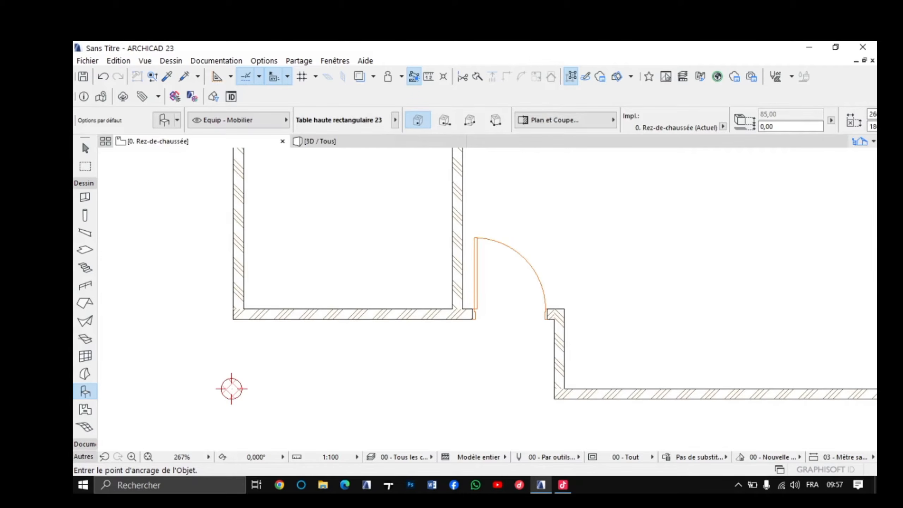
scroll(423, 200, "down", 3)
middle_click_drag(423, 200, 374, 355)
scroll(375, 259, "up", 2)
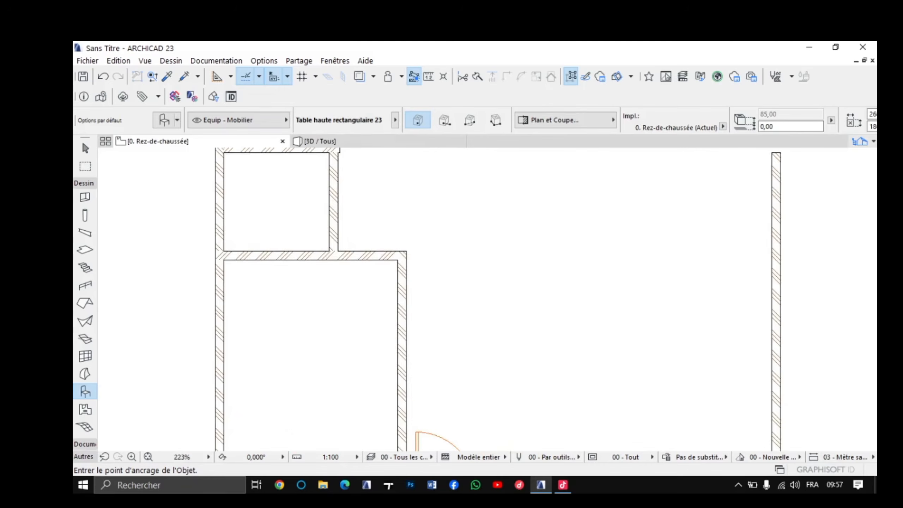
scroll(378, 284, "down", 2)
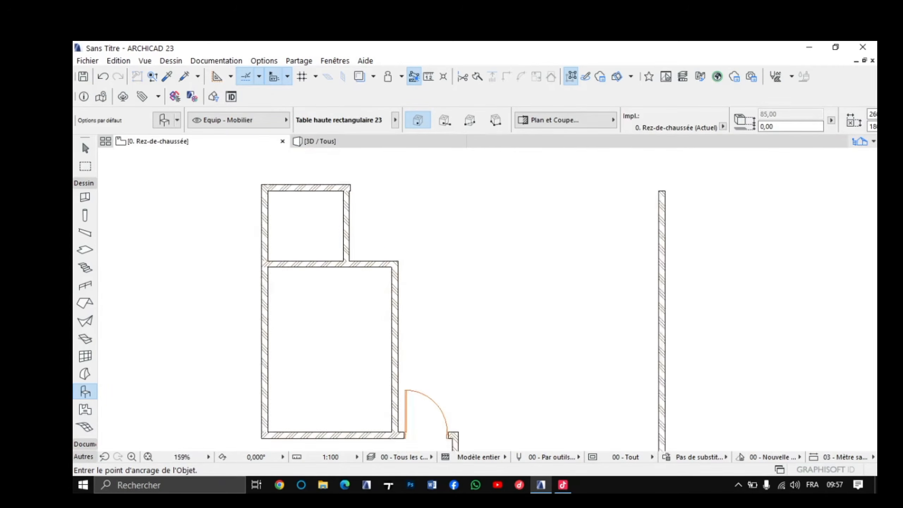
middle_click_drag(378, 284, 378, 214)
scroll(462, 283, "up", 1)
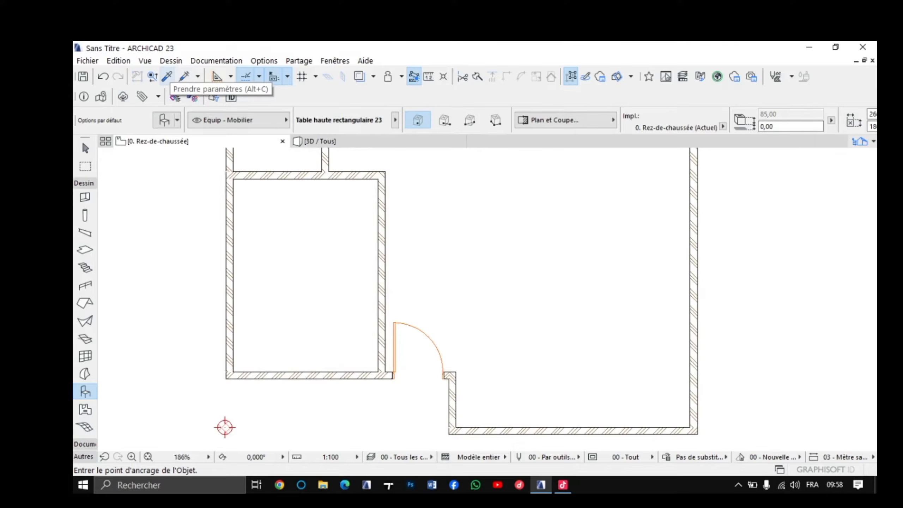
Step: Pick up the entrance door's parameters as the defaults for new doors
left_click(167, 76)
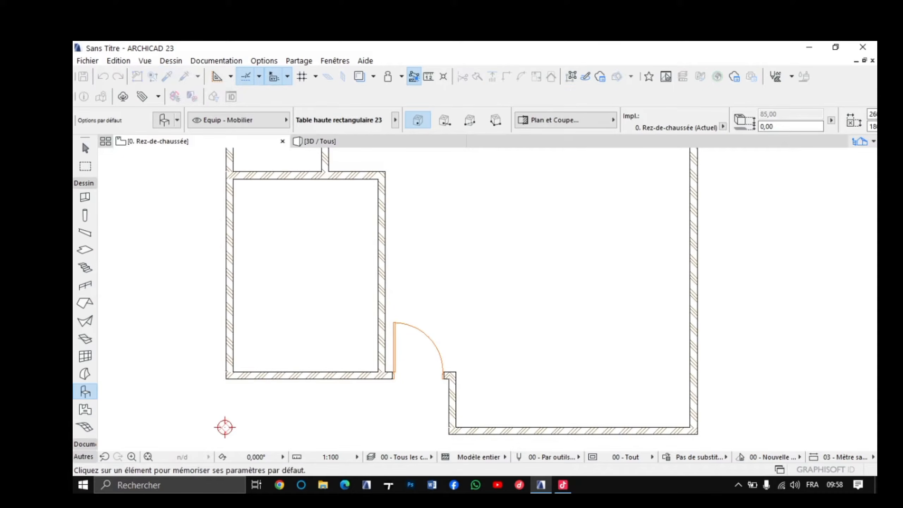
middle_click_drag(225, 427, 219, 352)
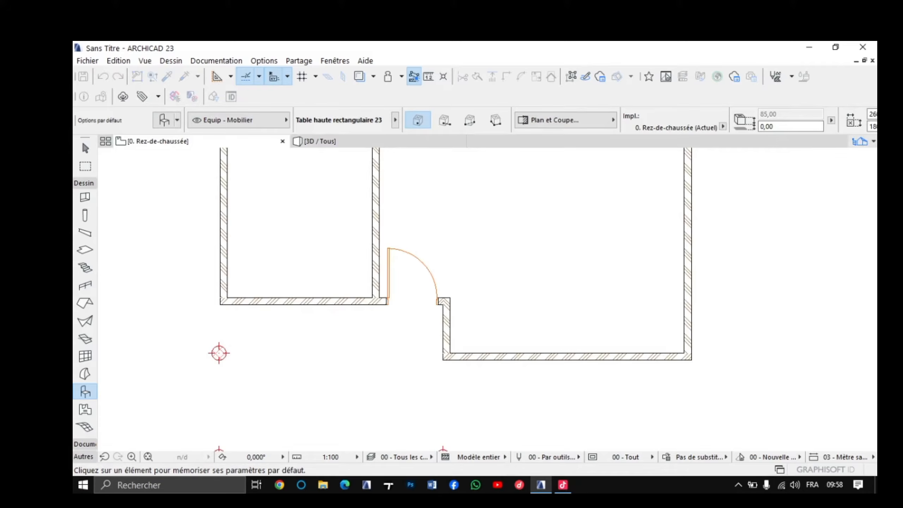
scroll(409, 302, "up", 4)
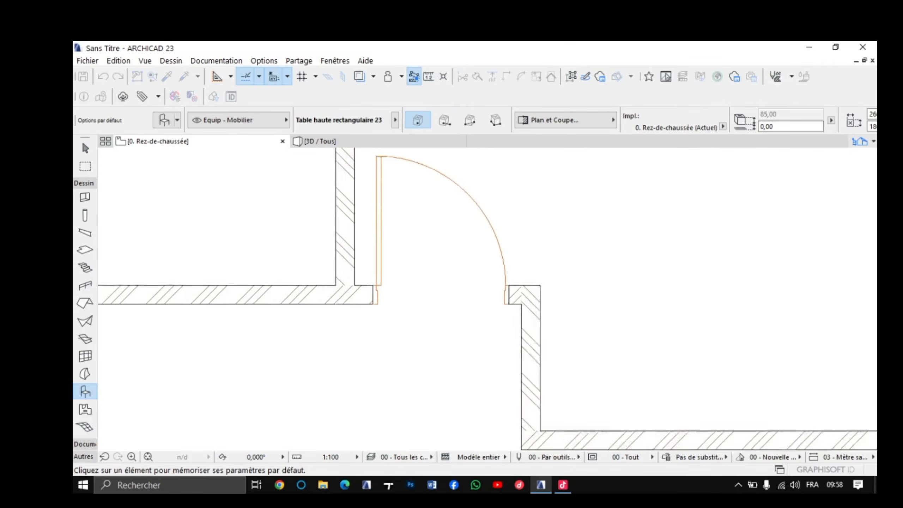
left_click(493, 304, "alt")
scroll(386, 221, "down", 3)
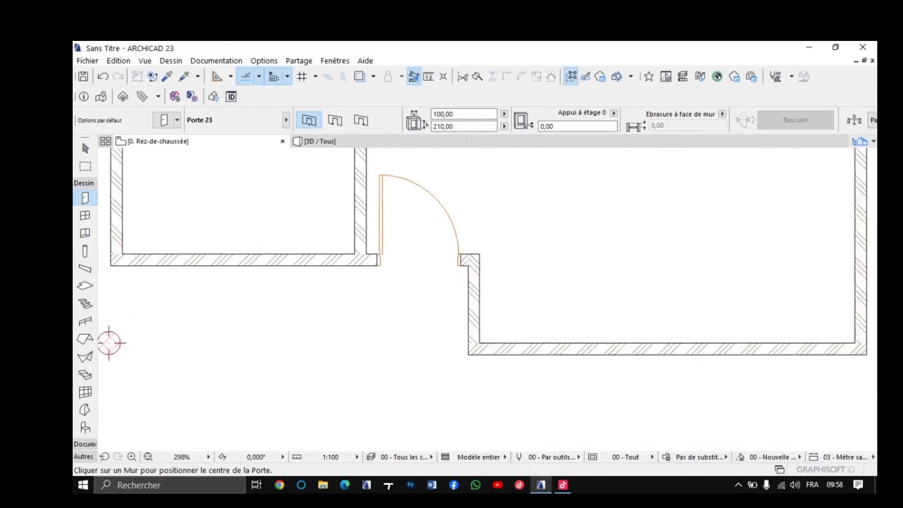
Step: Set the new door's width to 90 for the shared wall section beside the small upper room
middle_click_drag(386, 222, 454, 384)
middle_click_drag(395, 175, 418, 290)
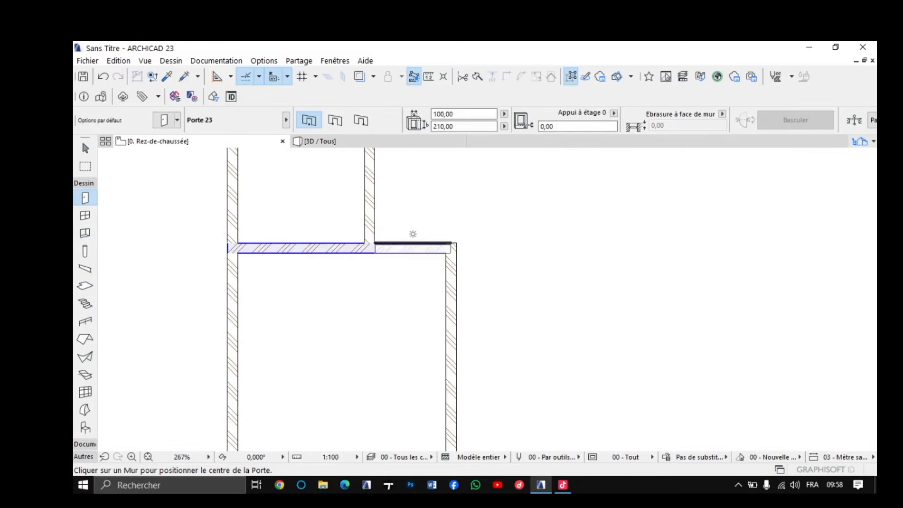
scroll(413, 235, "up", 2)
scroll(413, 243, "up", 3)
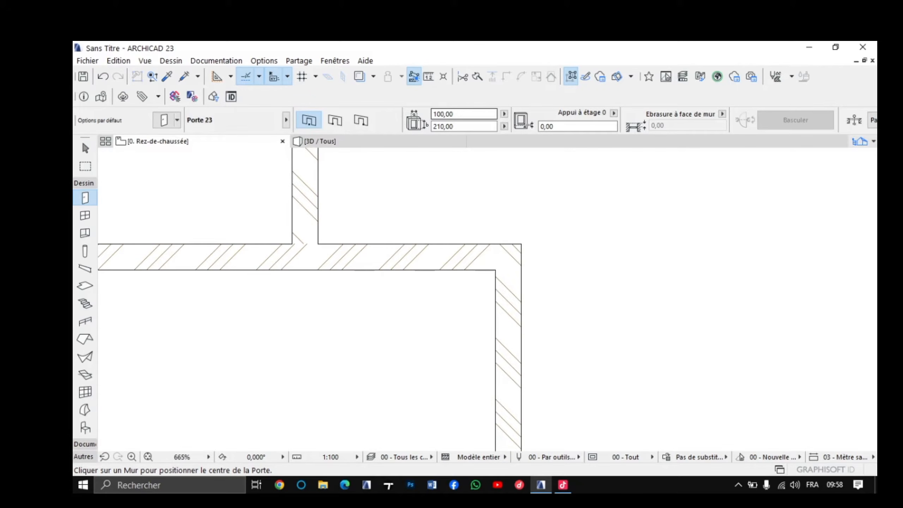
left_click_drag(457, 115, 427, 115)
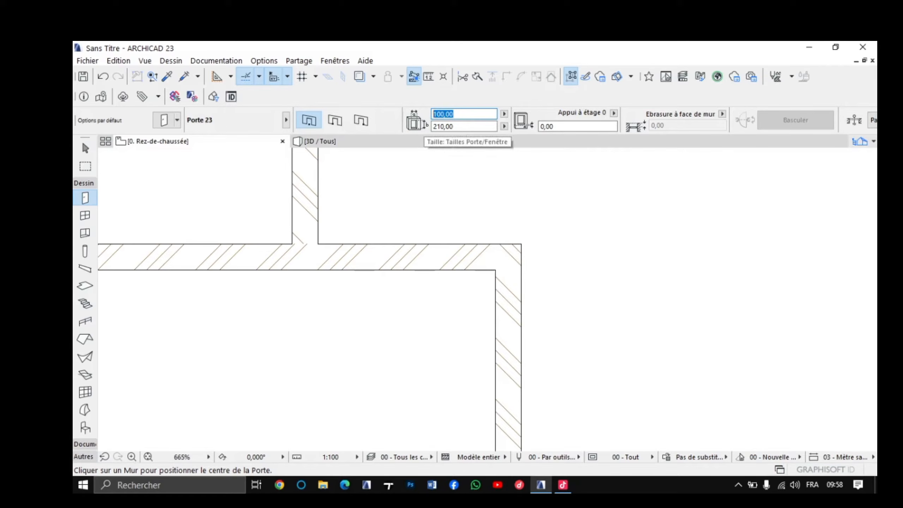
type("90,00")
Step: Place the 90 by 210 door in the shared wall's exposed section, opening into the larger room with hinges near its right wall
scroll(415, 236, "up", 2)
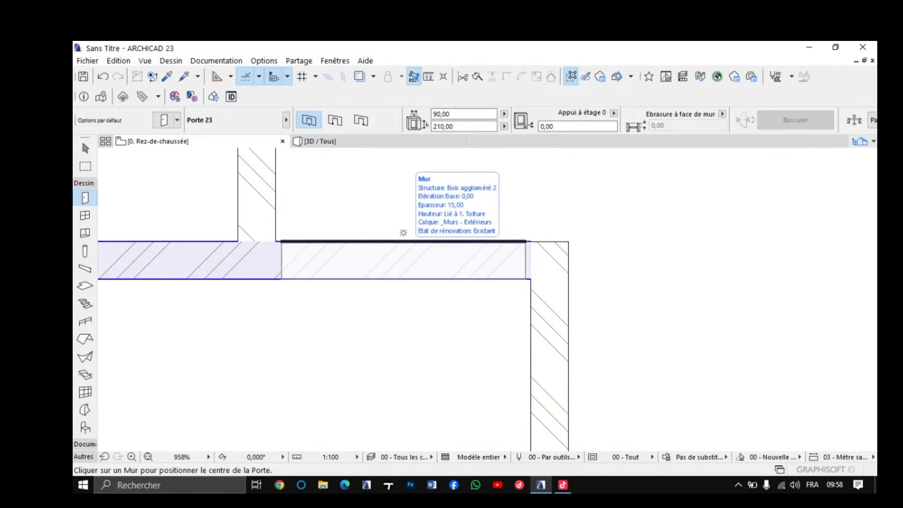
left_click(403, 232)
scroll(428, 190, "down", 2)
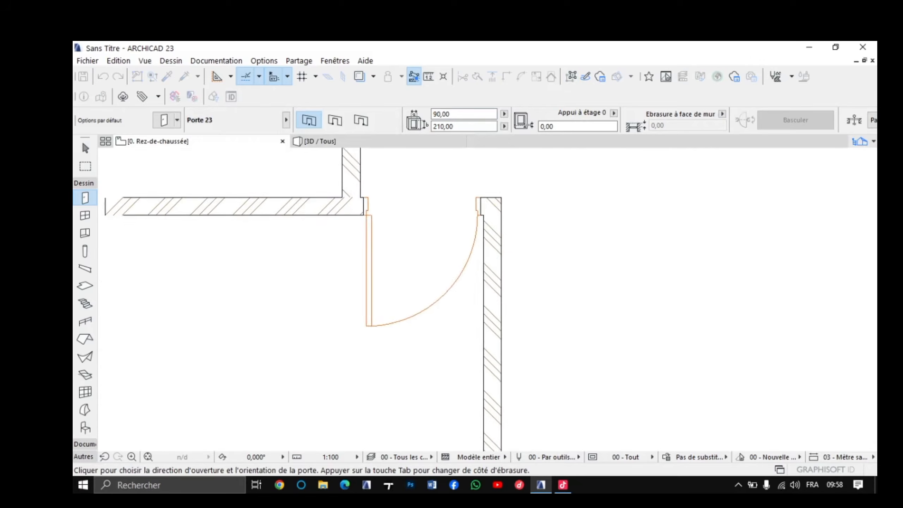
left_click(493, 226)
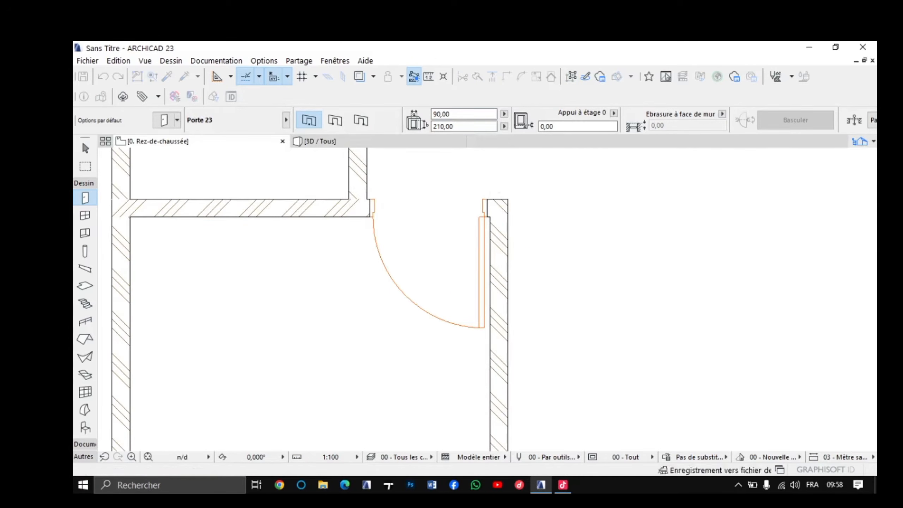
scroll(550, 293, "down", 2)
middle_click_drag(506, 285, 506, 343)
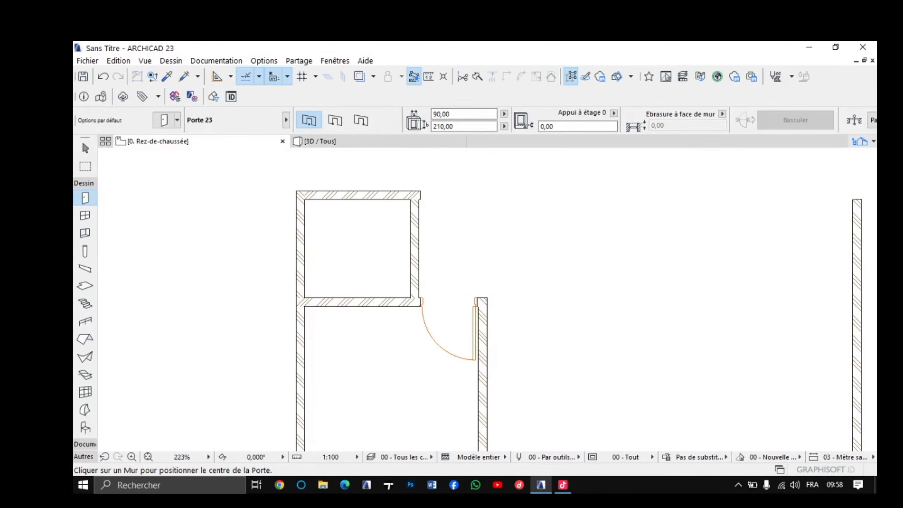
Step: Inspect the replaced interior door and the entrance door in 3D, orbiting from the inner side to the entrance facade
key("F3")
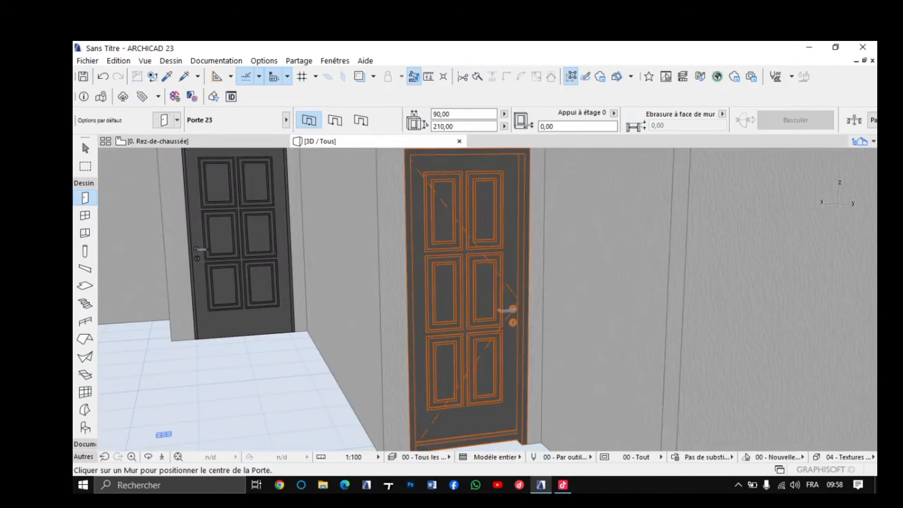
scroll(462, 302, "down", 10)
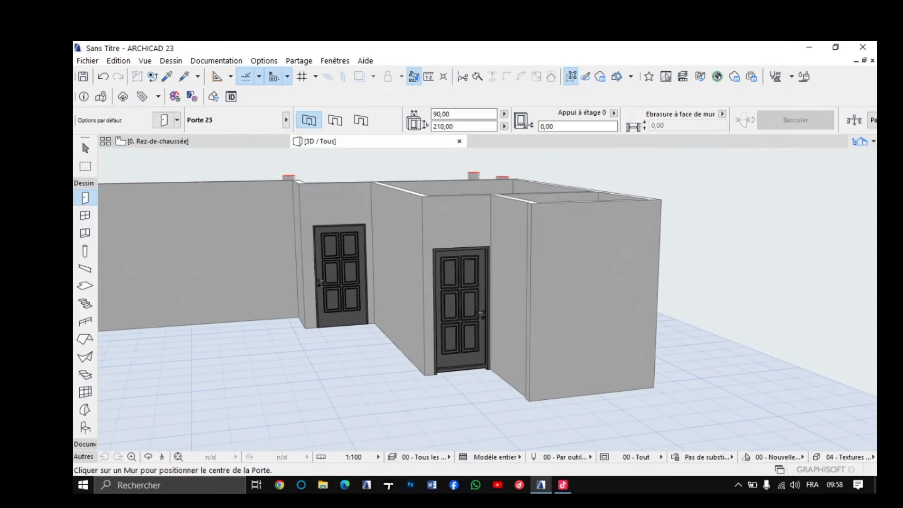
left_click(148, 457)
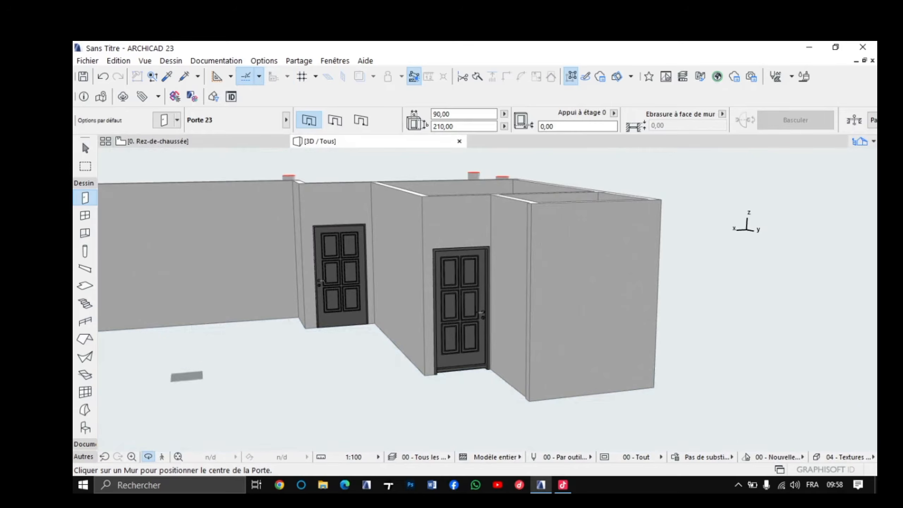
left_click_drag(747, 224, 612, 239)
scroll(498, 299, "up", 2)
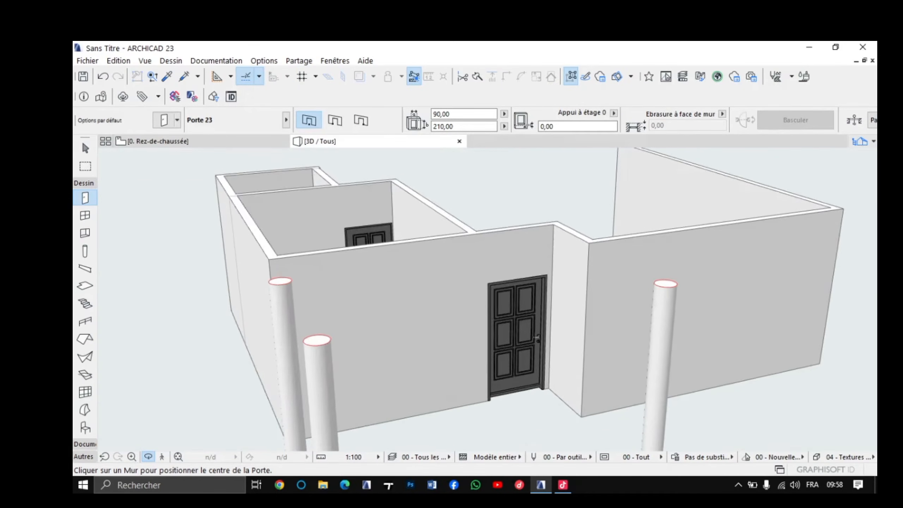
left_click_drag(498, 287, 431, 301)
scroll(484, 299, "up", 3)
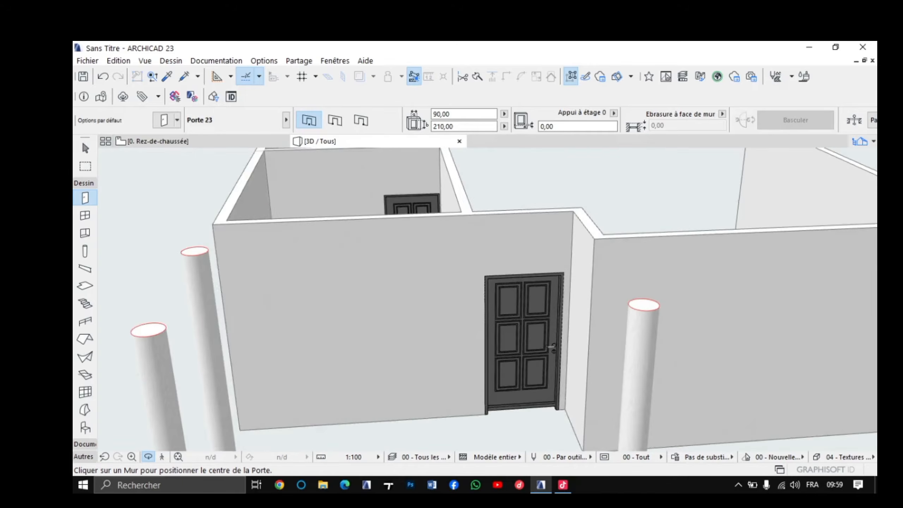
scroll(484, 313, "up", 2)
left_click_drag(484, 313, 462, 322)
scroll(516, 353, "up", 1)
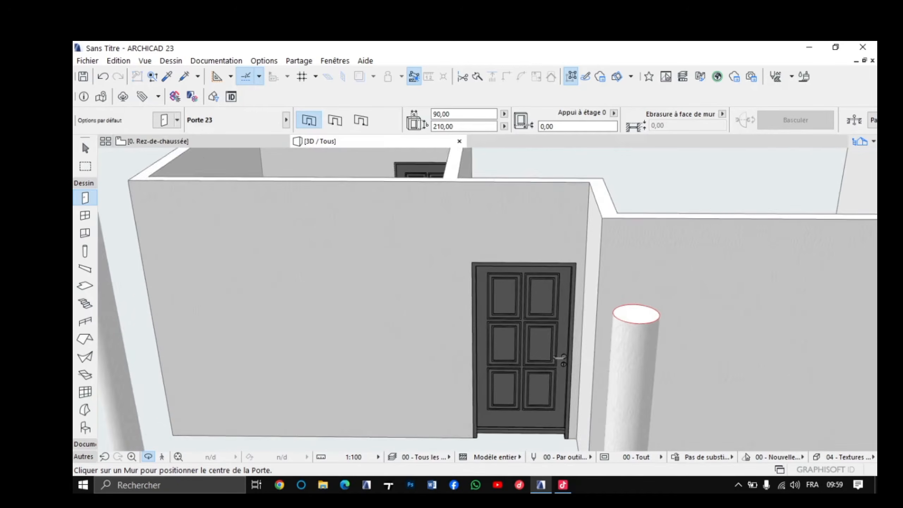
Step: Examine the fit of the interior and entrance doors in 3D from above, around the outer walls and up close
middle_click_drag(519, 342, 546, 394, "shift")
middle_click_drag(512, 371, 516, 399)
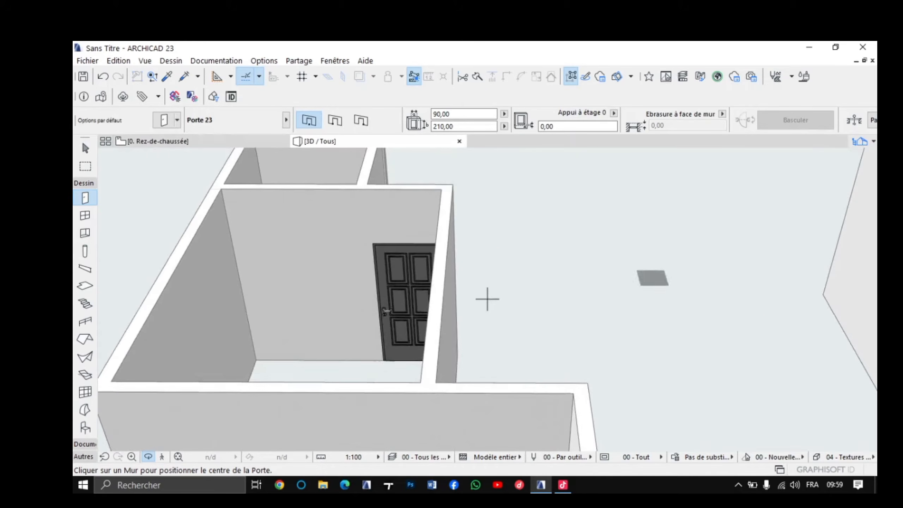
middle_click_drag(486, 299, 384, 348, "shift")
scroll(384, 353, "down", 2)
middle_click_drag(448, 410, 391, 392, "shift")
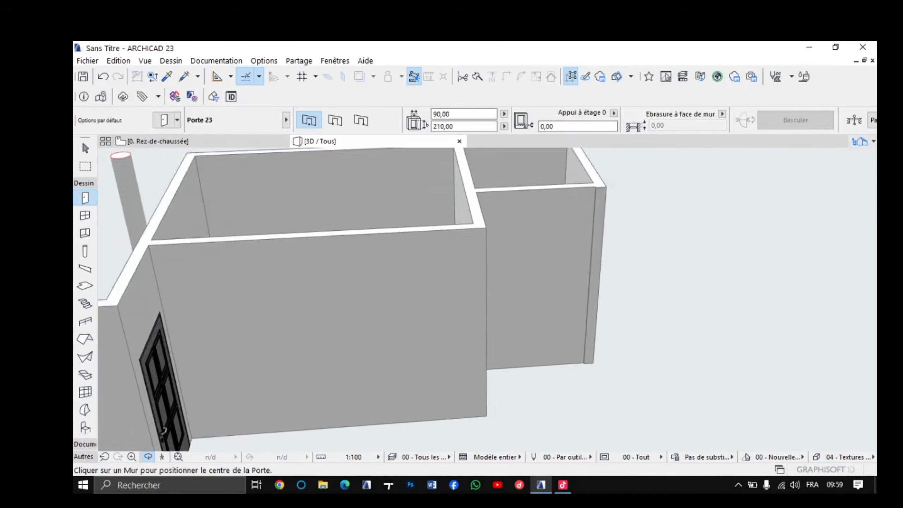
scroll(392, 391, "up", 4)
scroll(482, 308, "up", 2)
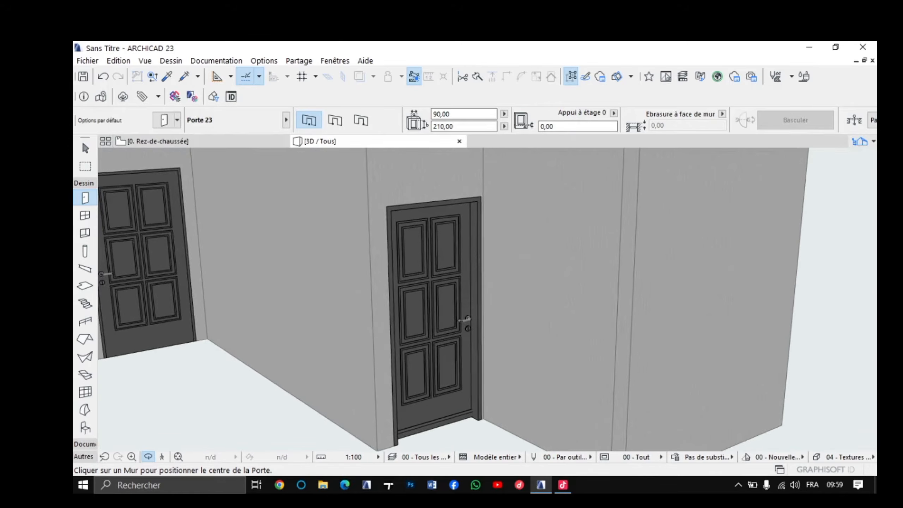
mouse_move(487, 299)
middle_mouse_down("shift")
mouse_move(502, 301)
mouse_move(462, 313)
mouse_move(583, 356)
mouse_move(486, 299)
middle_mouse_up("shift")
scroll(463, 314, "down", 1)
scroll(464, 314, "down", 2)
Step: Return to the ground-floor plan and examine the small upper room's walls and the area above it
left_click(181, 143)
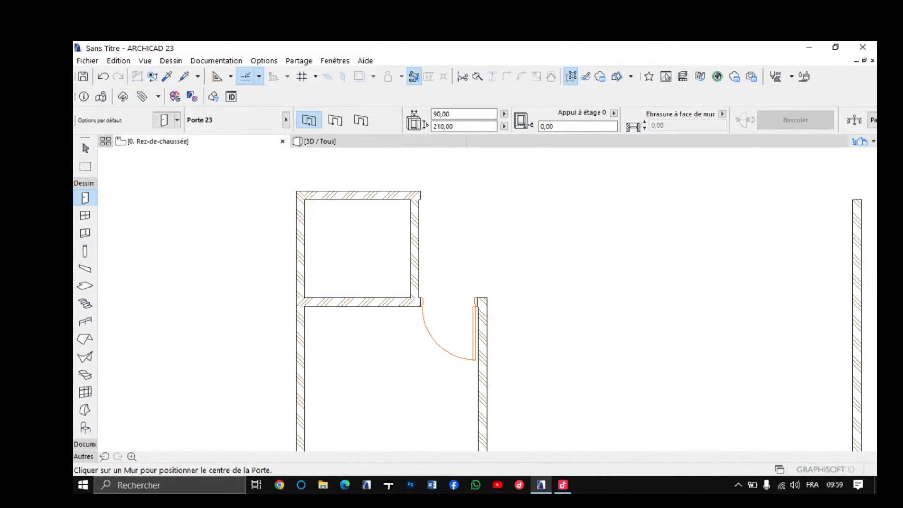
scroll(417, 197, "up", 6)
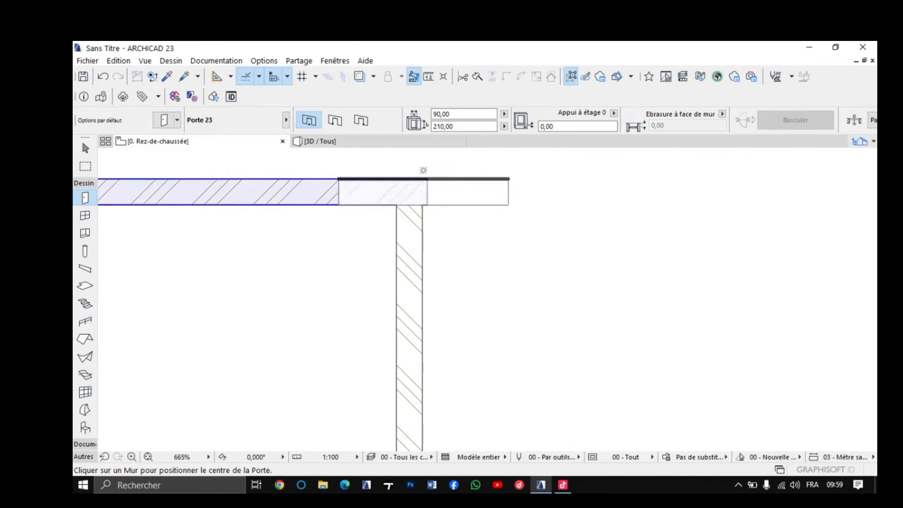
scroll(423, 201, "down", 9)
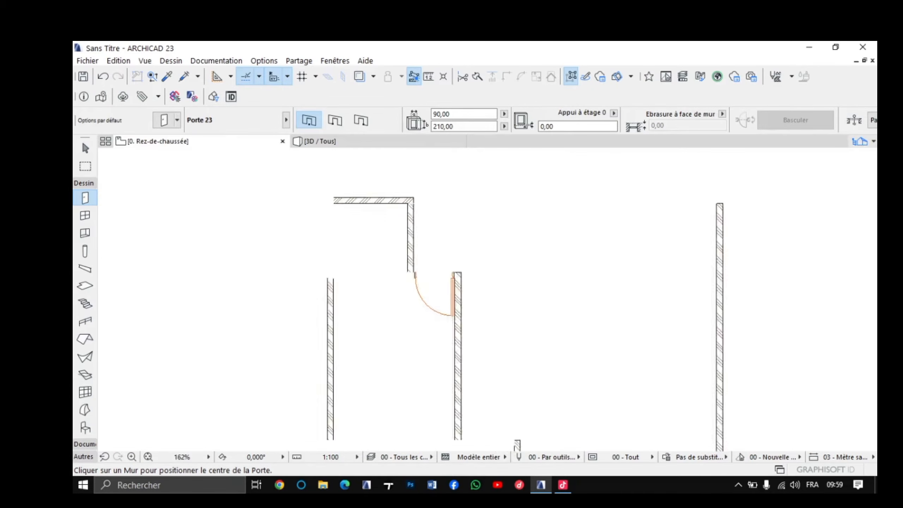
middle_click_drag(423, 200, 453, 213)
scroll(411, 241, "up", 3)
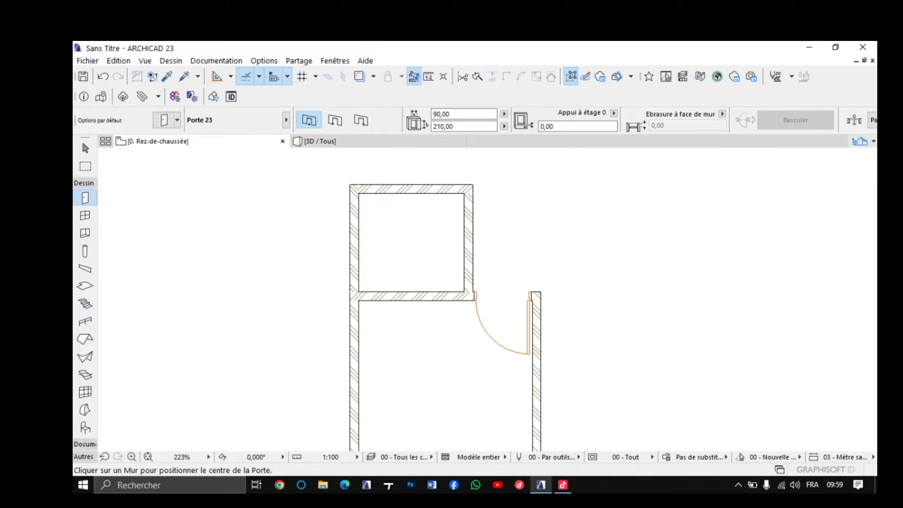
scroll(412, 241, "up", 1)
middle_click_drag(411, 241, 445, 335)
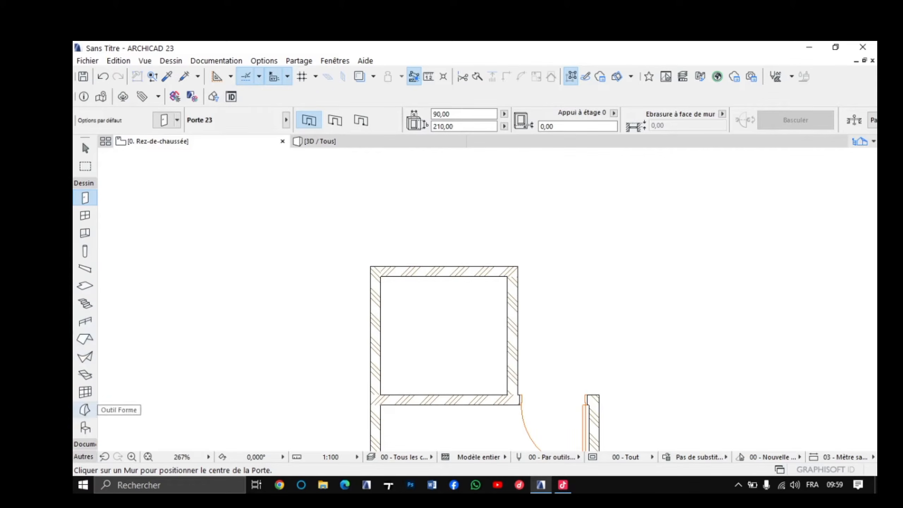
Step: Draw a 400 long exterior wall straight up from the small upper room's outer upper-left corner
scroll(85, 286, "down", 2)
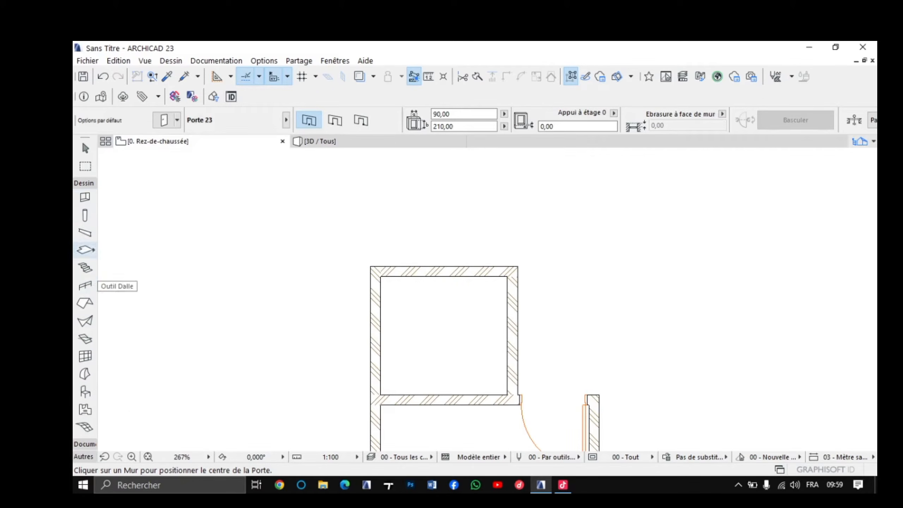
scroll(85, 286, "up", 3)
left_click(85, 198)
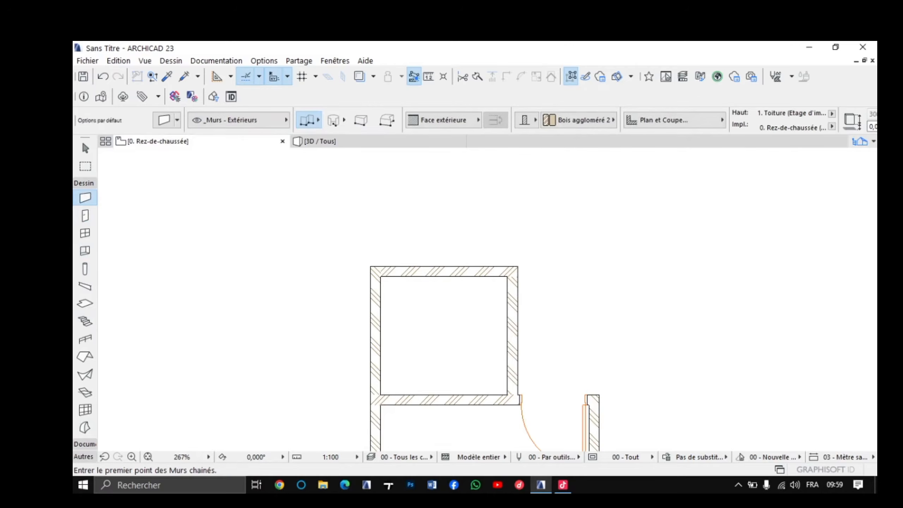
scroll(382, 259, "up", 3)
scroll(360, 267, "up", 3)
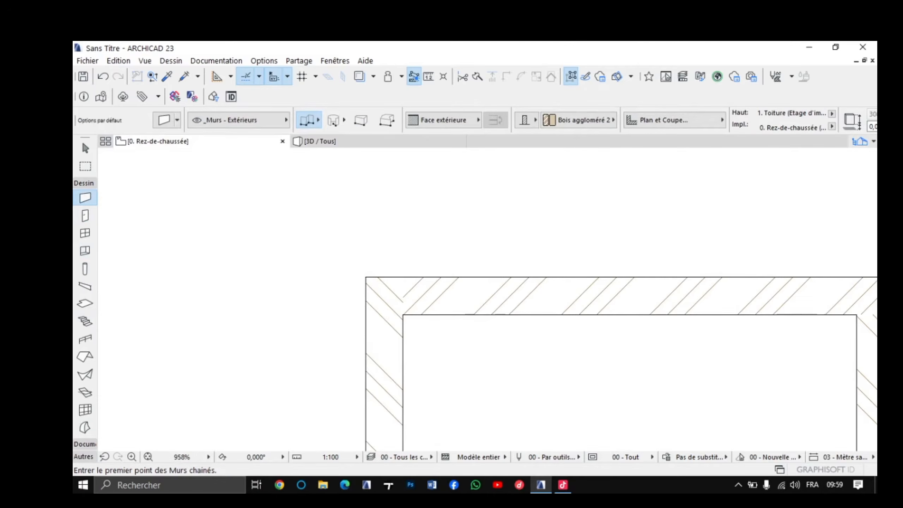
left_click(366, 277)
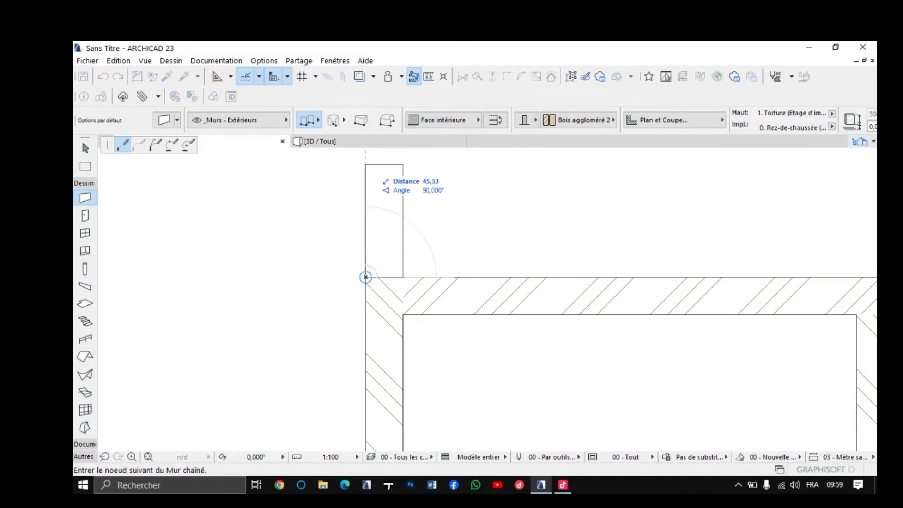
scroll(366, 167, "down", 2)
scroll(365, 198, "down", 4)
middle_click_drag(364, 198, 342, 332)
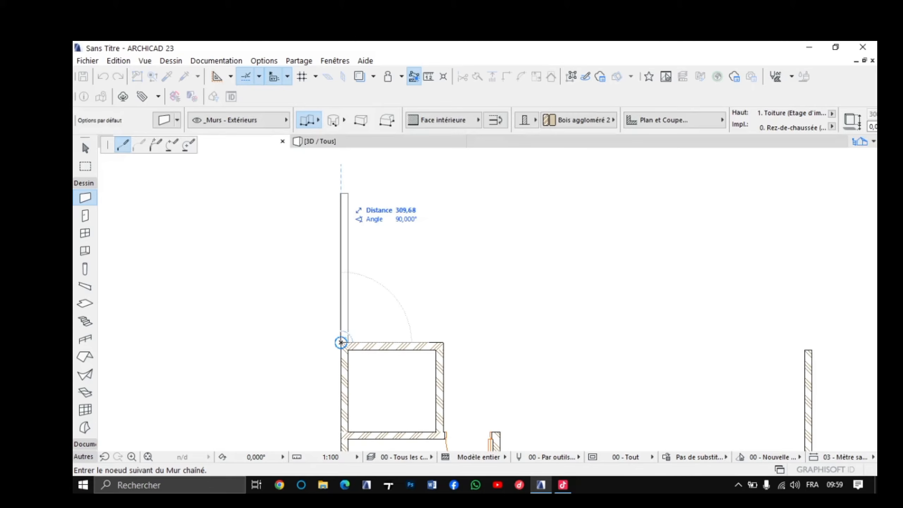
type("400")
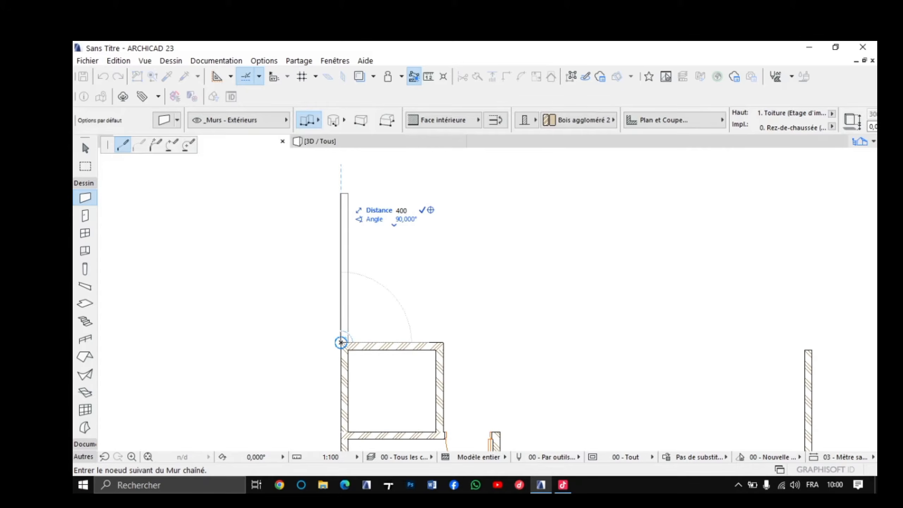
key("Return")
scroll(356, 341, "down", 3)
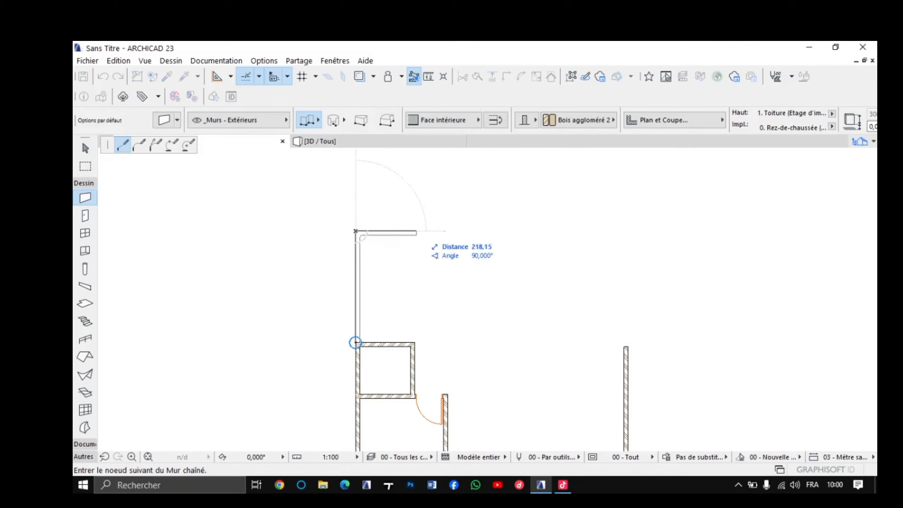
right_click(356, 231)
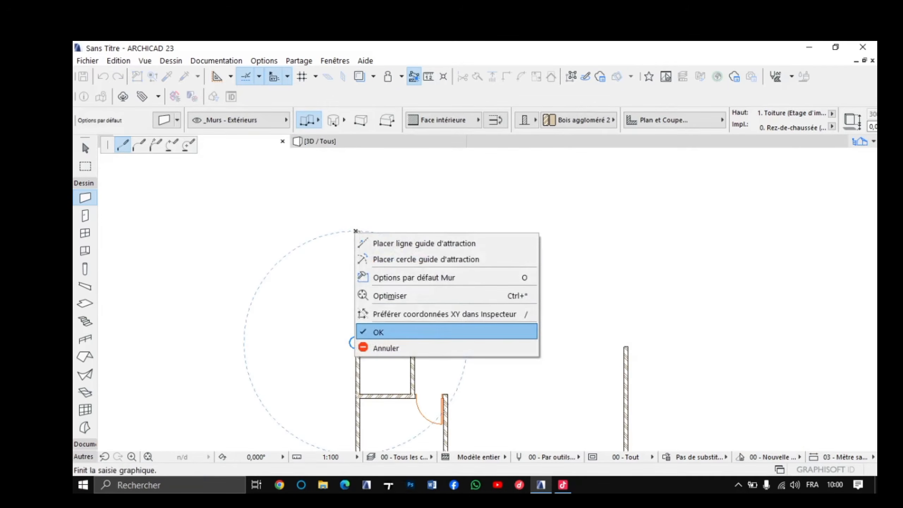
left_click(379, 333)
Step: Start a chained wall at the new wall's inner upper corner, flip its body outward and run it 300 to the right
scroll(366, 236, "up", 5)
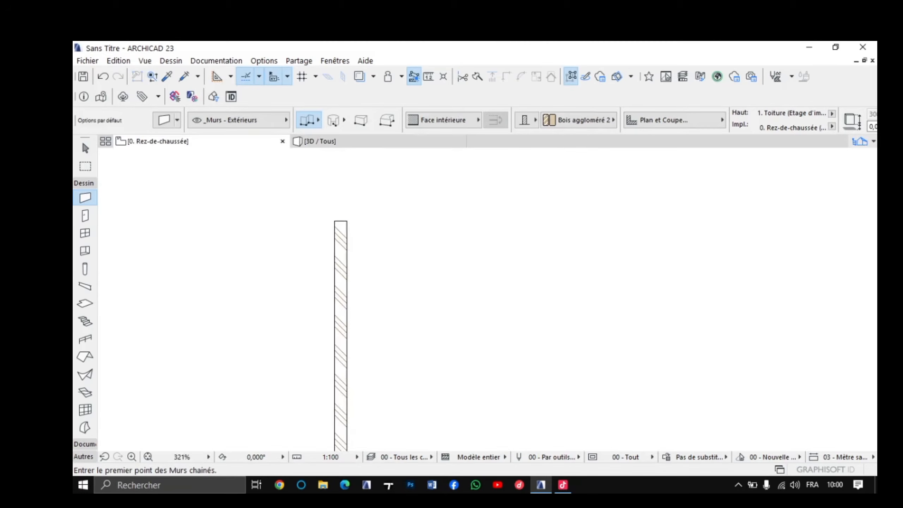
left_click(347, 221)
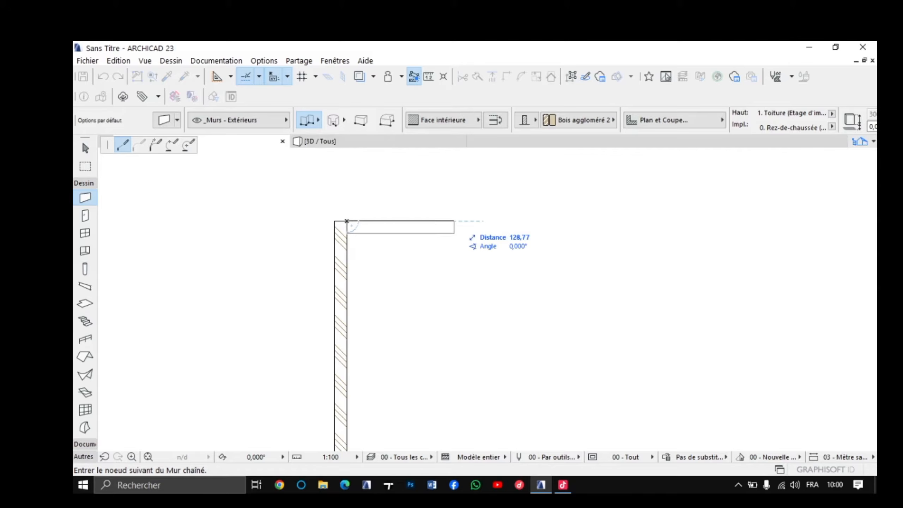
key("c")
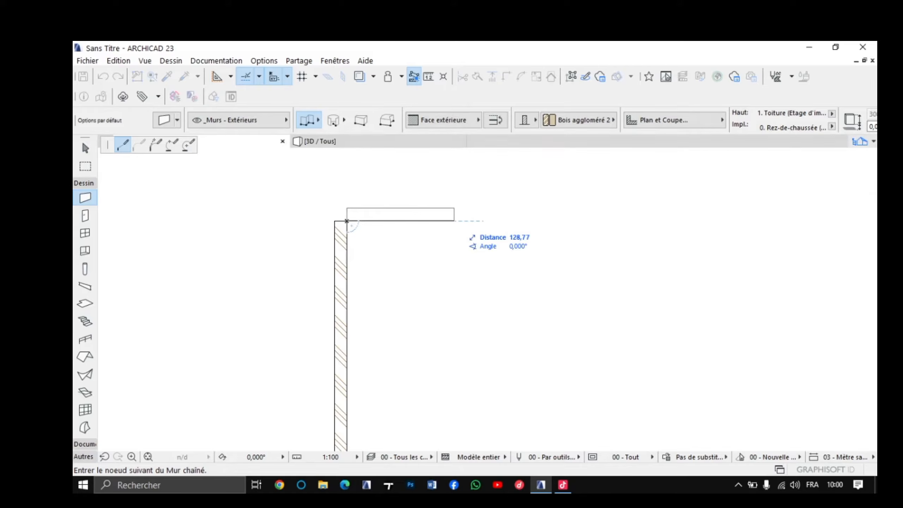
type("300")
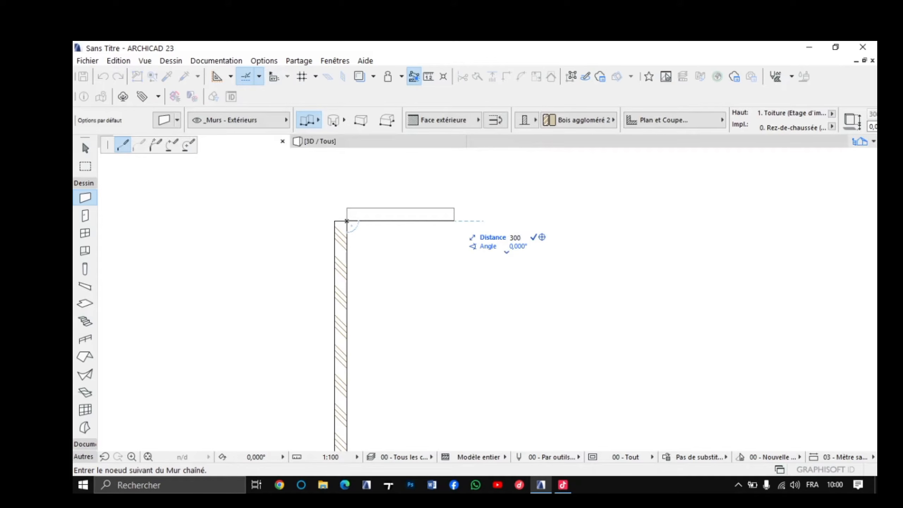
key("Return")
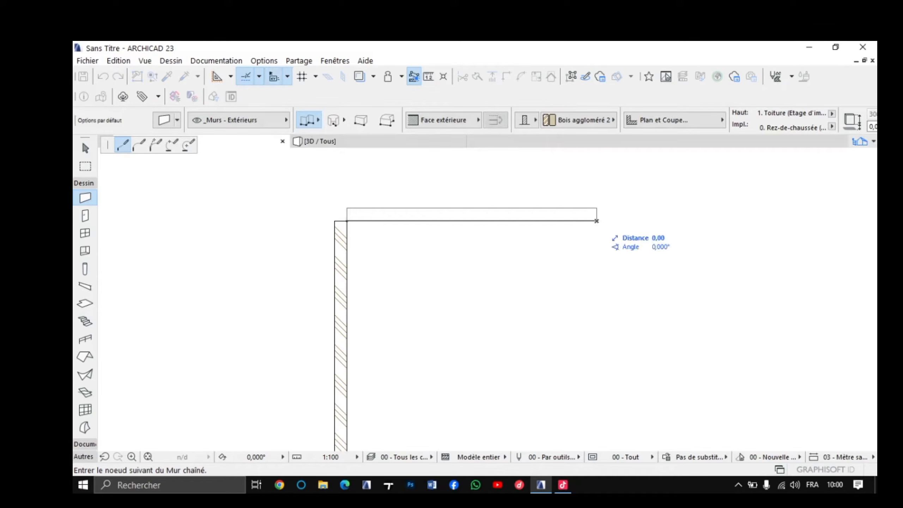
Step: Continue the chained wall straight down to about the level of the small room's upper wall and finish the chain
scroll(597, 221, "down", 2)
middle_click_drag(597, 221, 599, 185)
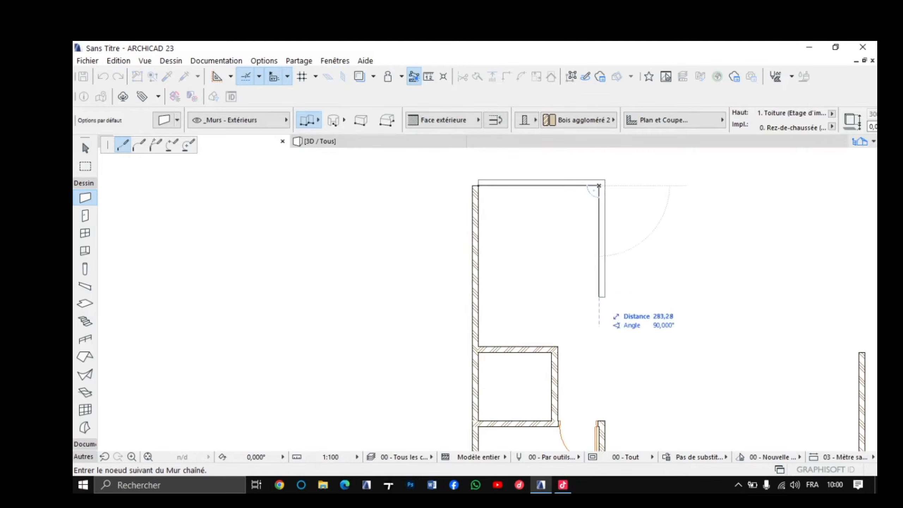
middle_click_drag(609, 314, 609, 294)
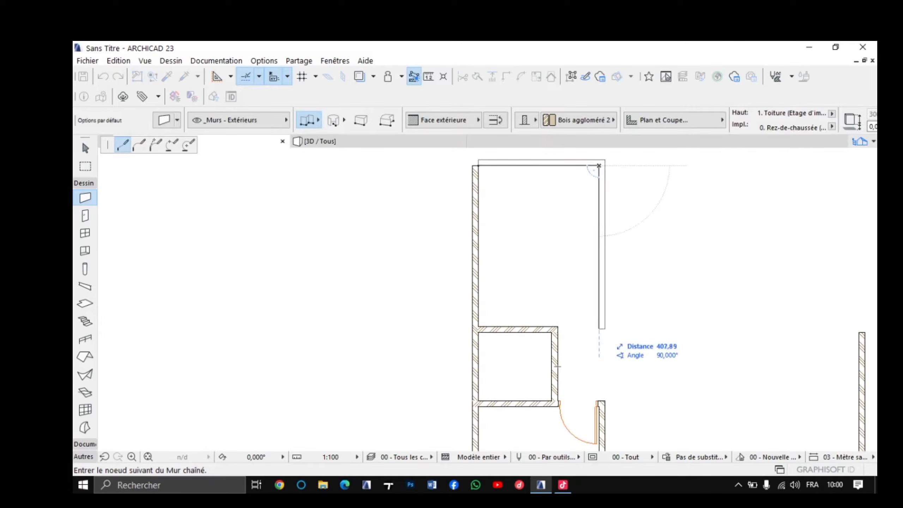
right_click(599, 331)
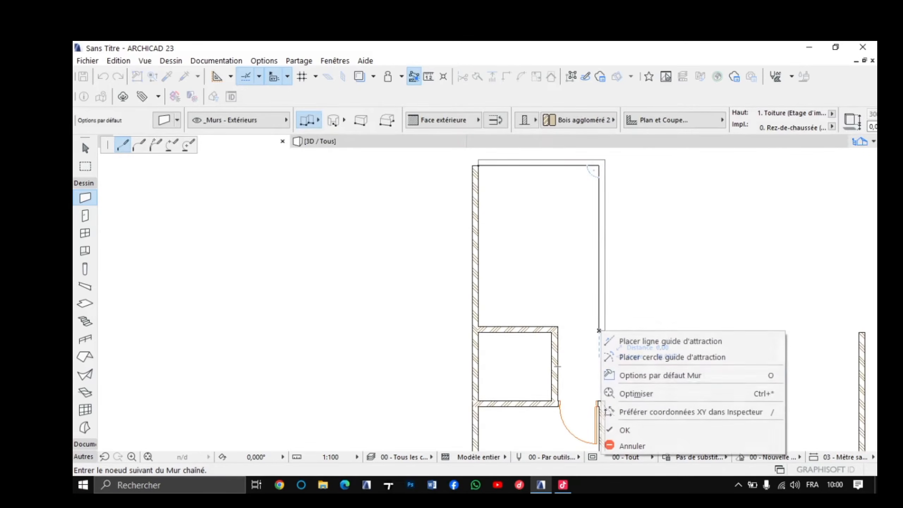
key("Return")
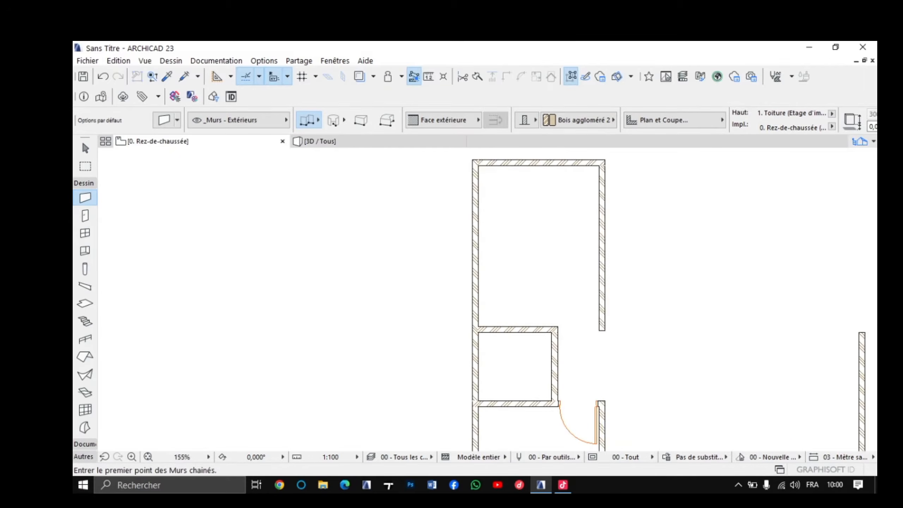
Step: Intersect the small room's upper wall with the new right-hand wall to close the new room's lower corner
scroll(562, 449, "up", 2)
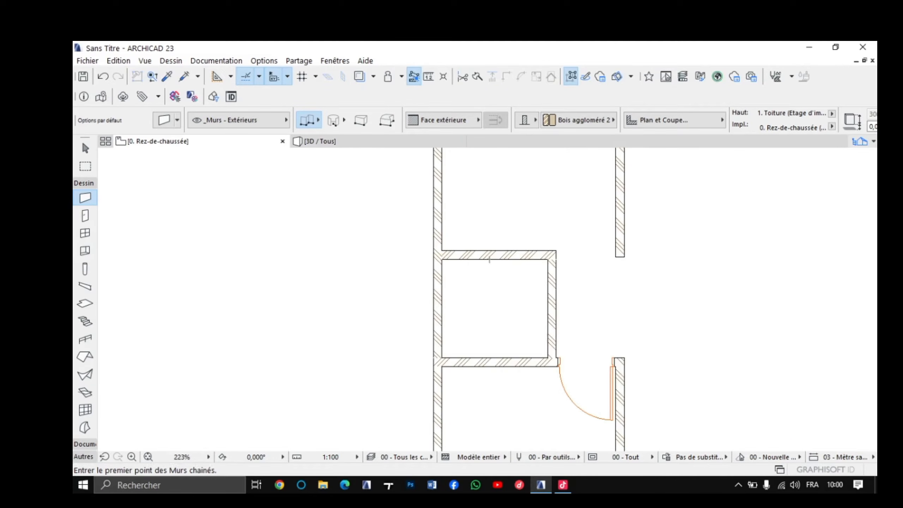
left_click(490, 260, "shift")
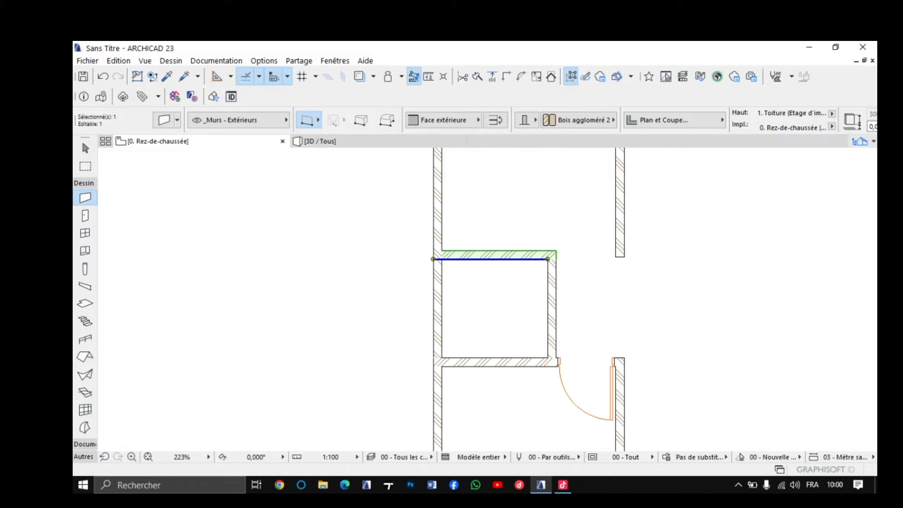
left_click(625, 199, "shift")
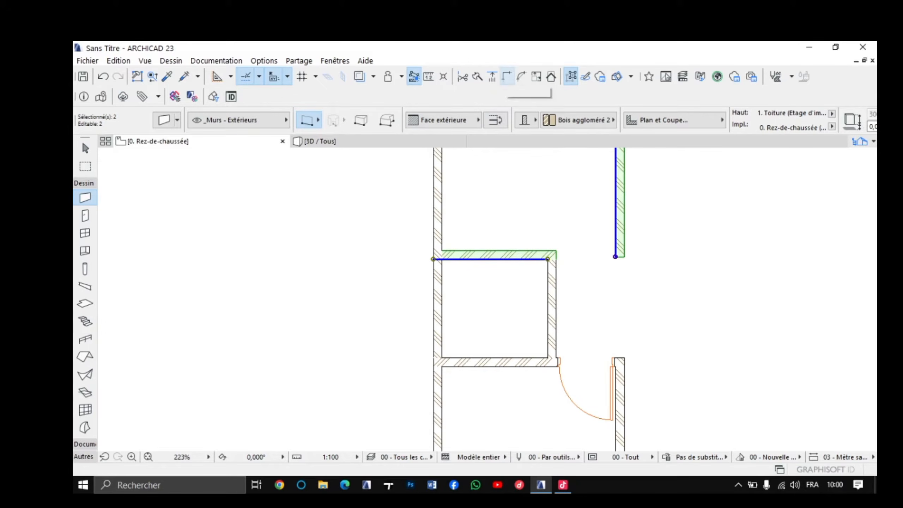
left_click(507, 76)
key("Escape")
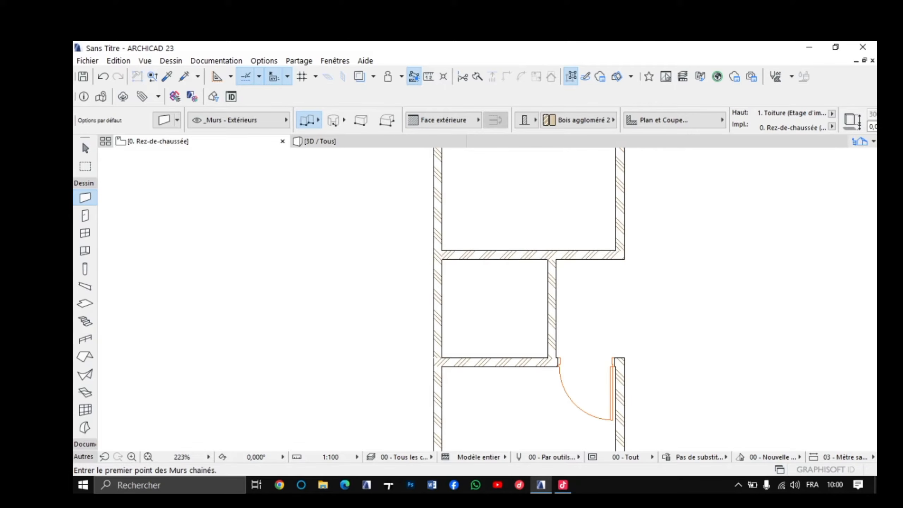
Step: Examine the new room, the small room and the open passage beside the interior door in the plan
scroll(482, 346, "down", 4)
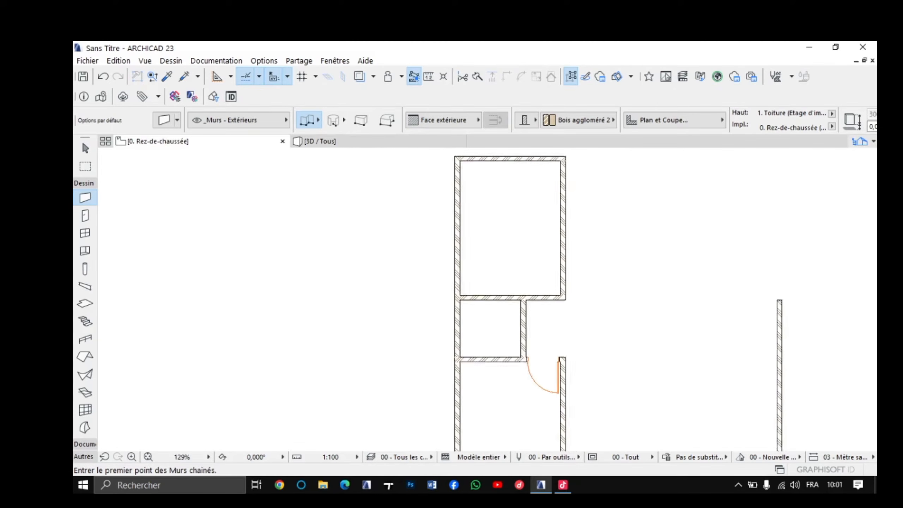
scroll(547, 324, "up", 1)
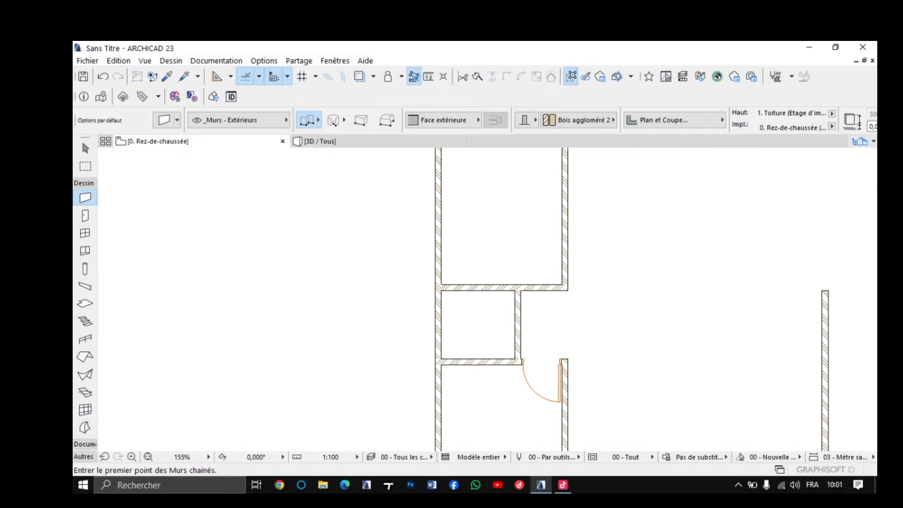
scroll(426, 443, "down", 3)
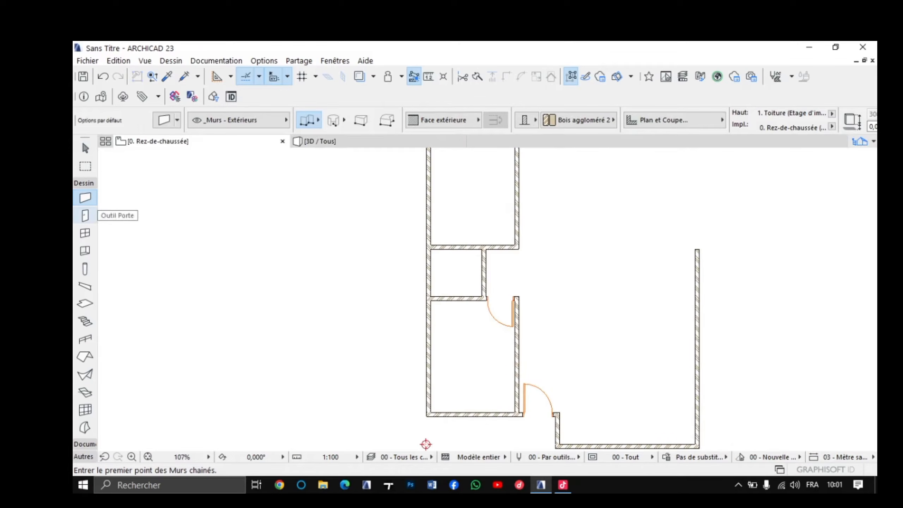
scroll(426, 444, "up", 2)
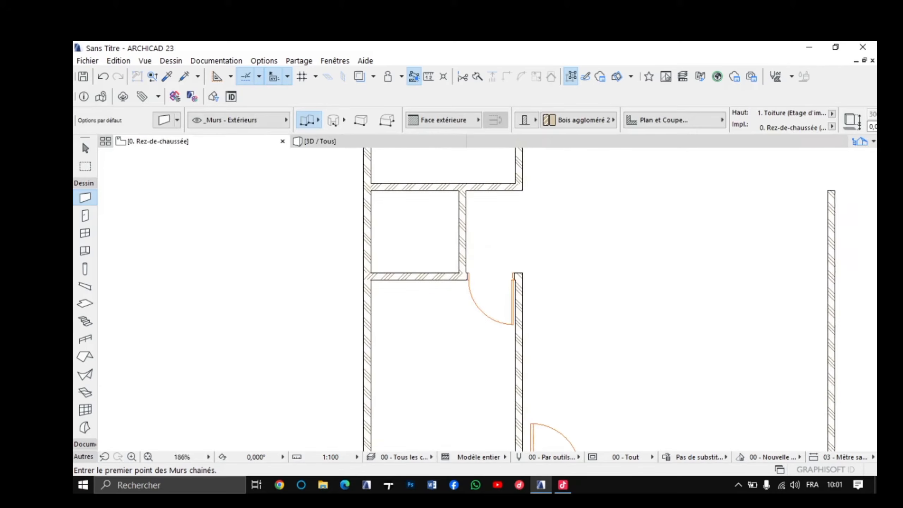
scroll(429, 402, "down", 3)
key("Up")
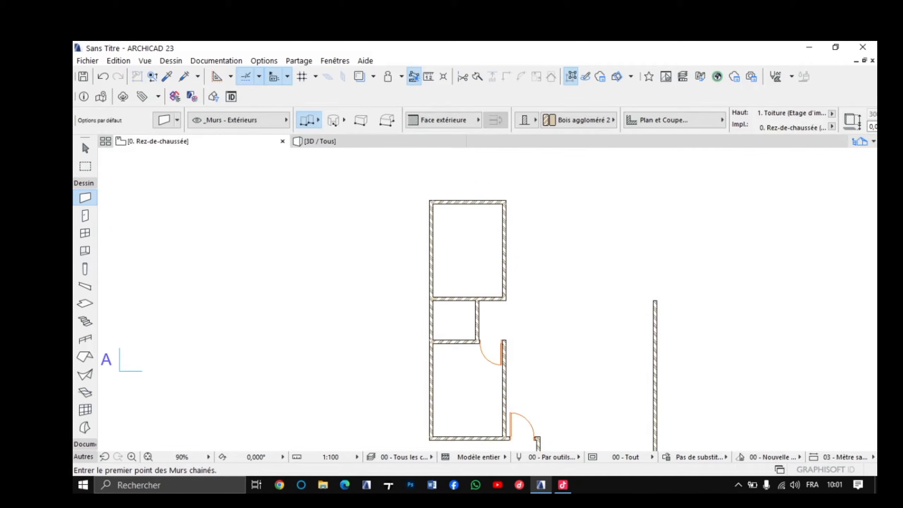
middle_click_drag(486, 318, 487, 250)
scroll(490, 279, "up", 2)
scroll(488, 250, "up", 2)
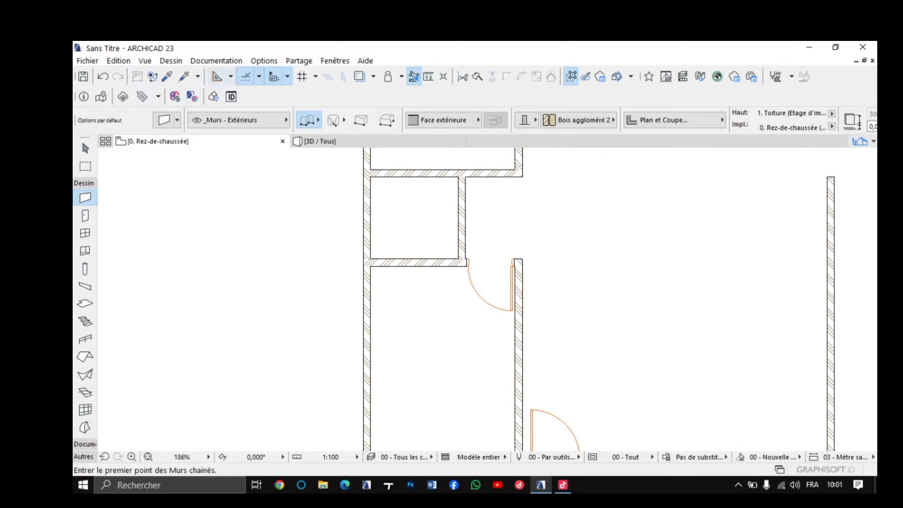
Step: Copy the interior door's settings and place a matching door in the new upper room's lower wall, opening into that room
left_click(167, 76)
scroll(451, 316, "up", 3)
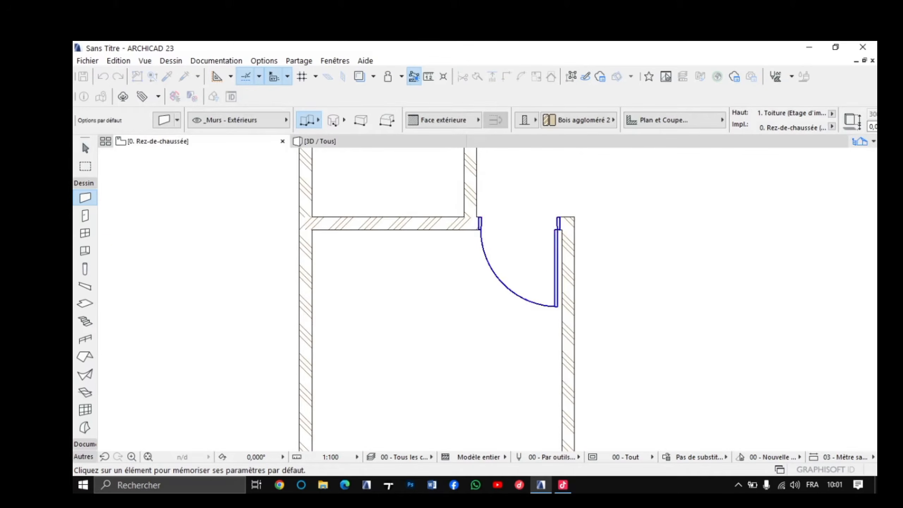
left_click(502, 282, "alt")
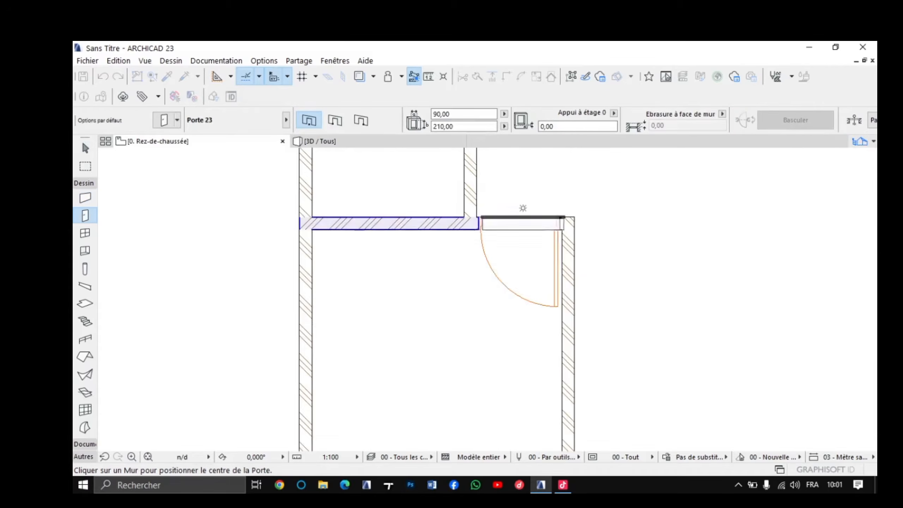
scroll(527, 213, "down", 3)
middle_click_drag(526, 213, 496, 383)
scroll(488, 317, "up", 3)
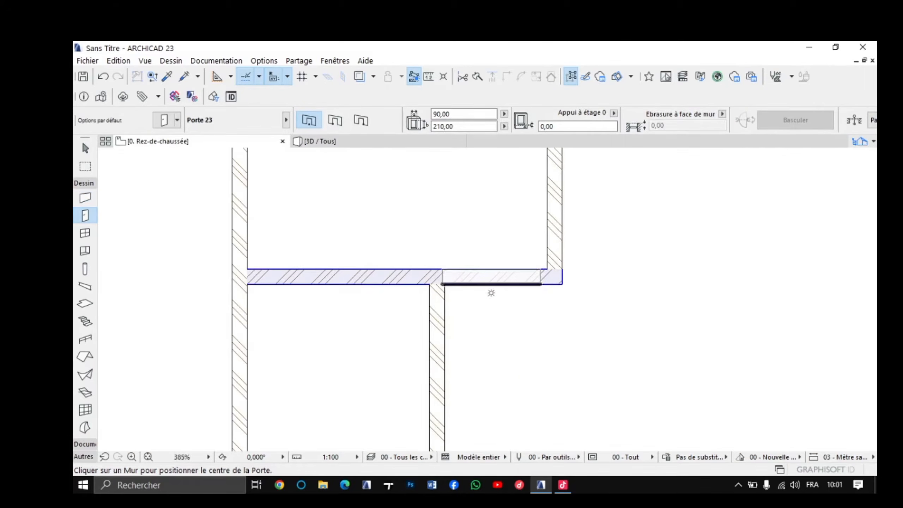
left_click(497, 261)
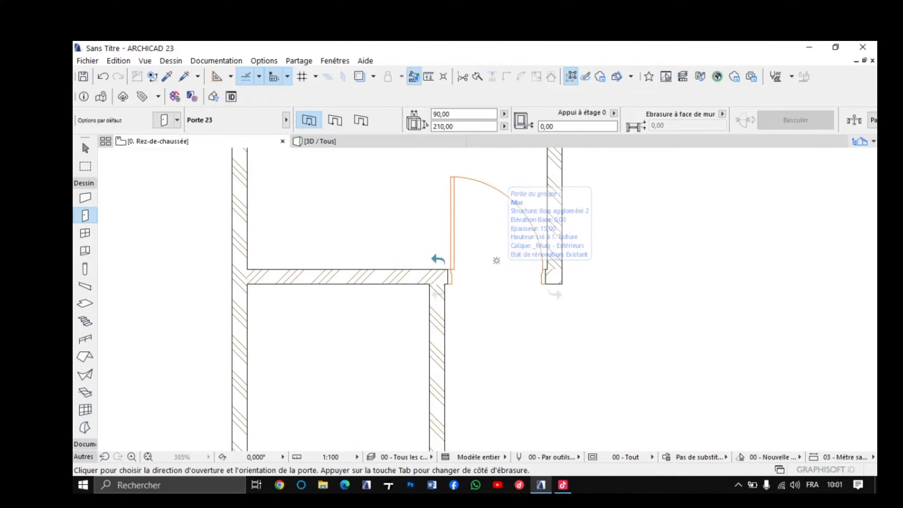
left_click(496, 259)
scroll(541, 290, "down", 6)
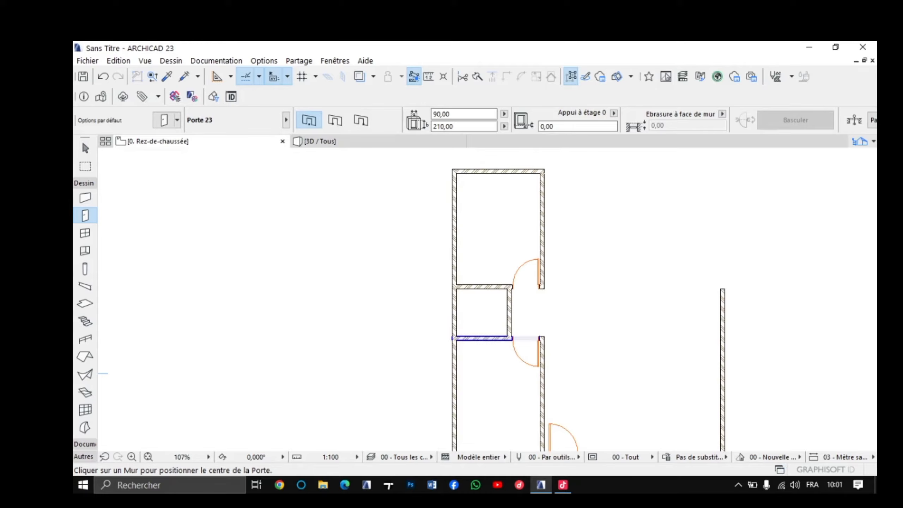
Step: Examine the three rooms and both passage doors in the 3D view, then return to the ground-floor plan
key("F3")
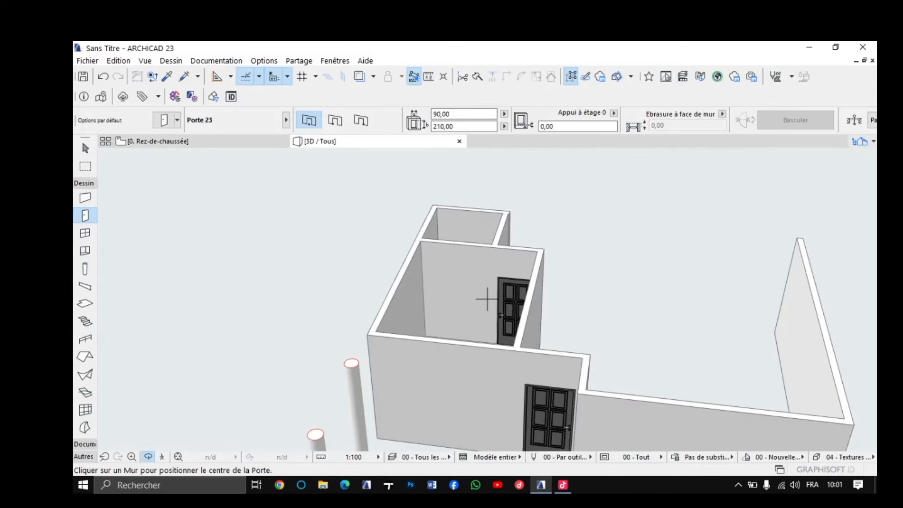
mouse_move(488, 299)
middle_mouse_down("shift")
mouse_move(320, 278)
mouse_move(303, 310)
middle_mouse_up("shift")
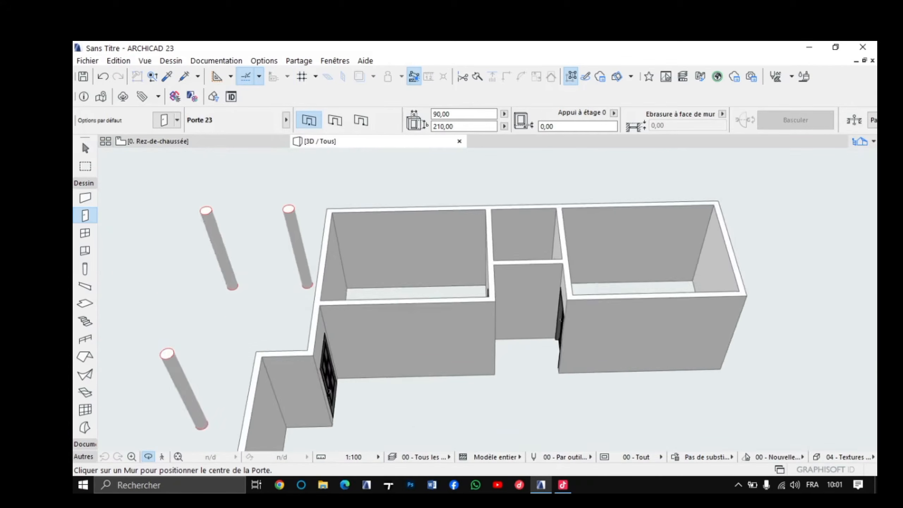
scroll(498, 313, "up", 1)
middle_click_drag(462, 309, 508, 310, "shift")
scroll(477, 302, "up", 1)
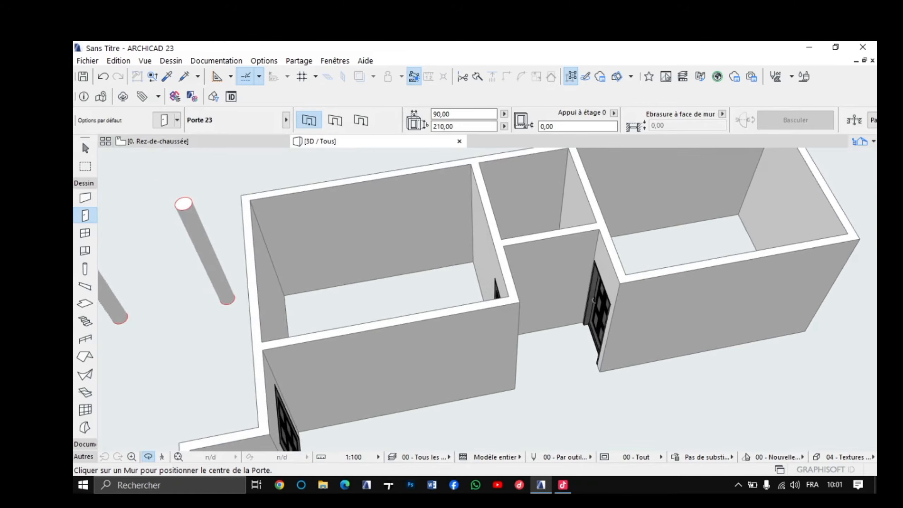
scroll(398, 256, "up", 1)
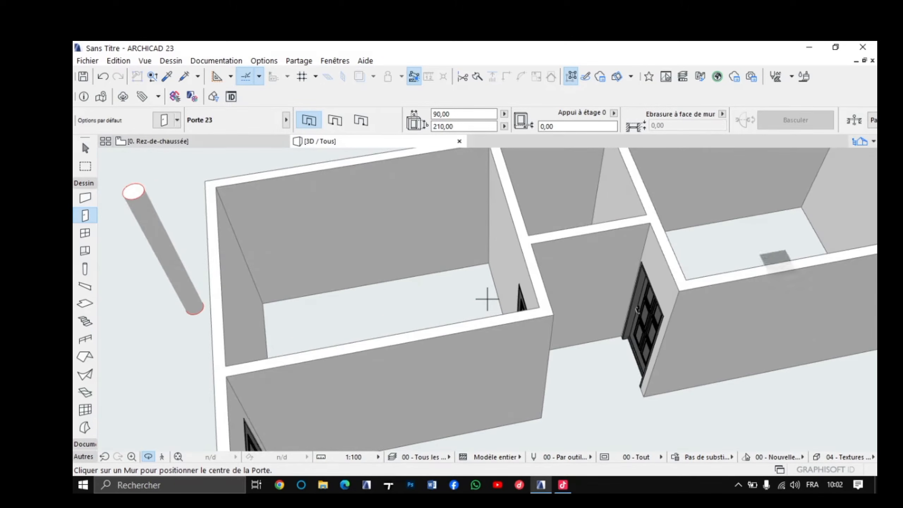
scroll(488, 299, "down", 2)
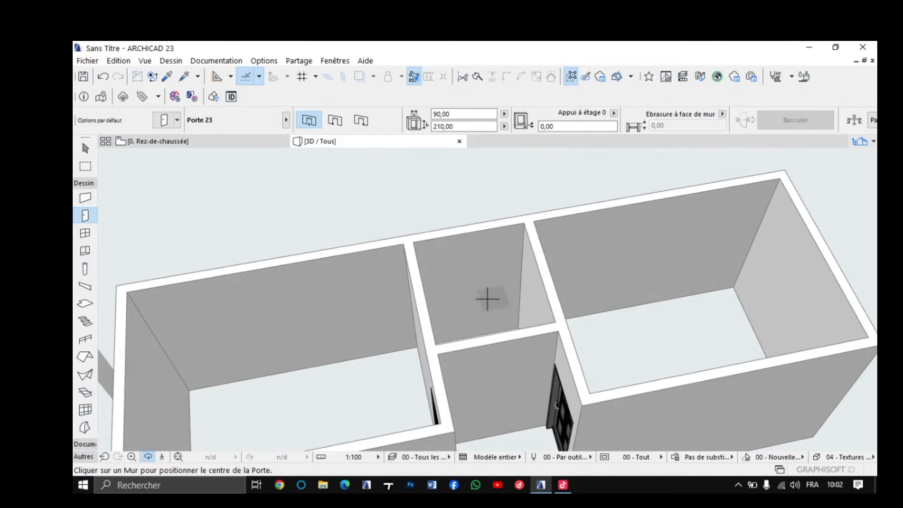
scroll(487, 298, "down", 1)
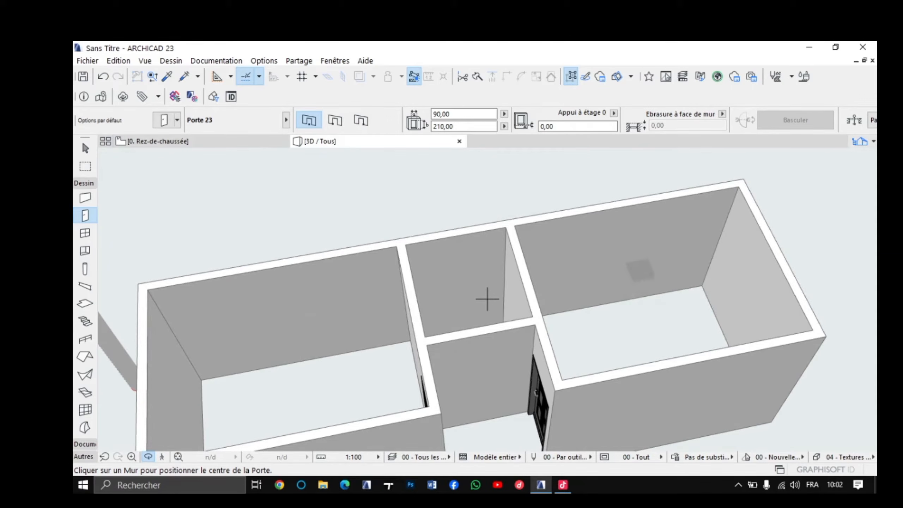
key("F2")
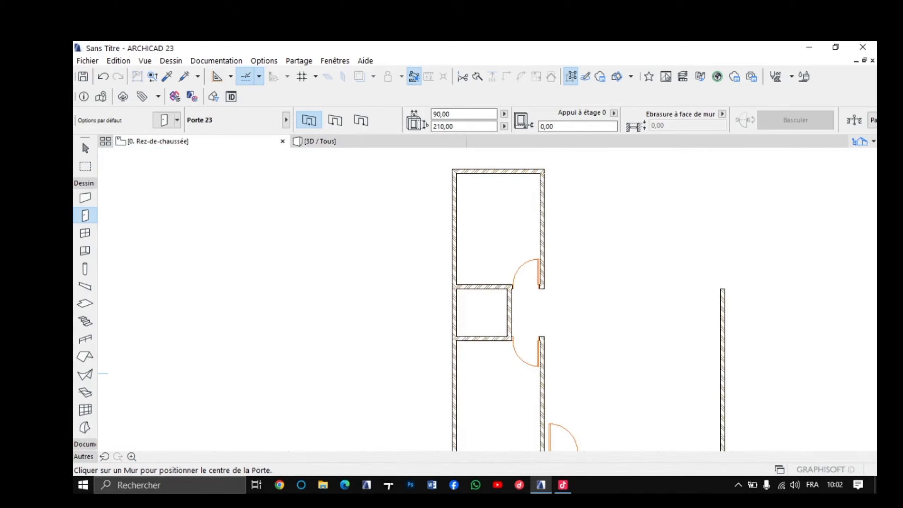
Step: Inspect the plan from the passage doors up to the upper room's top wall
scroll(512, 241, "up", 5)
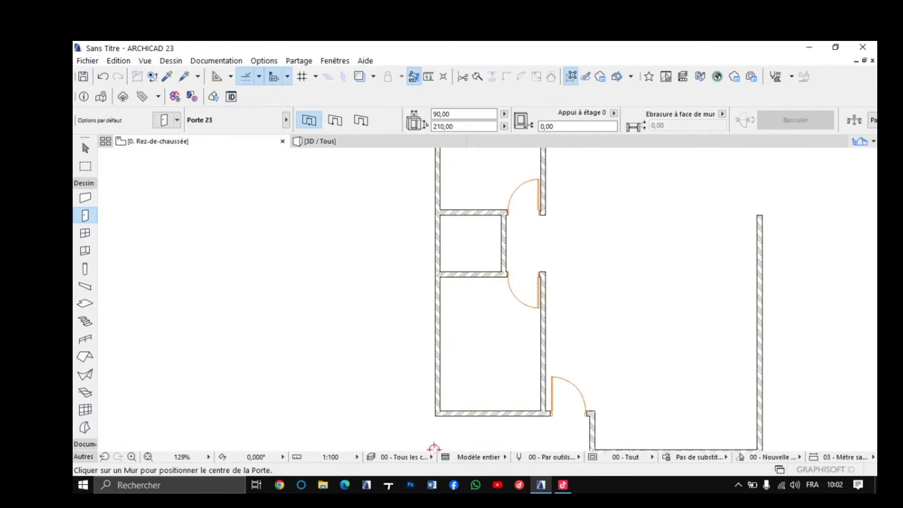
scroll(512, 298, "up", 3)
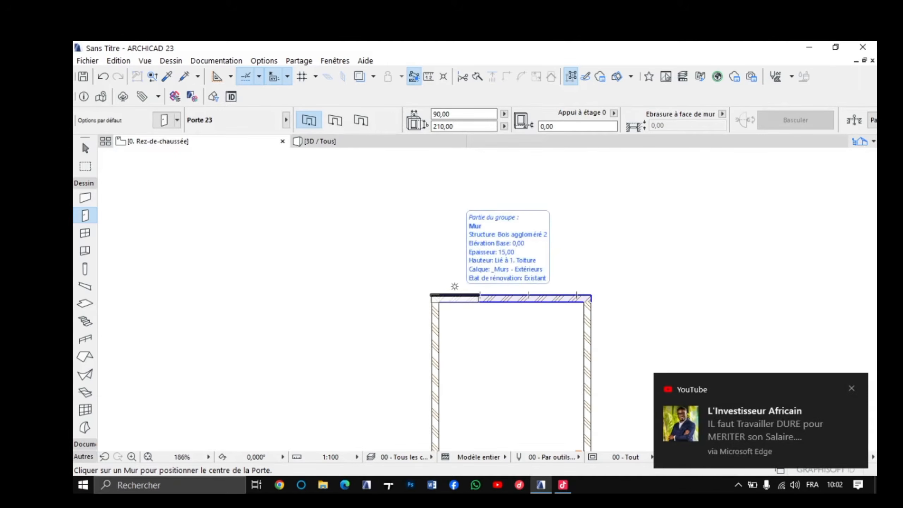
scroll(462, 315, "up", 3)
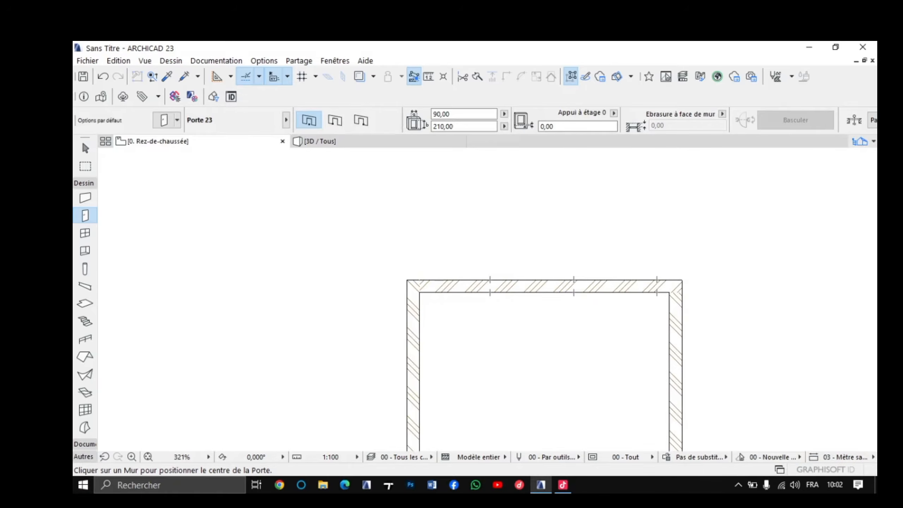
scroll(383, 277, "up", 1)
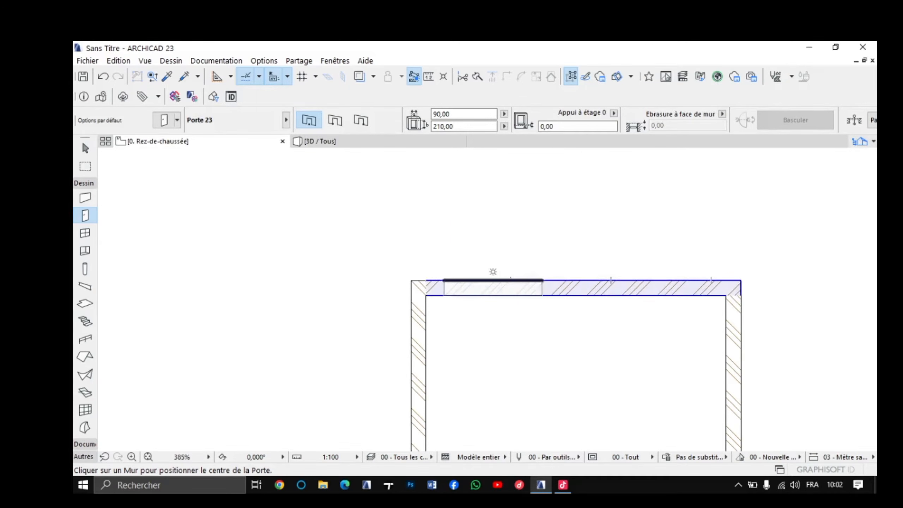
scroll(450, 333, "down", 2)
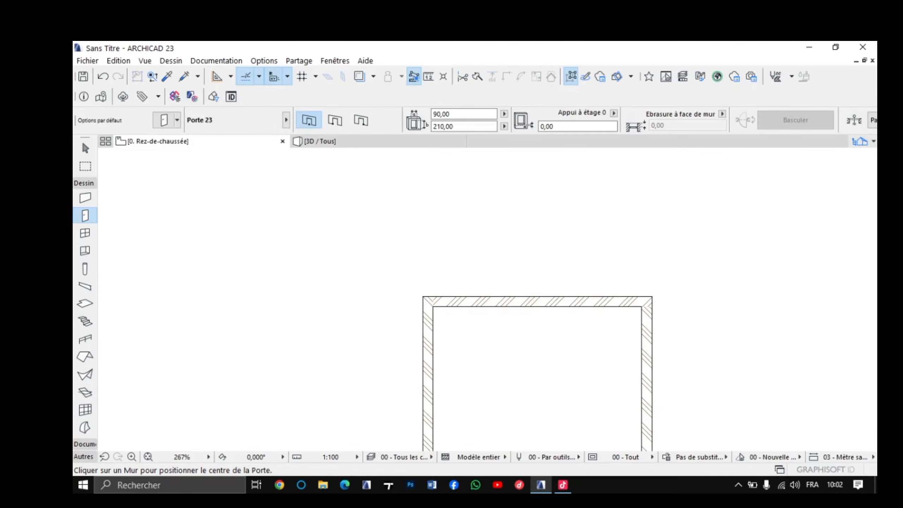
scroll(444, 317, "down", 3)
middle_click_drag(444, 317, 468, 158)
scroll(528, 331, "up", 3)
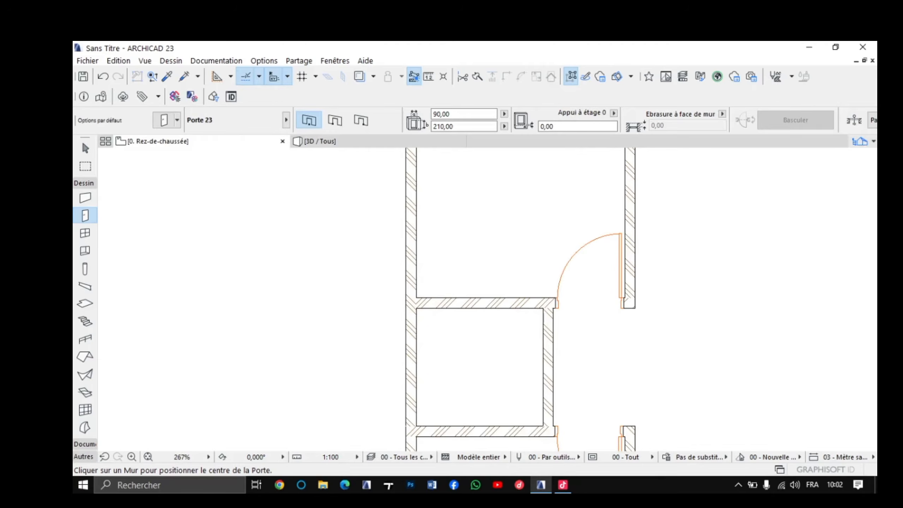
middle_click_drag(526, 270, 532, 396)
middle_click_drag(534, 231, 522, 414)
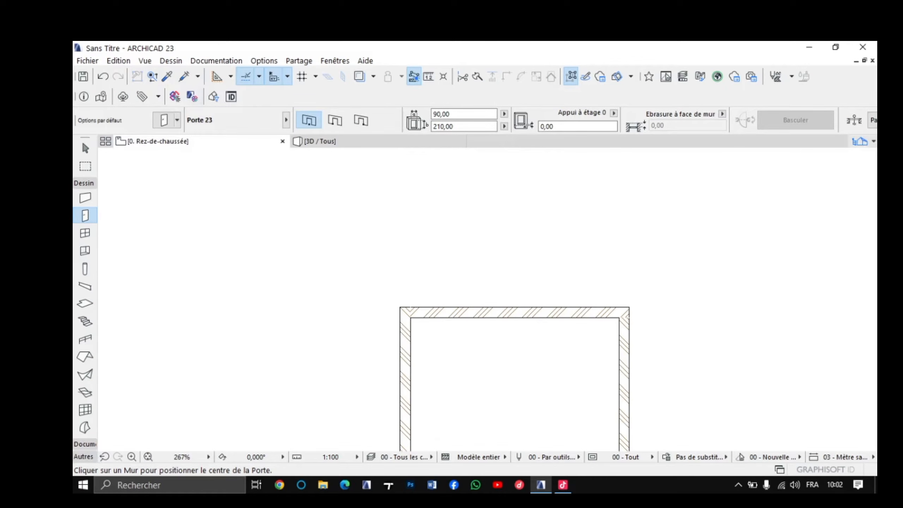
Step: Start a chained wall at the upper room's outer upper-left corner and switch its reference line to Face intérieure
left_click(85, 198)
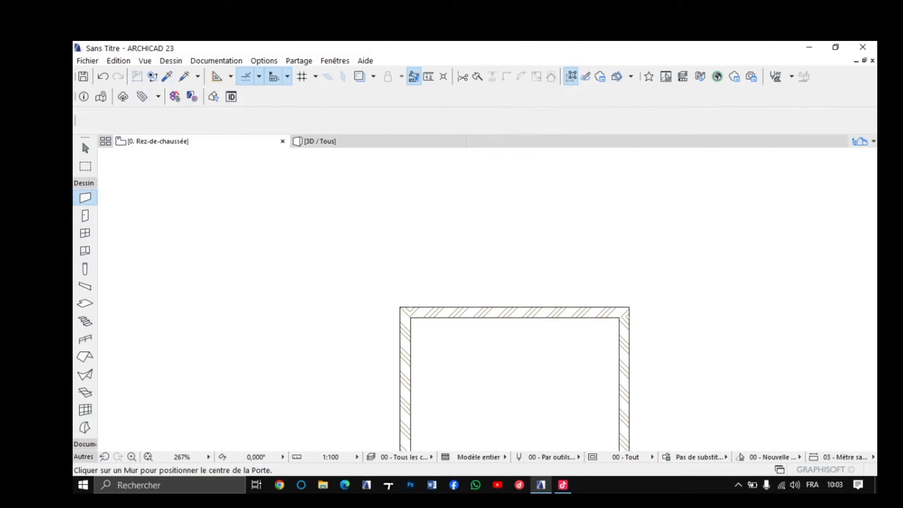
scroll(392, 319, "up", 1)
scroll(391, 316, "up", 1)
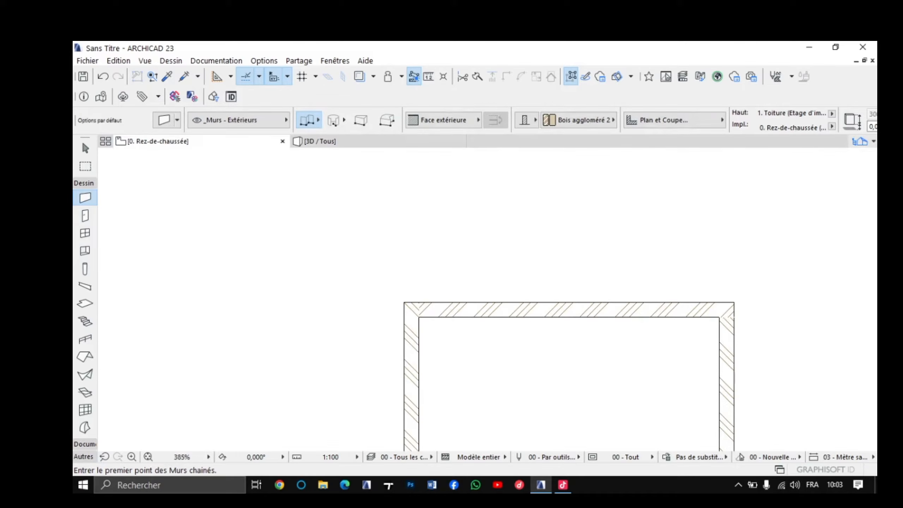
scroll(406, 314, "up", 4)
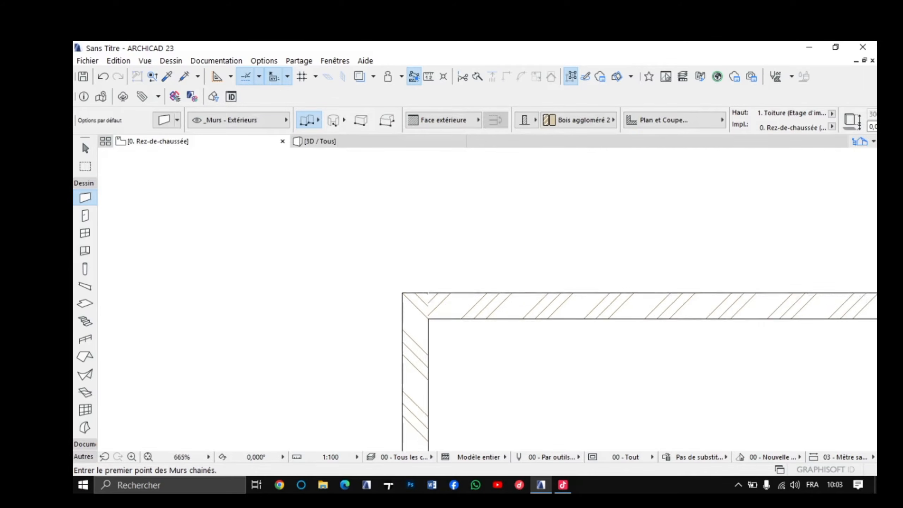
left_click(401, 285)
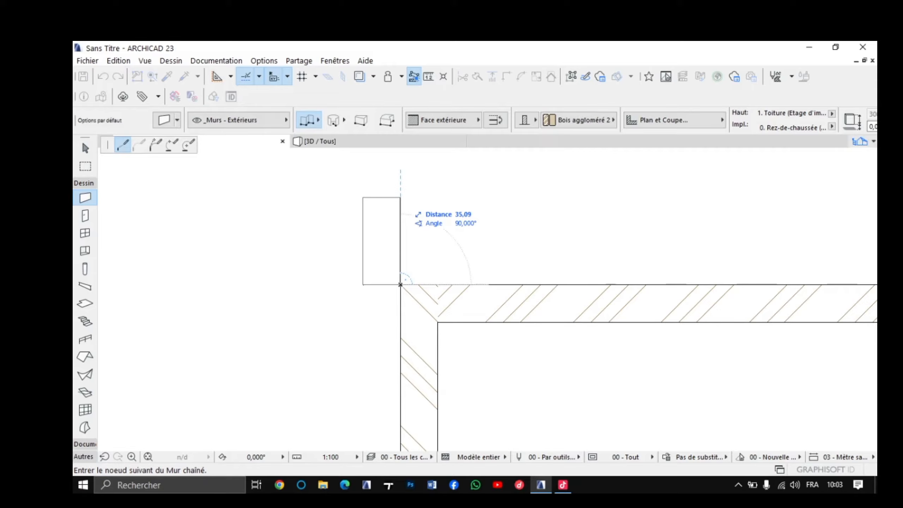
key("c")
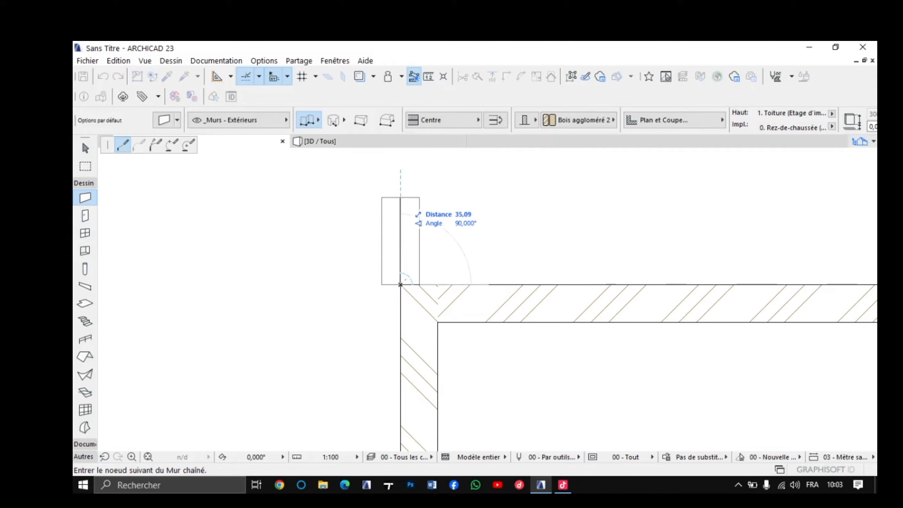
key("c")
scroll(401, 198, "down", 2)
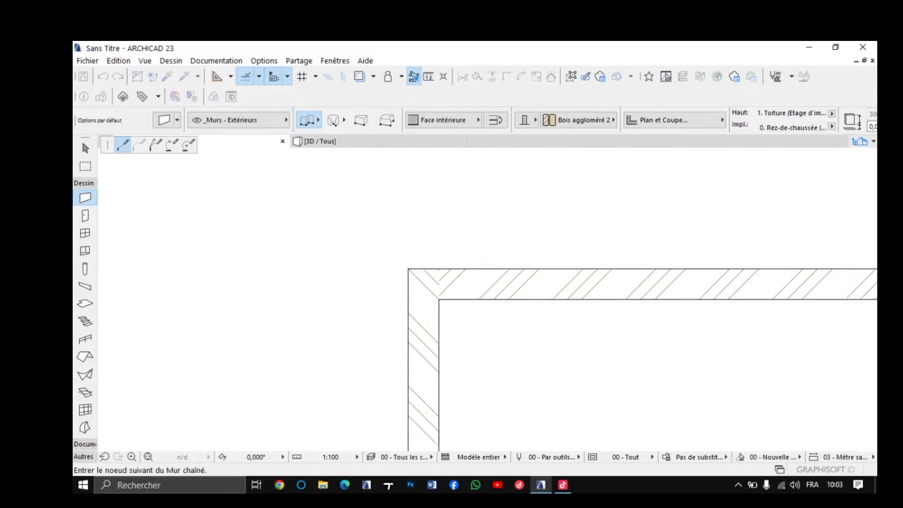
middle_click_drag(401, 198, 410, 298)
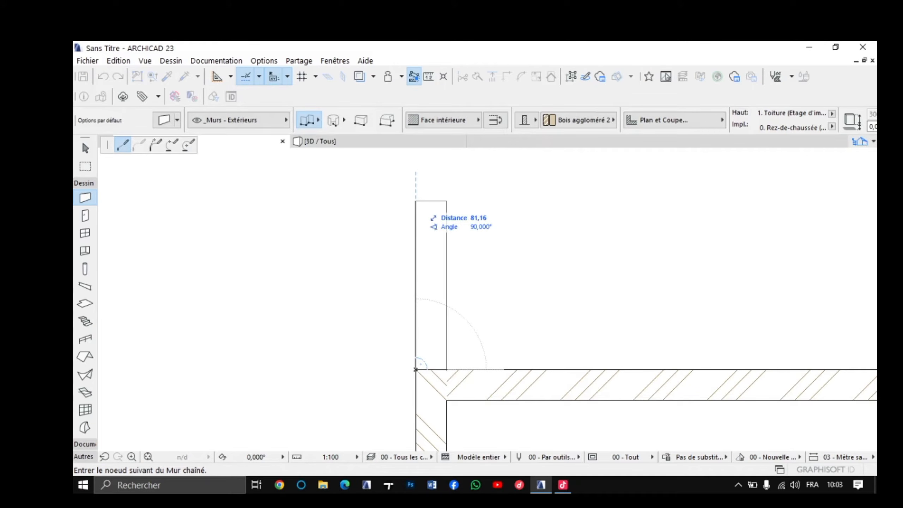
middle_click_drag(415, 201, 408, 257)
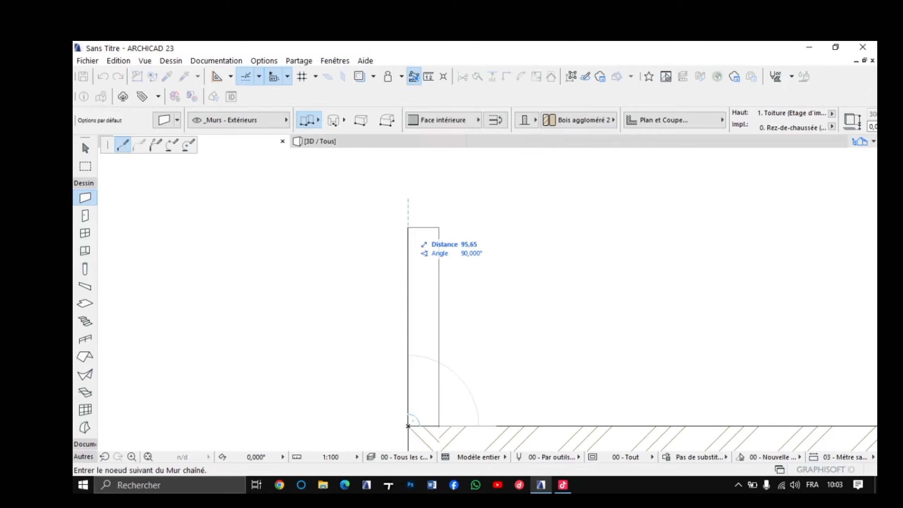
scroll(408, 228, "down", 2)
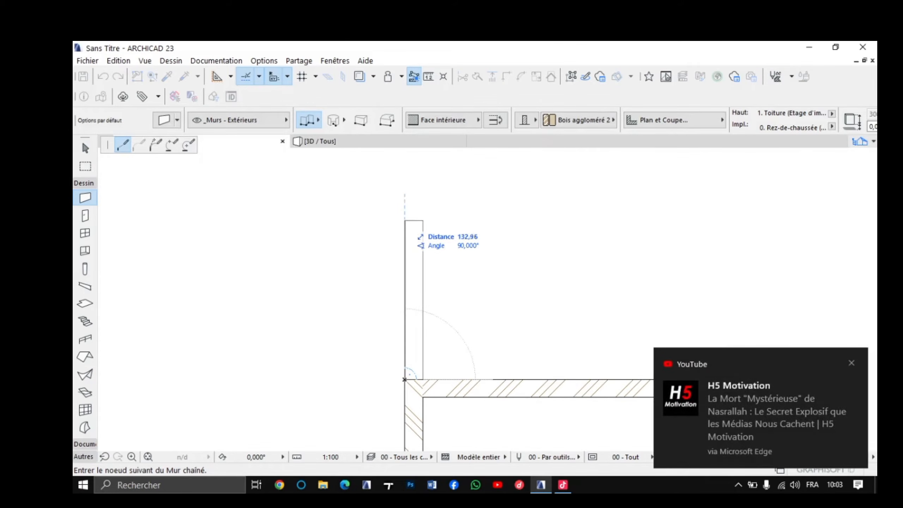
left_click(394, 376)
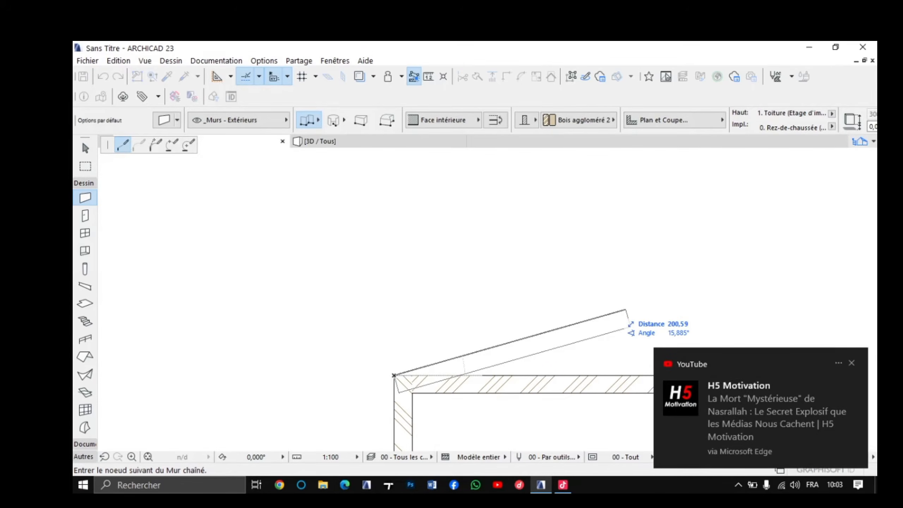
key("Escape")
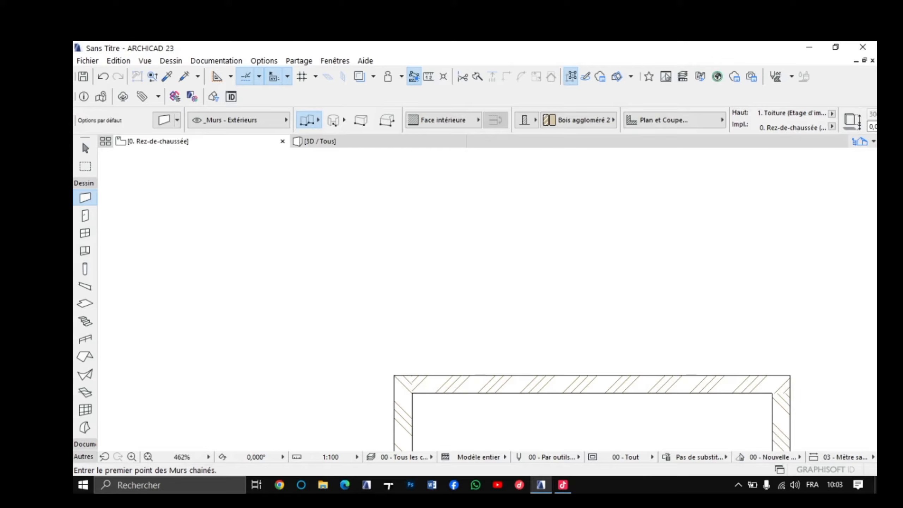
Step: Try to run a chained wall 170 straight up from the upper room's outer upper-left corner
left_click(394, 375)
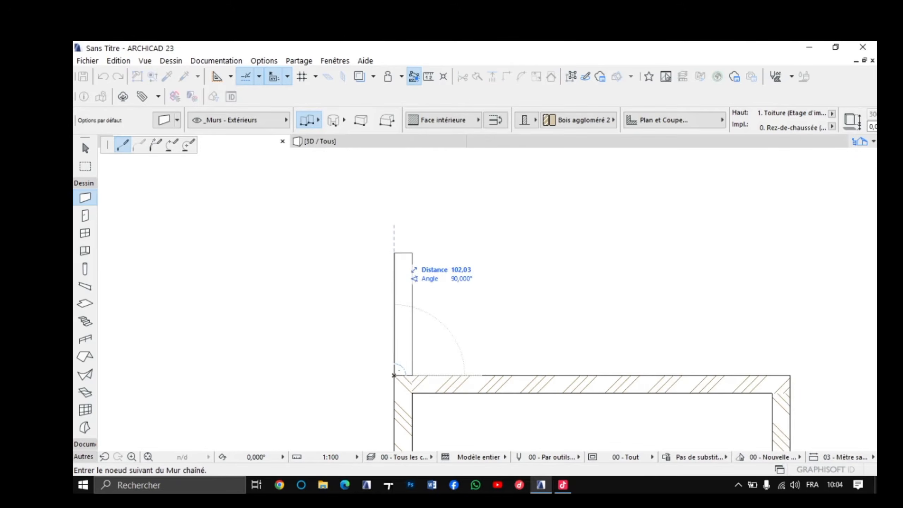
type("170")
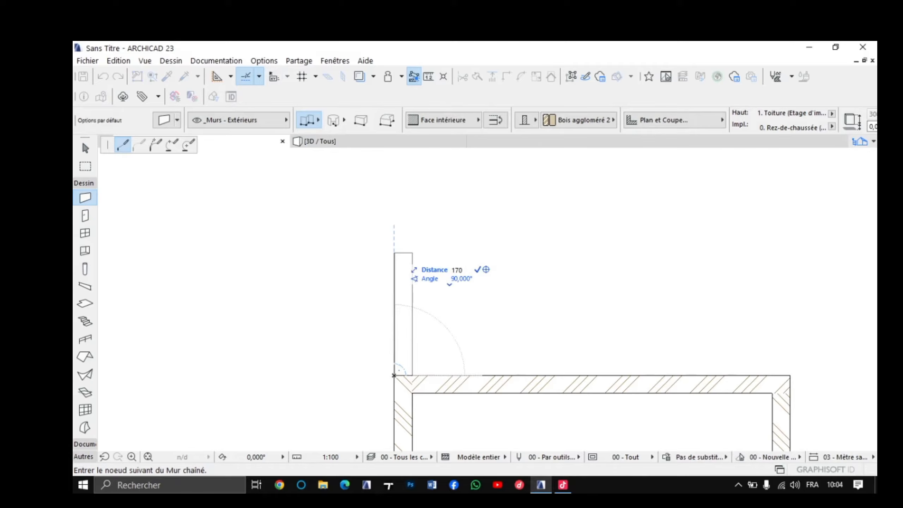
key("Return")
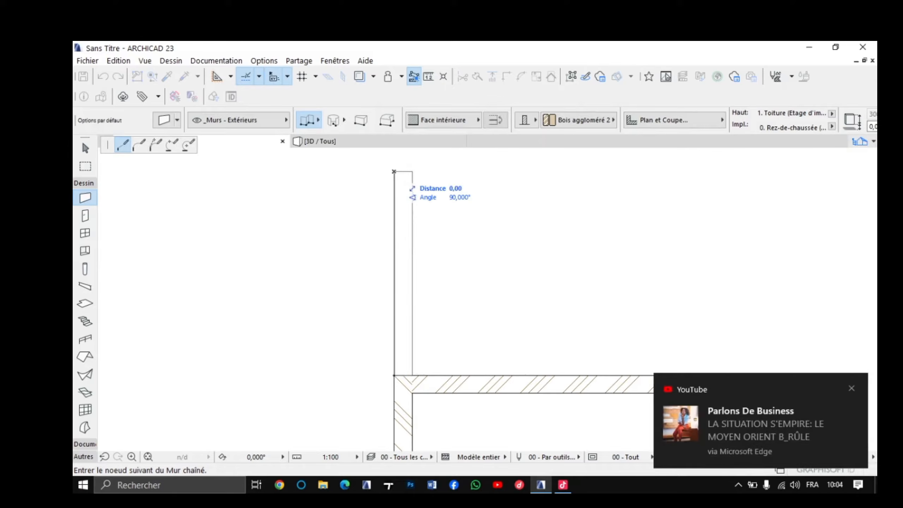
double_click(860, 327)
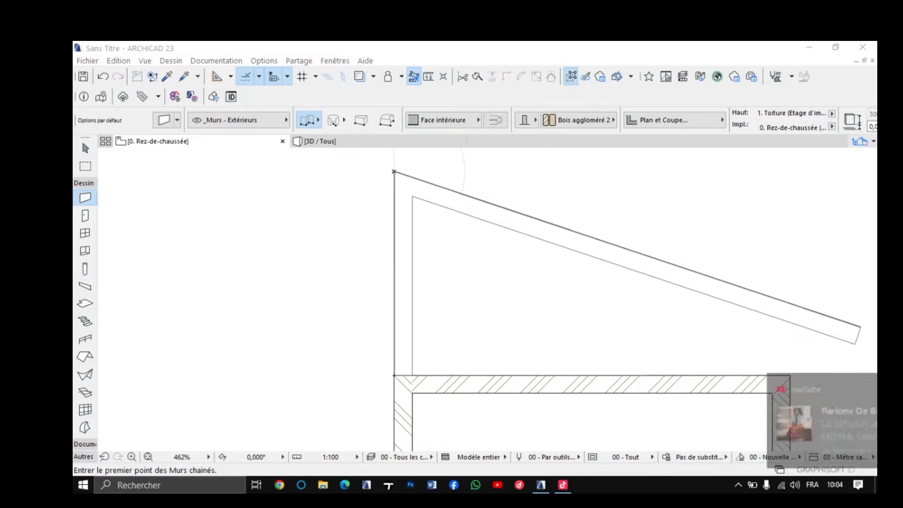
middle_click_drag(569, 306, 590, 329)
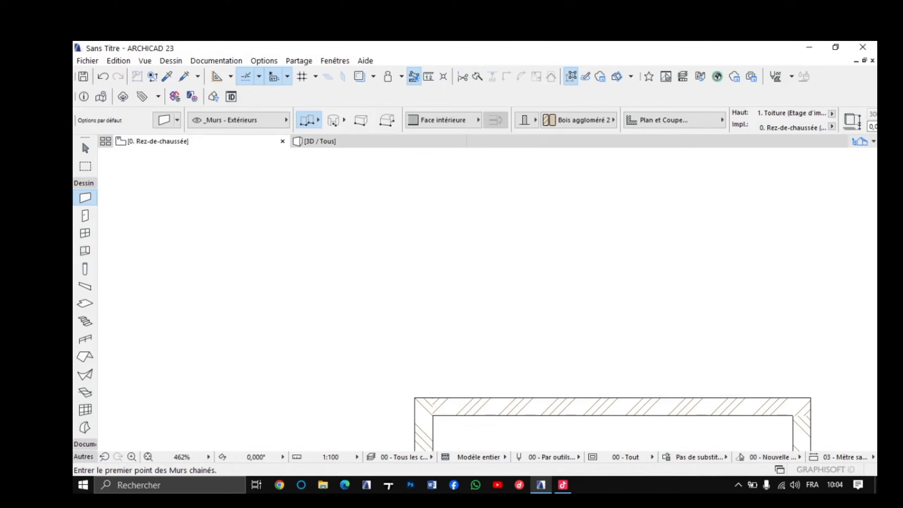
Step: Draw an exterior wall 170 long straight up from the upper room's outer upper-left corner, ending the chain after this segment
left_click(415, 398)
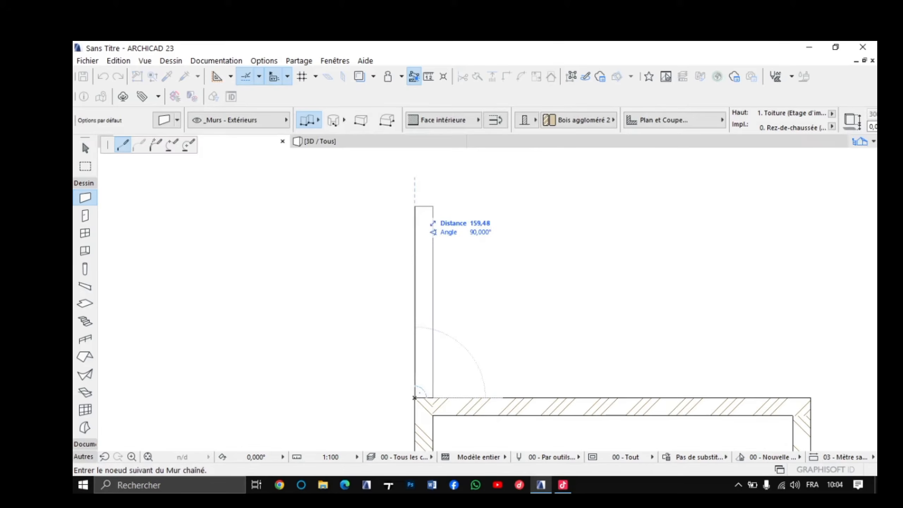
type("170")
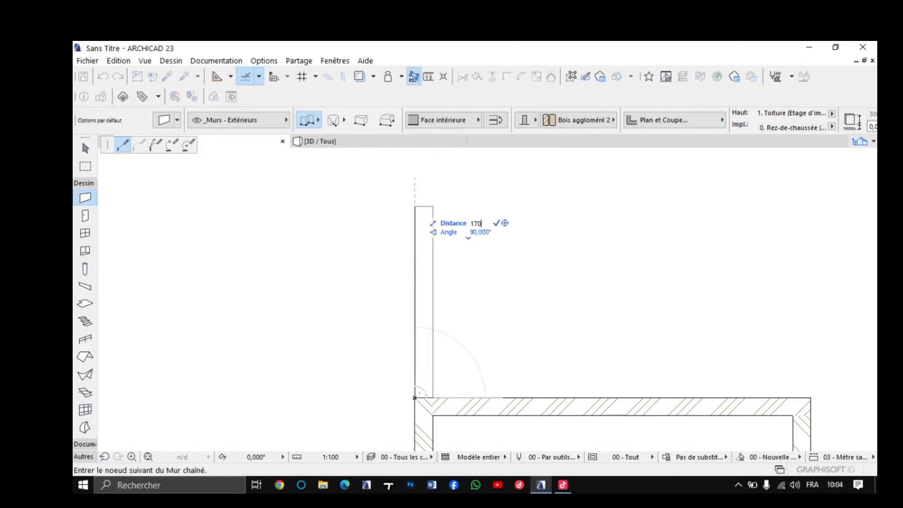
key("Return")
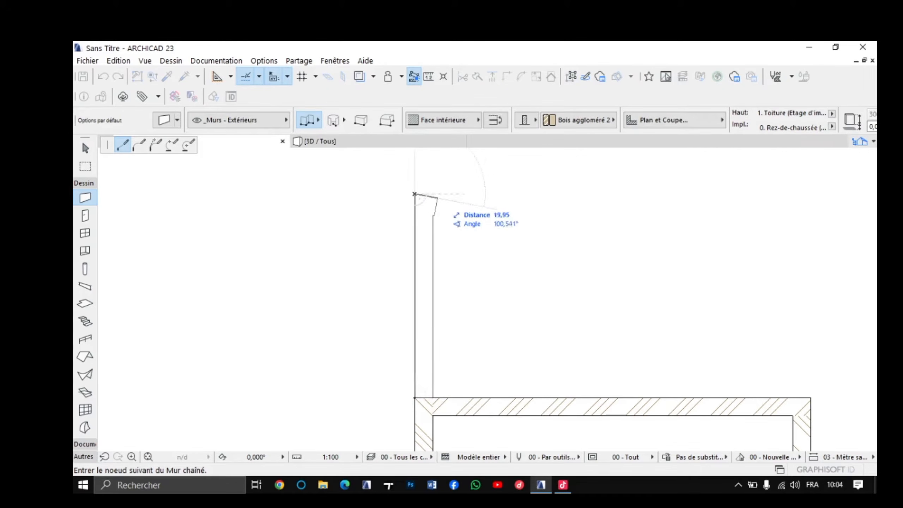
right_click(415, 194)
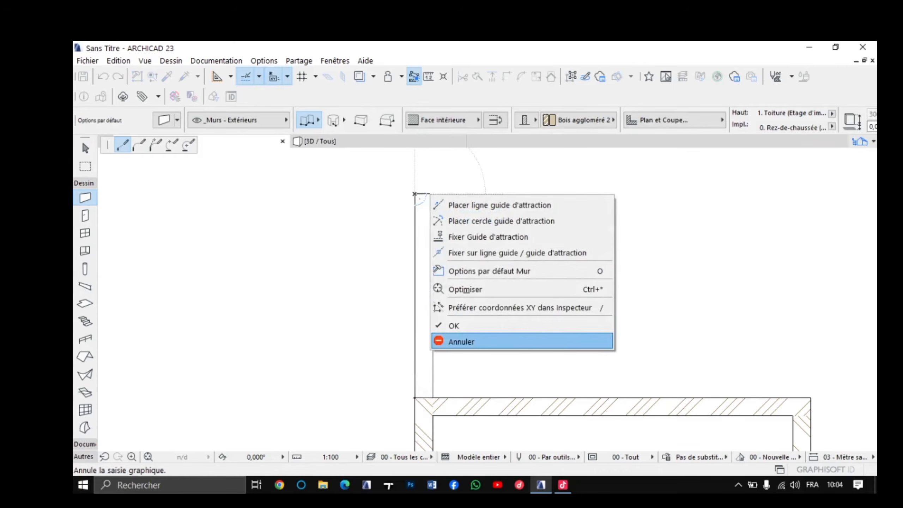
left_click(451, 341)
Step: Close the new top room with Face extérieure walls from the new wall's inner top corner: 200 right, then down to the upper room's wall
scroll(439, 198, "up", 3)
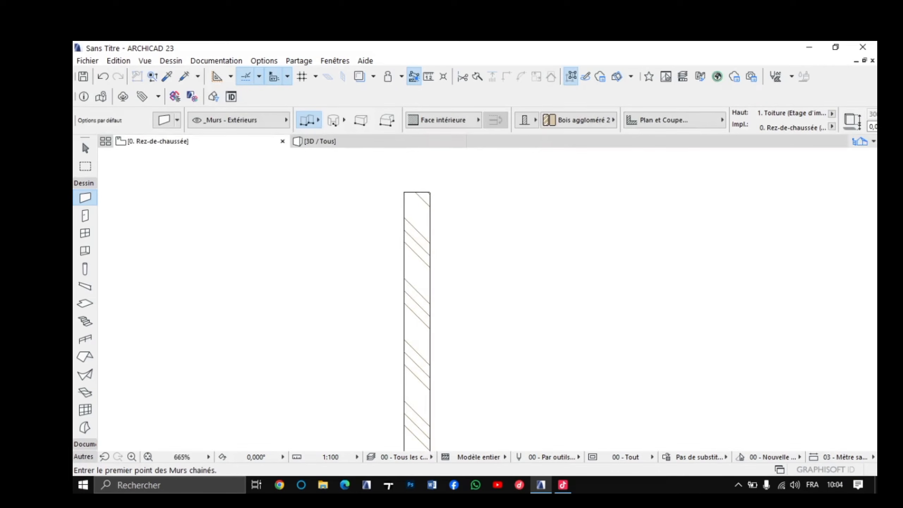
left_click(430, 192)
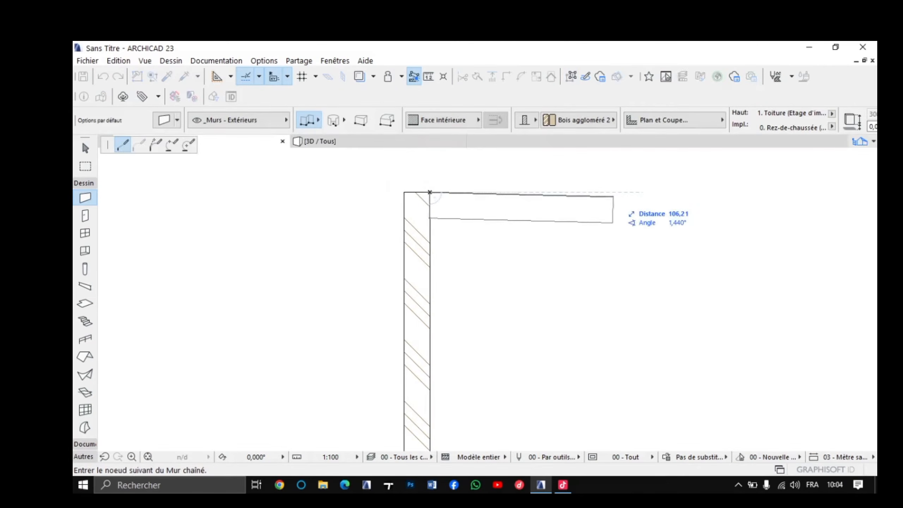
key("c")
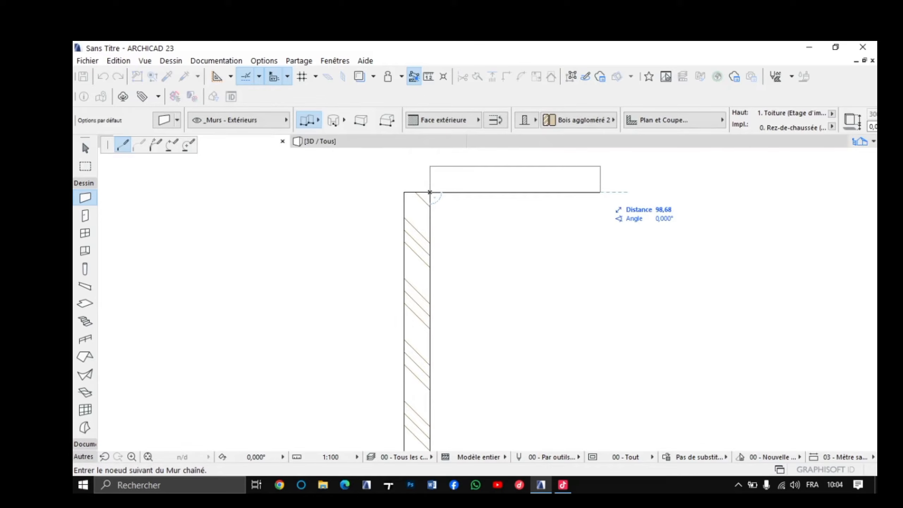
scroll(601, 192, "down", 5)
middle_click_drag(600, 193, 390, 242)
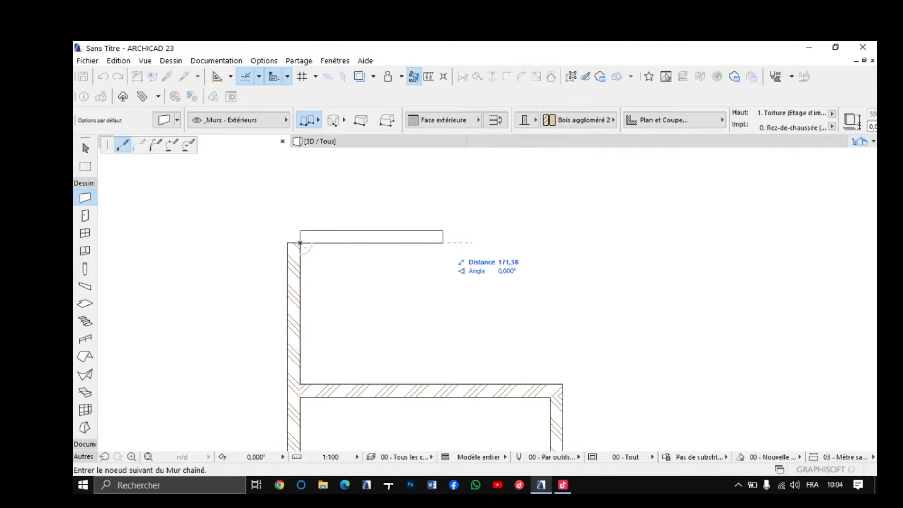
type("200")
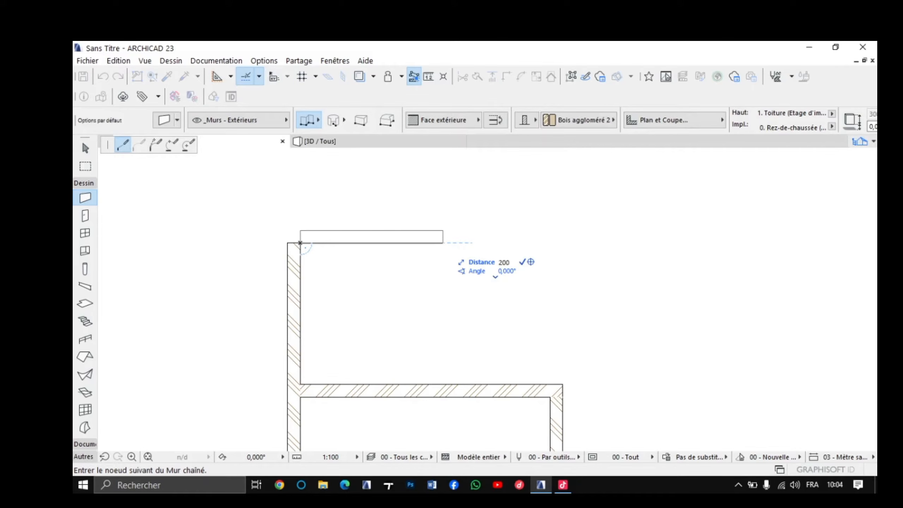
key("Return")
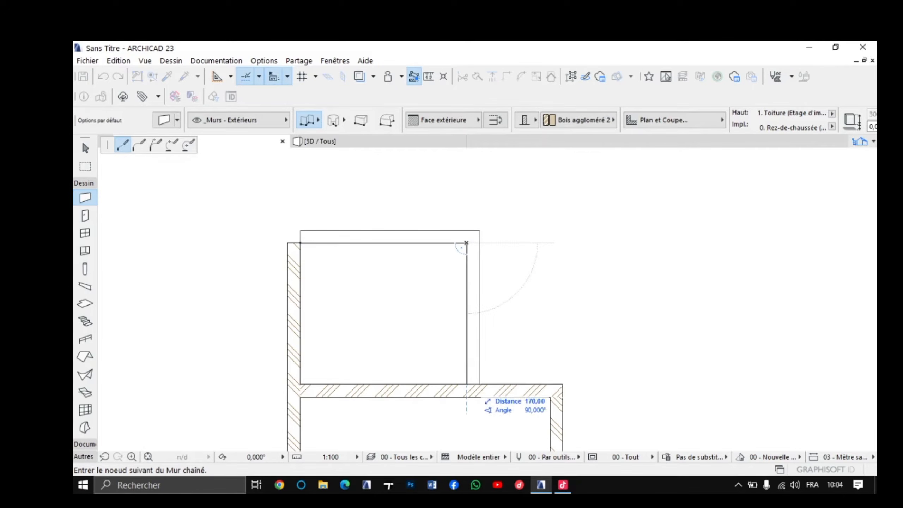
double_click(467, 384)
scroll(482, 354, "down", 5)
middle_click_drag(482, 354, 483, 292)
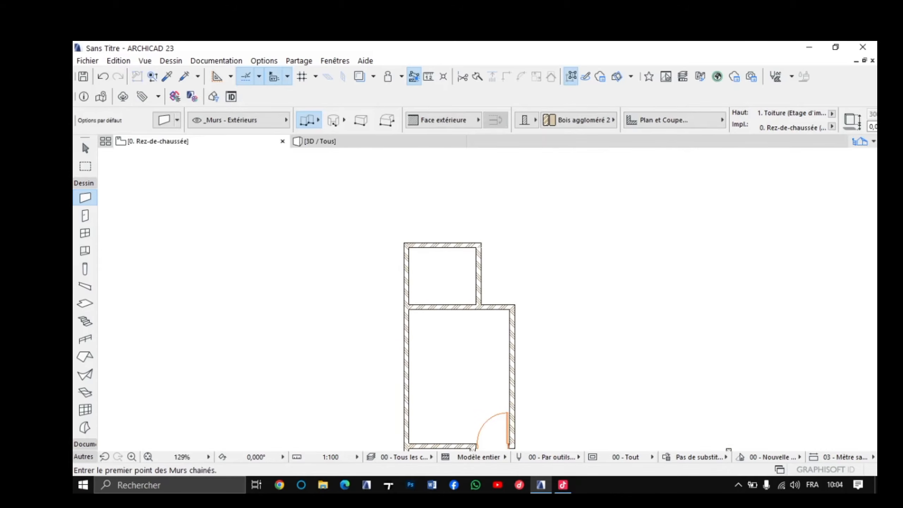
Step: Place a 70-wide door in the small middle room's bottom wall, beside its right corner, opening into that room
scroll(431, 257, "down", 3)
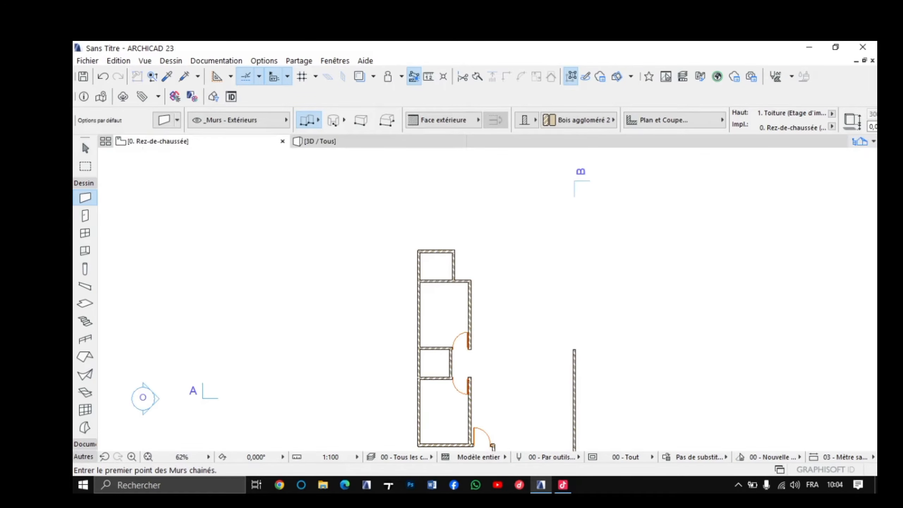
scroll(403, 420, "up", 5)
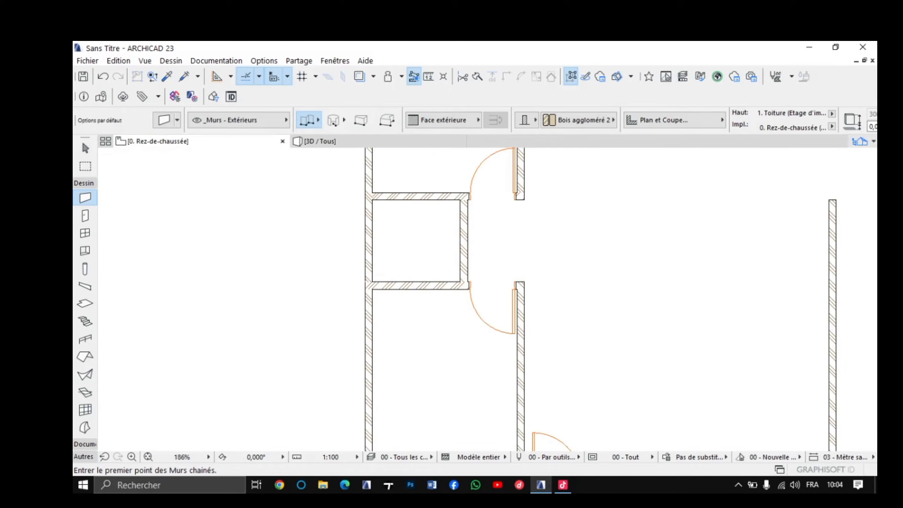
scroll(448, 313, "up", 3)
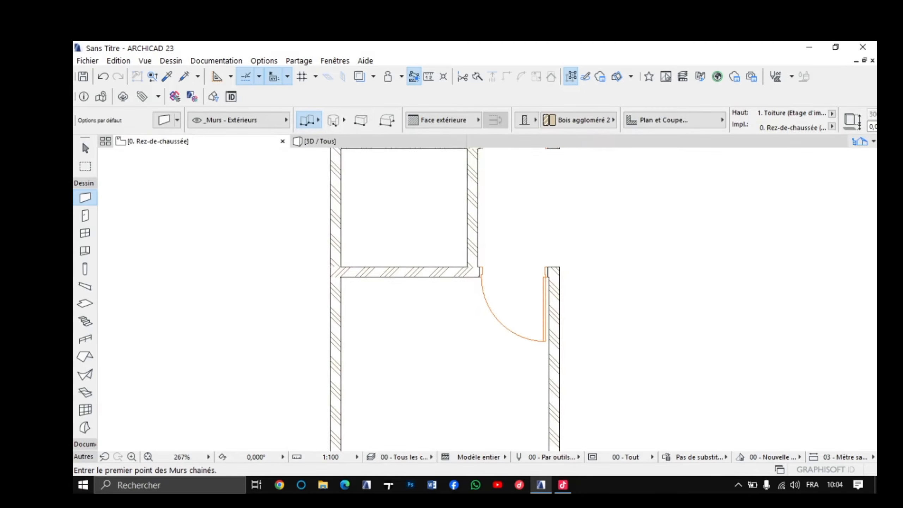
middle_click_drag(480, 313, 490, 333)
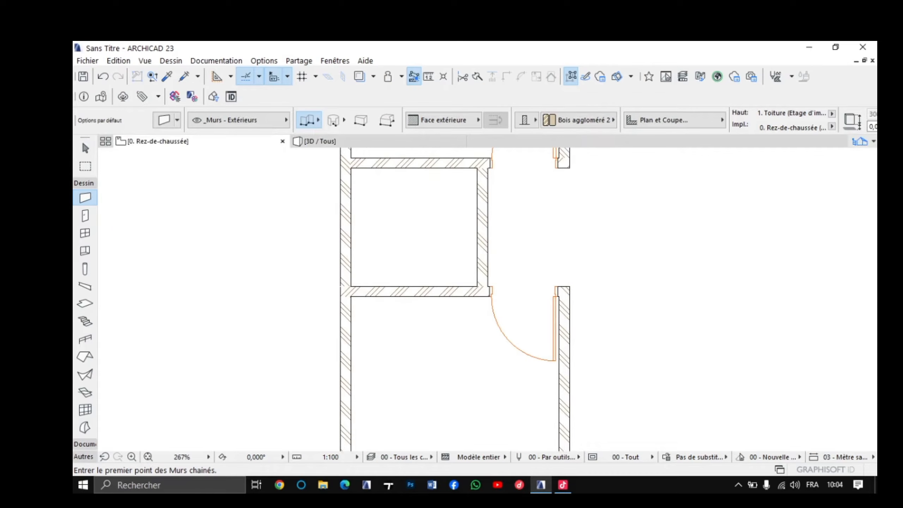
left_click(85, 215)
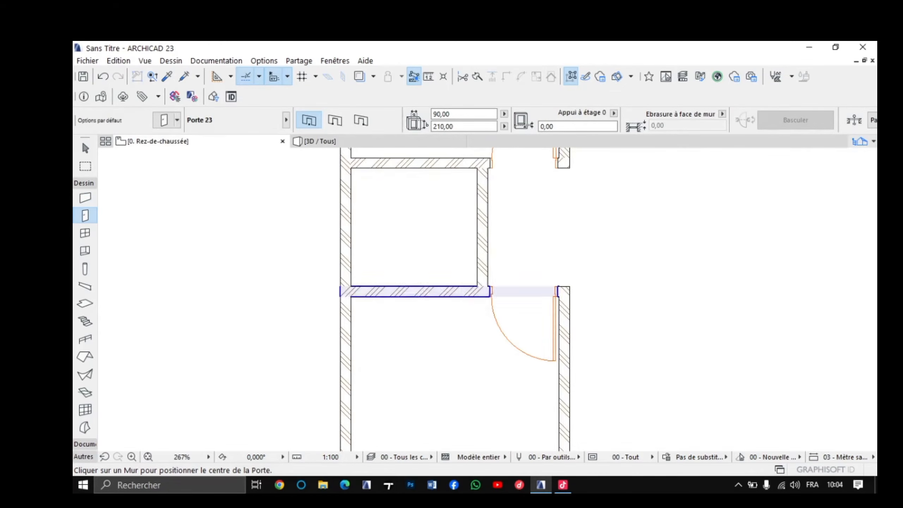
scroll(425, 292, "down", 3)
scroll(423, 301, "up", 7)
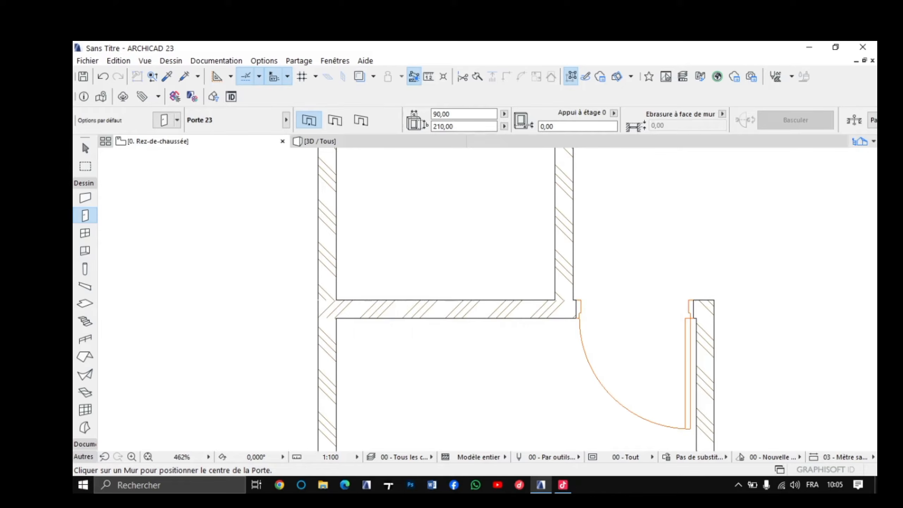
key("Tab")
type("70")
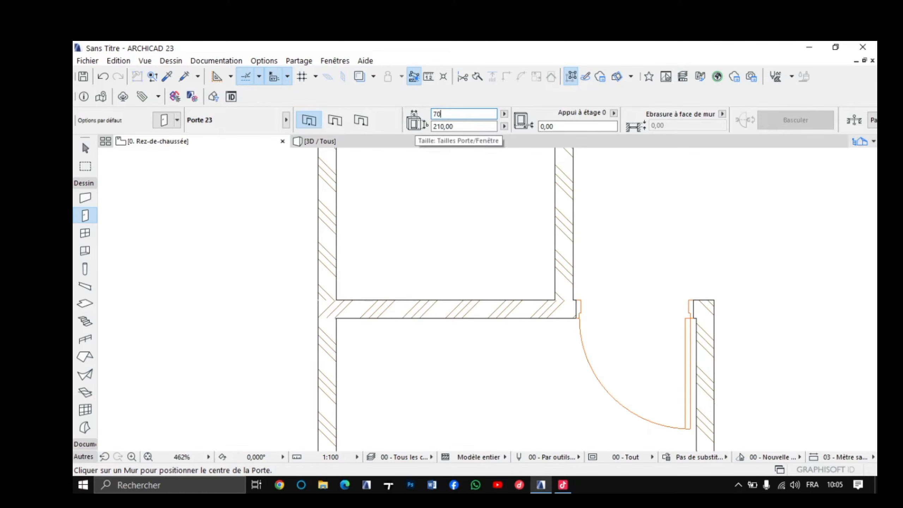
type(",00")
scroll(459, 321, "down", 3)
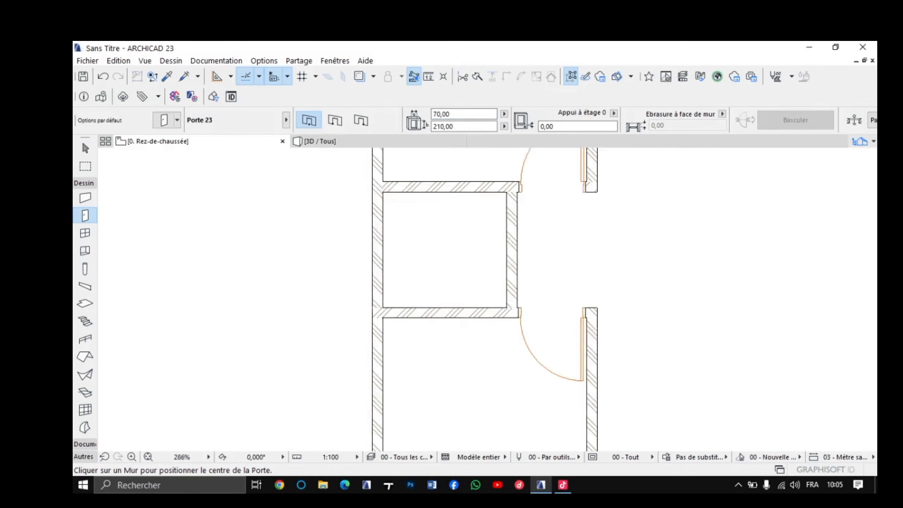
scroll(475, 313, "up", 2)
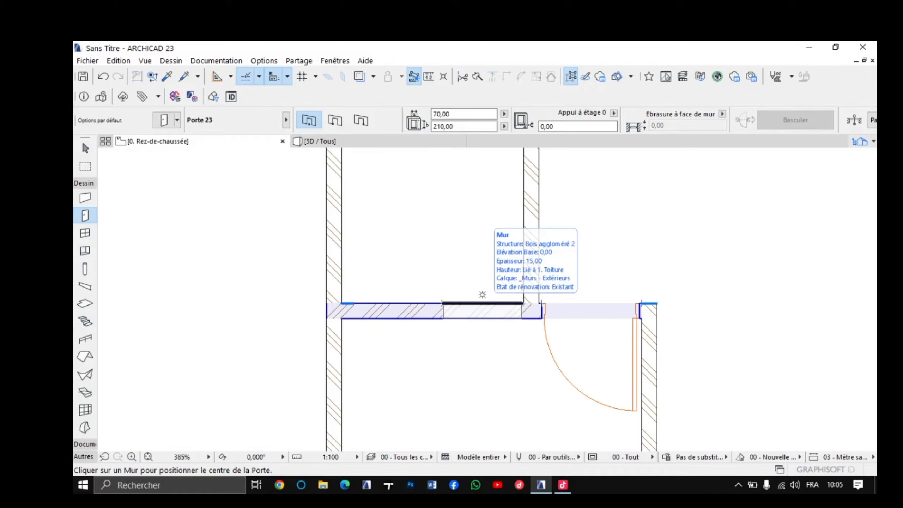
left_click(483, 295)
left_click(482, 294)
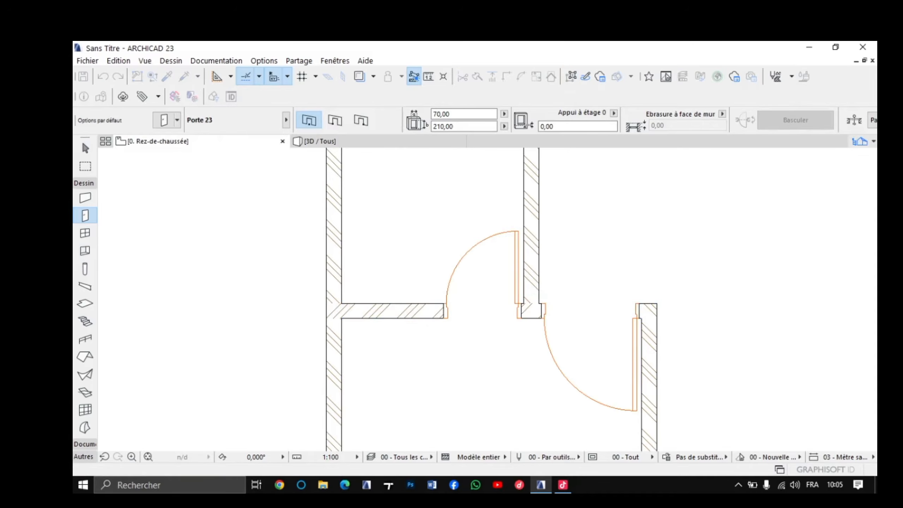
Step: Place another 70-wide door in the new top room's bottom wall near its right corner, swinging into the top room
scroll(549, 299, "down", 3)
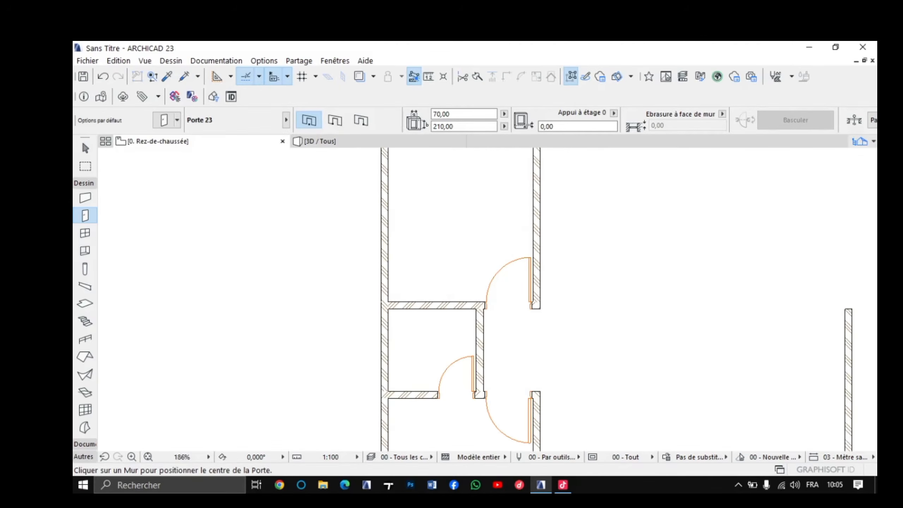
middle_click_drag(485, 305, 463, 422)
scroll(449, 331, "up", 2)
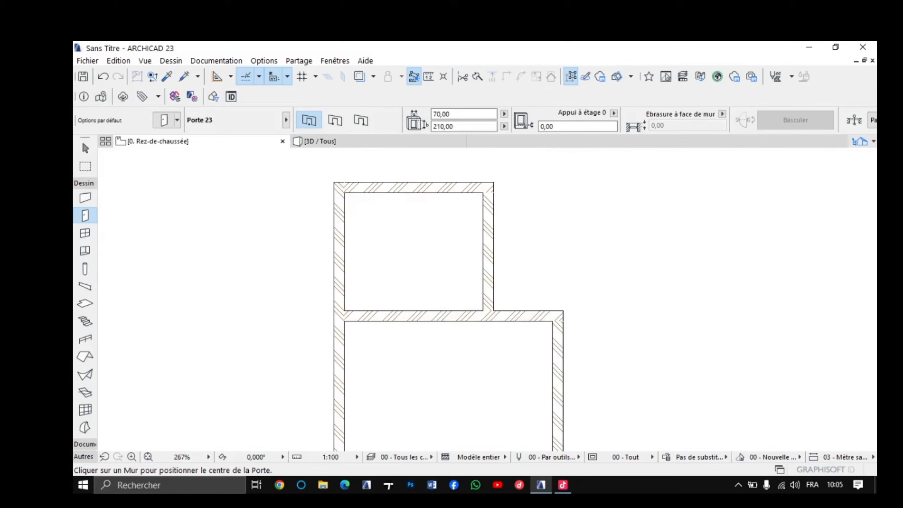
left_click(453, 301)
left_click(459, 296)
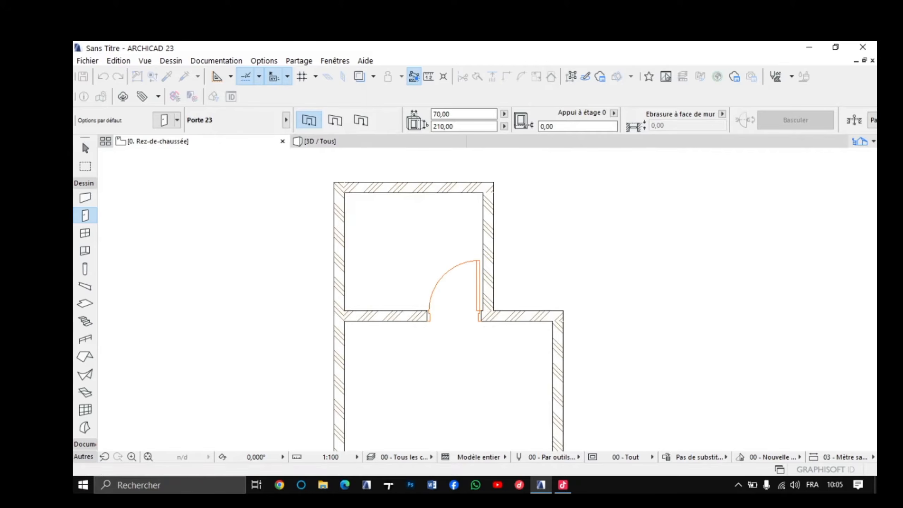
Step: Examine the new room and its doors in the 3D view, then return to the ground-floor plan
scroll(448, 220, "down", 4)
middle_click_drag(448, 220, 451, 206)
scroll(463, 302, "down", 2)
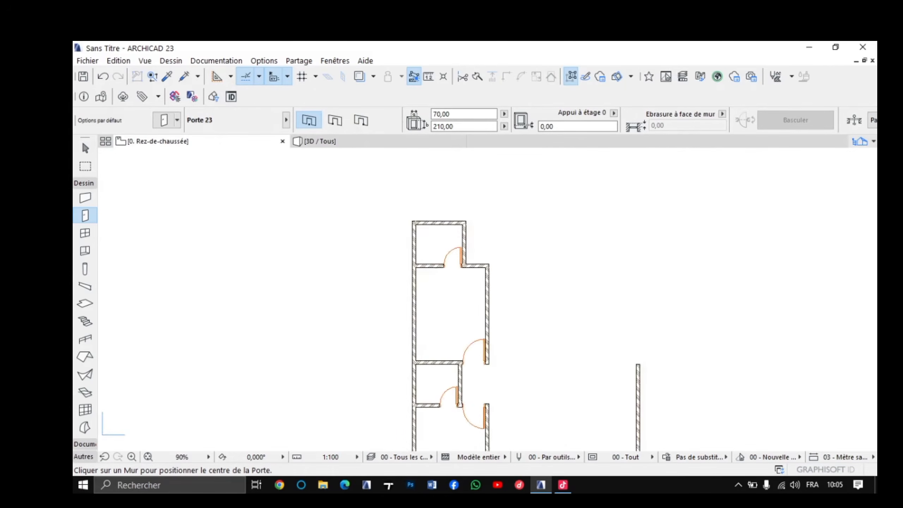
key("F3")
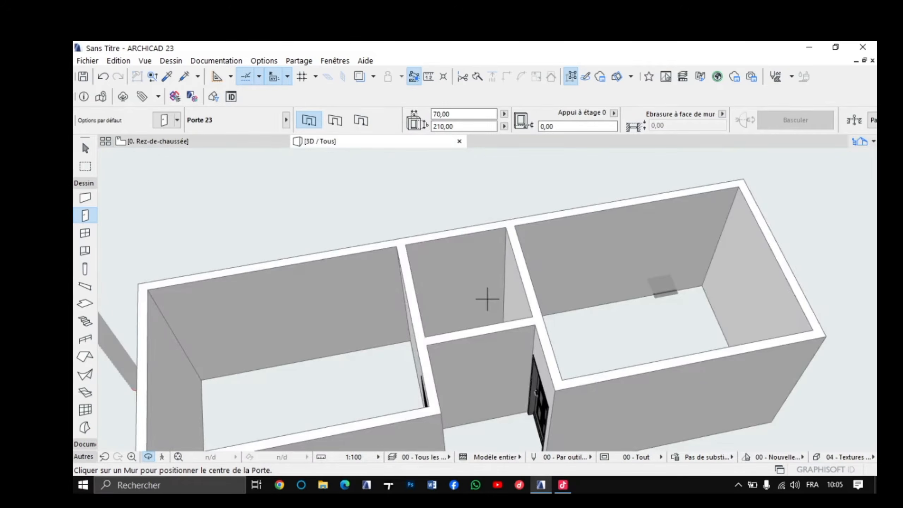
scroll(486, 298, "down", 3)
middle_click_drag(486, 299, 270, 275, "shift")
middle_click_drag(356, 302, 540, 268, "shift")
scroll(389, 346, "up", 10)
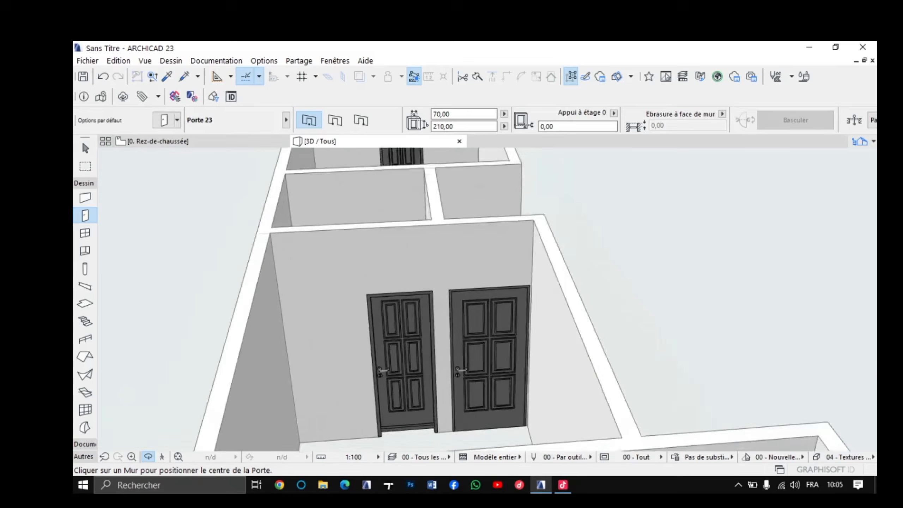
middle_click_drag(389, 302, 487, 299, "shift")
key("F2")
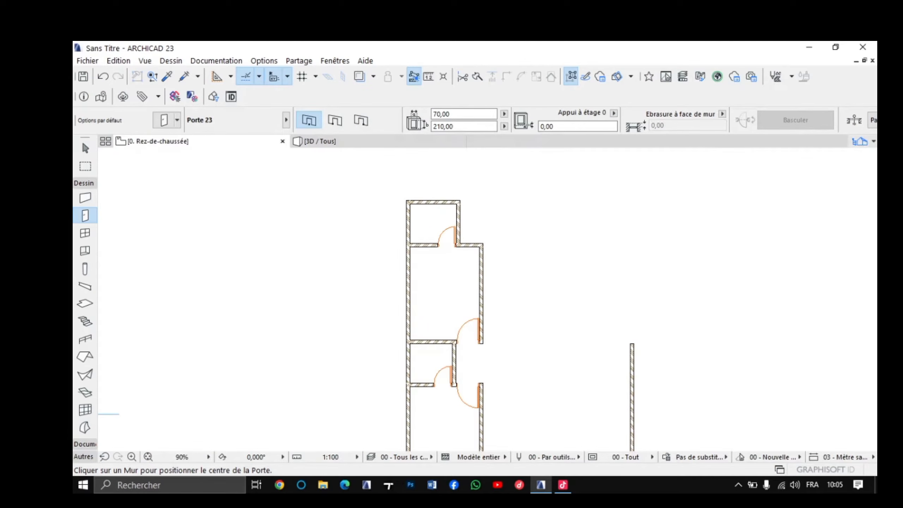
scroll(333, 241, "down", 5)
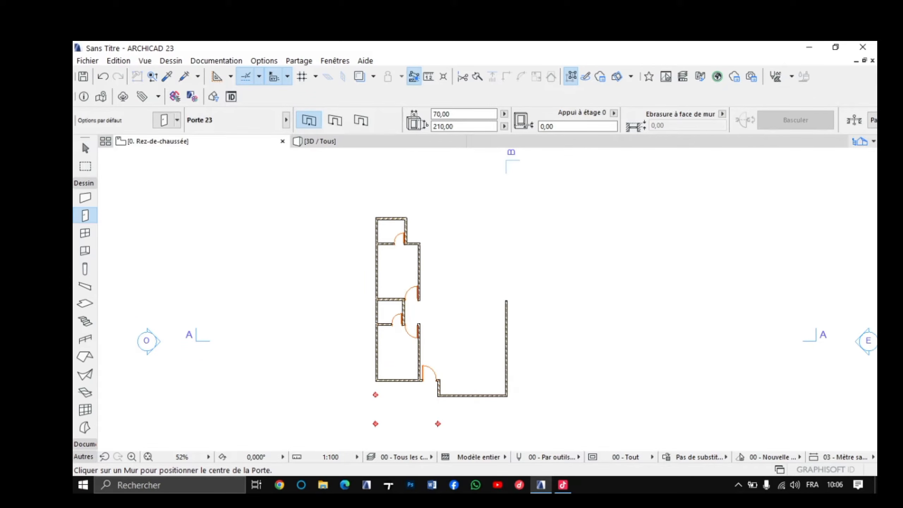
scroll(394, 211, "up", 10)
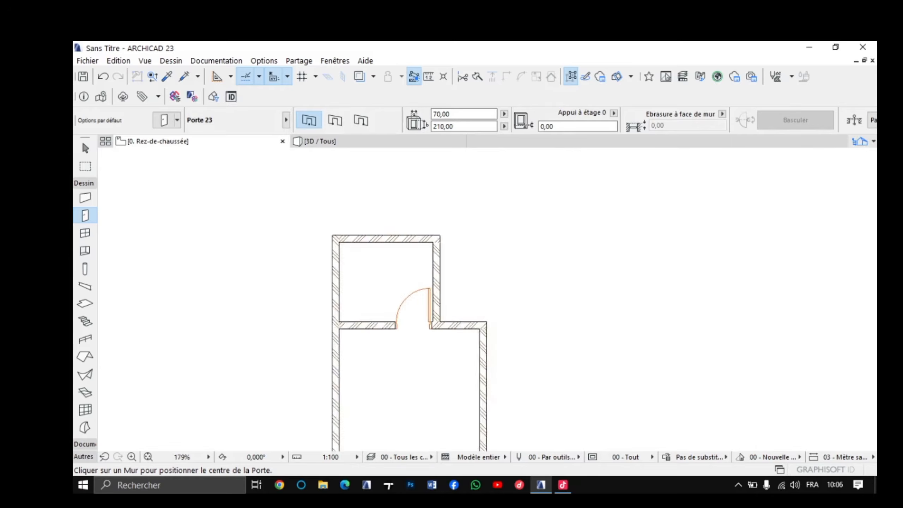
middle_click_drag(394, 211, 431, 239)
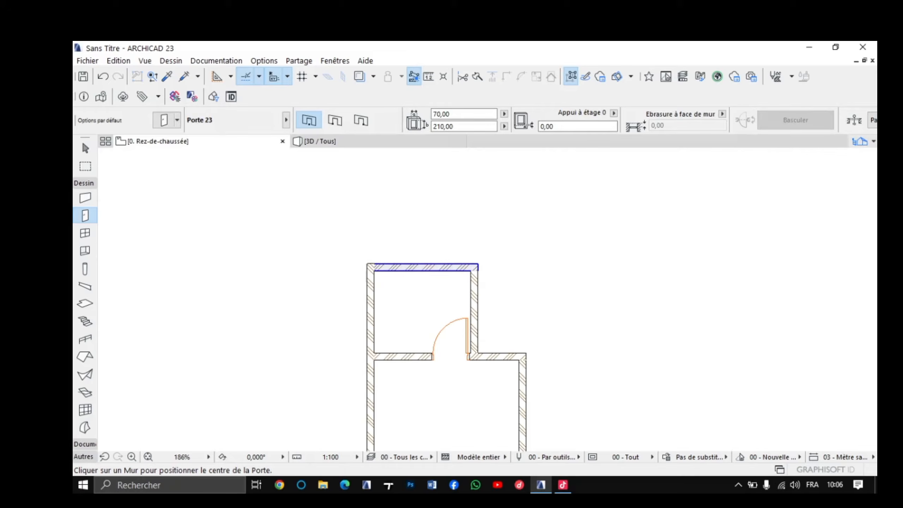
scroll(500, 277, "down", 4)
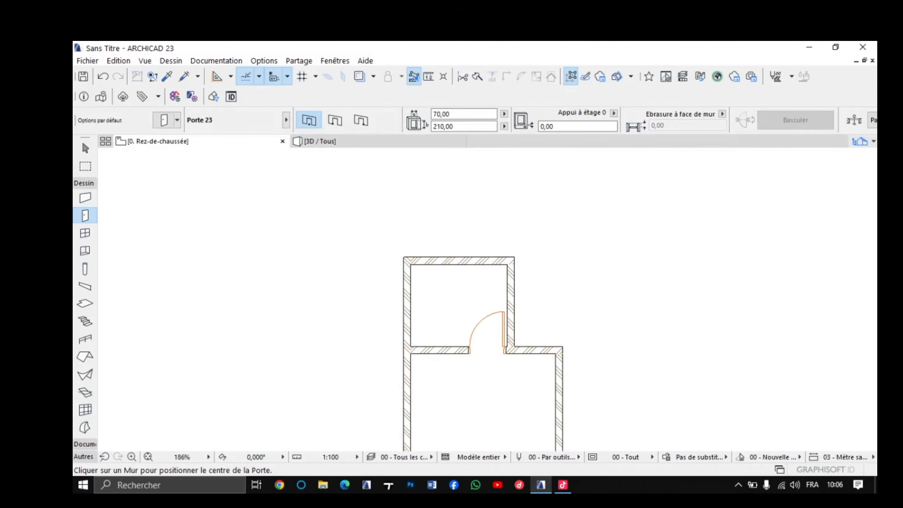
middle_click_drag(500, 277, 482, 284)
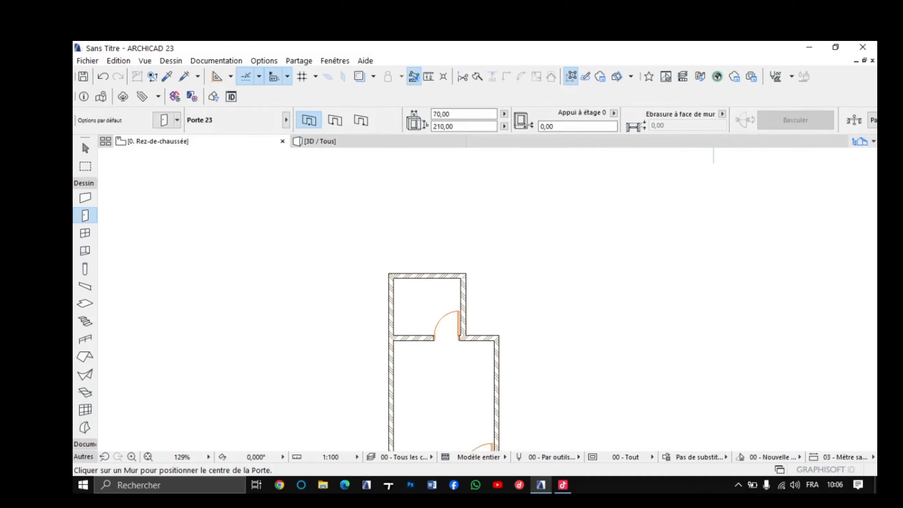
Step: Draw a _Murs - Extérieurs wall with Face intérieure reference line, 400 straight up from the small top room's upper-left outer corner, and finish the chain
left_click(85, 197)
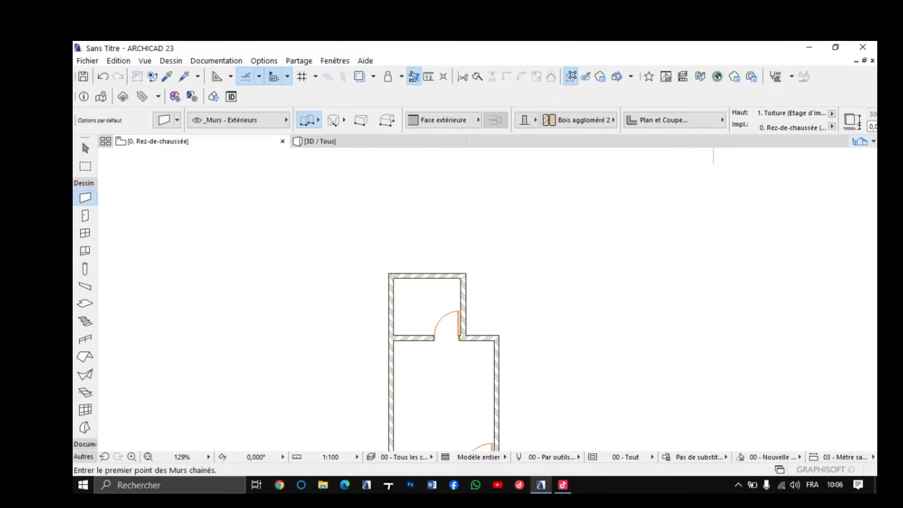
scroll(400, 262, "up", 5)
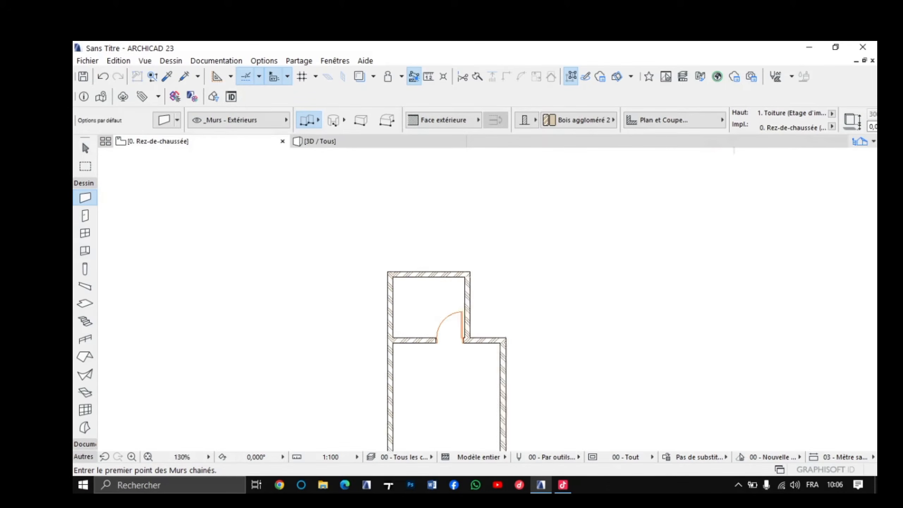
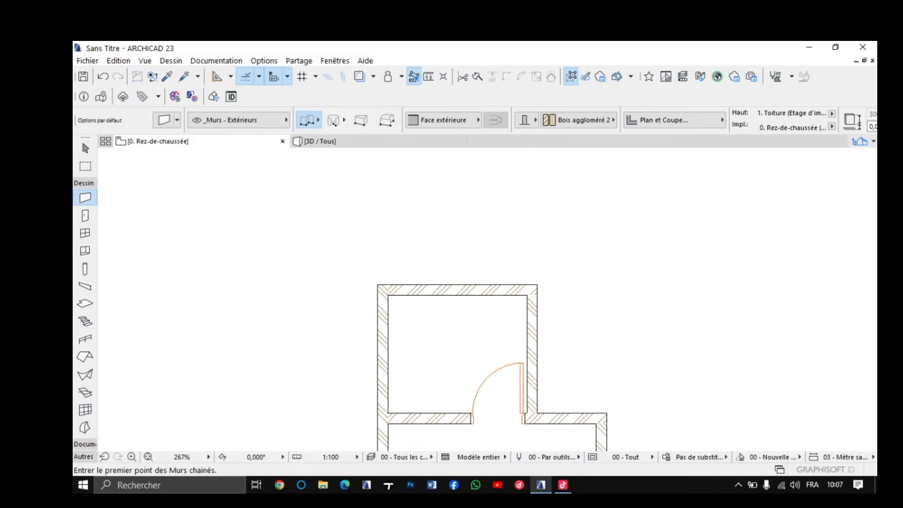
scroll(326, 264, "down", 3)
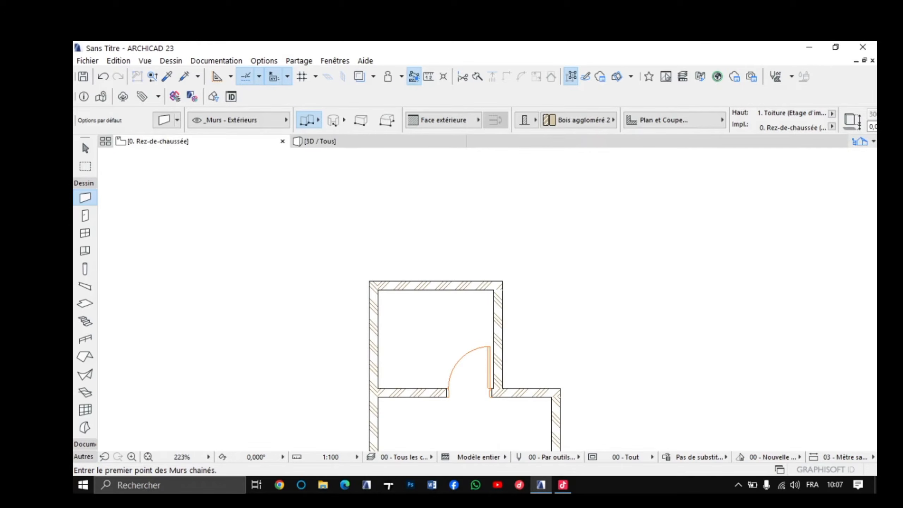
left_click(369, 282)
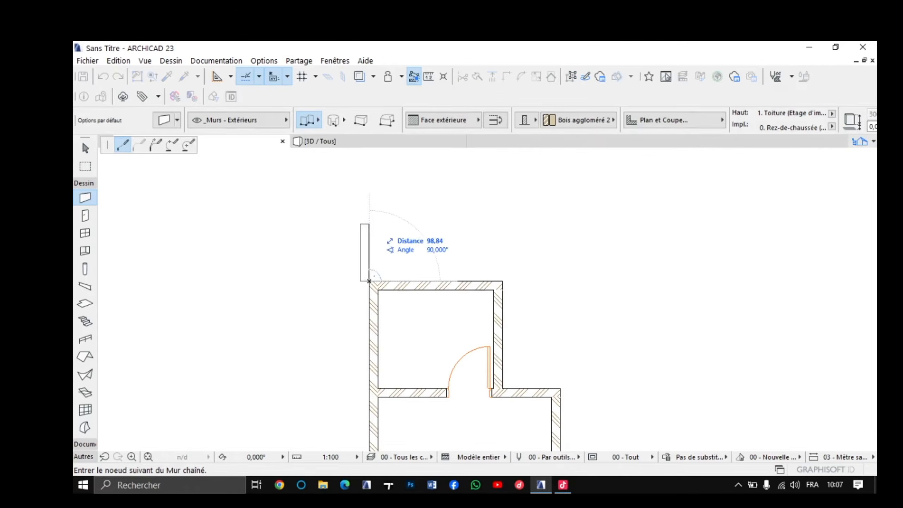
key("Escape")
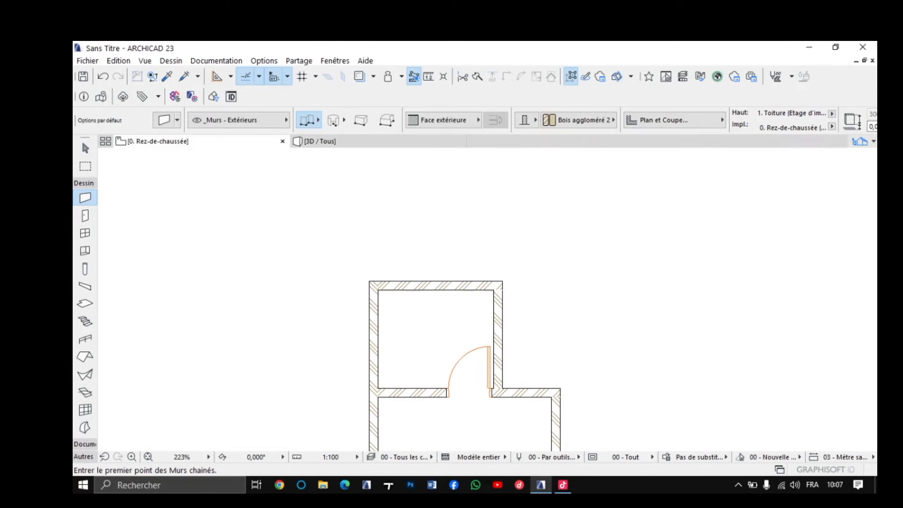
scroll(372, 281, "up", 9)
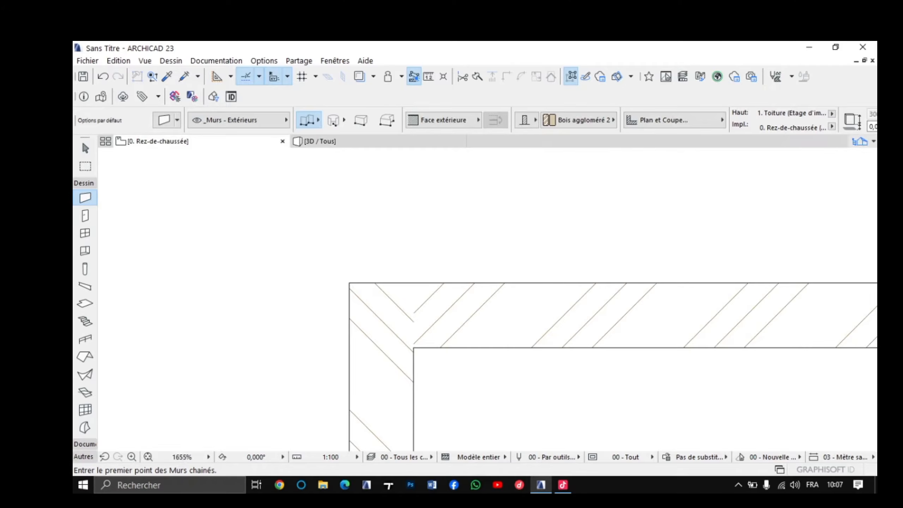
left_click(350, 283)
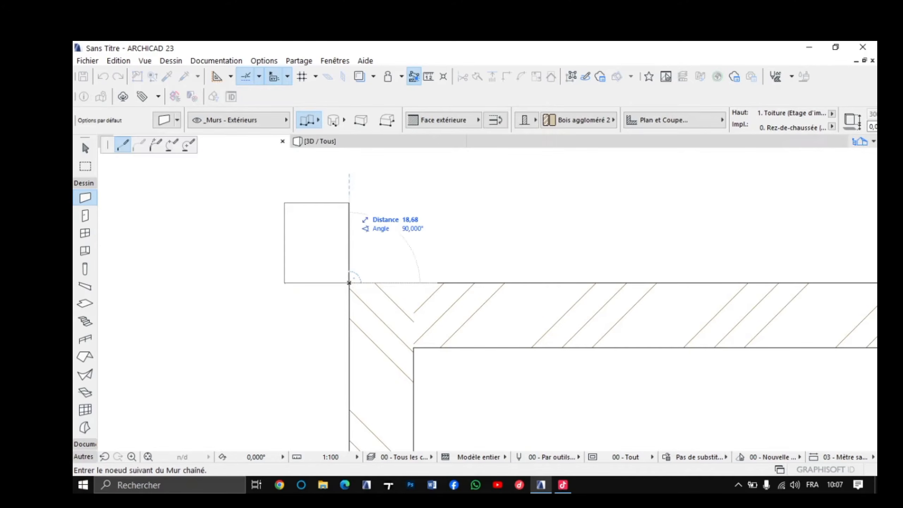
key("c")
key("c")
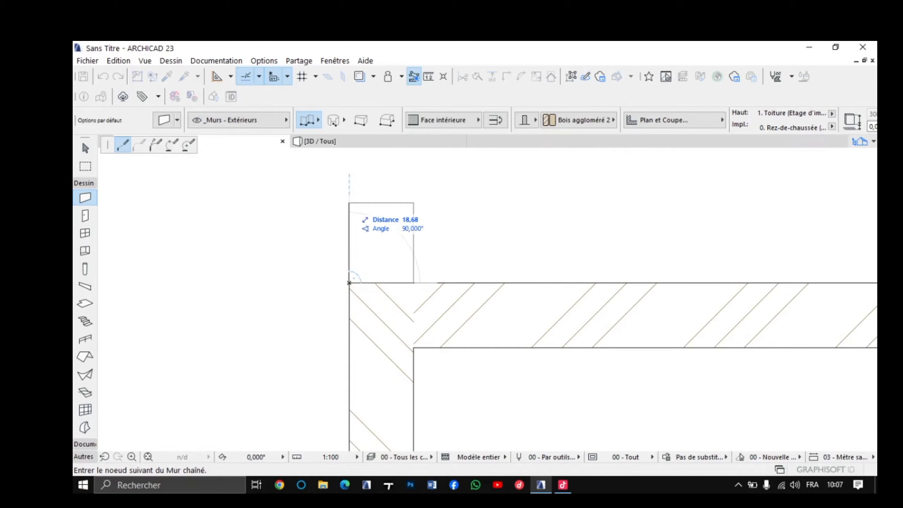
scroll(350, 203, "down", 8)
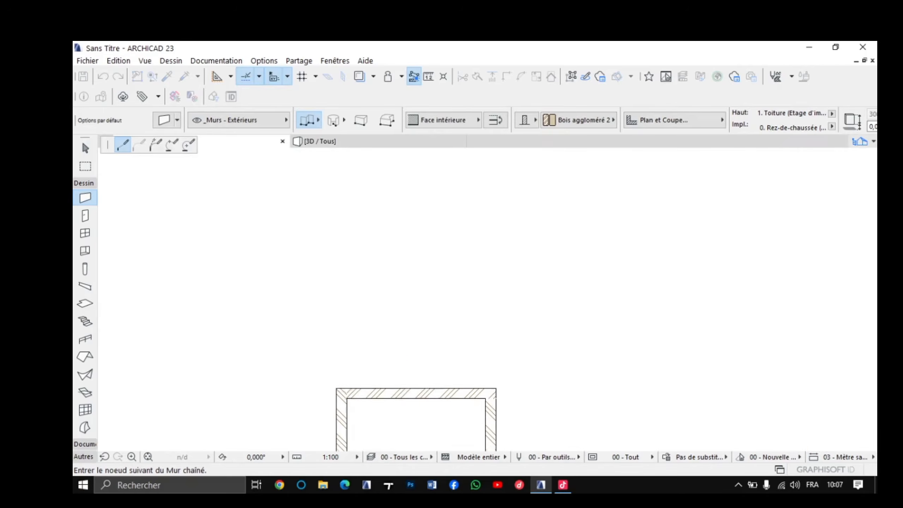
scroll(353, 268, "down", 2)
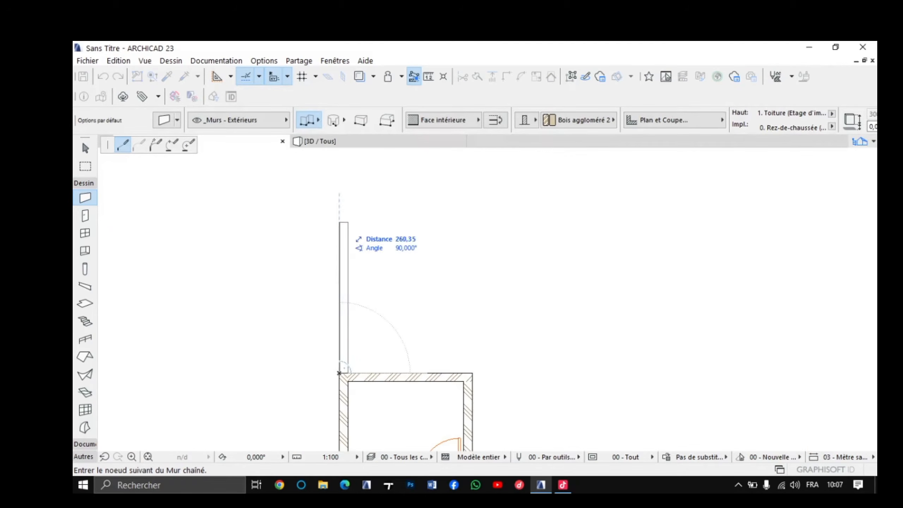
type("5")
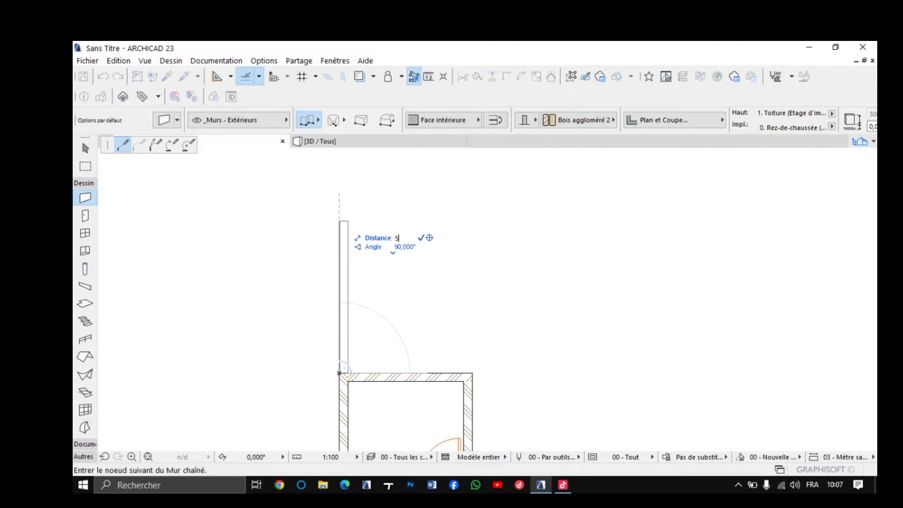
key("BackSpace")
type("400")
key("Return")
scroll(401, 388, "down", 3)
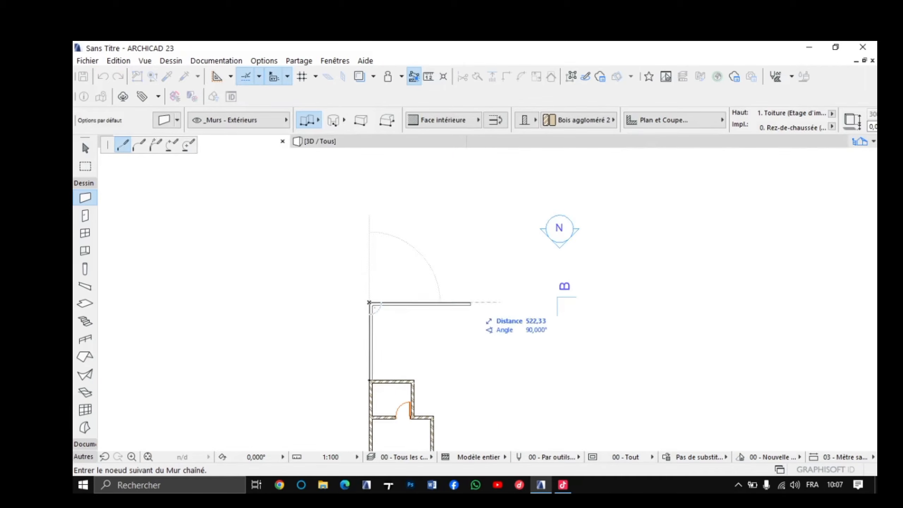
right_click(369, 303)
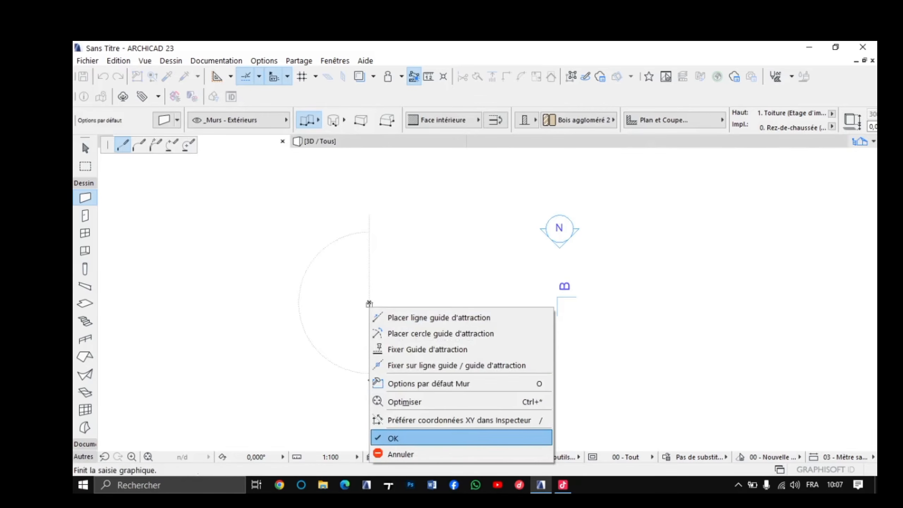
left_click(393, 438)
scroll(451, 320, "up", 3)
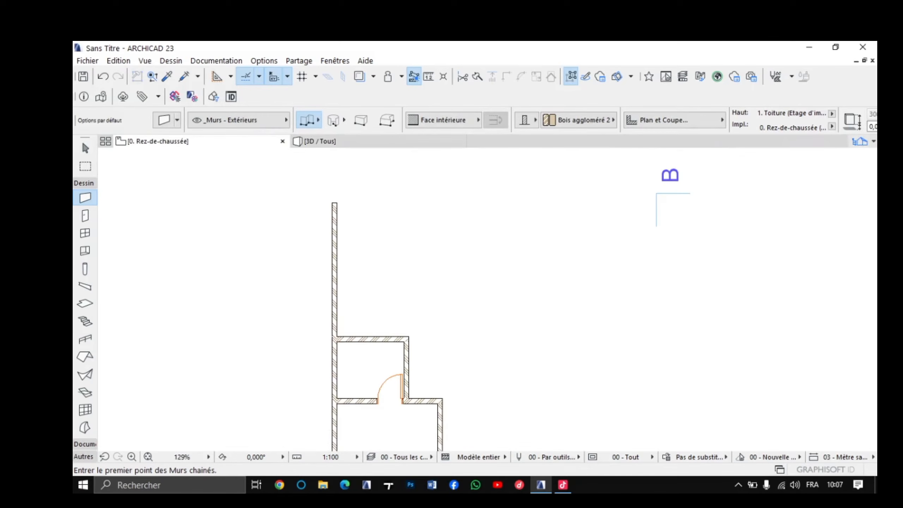
Step: From the new wall's upper-right corner, draw Face extérieure chained walls horizontally to the right, 500 and another 100 long
scroll(349, 167, "up", 4)
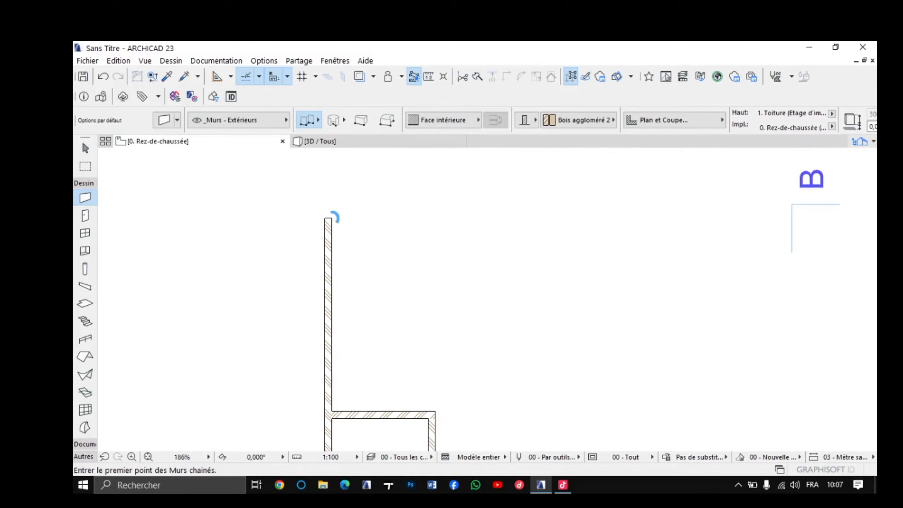
left_click(331, 217)
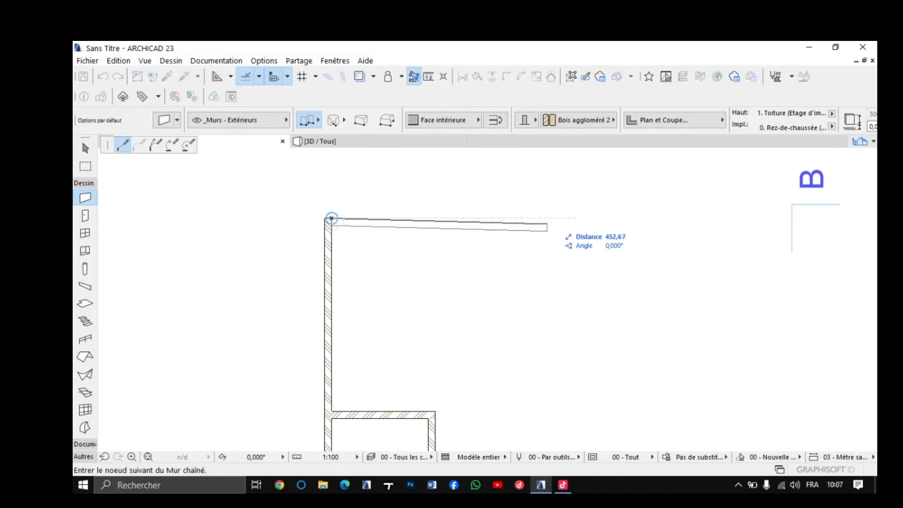
key("c")
scroll(519, 210, "down", 3)
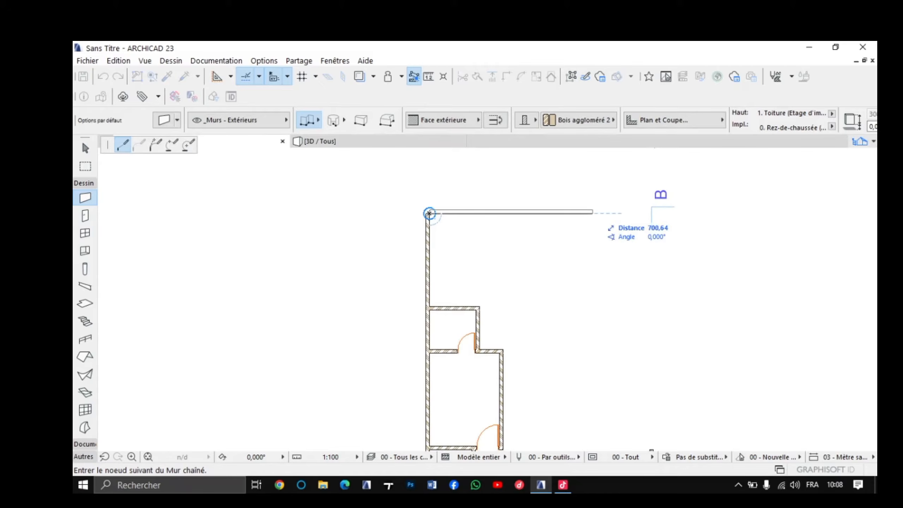
type("500")
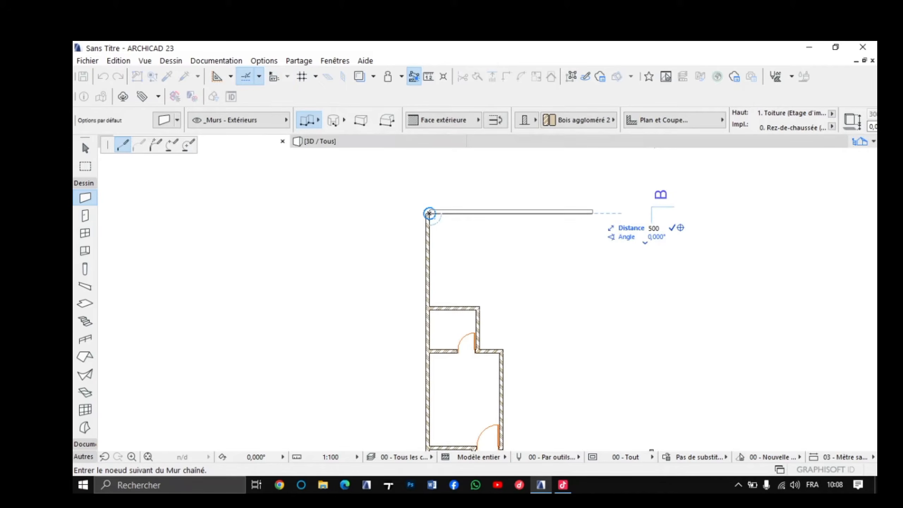
key("Return")
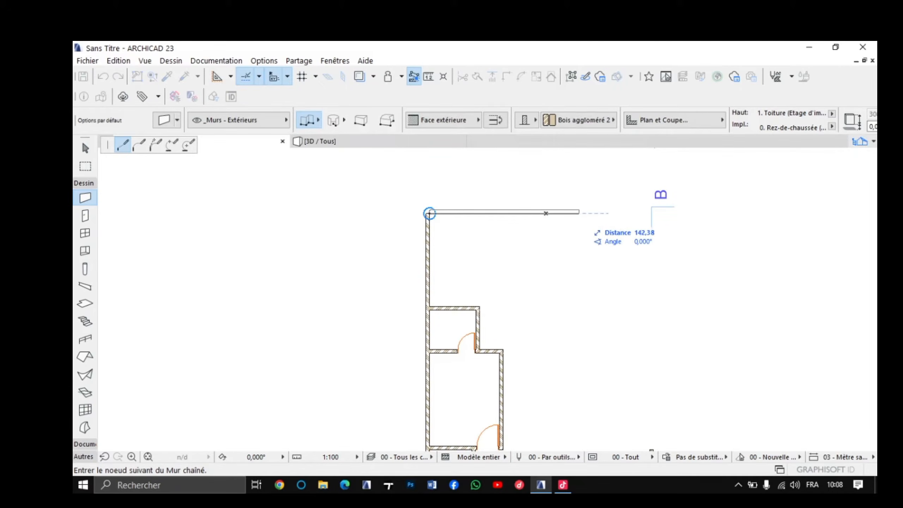
type("6")
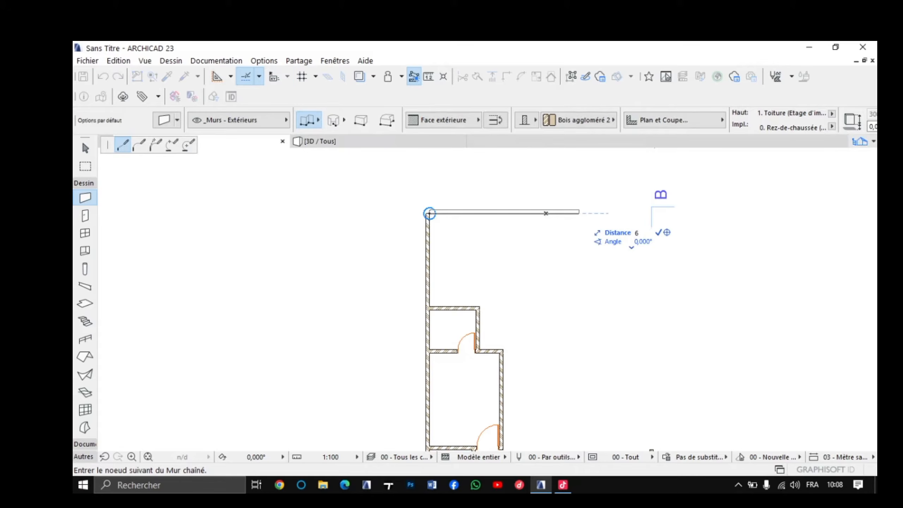
key("BackSpace")
type("100")
key("Return")
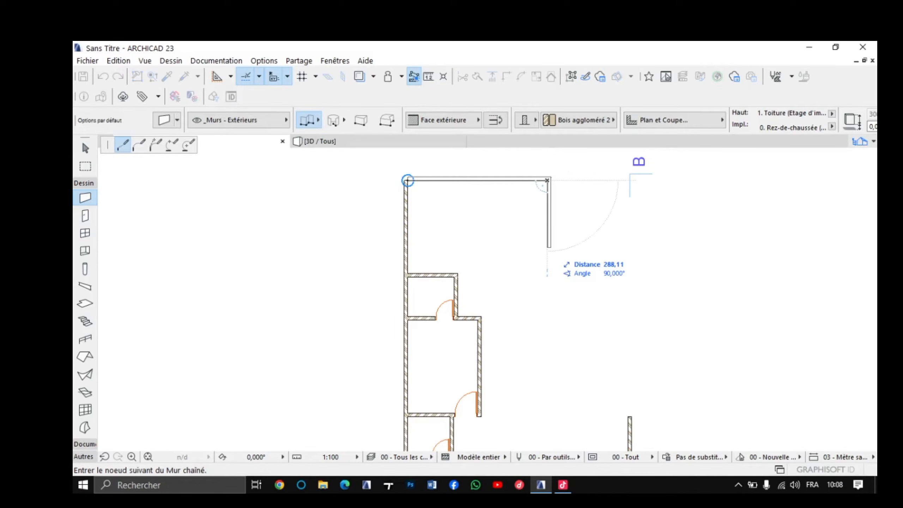
Step: Continue the exterior wall chain straight down level with the right wall's upper end, then about 329 right to meet it, closing the outline
middle_click_drag(548, 269, 546, 247)
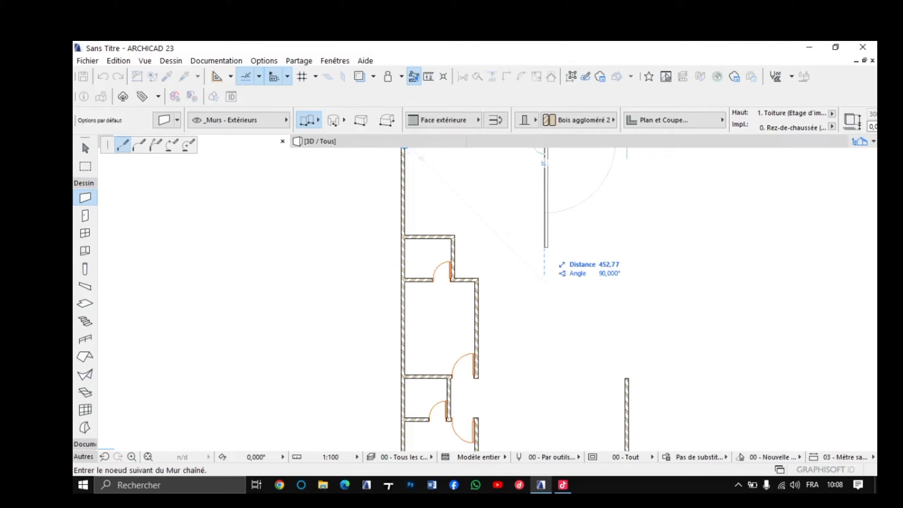
scroll(545, 276, "down", 3)
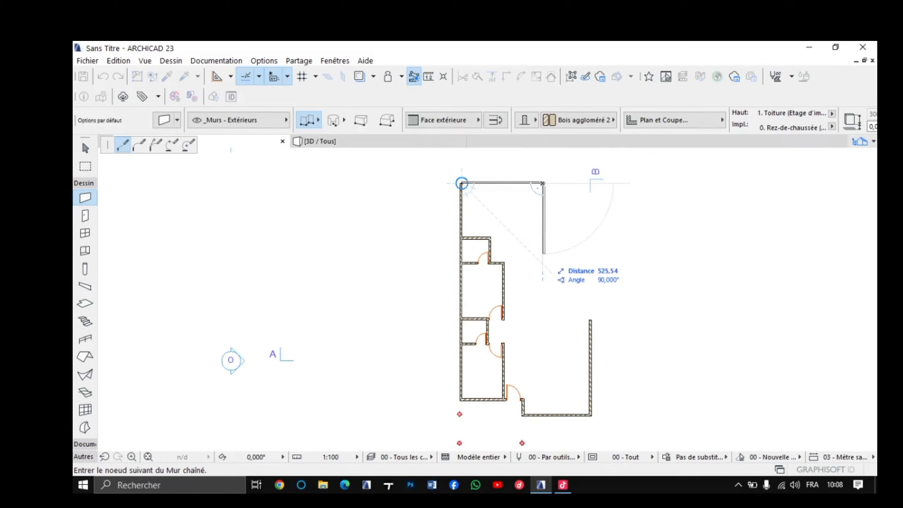
scroll(544, 295, "down", 2)
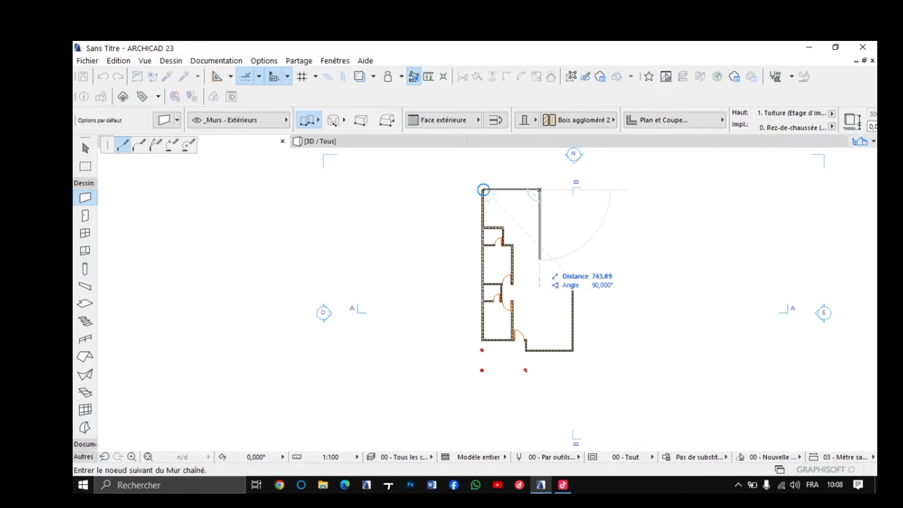
scroll(539, 278, "down", 2)
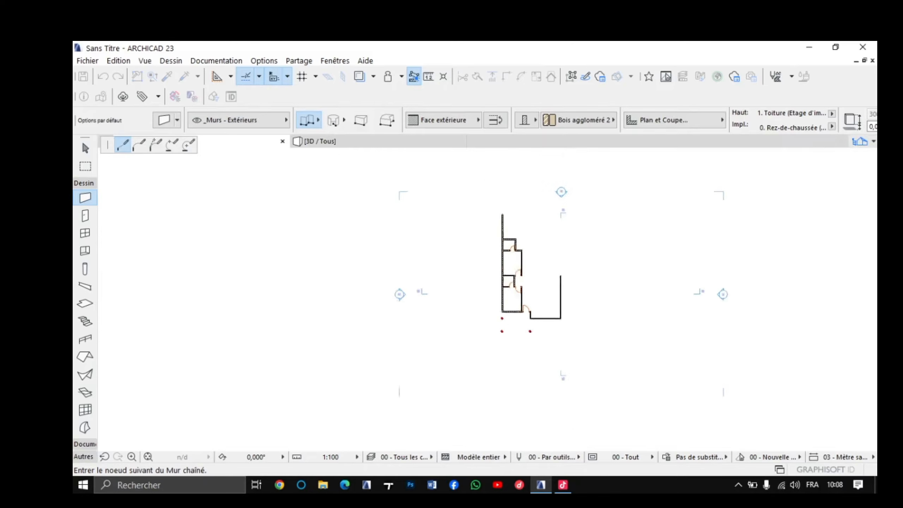
scroll(539, 270, "up", 4)
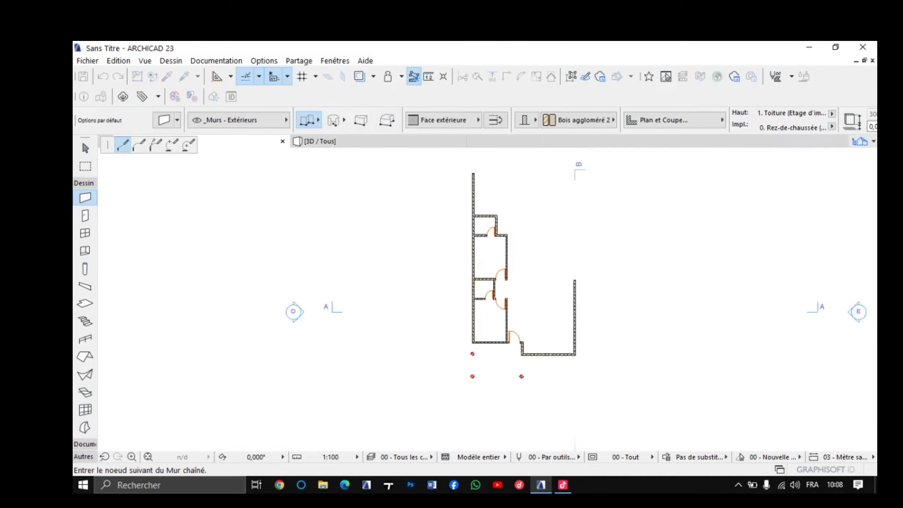
scroll(539, 279, "up", 1)
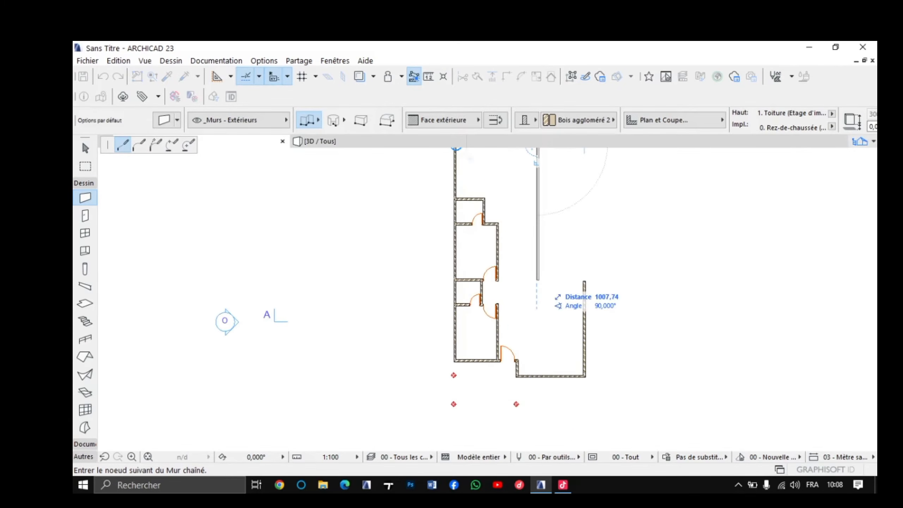
scroll(538, 288, "up", 3)
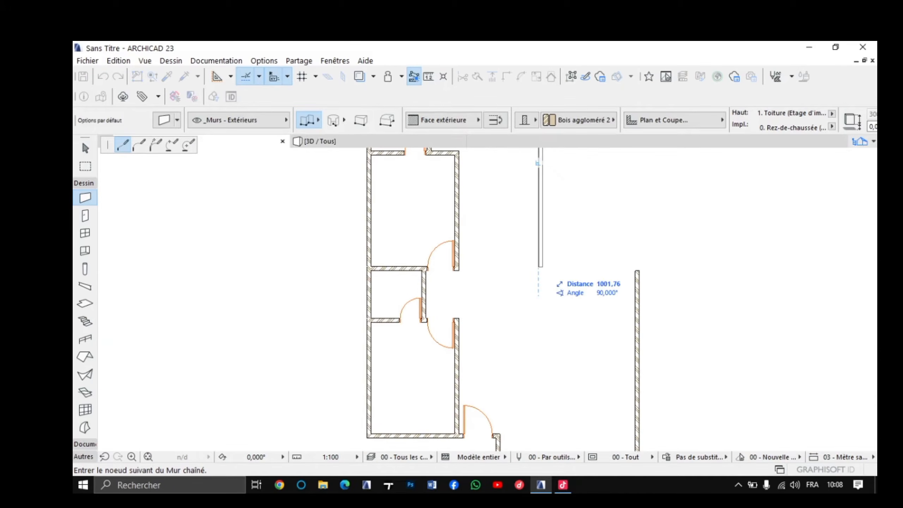
scroll(538, 295, "down", 1)
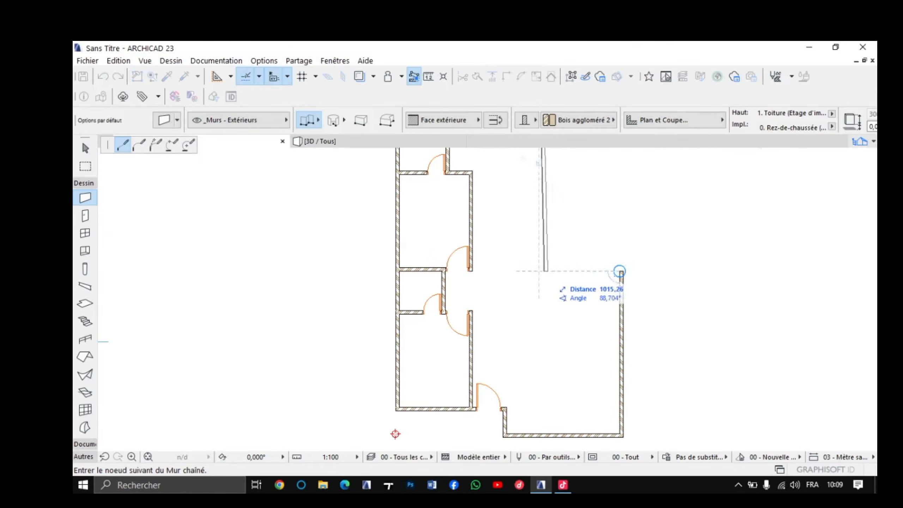
left_click(539, 271)
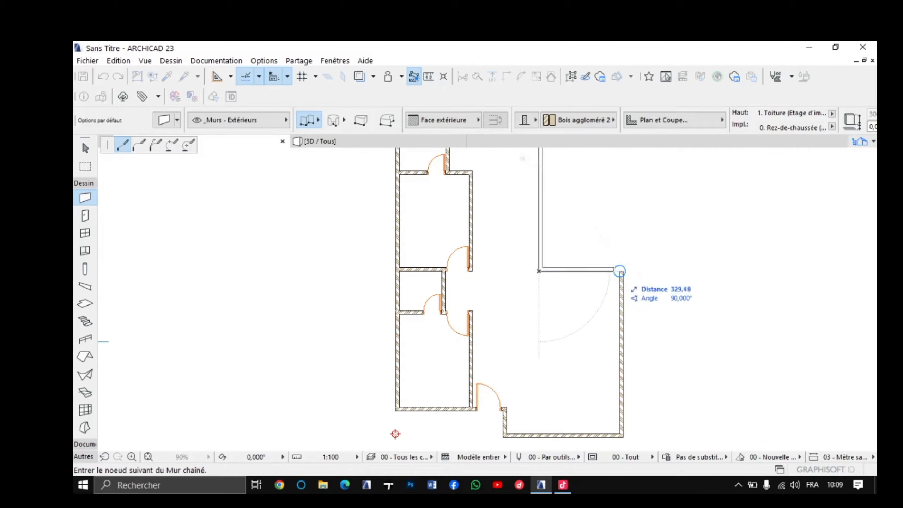
double_click(620, 271)
Step: Examine the closed exterior outline, the stacked rooms and their doors across the whole ground-floor plan
scroll(557, 288, "down", 4)
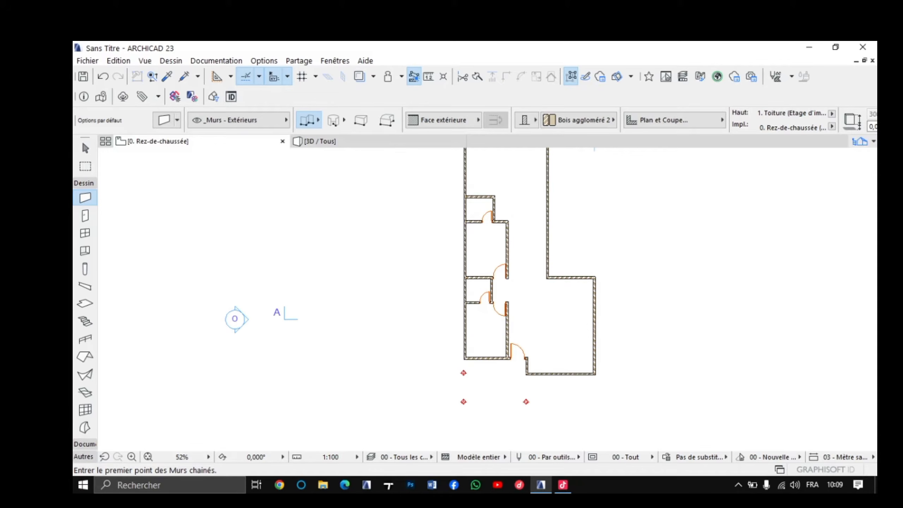
scroll(611, 156, "up", 3)
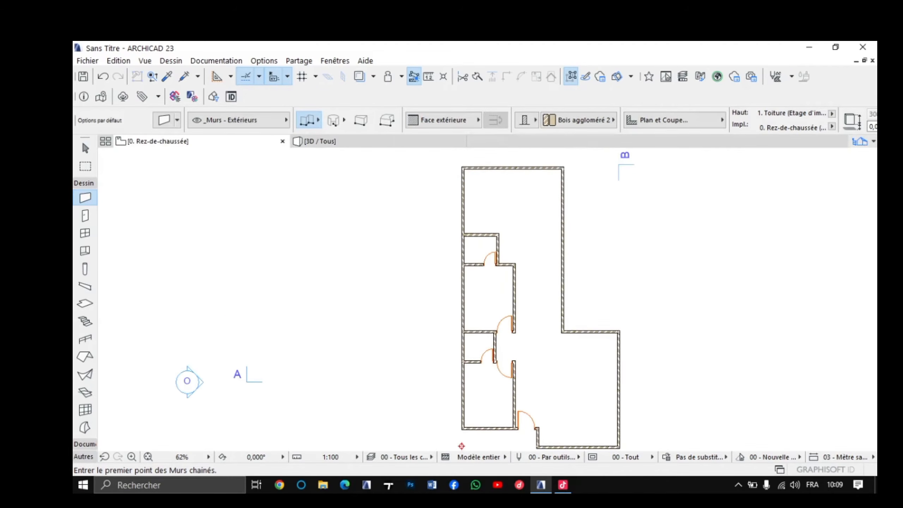
scroll(542, 277, "down", 5)
middle_click_drag(541, 278, 534, 254)
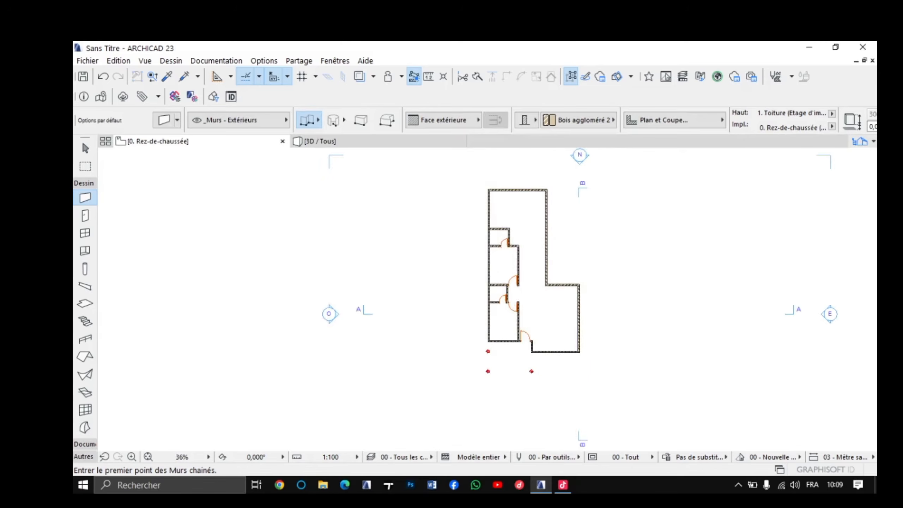
scroll(545, 259, "up", 5)
scroll(534, 253, "up", 3)
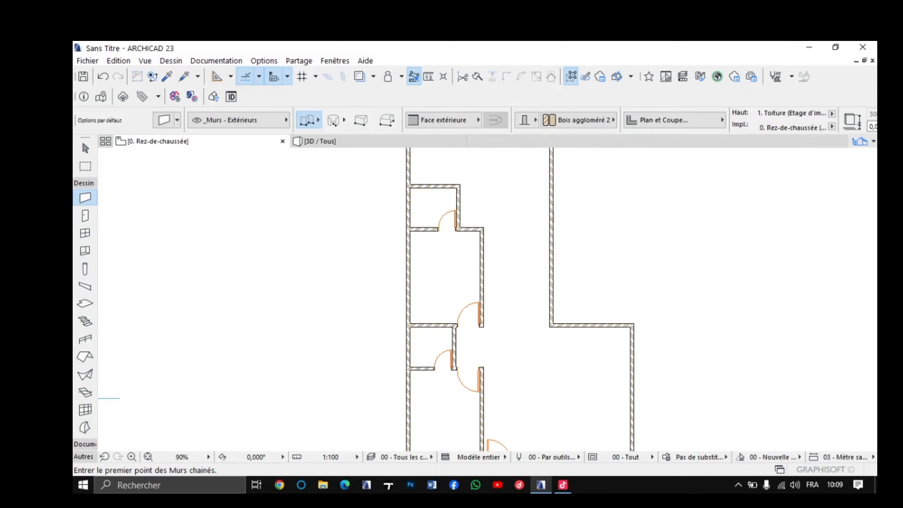
scroll(432, 242, "up", 3)
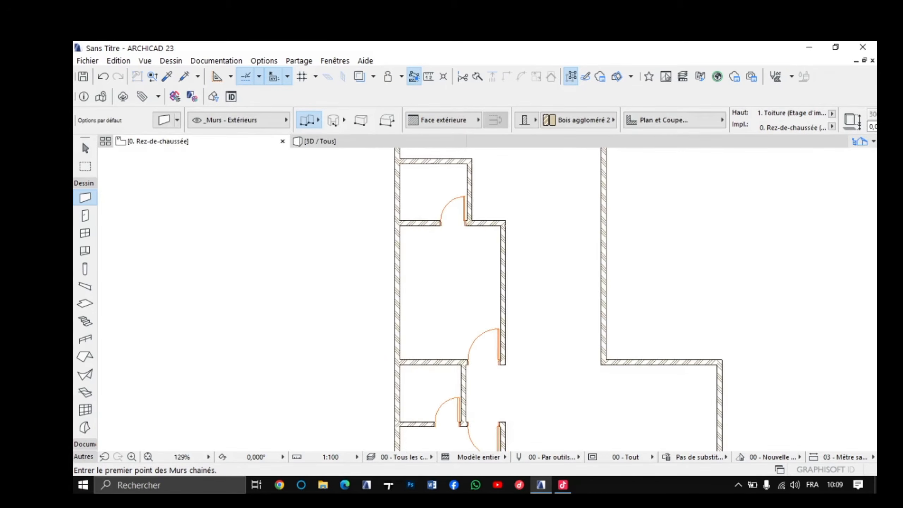
scroll(438, 232, "down", 3)
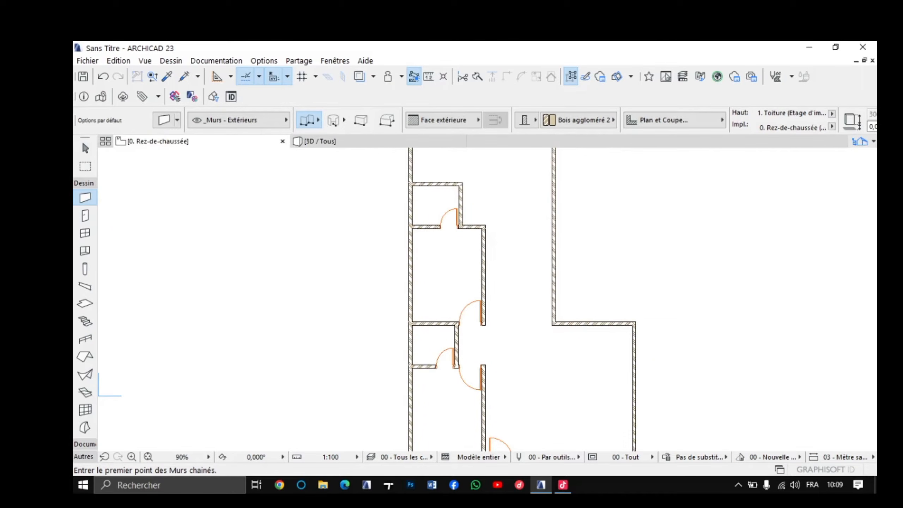
scroll(431, 296, "down", 3)
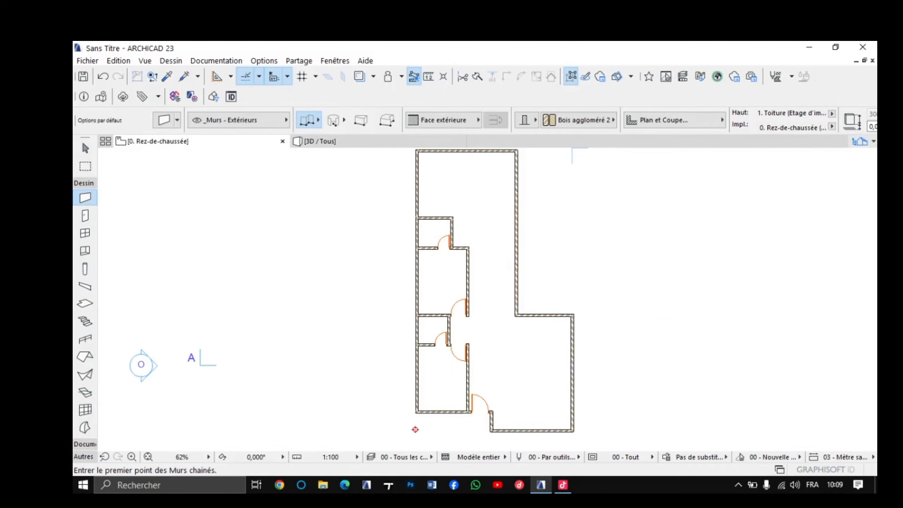
scroll(433, 279, "up", 2)
scroll(439, 280, "down", 3)
middle_click_drag(439, 279, 426, 274)
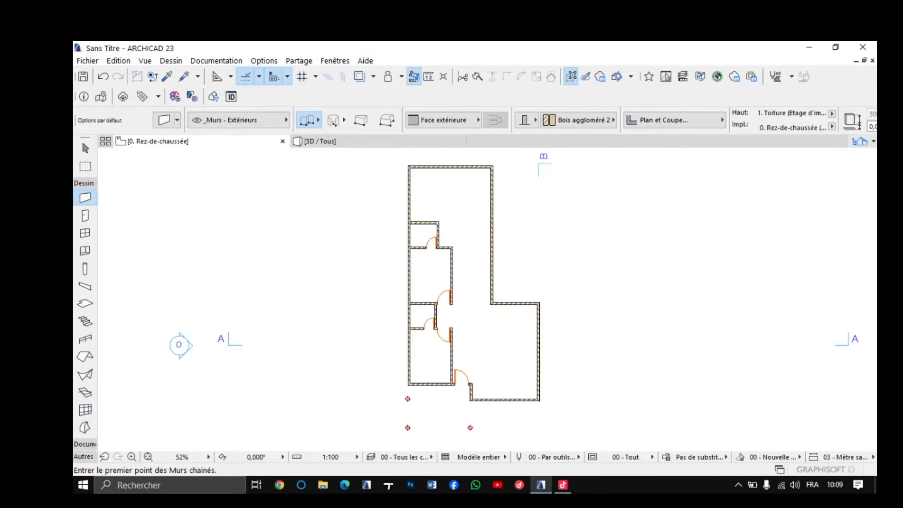
scroll(462, 285, "up", 2)
scroll(359, 395, "down", 3)
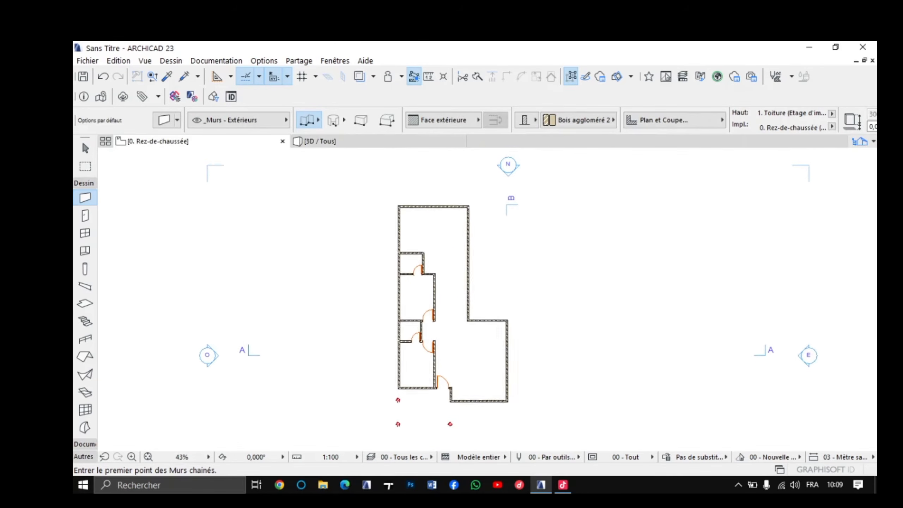
middle_click_drag(452, 302, 451, 307)
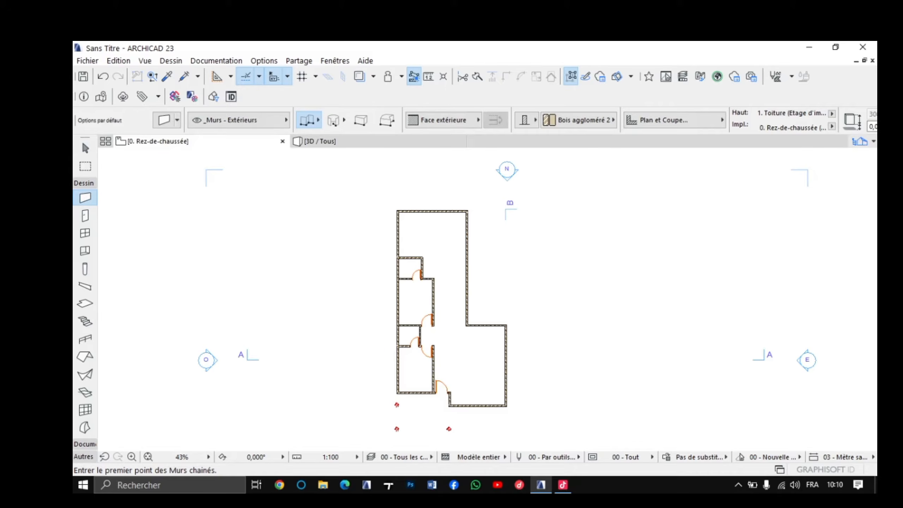
Step: Extend the upper wall of the northernmost small room horizontally until it meets the building's east exterior wall
scroll(439, 270, "up", 5)
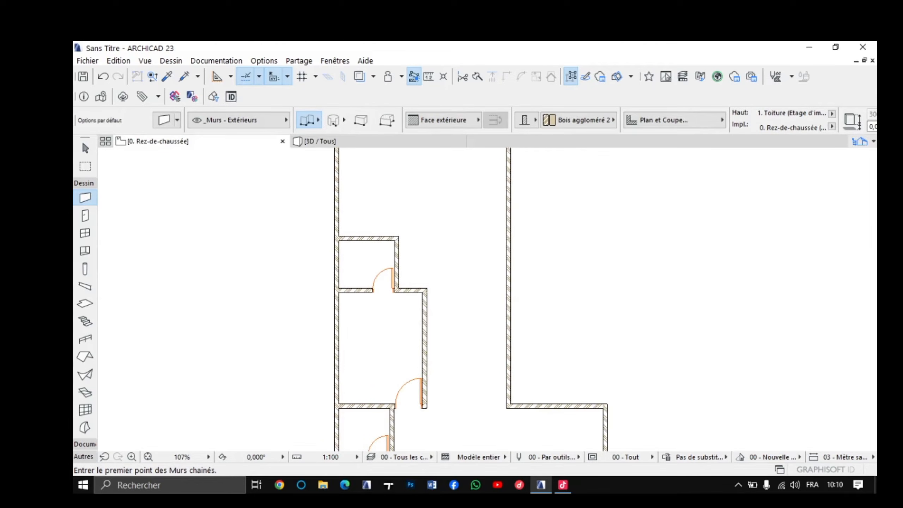
middle_click_drag(438, 269, 446, 310)
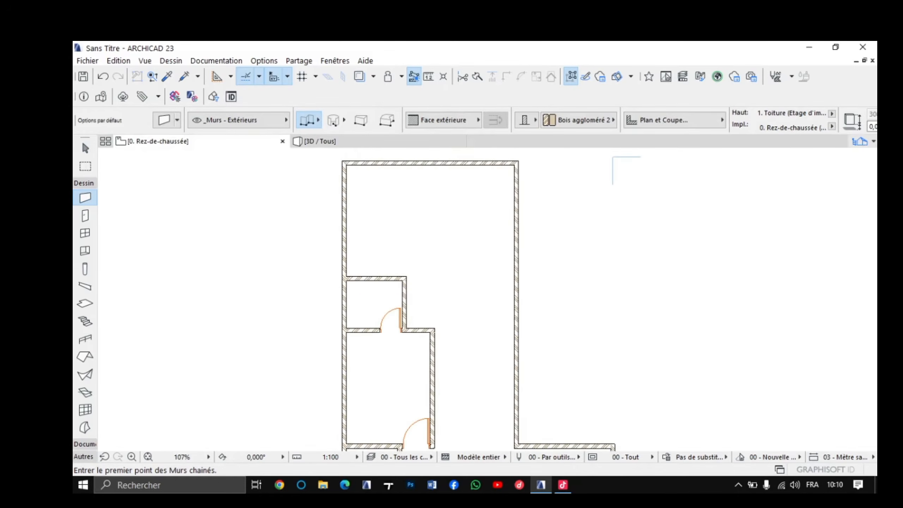
scroll(456, 271, "up", 1)
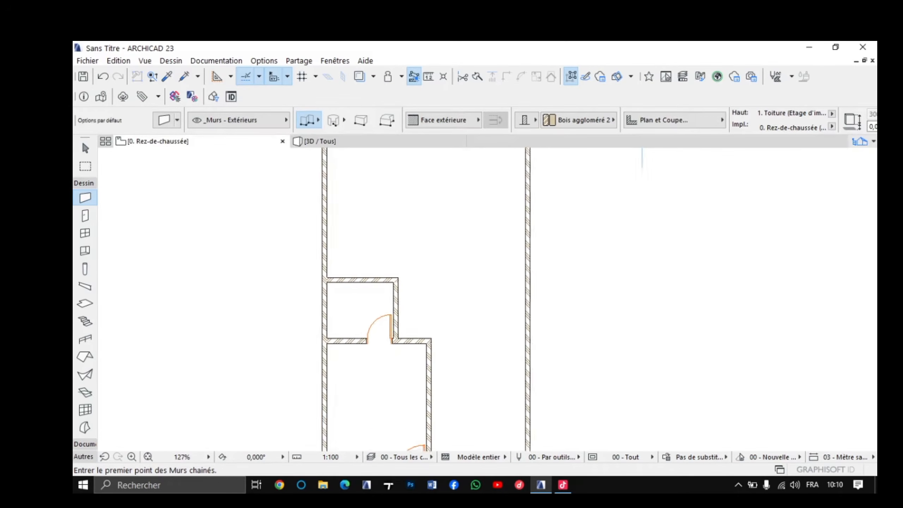
scroll(443, 263, "down", 4)
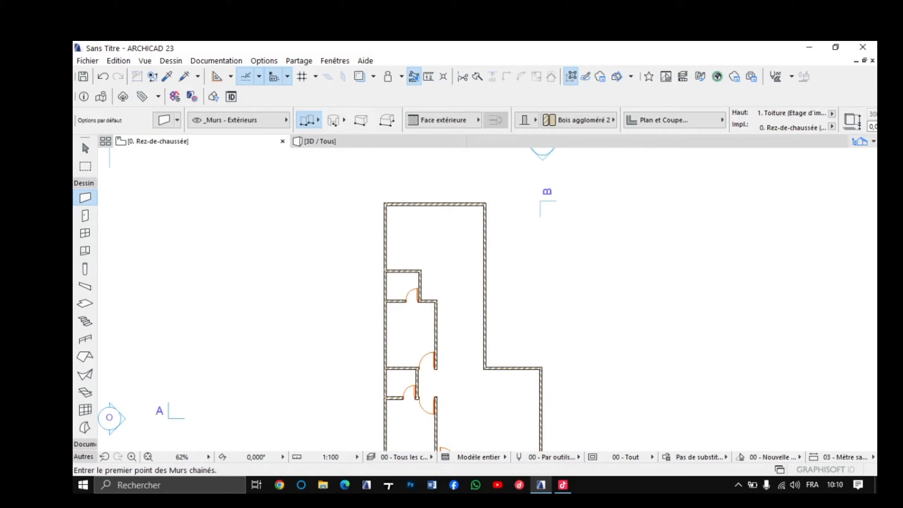
scroll(425, 261, "up", 2)
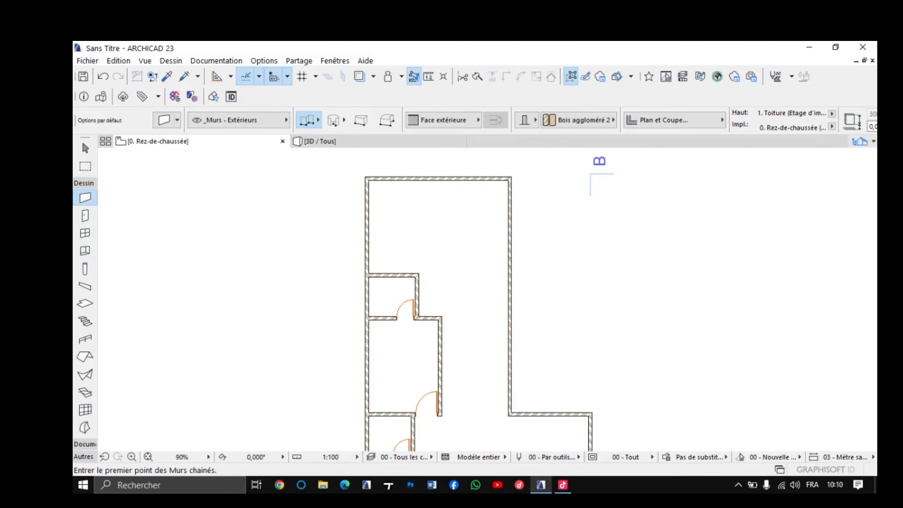
scroll(420, 262, "up", 2)
scroll(408, 244, "up", 1)
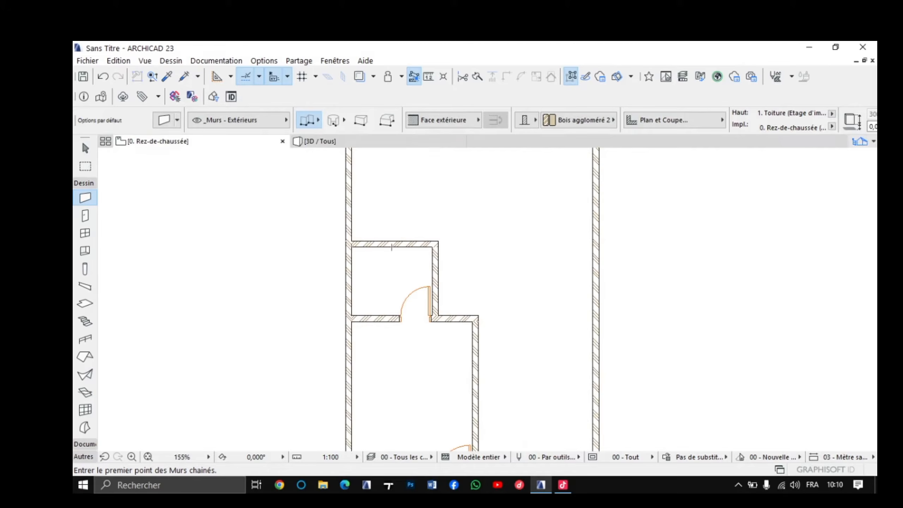
scroll(392, 247, "up", 1)
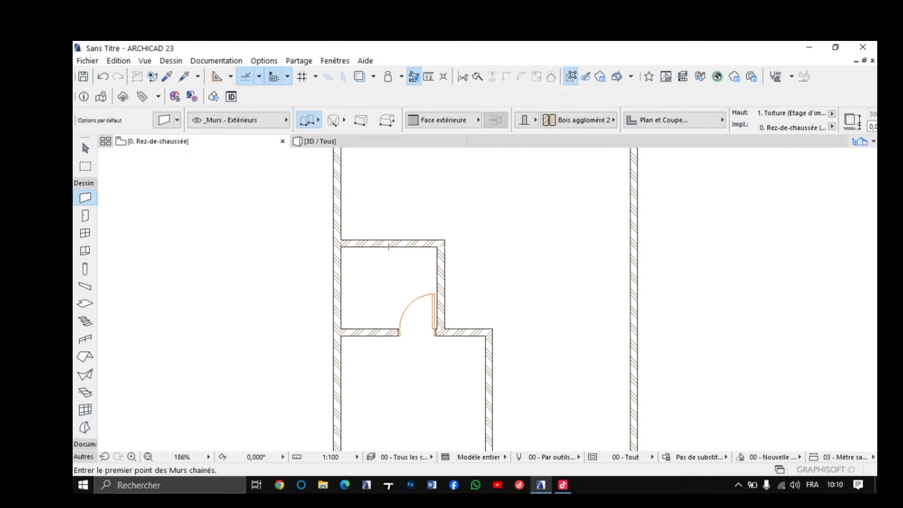
left_click(389, 247, "shift")
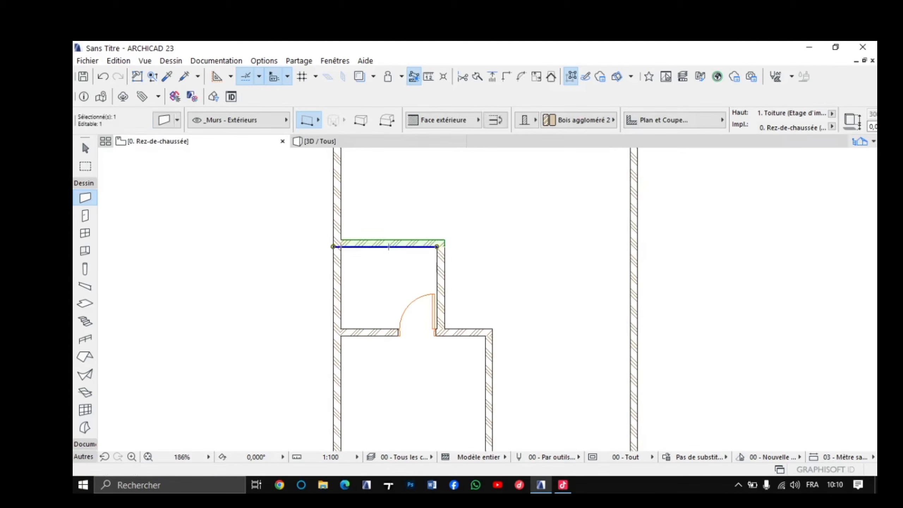
scroll(409, 250, "up", 1)
scroll(437, 252, "up", 1)
left_click(438, 245)
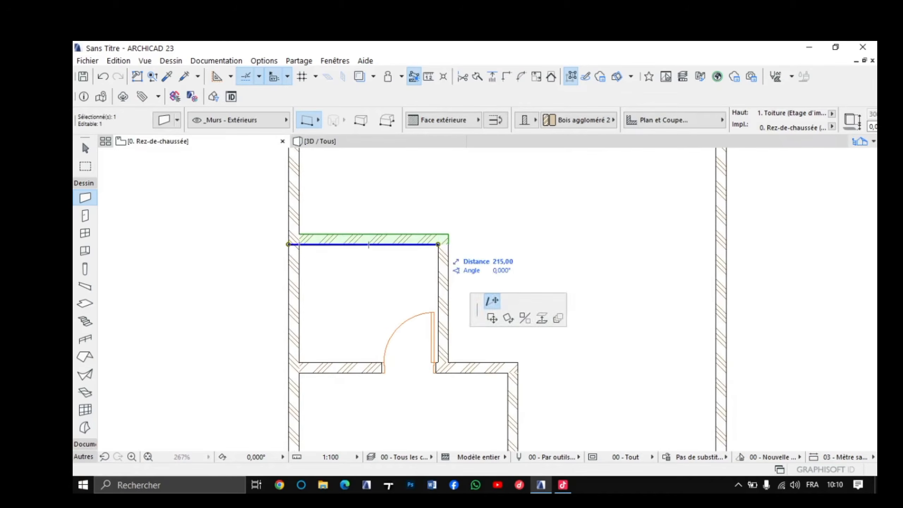
scroll(480, 244, "down", 3)
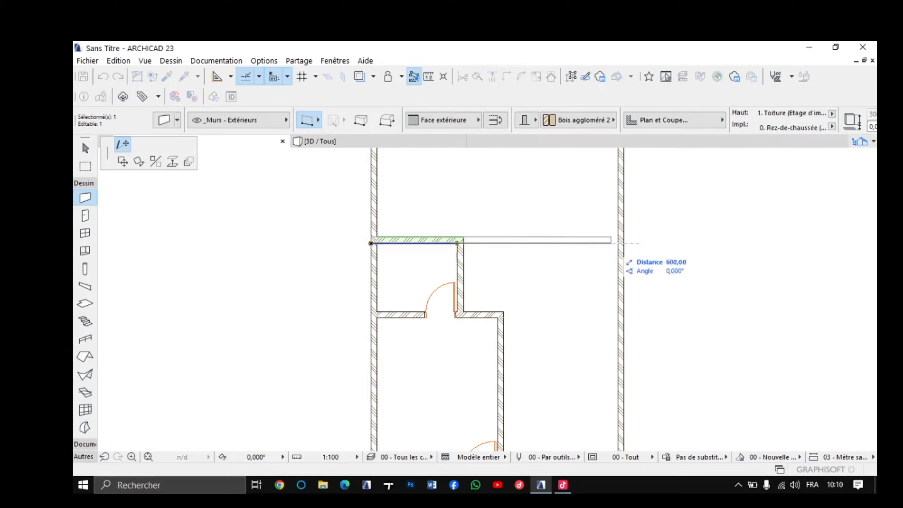
left_click(621, 243)
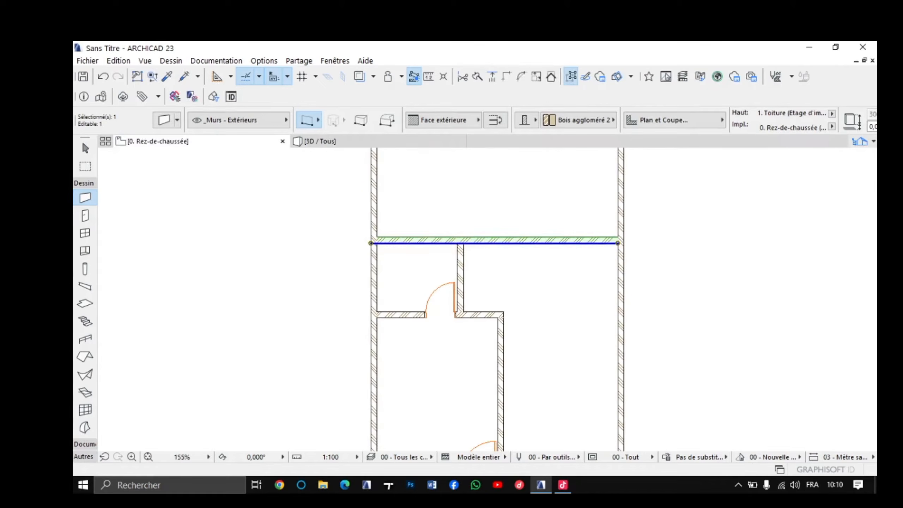
key("Escape")
Step: Extend the small room's east wall north to the building's north exterior wall, dividing the large northern space in two
scroll(527, 309, "down", 3)
middle_click_drag(528, 309, 506, 278)
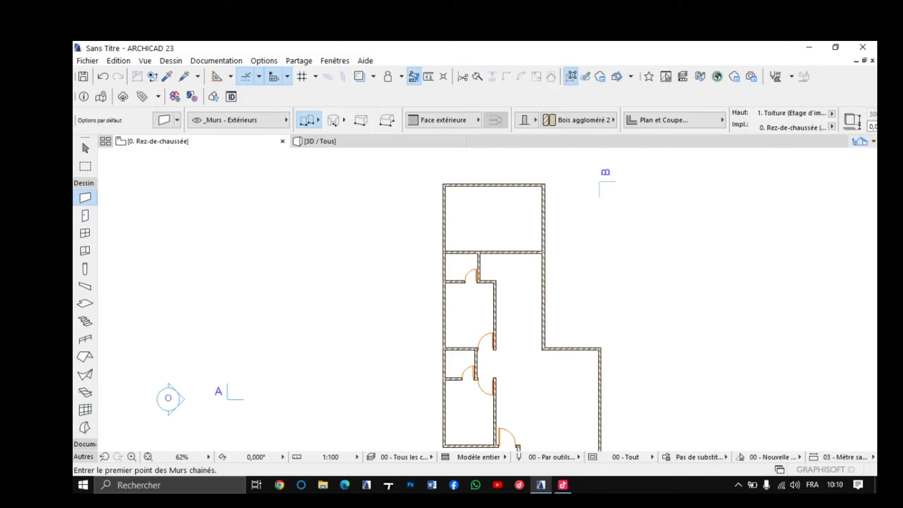
scroll(514, 156, "up", 3)
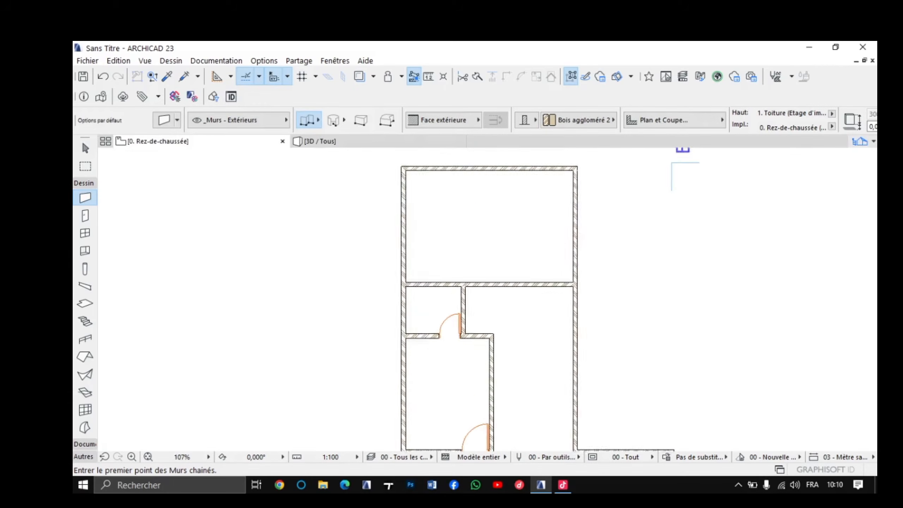
scroll(487, 263, "up", 1)
scroll(493, 272, "down", 2)
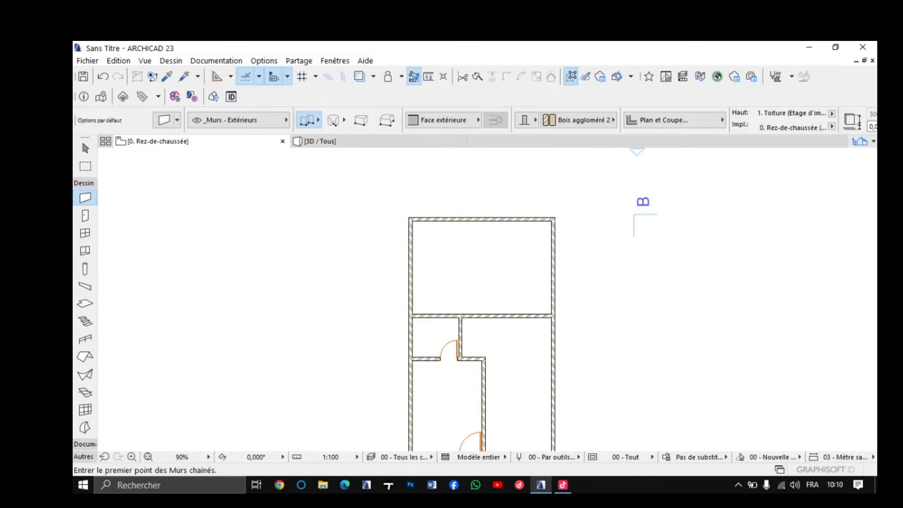
scroll(495, 271, "up", 3)
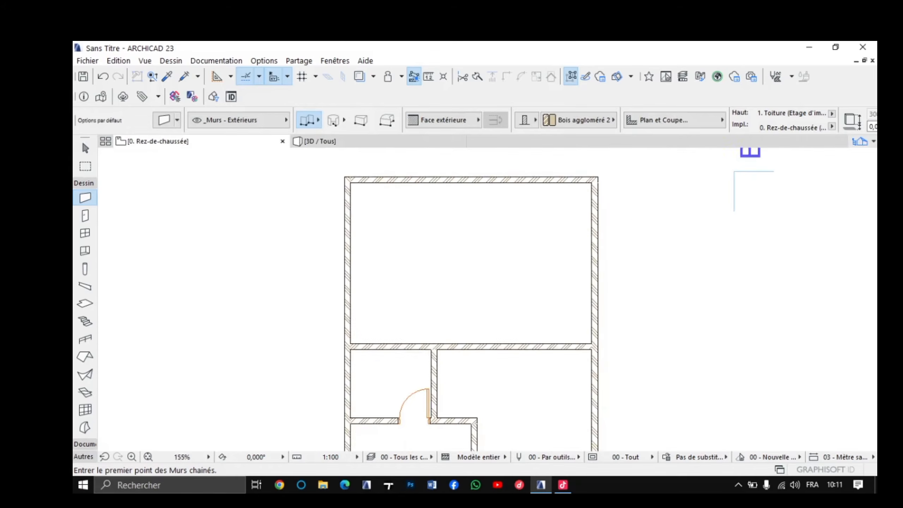
scroll(494, 270, "down", 3)
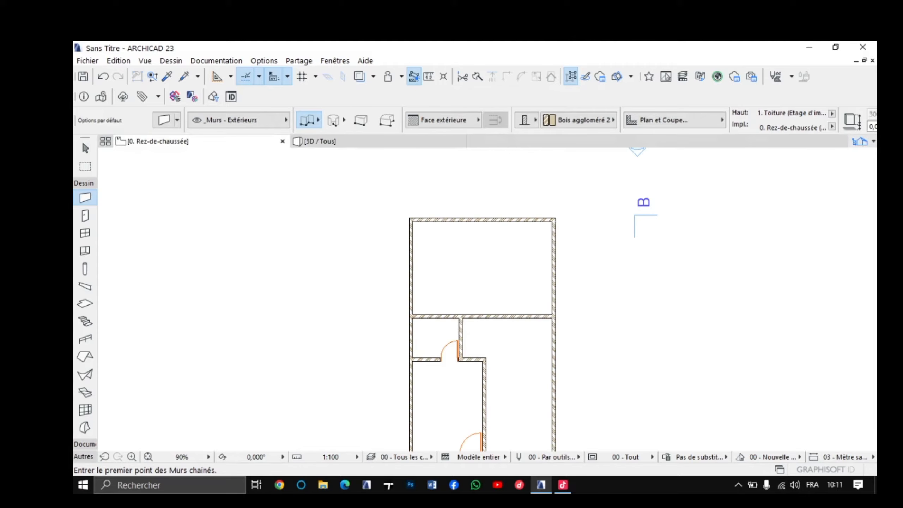
scroll(447, 228, "up", 2)
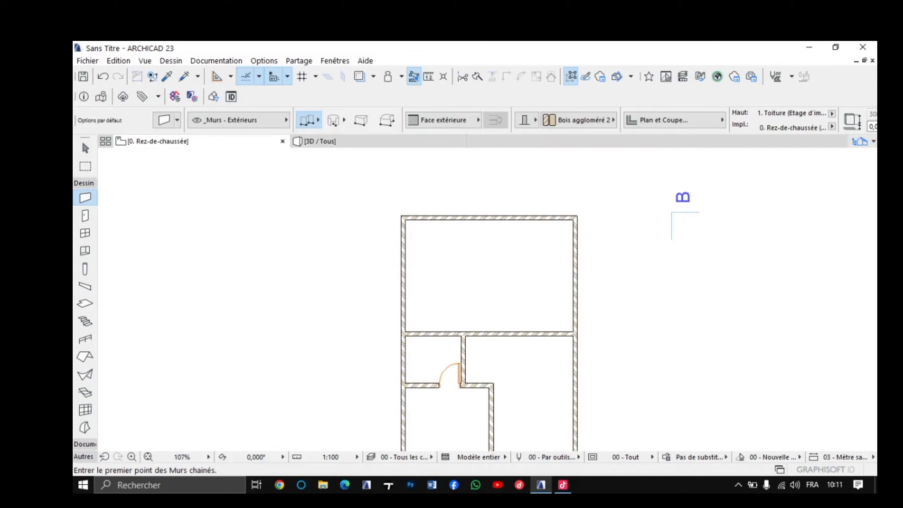
scroll(459, 323, "up", 2)
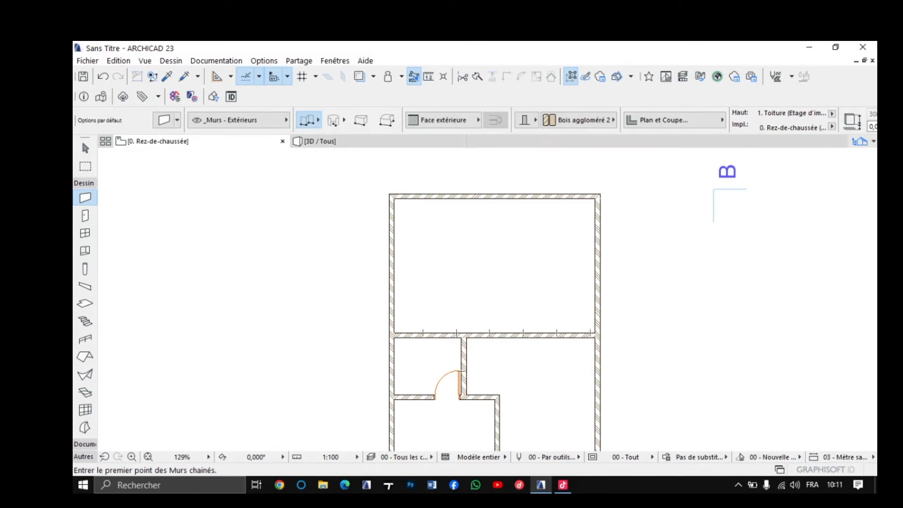
key("shift")
left_click(463, 347, "shift")
scroll(460, 331, "up", 4)
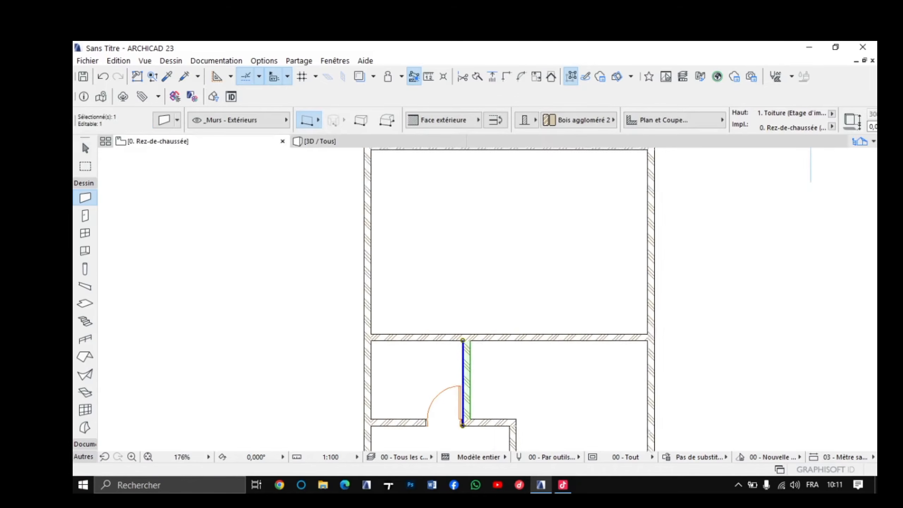
left_click(463, 340)
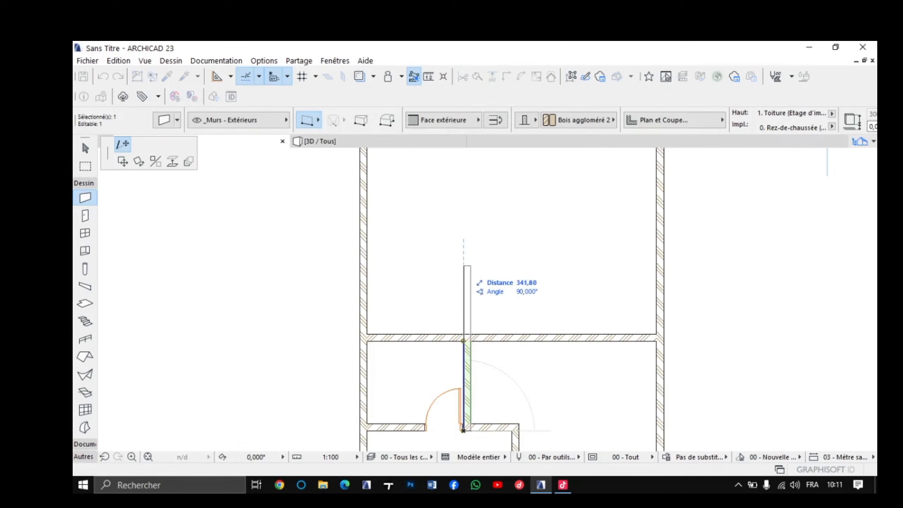
scroll(482, 221, "down", 4)
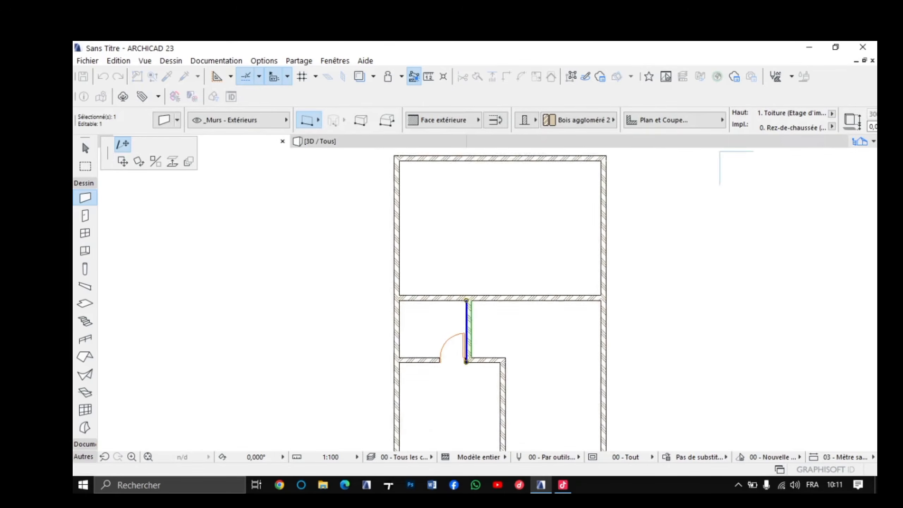
left_click(477, 206)
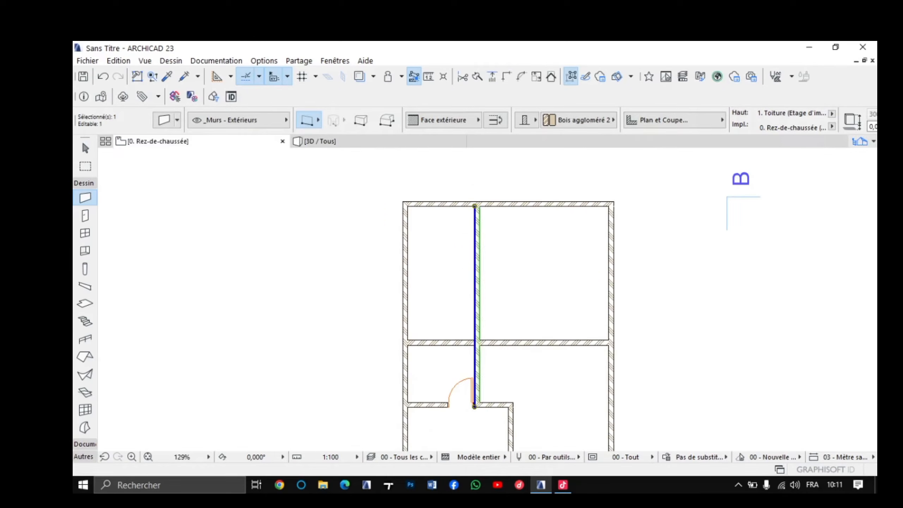
scroll(672, 212, "down", 3)
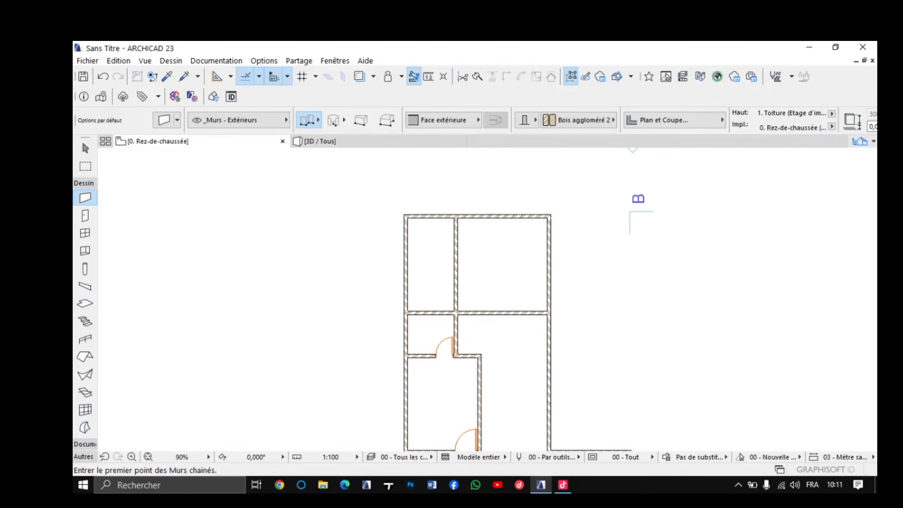
Step: Measure the larger northeast room along the inner faces of its north and east walls
scroll(630, 213, "up", 4)
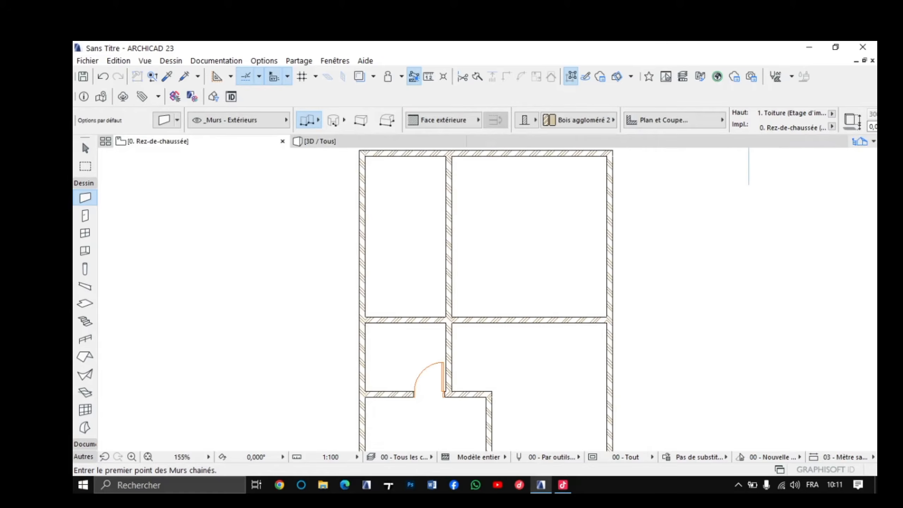
scroll(573, 177, "down", 5)
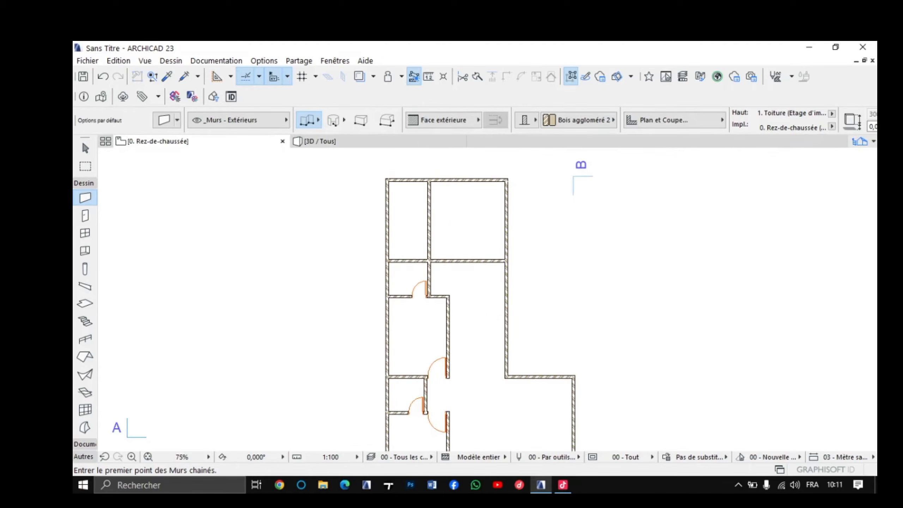
scroll(573, 176, "up", 2)
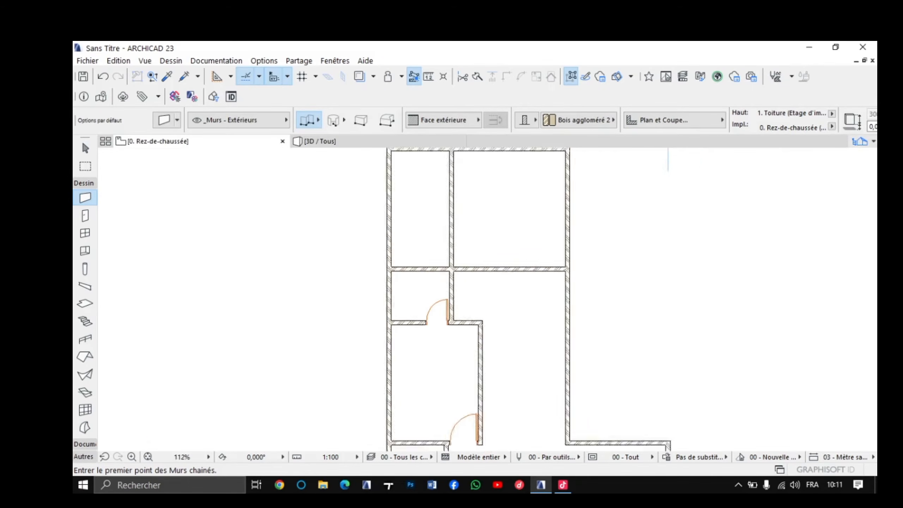
scroll(612, 202, "up", 2)
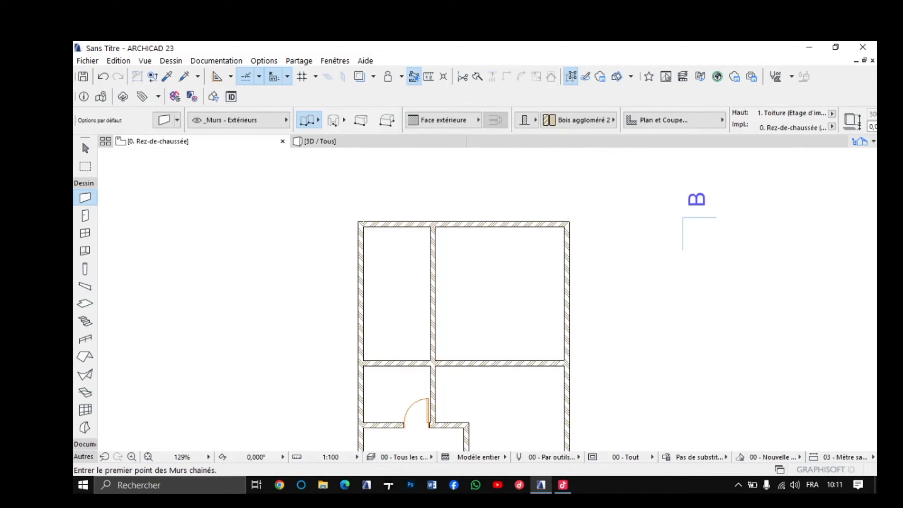
key("m")
scroll(433, 224, "up", 6)
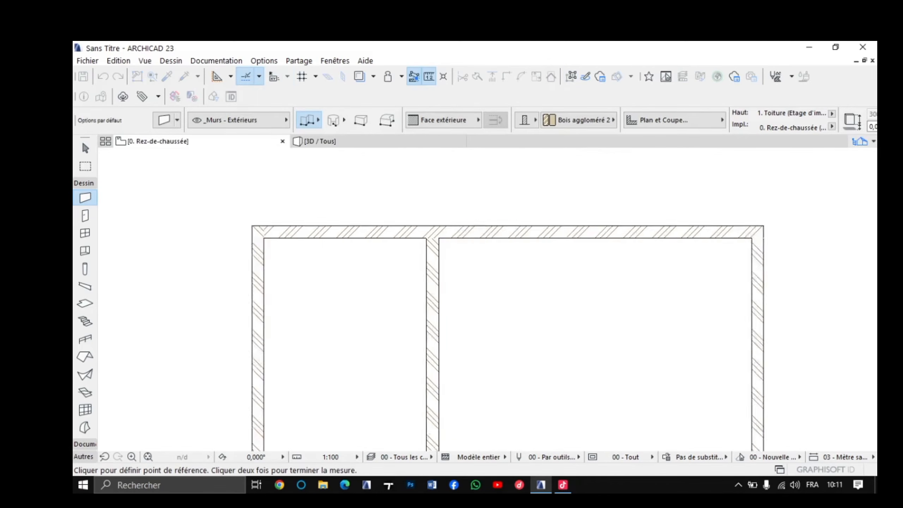
left_click(440, 239)
scroll(440, 239, "down", 5)
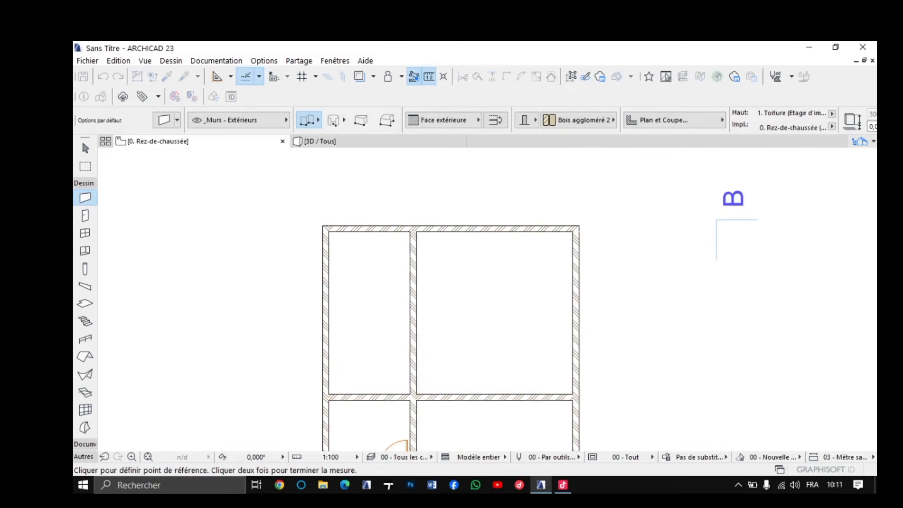
left_click(573, 232)
scroll(573, 232, "down", 4)
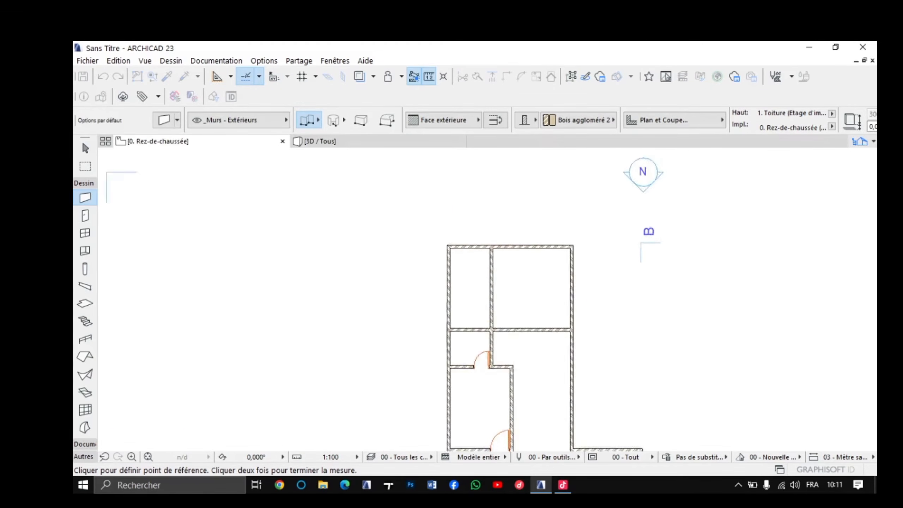
scroll(560, 263, "up", 4)
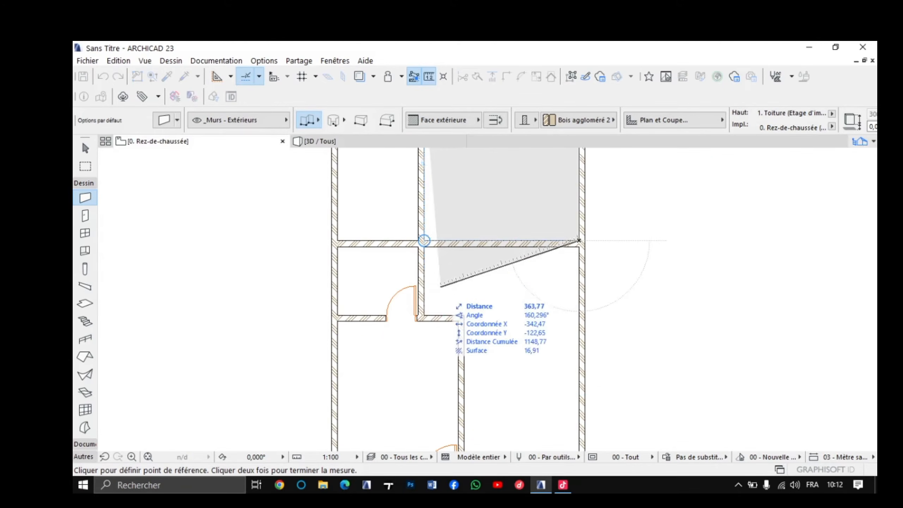
key("Escape")
scroll(457, 247, "down", 3)
scroll(457, 248, "up", 3)
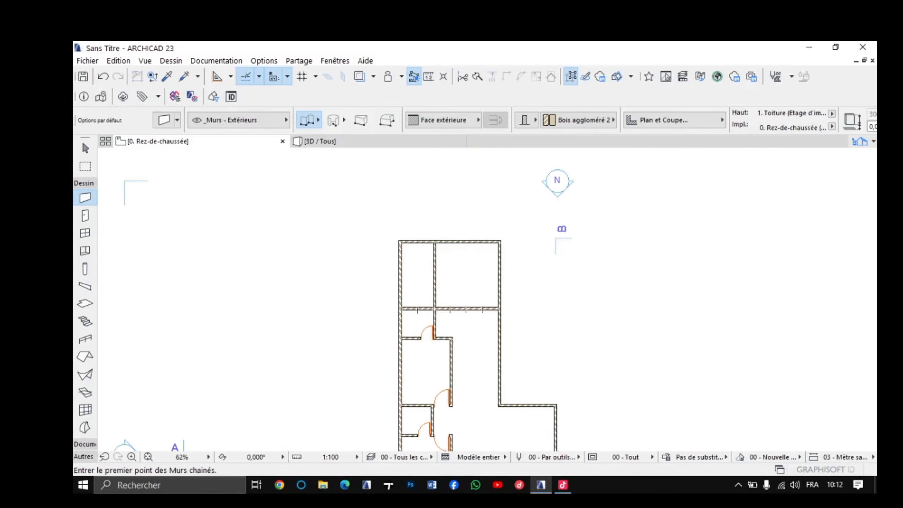
scroll(446, 268, "up", 1)
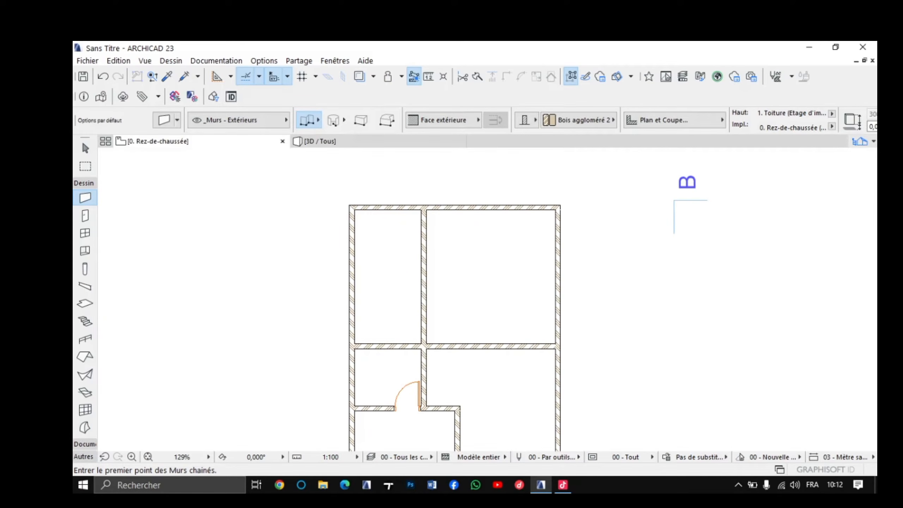
scroll(397, 244, "up", 3)
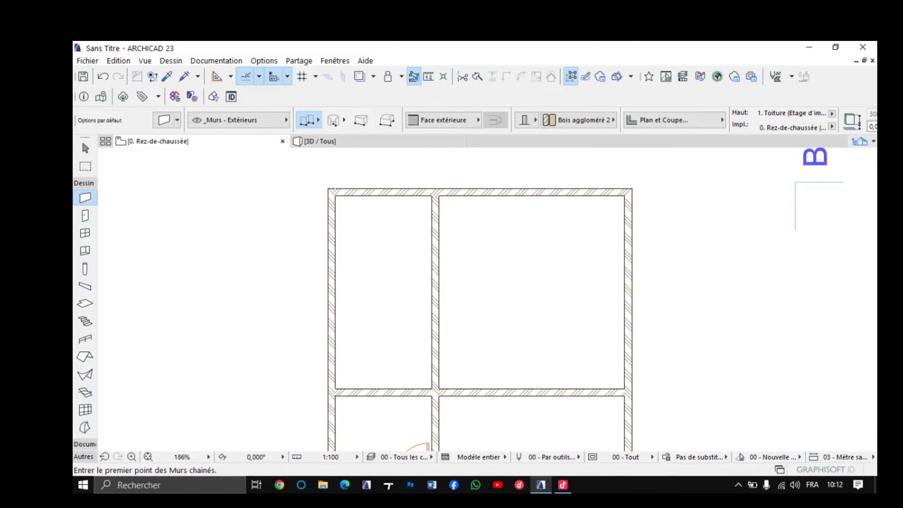
middle_click_drag(427, 355, 444, 242)
middle_click_drag(446, 218, 427, 255)
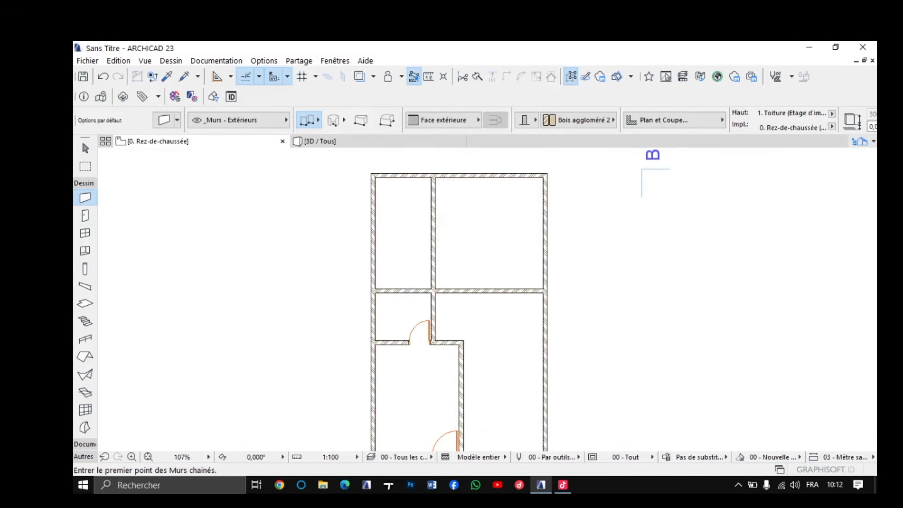
Step: Place an 80-wide door near the south end of the wall between the two northernmost rooms, opening into the west room
scroll(427, 256, "up", 3)
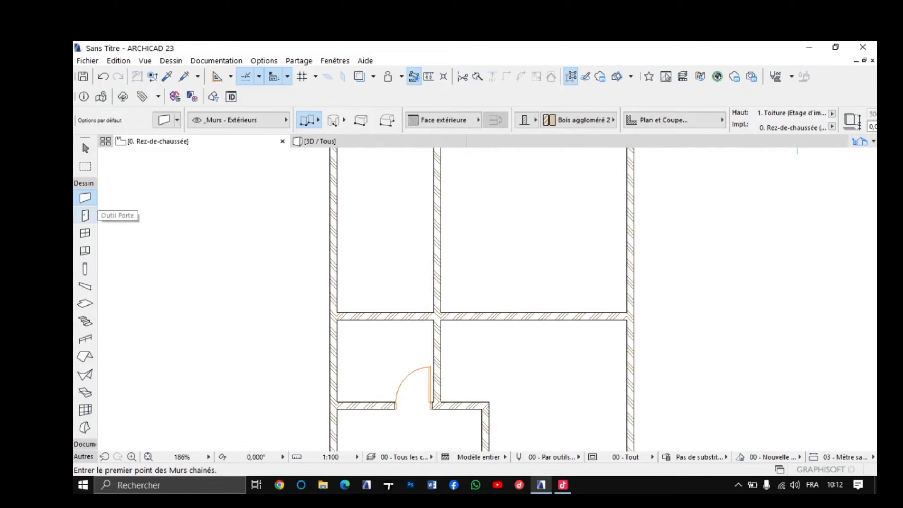
left_click(85, 215)
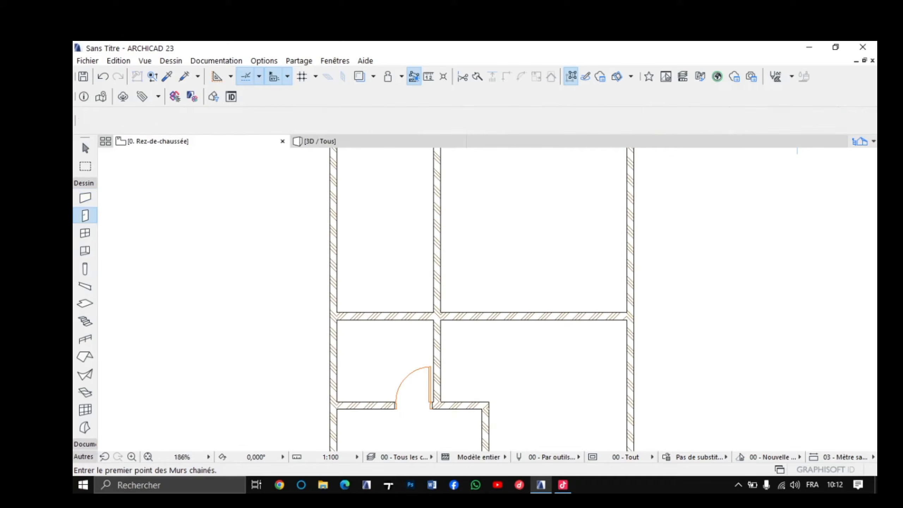
scroll(431, 287, "up", 2)
scroll(431, 288, "up", 3)
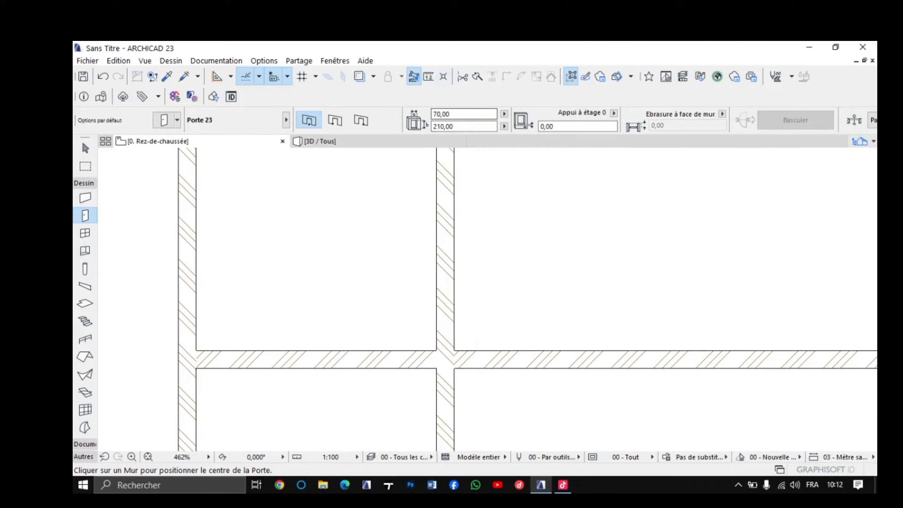
double_click(444, 114)
type("80")
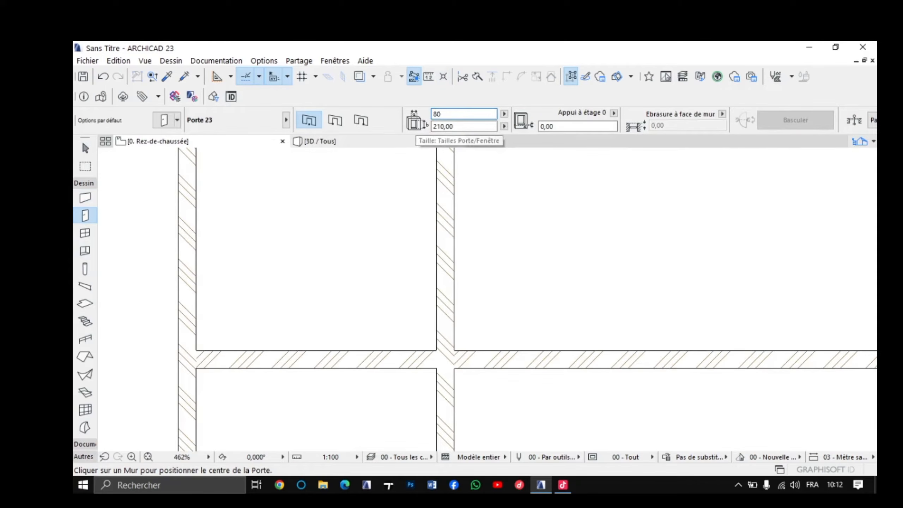
key("Return")
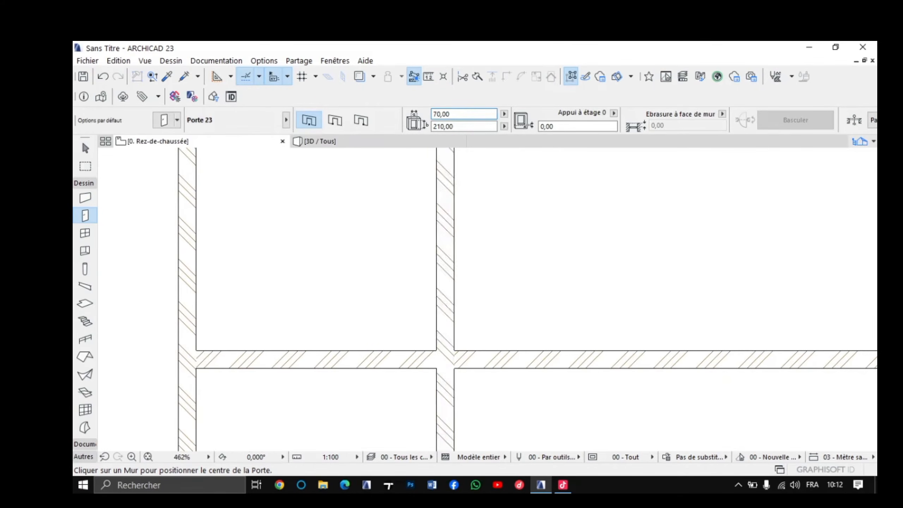
scroll(457, 271, "down", 2)
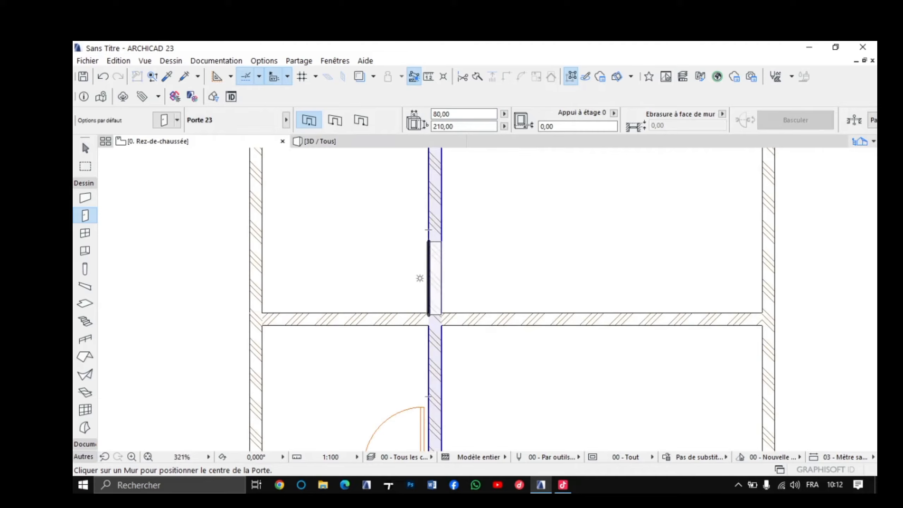
left_click(420, 273)
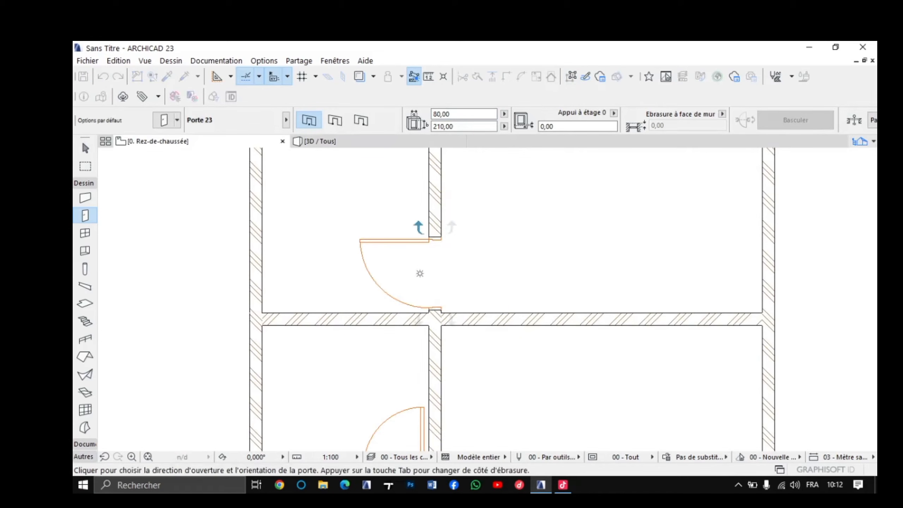
left_click(419, 273)
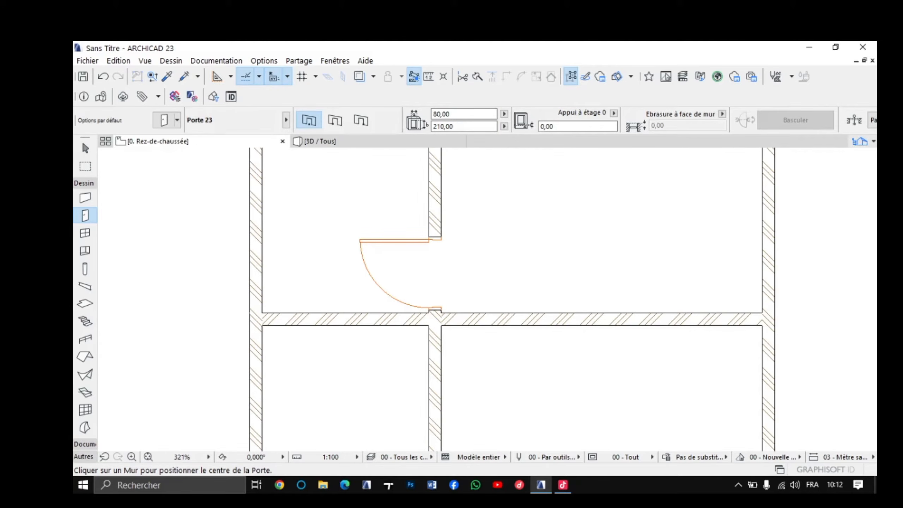
Step: Examine the floor plan from the northern rooms down to the entrance and the stepped east exterior wall
scroll(530, 234, "down", 5)
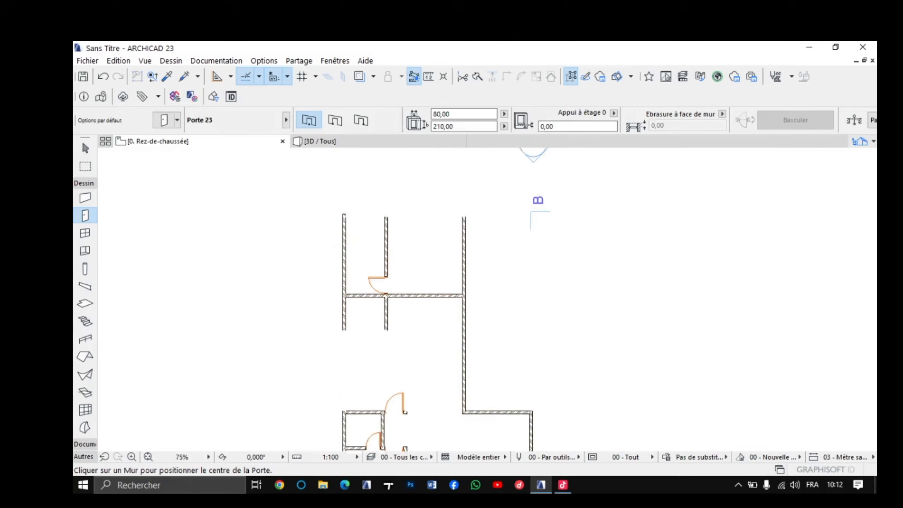
scroll(530, 234, "up", 3)
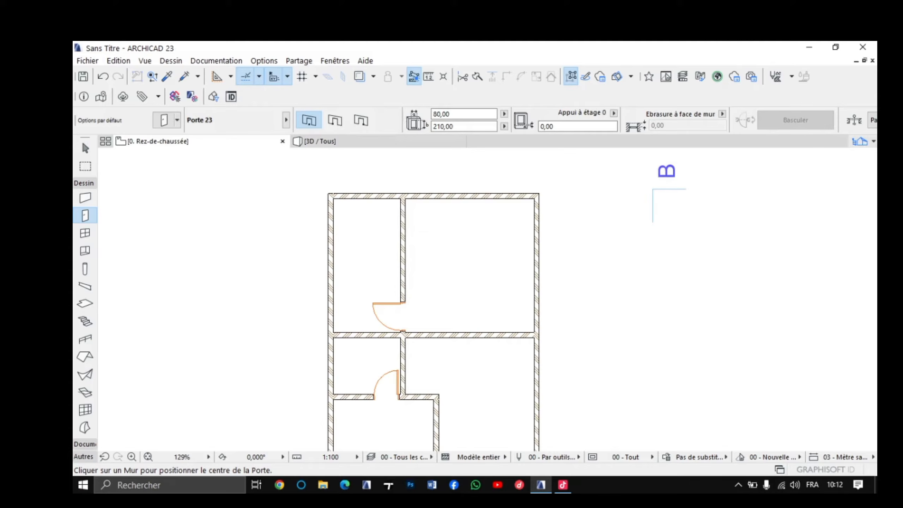
scroll(423, 322, "down", 2)
middle_click_drag(424, 322, 413, 262)
scroll(424, 310, "up", 2)
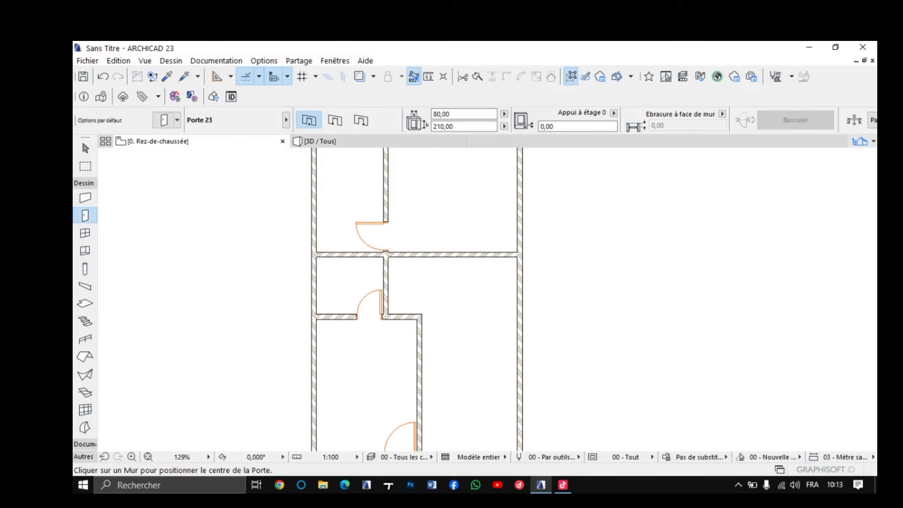
scroll(415, 289, "up", 2)
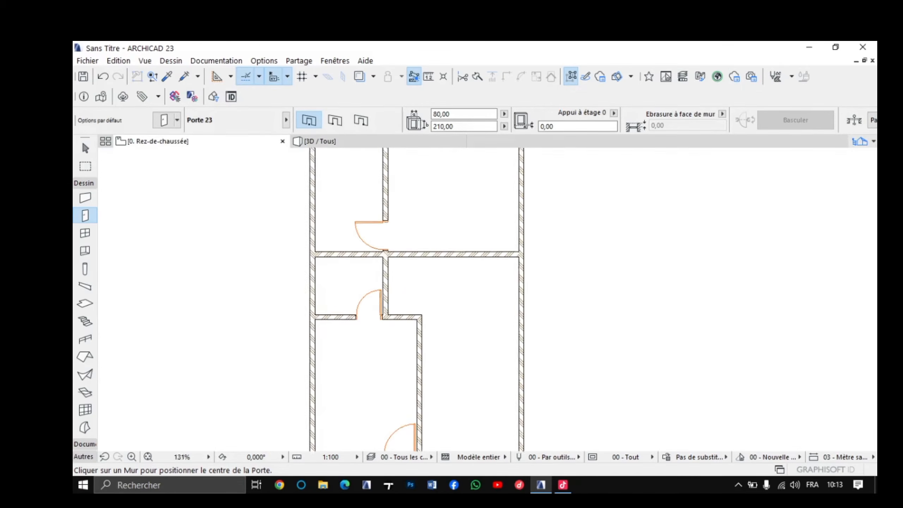
middle_click_drag(423, 333, 411, 297)
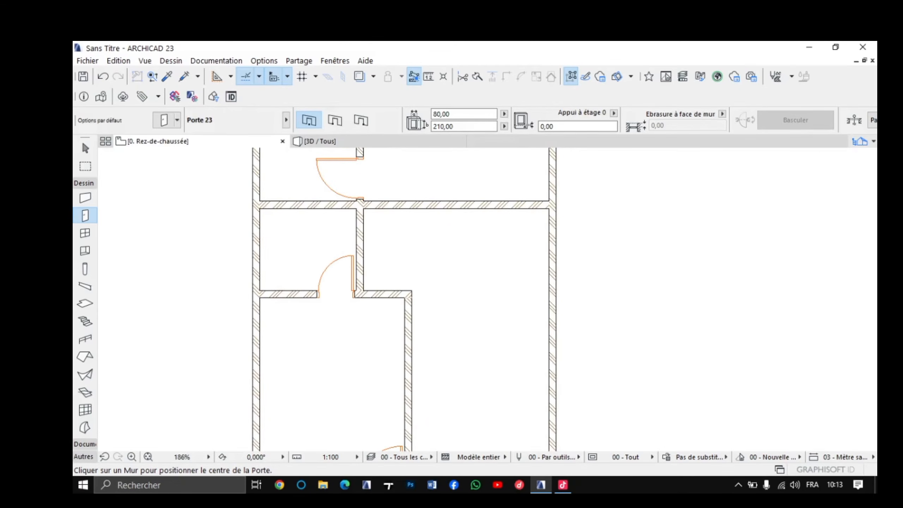
scroll(469, 306, "down", 3)
middle_click_drag(468, 307, 438, 258)
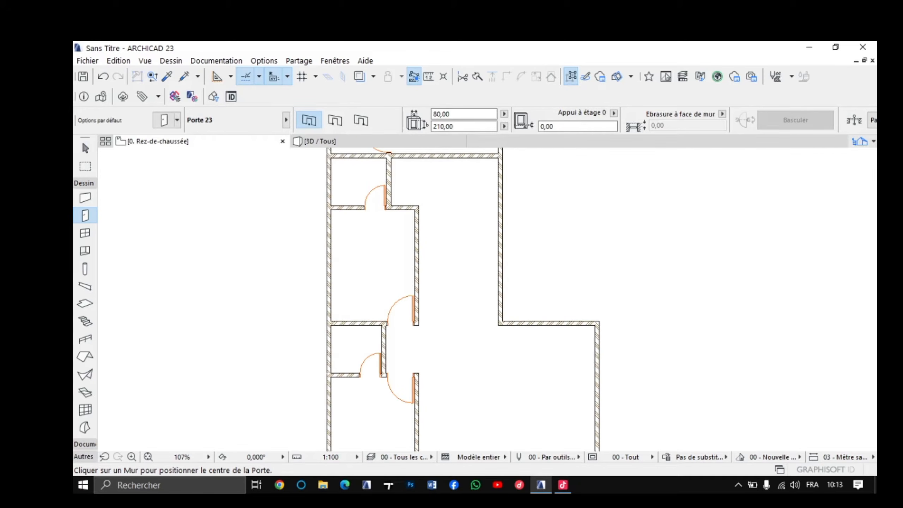
middle_click_drag(433, 356, 430, 273)
middle_click_drag(323, 438, 309, 407)
scroll(527, 281, "down", 3)
middle_click_drag(528, 280, 510, 313)
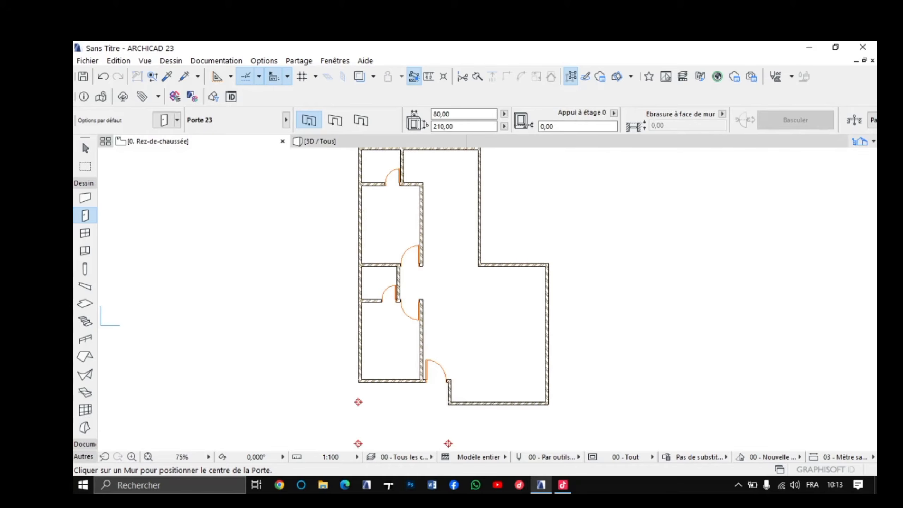
Step: Stretch the horizontal exterior wall at the building's east step eastward to a total length of 715
scroll(507, 275, "up", 1)
scroll(512, 278, "up", 3)
middle_click_drag(515, 278, 479, 326)
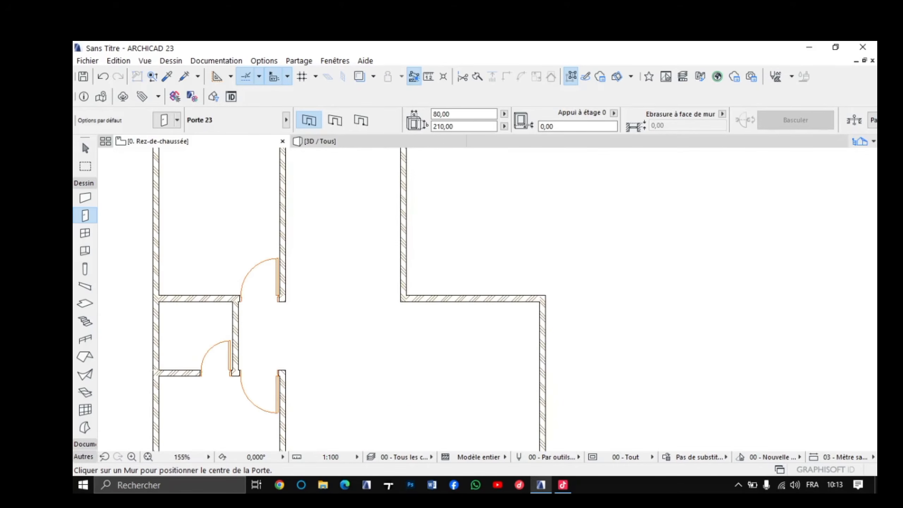
left_click(512, 301, "shift")
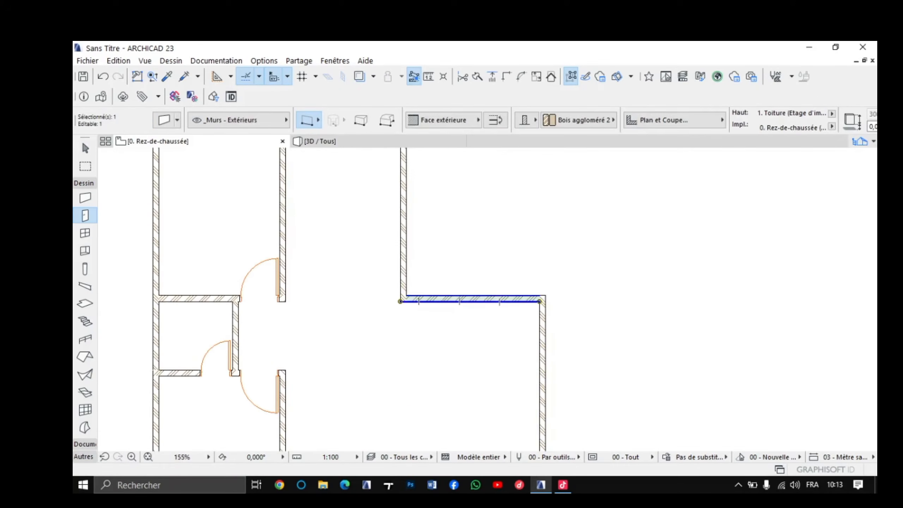
left_click(539, 301)
scroll(619, 299, "down", 3)
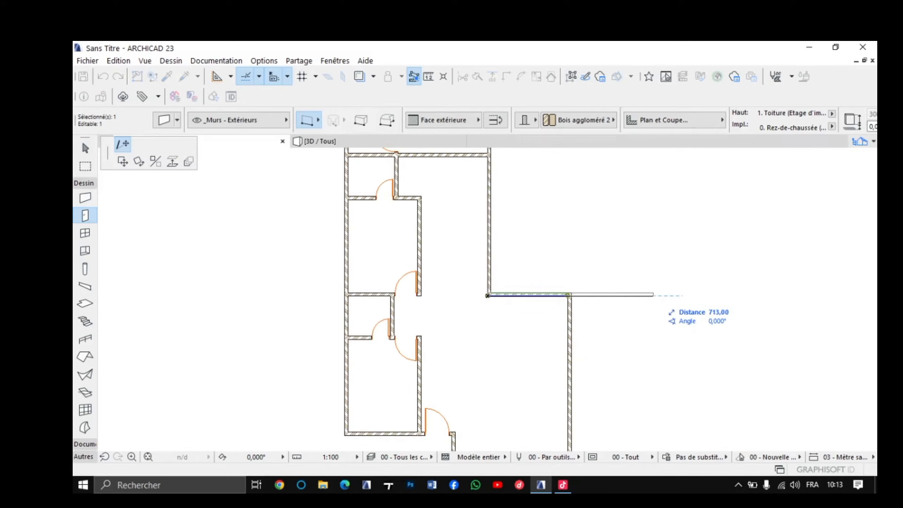
type("7")
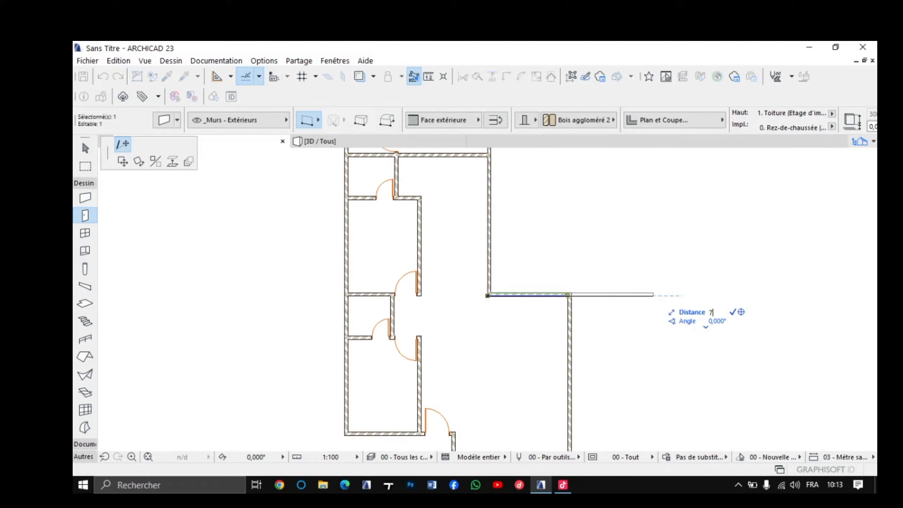
type("15")
key("Return")
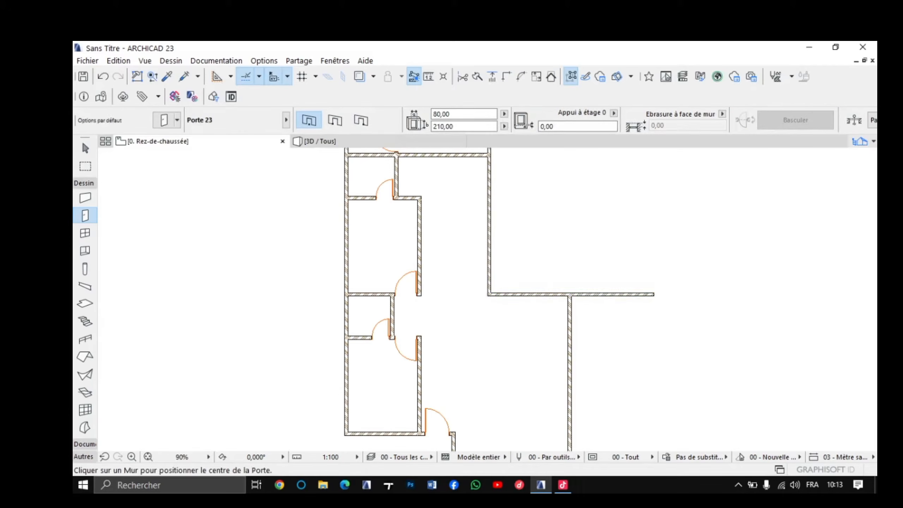
scroll(605, 294, "down", 1)
middle_click_drag(604, 294, 548, 354)
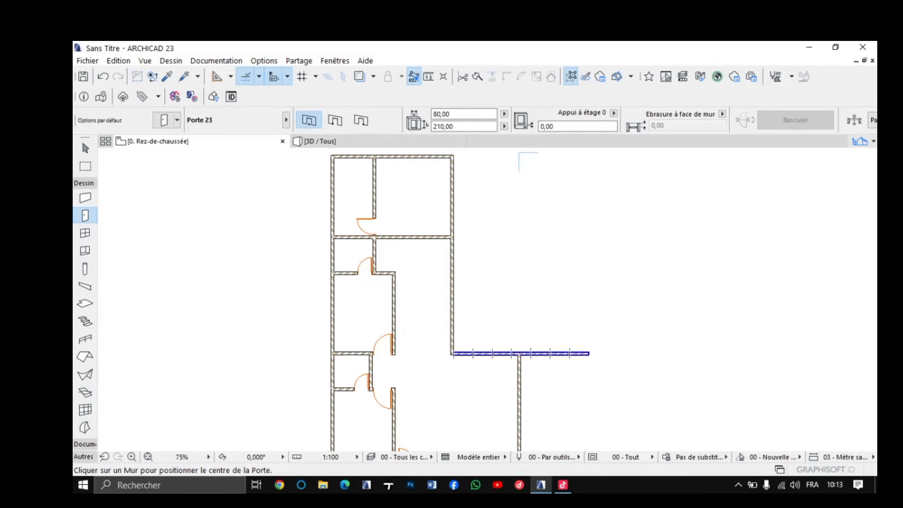
scroll(557, 341, "up", 3)
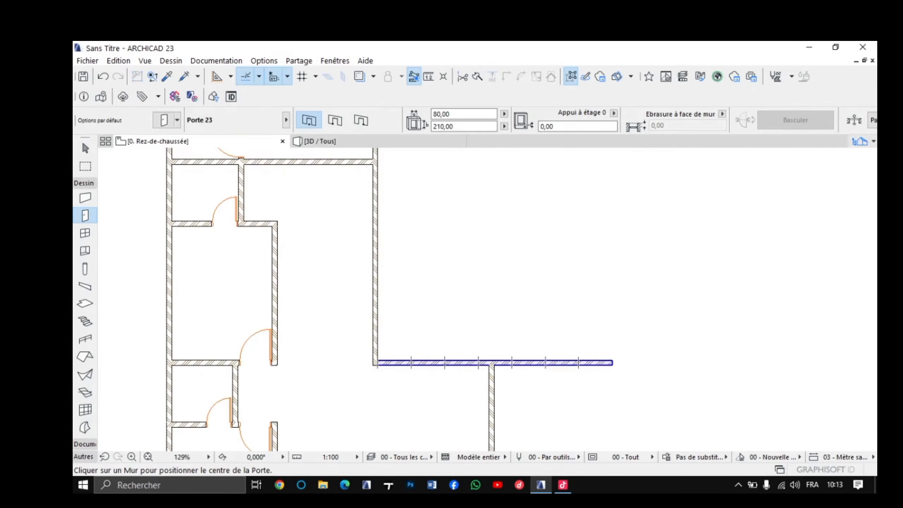
left_click(613, 363)
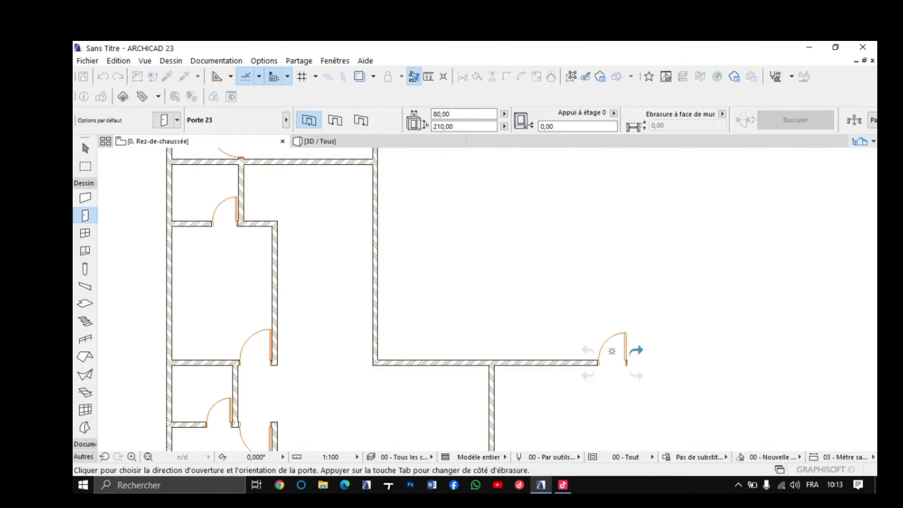
left_click(613, 352)
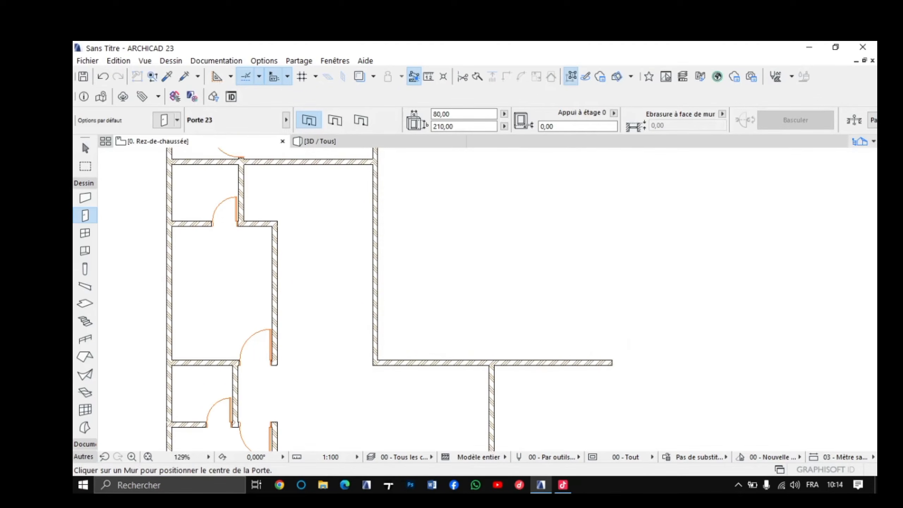
Step: Draw a wall north from the upper corner of the extended wall's free east end, with chained segments of 300 and 100
left_click(85, 198)
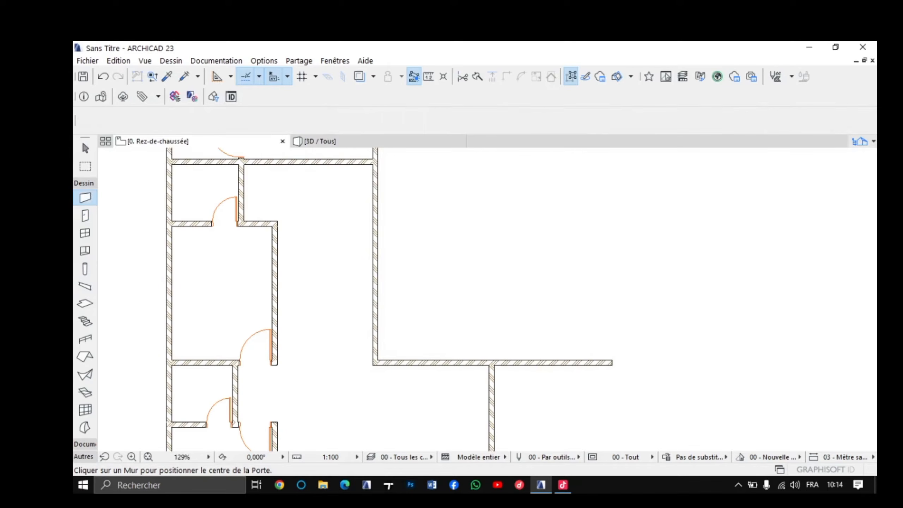
scroll(614, 364, "up", 3)
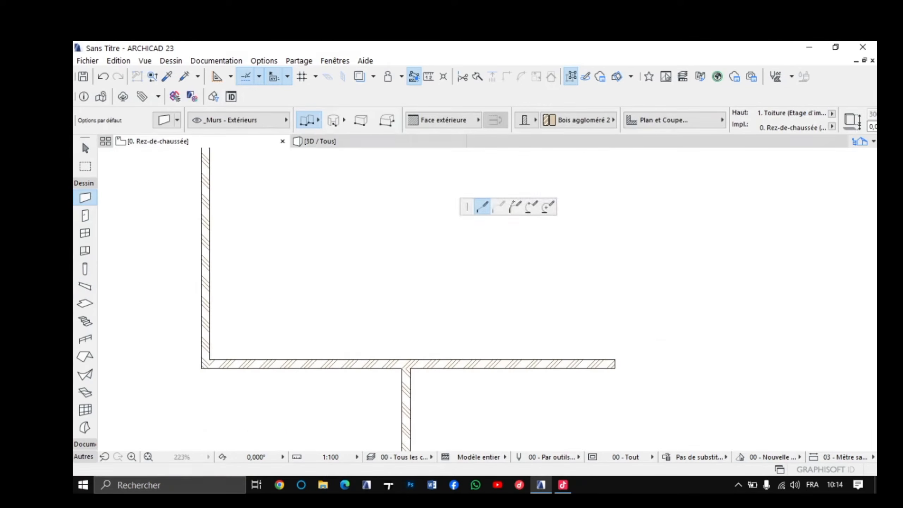
left_click(615, 359)
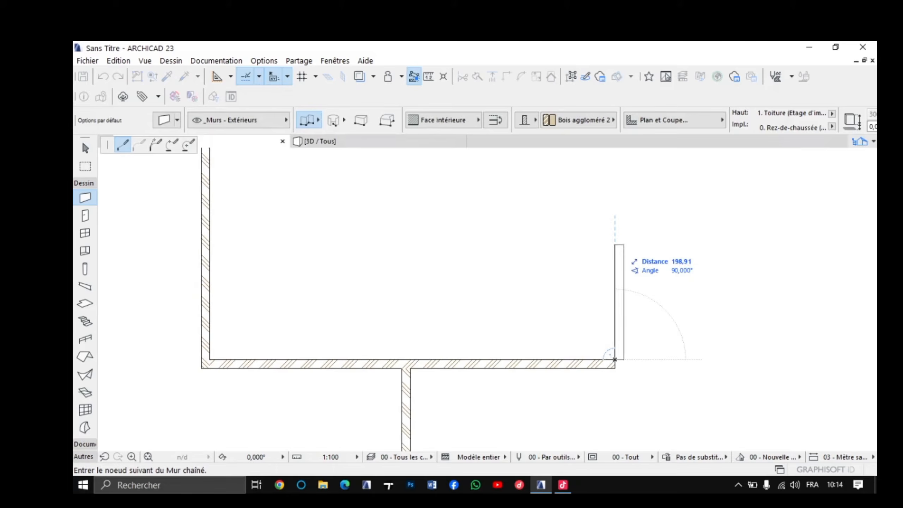
scroll(615, 359, "down", 5)
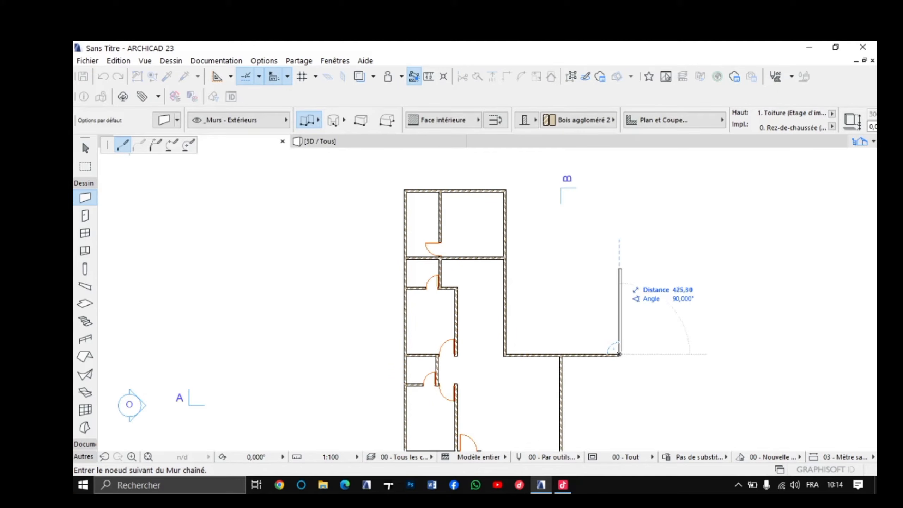
type("300")
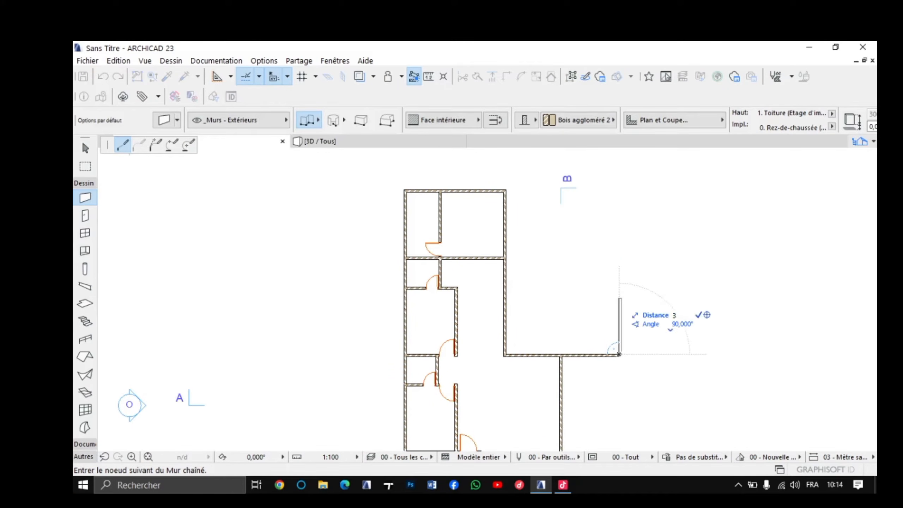
key("Return")
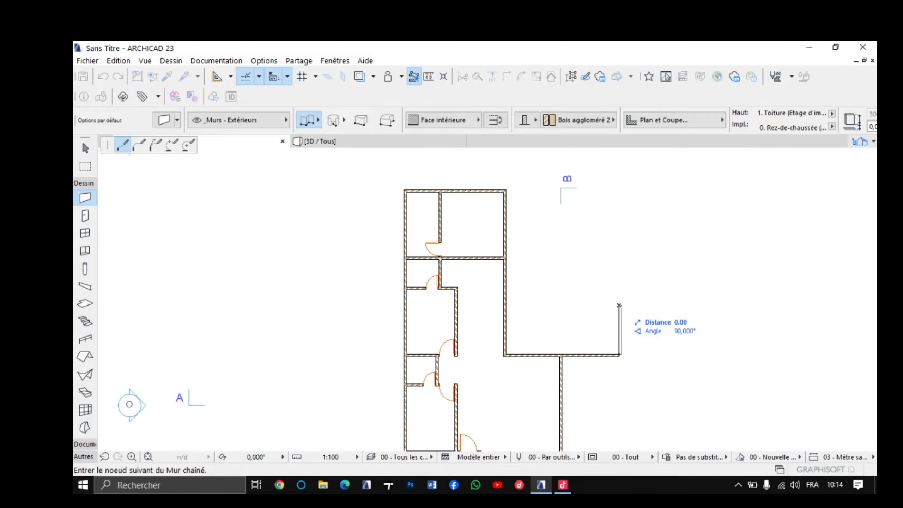
type("100")
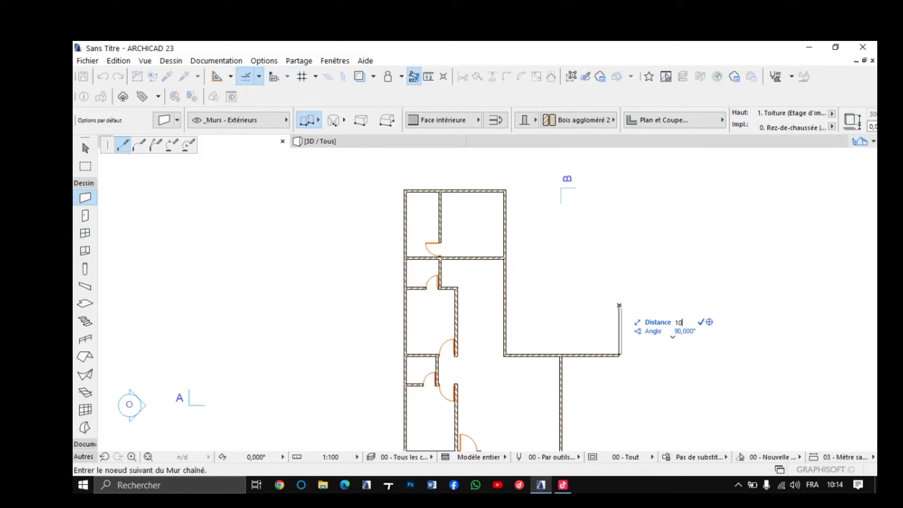
key("Return")
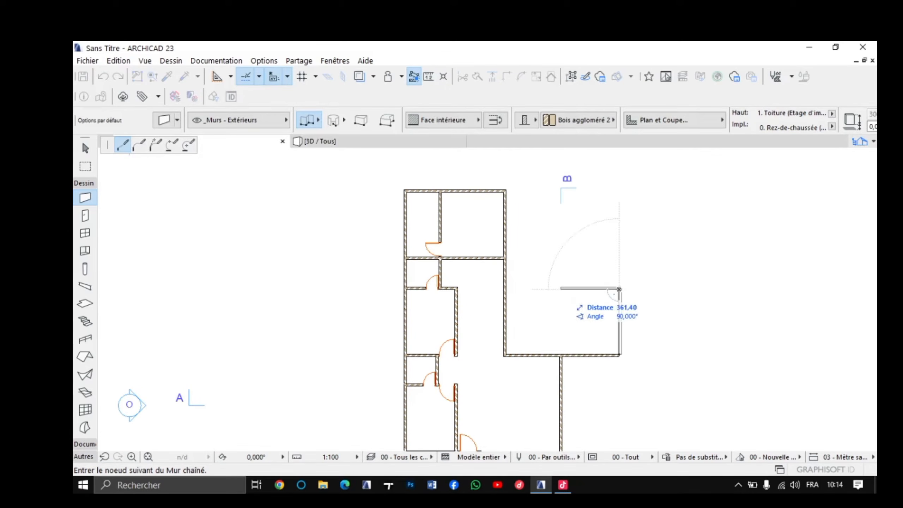
Step: Continue the chained wall west to the building's east exterior wall and finish it there, closing off the new east room
scroll(561, 289, "up", 2)
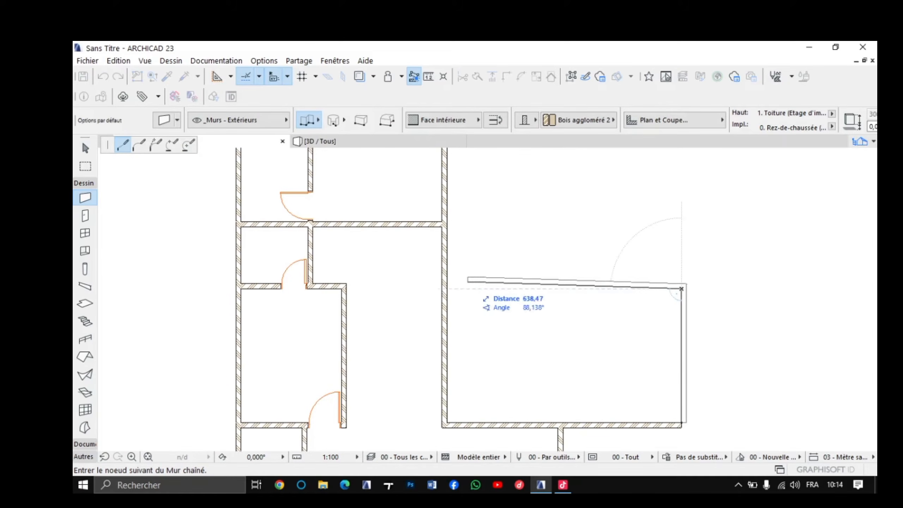
double_click(448, 289)
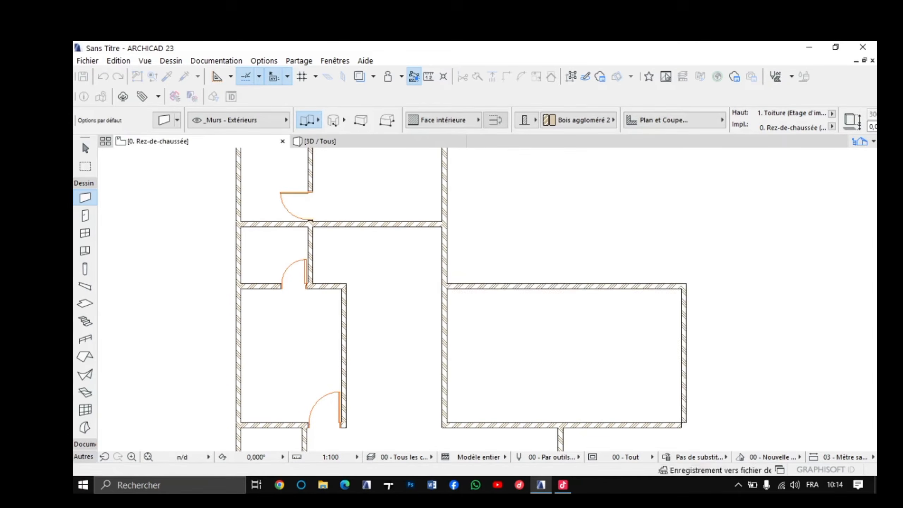
scroll(536, 374, "down", 3)
scroll(616, 404, "up", 3)
middle_click_drag(616, 404, 617, 339)
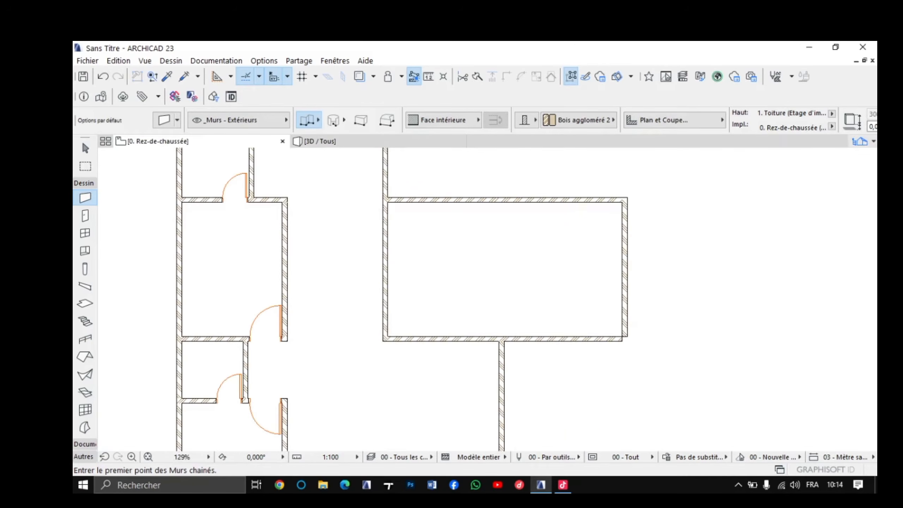
Step: Join the east room's south and east walls so that their open southeast corner meets cleanly
left_click(601, 341, "shift")
left_click(625, 313, "shift")
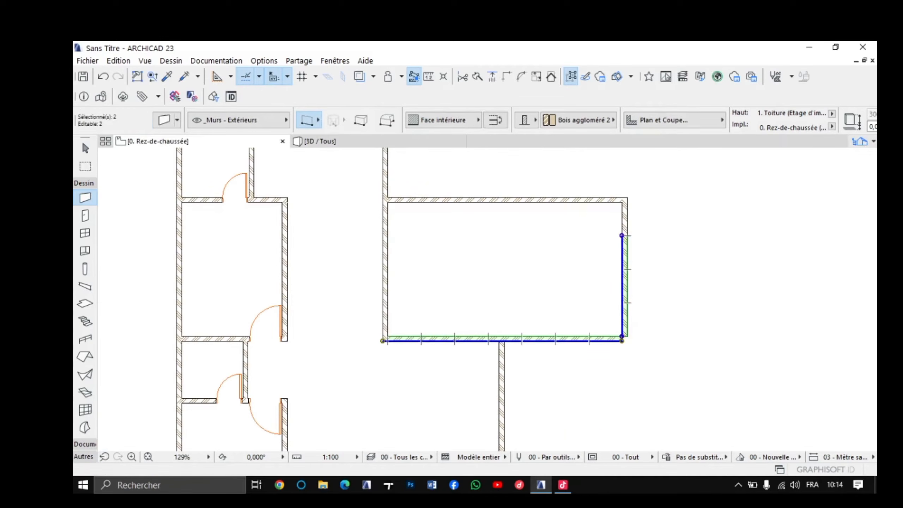
key("Escape")
scroll(592, 323, "down", 6)
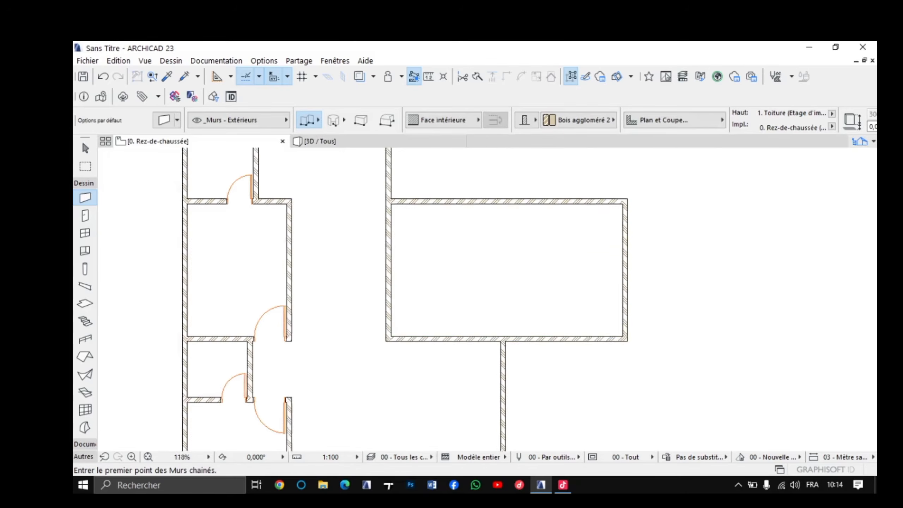
Step: Set the default door type to Ouverture rectangulaire 23 from the Ouvertures porte vides 23 library folder
scroll(600, 321, "up", 2)
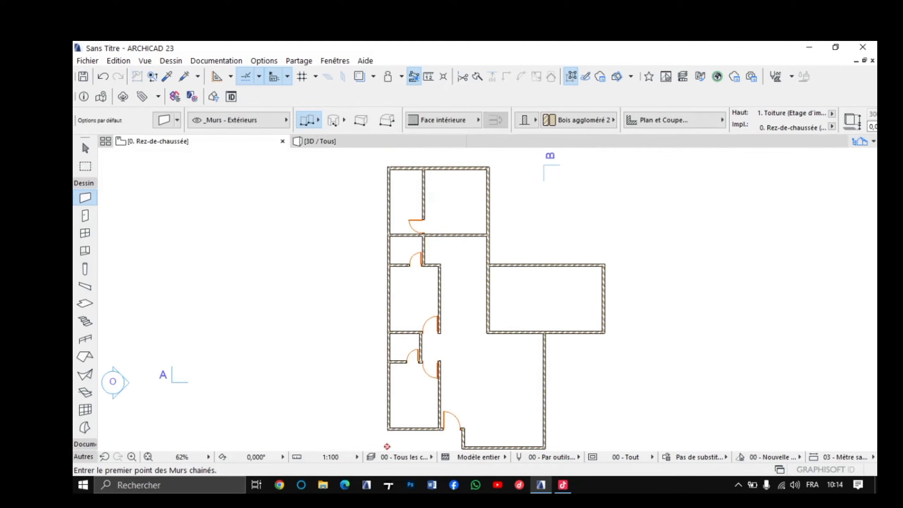
scroll(549, 301, "up", 2)
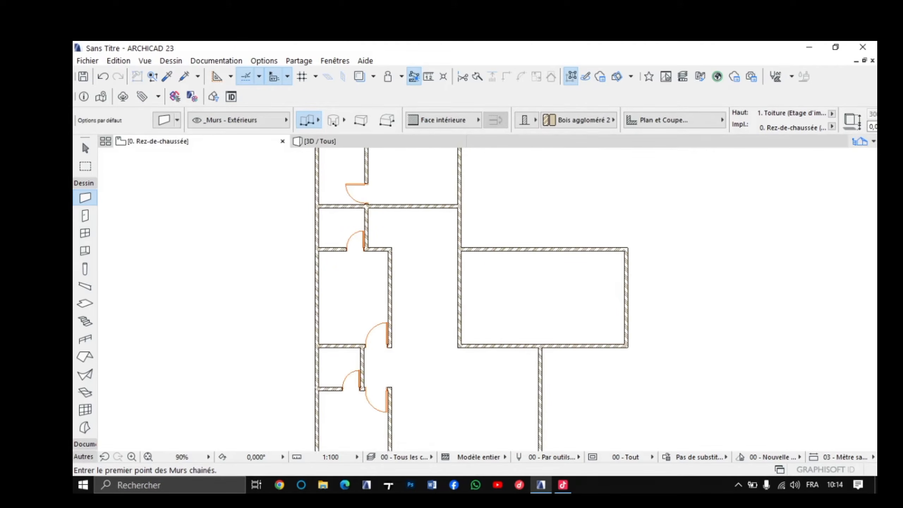
middle_click_drag(498, 334, 507, 267)
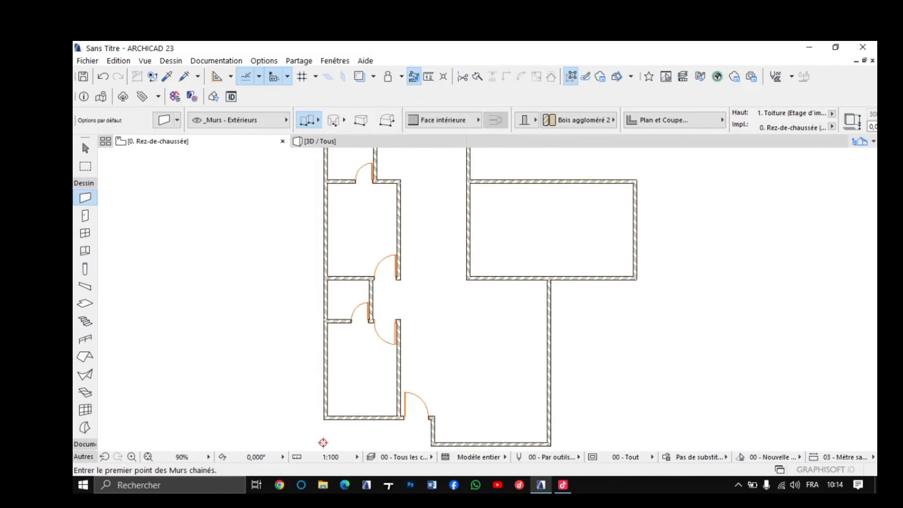
scroll(477, 347, "up", 2)
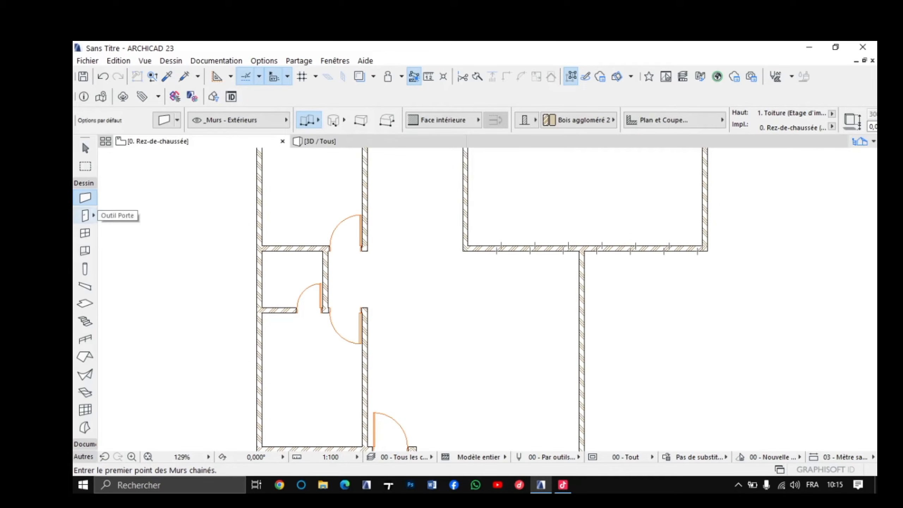
left_click(85, 215)
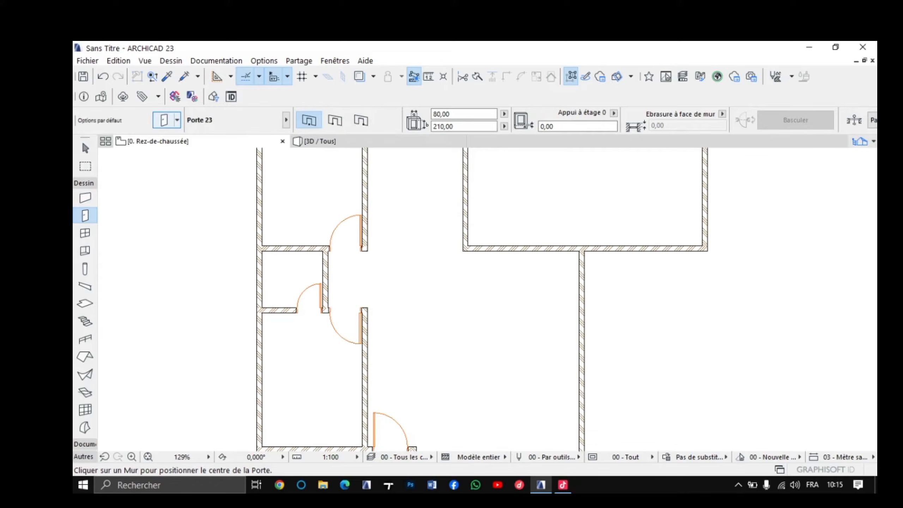
left_click(165, 120)
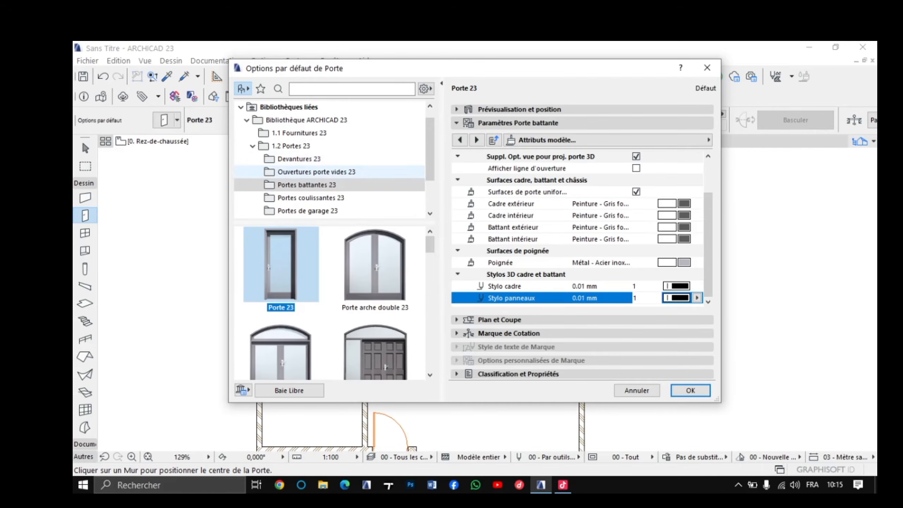
left_click(310, 171)
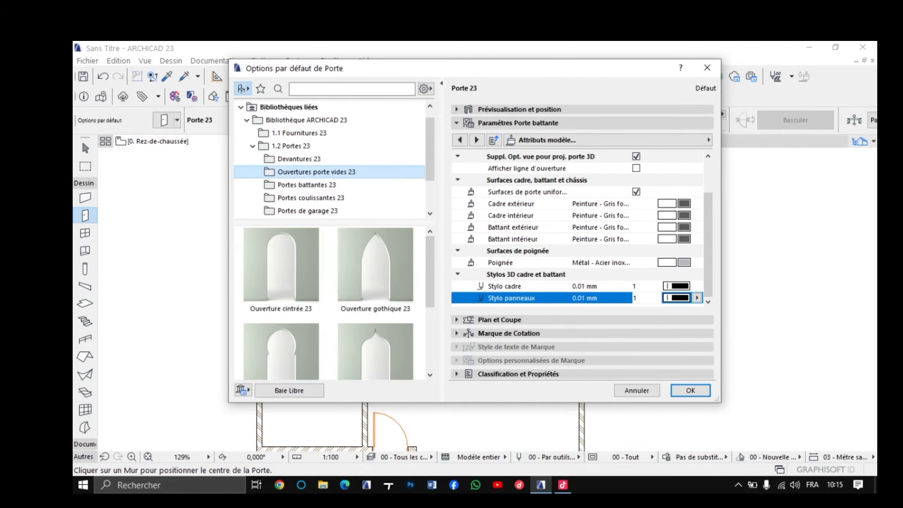
scroll(281, 318, "down", 2)
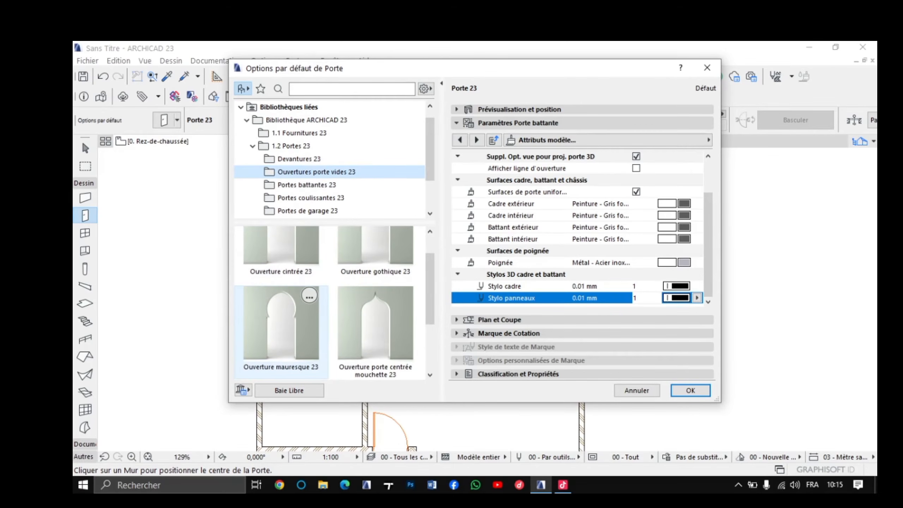
scroll(281, 320, "down", 2)
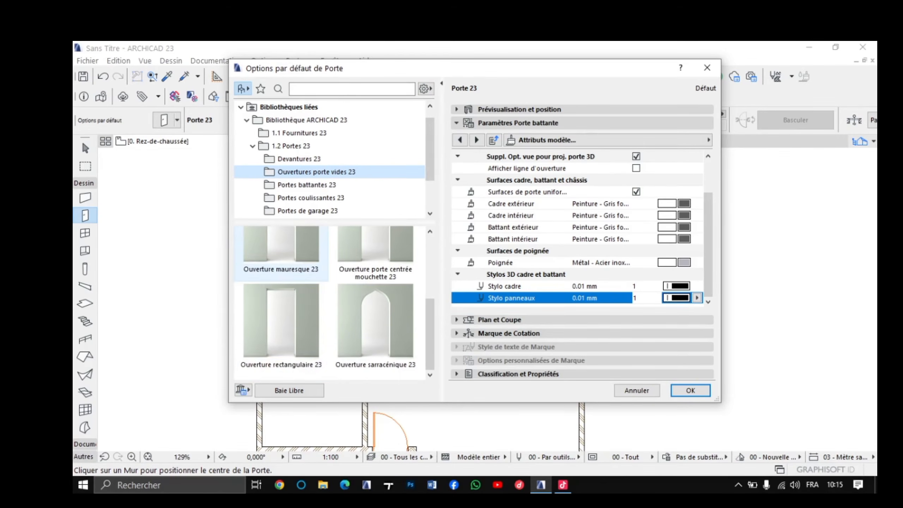
scroll(281, 302, "up", 1)
scroll(281, 302, "down", 1)
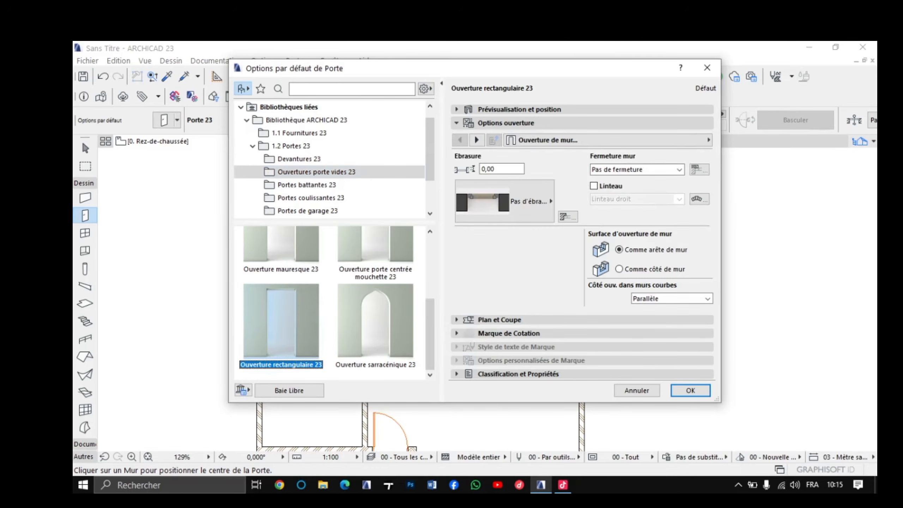
key("Return")
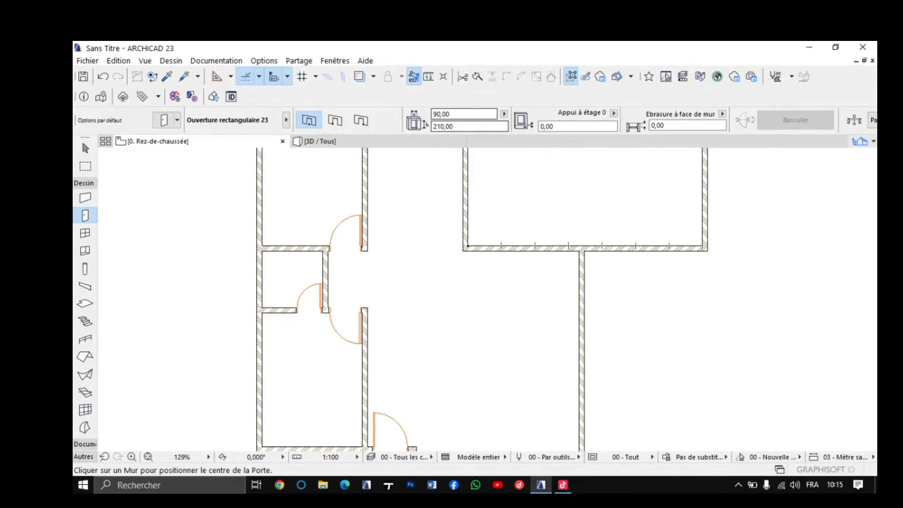
Step: Set the rectangular opening's width to 150 and preview it on the east room's south wall
left_click(462, 114)
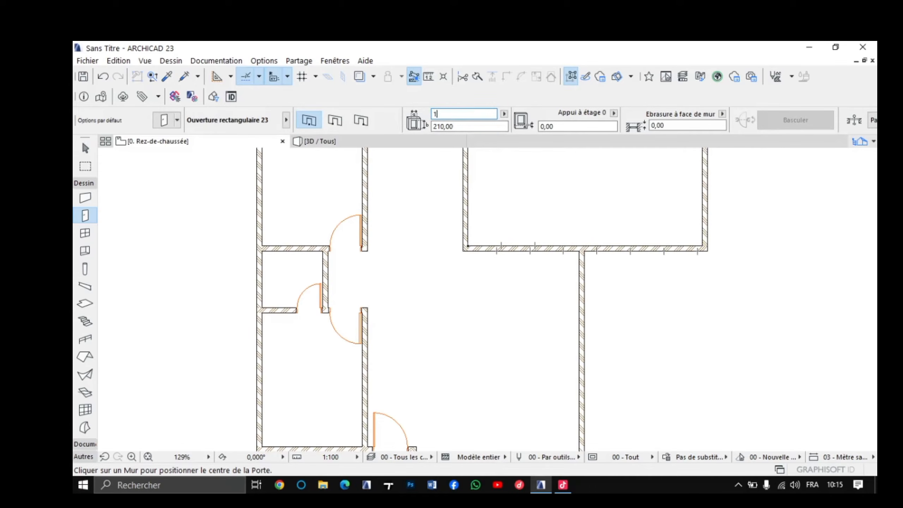
type("150")
mouse_move(356, 141)
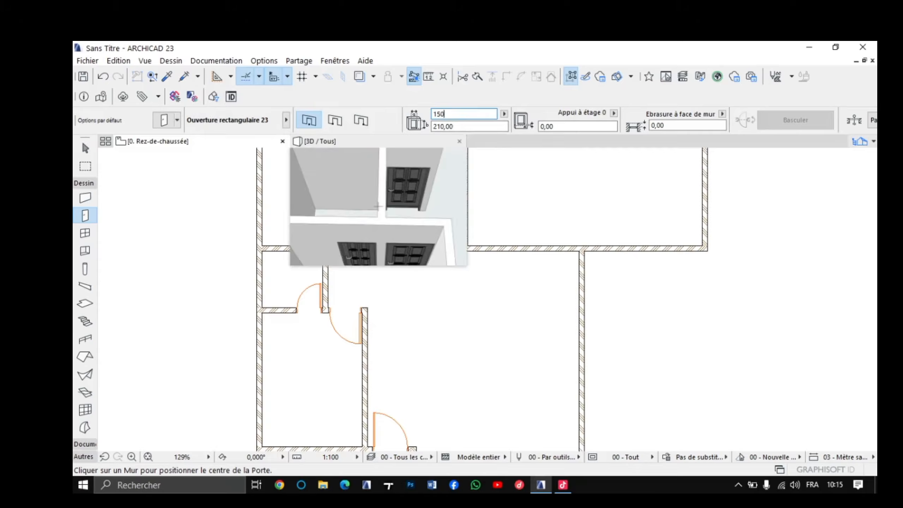
type(",00")
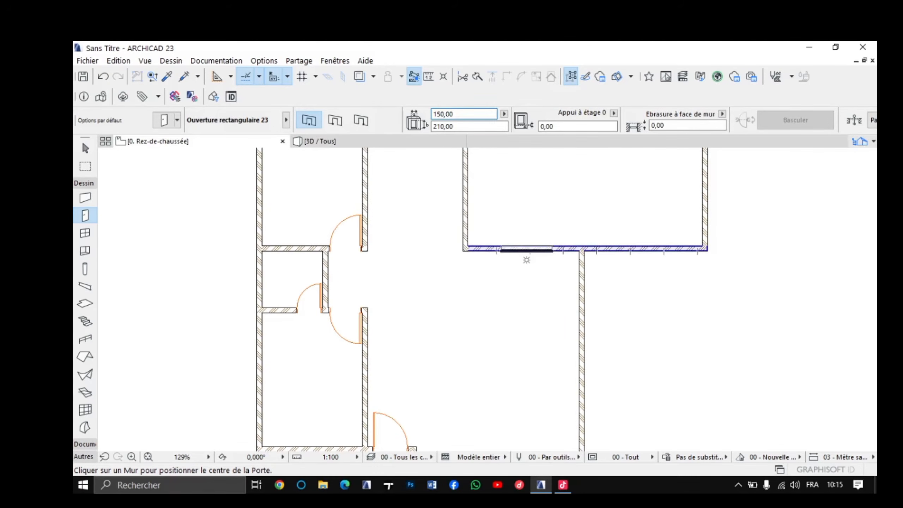
scroll(533, 249, "up", 3)
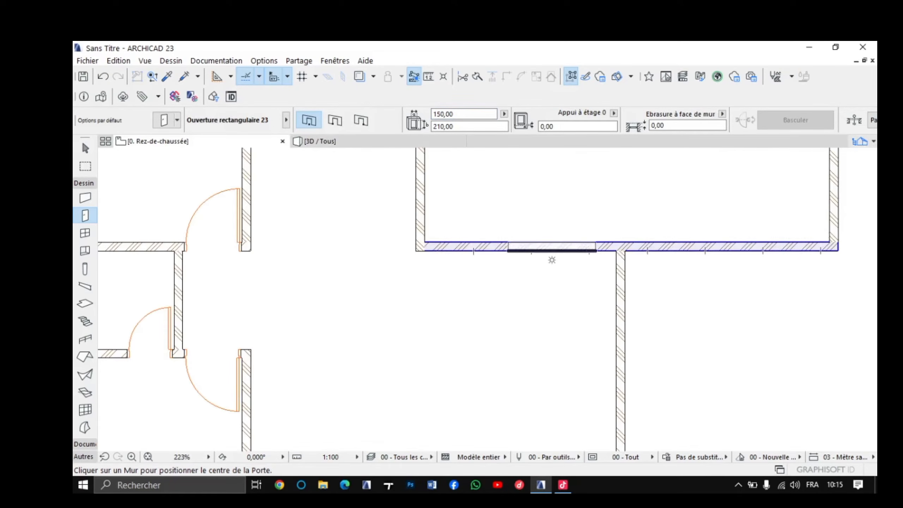
Step: Set the opening's width to 200 and place it in the east room's south wall, just west of the wall junction
left_click_drag(455, 114, 432, 114)
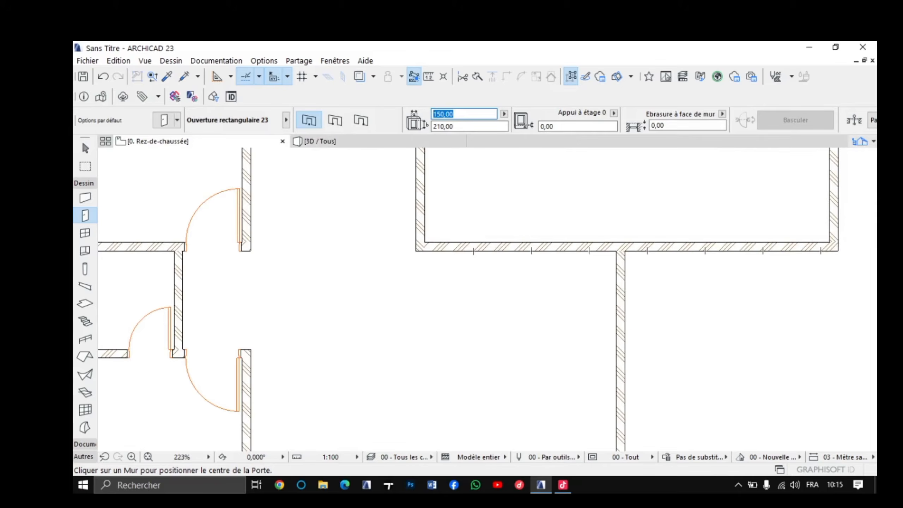
type("20")
scroll(482, 281, "up", 2)
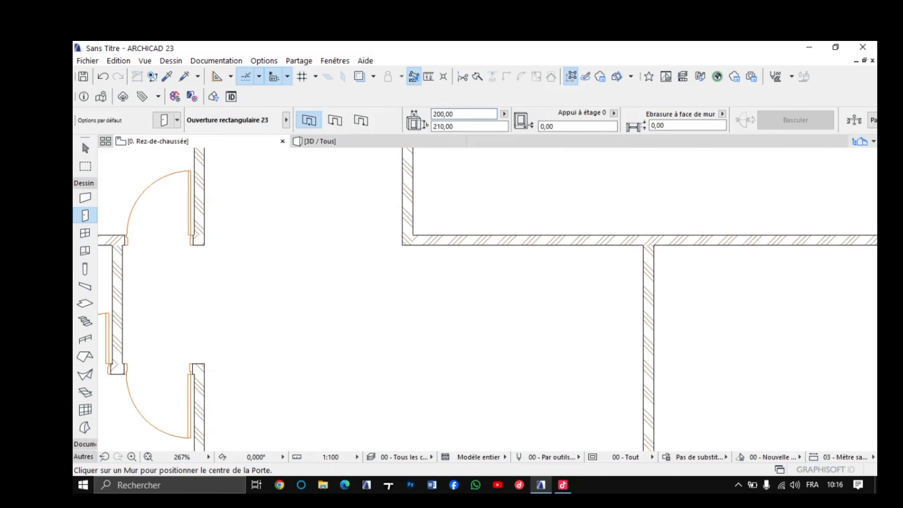
left_click(570, 226)
left_click(490, 256)
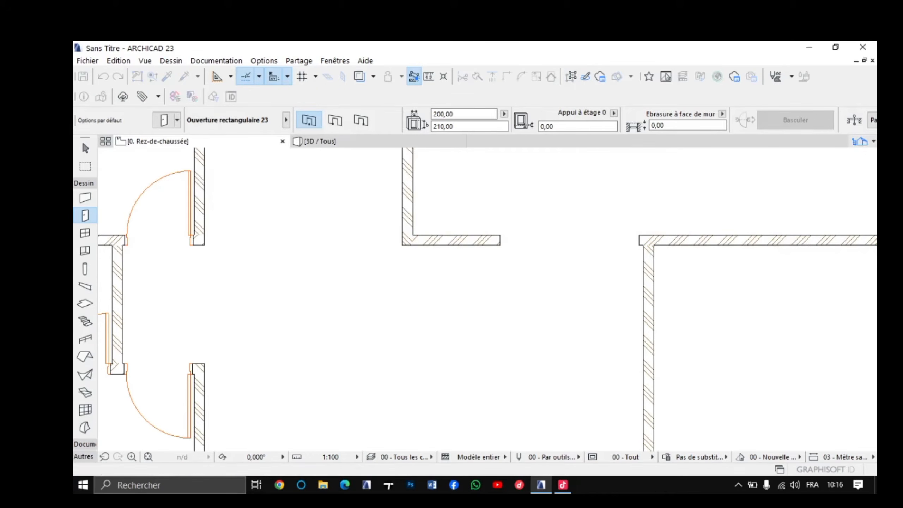
scroll(341, 427, "down", 6)
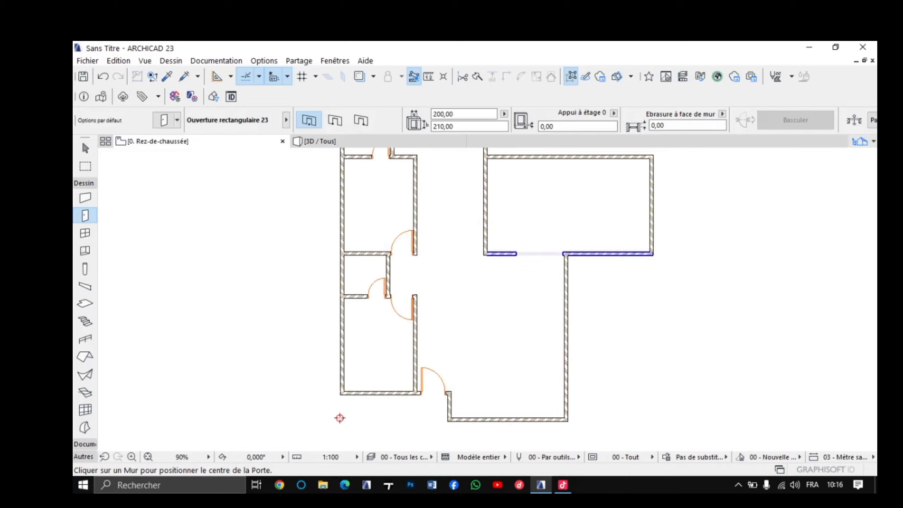
Step: Place another 200 wide rectangular opening in the western half of the east room's north wall
middle_click_drag(546, 276, 524, 313)
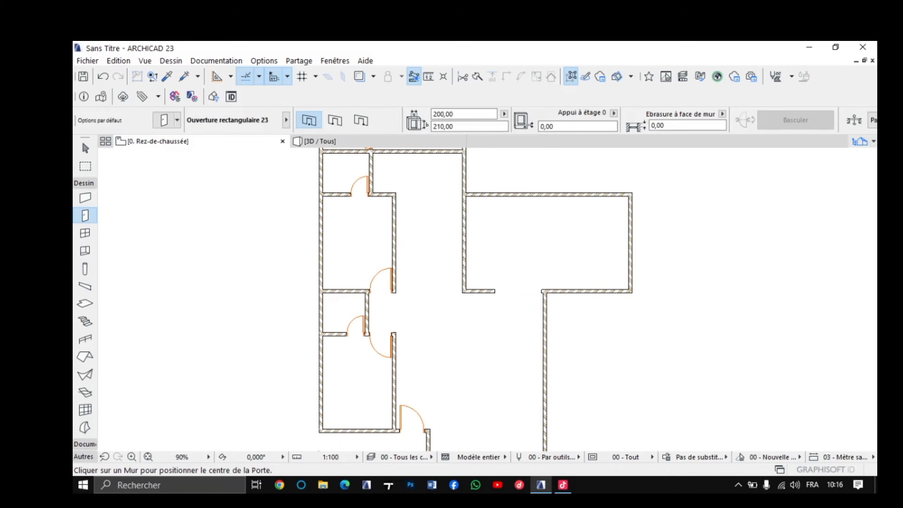
scroll(489, 195, "up", 2)
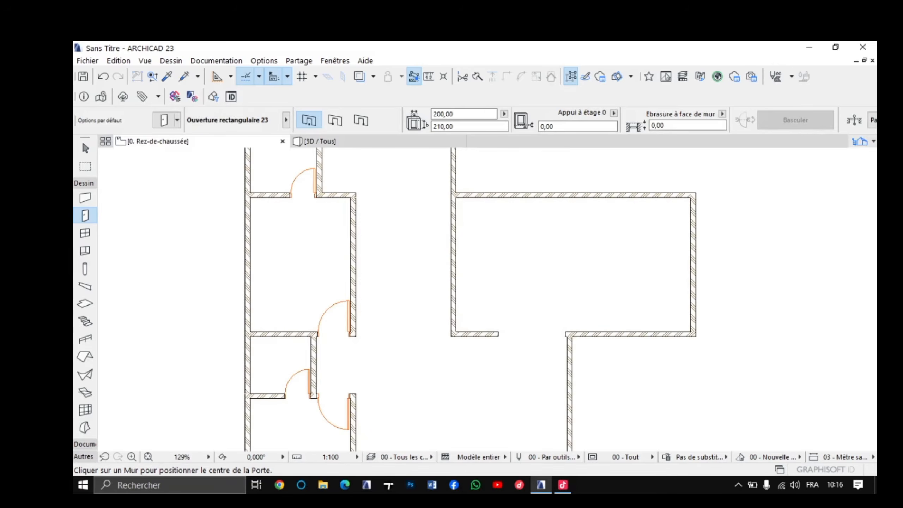
middle_click_drag(513, 197, 498, 245)
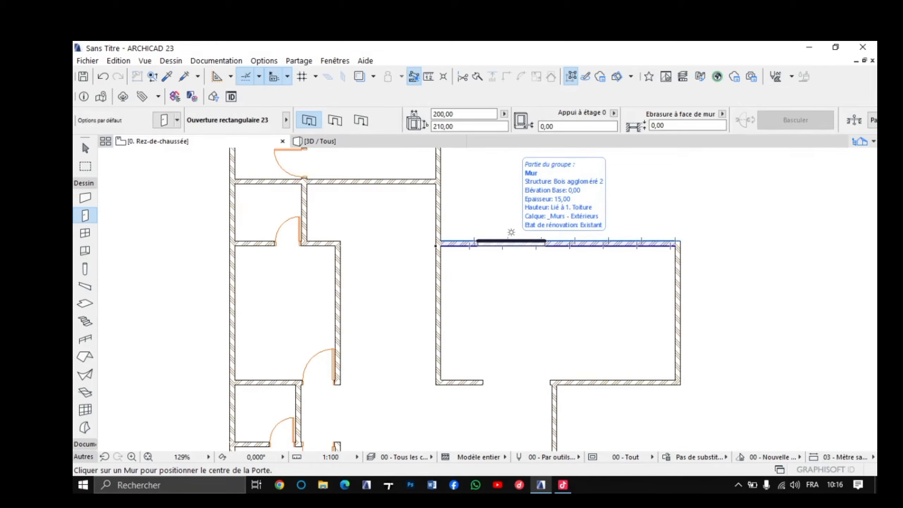
left_click(511, 232)
left_click(511, 232)
scroll(498, 284, "down", 3)
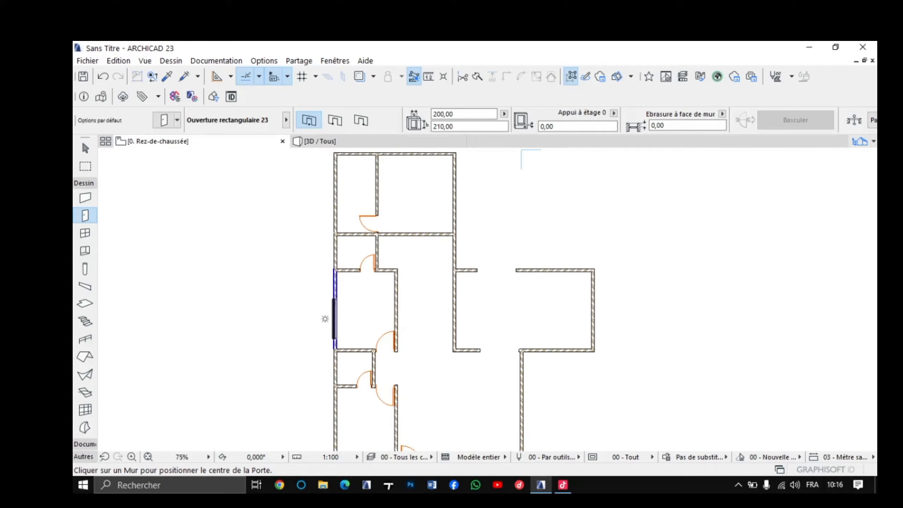
Step: Pick up the settings of the 90 × 210 Porte 23 swing door on the corridor's west side as the door defaults
scroll(451, 251, "up", 2)
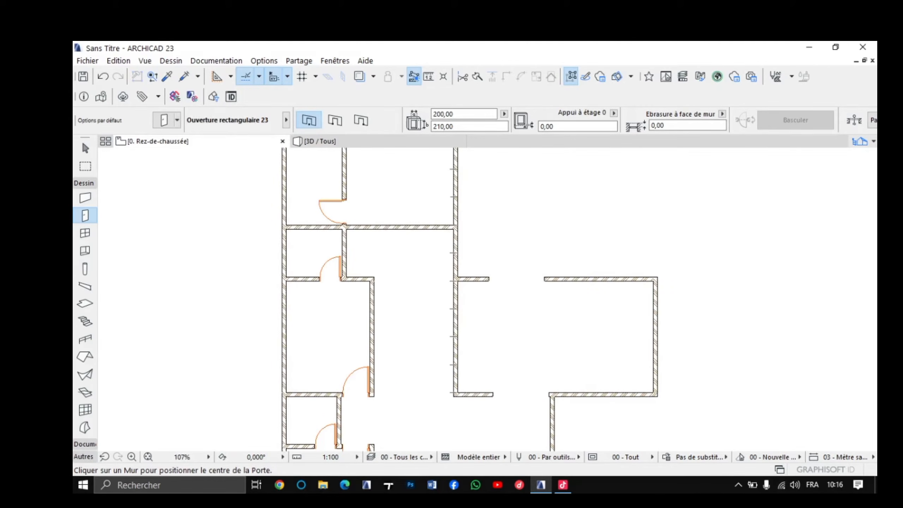
left_click(167, 77)
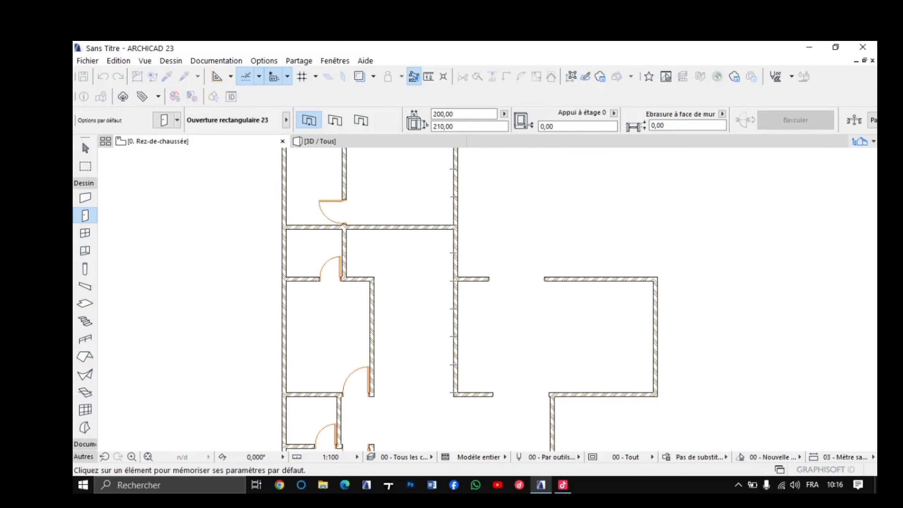
scroll(366, 217, "up", 3)
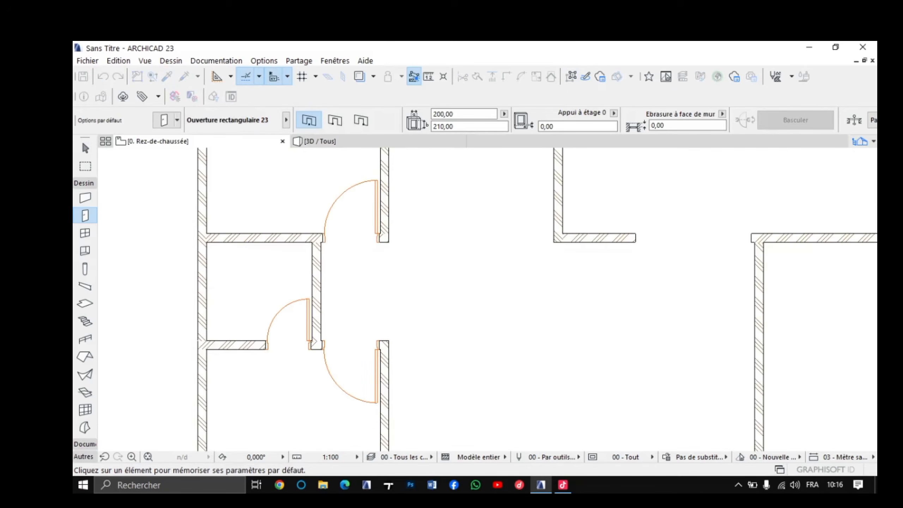
left_click(85, 216)
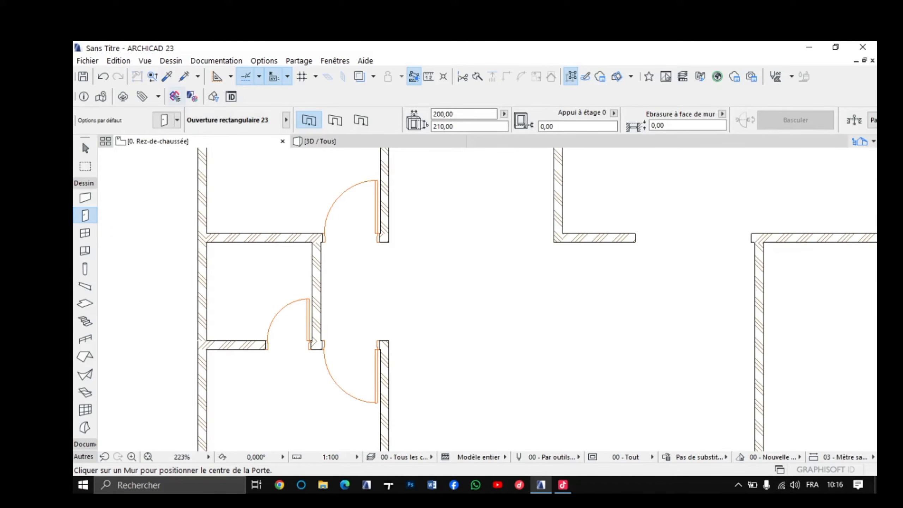
left_click(167, 76)
scroll(362, 197, "up", 3)
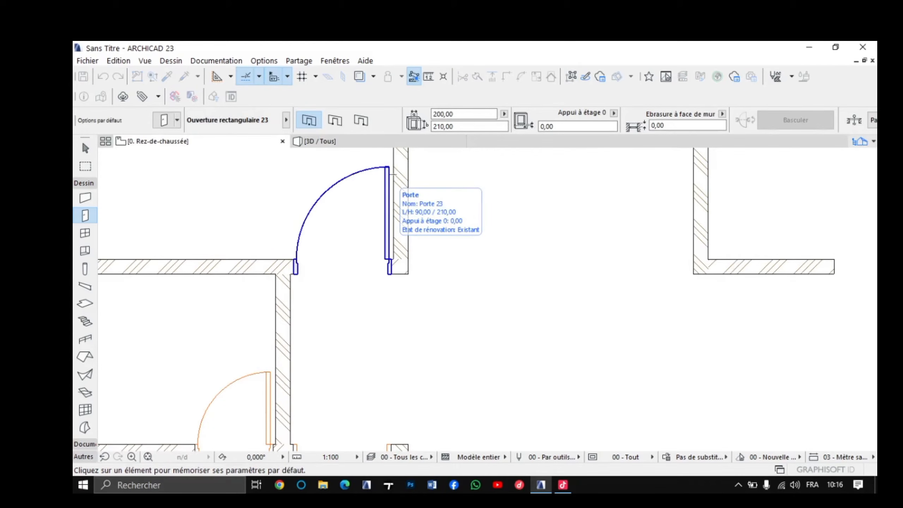
left_click(390, 186)
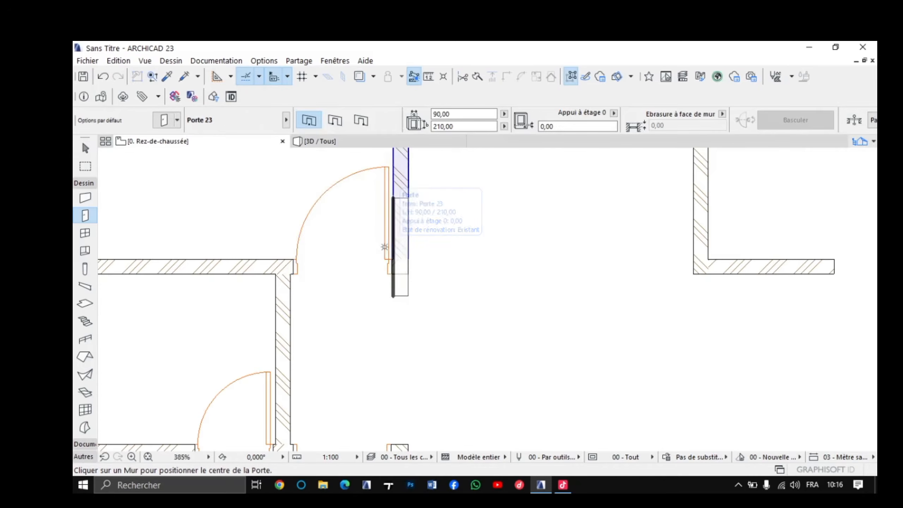
Step: Place a 90 × 210 door at the south end of the east room's west wall, hinged at the corner and swinging into the room
scroll(309, 417, "down", 5)
scroll(441, 251, "up", 3)
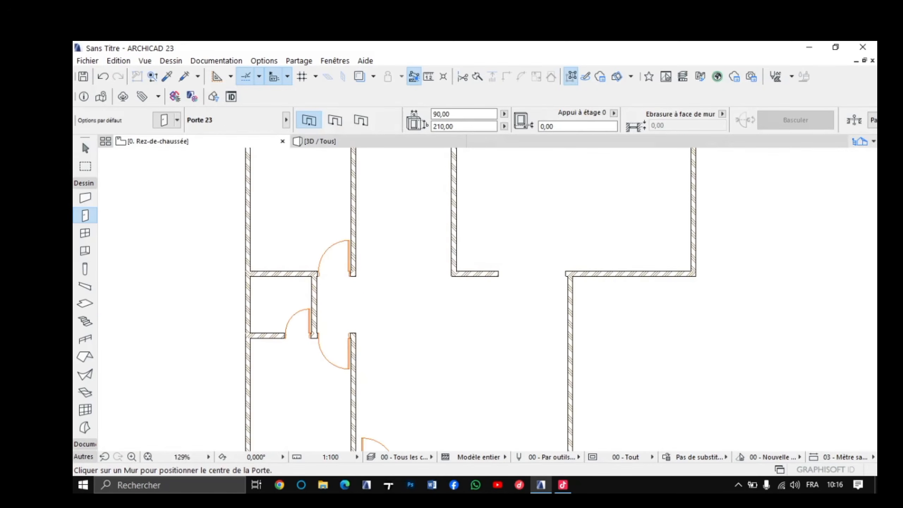
scroll(441, 250, "up", 2)
scroll(459, 251, "up", 3)
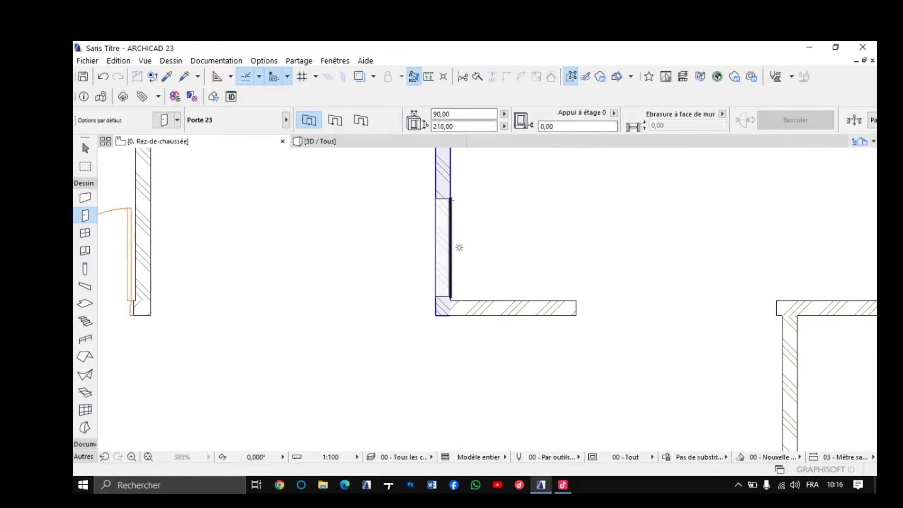
left_click(460, 247)
left_click(460, 303)
scroll(406, 222, "down", 3)
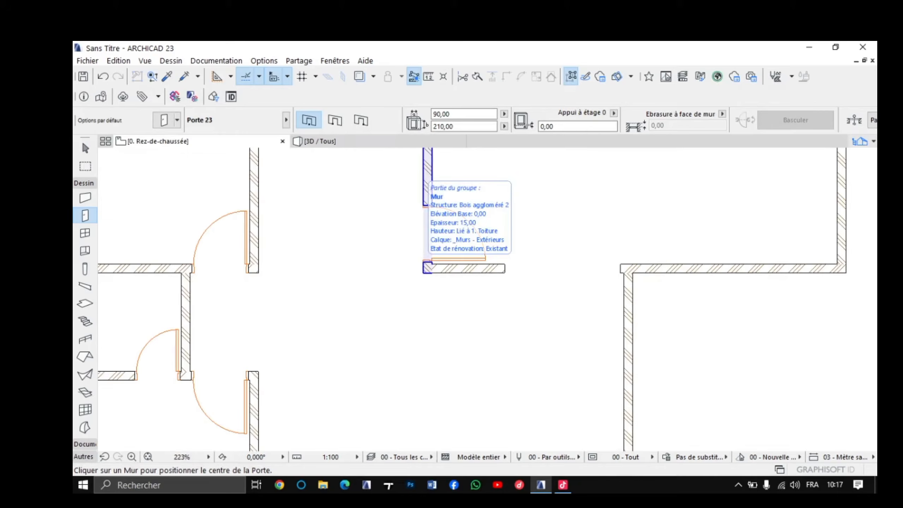
scroll(453, 256, "up", 2)
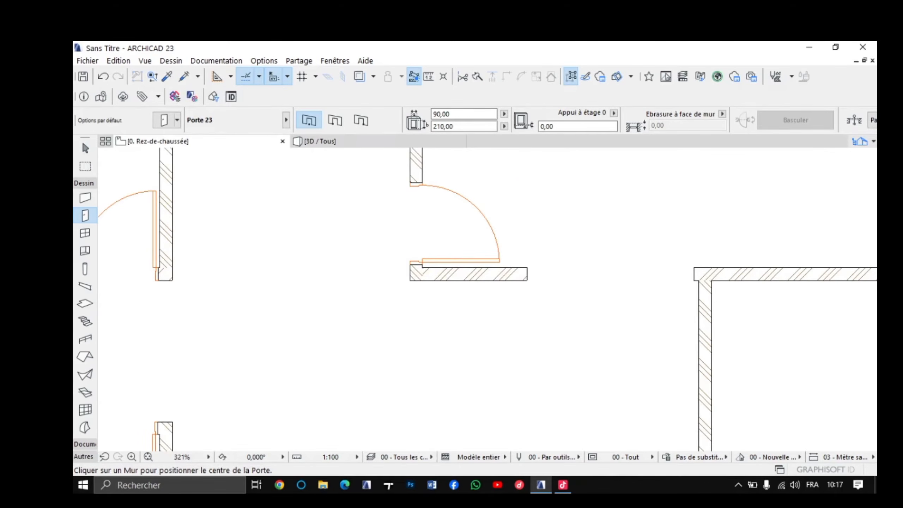
Step: Show the house in 3D and select the new 90 × 210 door in the east room's west wall
key("F3")
scroll(488, 299, "down", 10)
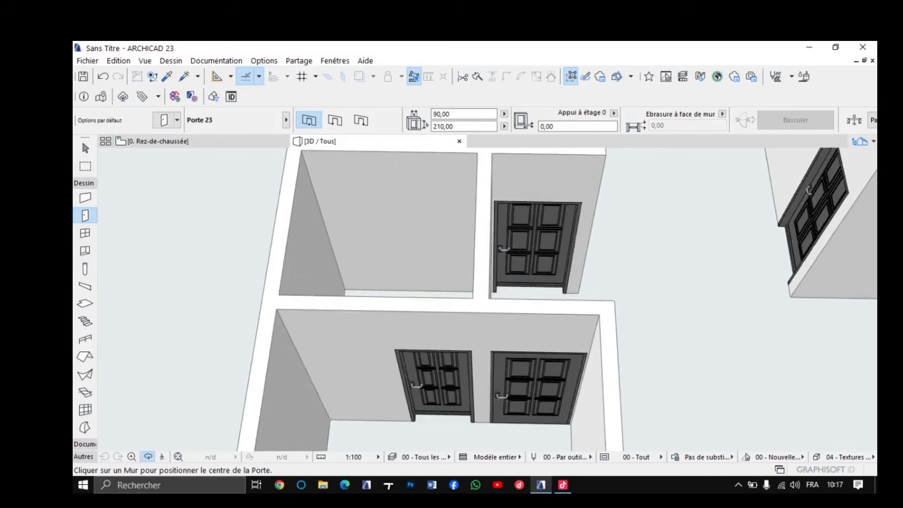
middle_click_drag(320, 306, 462, 274, "shift")
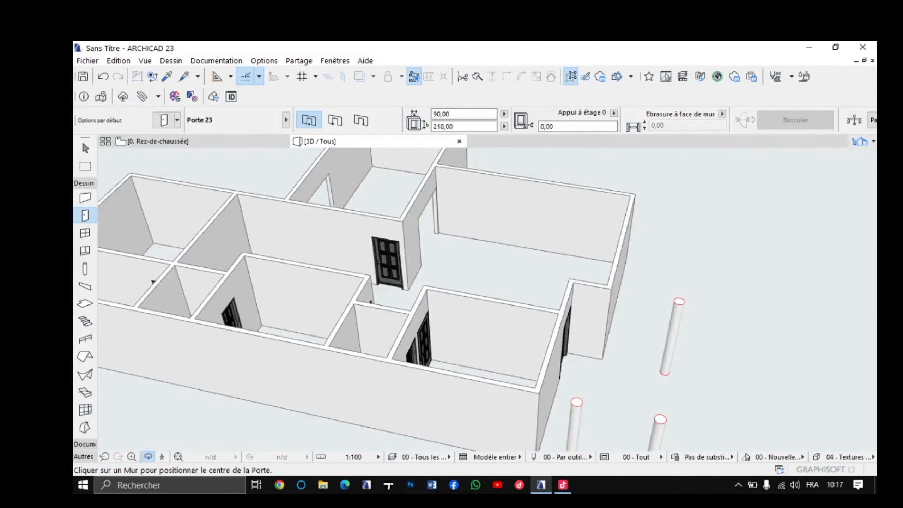
middle_click_drag(360, 260, 519, 321)
scroll(534, 328, "up", 5)
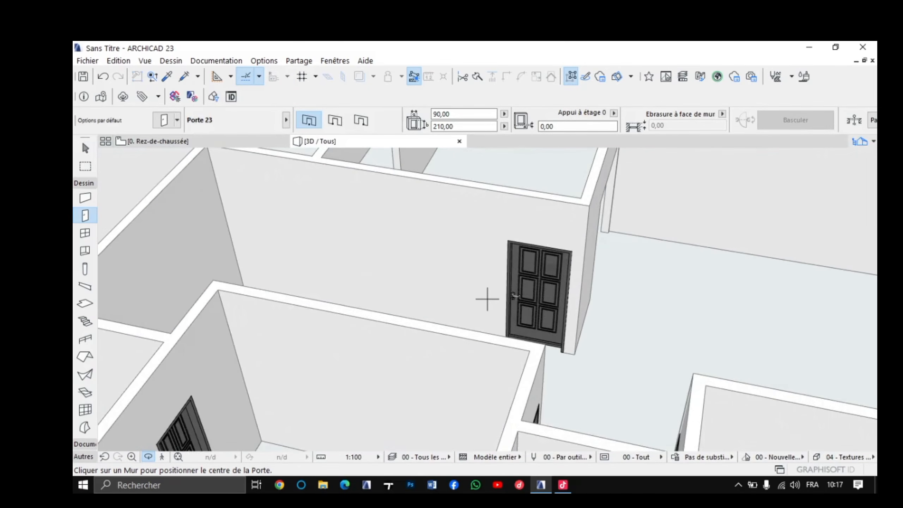
scroll(488, 299, "up", 2)
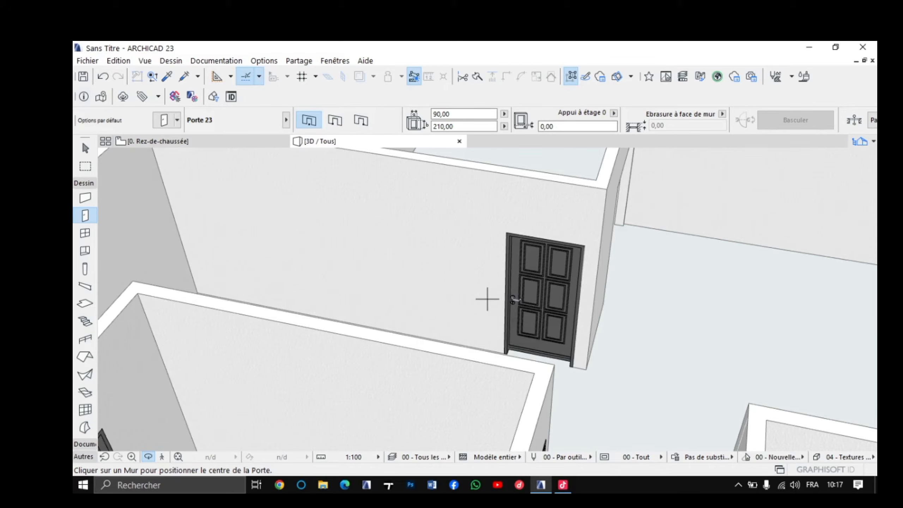
left_click(86, 148)
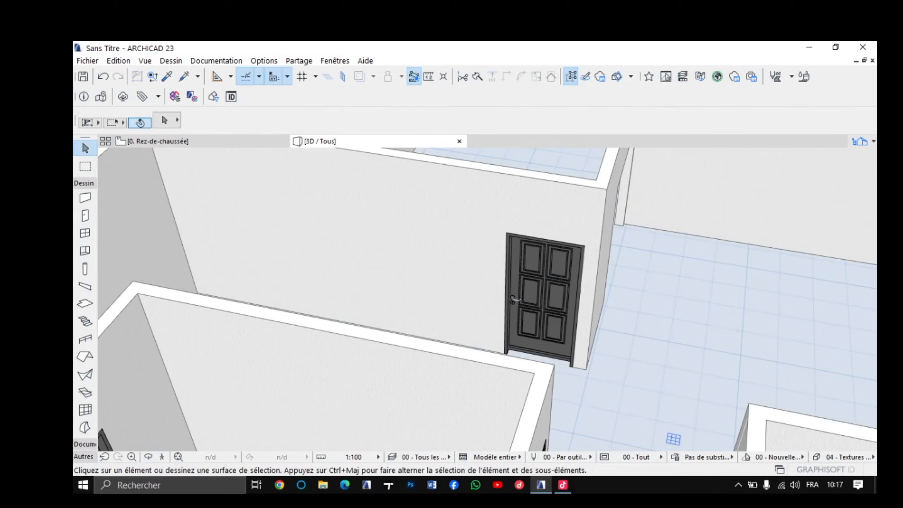
left_click(513, 298)
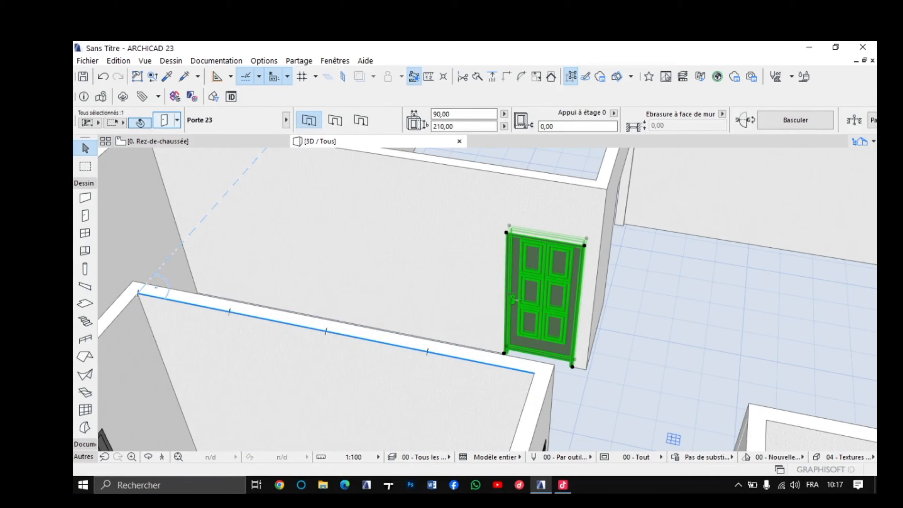
Step: Open the selected door's settings and examine the Portes battantes 23 models and the door's surface and pen attributes
key("ctrl+t")
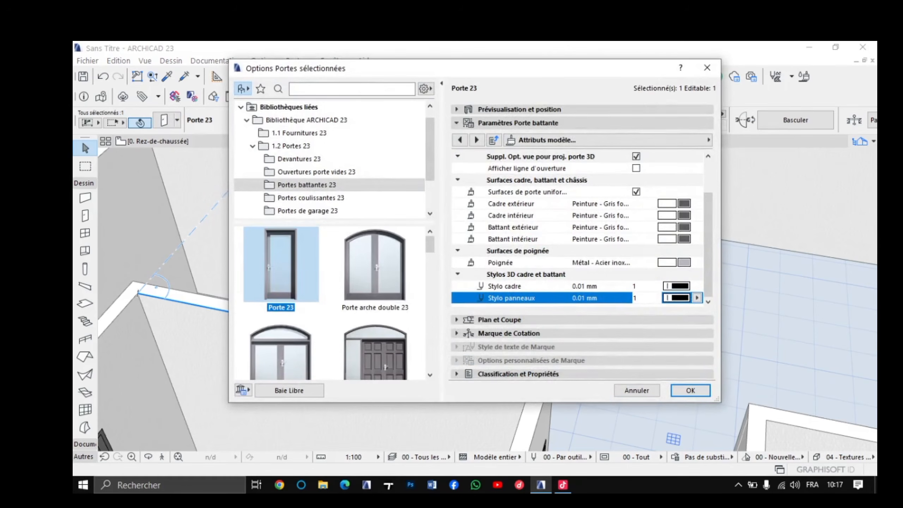
scroll(601, 259, "up", 2)
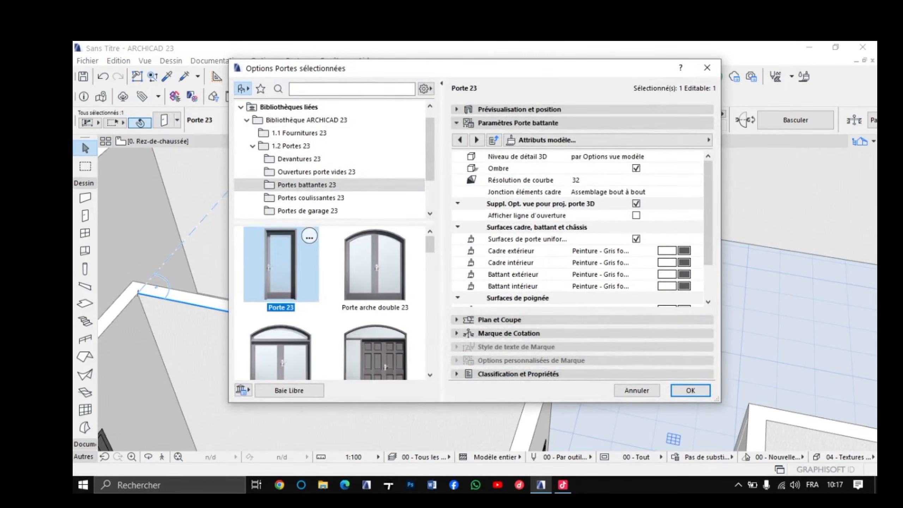
scroll(281, 313, "down", 5)
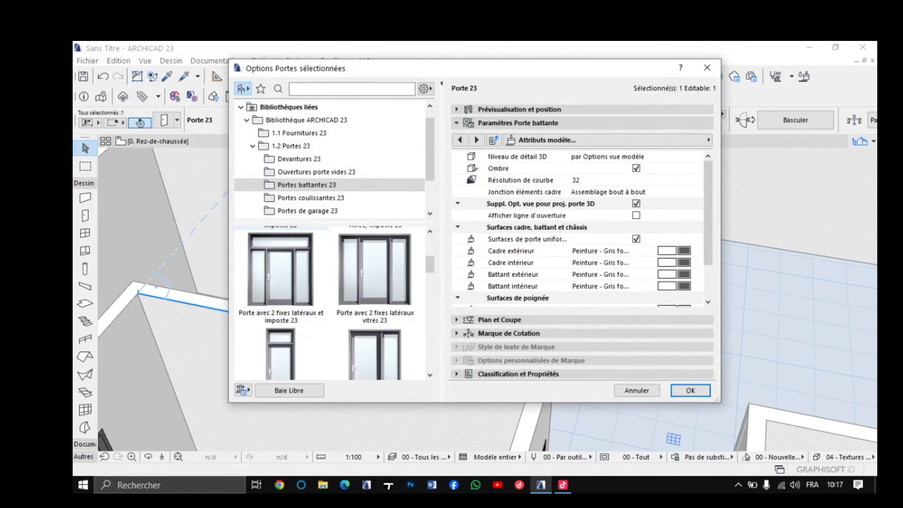
scroll(281, 302, "down", 3)
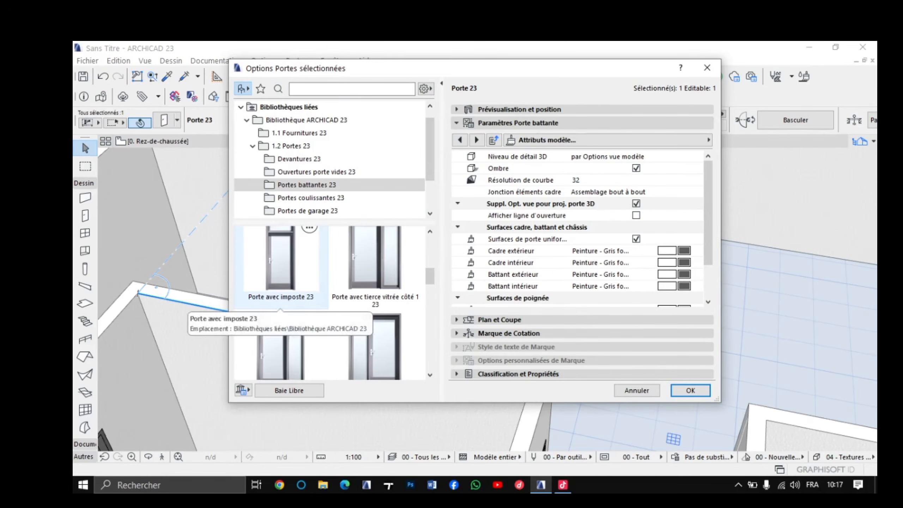
scroll(281, 285, "down", 6)
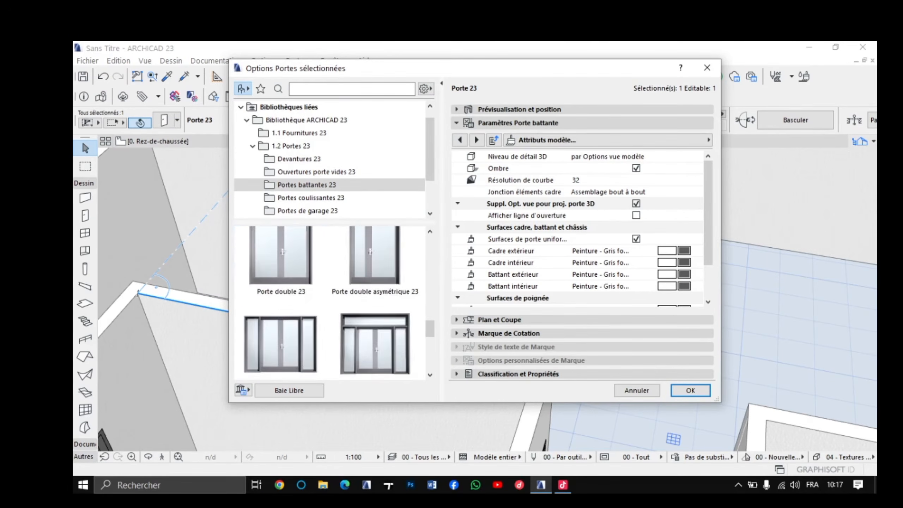
scroll(330, 302, "down", 6)
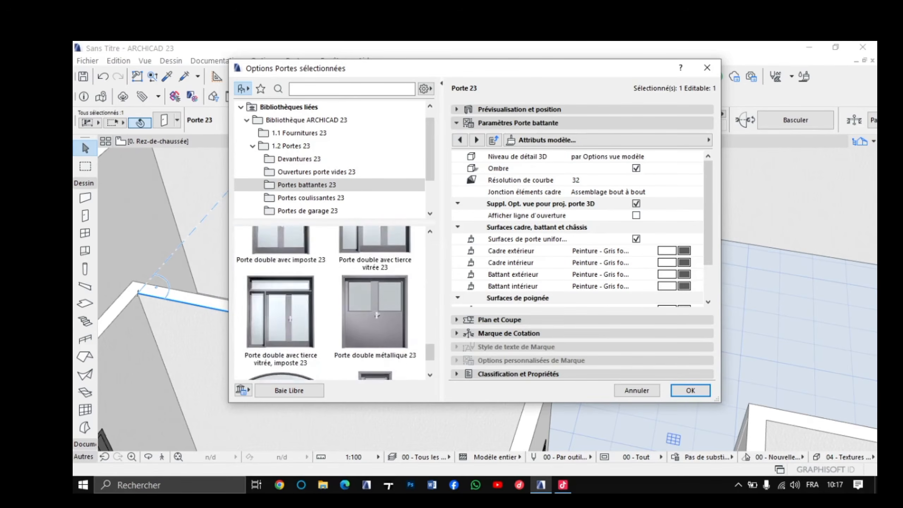
scroll(330, 302, "up", 6)
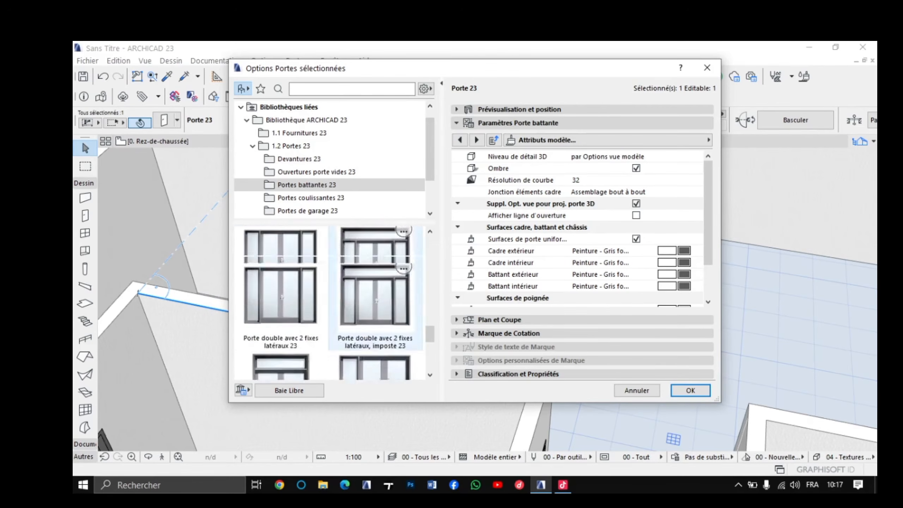
scroll(532, 286, "down", 2)
left_click(534, 298)
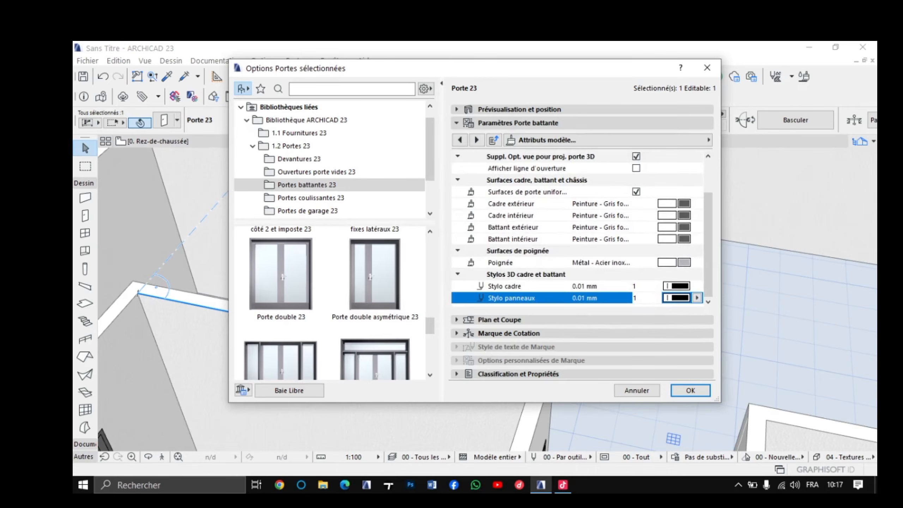
scroll(508, 282, "up", 3)
scroll(509, 281, "down", 3)
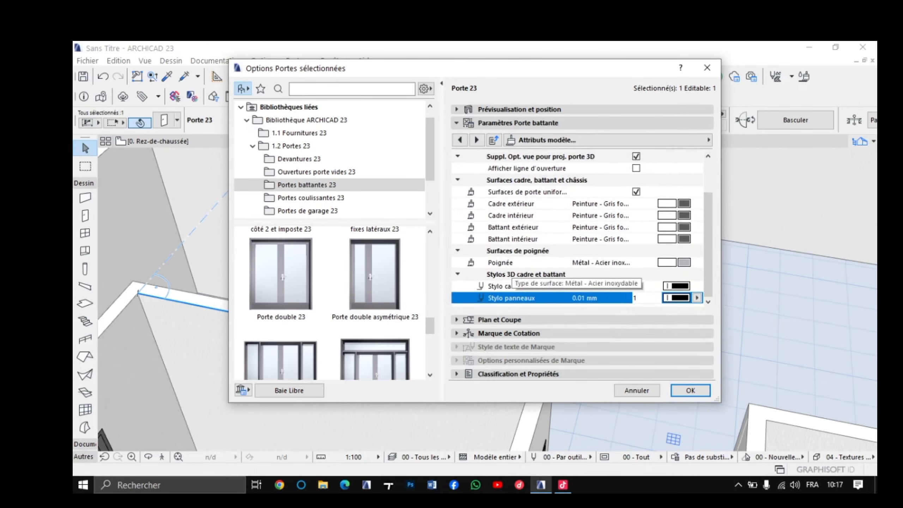
scroll(534, 249, "up", 2)
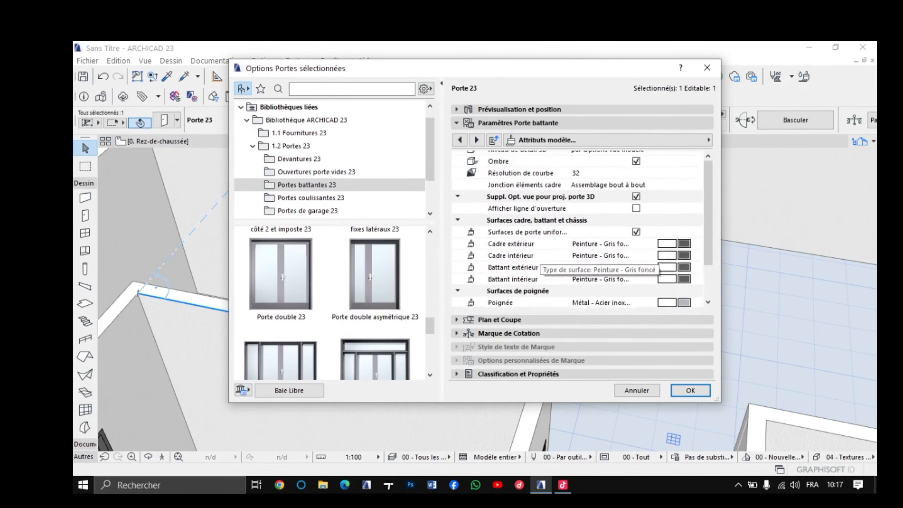
Step: Try the Porte d'entrée 23 model from Devantures 23 for the selected door and check its leaf styles
left_click(299, 159)
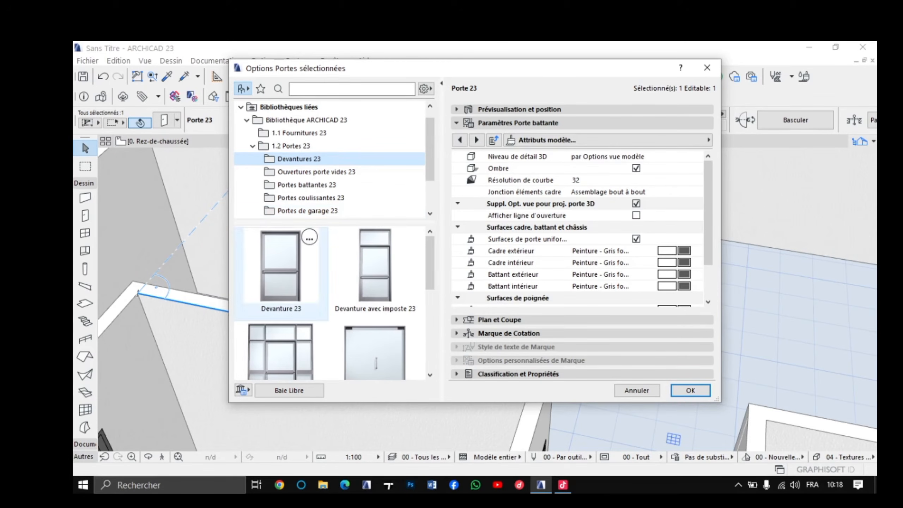
scroll(375, 271, "down", 1)
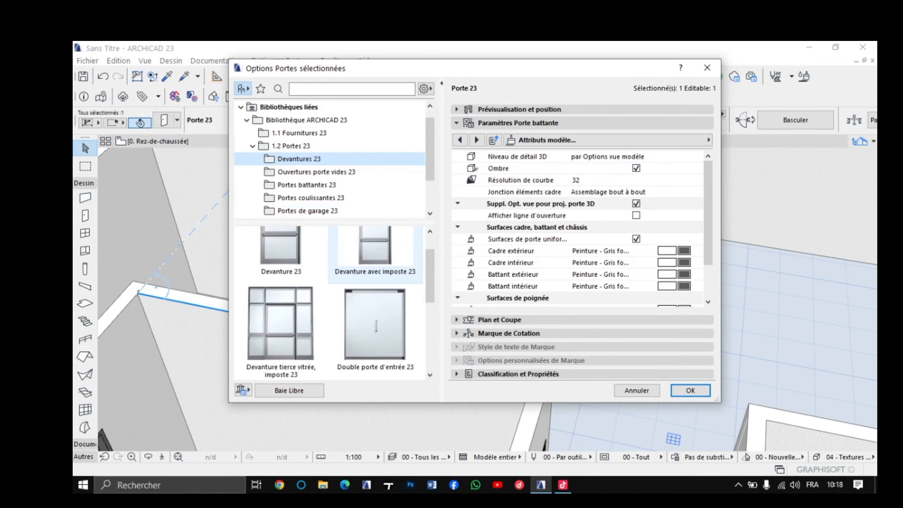
scroll(376, 270, "up", 1)
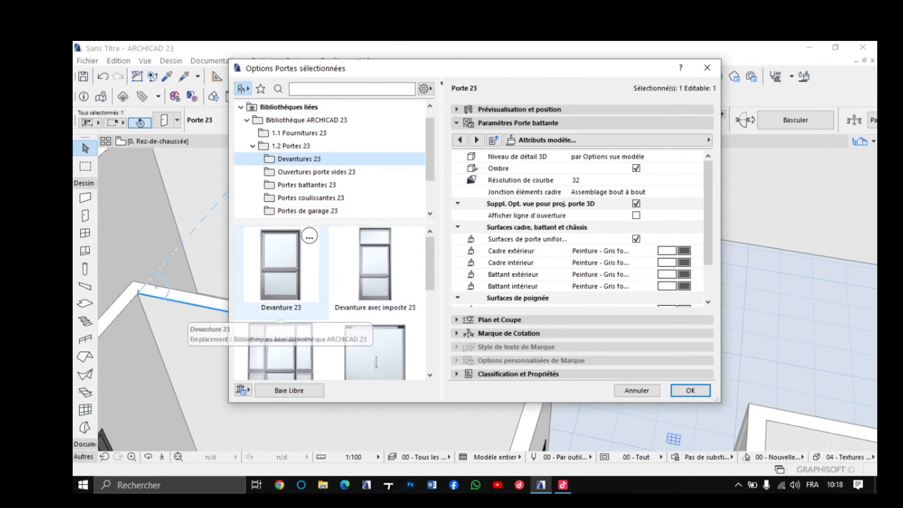
scroll(281, 270, "down", 3)
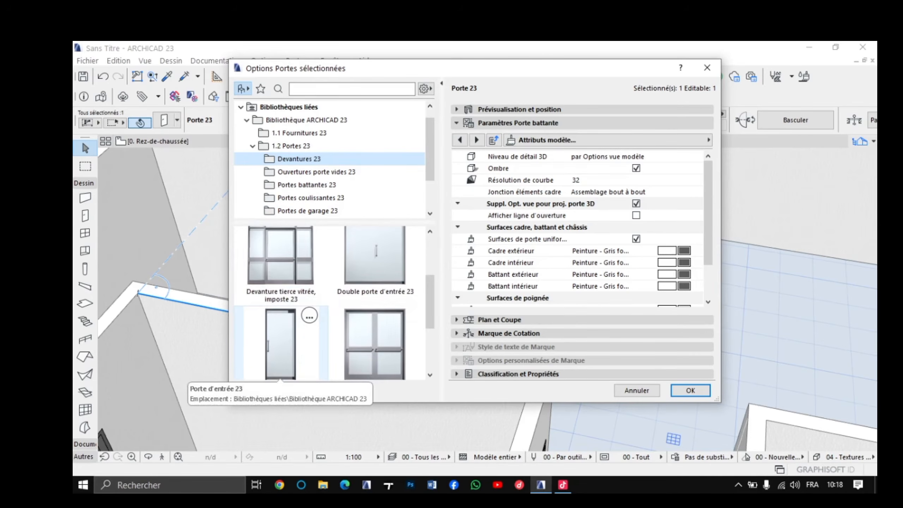
scroll(281, 313, "down", 2)
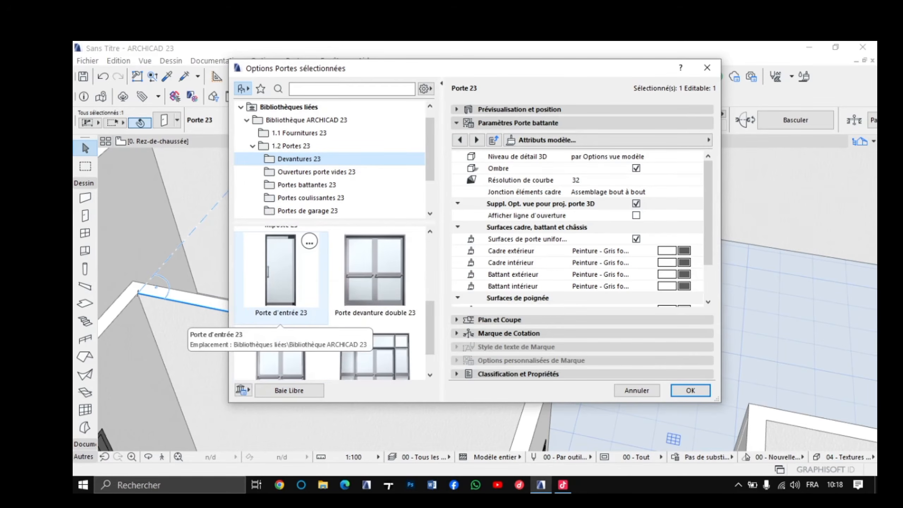
left_click(281, 313)
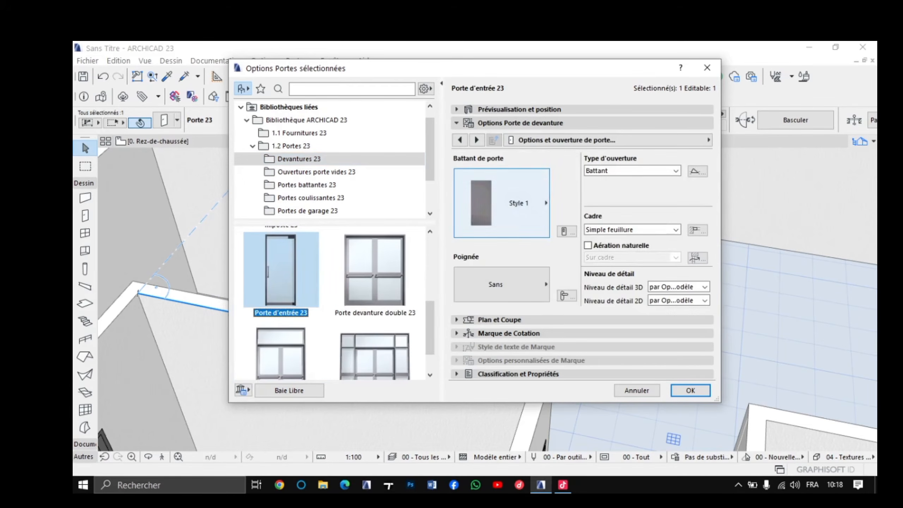
left_click(519, 203)
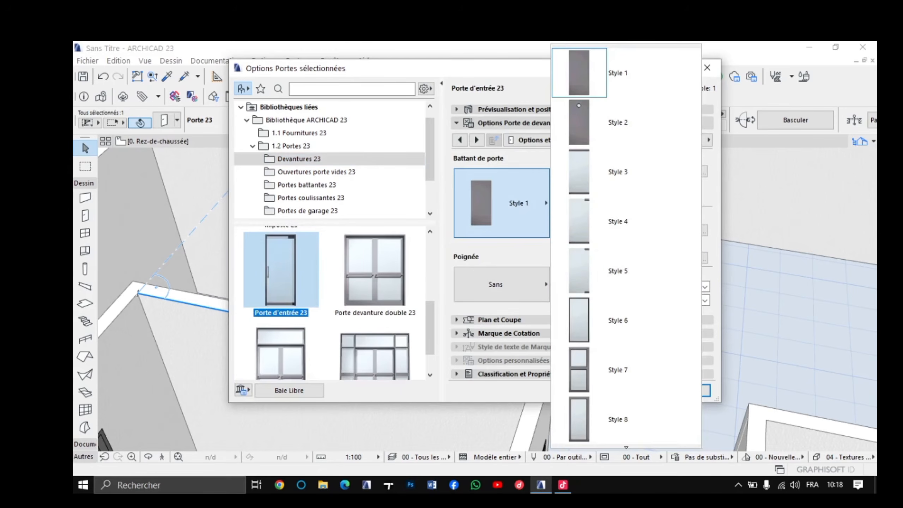
left_click(356, 120)
Step: Look through the Devantures 23 and Ouvertures porte vides 23 models, and close the door settings without applying anything
scroll(356, 172, "up", 1)
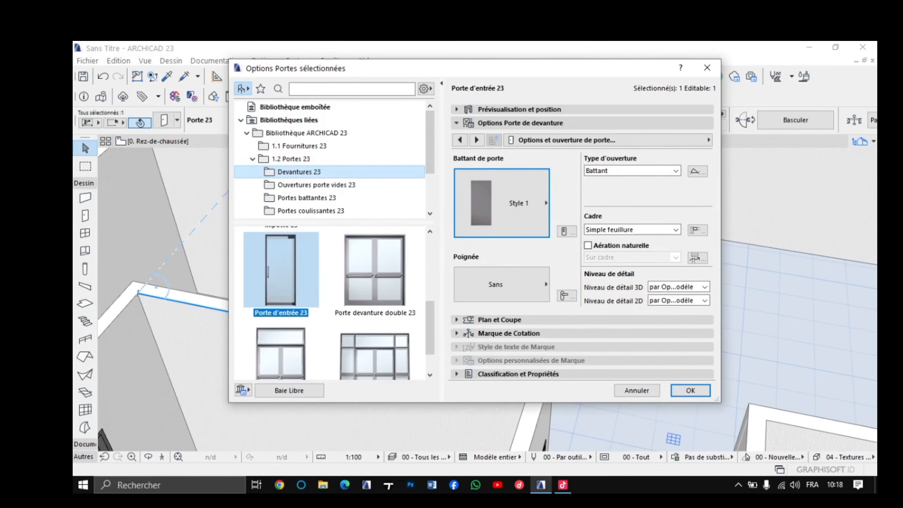
left_click(299, 172)
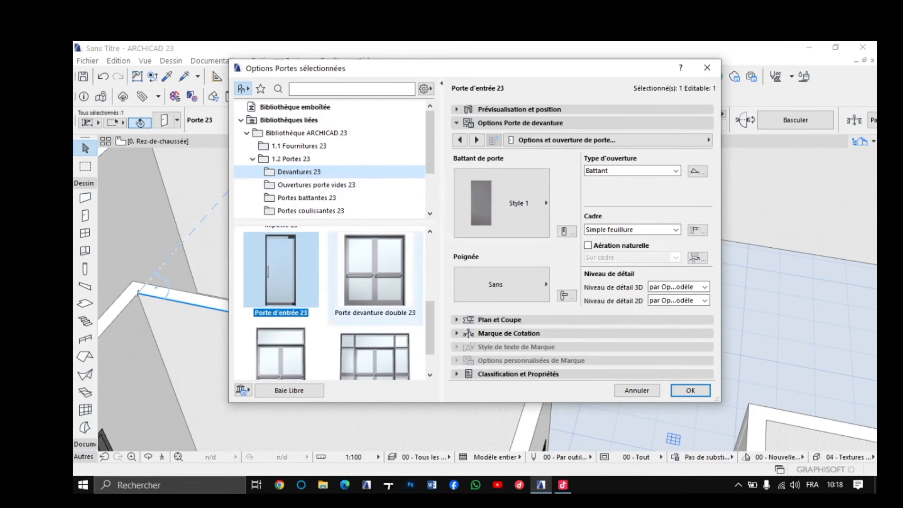
scroll(281, 284, "up", 2)
scroll(281, 285, "up", 2)
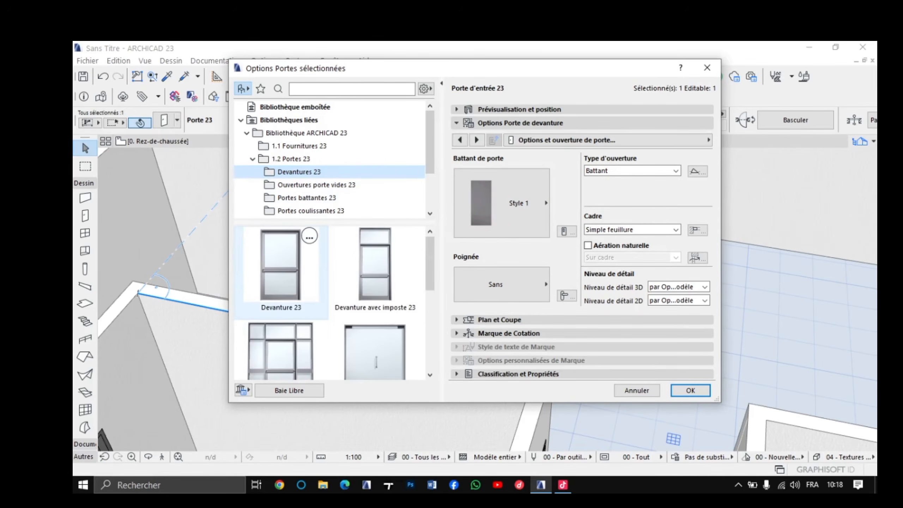
left_click(316, 185)
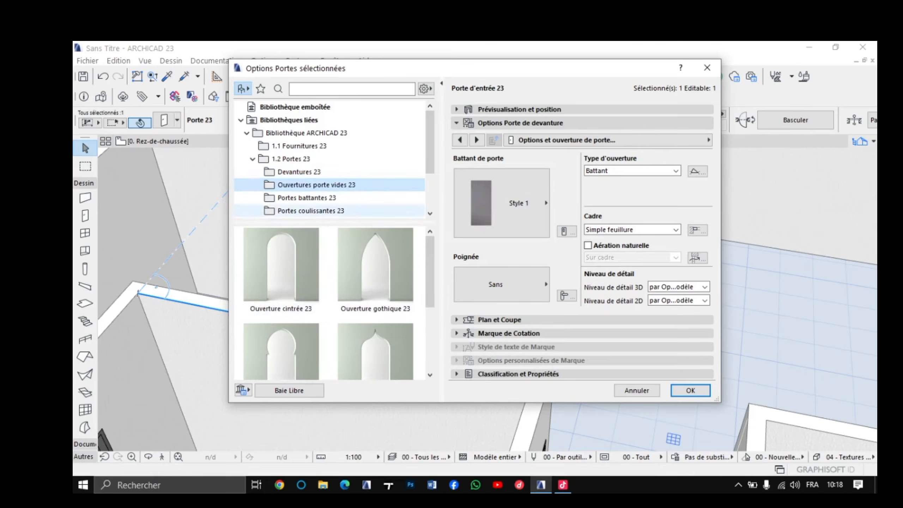
left_click(708, 68)
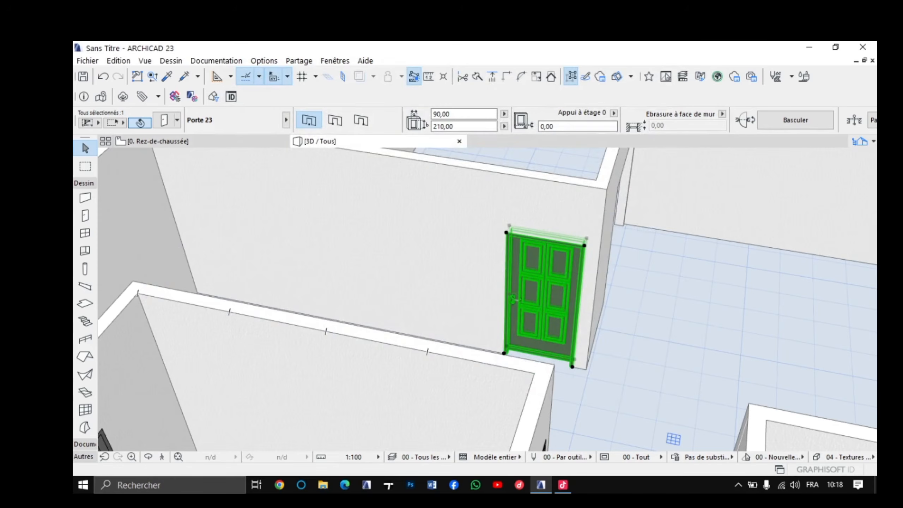
Step: Delete the 90 × 210 door from the east room's west wall and return to the ground-floor plan
key("Delete")
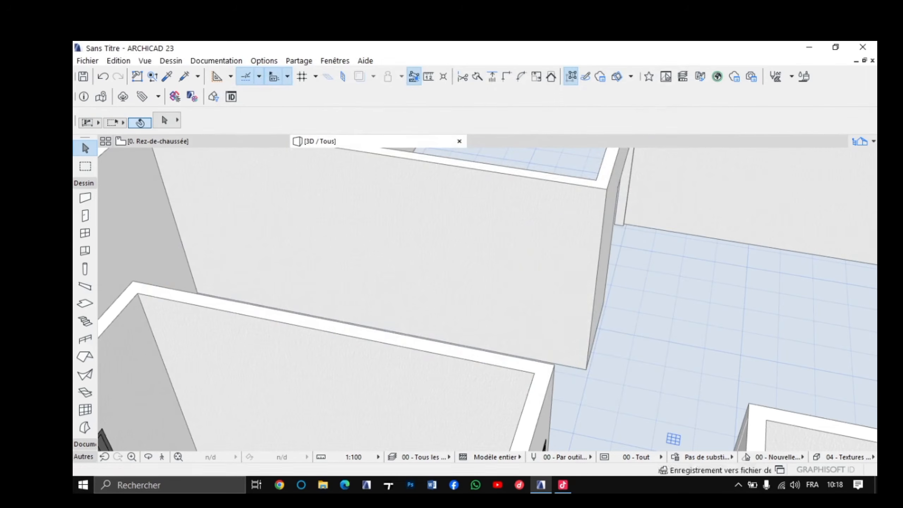
left_click(158, 141)
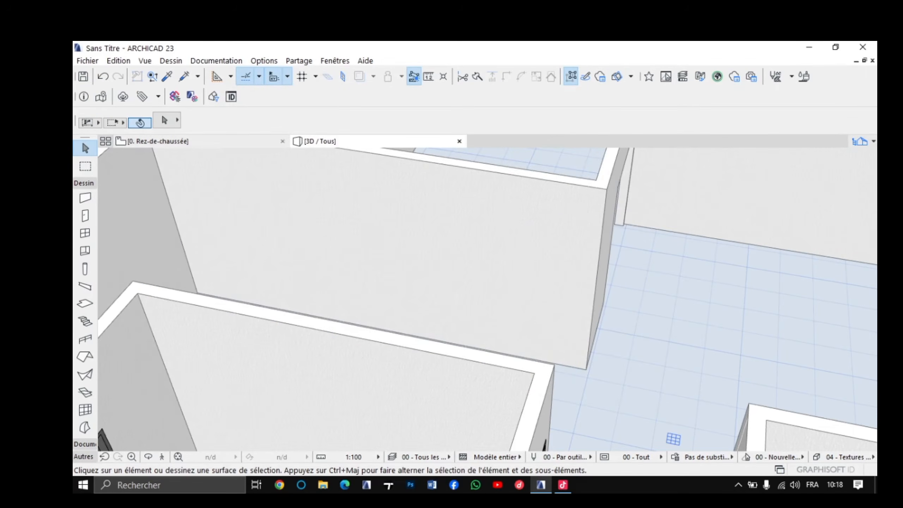
scroll(389, 282, "down", 3)
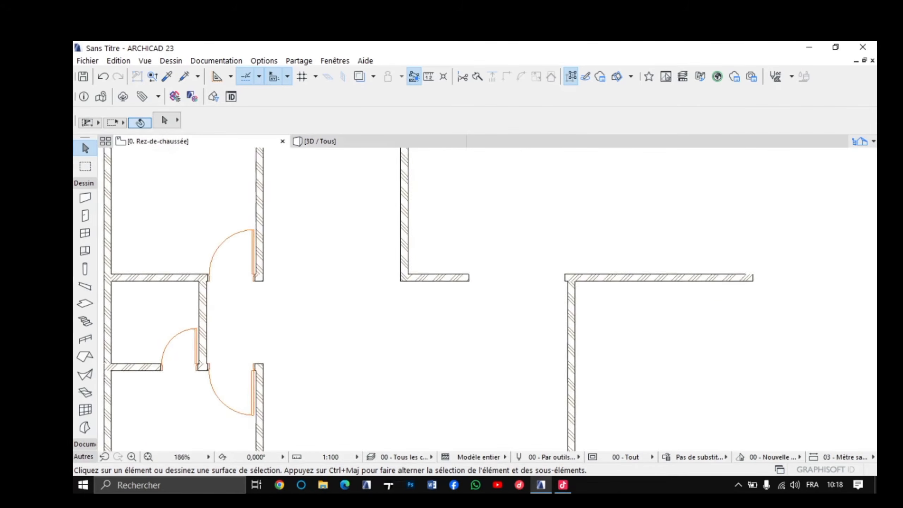
middle_click_drag(389, 282, 390, 300)
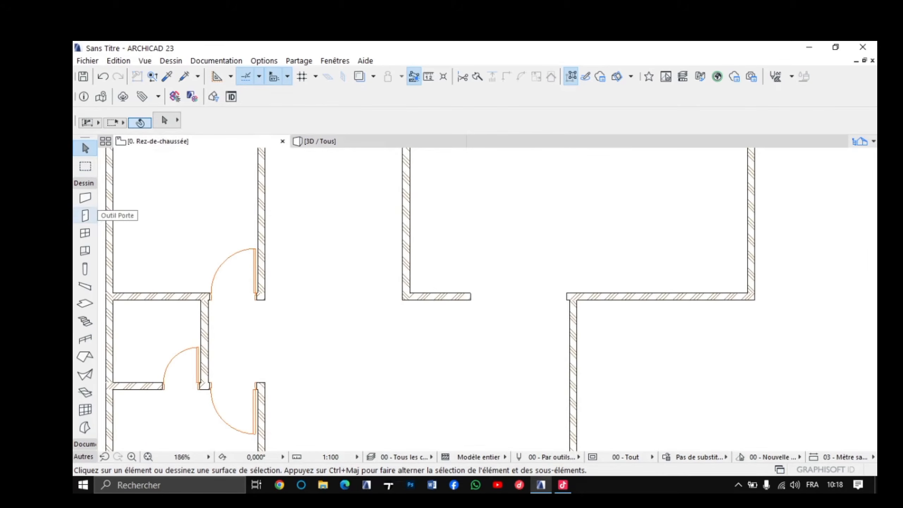
Step: Set the default Porte 23 door's leaf style to Pas de grille and apply the door settings
left_click(85, 215)
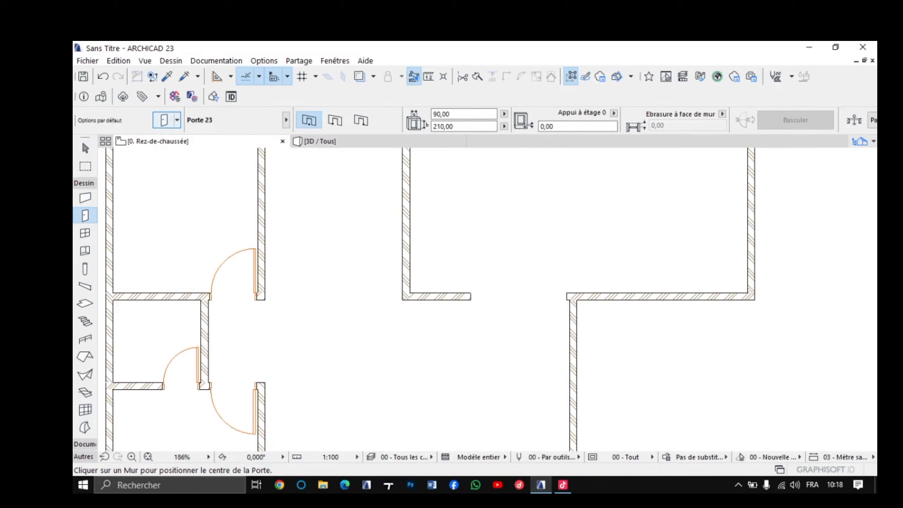
left_click(165, 120)
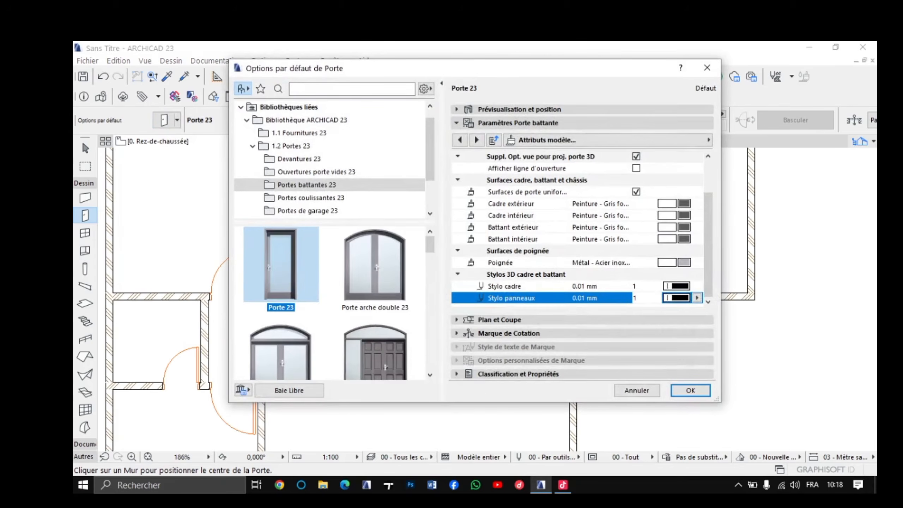
left_click(460, 139)
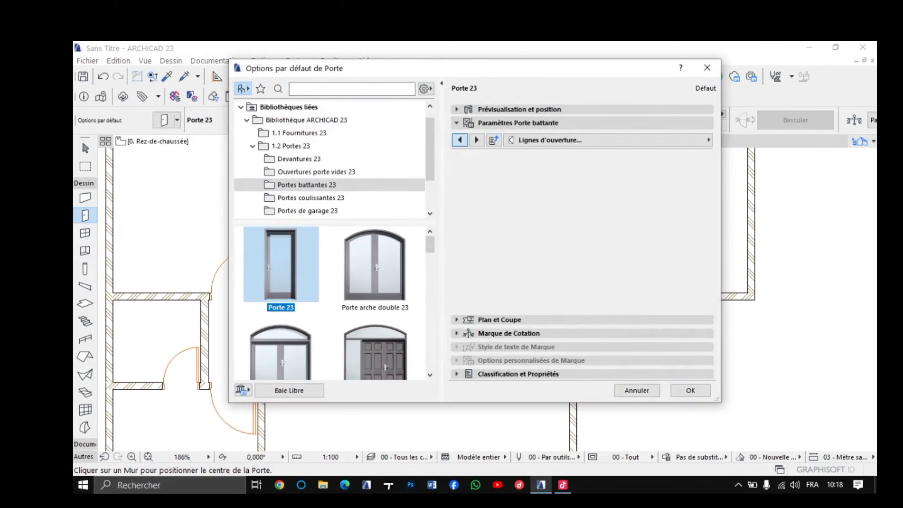
left_click(460, 139)
left_click(460, 140)
left_click(459, 140)
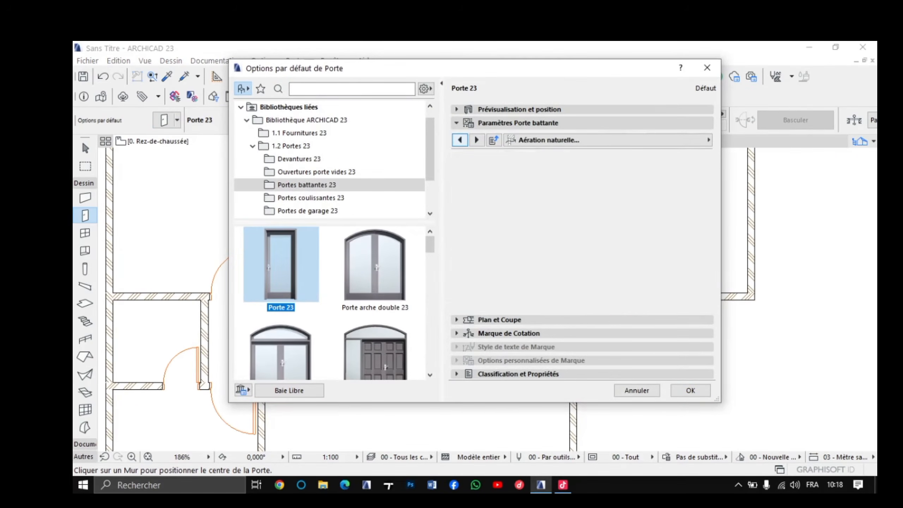
left_click(460, 139)
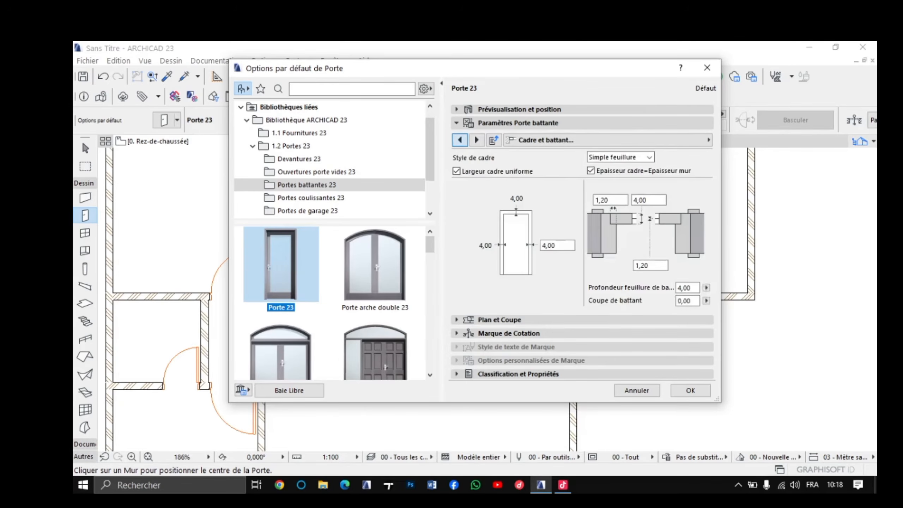
left_click(460, 140)
left_click(459, 139)
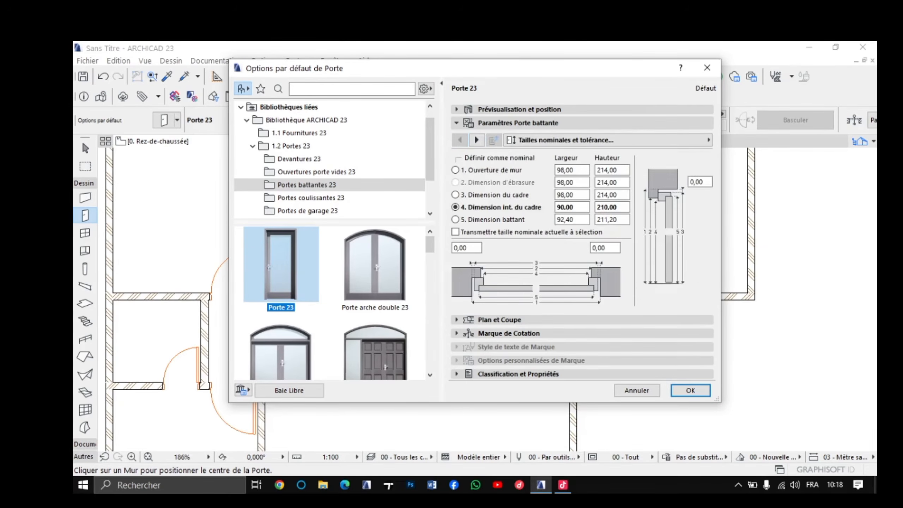
left_click(477, 140)
left_click(502, 202)
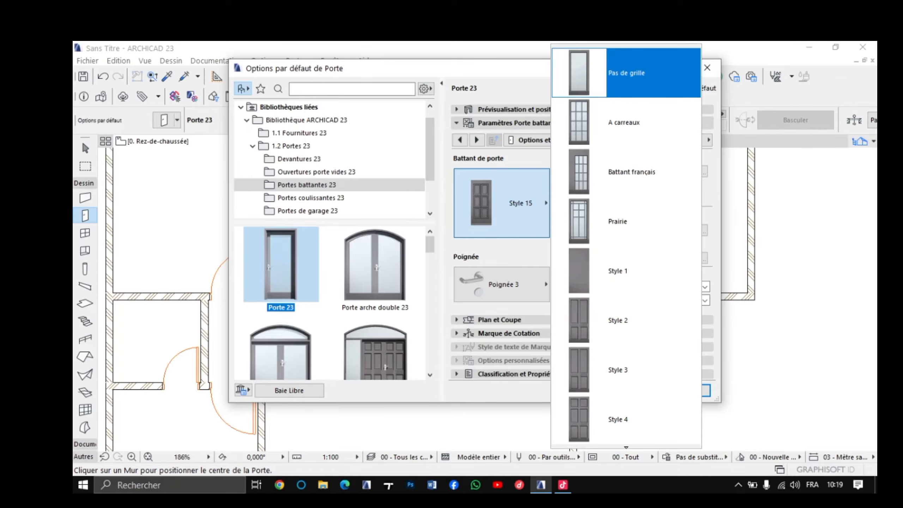
left_click(626, 73)
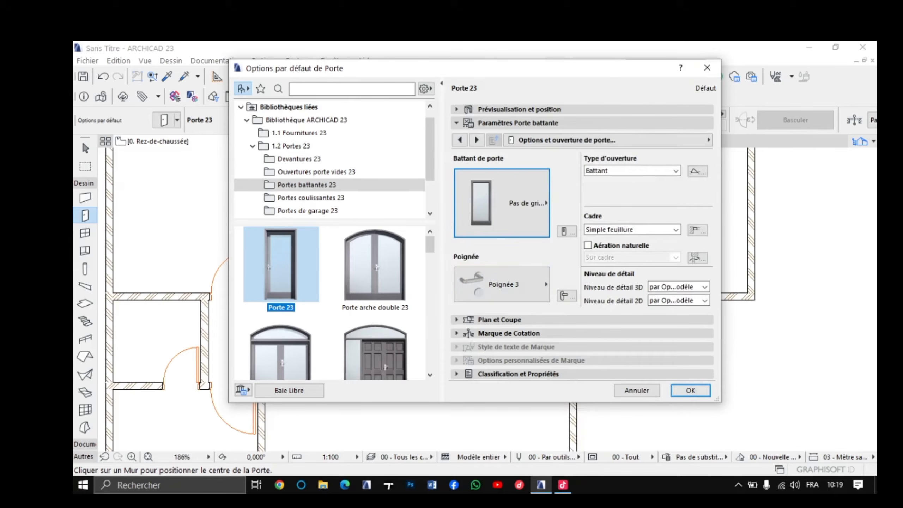
key("Return")
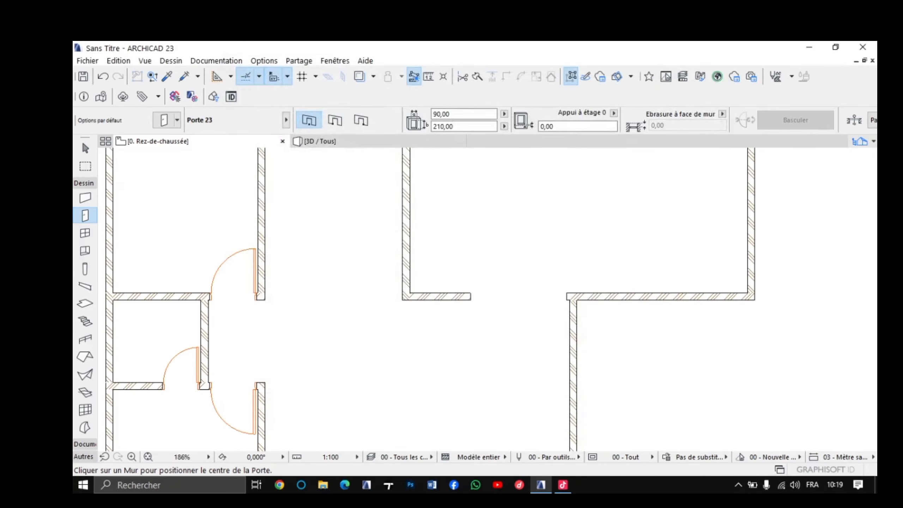
Step: Place a 90 × 210 Porte 23 door near the south end of the east room's west wall, swinging into the room
scroll(529, 249, "down", 4)
middle_click_drag(528, 250, 527, 275)
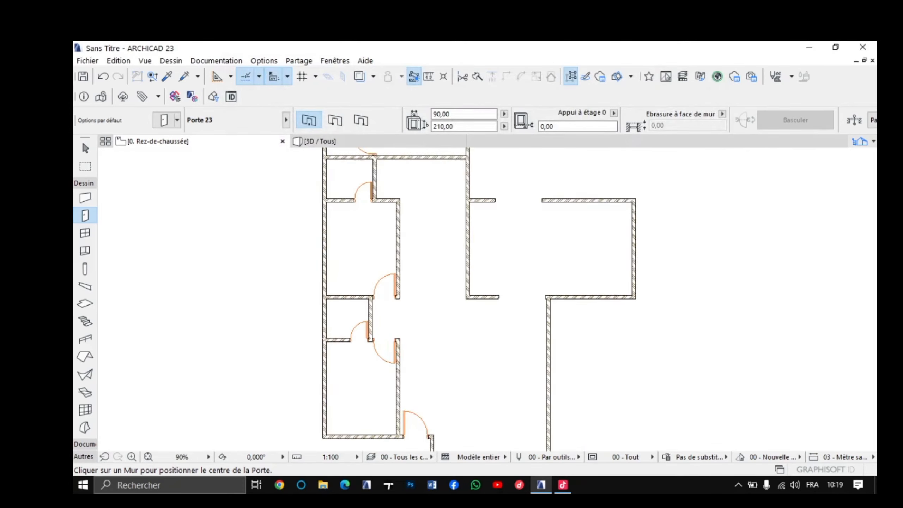
scroll(457, 294, "up", 3)
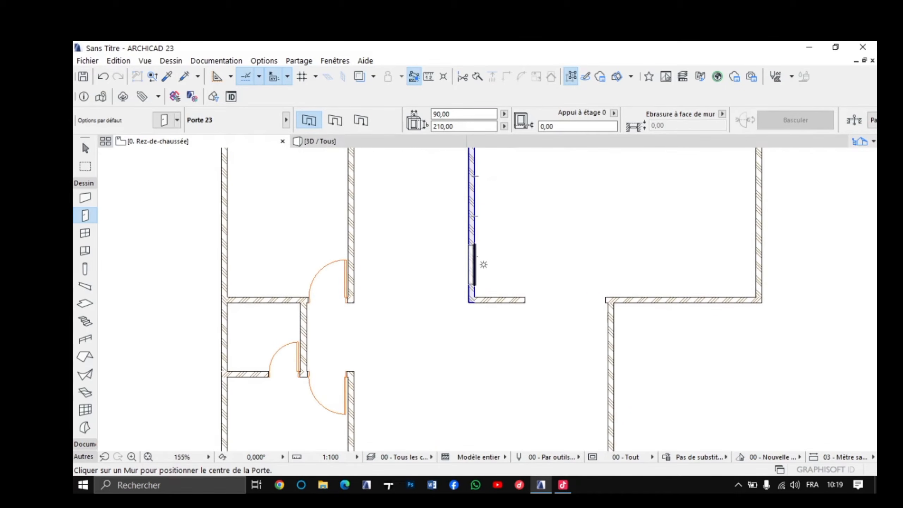
left_click(484, 273)
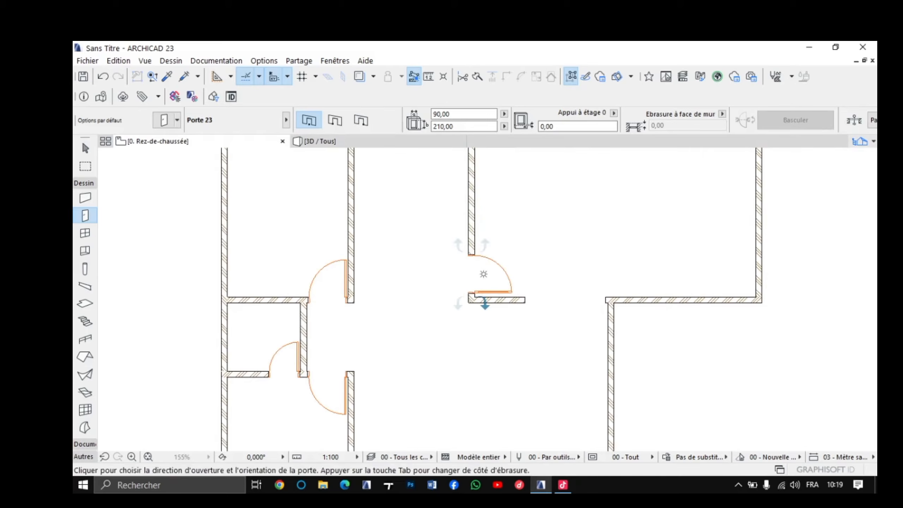
left_click(486, 284)
middle_click_drag(486, 283, 483, 256)
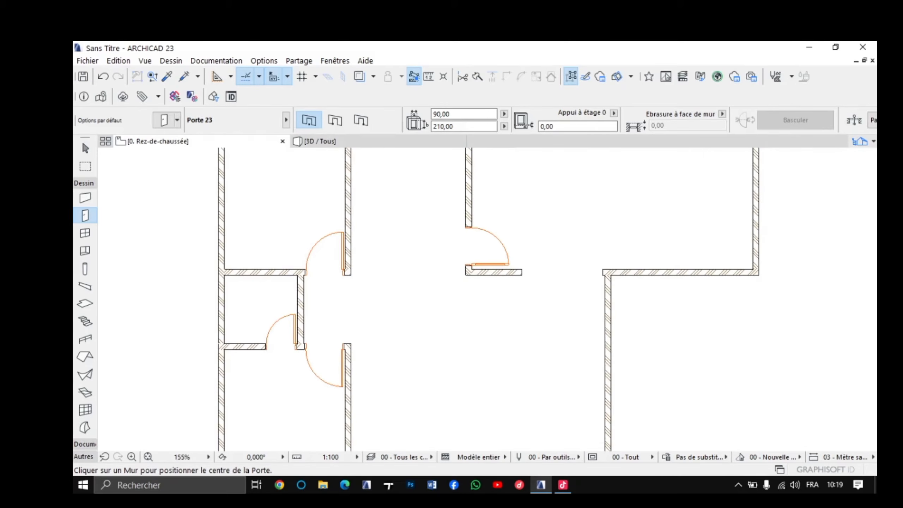
Step: Examine the glazed door in the east room's west wall in 3D from several angles, and return to the ground-floor plan
left_click(330, 141)
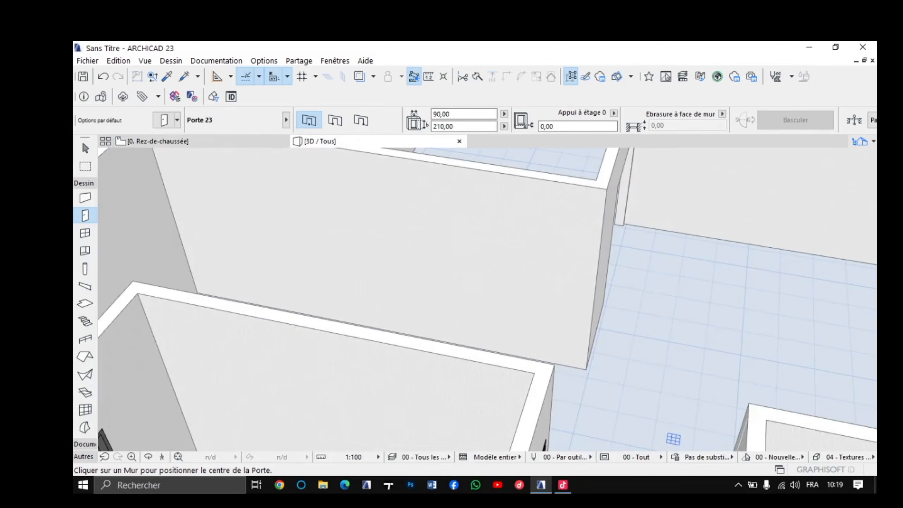
scroll(301, 251, "down", 1)
scroll(562, 342, "up", 2)
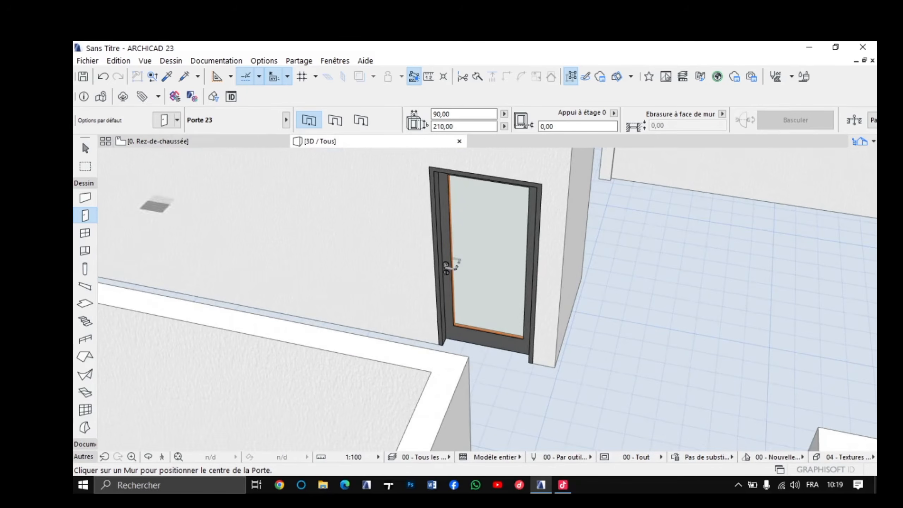
scroll(486, 299, "up", 5)
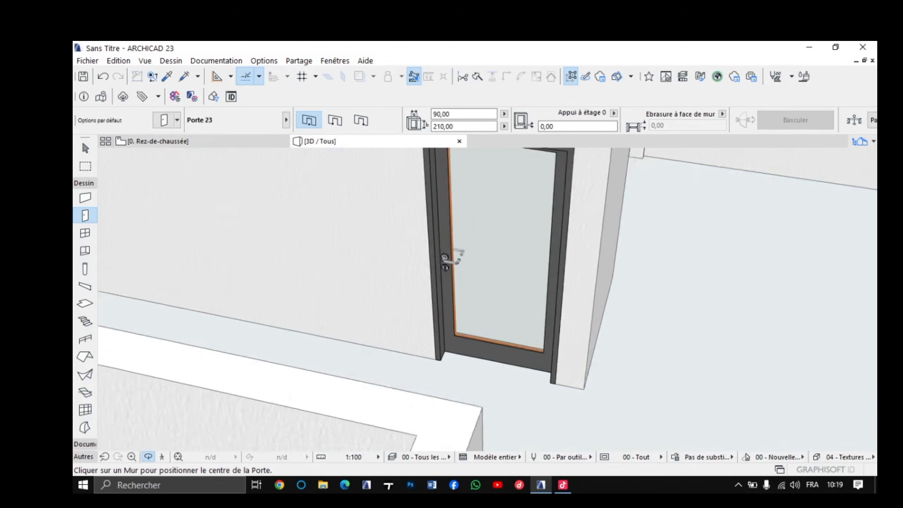
mouse_move(479, 239)
left_mouse_down()
mouse_move(450, 240)
mouse_move(461, 238)
left_mouse_up()
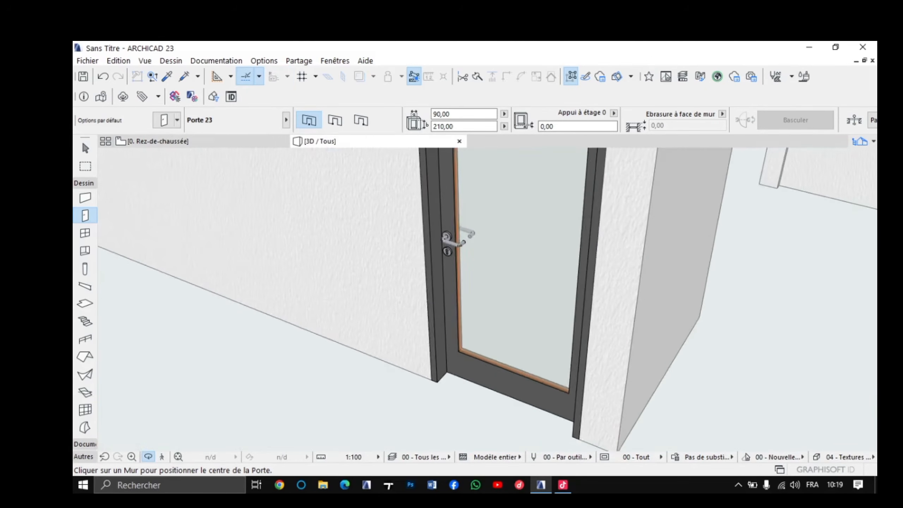
scroll(459, 238, "down", 4)
scroll(462, 239, "down", 6)
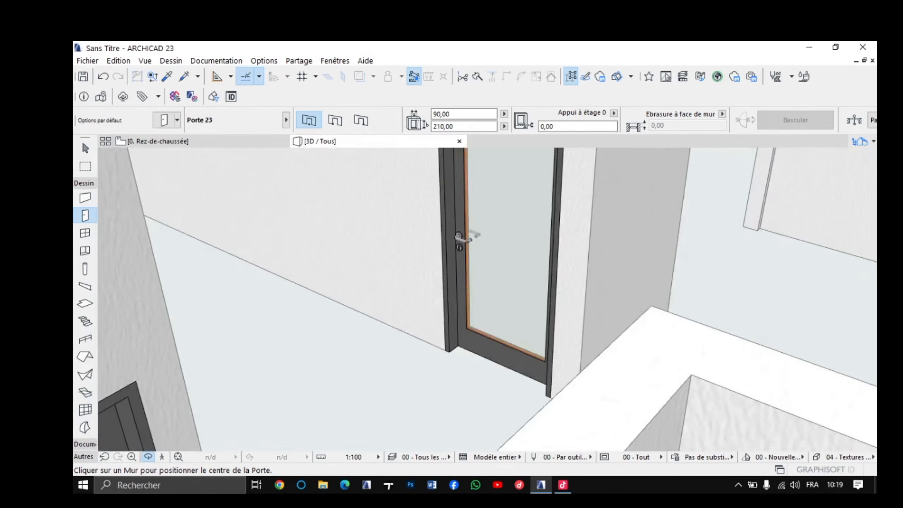
left_click_drag(479, 238, 395, 262)
scroll(501, 235, "down", 5)
scroll(522, 227, "down", 1)
mouse_move(523, 221)
middle_mouse_down()
mouse_move(424, 309)
mouse_move(524, 242)
mouse_move(488, 299)
middle_mouse_up()
key("F2")
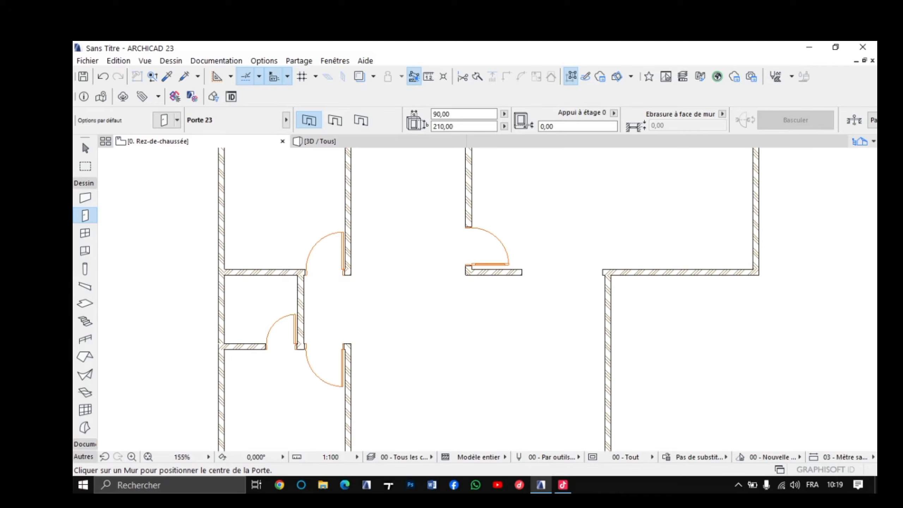
scroll(448, 347, "down", 5)
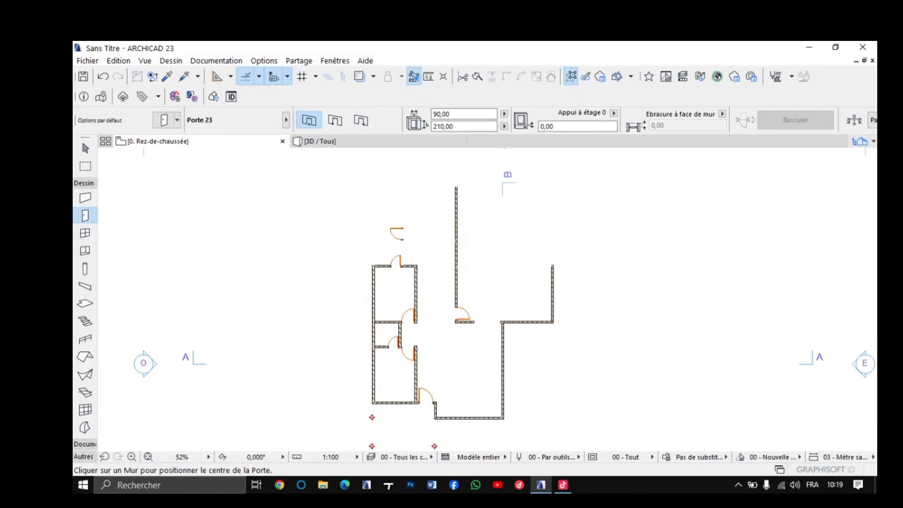
scroll(502, 276, "up", 3)
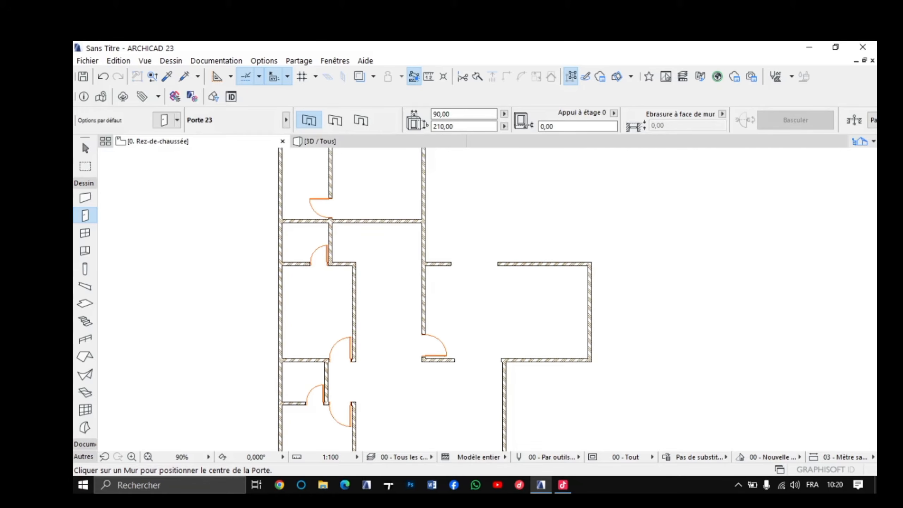
scroll(548, 219, "up", 3)
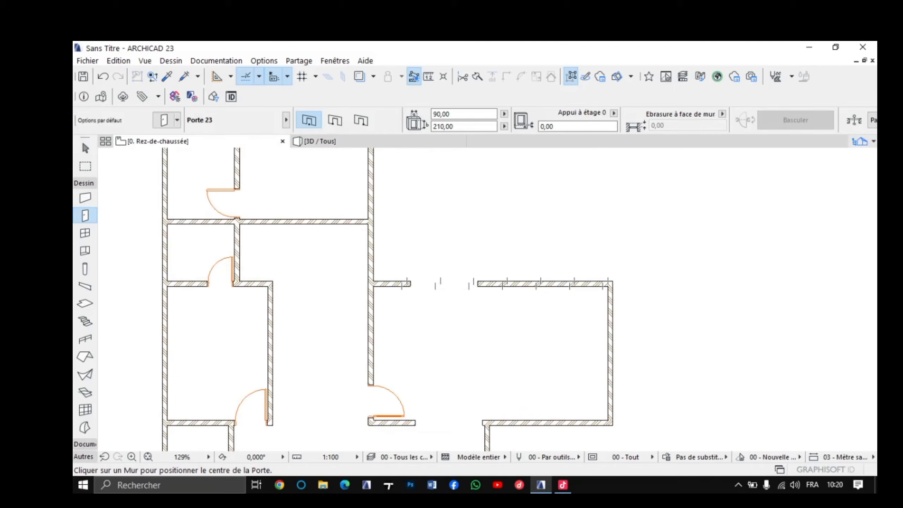
scroll(420, 228, "down", 3)
middle_click_drag(422, 249, 424, 234)
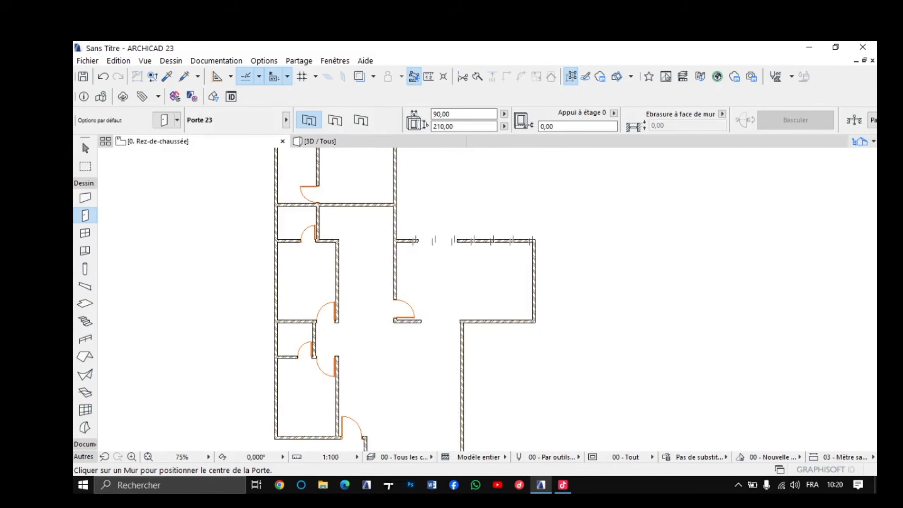
scroll(414, 302, "up", 1)
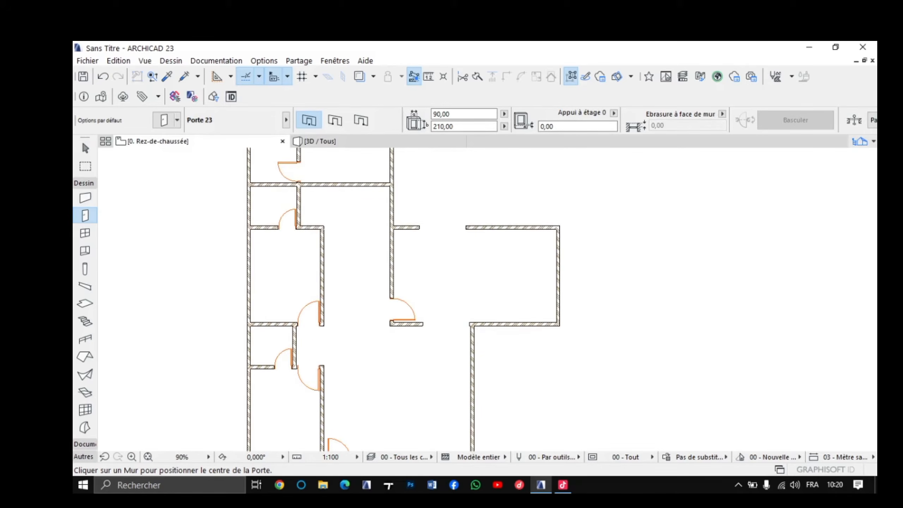
Step: Delete the east room's glazed door and place a 90 × 210 one in the same wall line just north of the room, swinging east
scroll(412, 318, "up", 3)
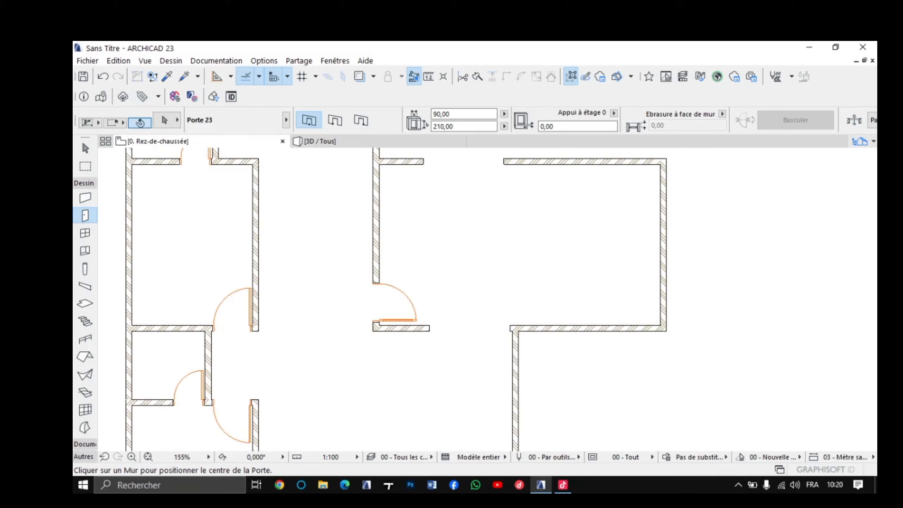
left_click(416, 320, "shift")
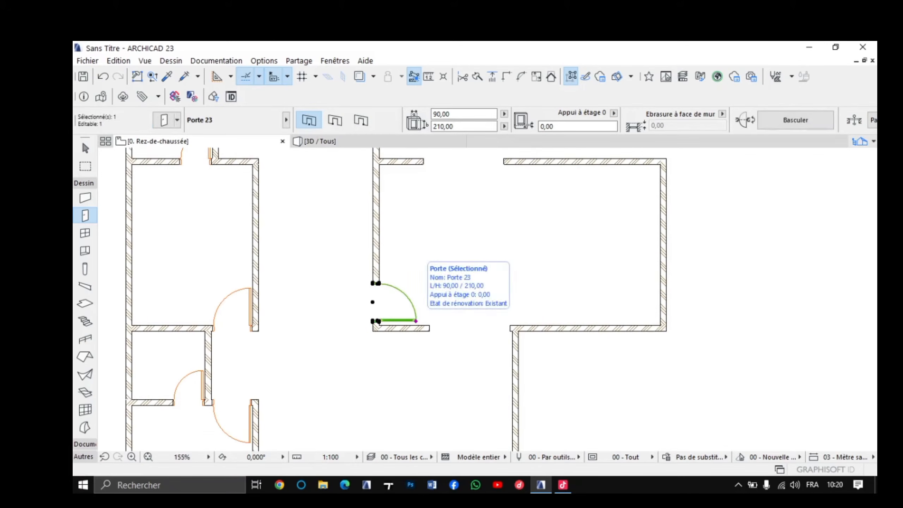
key("Delete")
scroll(388, 281, "up", 2)
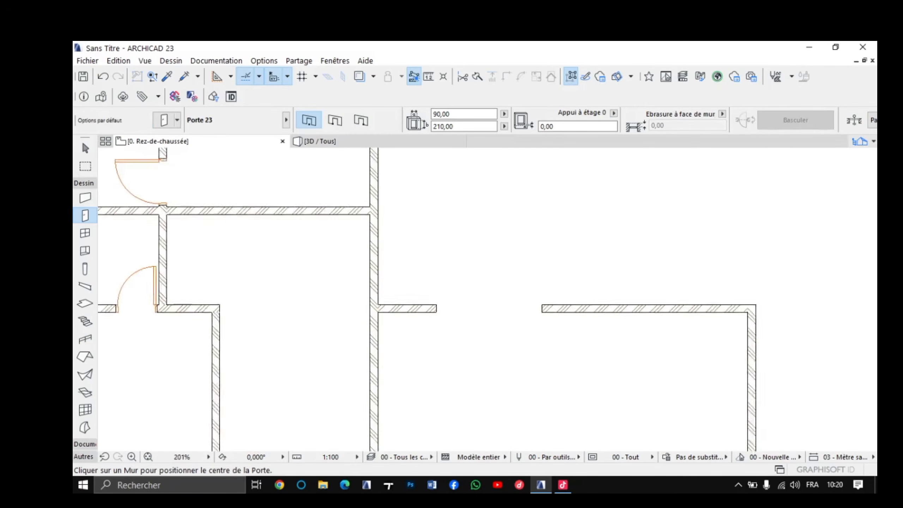
scroll(381, 284, "up", 2)
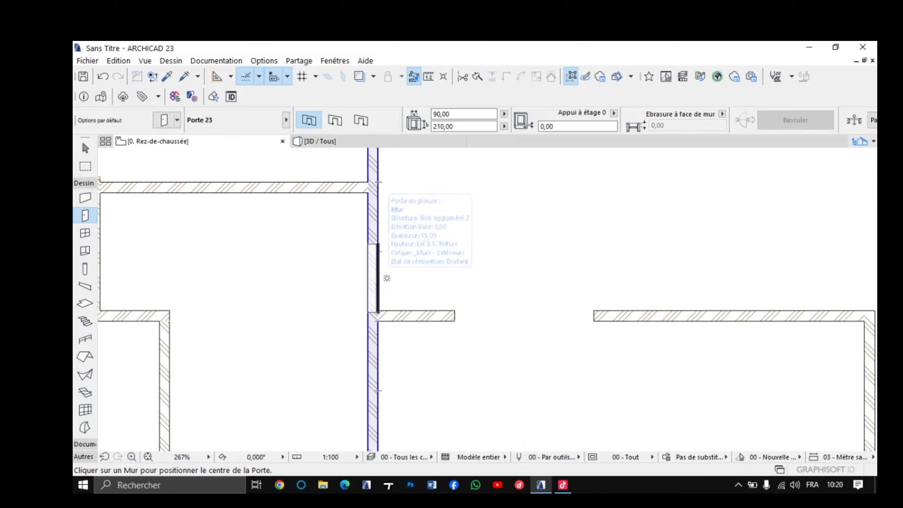
left_click(387, 277)
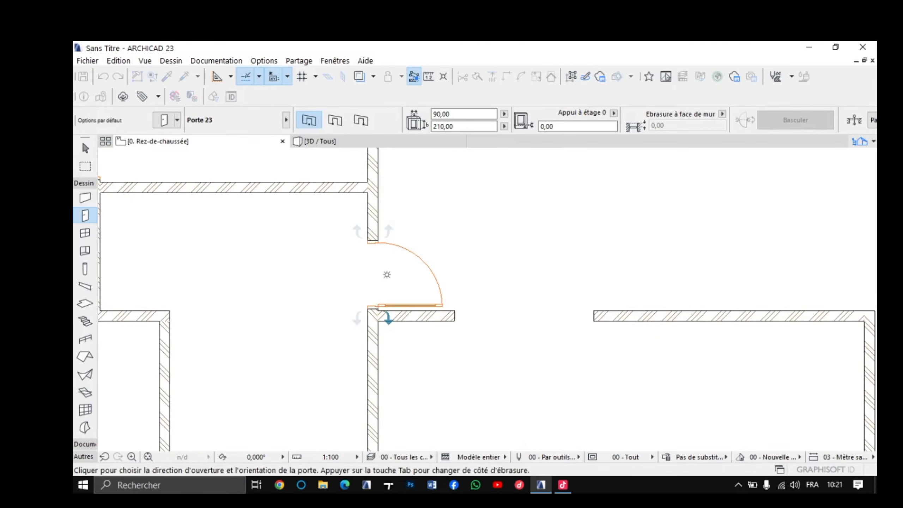
left_click(387, 275)
Step: Draw chained exterior walls from the east room's north wall, just east of its opening, 400 cm north and west to the existing wall
scroll(459, 268, "down", 10)
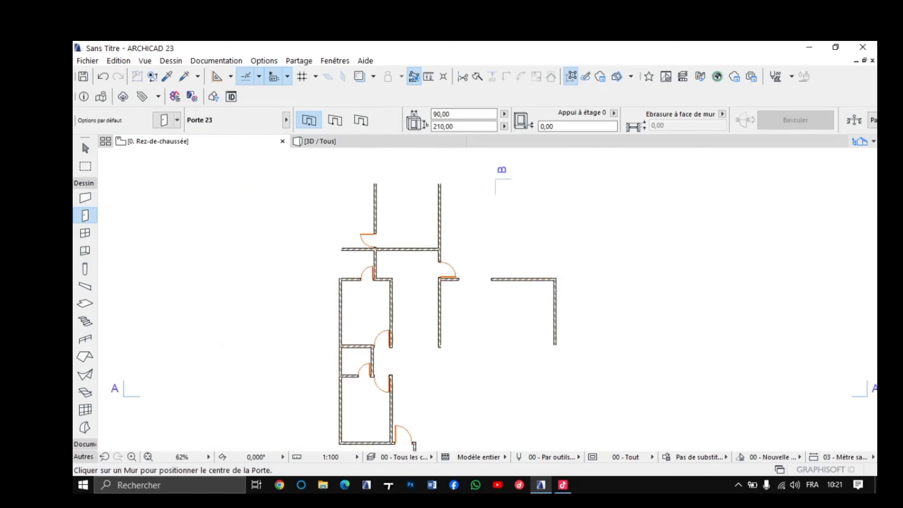
scroll(473, 269, "up", 4)
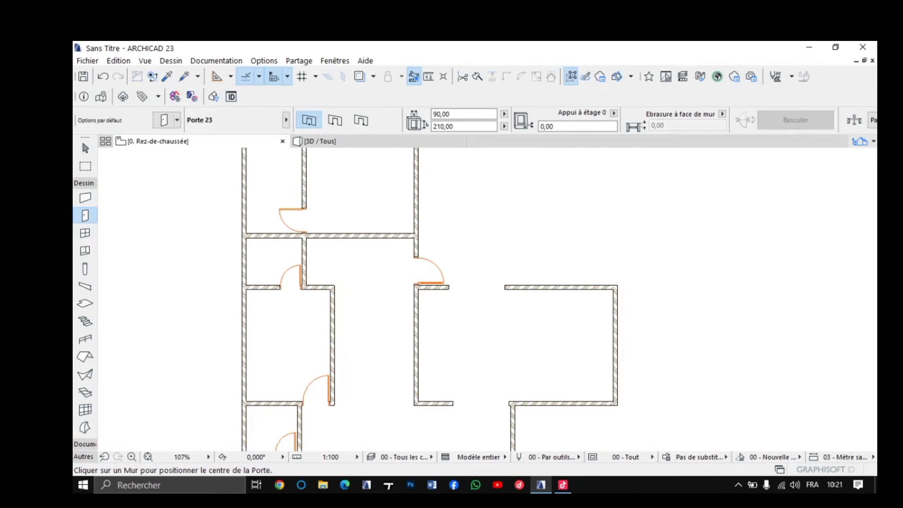
middle_click_drag(474, 269, 435, 330)
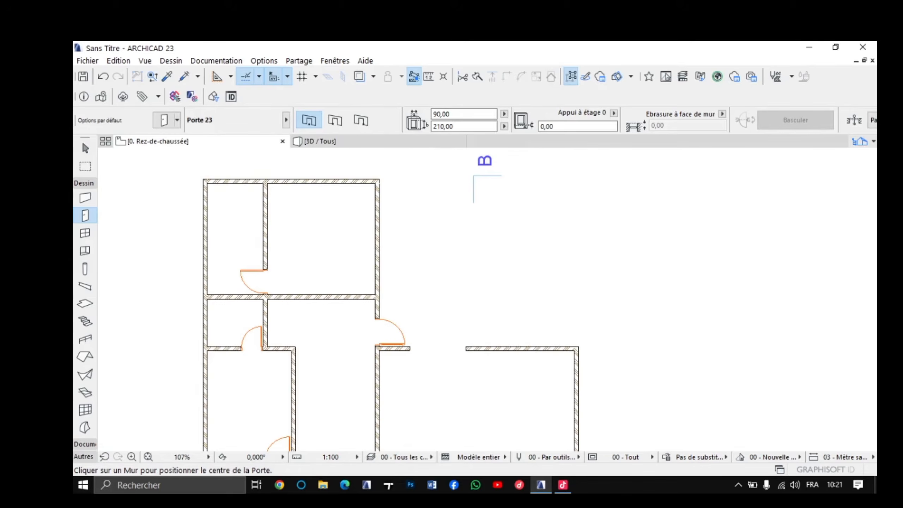
scroll(556, 297, "down", 2)
scroll(500, 222, "down", 4)
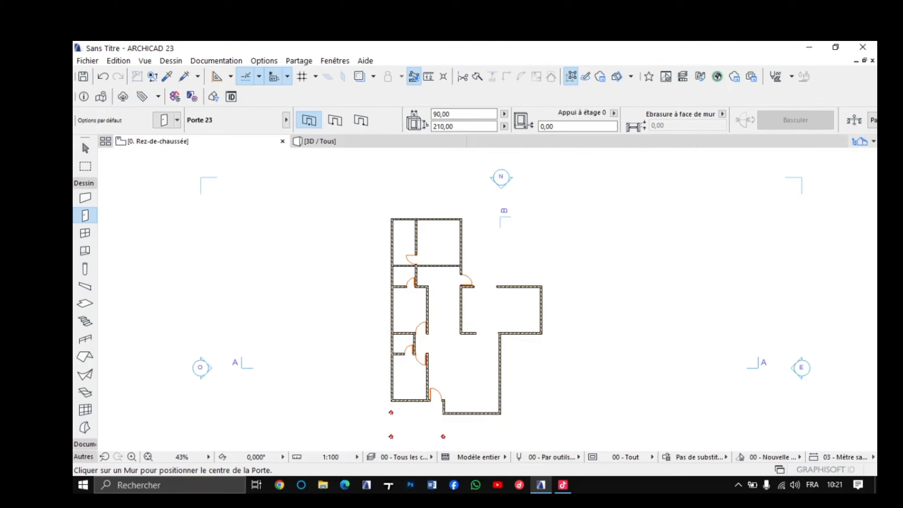
scroll(505, 286, "up", 5)
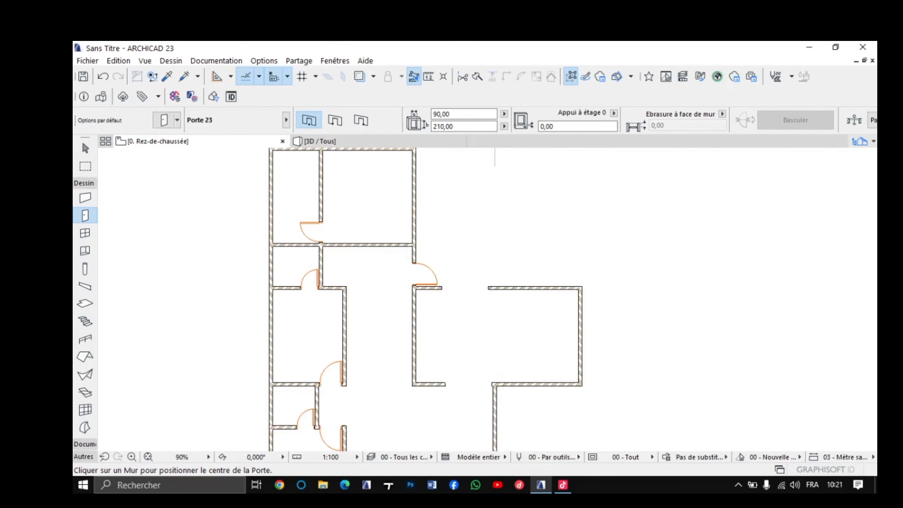
left_click(86, 198)
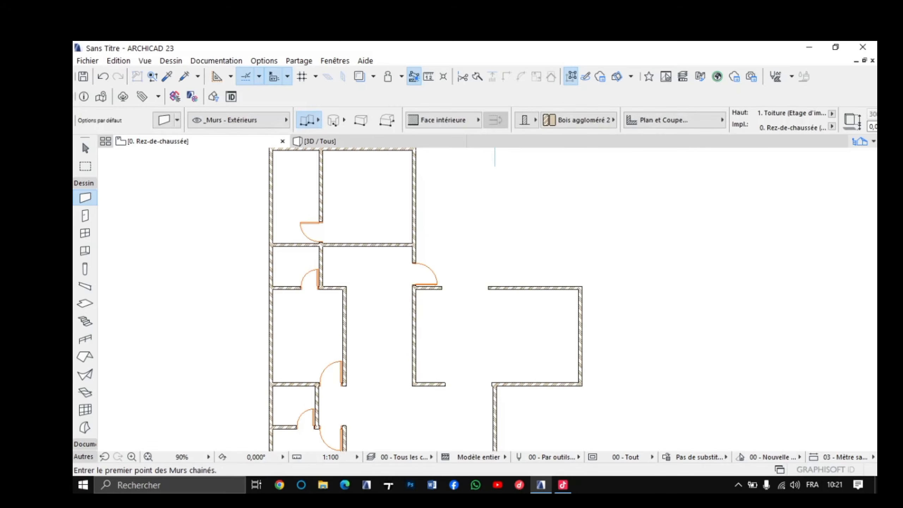
scroll(515, 294, "up", 2)
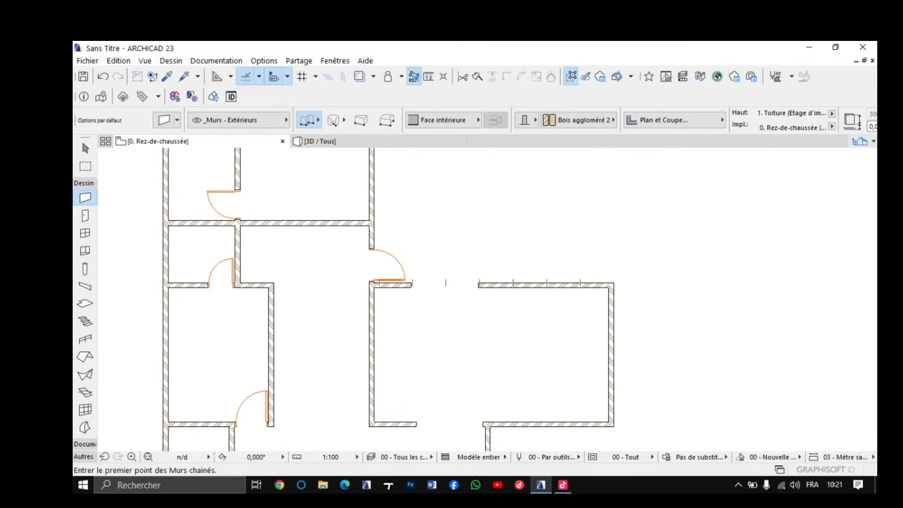
left_click(497, 283)
middle_click_drag(493, 202, 495, 246)
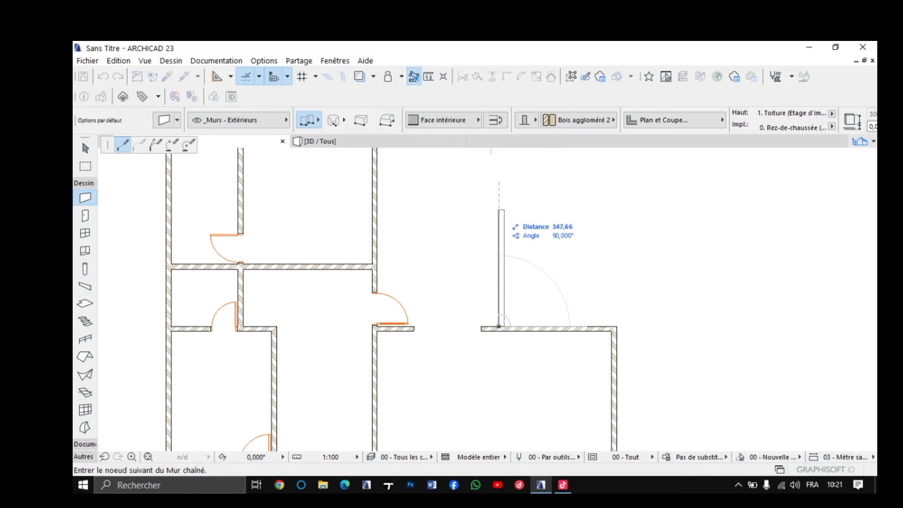
type("400")
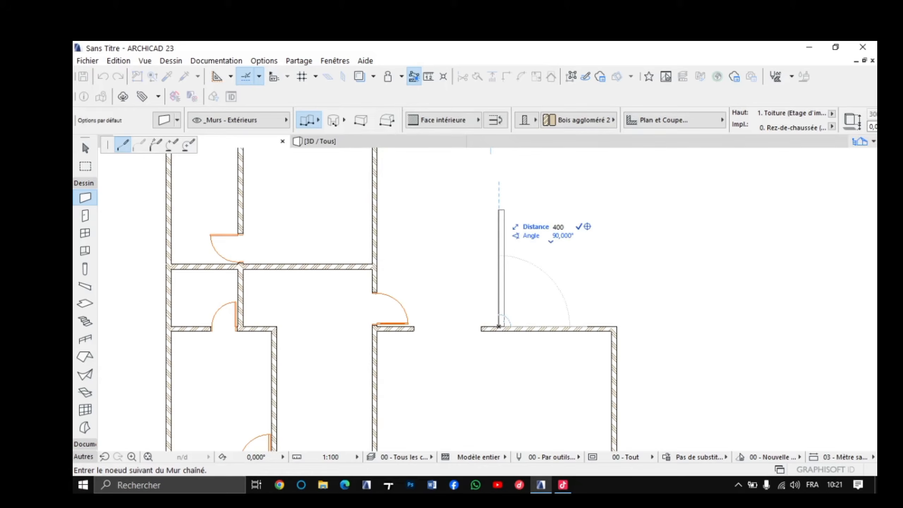
key("Return")
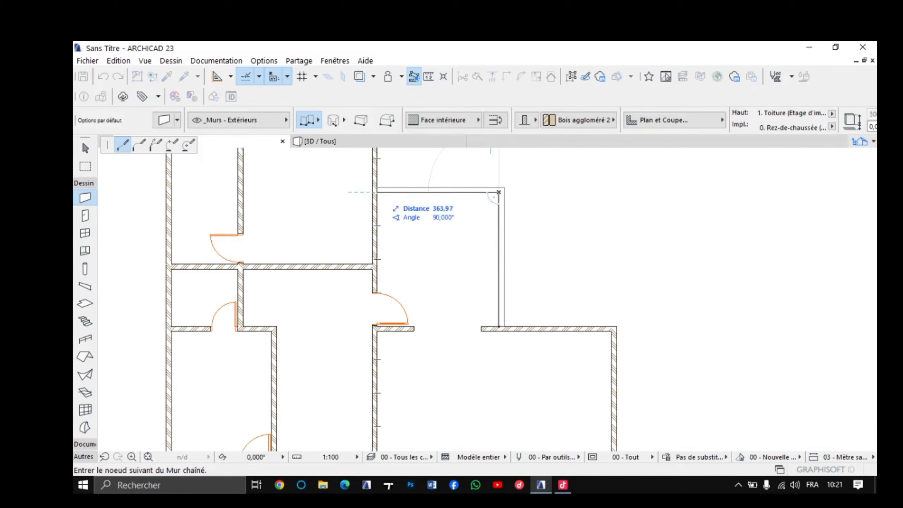
double_click(375, 193)
scroll(450, 229, "down", 3)
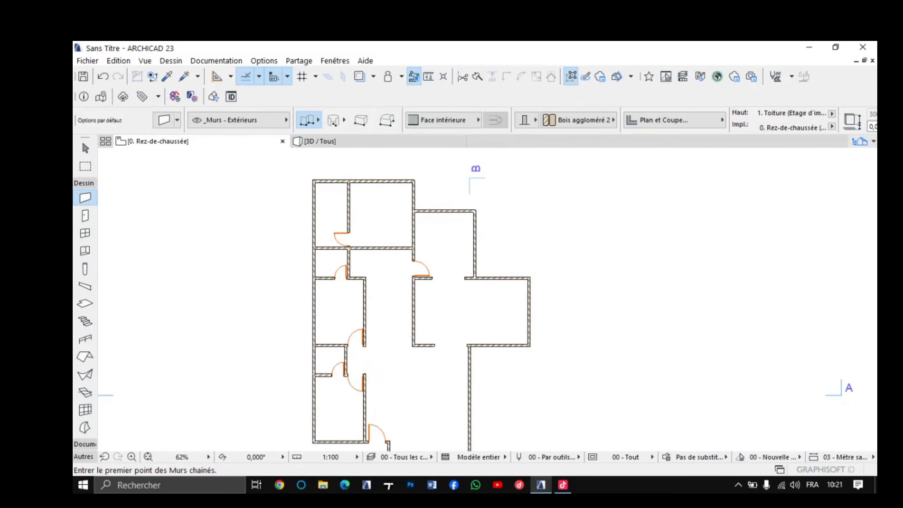
scroll(445, 226, "up", 1)
scroll(446, 240, "up", 3)
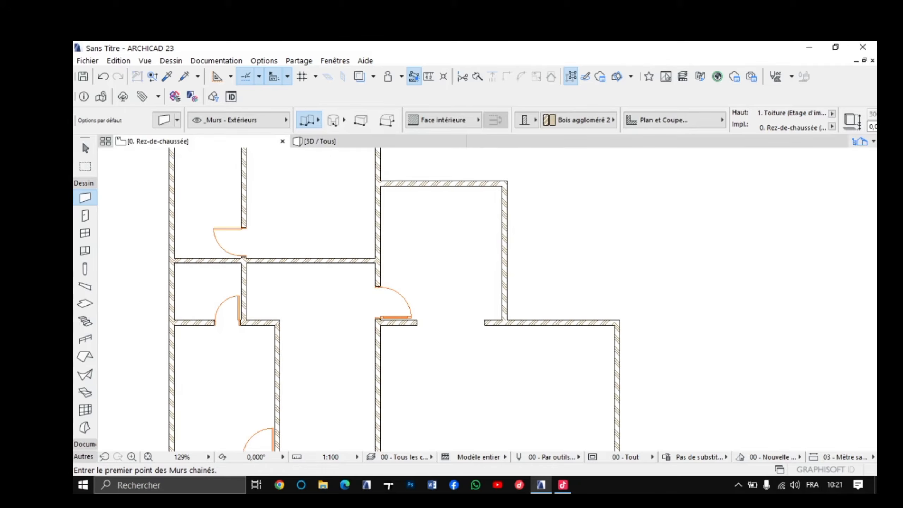
scroll(511, 180, "up", 4)
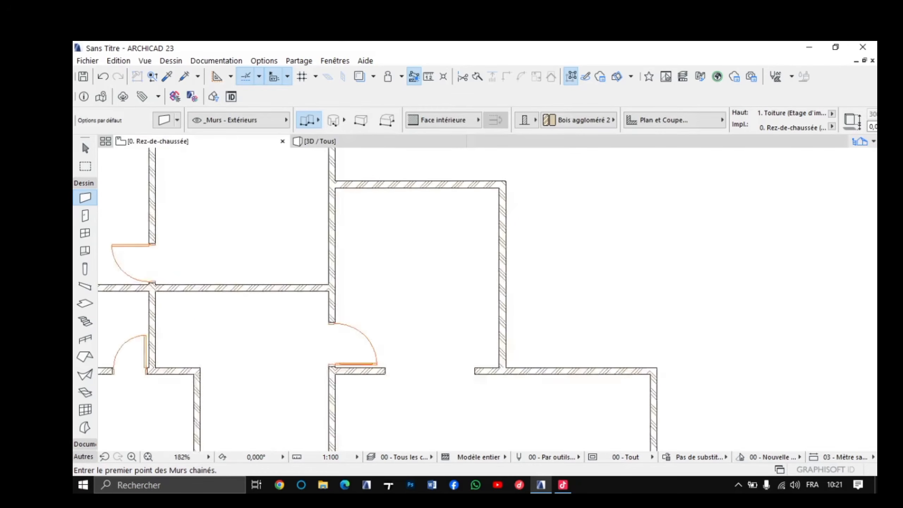
left_click(505, 181)
left_click(547, 188)
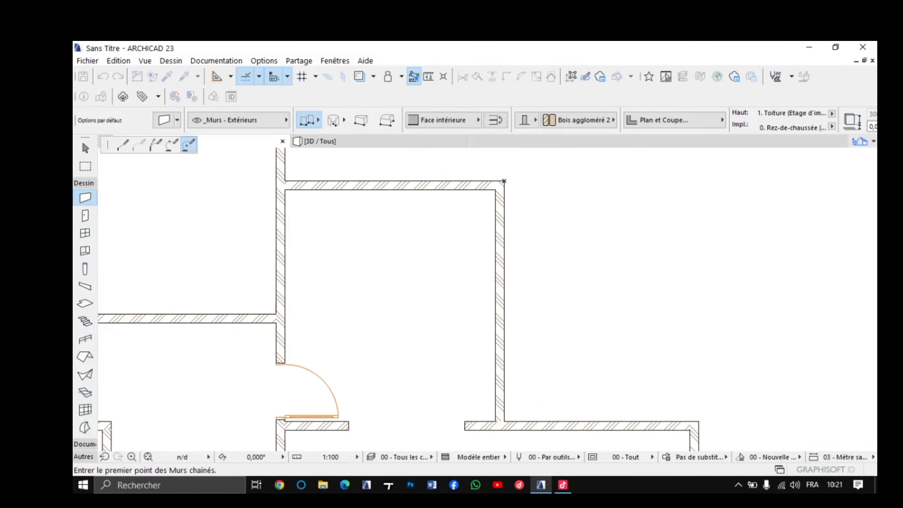
key("Escape")
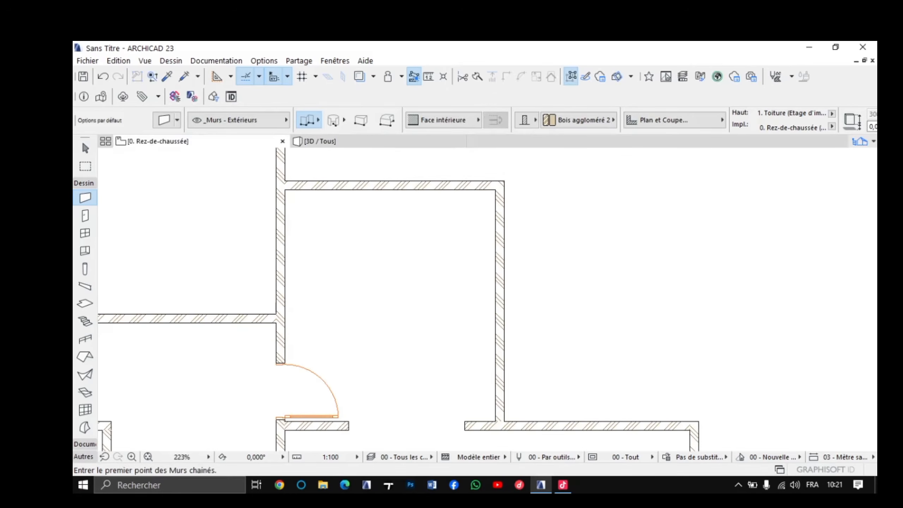
Step: Extend the new room's north side with a 150 cm exterior wall running east from its northeast outer corner
scroll(505, 181, "up", 4)
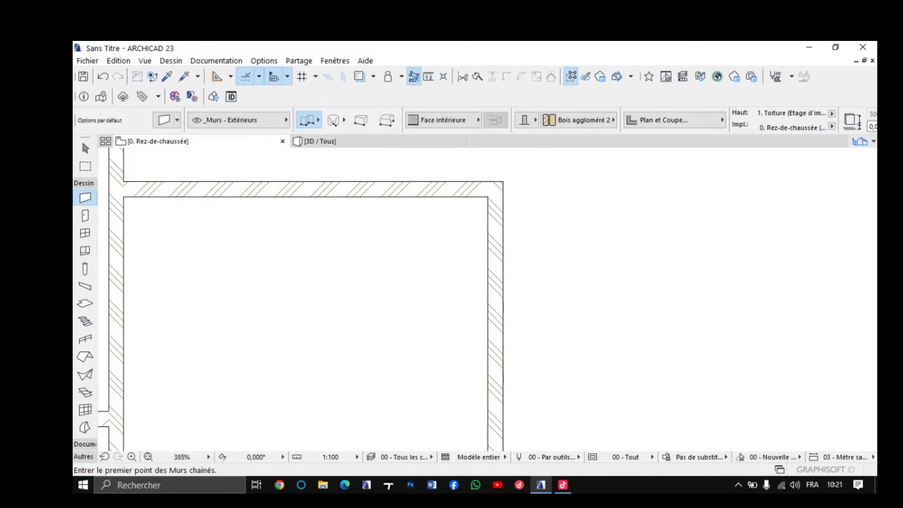
left_click(503, 181)
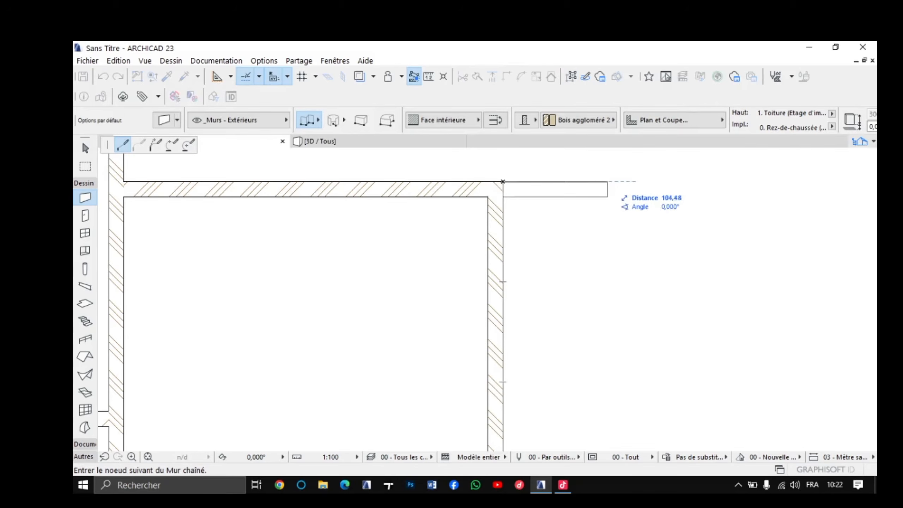
scroll(605, 180, "down", 3)
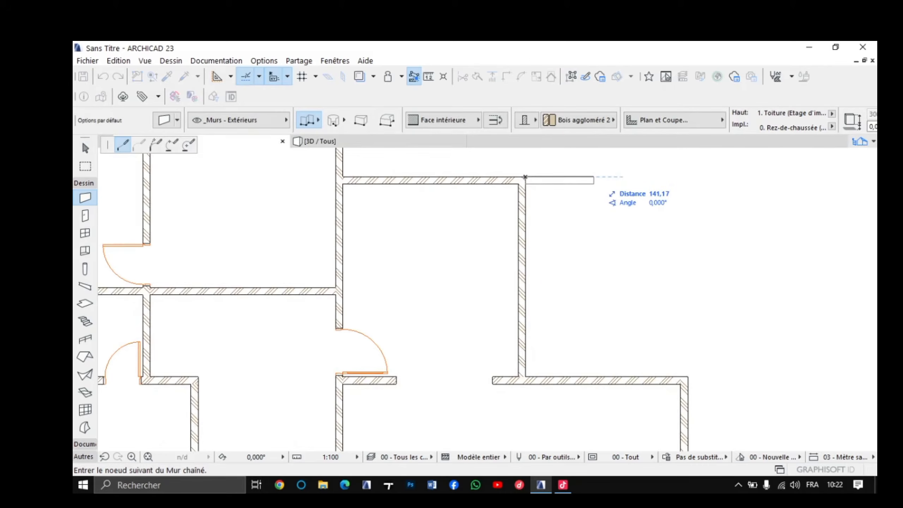
type("150")
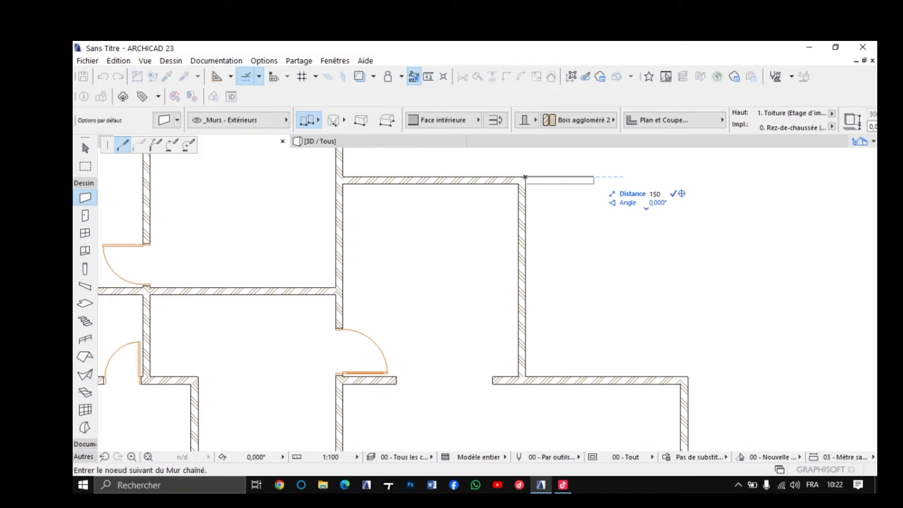
key("Return")
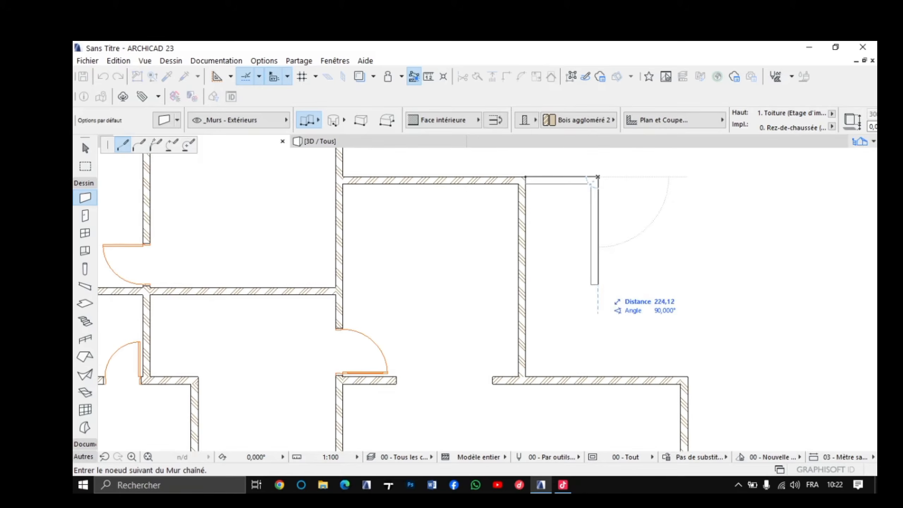
right_click(601, 180)
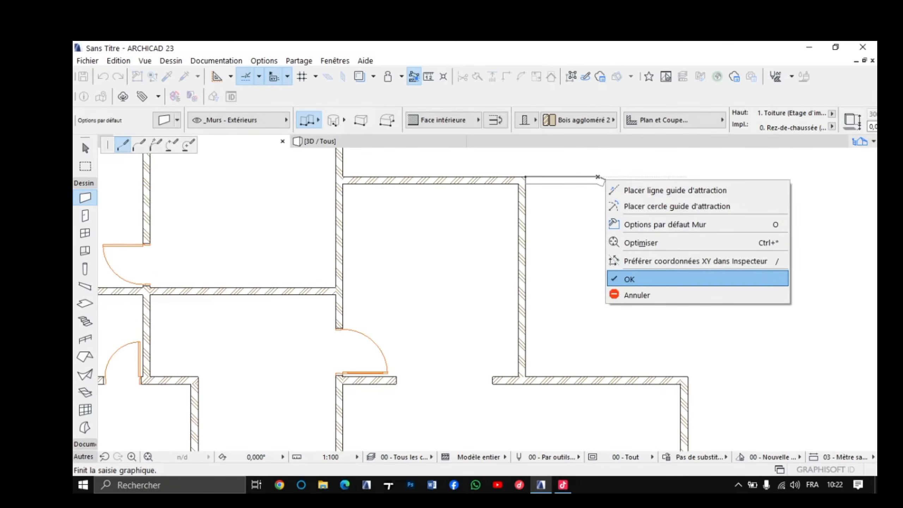
left_click(633, 278)
Step: Draw a 400 cm exterior wall south from the end of the 150 cm wall to the east room's north wall
scroll(612, 164, "up", 2)
scroll(612, 164, "up", 1)
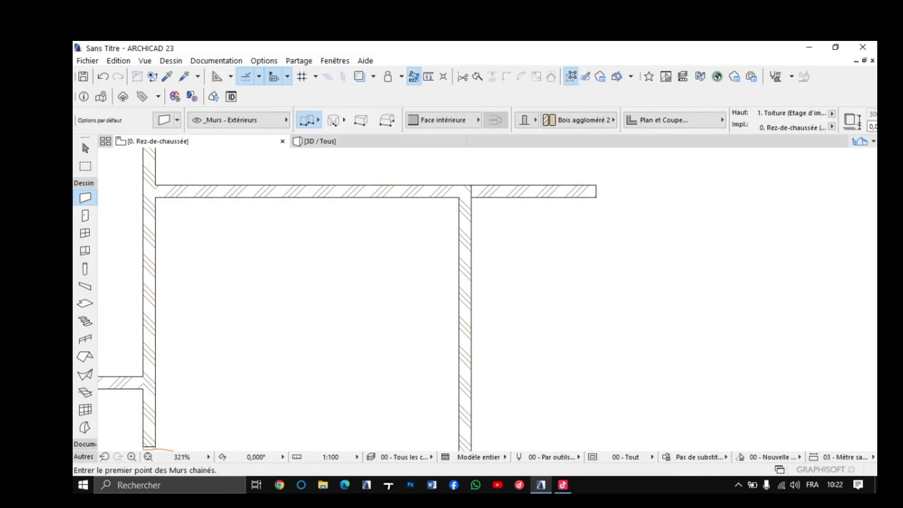
left_click(596, 197)
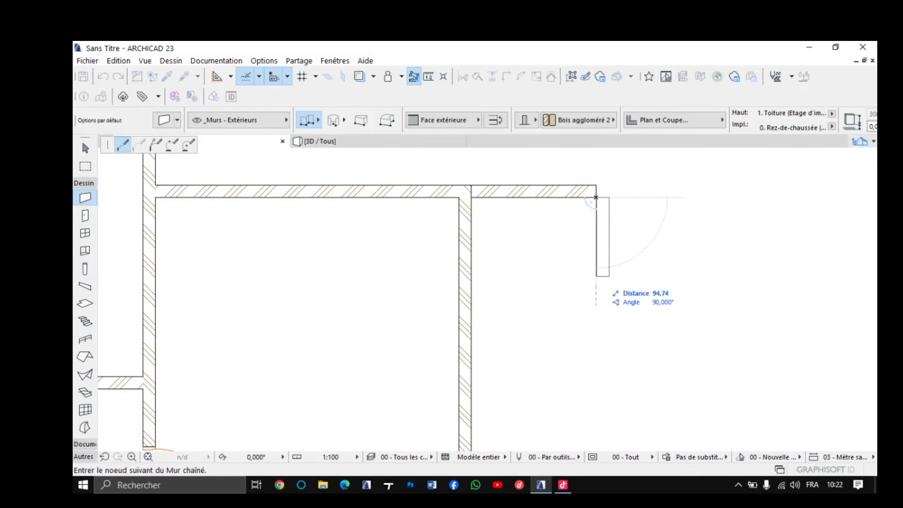
scroll(597, 317, "down", 2)
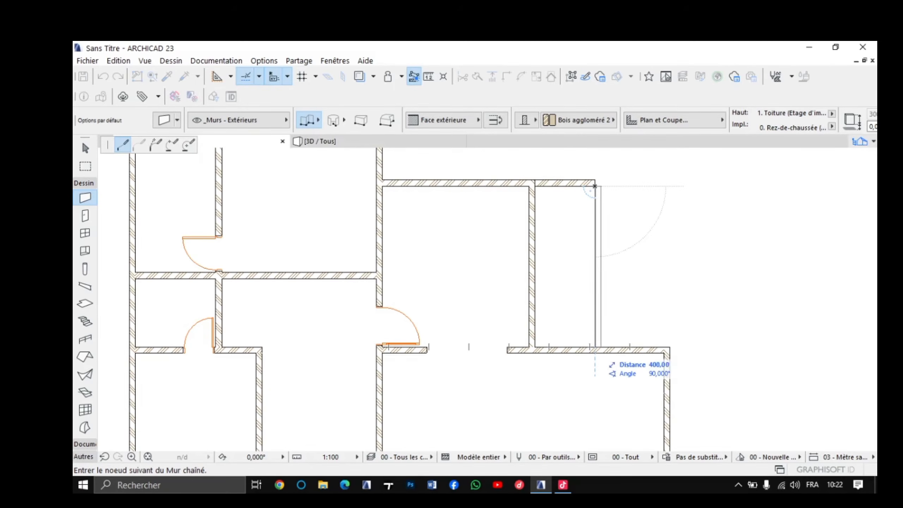
double_click(595, 346)
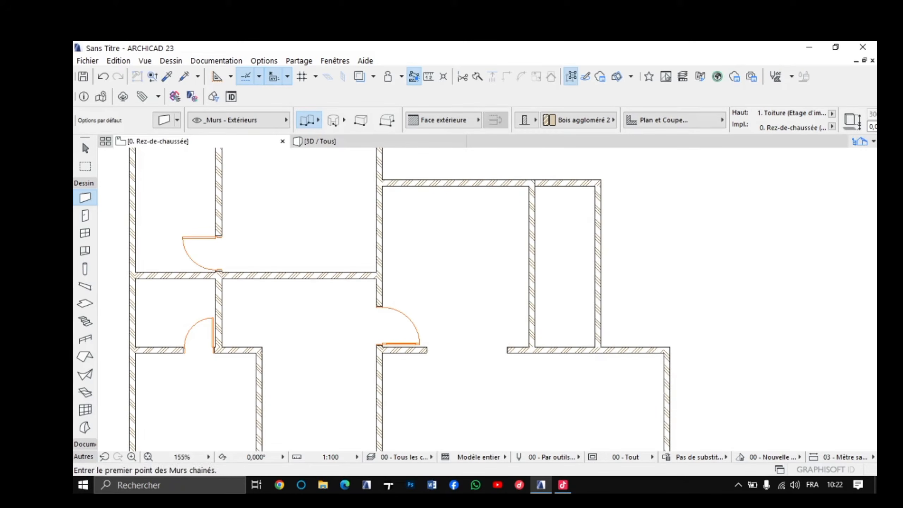
Step: Copy the northwest room's door settings, set the width to 90, and place the door at the narrow new room's southwest corner, swinging east
scroll(527, 317, "up", 2)
scroll(446, 315, "down", 3)
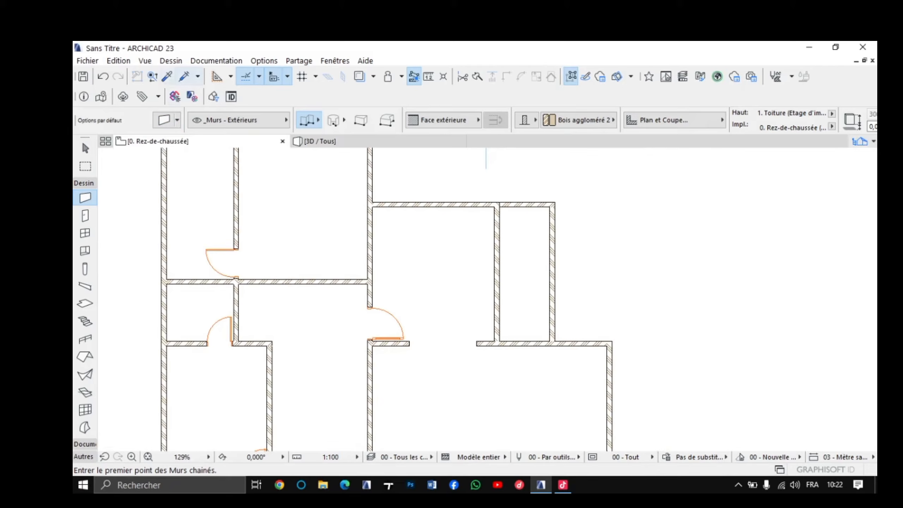
left_click(167, 77)
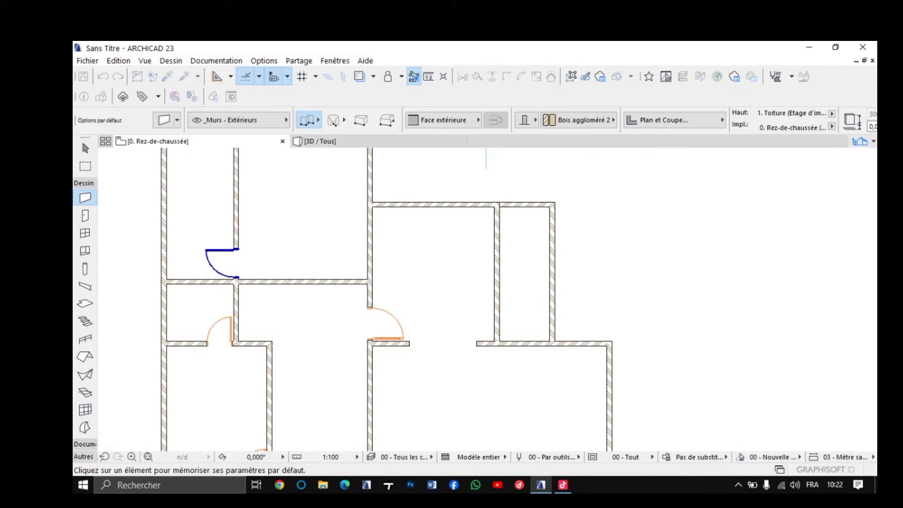
left_click(219, 265)
scroll(465, 304, "up", 2)
scroll(512, 394, "up", 2)
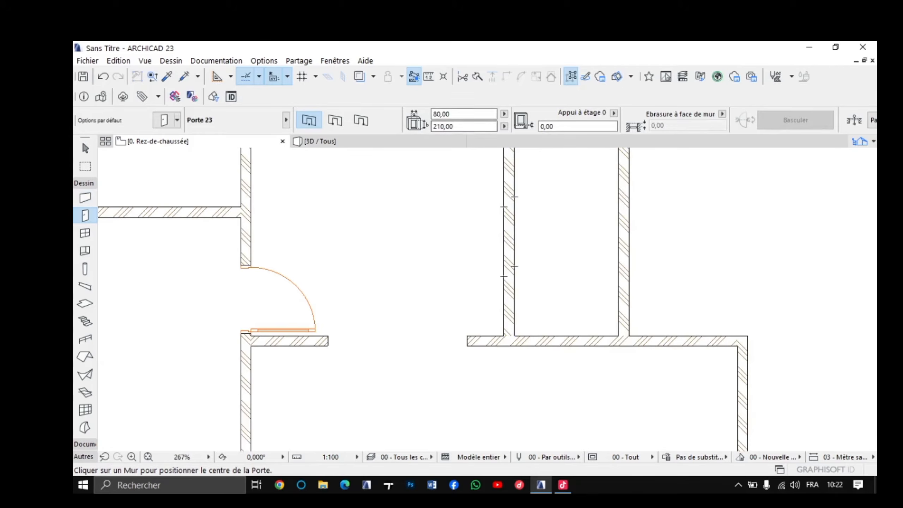
left_click_drag(457, 115, 432, 114)
type("90")
key("Return")
left_click(509, 302)
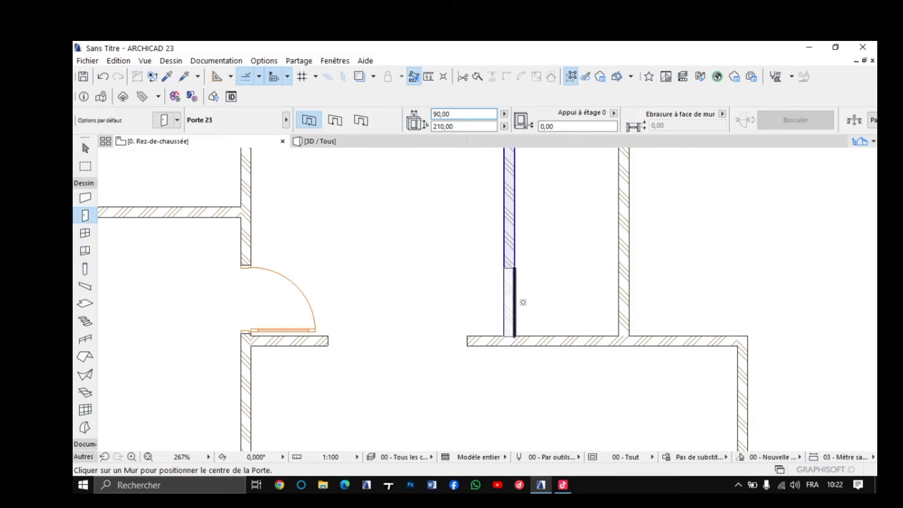
left_click(523, 299)
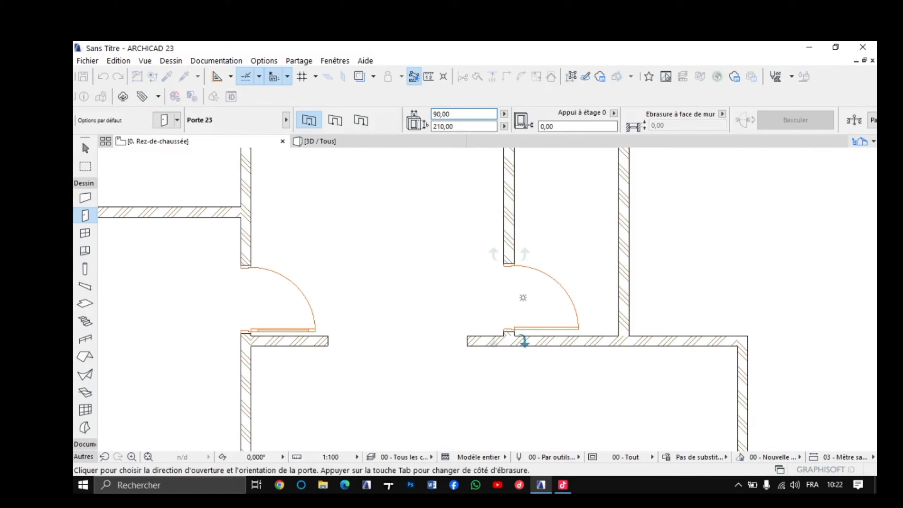
left_click(524, 341)
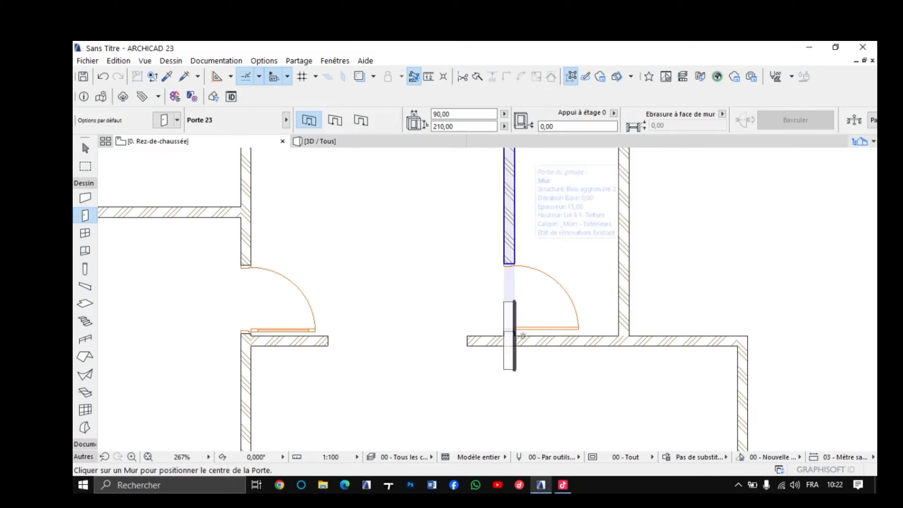
scroll(488, 299, "down", 5)
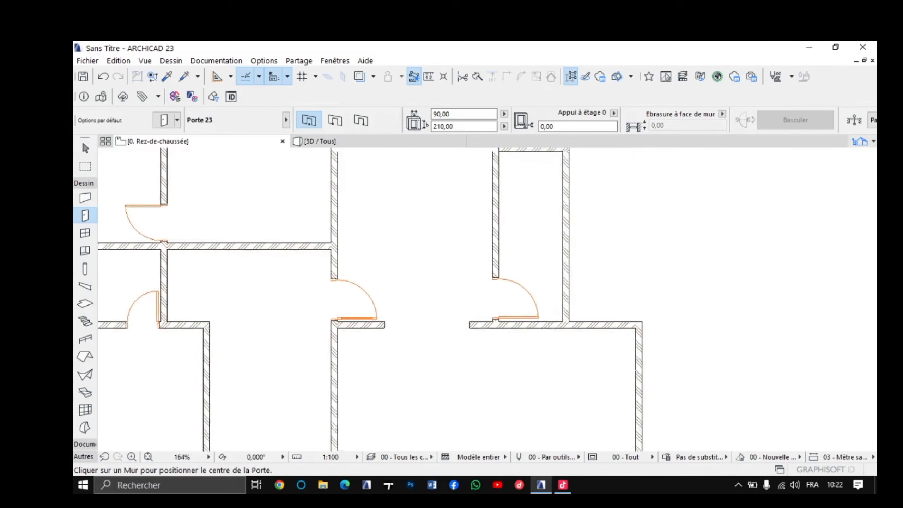
scroll(431, 248, "up", 4)
scroll(415, 289, "down", 4)
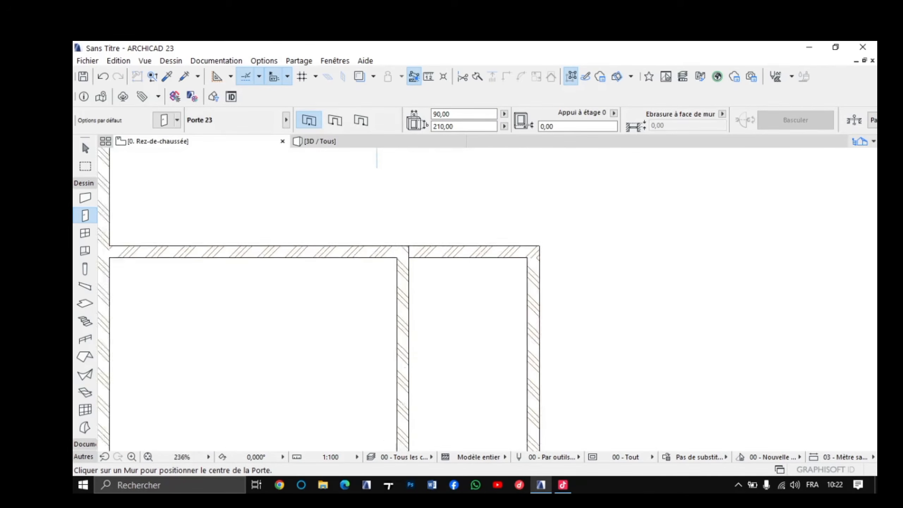
middle_click_drag(377, 384, 414, 297)
scroll(413, 297, "up", 3)
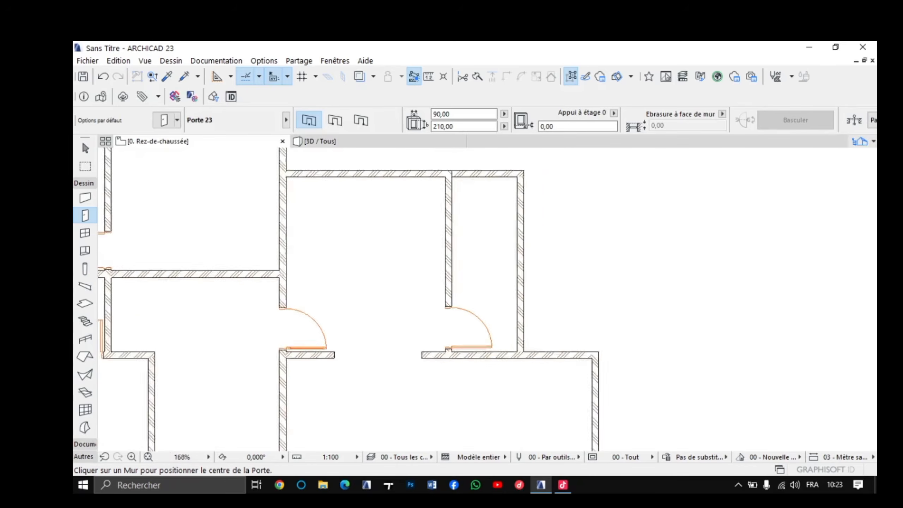
scroll(413, 297, "down", 3)
middle_click_drag(400, 355, 431, 290)
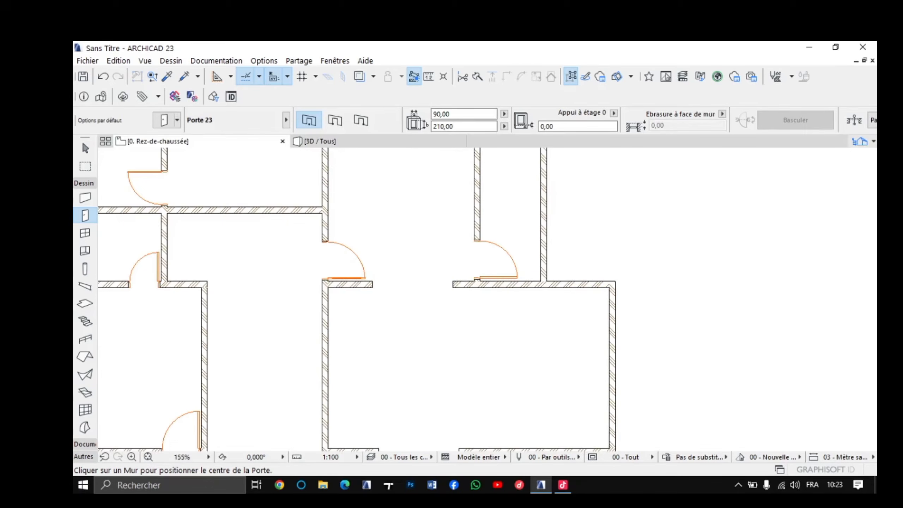
Step: Mute the microphone in TikTok LIVE Studio and return to the ARCHICAD floor plan
left_click(562, 485)
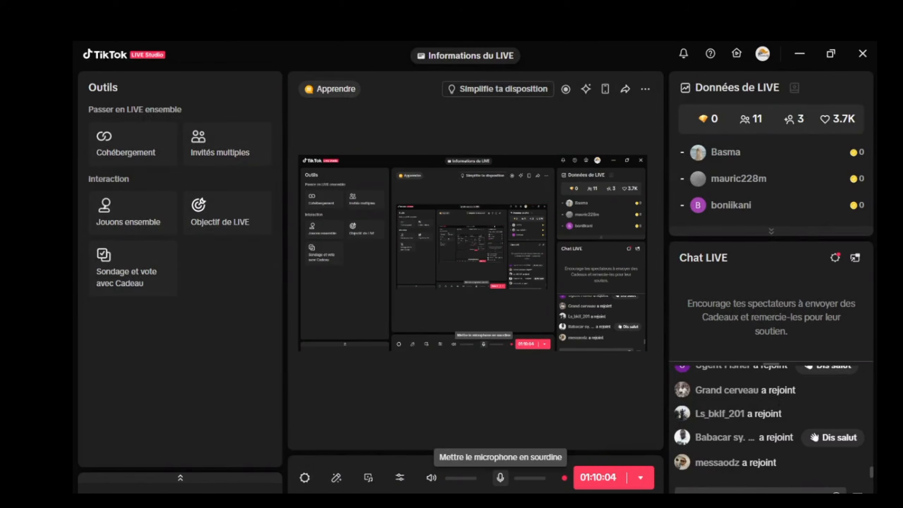
left_click(500, 478)
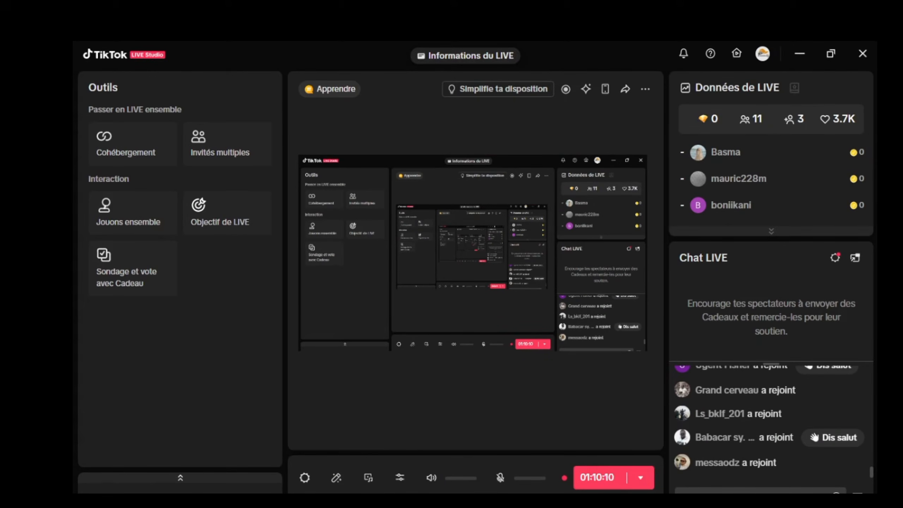
left_click(800, 54)
scroll(486, 385, "down", 2)
scroll(488, 441, "up", 2)
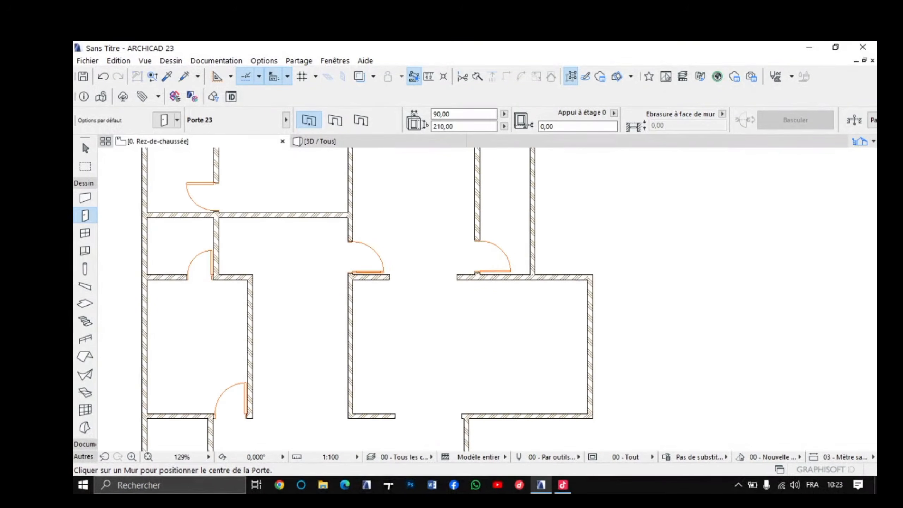
scroll(478, 316, "down", 2)
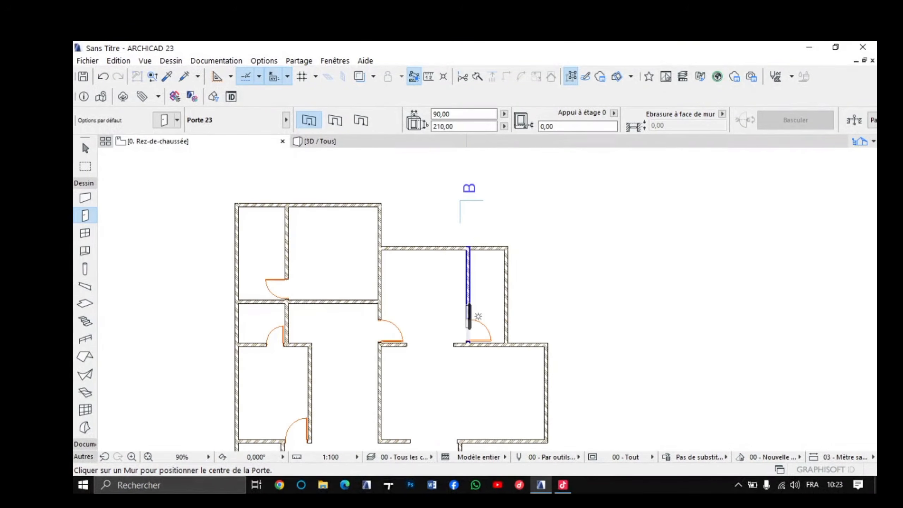
left_click(479, 316)
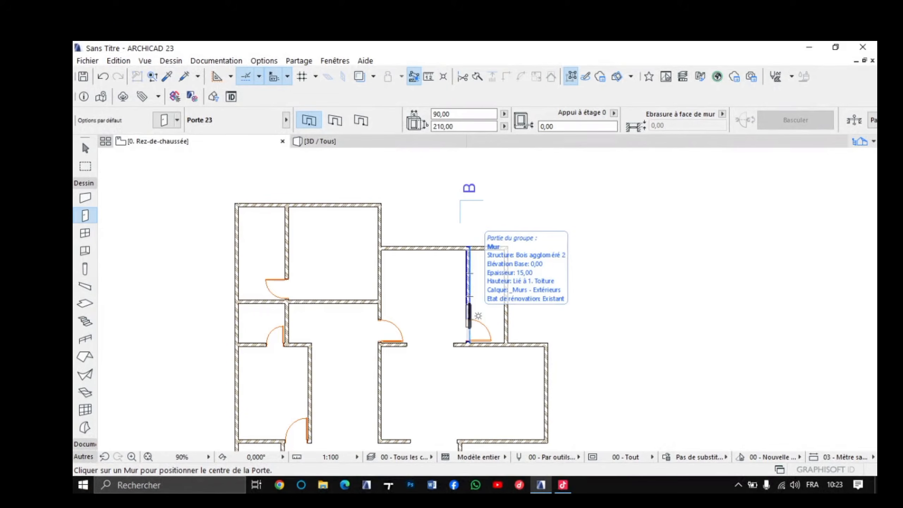
middle_click_drag(466, 344, 480, 315)
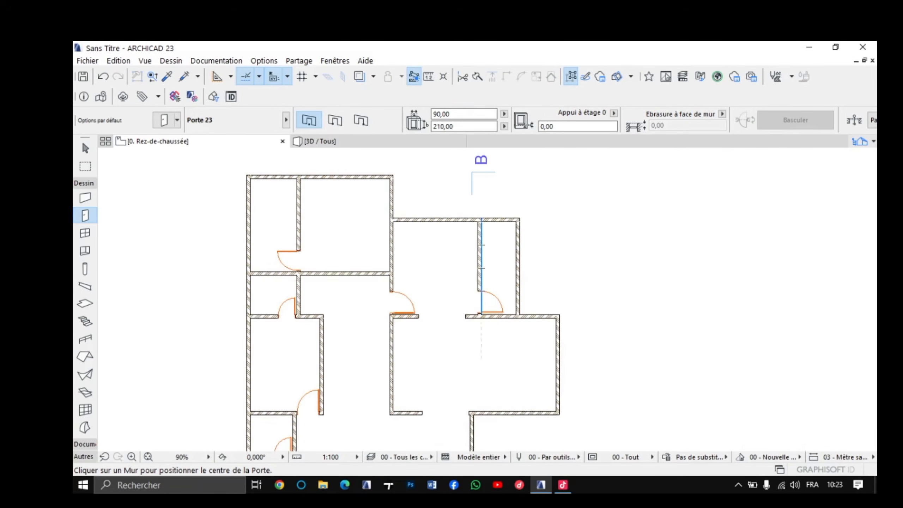
scroll(478, 317, "up", 2)
scroll(468, 160, "down", 2)
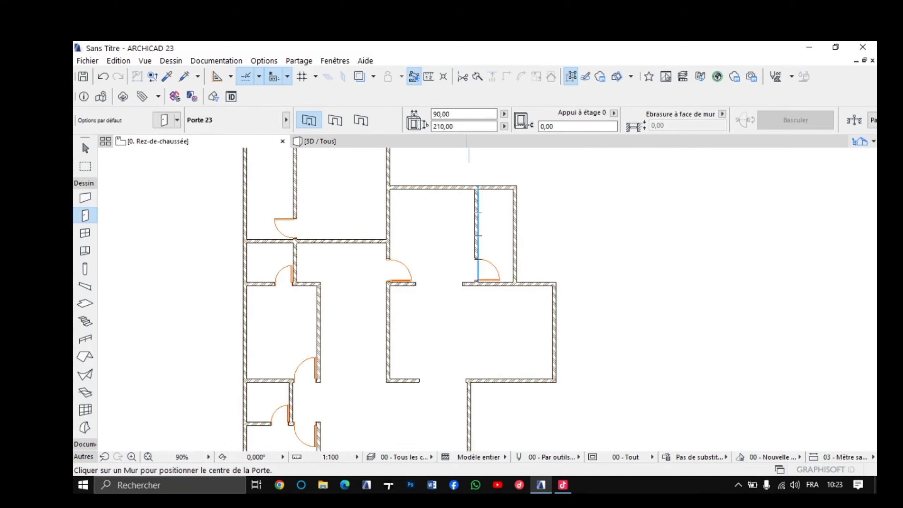
scroll(479, 361, "up", 1)
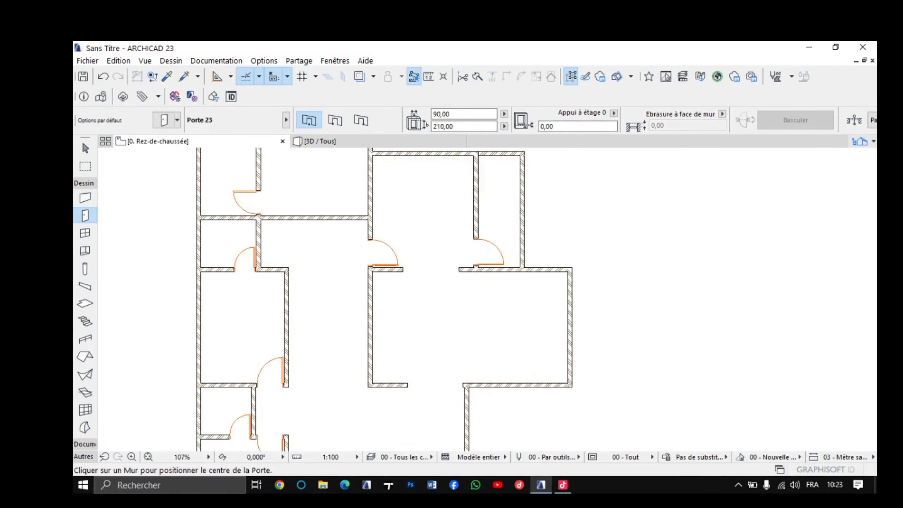
scroll(481, 358, "up", 3)
scroll(481, 347, "down", 4)
middle_click_drag(488, 375, 475, 352)
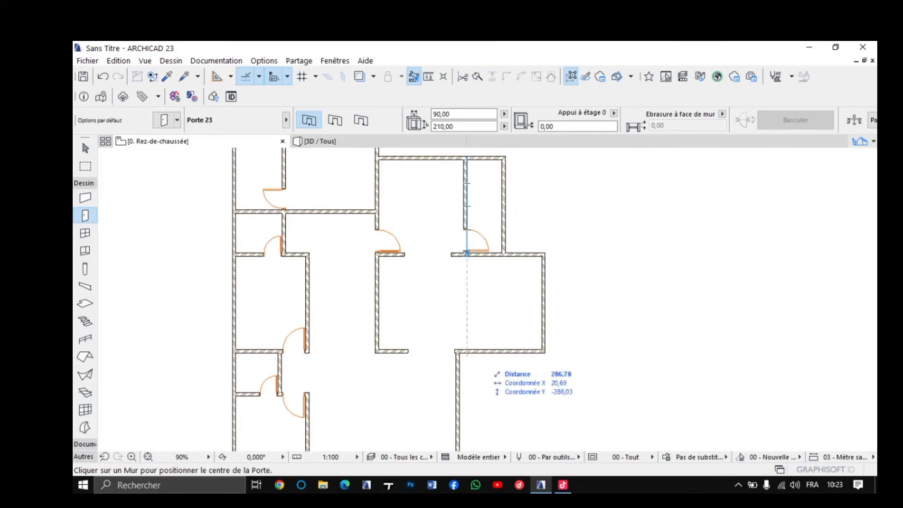
scroll(477, 316, "up", 2)
middle_click_drag(477, 316, 476, 318)
scroll(449, 322, "down", 2)
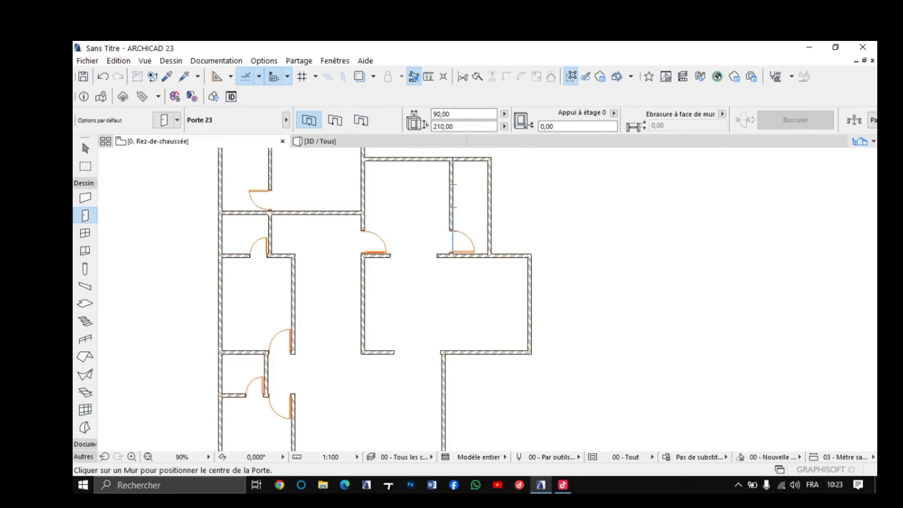
scroll(449, 322, "up", 4)
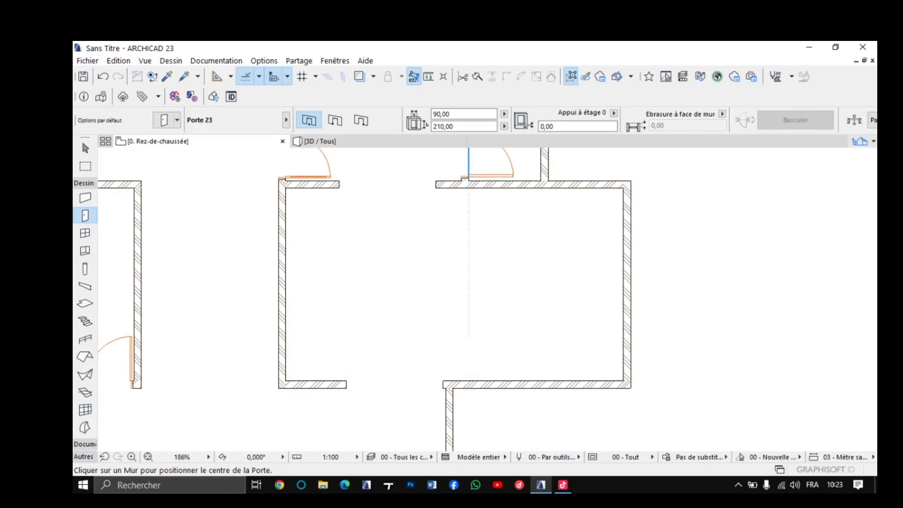
scroll(471, 329, "down", 1)
middle_click_drag(471, 336, 491, 325)
scroll(525, 292, "up", 3)
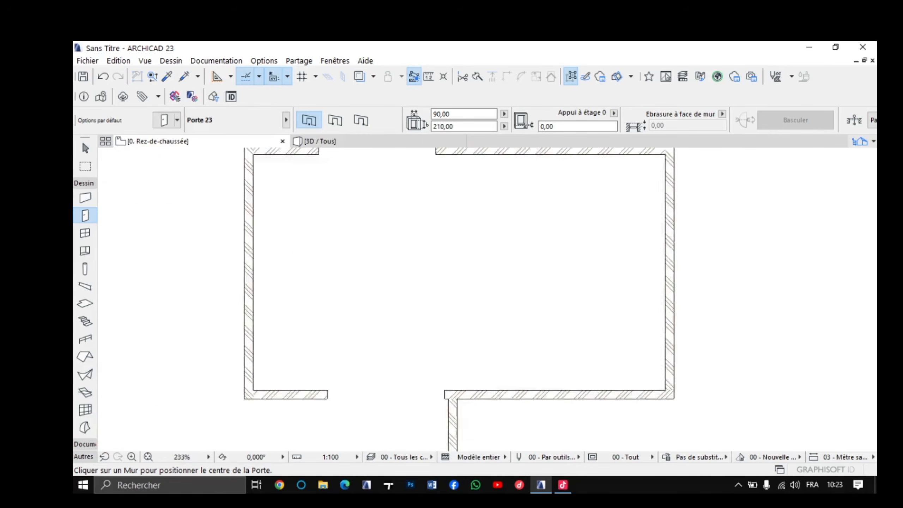
scroll(525, 292, "down", 4)
scroll(516, 249, "up", 2)
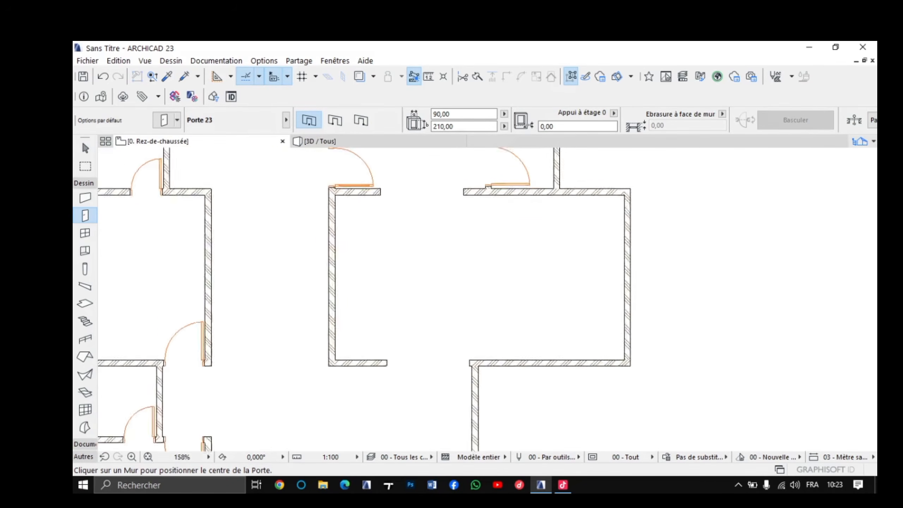
scroll(515, 250, "down", 3)
scroll(519, 286, "down", 2)
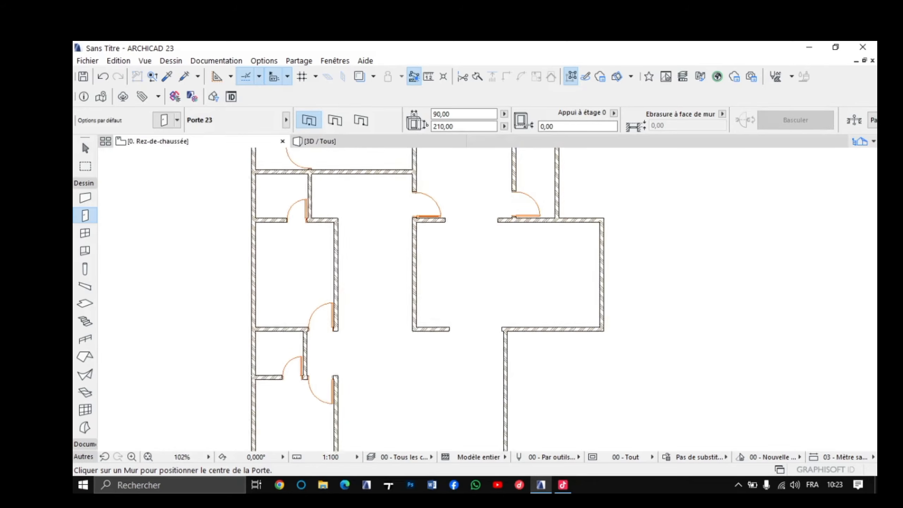
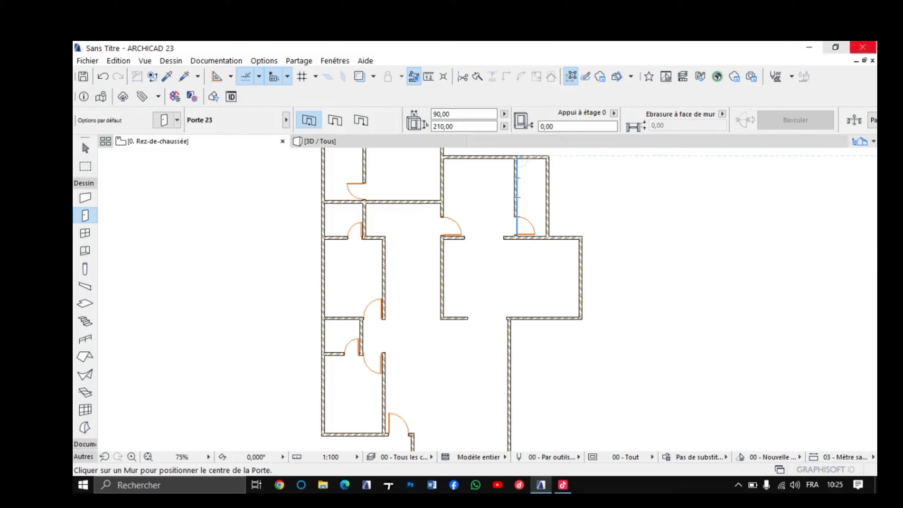
Step: Unmute the microphone in TikTok LIVE Studio and return to the ARCHICAD floor plan
left_click(563, 485)
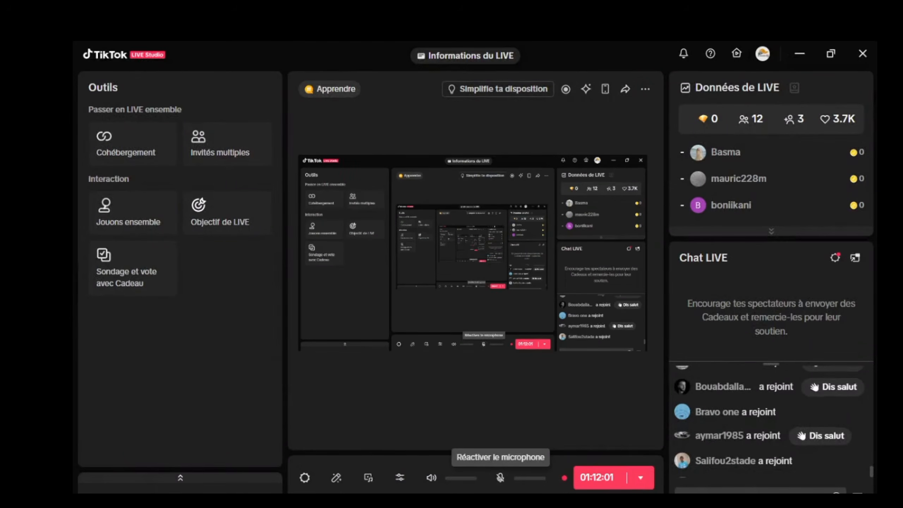
left_click(501, 477)
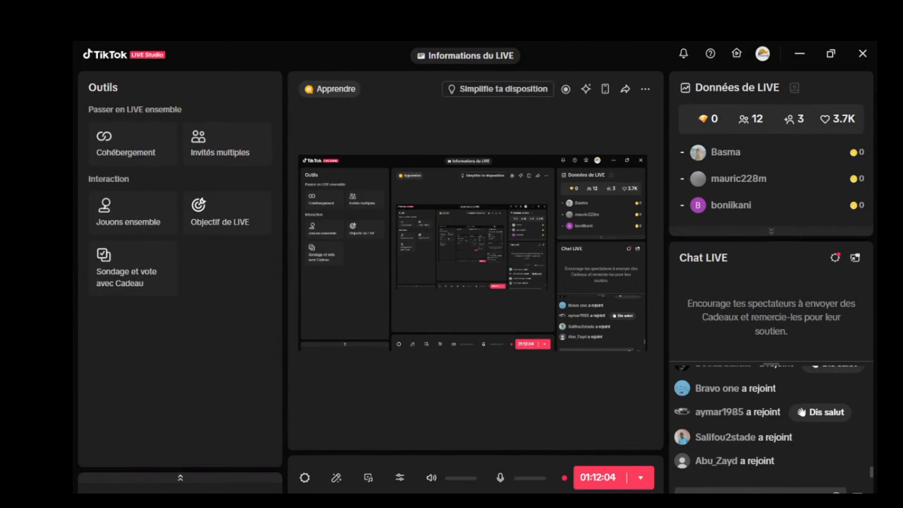
left_click(800, 53)
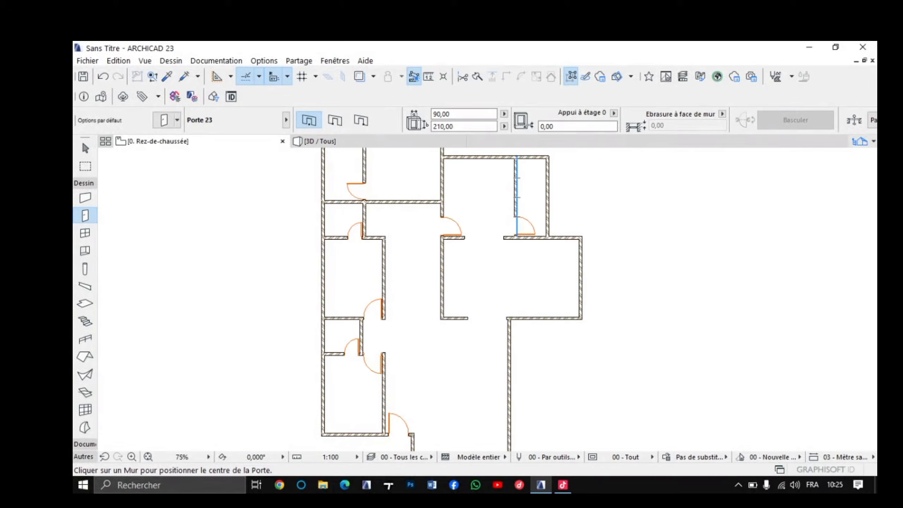
Step: Examine the east room and the two new rooms north of it, including their walls, doors and openings
scroll(394, 246, "up", 2)
scroll(556, 266, "up", 4)
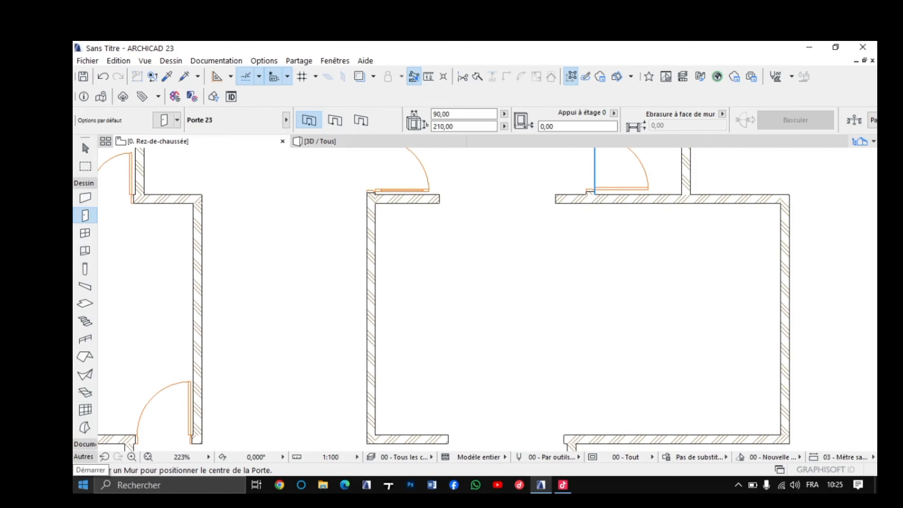
scroll(493, 429, "down", 4)
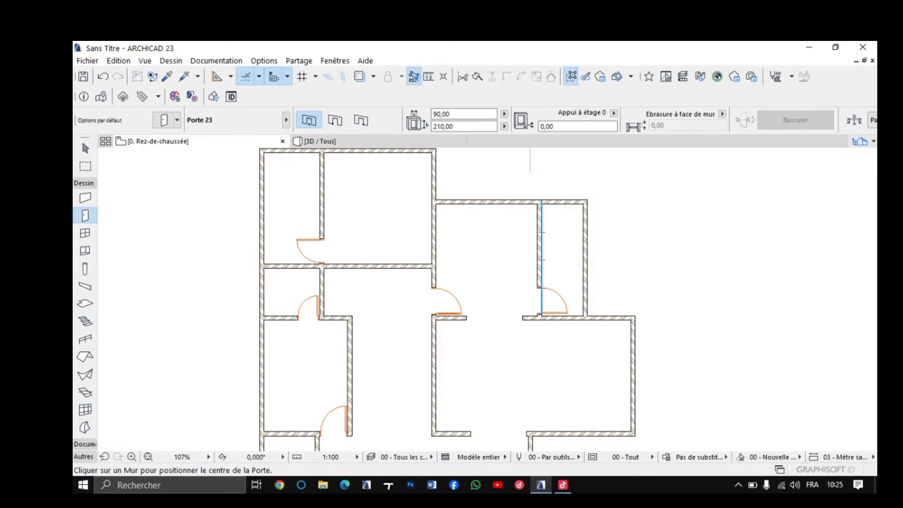
scroll(471, 147, "up", 2)
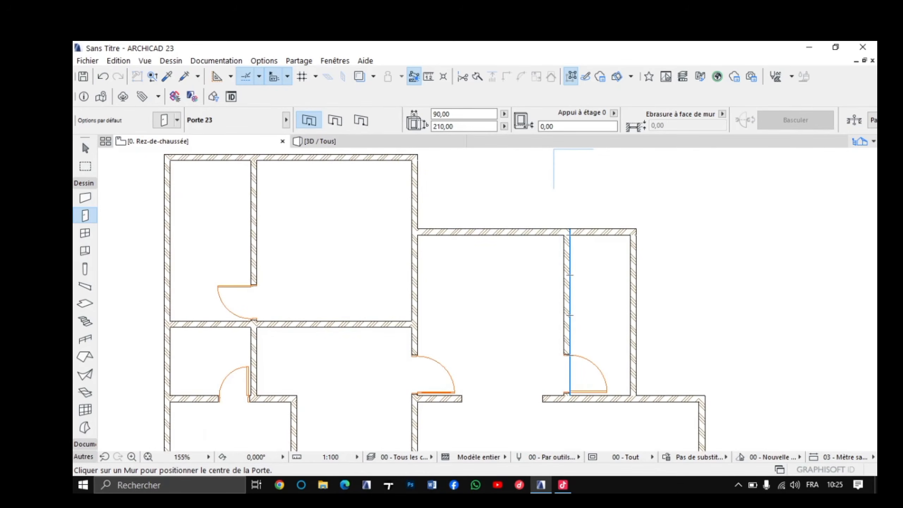
scroll(554, 188, "down", 3)
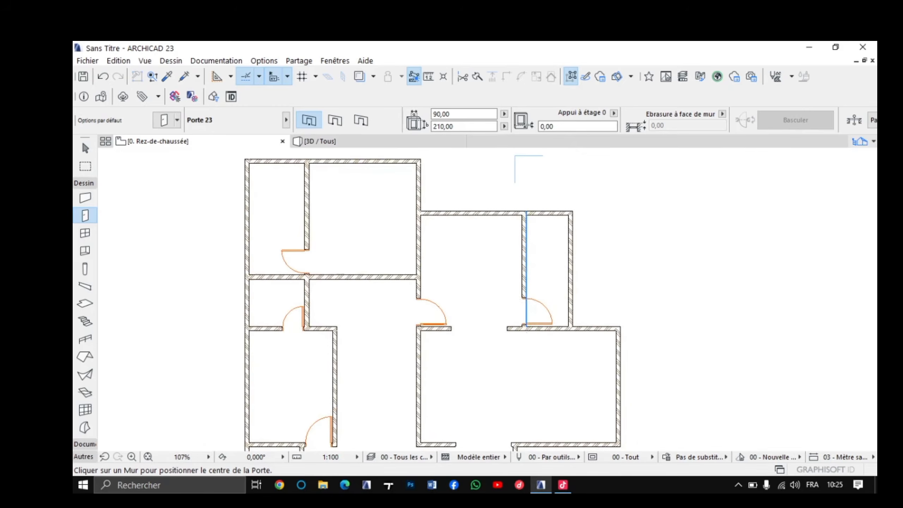
scroll(554, 402, "up", 3)
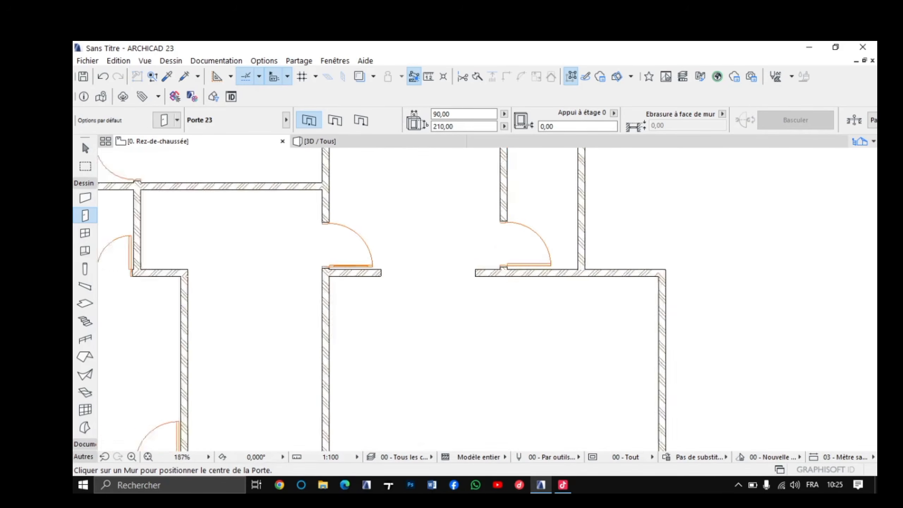
scroll(512, 349, "up", 1)
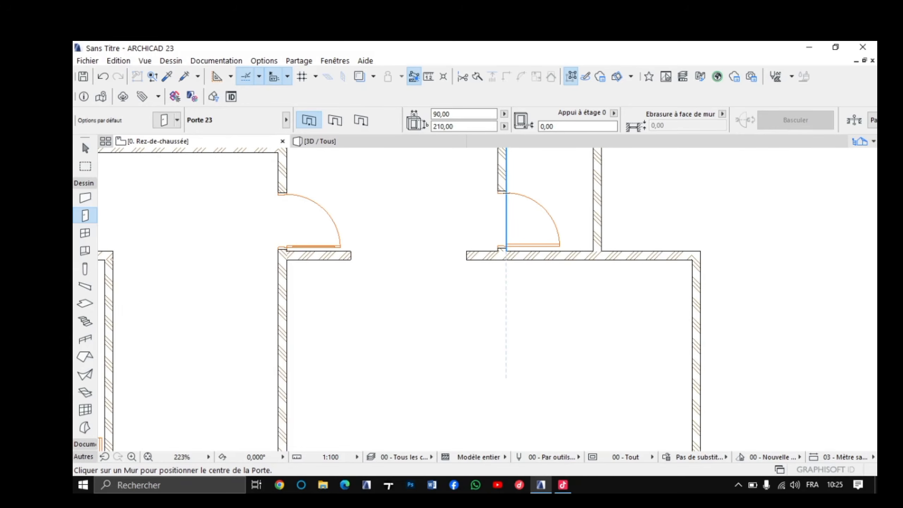
scroll(506, 356, "down", 5)
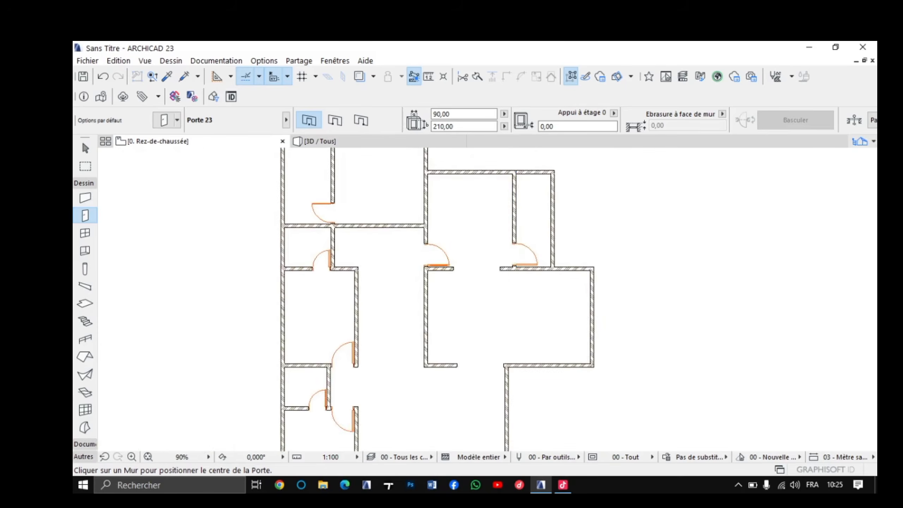
scroll(507, 356, "up", 2)
middle_click_drag(512, 333, 522, 404)
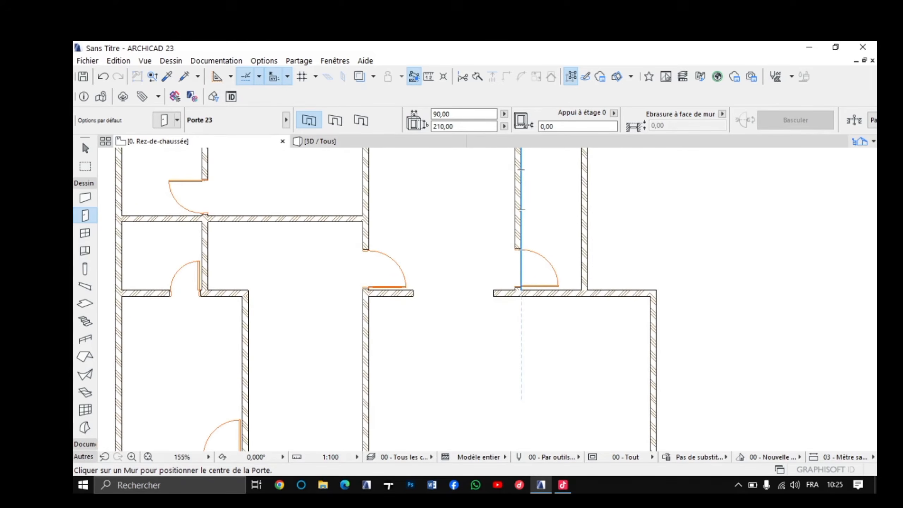
scroll(534, 192, "up", 10)
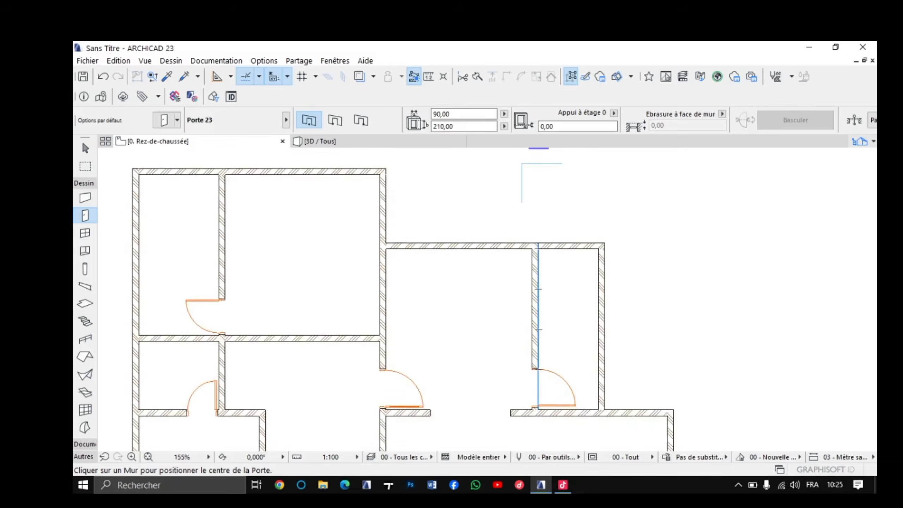
scroll(525, 191, "up", 2)
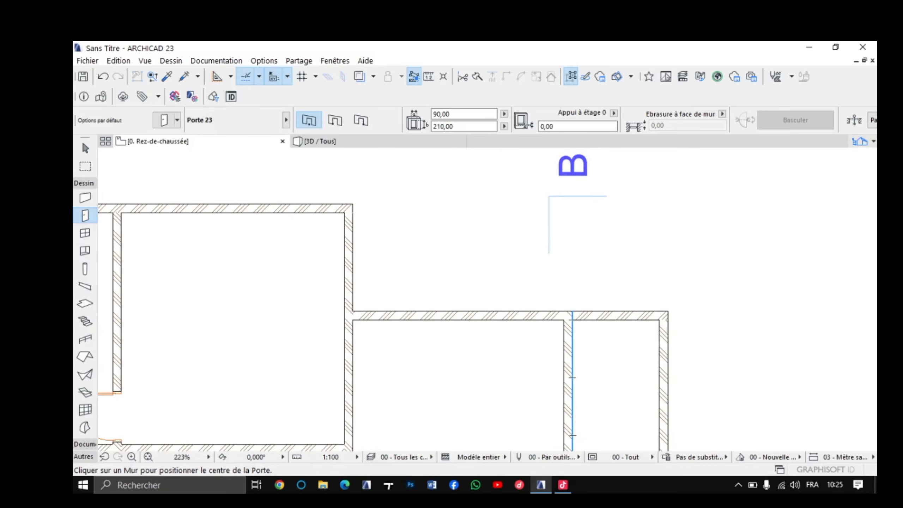
scroll(573, 165, "down", 6)
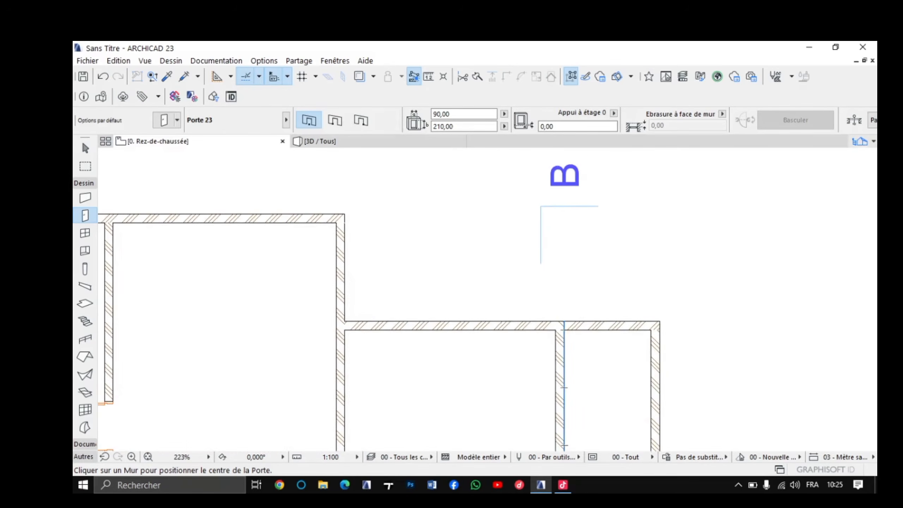
middle_click_drag(513, 181, 517, 172)
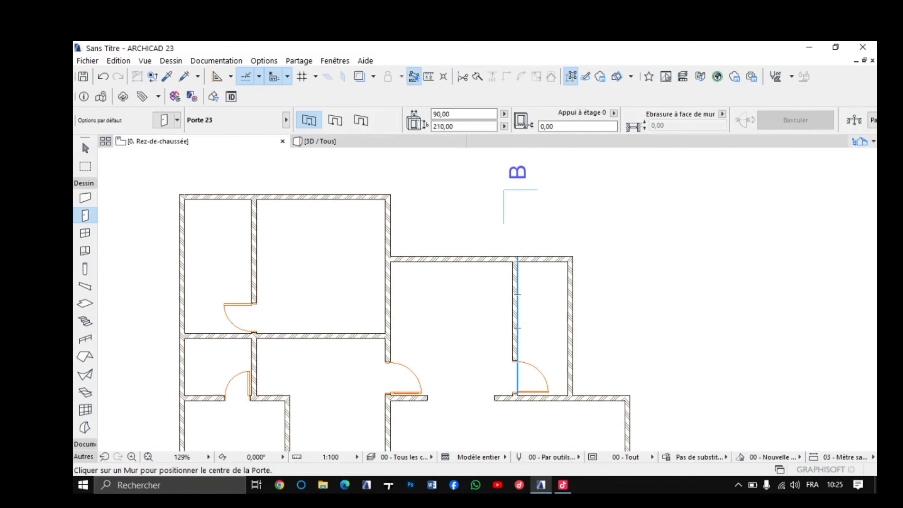
scroll(517, 173, "down", 4)
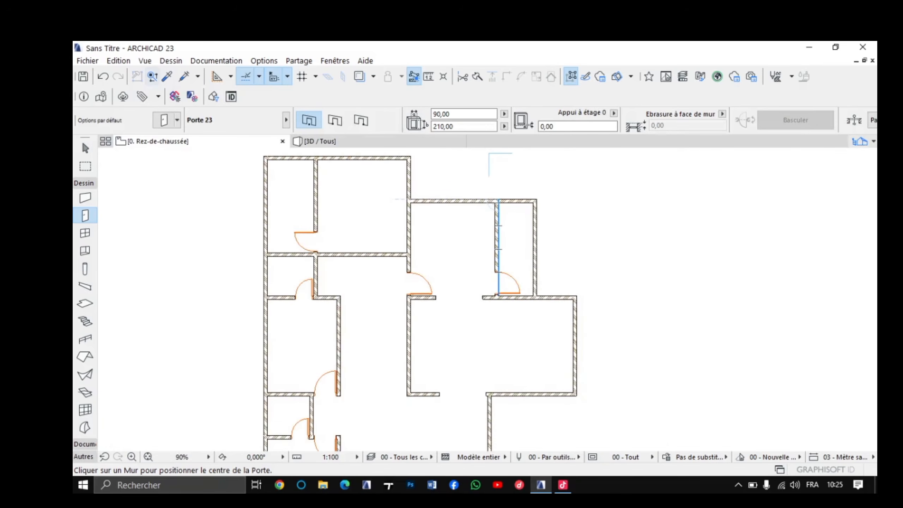
Step: Copy the southwest porch column's settings and place a round column north of the narrow room's northeast corner, aligned with the house's northernmost wall
left_click(167, 77)
middle_click_drag(359, 416, 365, 172)
scroll(363, 368, "up", 6)
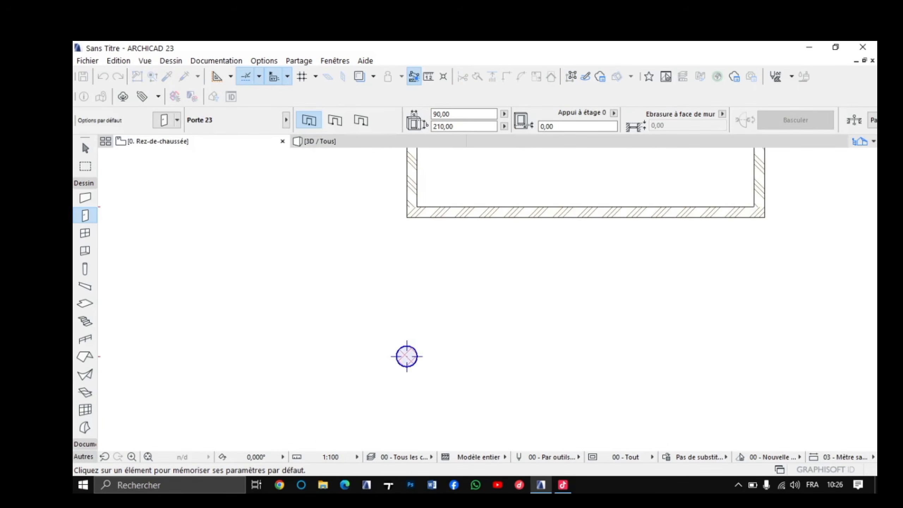
left_click(407, 356)
scroll(363, 414, "down", 4)
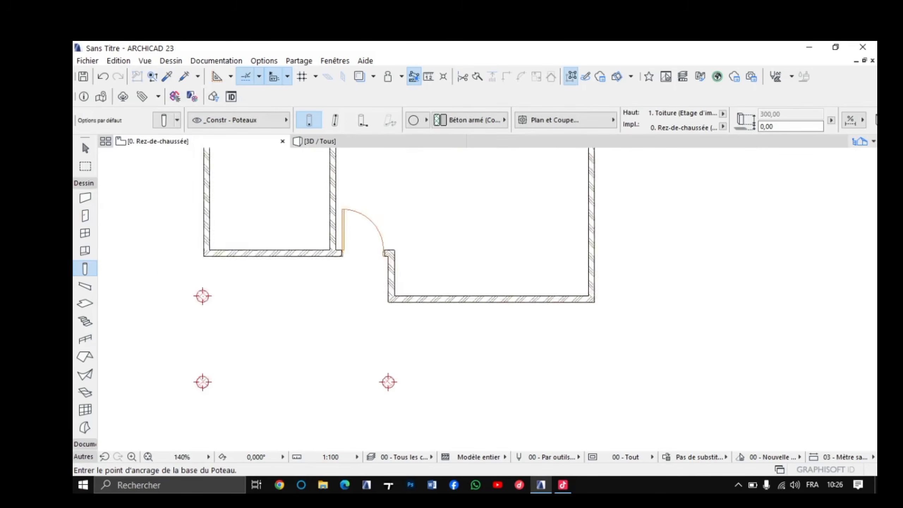
middle_click_drag(363, 306, 337, 398)
middle_click_drag(441, 199, 404, 304)
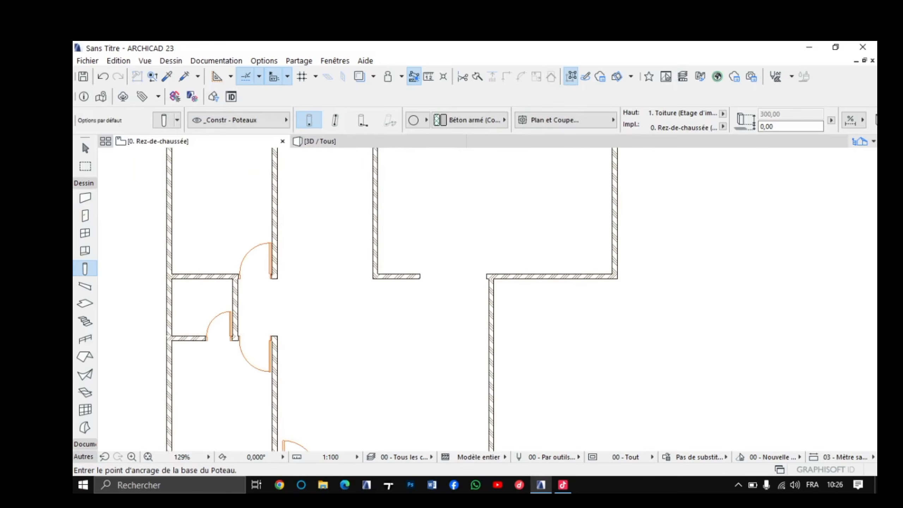
middle_click_drag(473, 200, 443, 303)
scroll(474, 298, "down", 3)
middle_click_drag(473, 185, 447, 289)
scroll(468, 287, "up", 3)
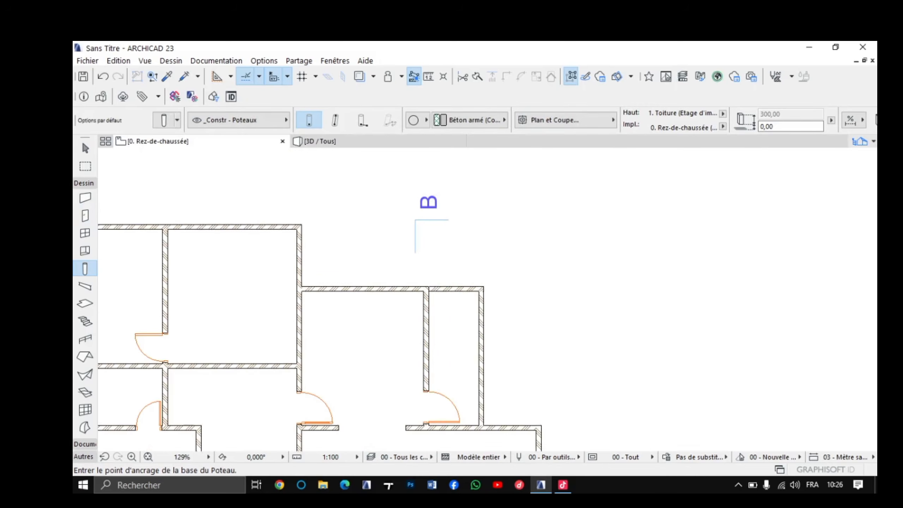
scroll(428, 287, "up", 6)
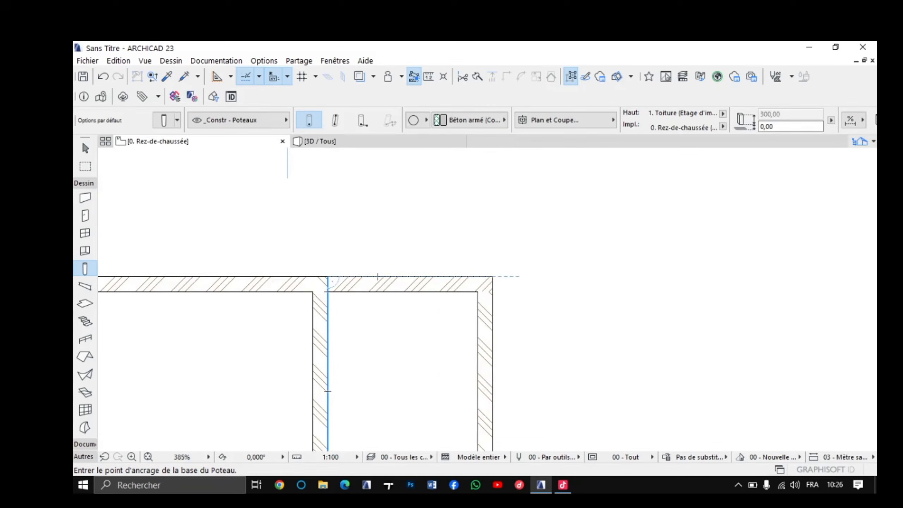
middle_click_drag(494, 277, 492, 285)
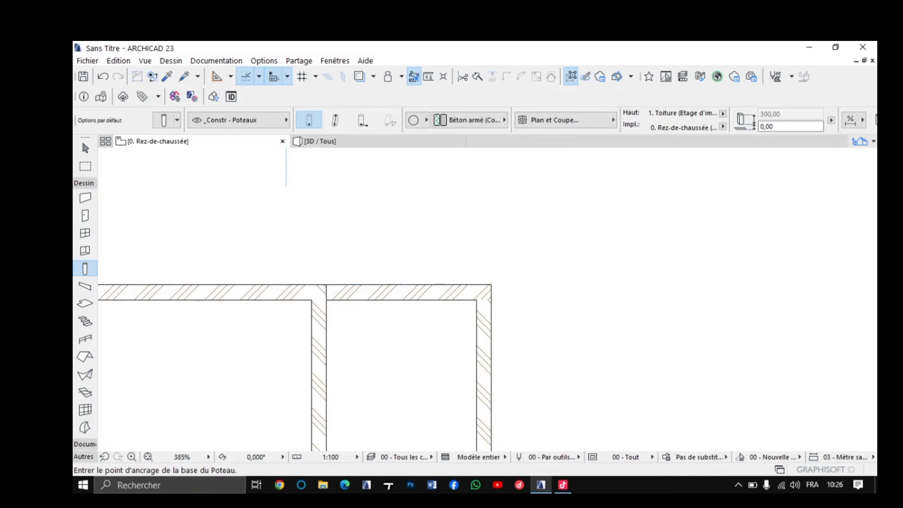
middle_click_drag(486, 169, 484, 263)
scroll(484, 264, "down", 3)
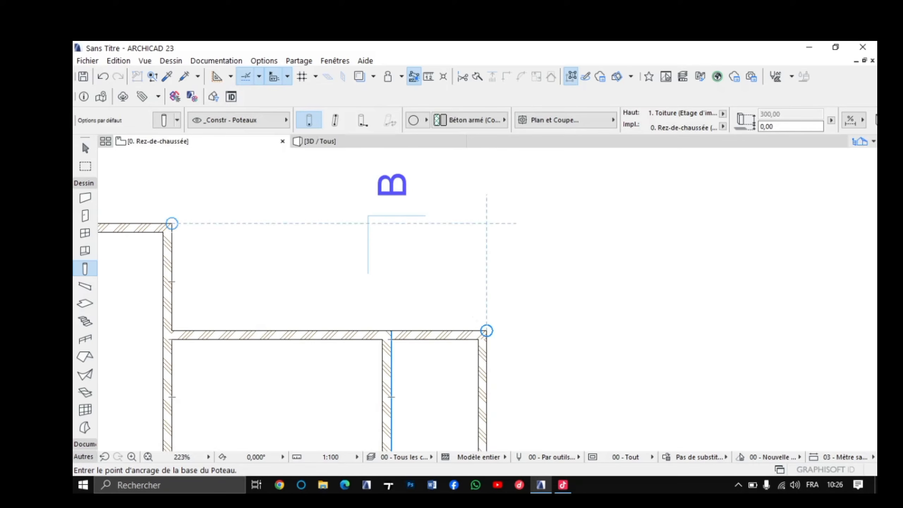
scroll(474, 230, "down", 3)
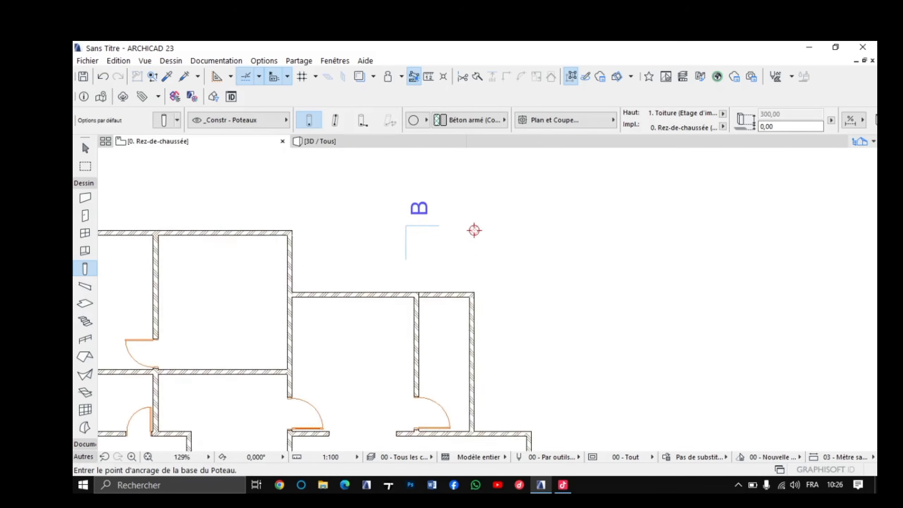
Step: Delete the section mark B north of the house together with its viewpoint
scroll(474, 230, "up", 2)
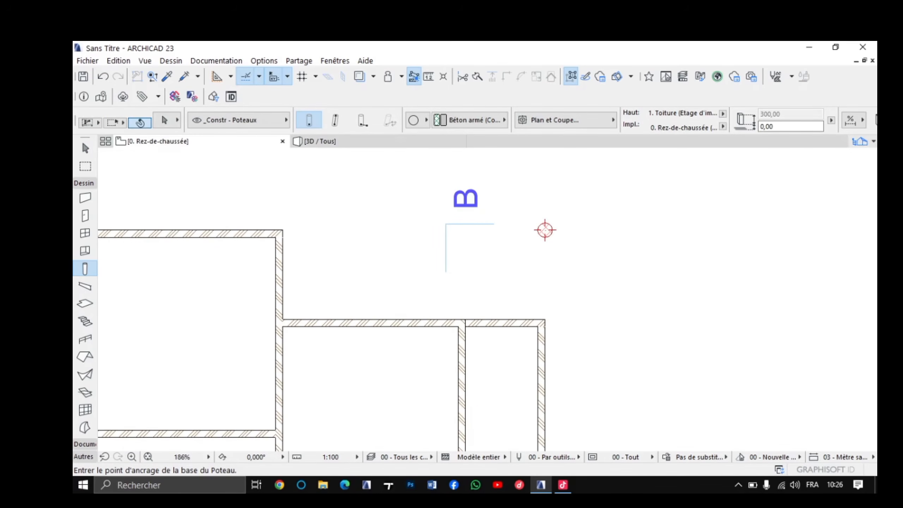
left_click(455, 225, "shift")
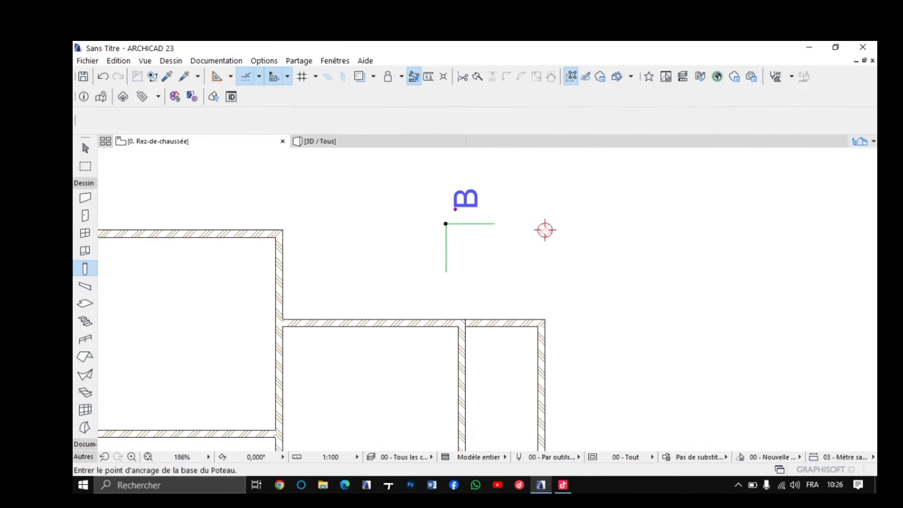
key("Delete")
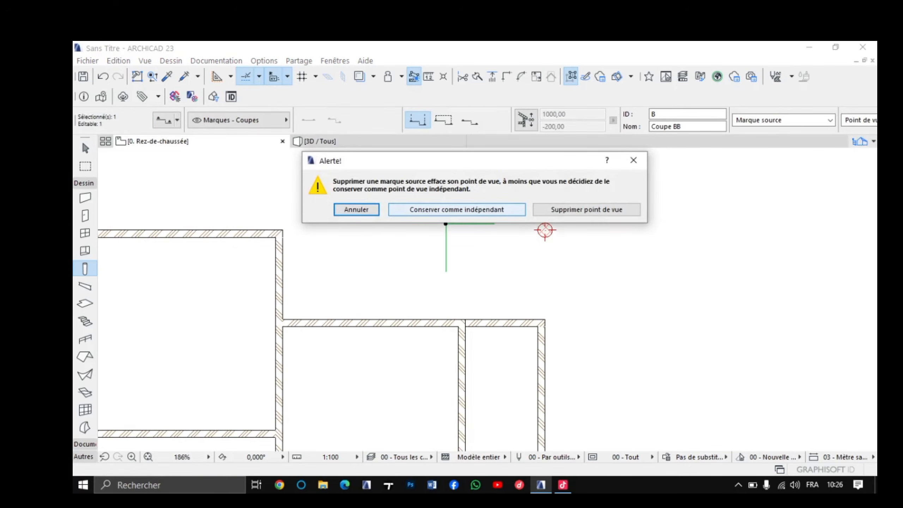
left_click(587, 210)
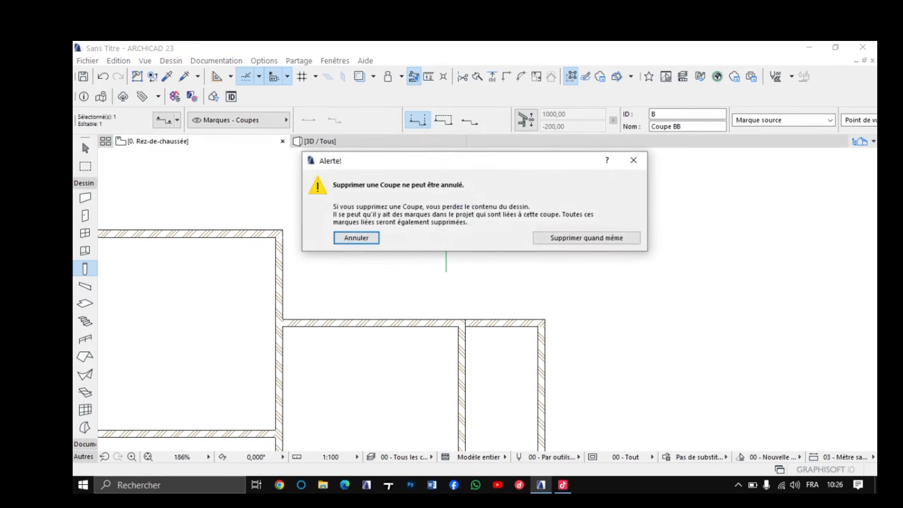
left_click(587, 239)
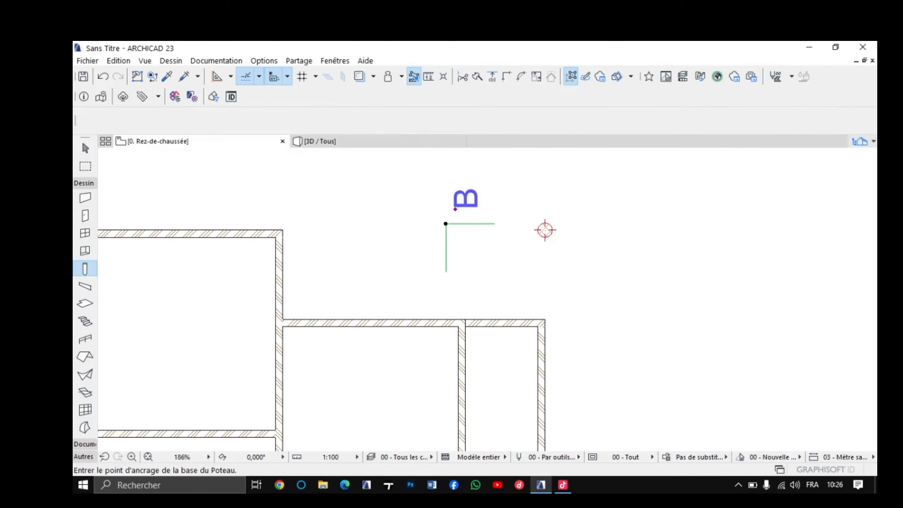
scroll(530, 237, "down", 1)
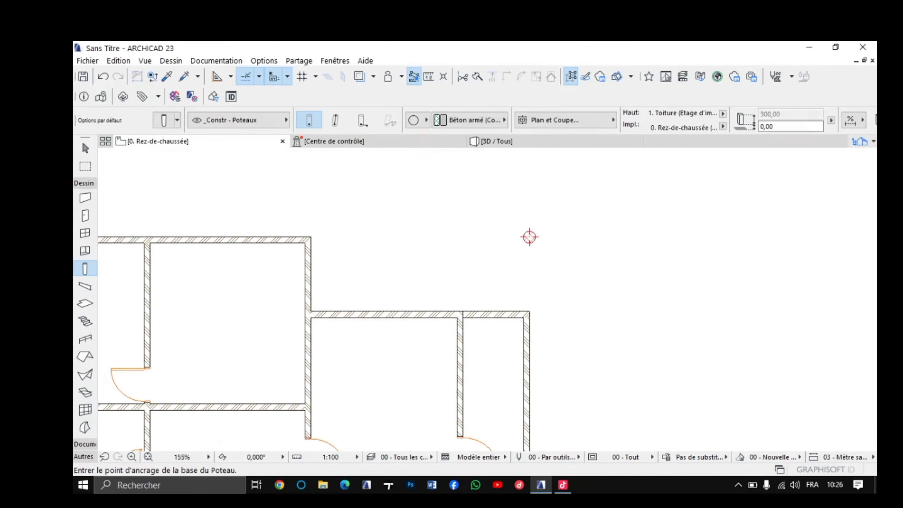
Step: Show the model in 3D and examine the northern column, outer walls, and the doors and openings of the two new rooms
key("F3")
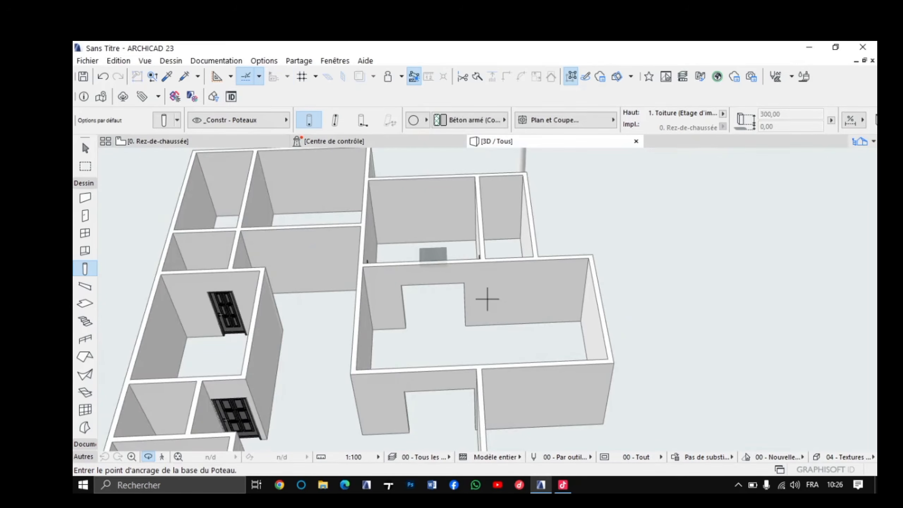
middle_click_drag(525, 328, 245, 268, "shift")
middle_click_drag(658, 280, 487, 299)
scroll(487, 300, "up", 3)
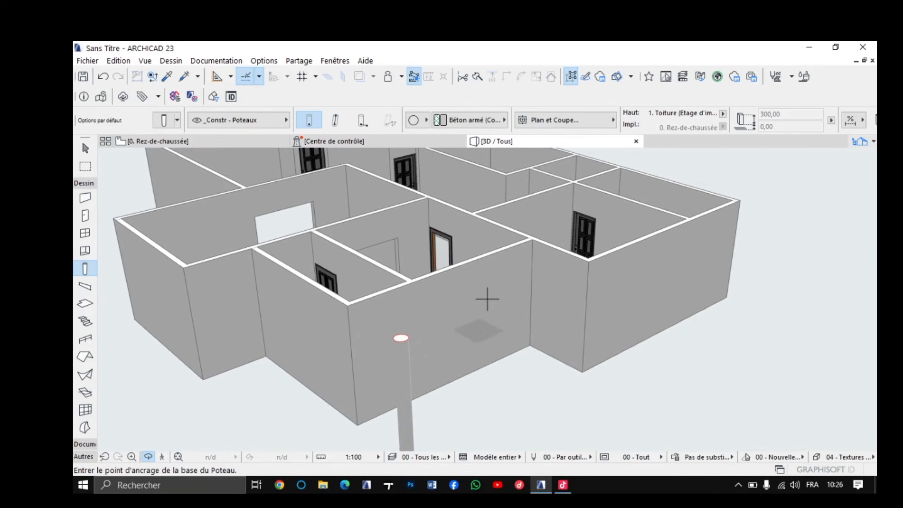
mouse_move(488, 300)
middle_mouse_down("shift")
mouse_move(432, 280)
mouse_move(534, 298)
mouse_move(537, 281)
mouse_move(462, 299)
mouse_move(512, 299)
mouse_move(488, 300)
middle_mouse_up("shift")
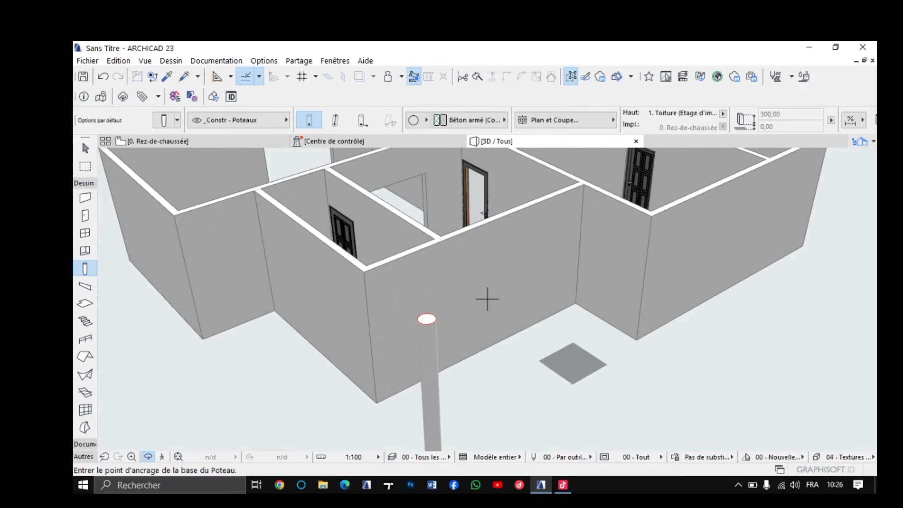
scroll(488, 299, "down", 3)
middle_click_drag(488, 299, 555, 379, "shift")
scroll(487, 299, "up", 1)
scroll(487, 300, "down", 3)
scroll(487, 299, "up", 2)
scroll(487, 298, "up", 2)
middle_click_drag(413, 262, 444, 290, "shift")
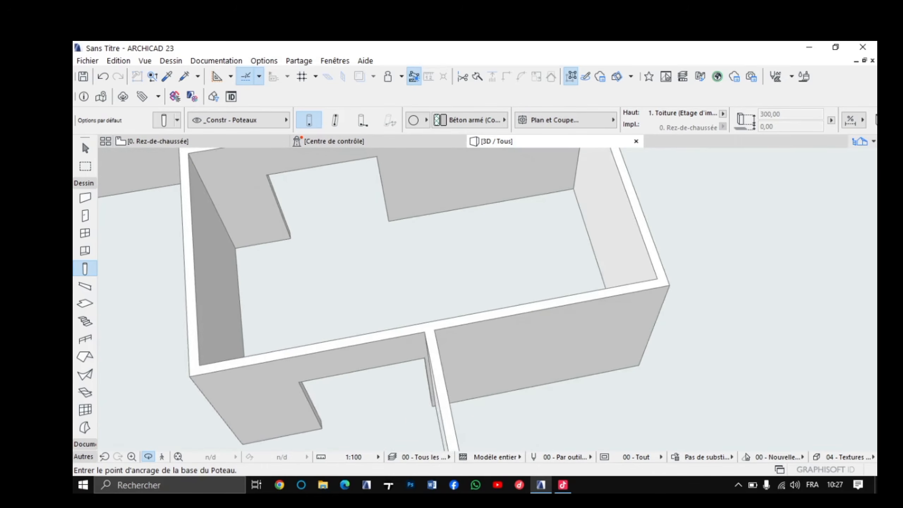
middle_click_drag(334, 170, 383, 354)
scroll(371, 312, "up", 1)
middle_click_drag(371, 312, 322, 327, "shift")
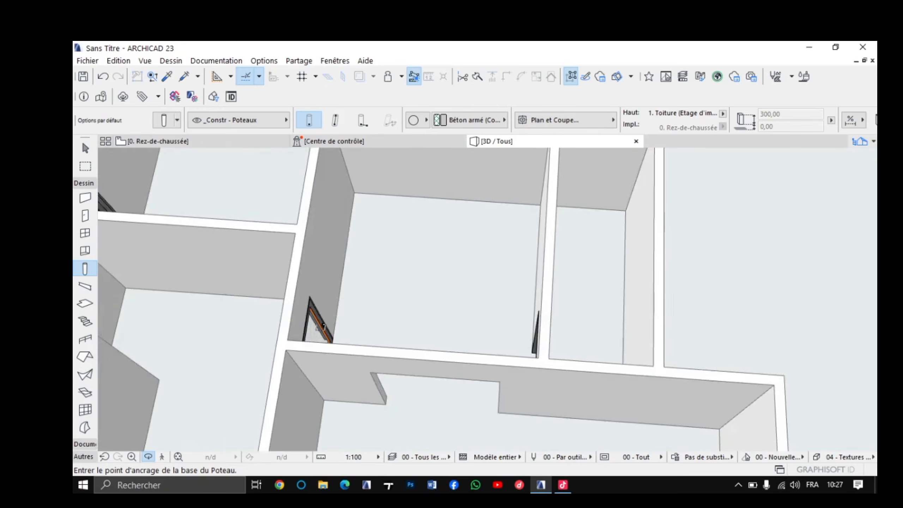
middle_click_drag(585, 269, 487, 299)
scroll(488, 299, "up", 1)
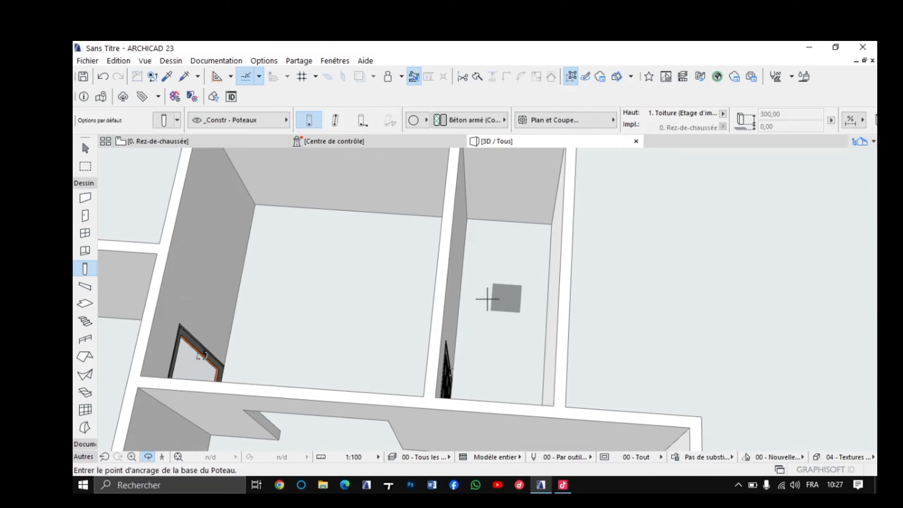
Step: Return to the ground-floor plan and examine the column positions, room layout and doors throughout the house
key("F2")
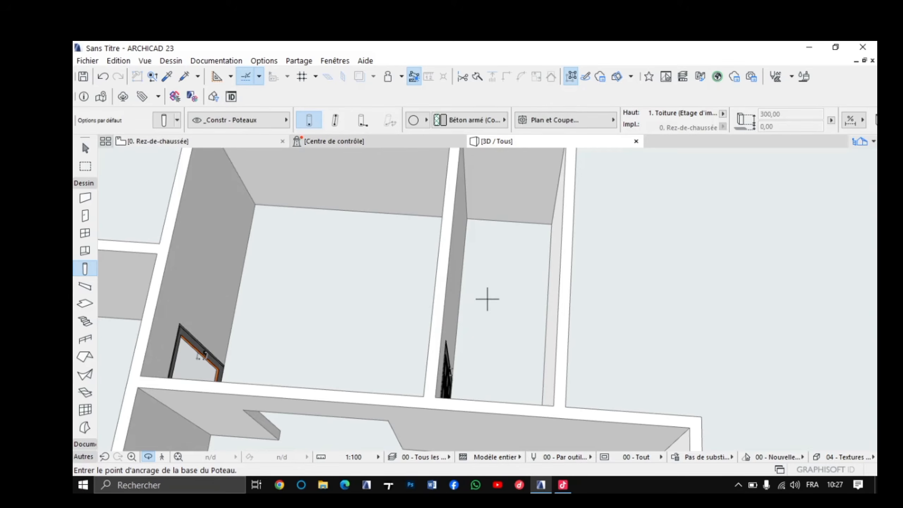
scroll(425, 272, "down", 5)
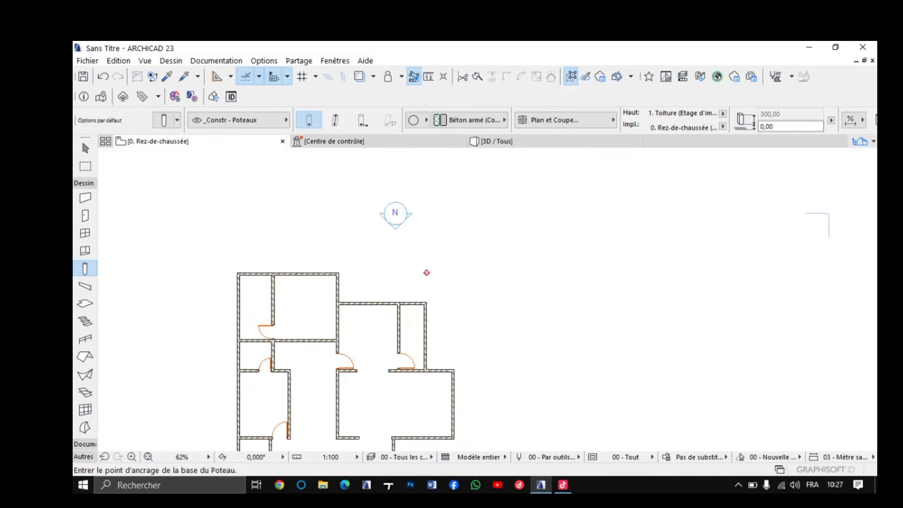
middle_click_drag(415, 276, 418, 236)
middle_click_drag(392, 324, 390, 261)
scroll(390, 262, "up", 3)
middle_click_drag(381, 190, 428, 223)
scroll(398, 235, "up", 2)
scroll(389, 206, "up", 2)
scroll(409, 231, "down", 2)
middle_click_drag(413, 278, 406, 177)
scroll(406, 177, "down", 4)
middle_click_drag(233, 434, 238, 420)
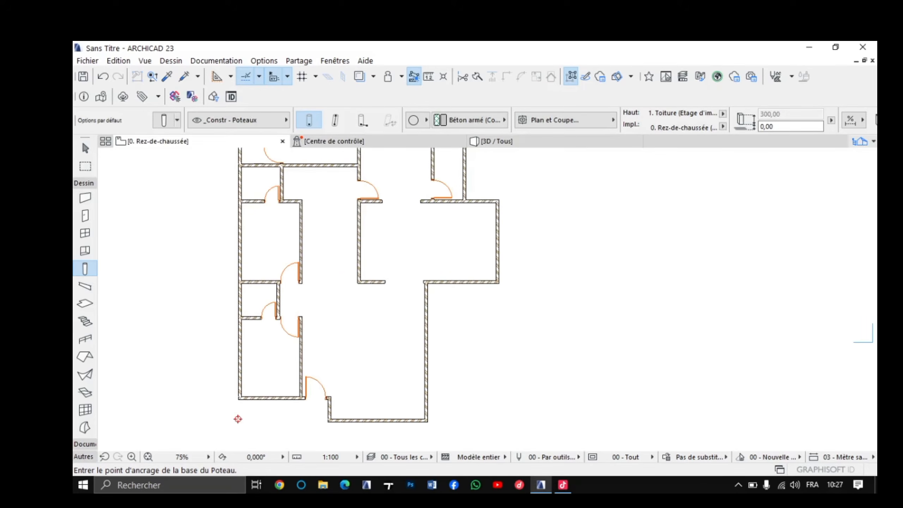
scroll(370, 358, "up", 2)
scroll(369, 350, "down", 4)
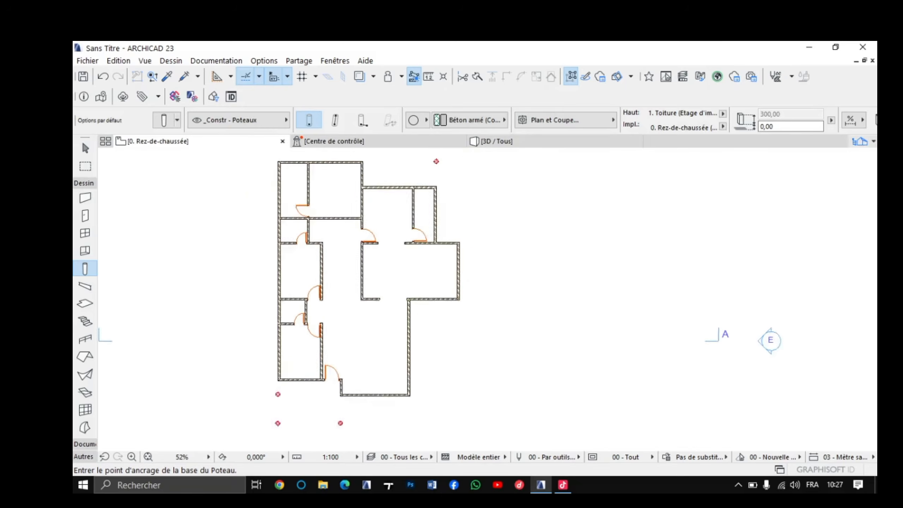
middle_click_drag(369, 350, 423, 403)
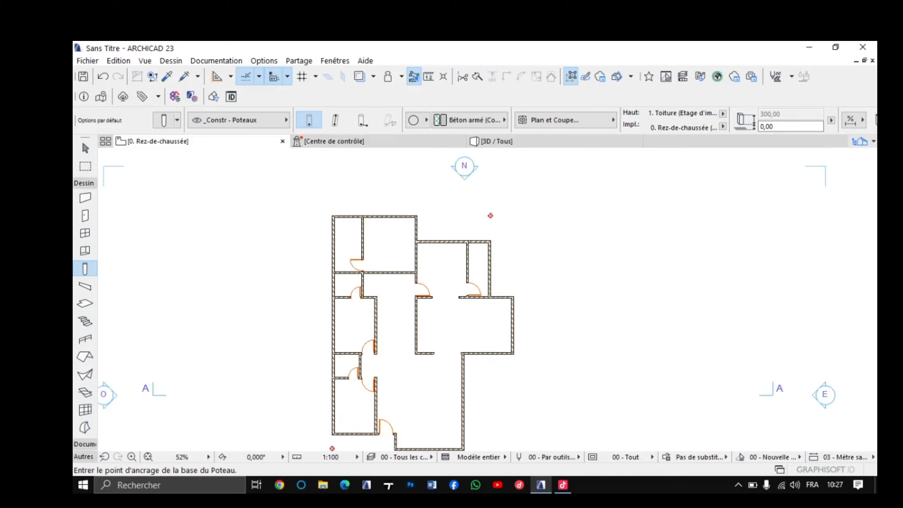
scroll(490, 215, "up", 4)
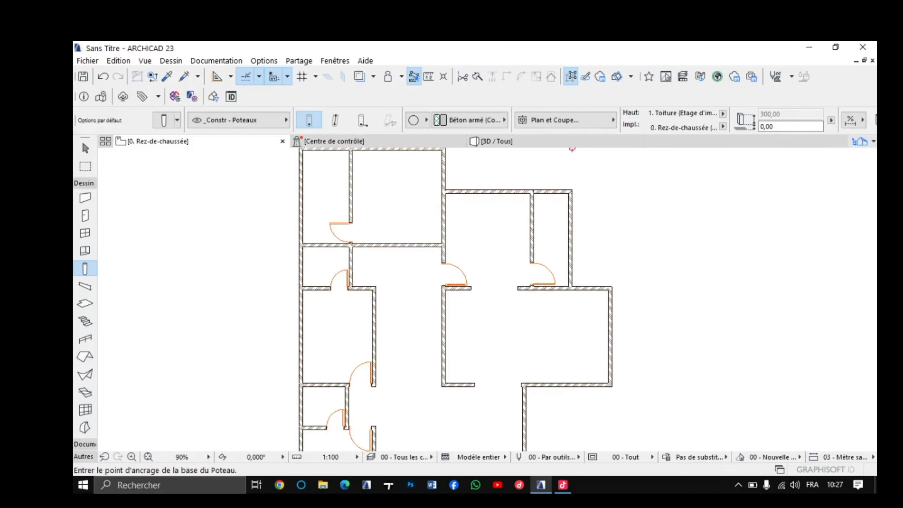
scroll(342, 320, "up", 1)
middle_click_drag(341, 321, 338, 342)
scroll(410, 277, "down", 2)
middle_click_drag(410, 277, 415, 309)
scroll(426, 283, "up", 4)
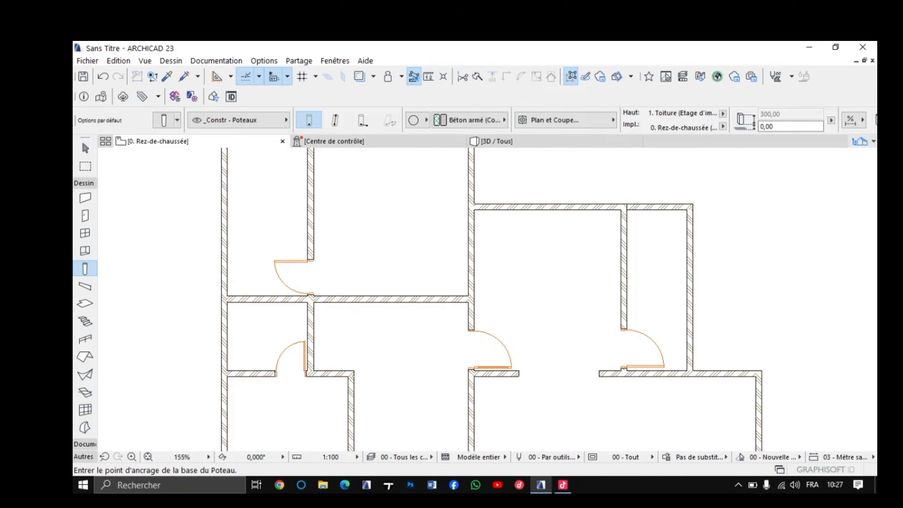
Step: Copy the northwest room's door settings, set the width to 90, and place a door at the large north room's southeast corner, swinging into it
left_click(168, 76)
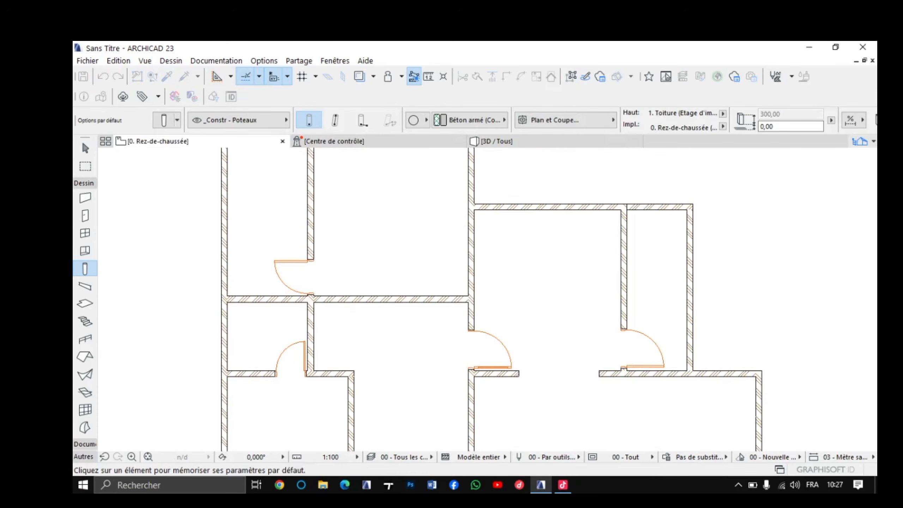
middle_click_drag(356, 299, 364, 271)
scroll(316, 223, "up", 5)
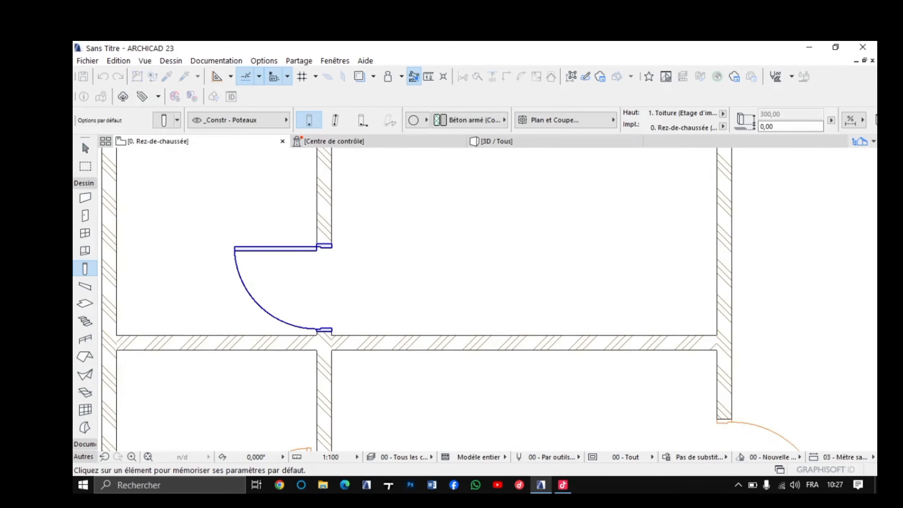
left_click(316, 249)
scroll(348, 237, "down", 4)
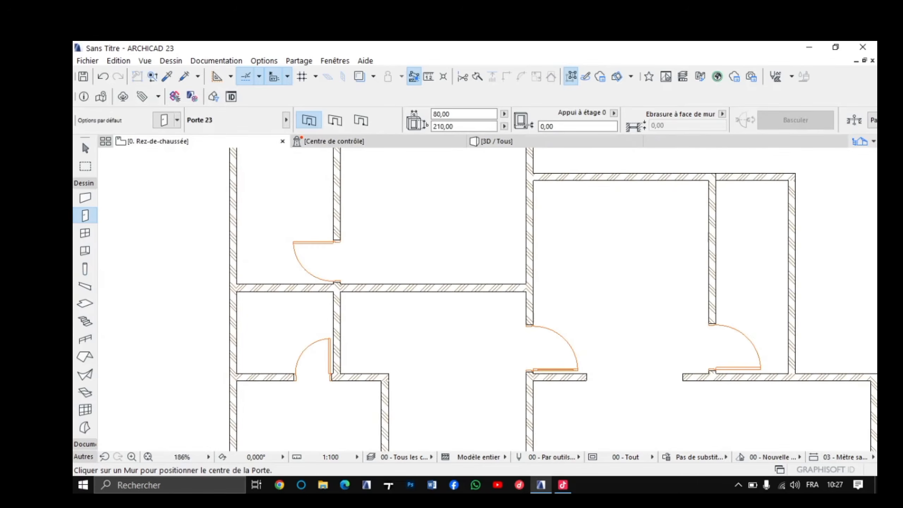
double_click(442, 114)
type("90")
key("Return")
scroll(475, 343, "up", 3)
middle_click_drag(475, 344, 419, 369)
middle_click_drag(434, 313, 413, 325)
scroll(413, 324, "up", 3)
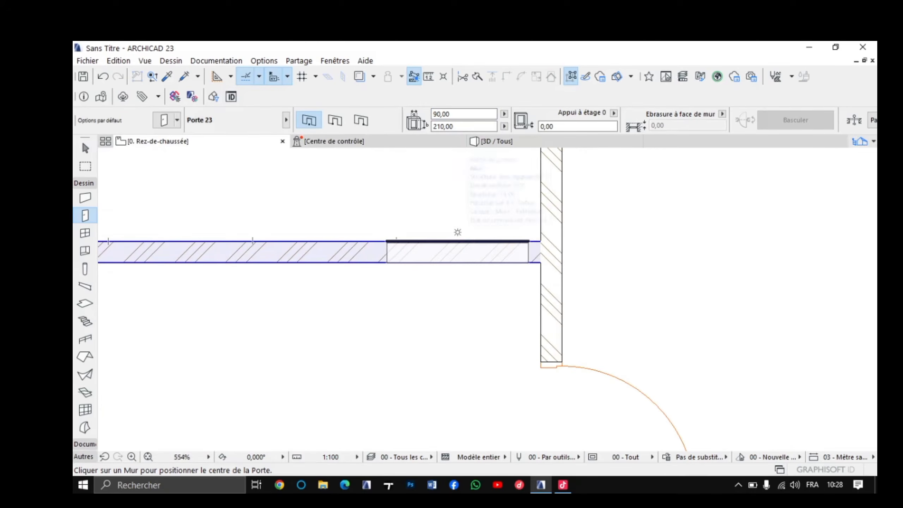
left_click(459, 232)
left_click(460, 232)
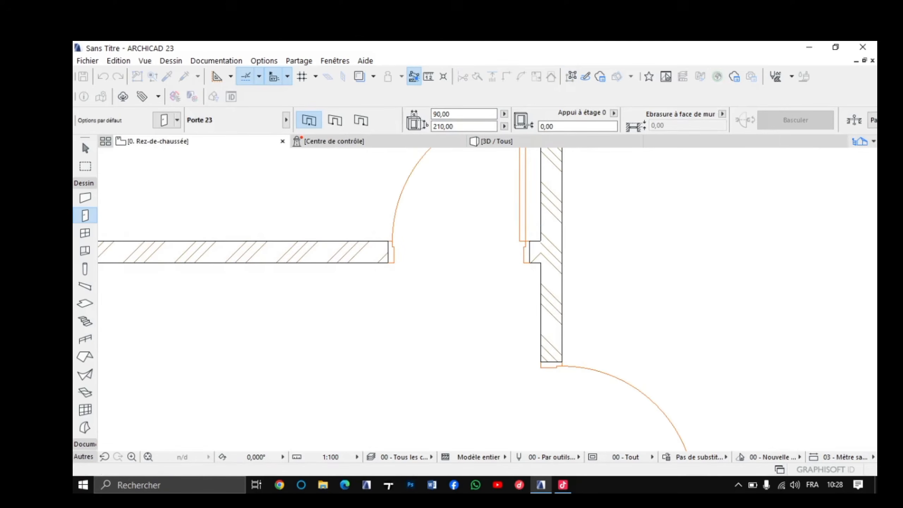
scroll(427, 295, "down", 7)
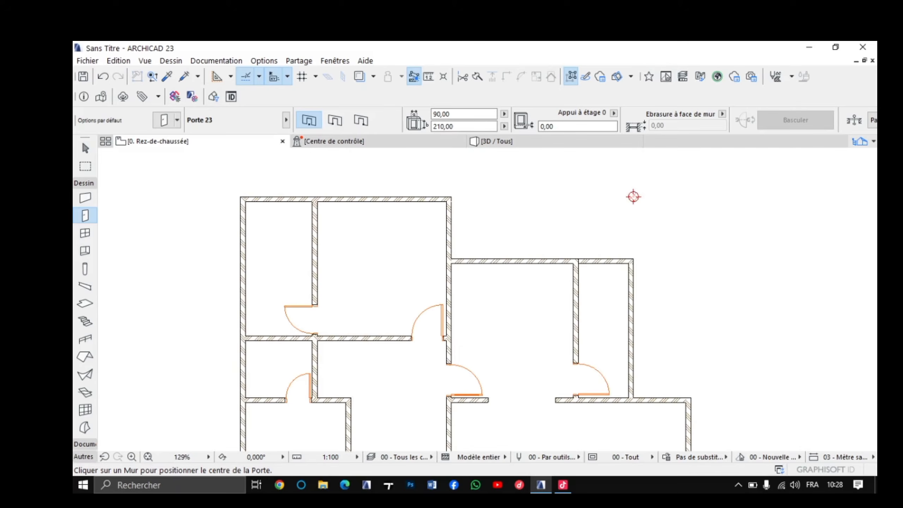
middle_click_drag(378, 333, 371, 276)
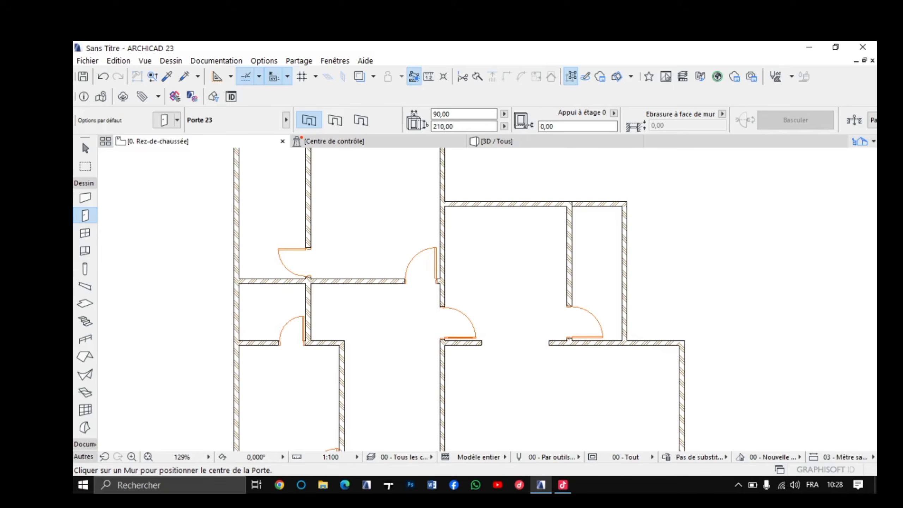
scroll(383, 262, "down", 2)
middle_click_drag(382, 262, 378, 227)
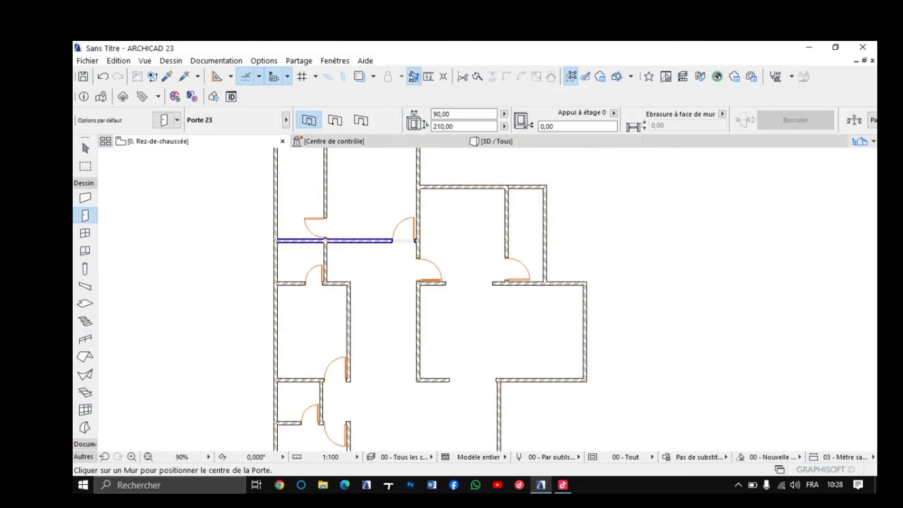
Step: Fix the opening direction of the new door so it swings into the large north room
scroll(410, 239, "up", 2)
left_click(406, 230)
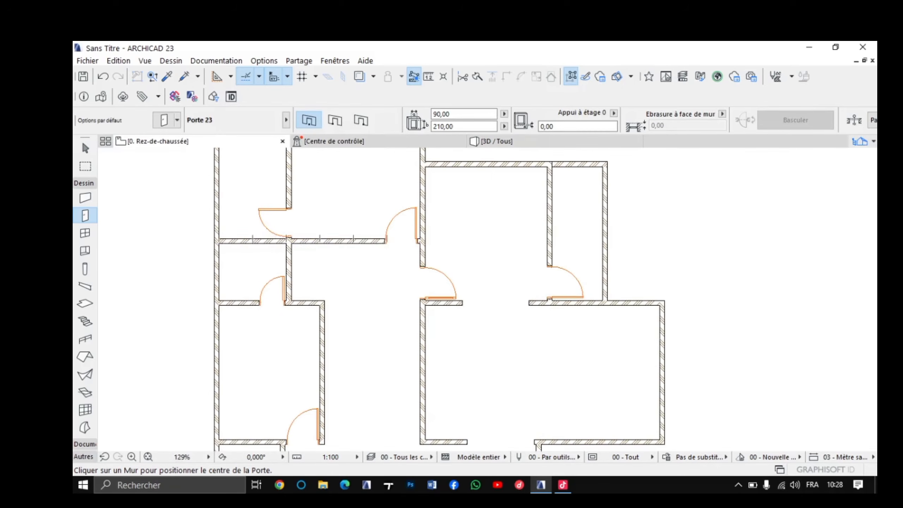
Step: Examine the placed doors, wall openings and outer walls across the whole ground-floor plan
scroll(414, 262, "up", 1)
middle_click_drag(414, 262, 416, 207)
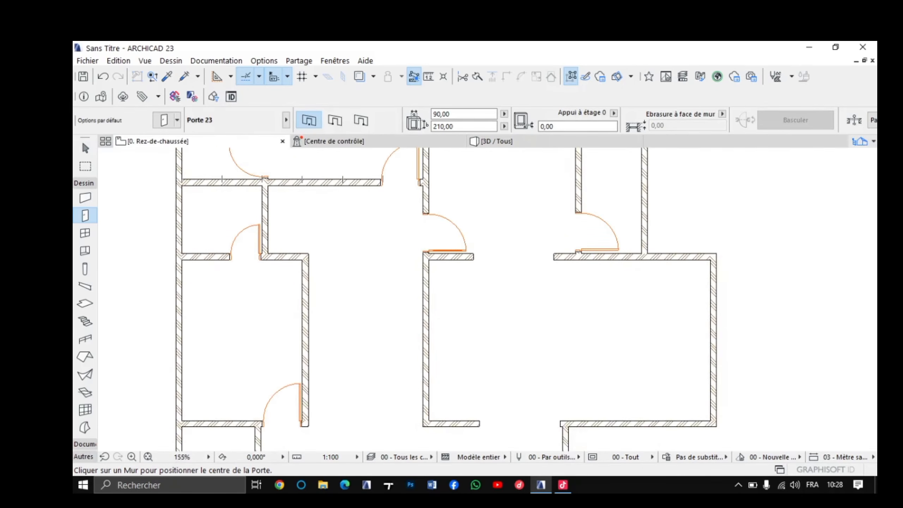
scroll(409, 252, "down", 5)
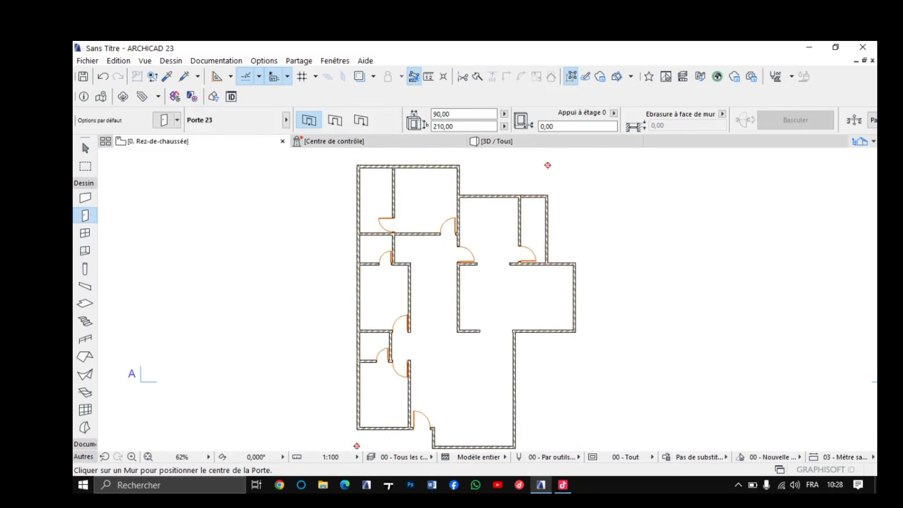
scroll(413, 236, "up", 4)
middle_click_drag(414, 250, 397, 228)
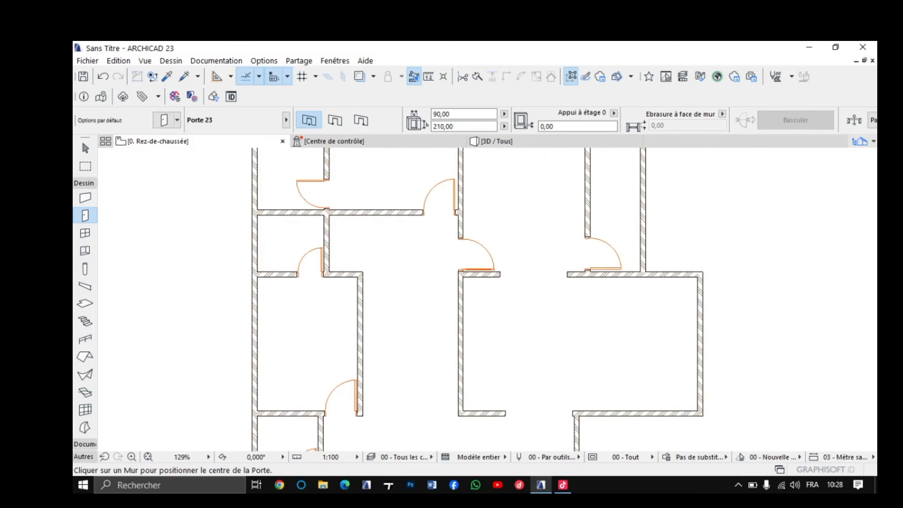
scroll(530, 156, "down", 4)
middle_click_drag(531, 155, 482, 126)
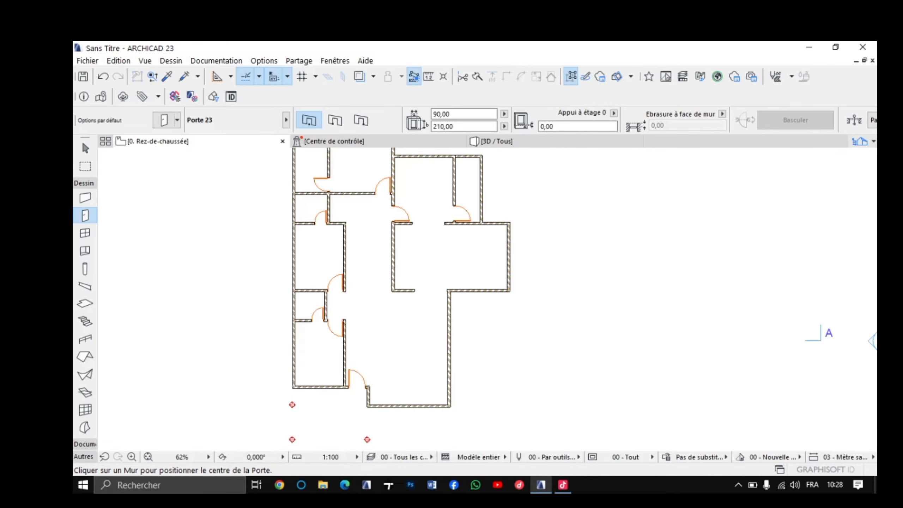
scroll(293, 404, "up", 1)
middle_click_drag(272, 413, 287, 414)
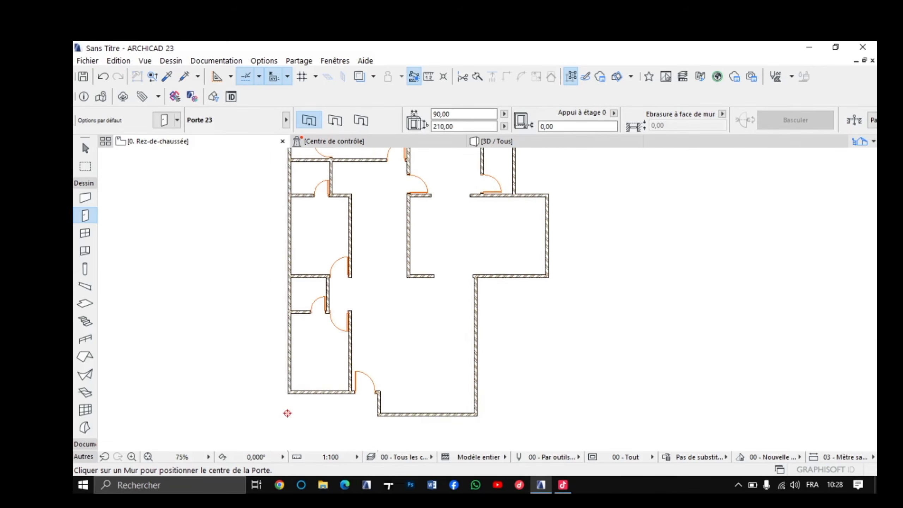
scroll(480, 329, "down", 3)
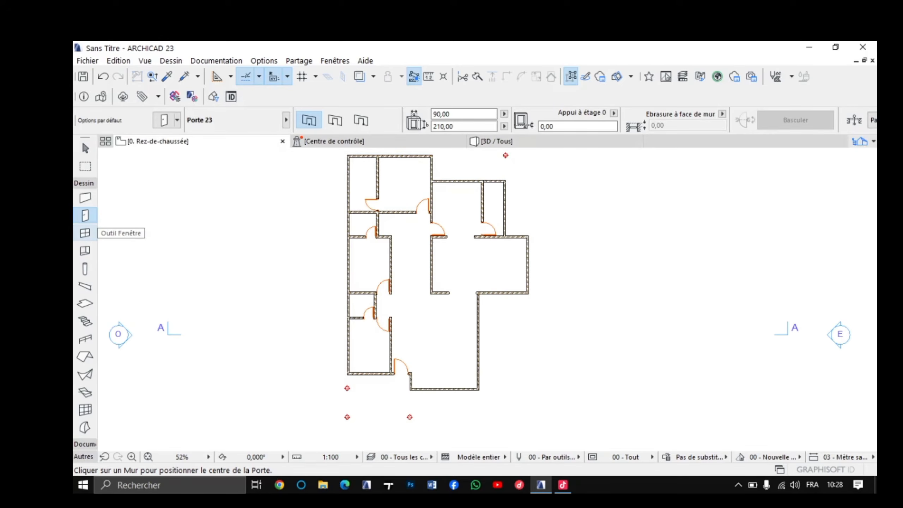
Step: Open the default window settings and choose the two-panel sliding window "Fenêtre coulissante 2 vantaux 23"
left_click(85, 233)
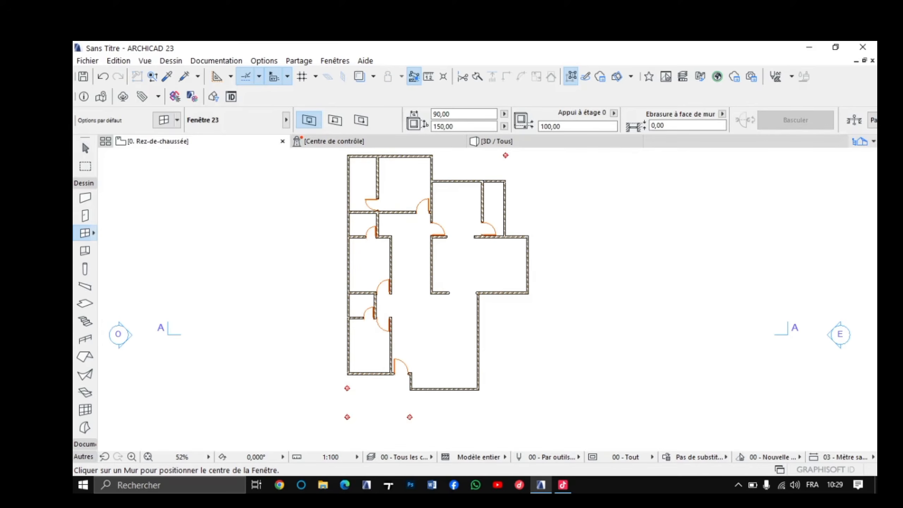
double_click(85, 233)
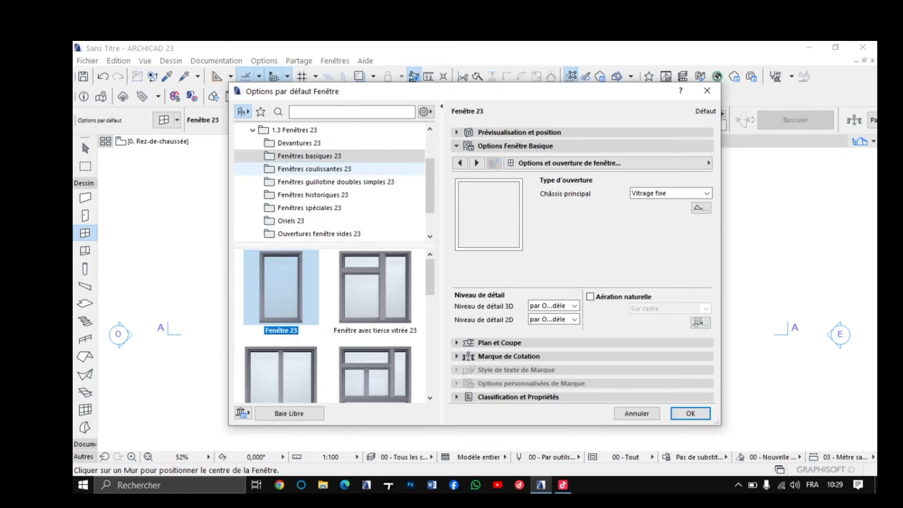
scroll(306, 285, "down", 6)
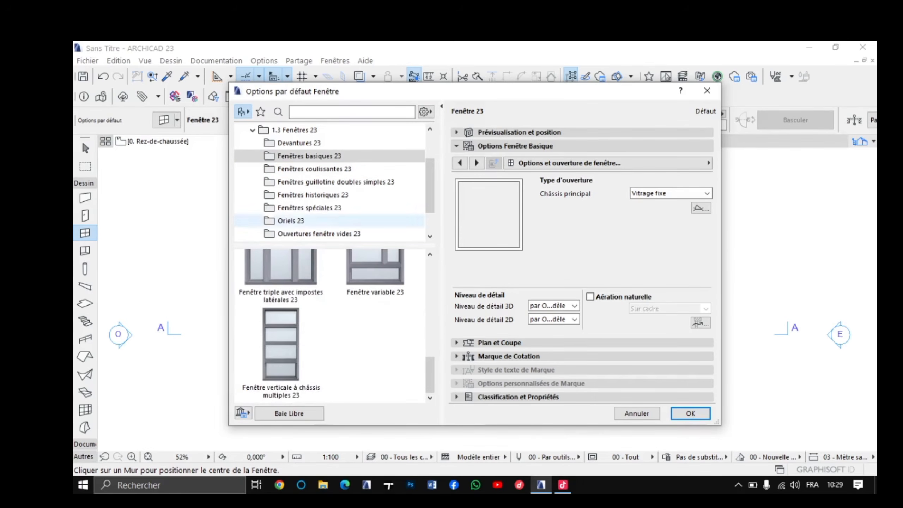
left_click(314, 169)
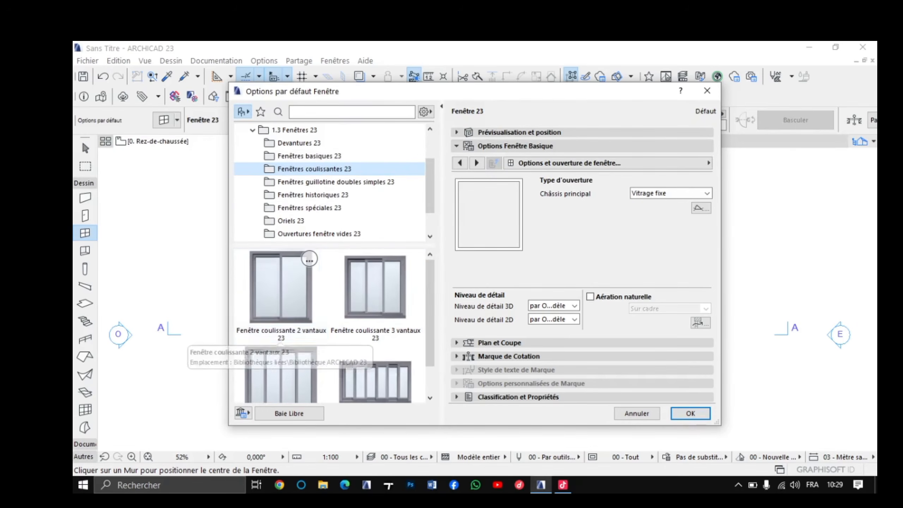
scroll(281, 353, "down", 1)
scroll(281, 328, "up", 1)
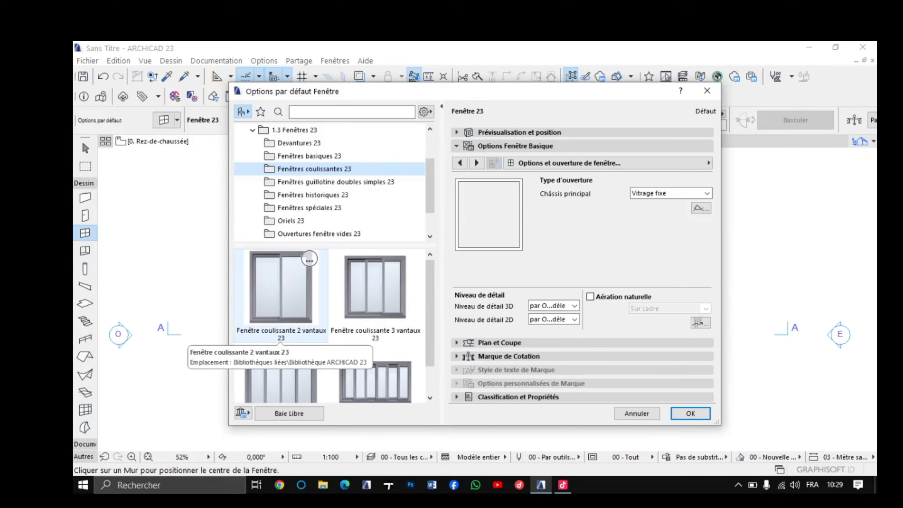
left_click(281, 334)
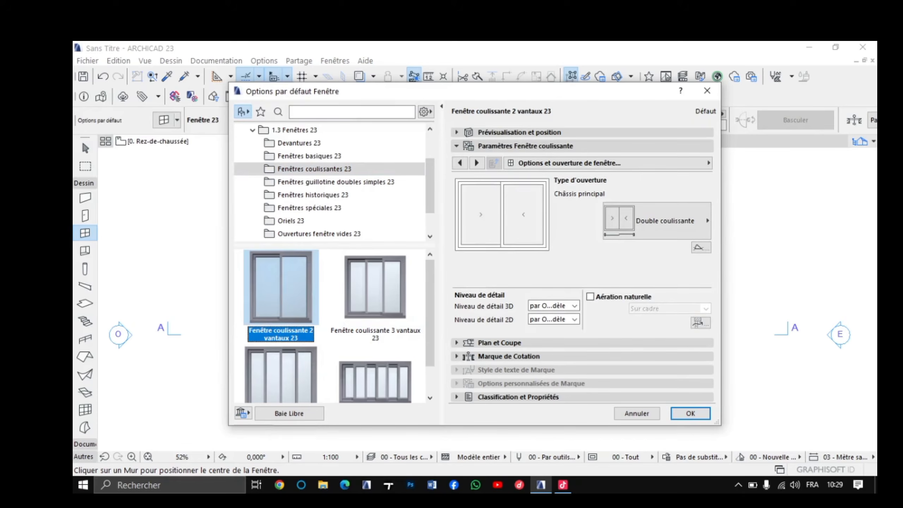
Step: Override the model view options for the sliding window's 3D projections and turn off its opening line
left_click(477, 162)
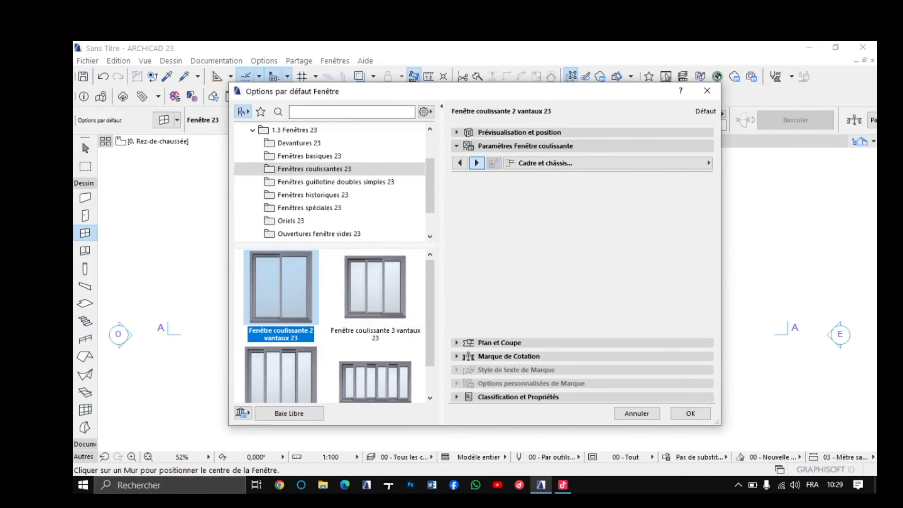
left_click(476, 162)
left_click(477, 162)
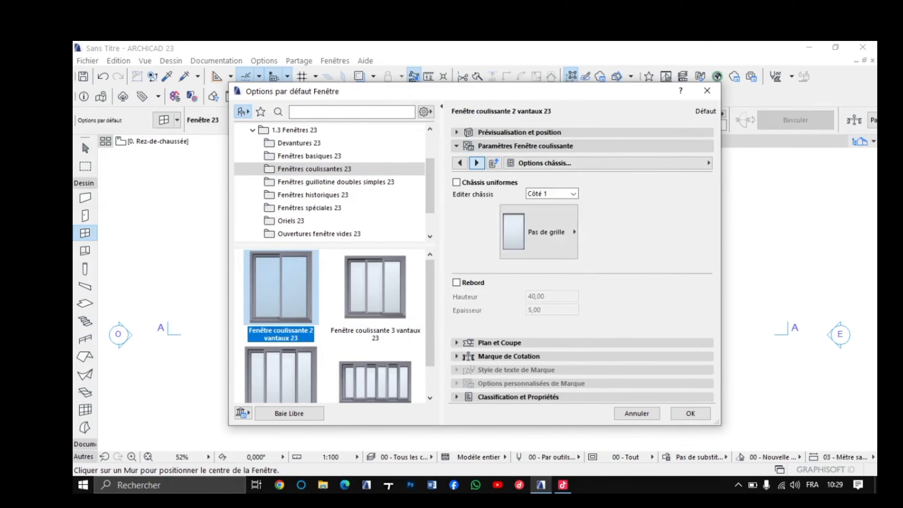
left_click(477, 163)
left_click(477, 162)
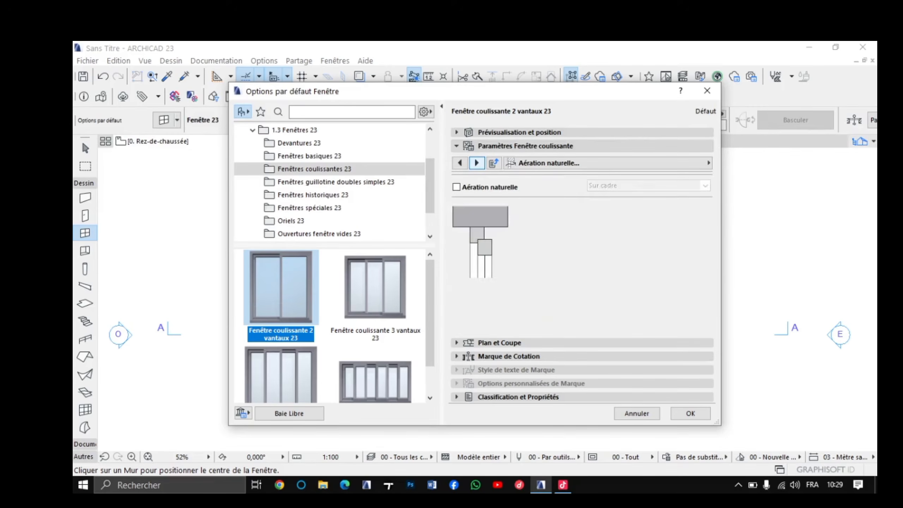
left_click(477, 162)
left_click(477, 163)
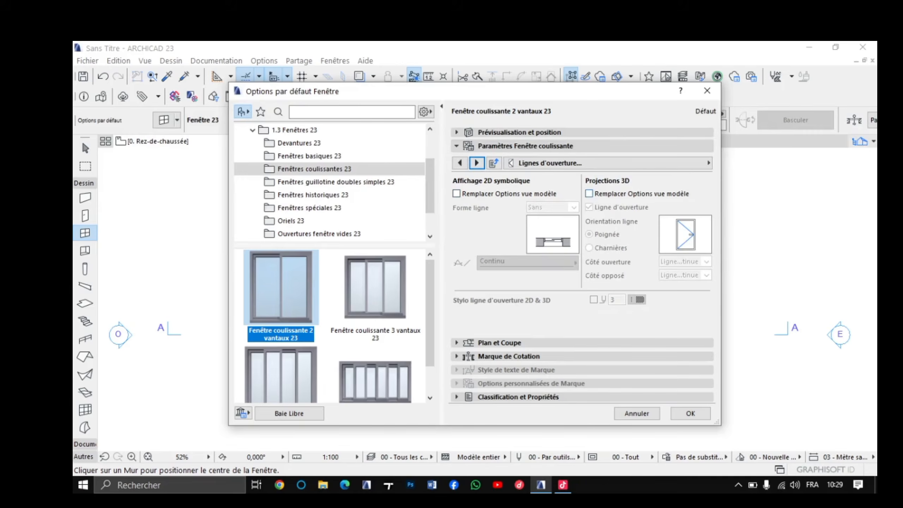
left_click(590, 194)
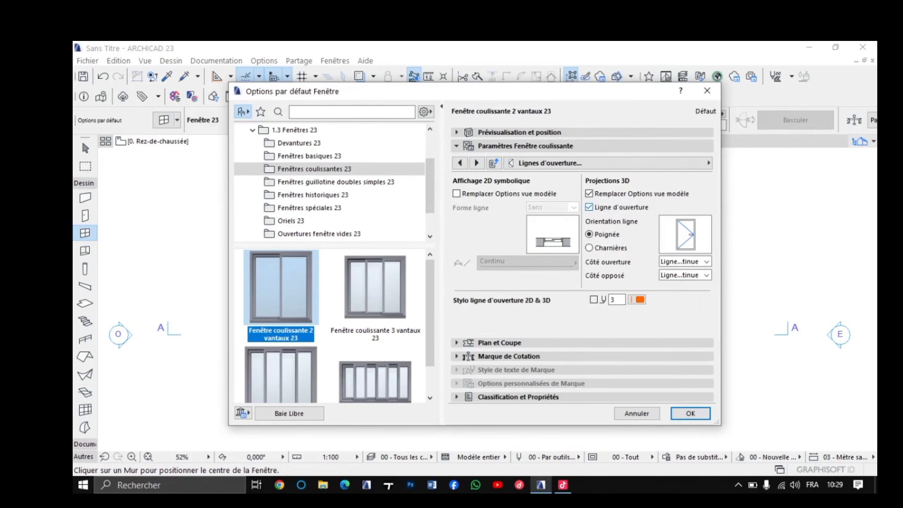
left_click(590, 208)
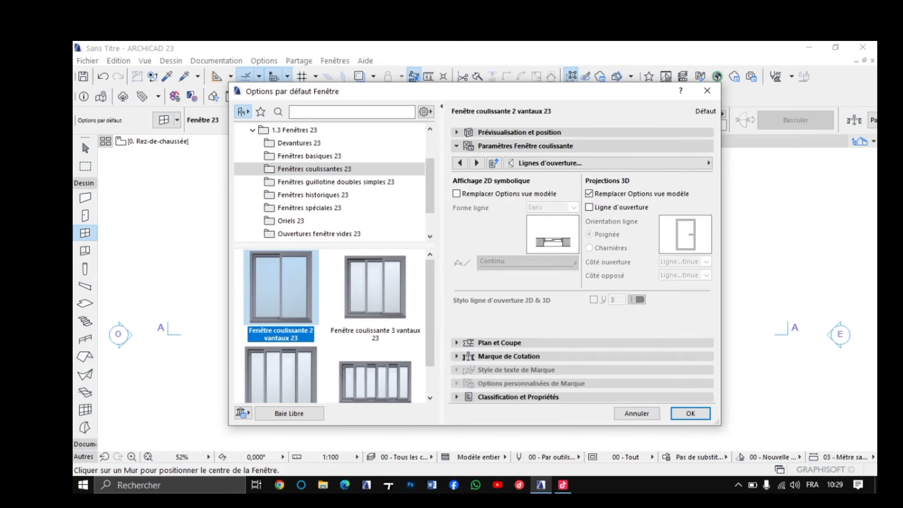
Step: Make the sliding window's frame and sash surfaces uniform and set them to Métal - Aluminium
left_click(477, 162)
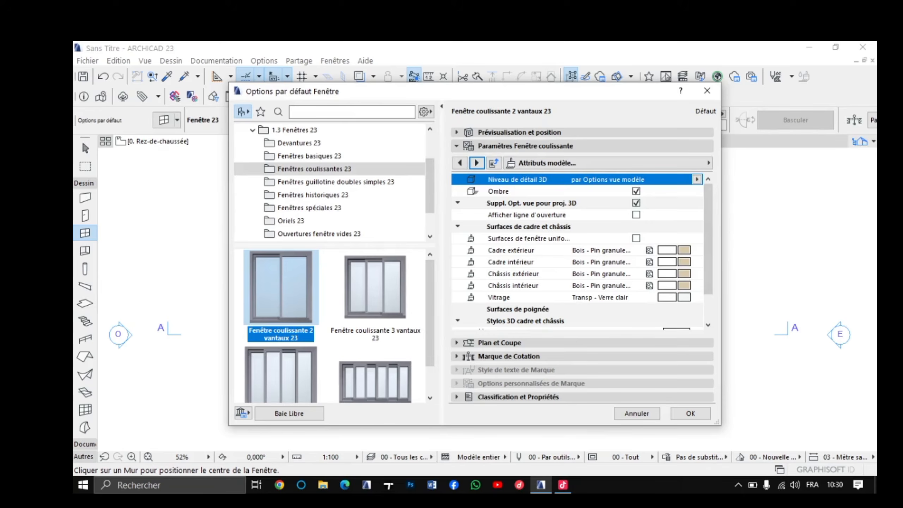
left_click(636, 238)
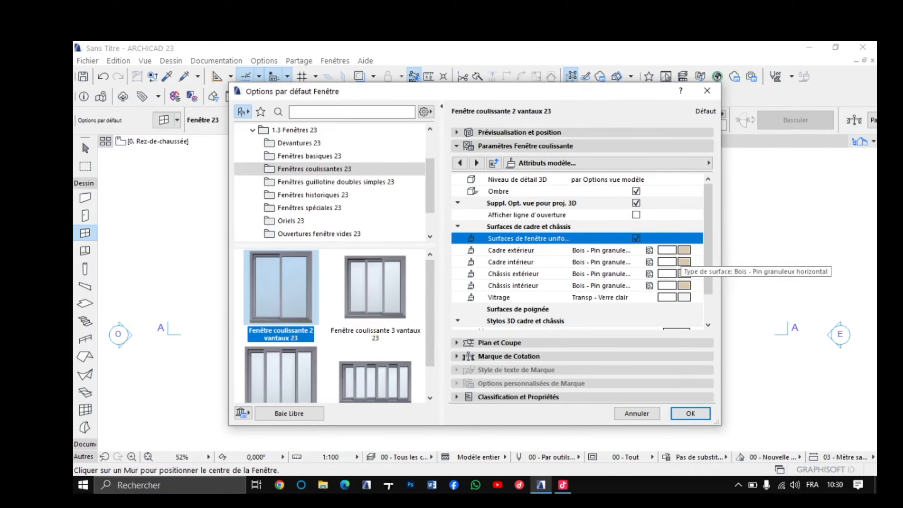
left_click(684, 250)
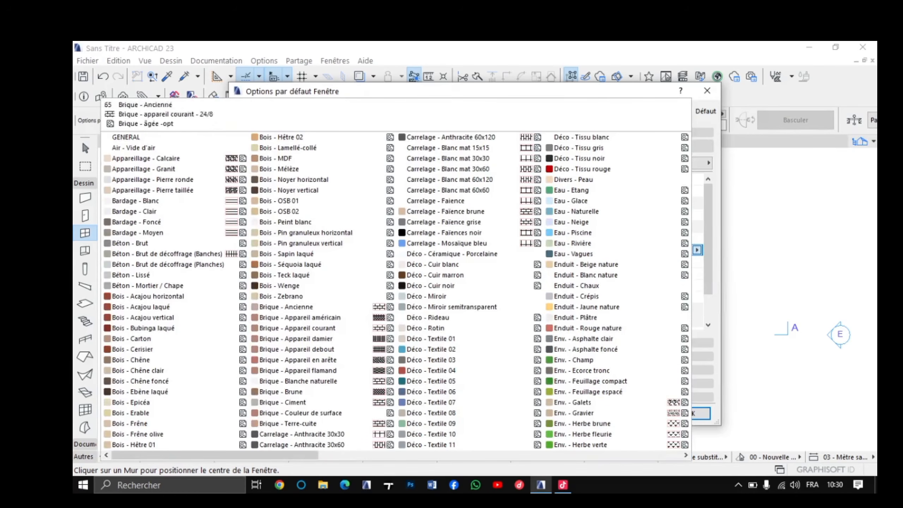
scroll(469, 297, "down", 3)
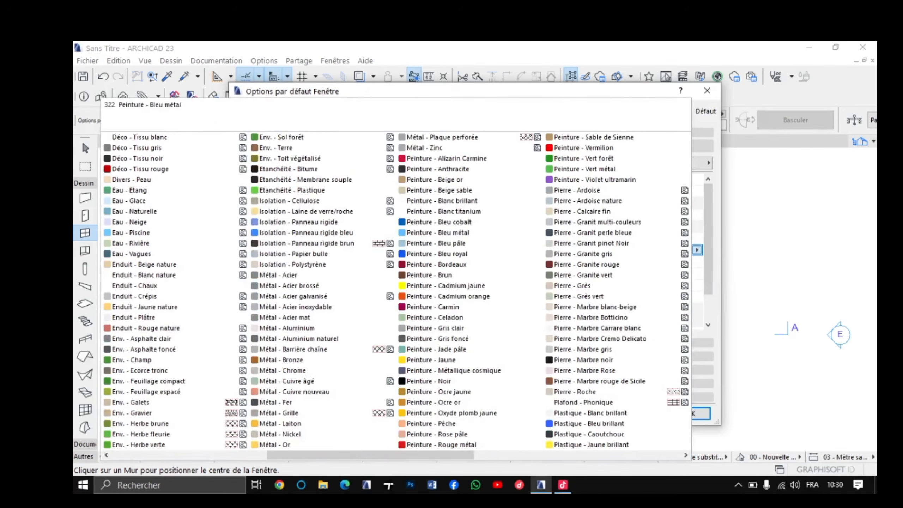
scroll(320, 275, "up", 3)
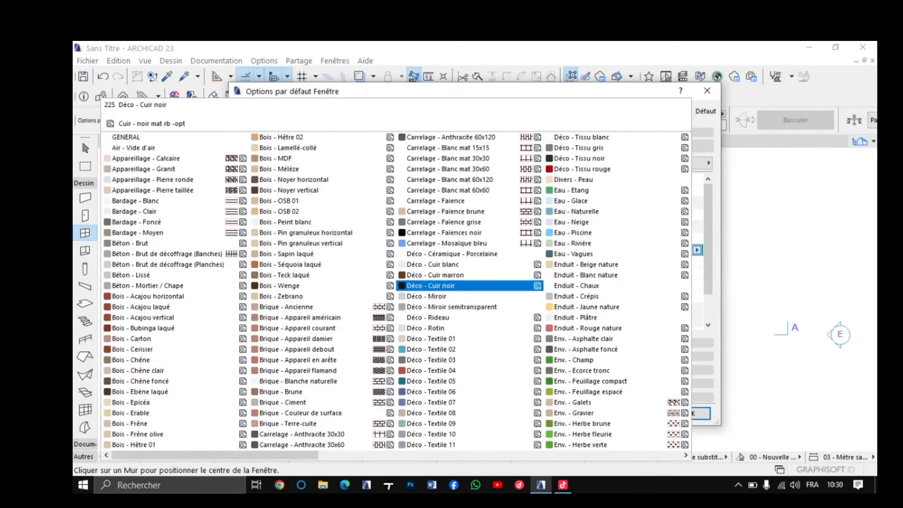
scroll(469, 285, "down", 3)
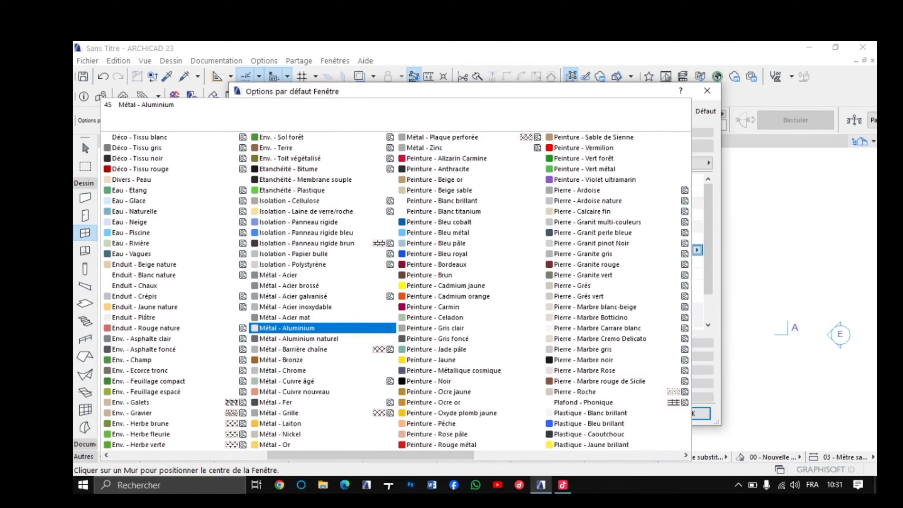
left_click(320, 328)
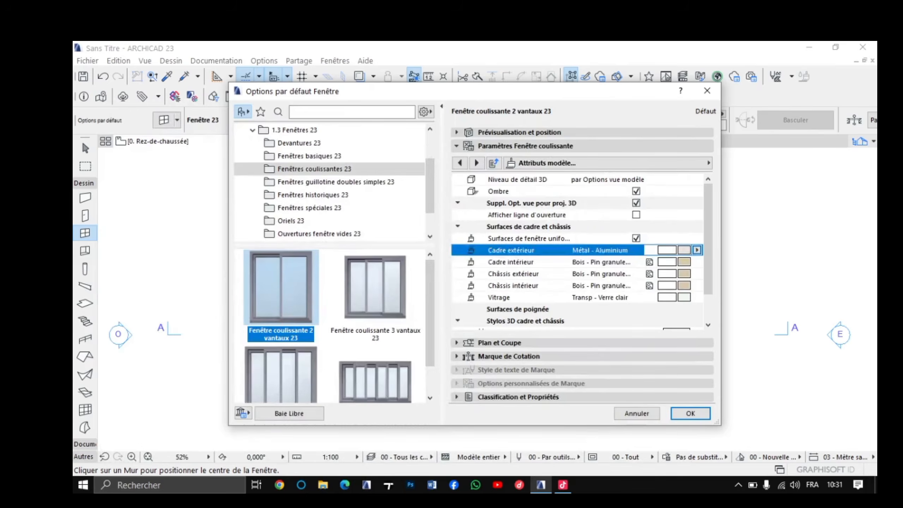
Step: Set the sliding window's 3D frame, sash and glazing pens to black pen 1
scroll(541, 249, "down", 1)
scroll(555, 256, "down", 1)
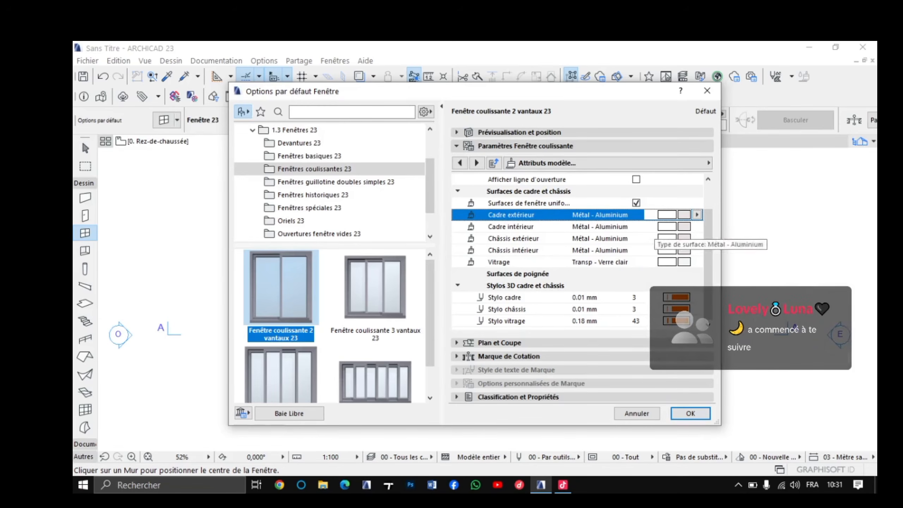
left_click(678, 298)
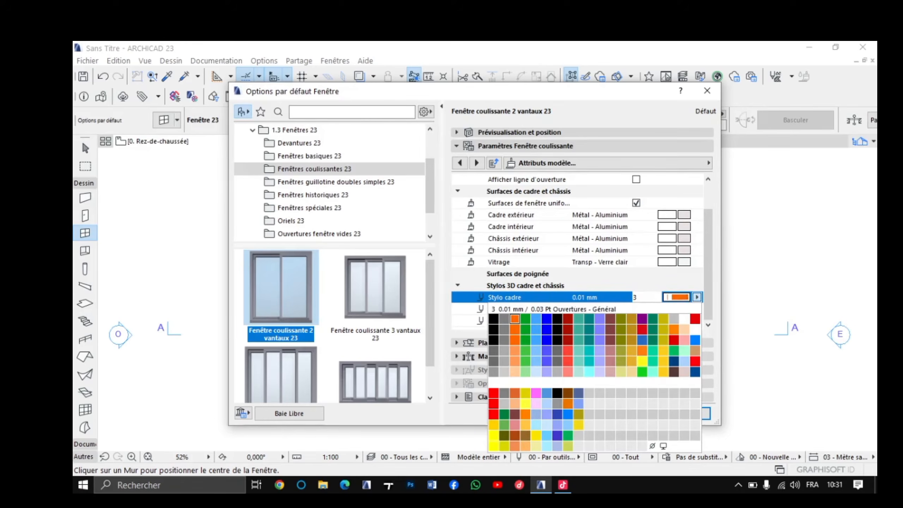
left_click(494, 319)
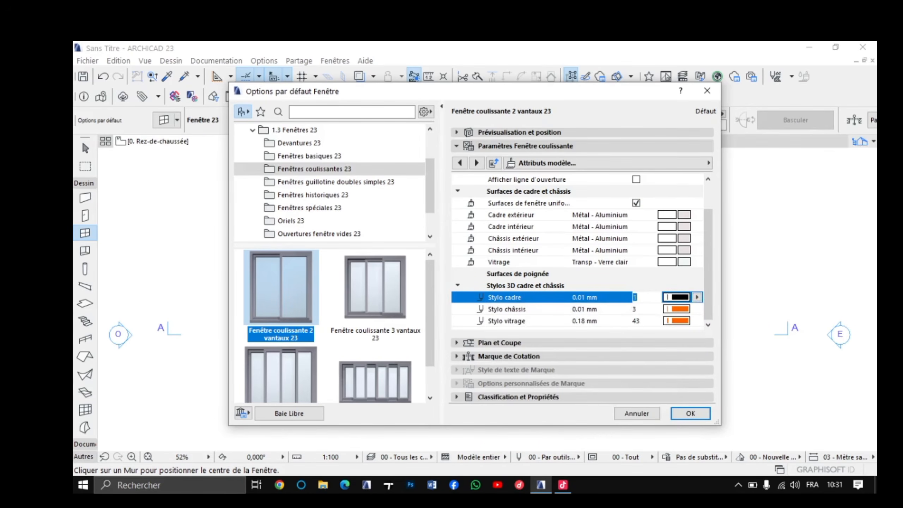
left_click(677, 309)
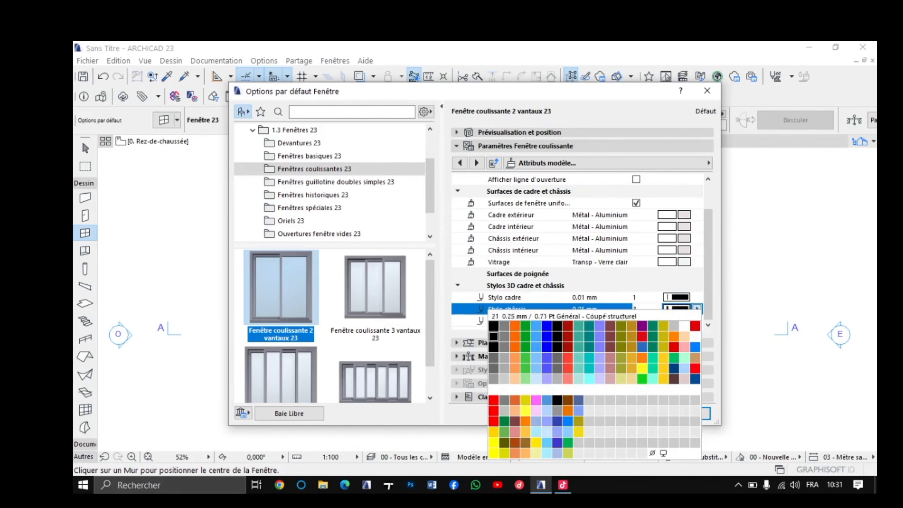
double_click(493, 326)
left_click(676, 321)
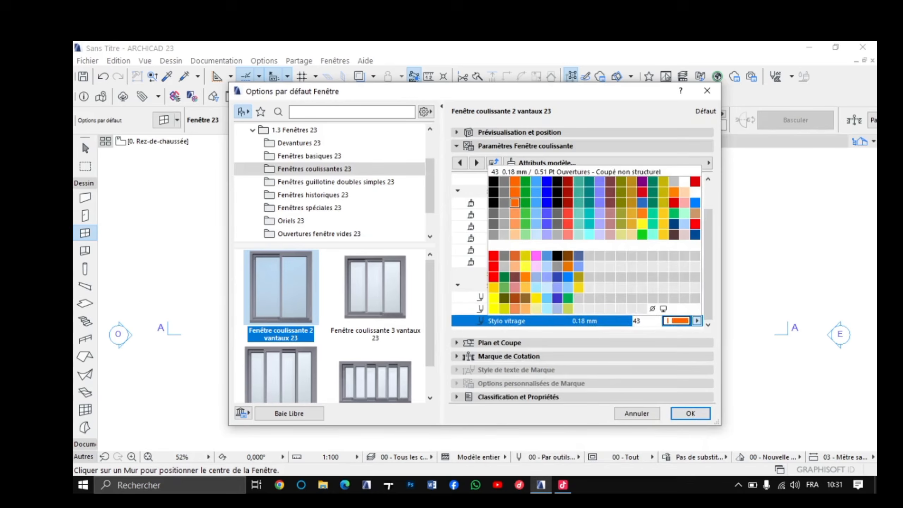
double_click(494, 182)
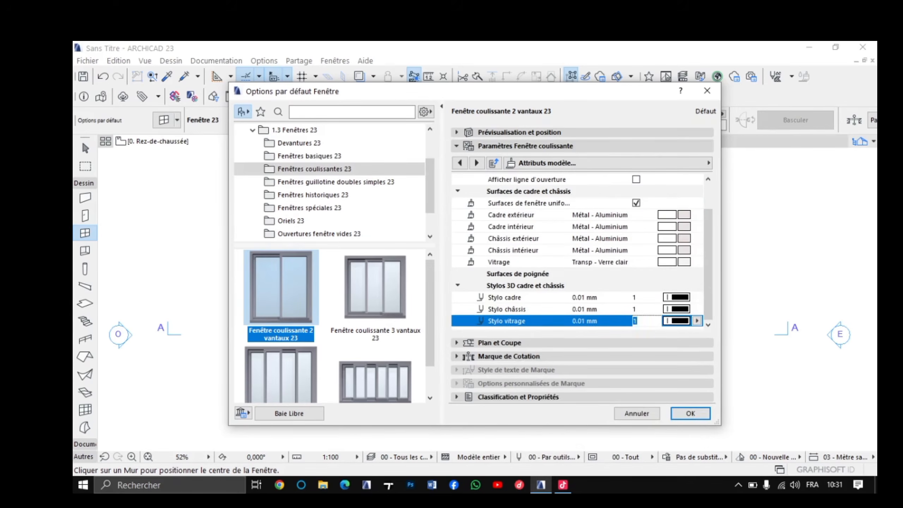
Step: Examine the remaining sliding-window parameter pages from the wall opening through the lintel to the inner sill (Tablette)
left_click(477, 163)
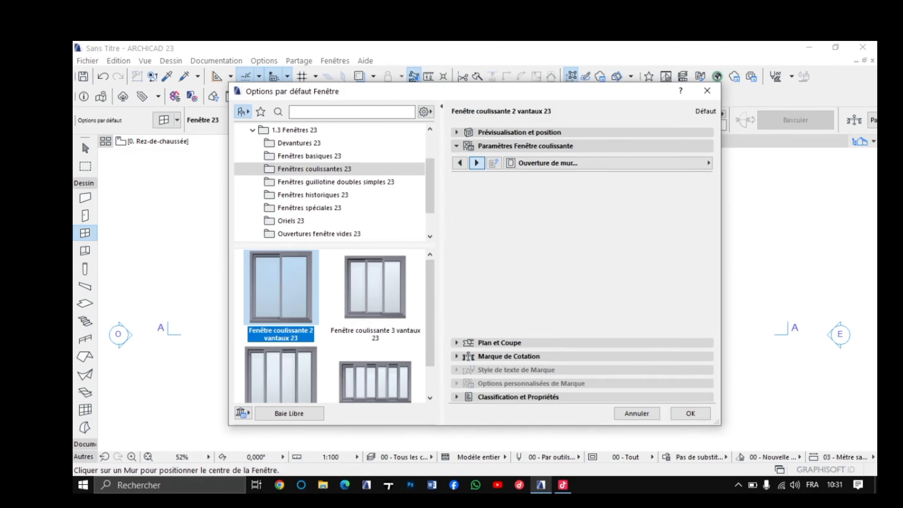
left_click(477, 162)
left_click(477, 163)
left_click(477, 163)
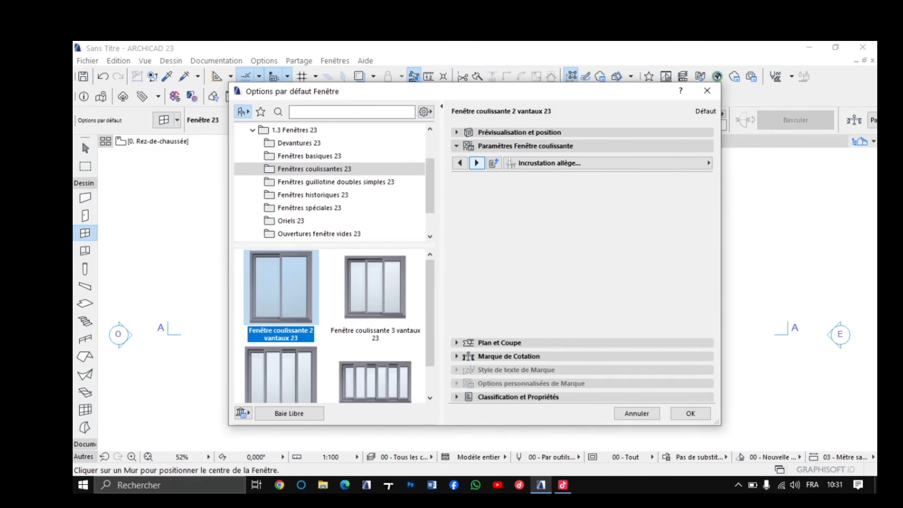
left_click(477, 162)
left_click(477, 163)
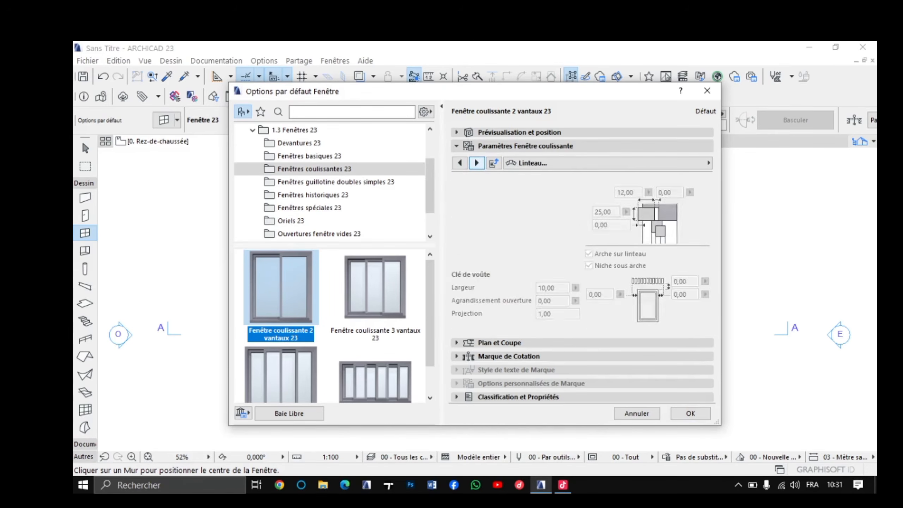
left_click(477, 163)
left_click(477, 162)
left_click(477, 162)
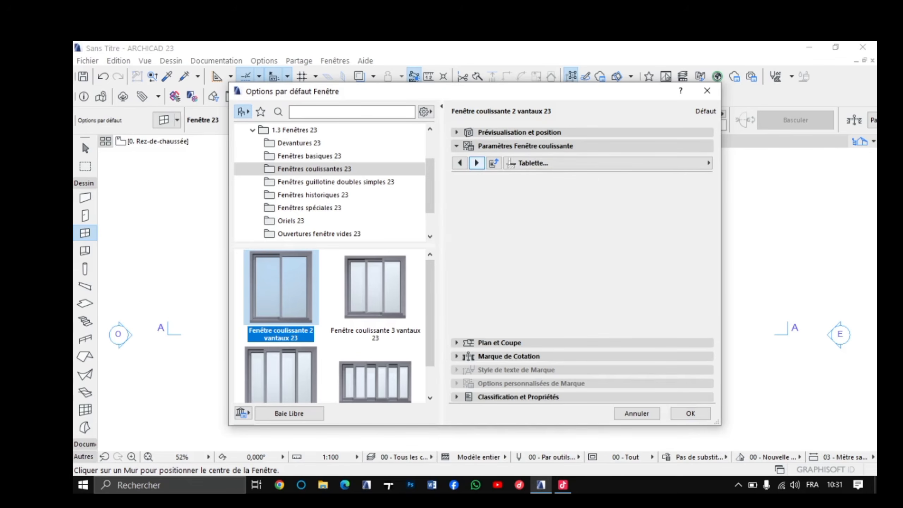
Step: Accept the Fenêtre coulissante 2 vantaux 23 defaults and set the window's height to 120 and width to 200
left_click(691, 413)
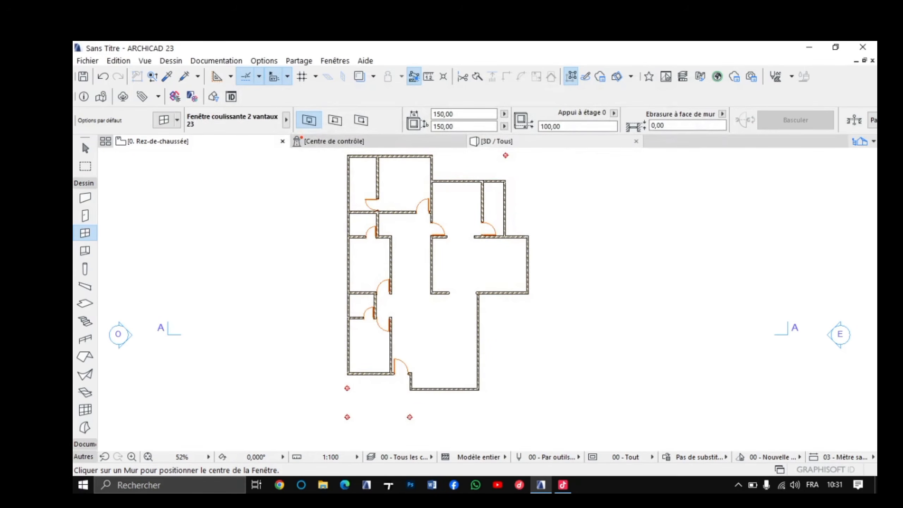
scroll(442, 390, "up", 3)
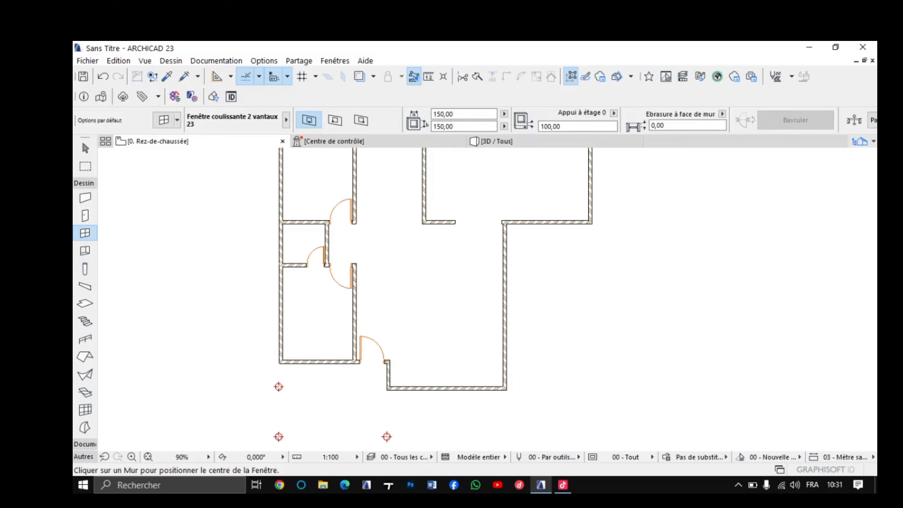
left_click_drag(454, 126, 432, 127)
type("120")
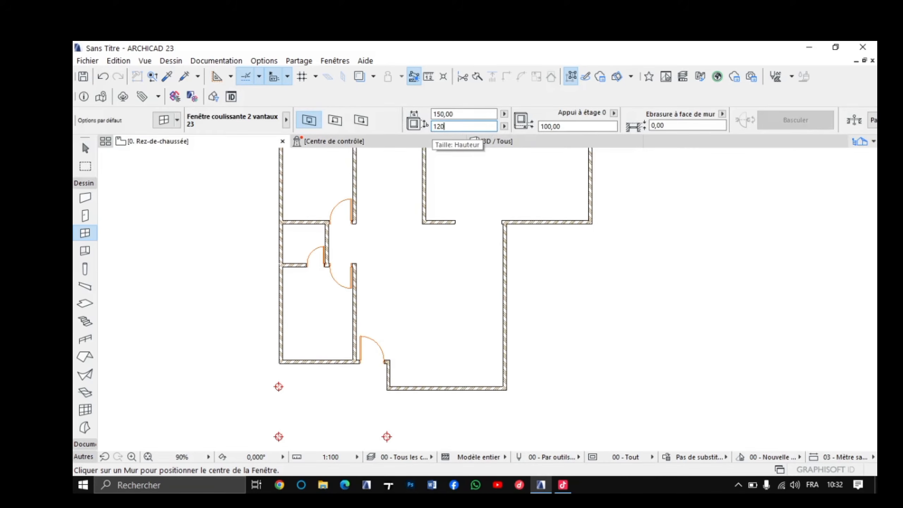
type(",00")
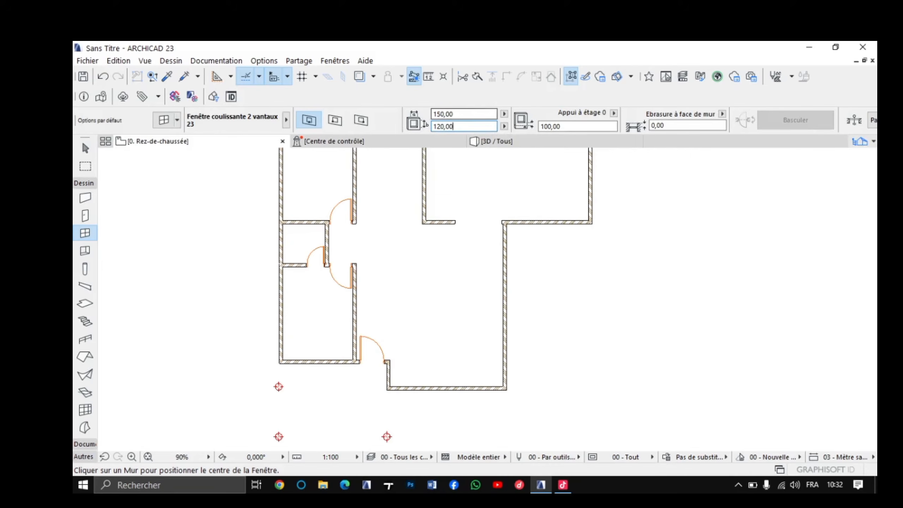
left_click(454, 114)
double_click(454, 114)
type("2")
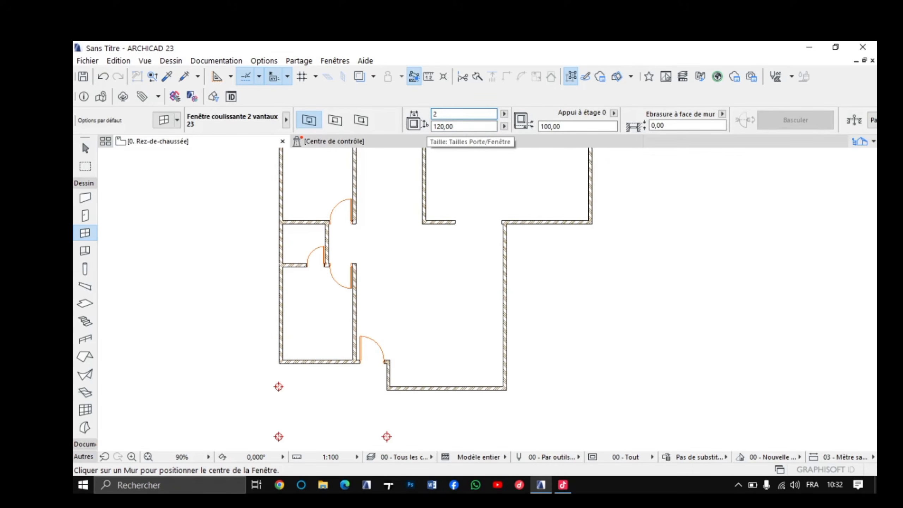
type("00,00")
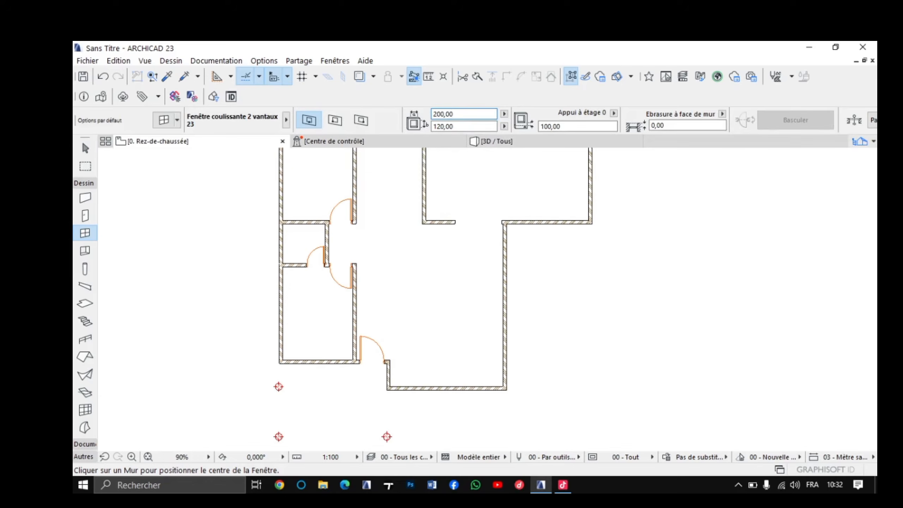
Step: Place the sliding window near the middle of the southernmost exterior wall, east of the entrance door, oriented from the room's interior side
scroll(438, 388, "up", 3)
middle_click_drag(466, 388, 473, 293)
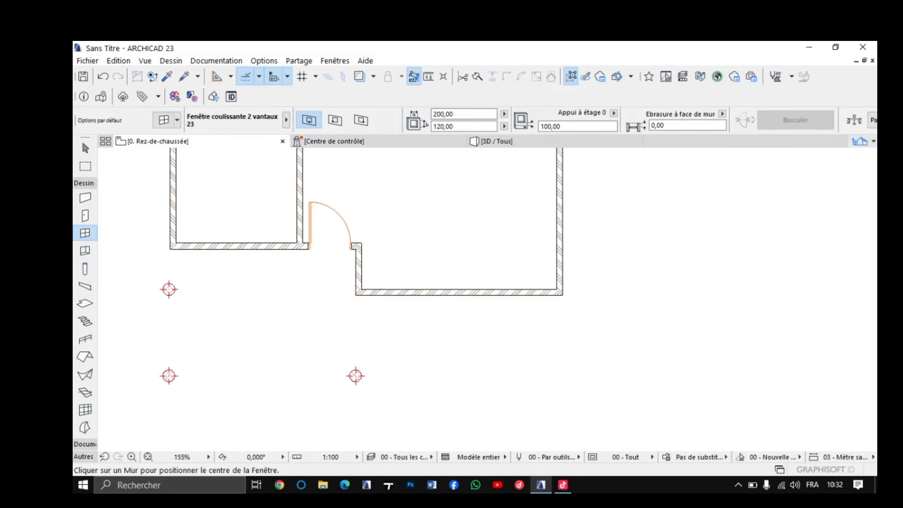
scroll(473, 293, "down", 2)
scroll(474, 287, "up", 3)
scroll(462, 246, "down", 5)
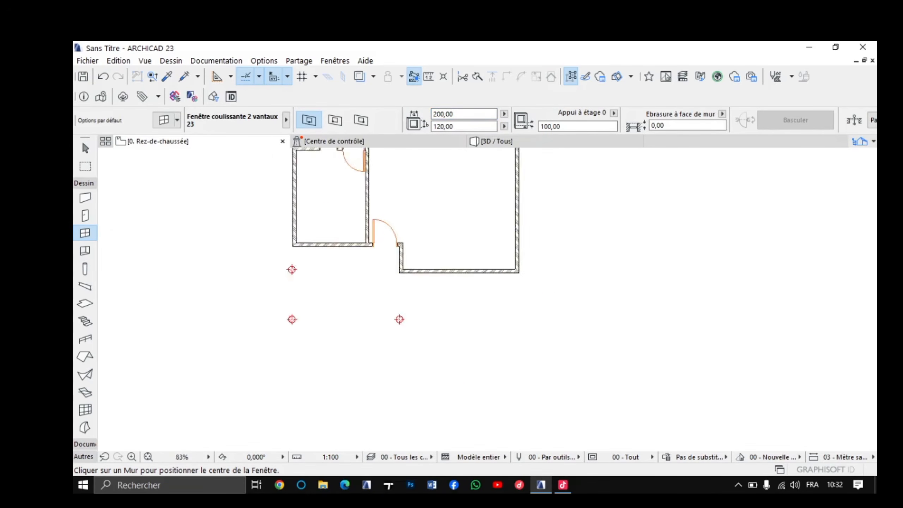
middle_click_drag(458, 251, 442, 309)
scroll(432, 269, "up", 3)
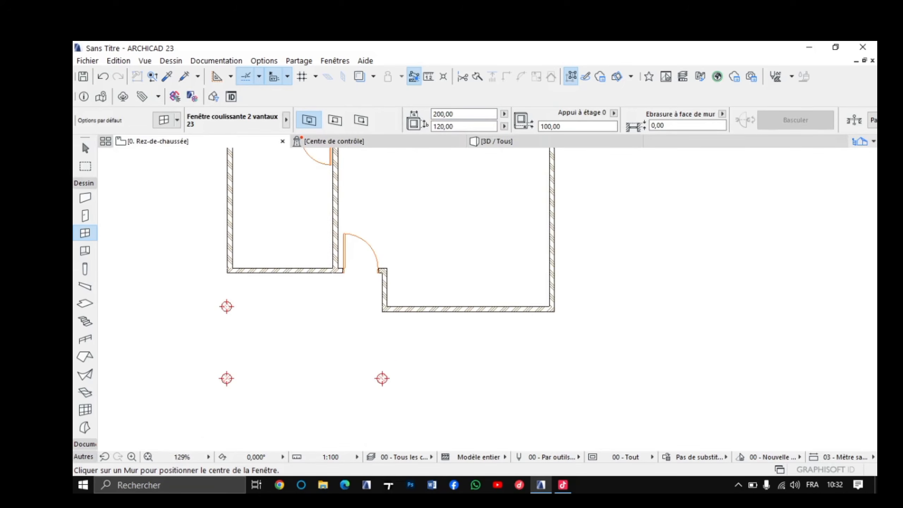
scroll(469, 301, "up", 5)
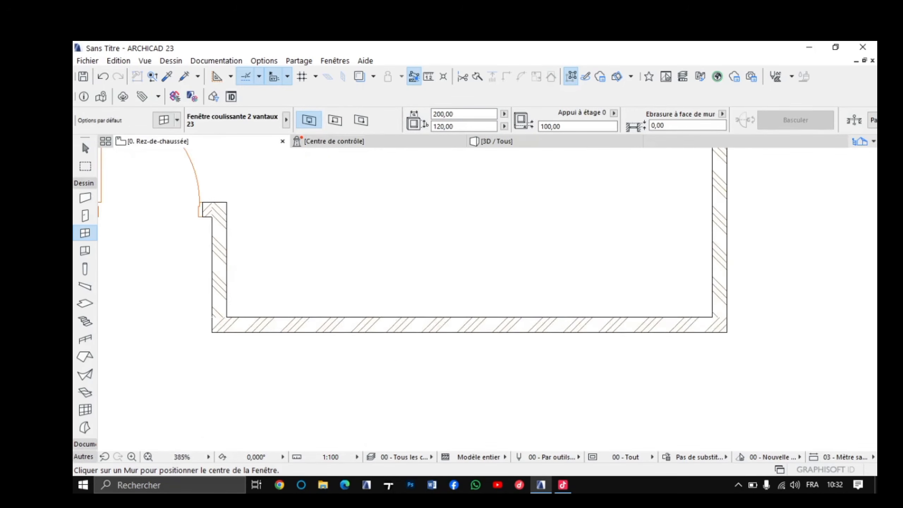
left_click(475, 329)
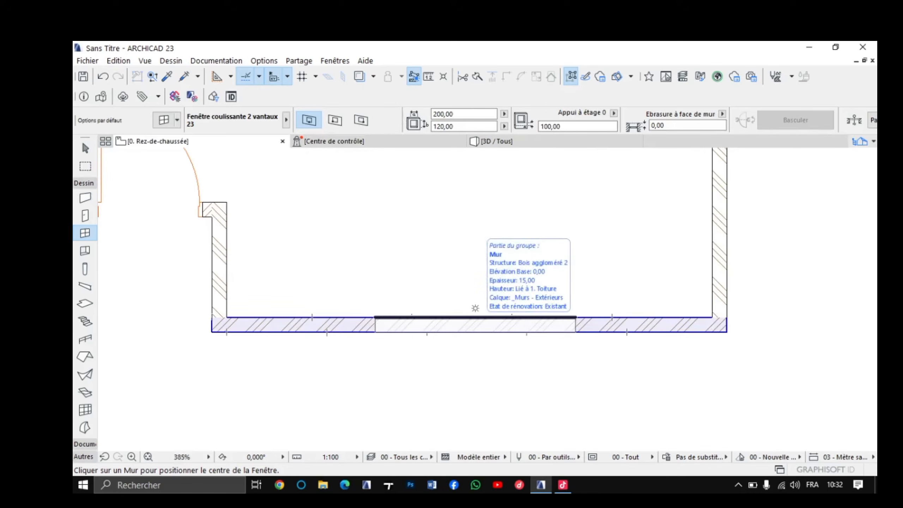
left_click(475, 308)
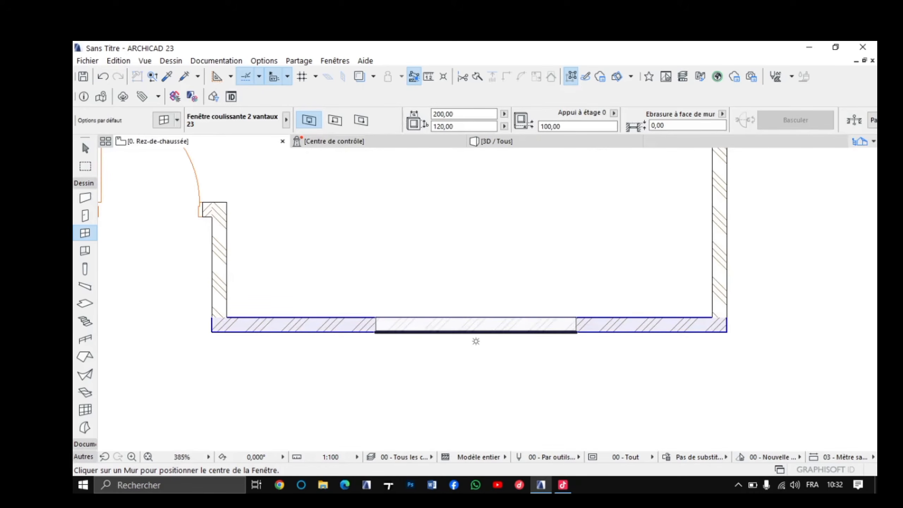
left_click(475, 309)
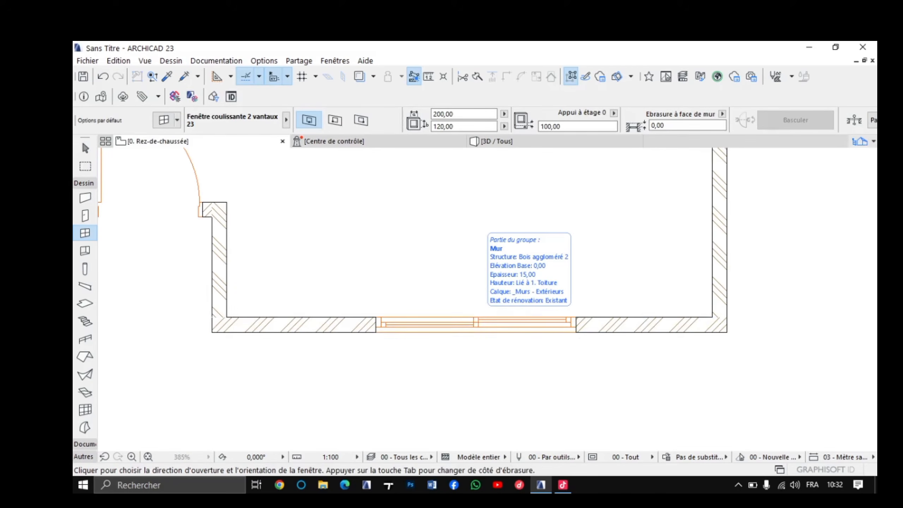
left_click(476, 308)
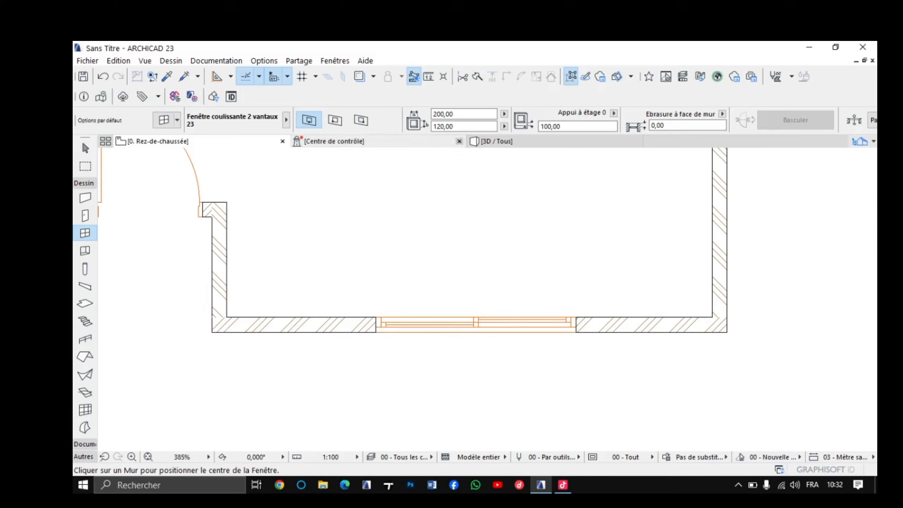
Step: Examine the new sliding window beside the entrance door in the 3D view, including its frame and sill up close
left_click(497, 141)
scroll(487, 299, "down", 7)
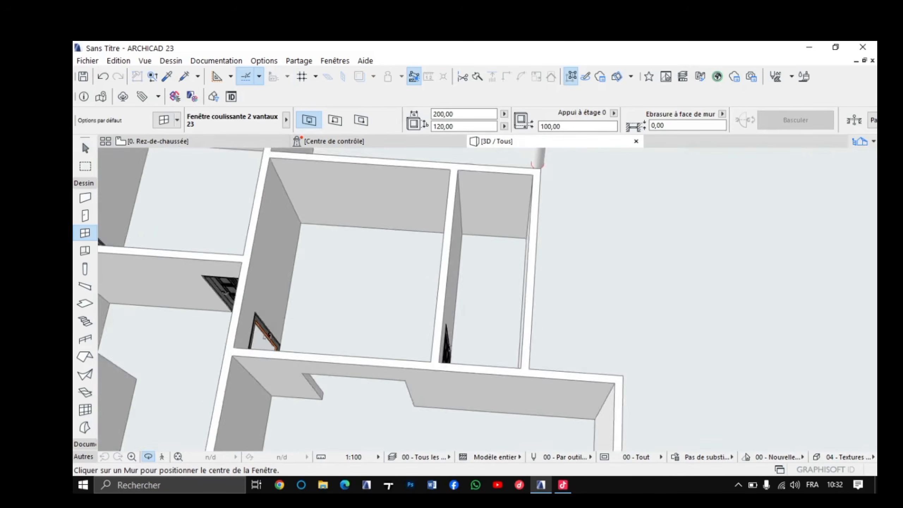
middle_click_drag(487, 300, 487, 228, "shift")
scroll(391, 356, "up", 2)
scroll(306, 370, "up", 5)
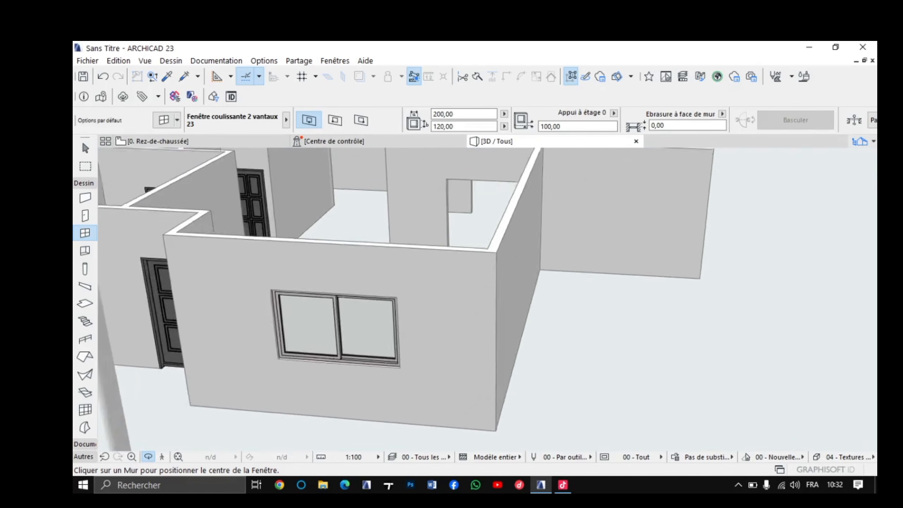
scroll(447, 237, "up", 2)
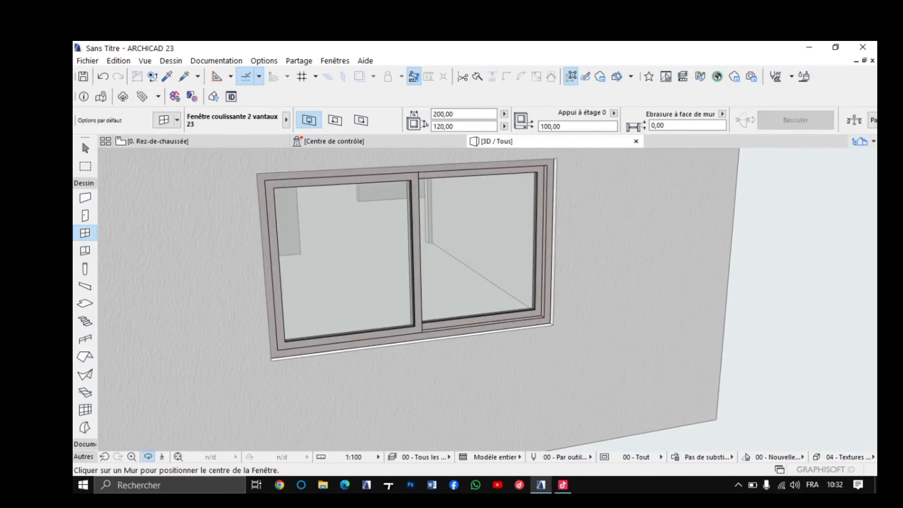
middle_click_drag(447, 237, 516, 292, "shift")
scroll(515, 292, "up", 5)
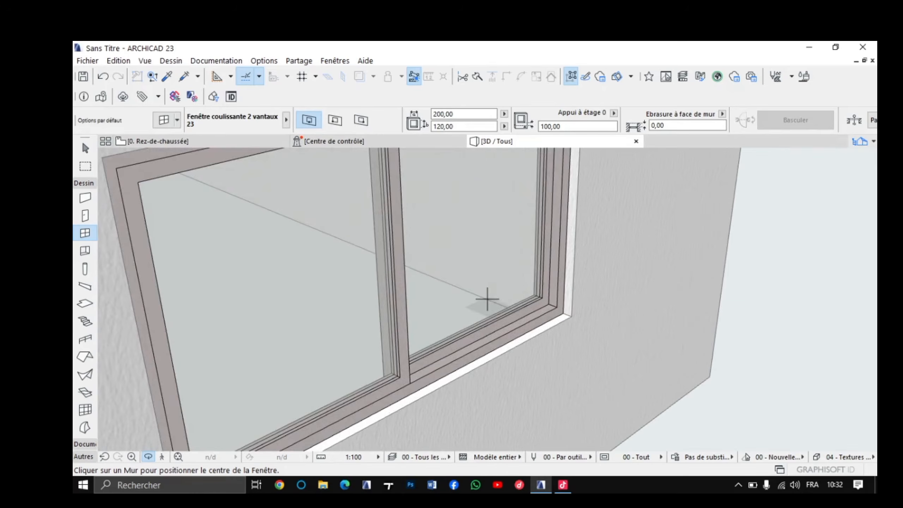
scroll(487, 300, "up", 1)
middle_click_drag(487, 299, 460, 322, "shift")
scroll(488, 299, "down", 2)
scroll(488, 298, "up", 2)
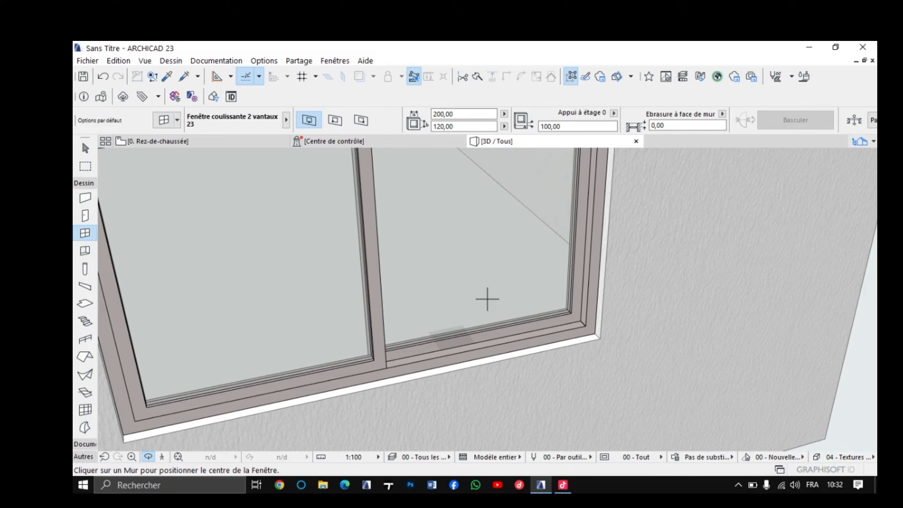
scroll(487, 299, "down", 8)
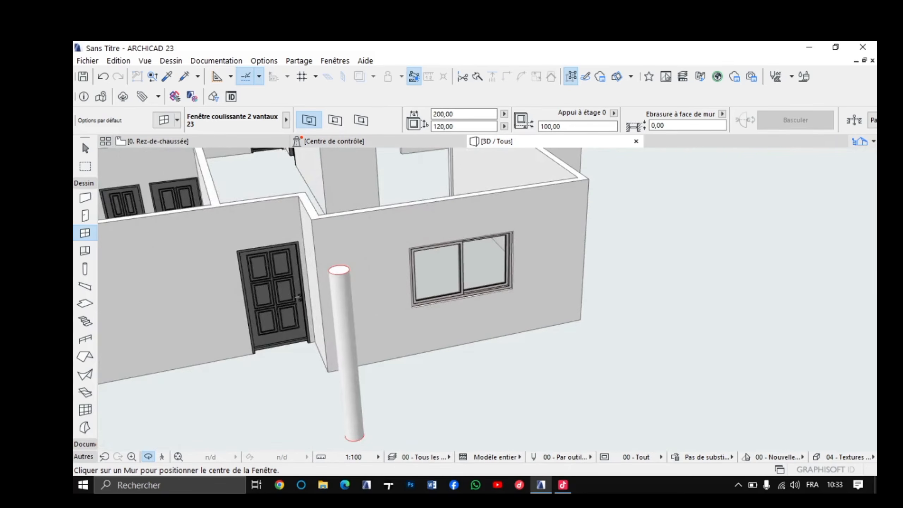
middle_click_drag(462, 265, 488, 299, "shift")
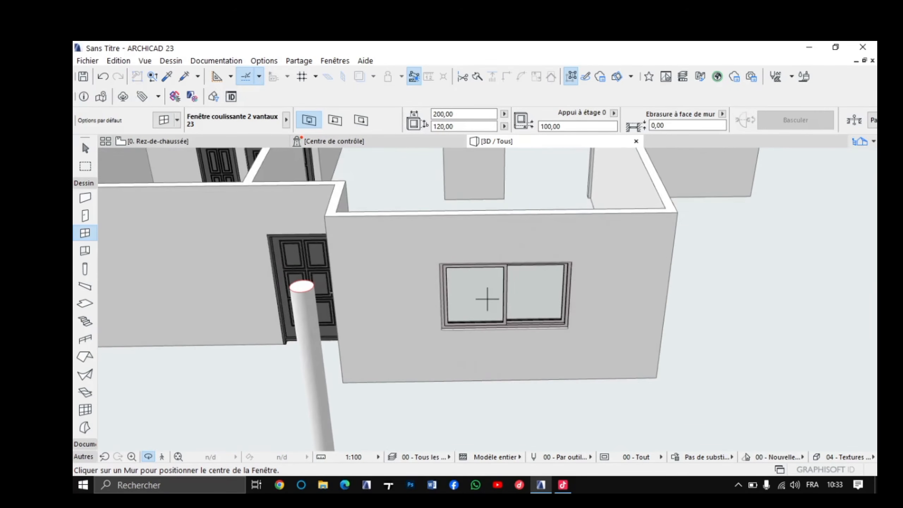
Step: Return to the Rez-de-chaussée floor plan and set the sliding window's width to 150
left_click(158, 141)
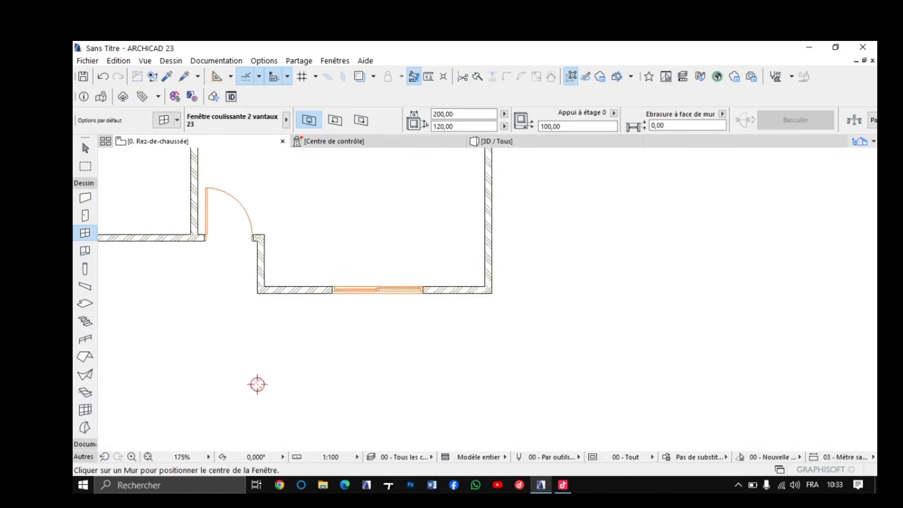
scroll(293, 262, "down", 1)
middle_click_drag(293, 262, 465, 362)
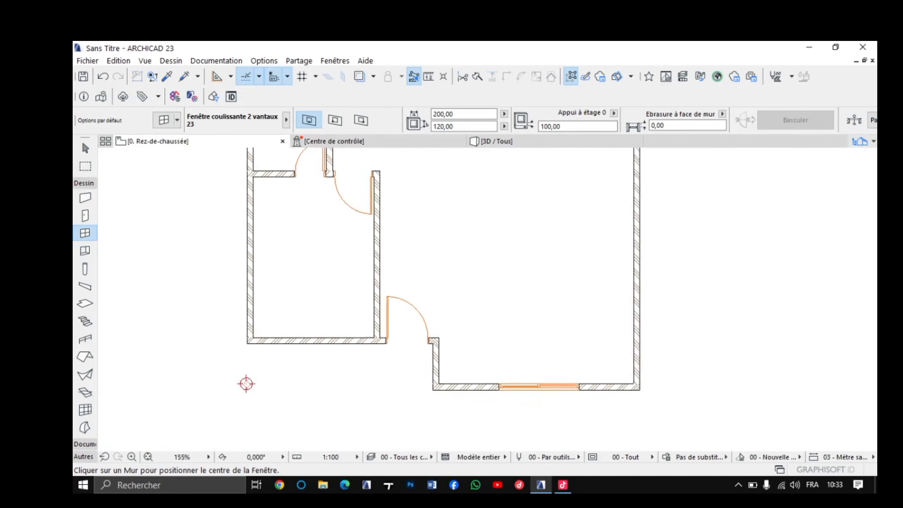
middle_click_drag(246, 383, 291, 432)
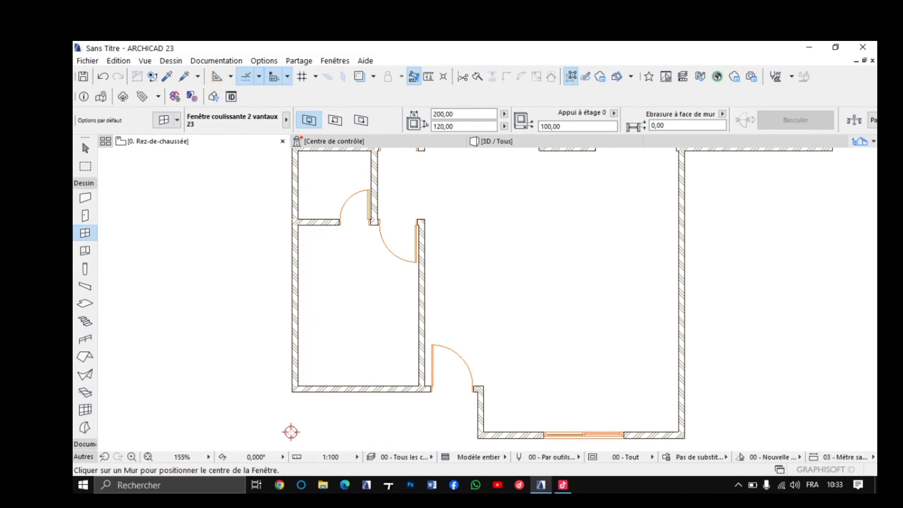
middle_click_drag(445, 250, 443, 367)
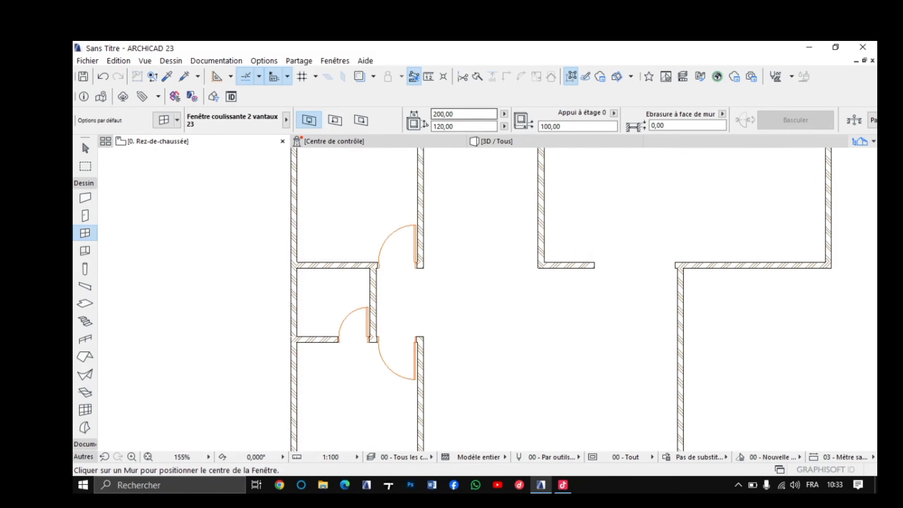
double_click(452, 114)
type("150,00")
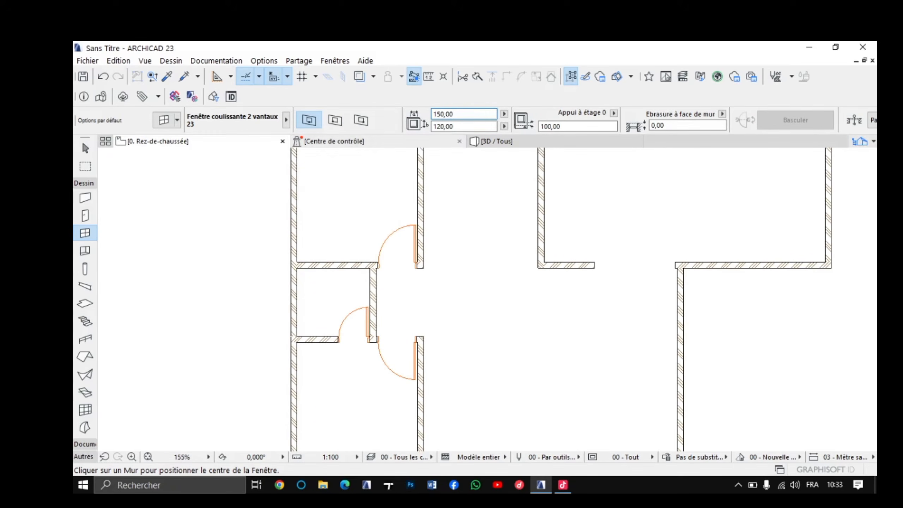
Step: Place a sliding window near the middle of the southwestern room's west exterior wall
middle_click_drag(477, 356, 510, 225)
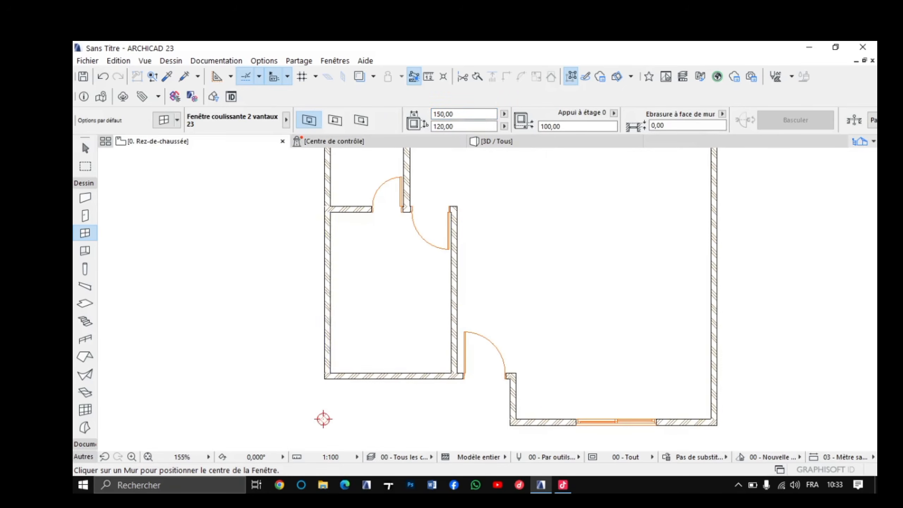
scroll(336, 278, "up", 1)
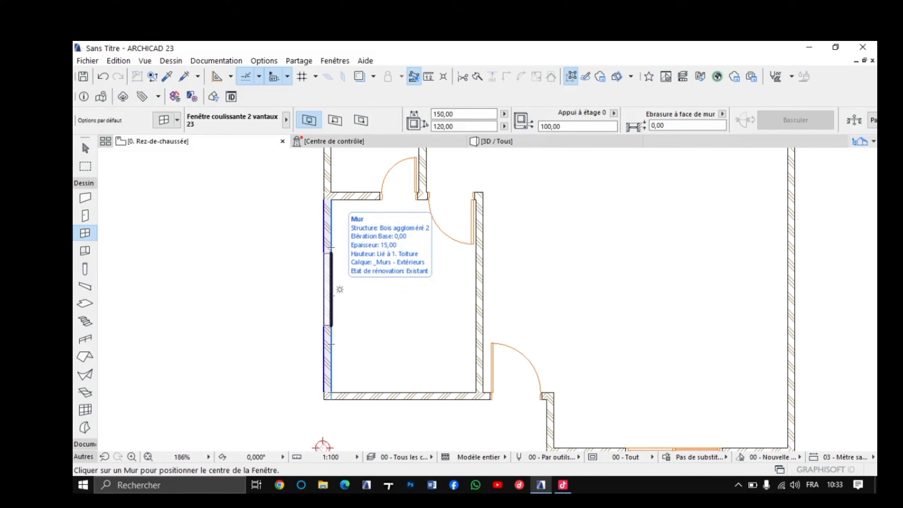
left_click(340, 290)
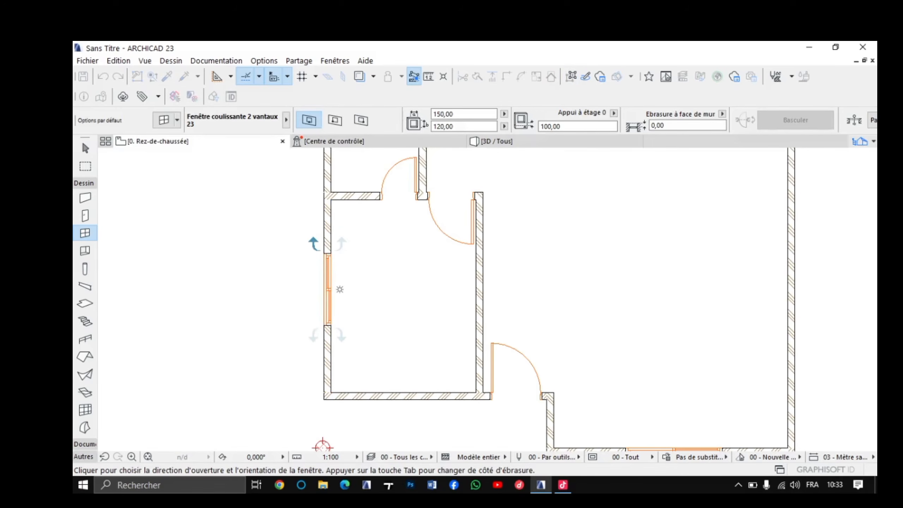
left_click(340, 289)
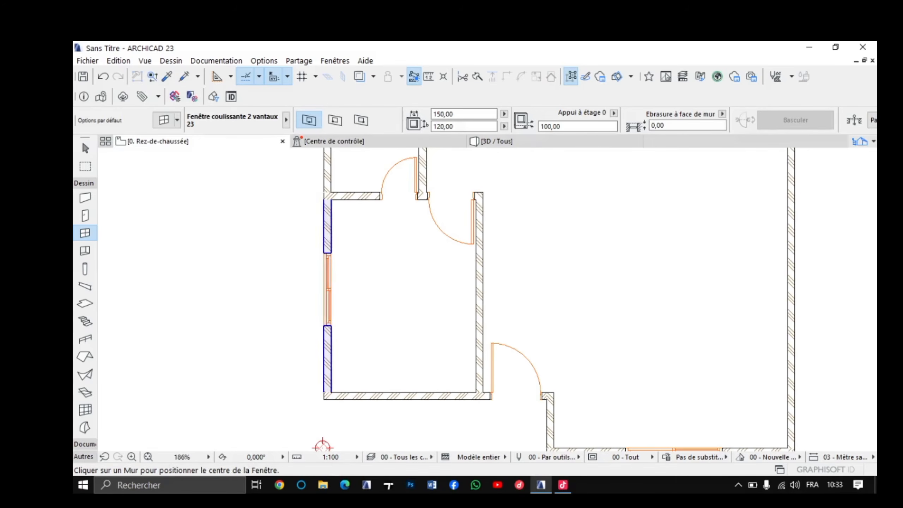
Step: Place a sliding window in the west exterior wall of the larger room north of the small bathroom-sized room
scroll(329, 289, "left", 1)
scroll(333, 446, "up", 6)
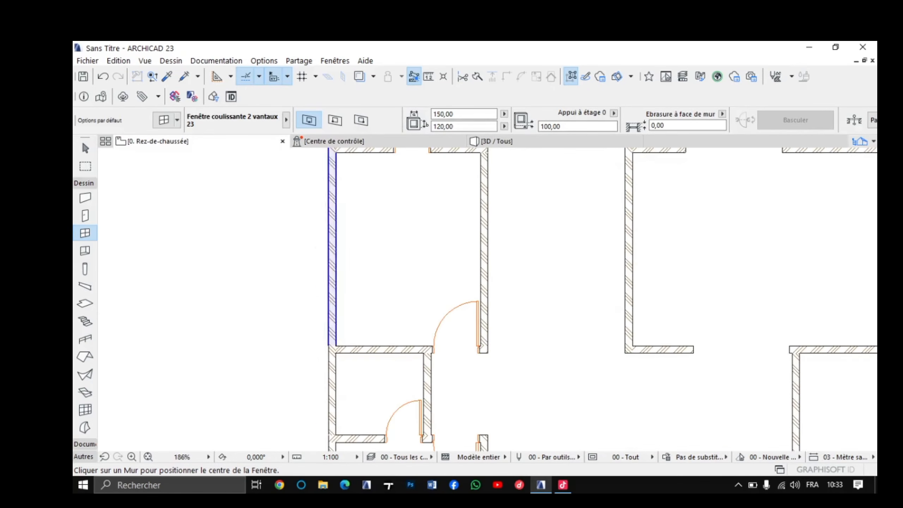
scroll(343, 245, "up", 2)
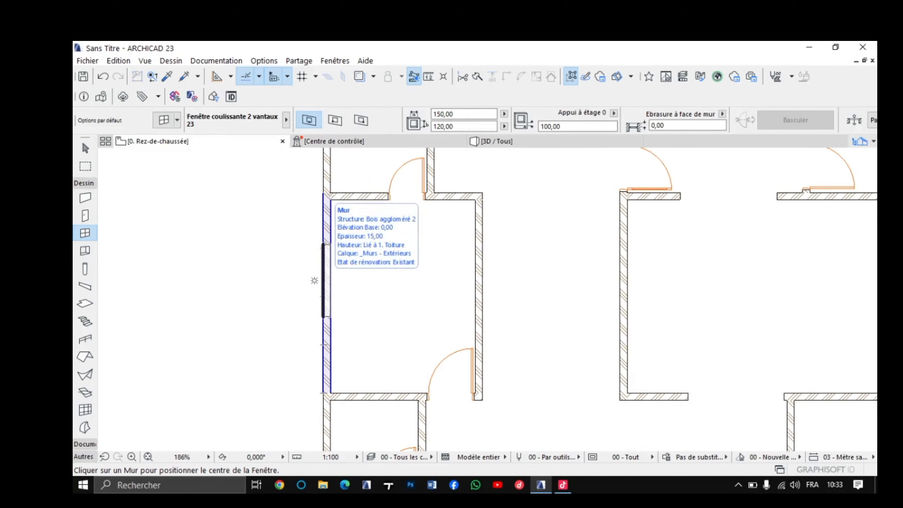
left_click(339, 280)
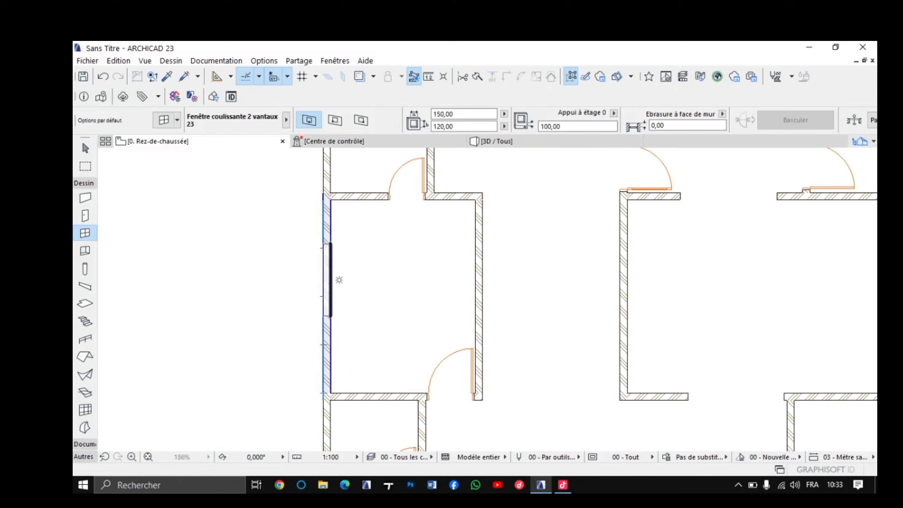
left_click(313, 236)
scroll(311, 282, "down", 5)
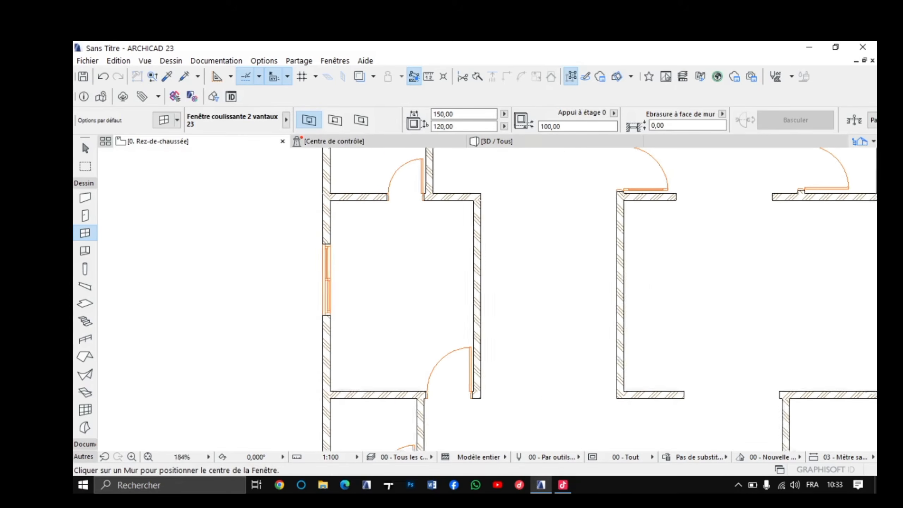
middle_click_drag(311, 282, 314, 403)
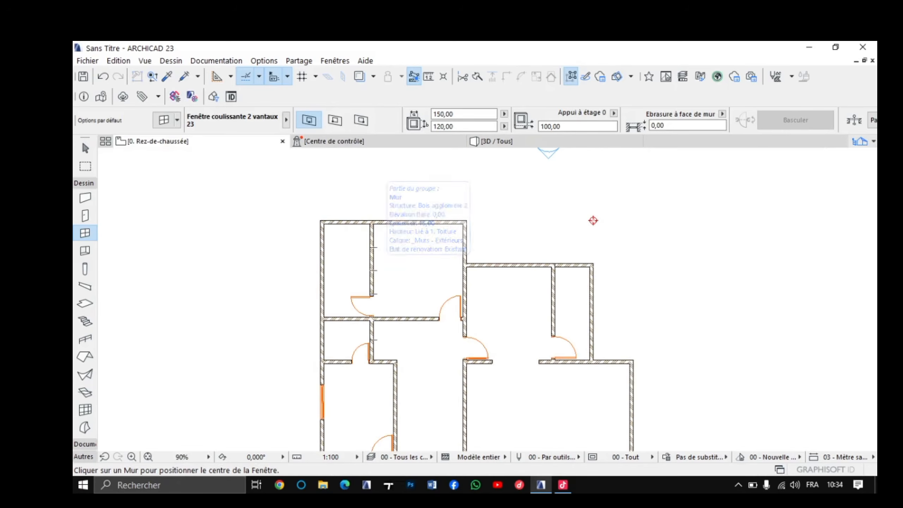
Step: Place a 150 by 120 sliding window in the north exterior wall of the northernmost large room
scroll(424, 217, "up", 2)
scroll(451, 221, "up", 6)
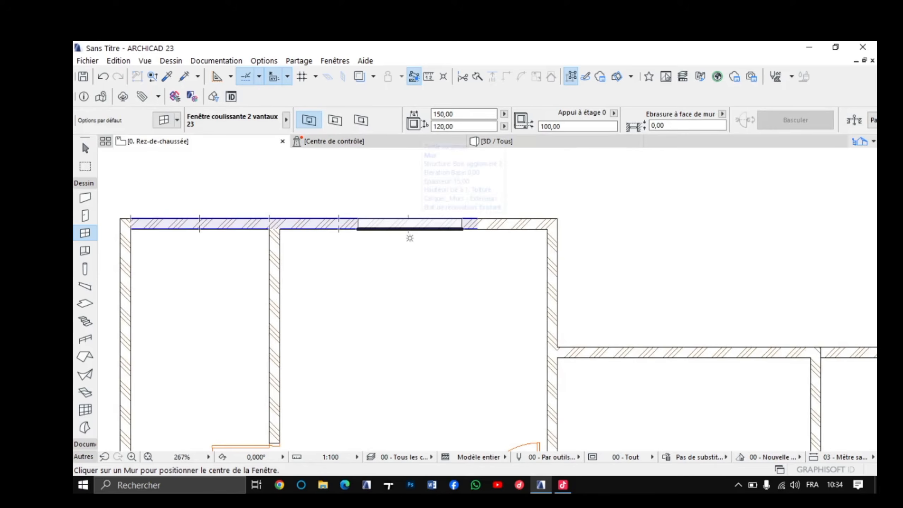
left_click(410, 228)
left_click(409, 238)
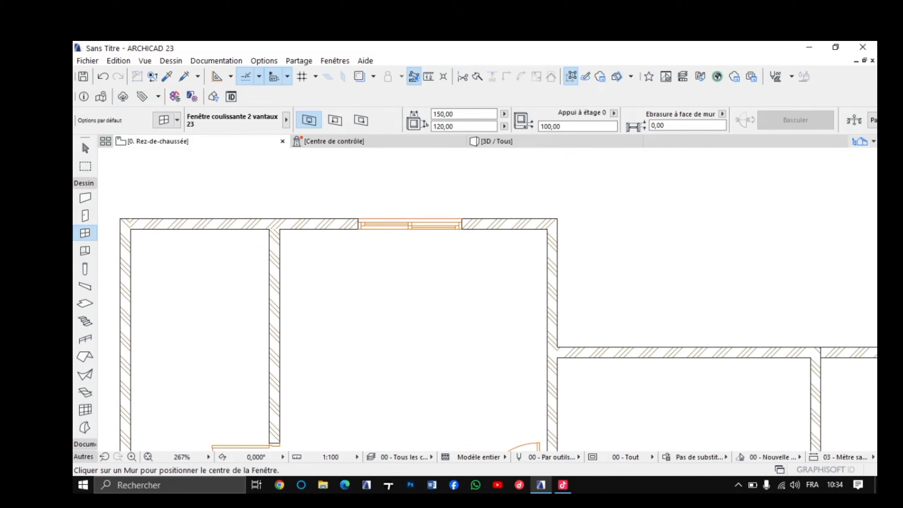
Step: Set the sliding window's width to 200 and place one in the south exterior wall of the eastern room
scroll(751, 257, "down", 4)
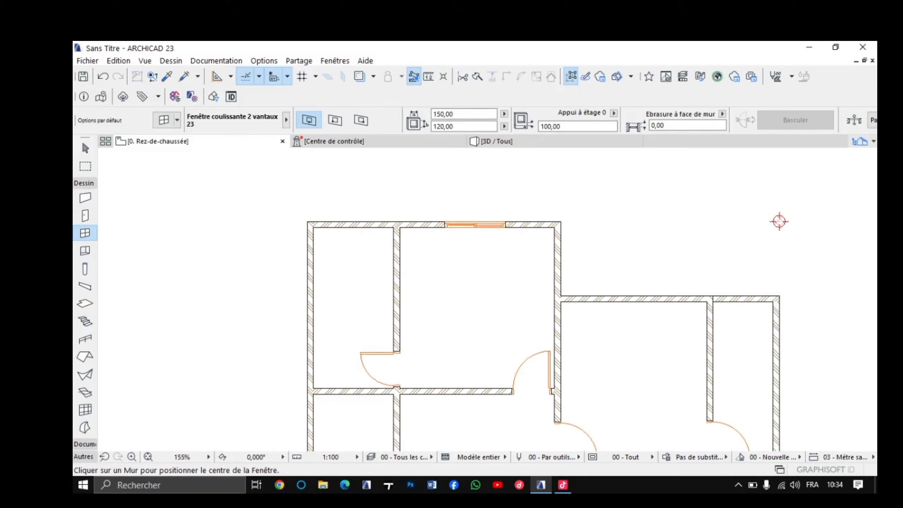
scroll(779, 221, "down", 3)
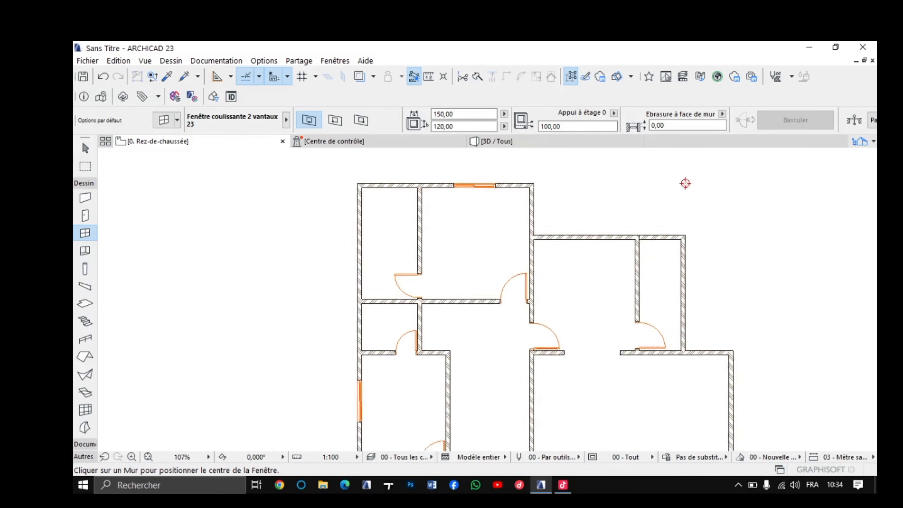
middle_click_drag(686, 183, 688, 171)
scroll(658, 177, "down", 3)
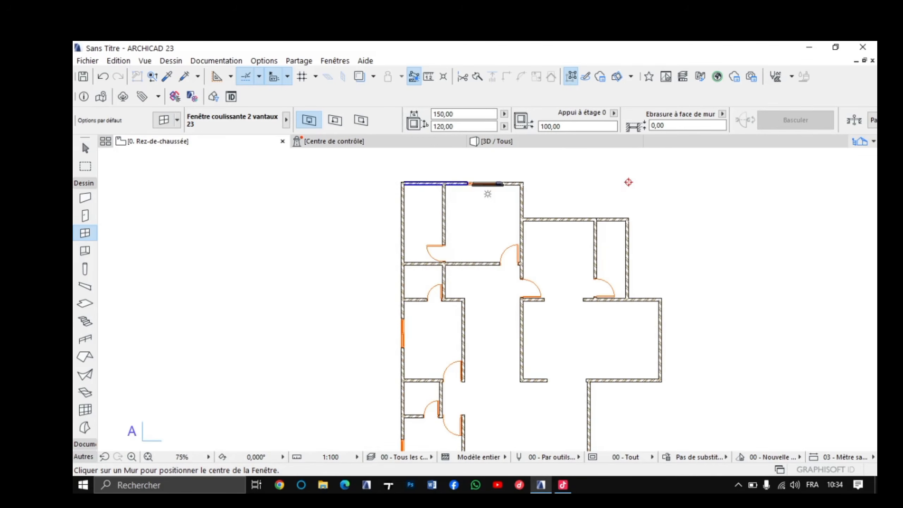
middle_click_drag(404, 355, 334, 311)
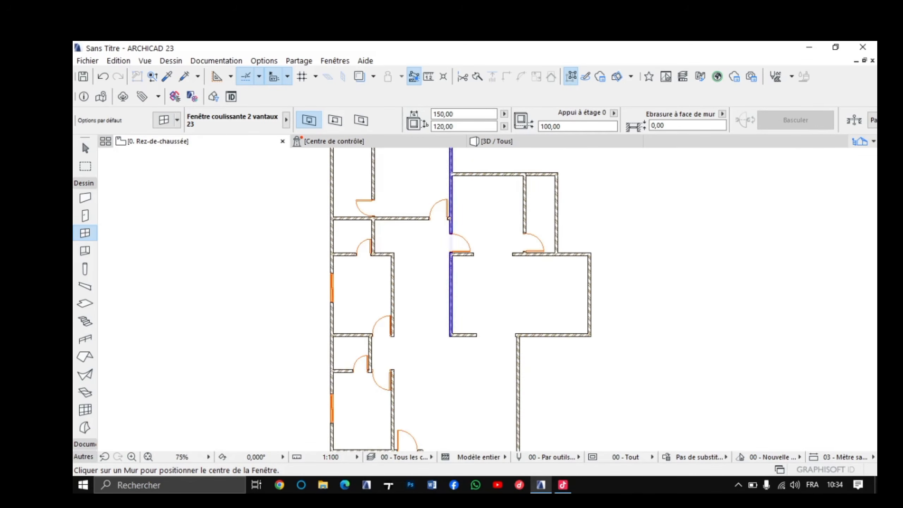
scroll(556, 340, "up", 3)
scroll(560, 339, "up", 3)
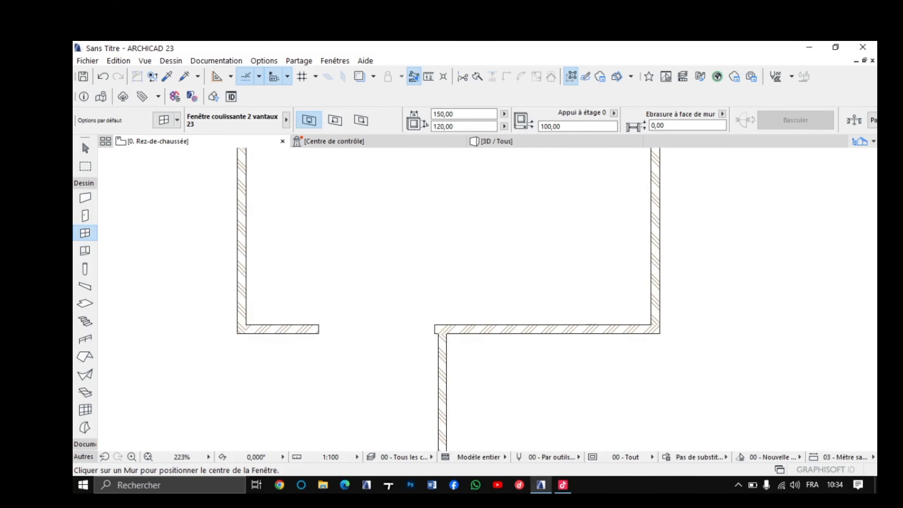
scroll(561, 334, "up", 2)
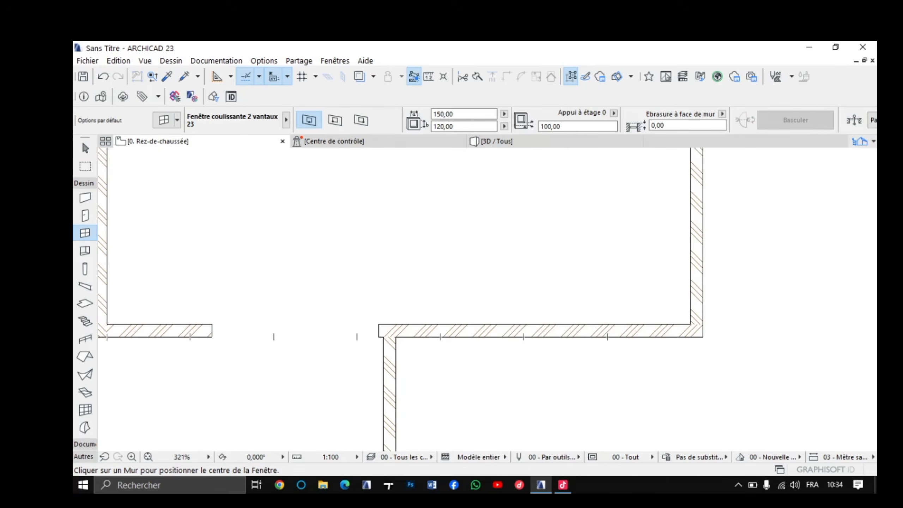
left_click_drag(458, 114, 405, 130)
type("200,00")
scroll(569, 295, "up", 2)
scroll(536, 346, "down", 2)
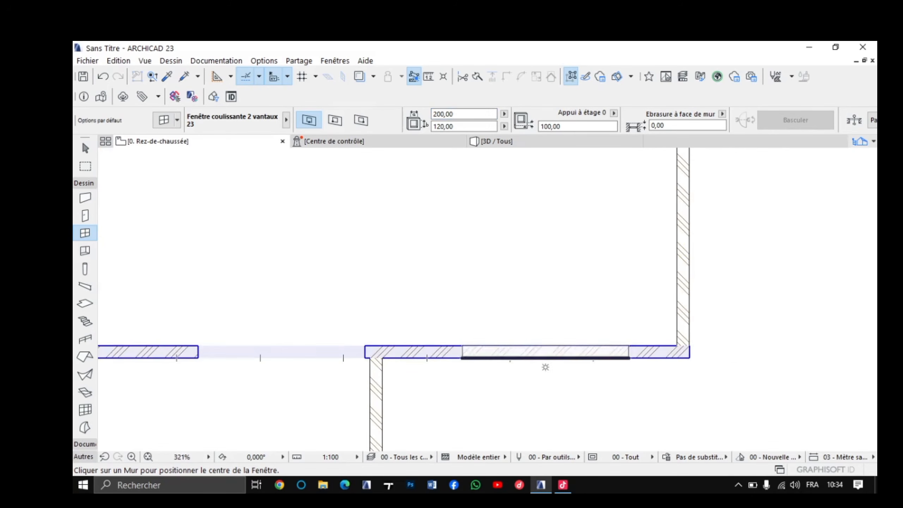
left_click(545, 337)
left_click(546, 335)
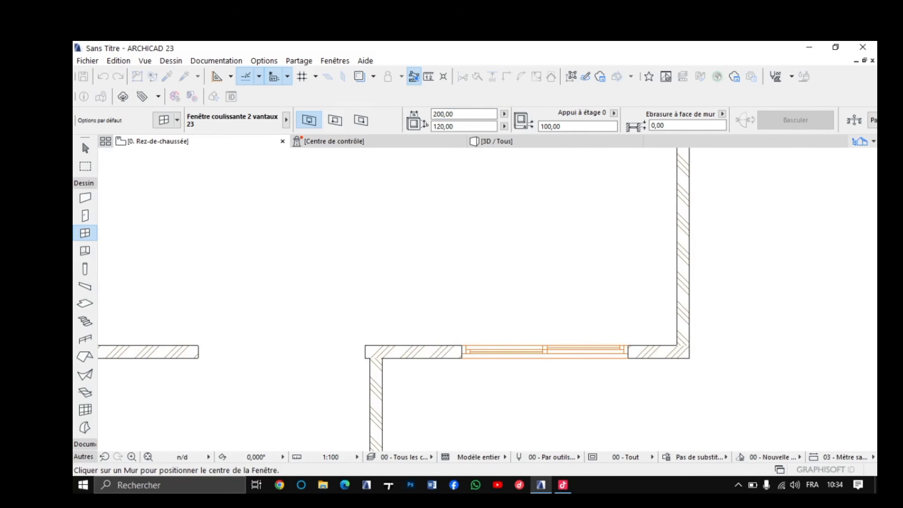
Step: Examine in the 3D view the eastern room's new sliding window and the window beside the entrance door
scroll(281, 435, "down", 6)
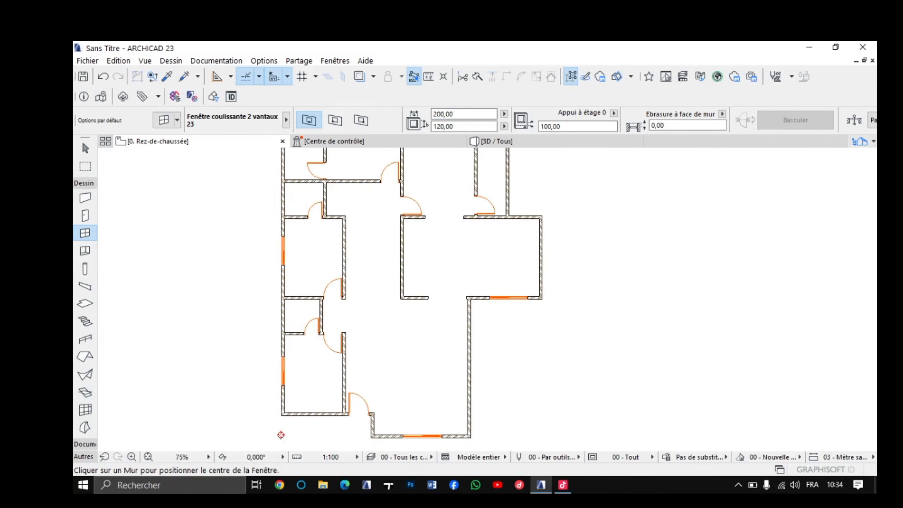
scroll(490, 339, "up", 3)
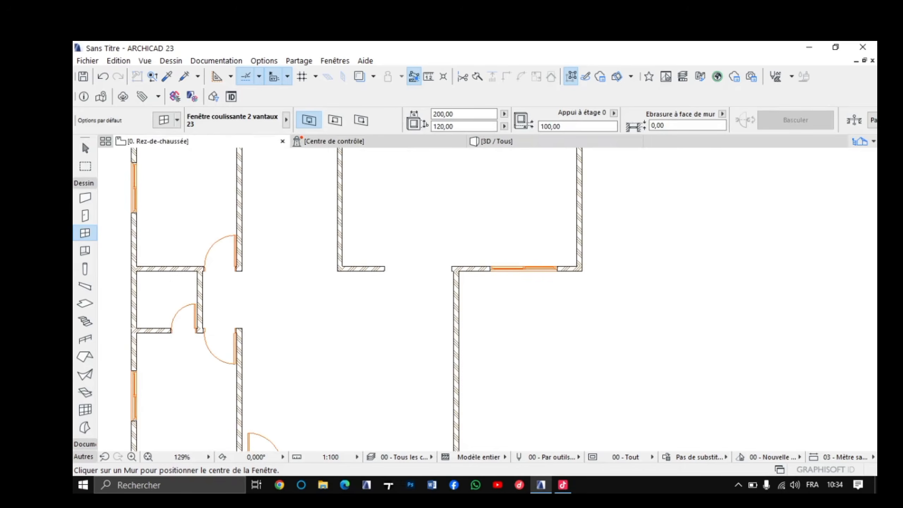
key("F3")
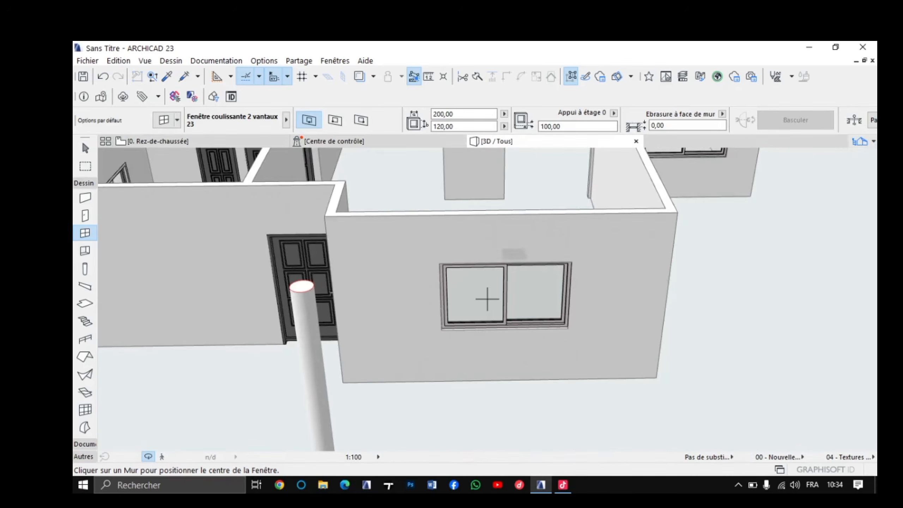
scroll(488, 298, "down", 3)
scroll(484, 294, "up", 2)
scroll(443, 345, "up", 5)
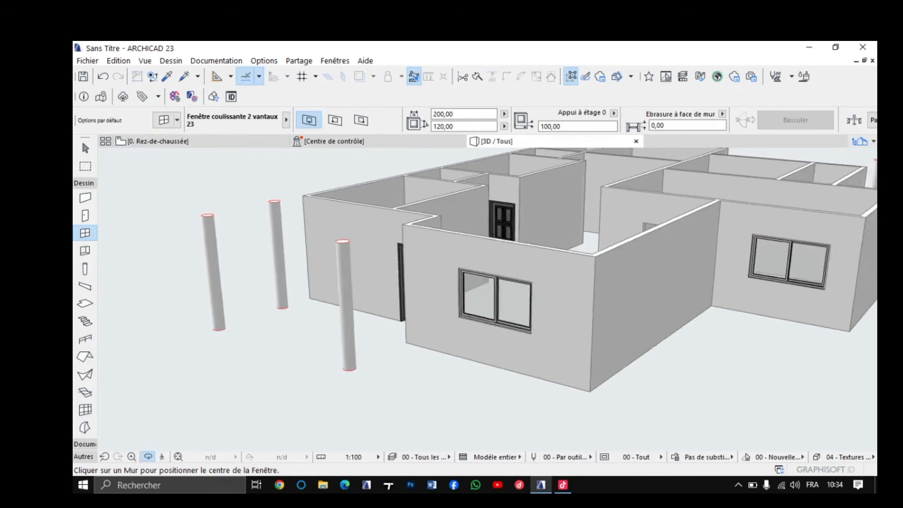
scroll(487, 299, "up", 3)
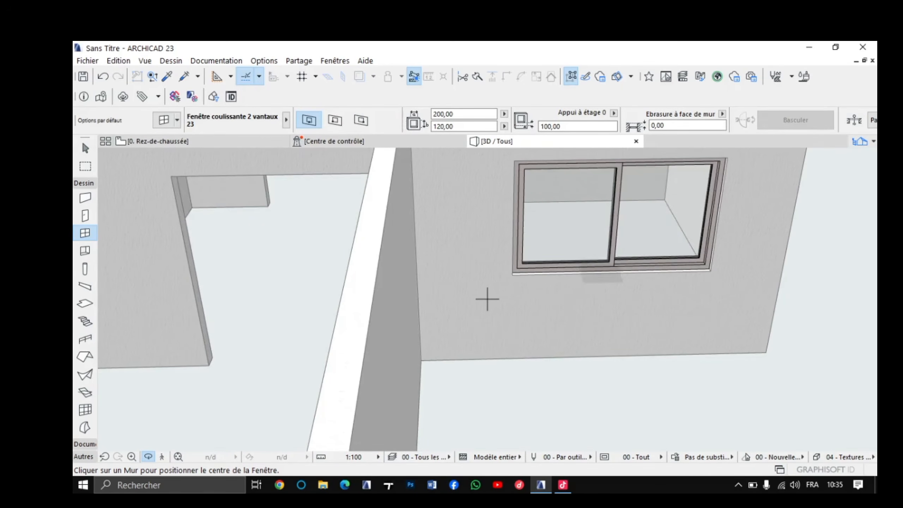
scroll(488, 299, "up", 4)
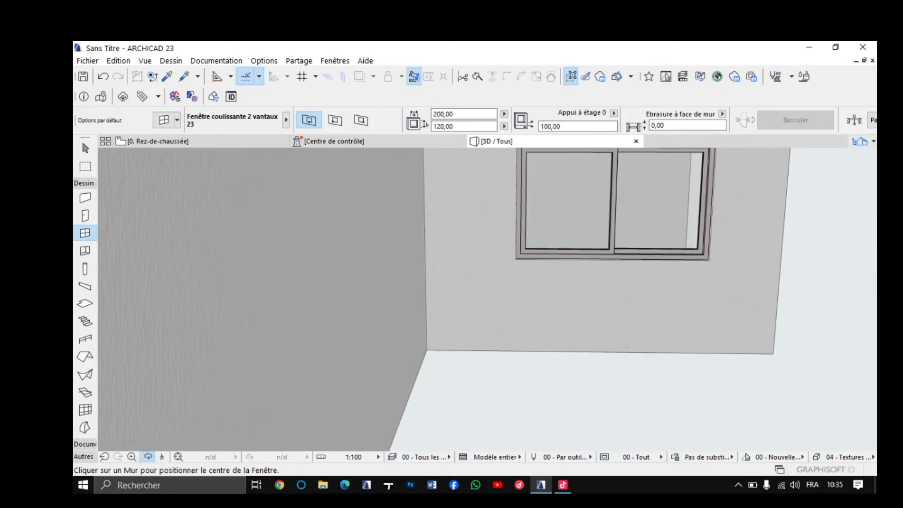
scroll(487, 299, "down", 6)
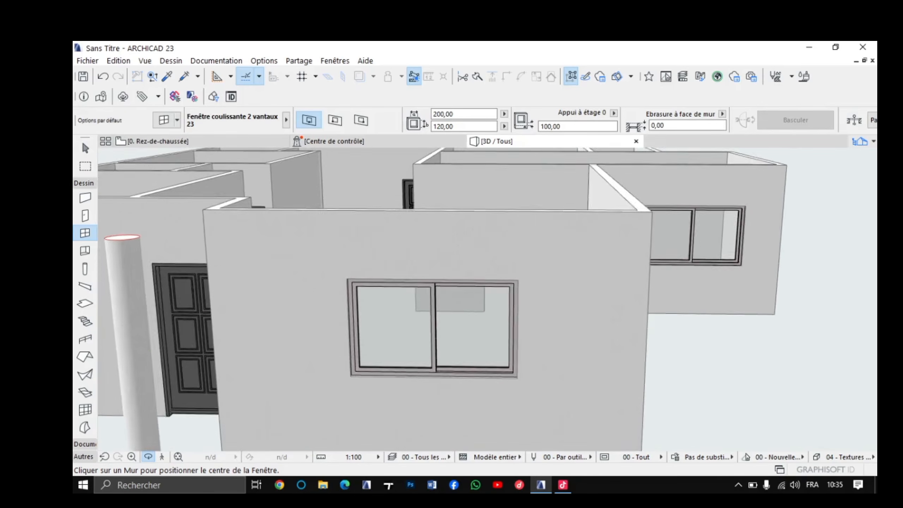
mouse_move(486, 298)
middle_mouse_down("shift")
mouse_move(537, 308)
mouse_move(555, 285)
mouse_move(502, 301)
middle_mouse_up("shift")
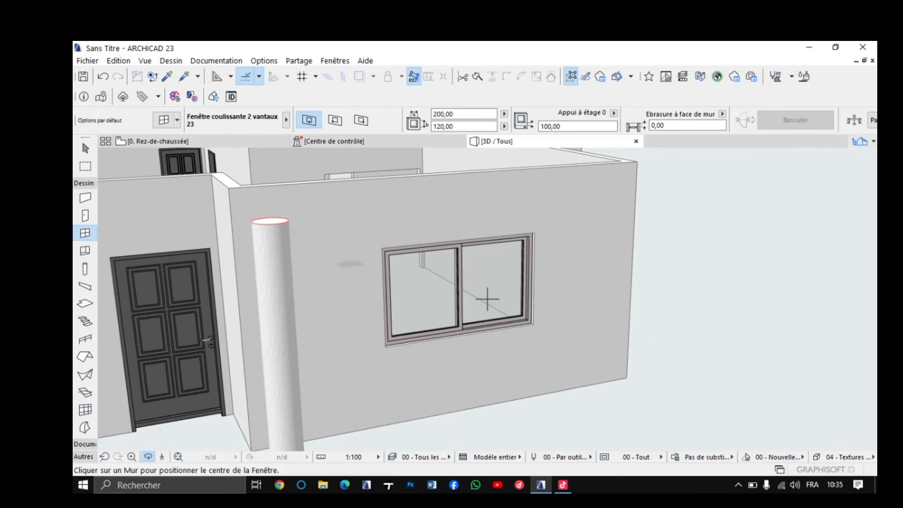
scroll(487, 298, "down", 5)
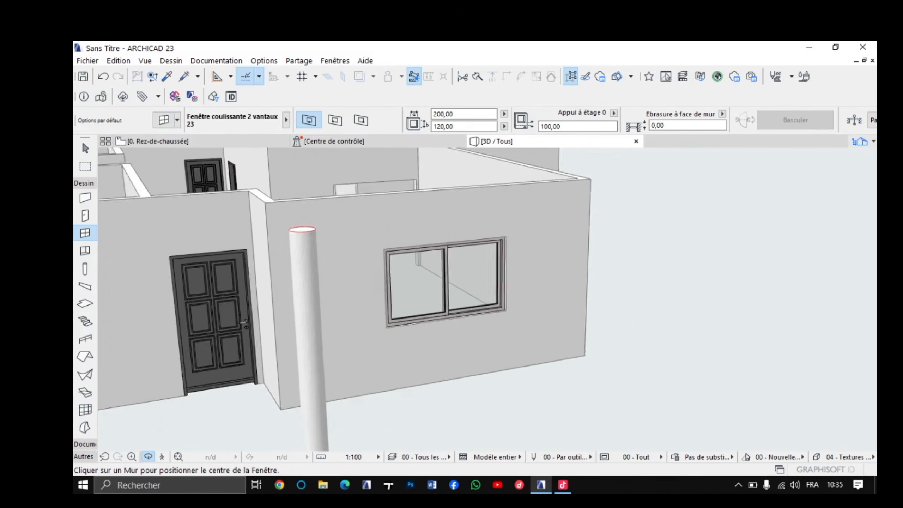
middle_click_drag(487, 299, 487, 299, "shift")
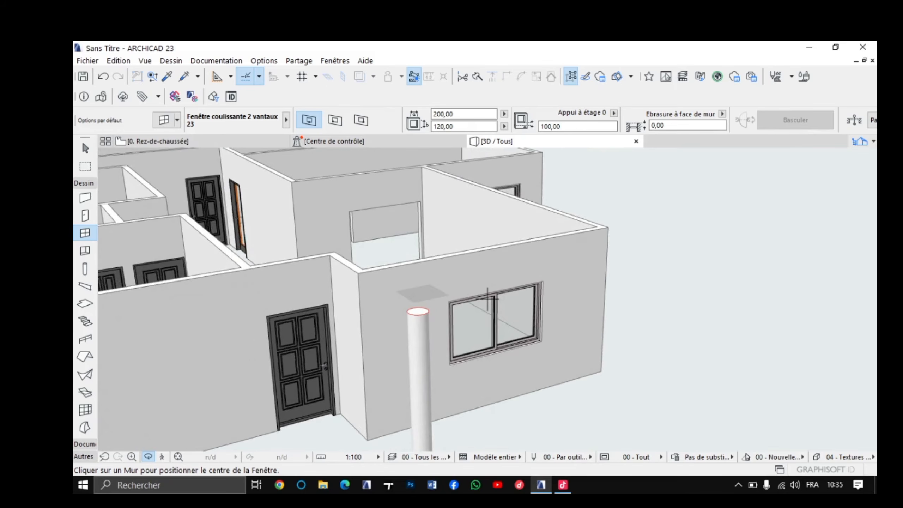
middle_click_drag(487, 298, 487, 299, "shift")
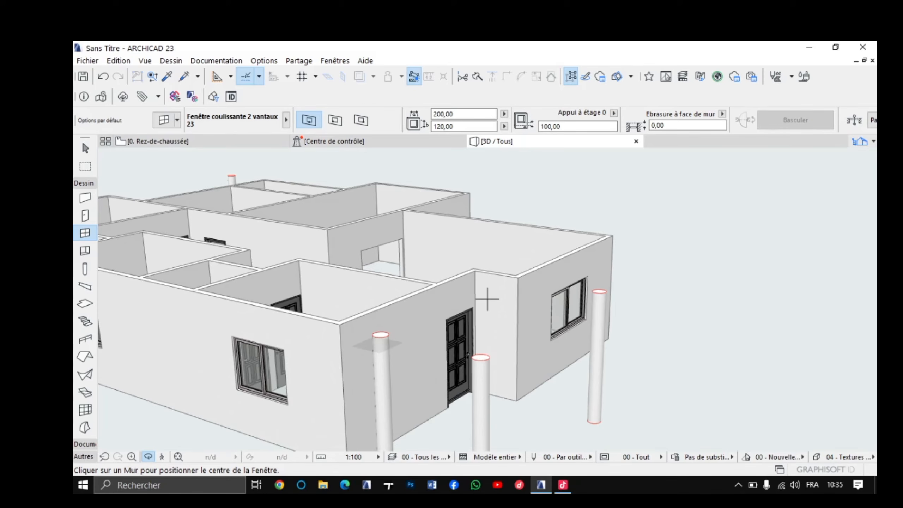
Step: Examine the house in 3D from several angles, comparing the south-facing windows with the interior openings
scroll(427, 348, "up", 2)
left_click_drag(496, 355, 291, 356)
mouse_move(463, 295)
middle_mouse_down("shift")
mouse_move(565, 304)
mouse_move(463, 297)
middle_mouse_up("shift")
scroll(505, 301, "up", 5)
scroll(462, 297, "up", 4)
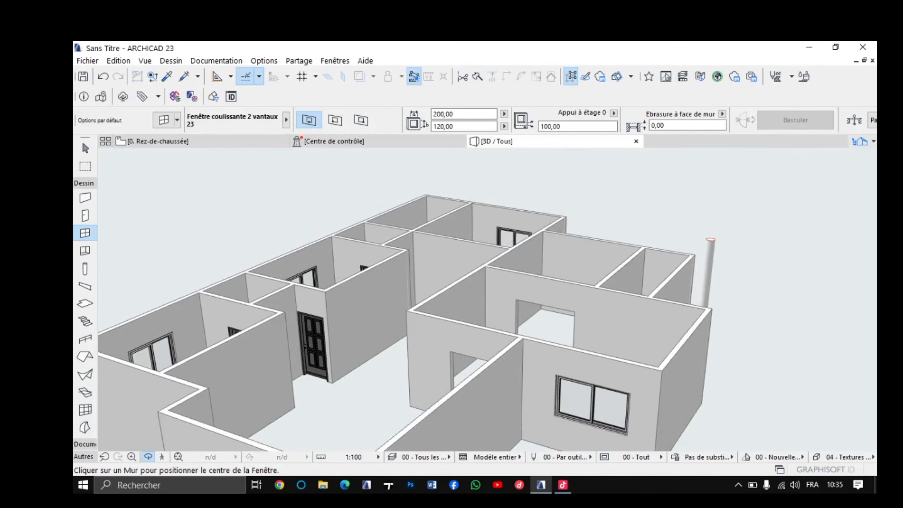
scroll(487, 299, "up", 5)
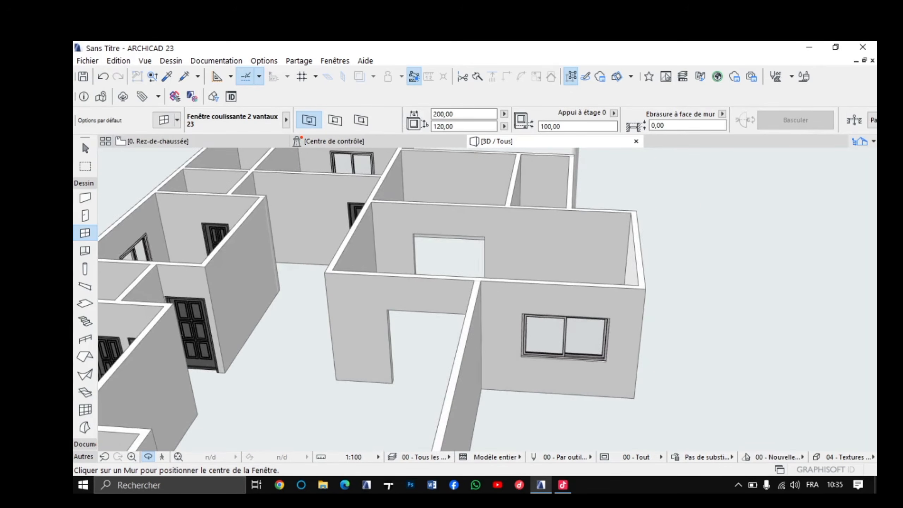
scroll(484, 299, "up", 4)
scroll(487, 299, "up", 4)
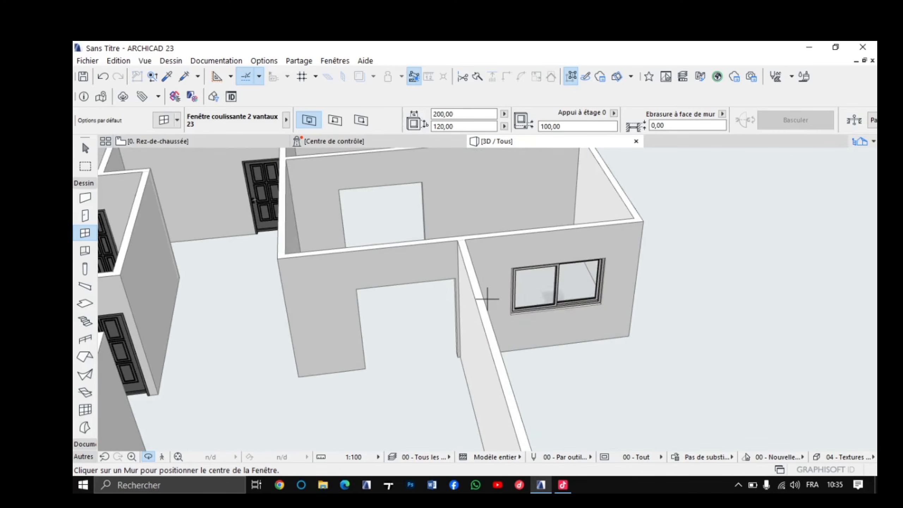
scroll(488, 298, "down", 5)
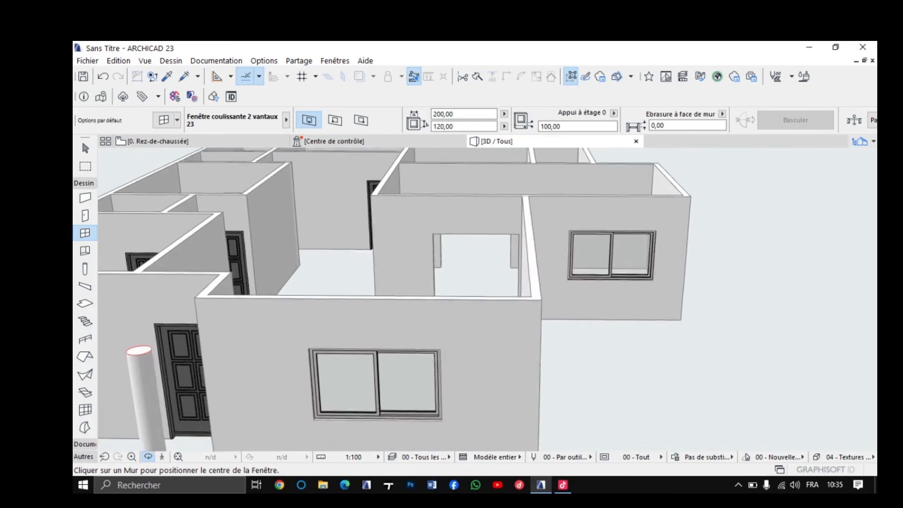
middle_click_drag(487, 299, 434, 297, "shift")
scroll(486, 298, "down", 4)
scroll(488, 299, "down", 3)
Step: Return to the Rez-de-chaussée floor plan and set the sliding window's width and height to 60
left_click(201, 141)
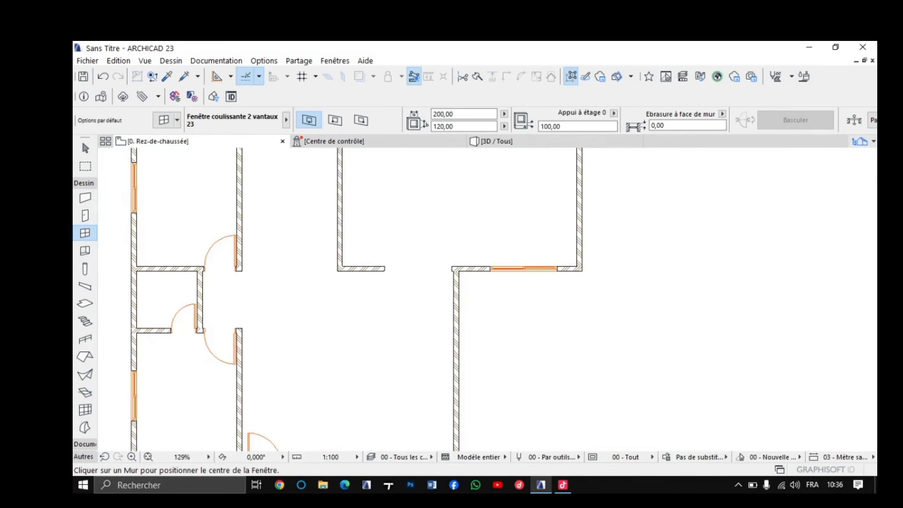
scroll(321, 258, "down", 3)
middle_click_drag(321, 258, 361, 350)
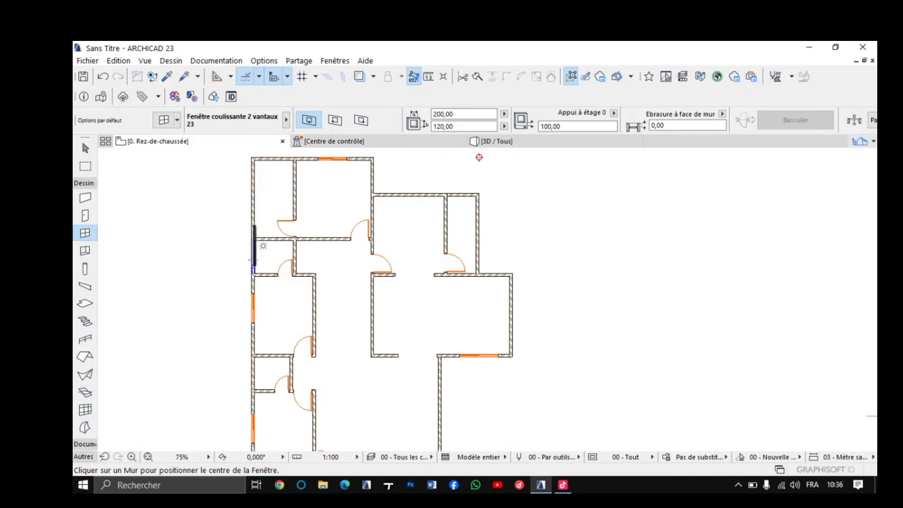
scroll(257, 249, "up", 10)
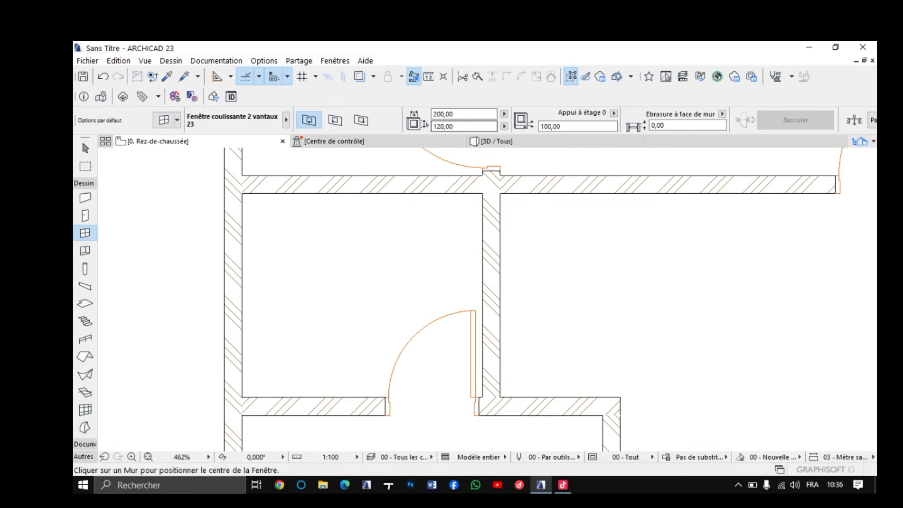
double_click(443, 114)
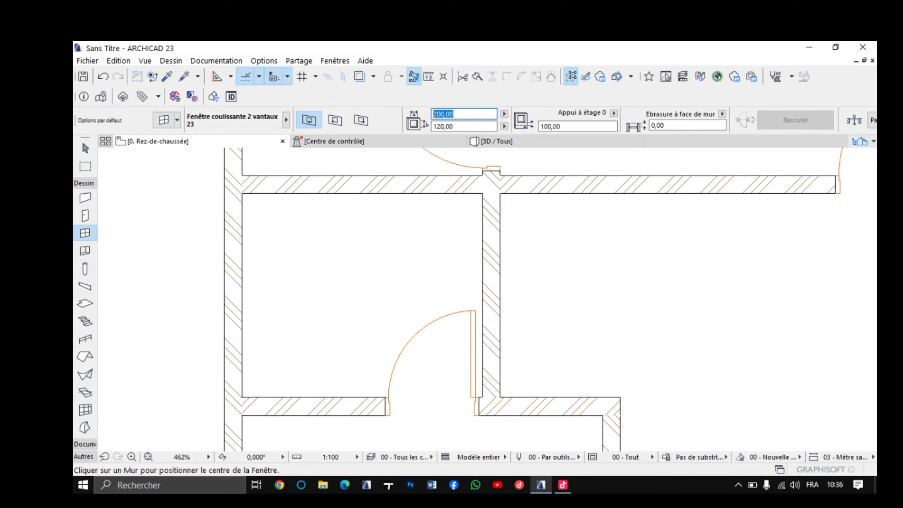
type("60")
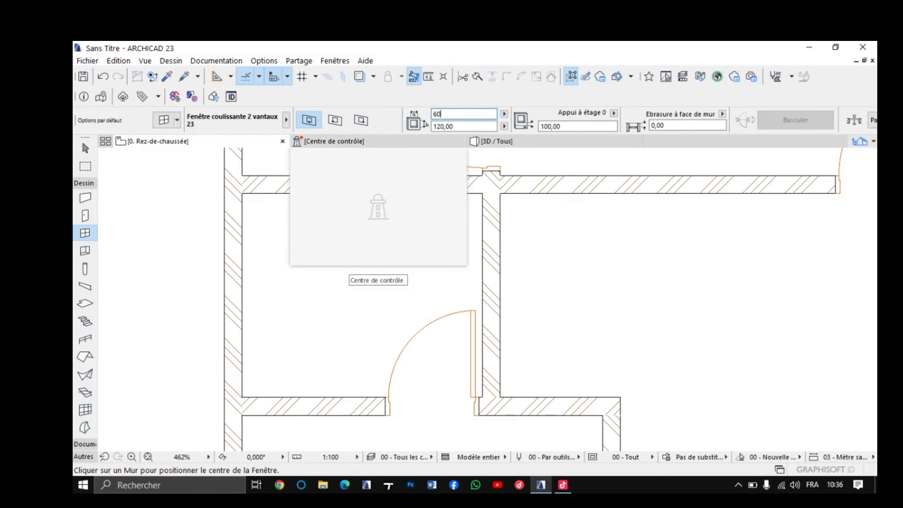
key("Tab")
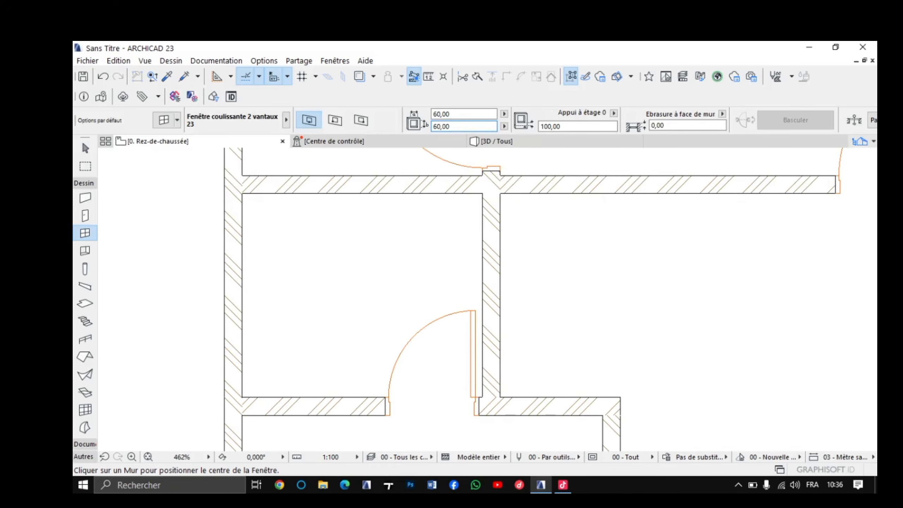
Step: Place a small sliding window in the west exterior wall of the northern bathroom-sized room
scroll(519, 299, "down", 4)
scroll(487, 298, "up", 4)
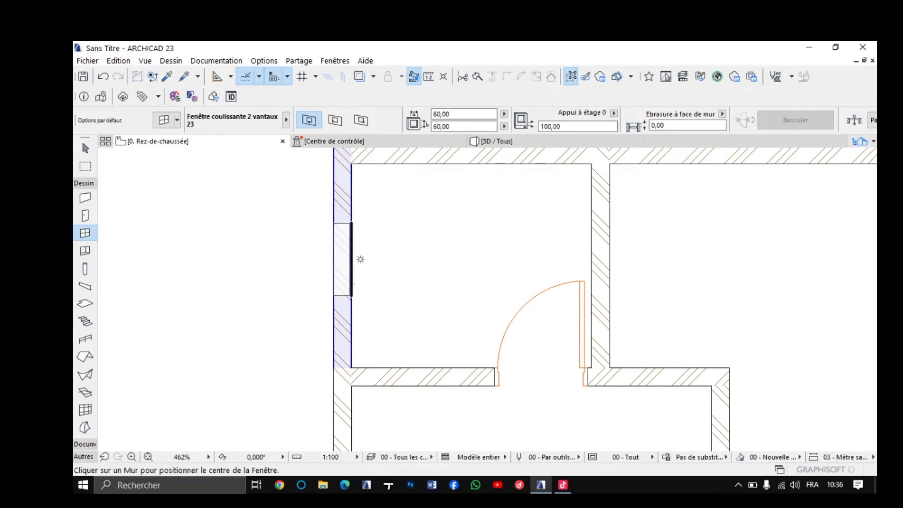
left_click(361, 260)
left_click(323, 306)
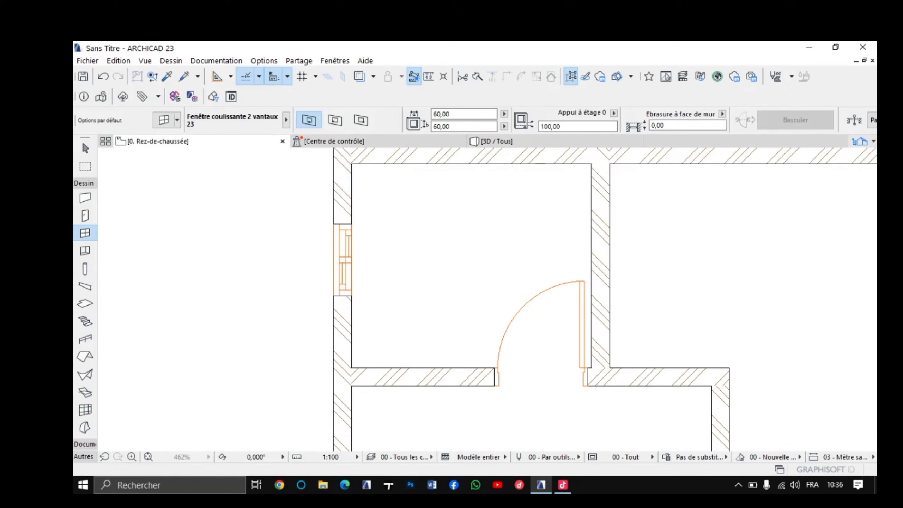
Step: Place another 60 by 60 sliding window in the west exterior wall of the southern bathroom-sized room
scroll(335, 288, "down", 3)
middle_click_drag(335, 287, 338, 246)
scroll(340, 286, "down", 3)
middle_click_drag(336, 310, 339, 267)
scroll(343, 338, "up", 5)
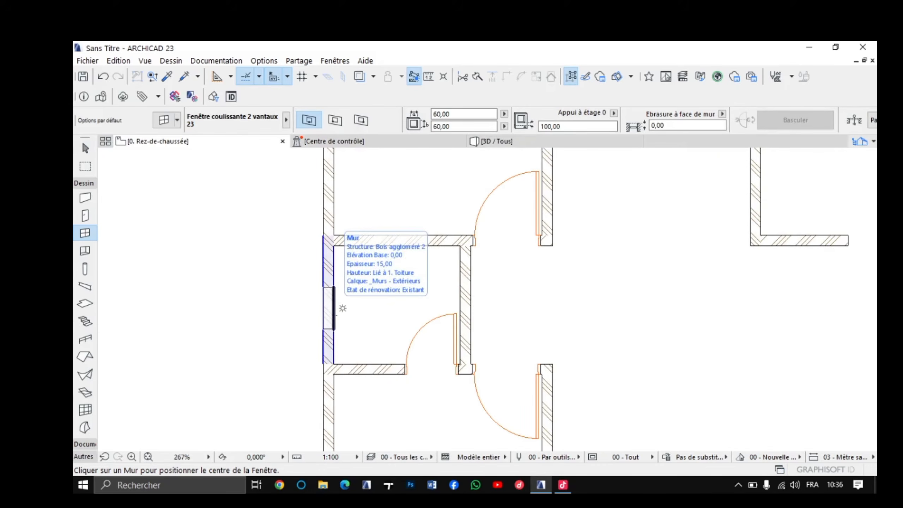
left_click(343, 308)
left_click(313, 339)
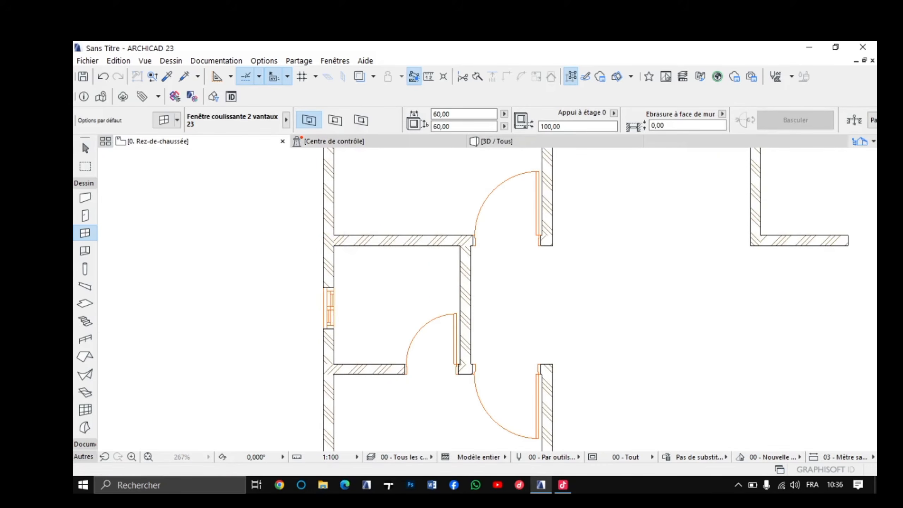
Step: Place a 70 by 70 two-panel sliding window in the west exterior wall, near the southern end of the narrow northwestern room
scroll(341, 365, "down", 4)
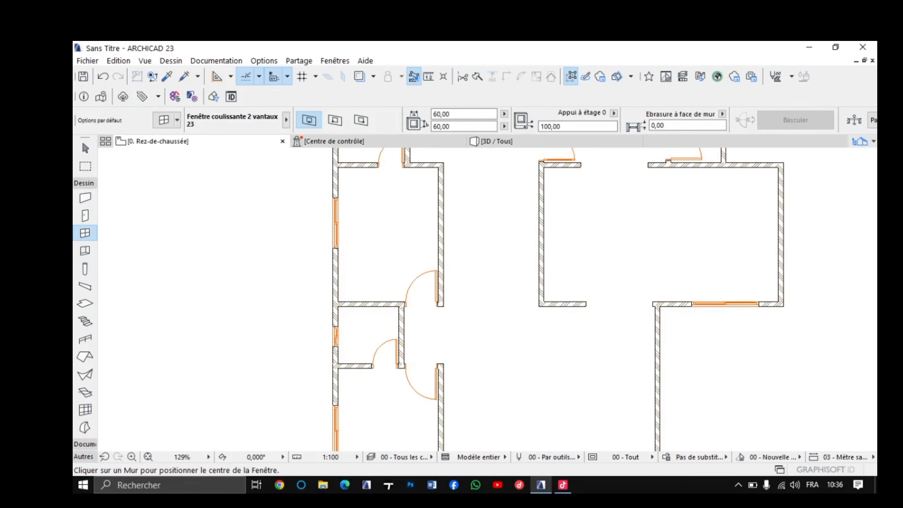
middle_click_drag(337, 256, 337, 368)
middle_click_drag(336, 197, 335, 265)
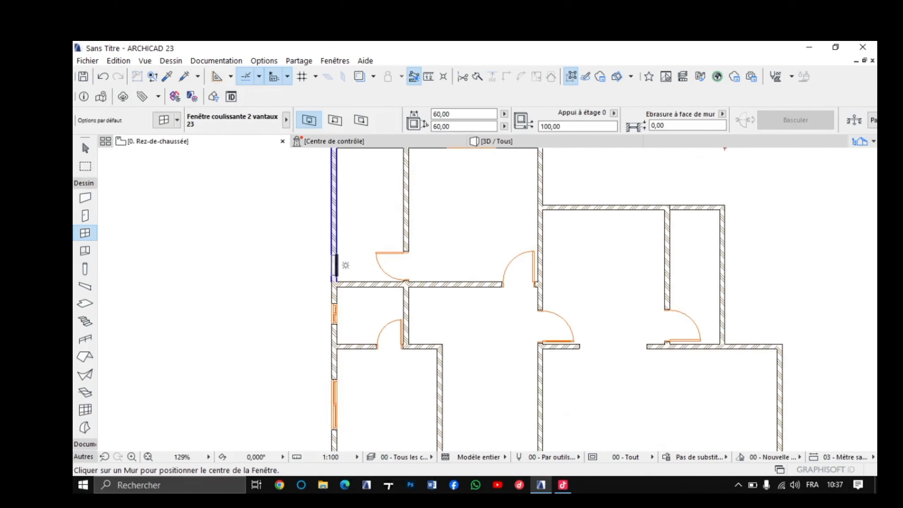
scroll(346, 265, "up", 2)
scroll(344, 257, "up", 1)
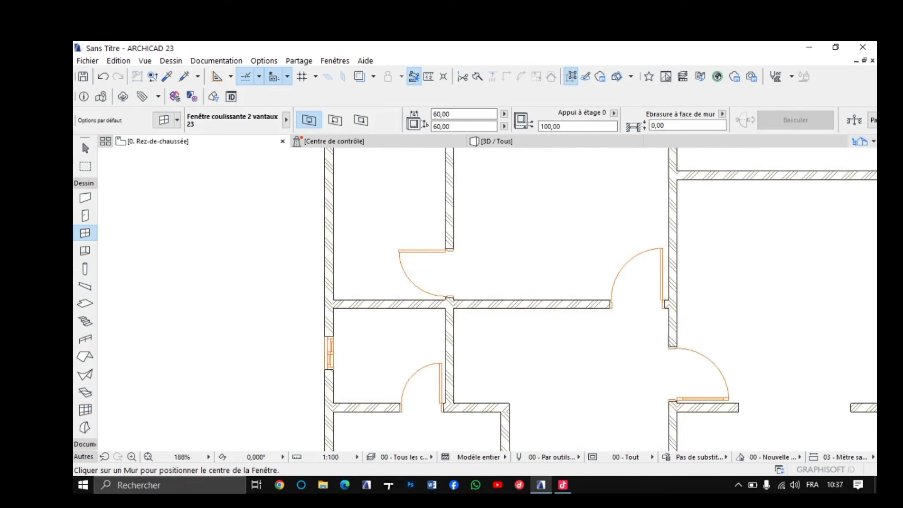
scroll(335, 276, "up", 2)
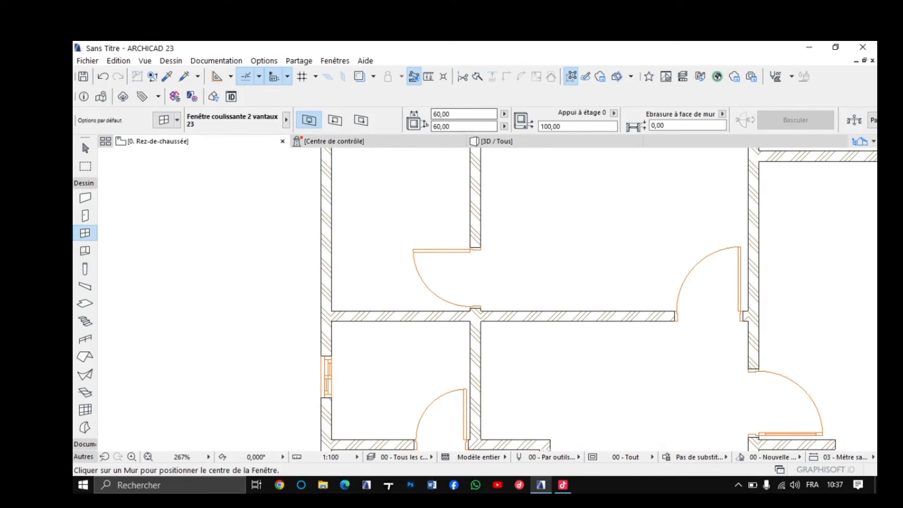
left_click_drag(457, 114, 433, 115)
type("70")
key("Tab")
type("7")
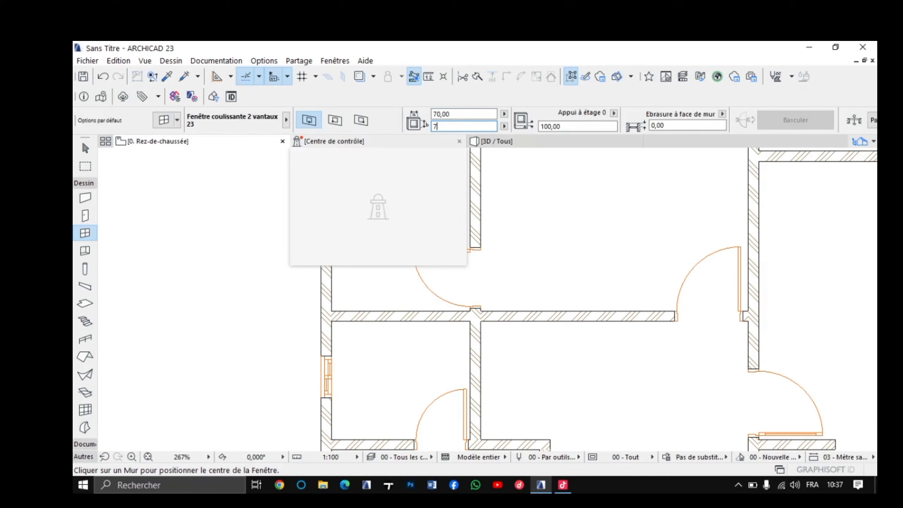
type("0")
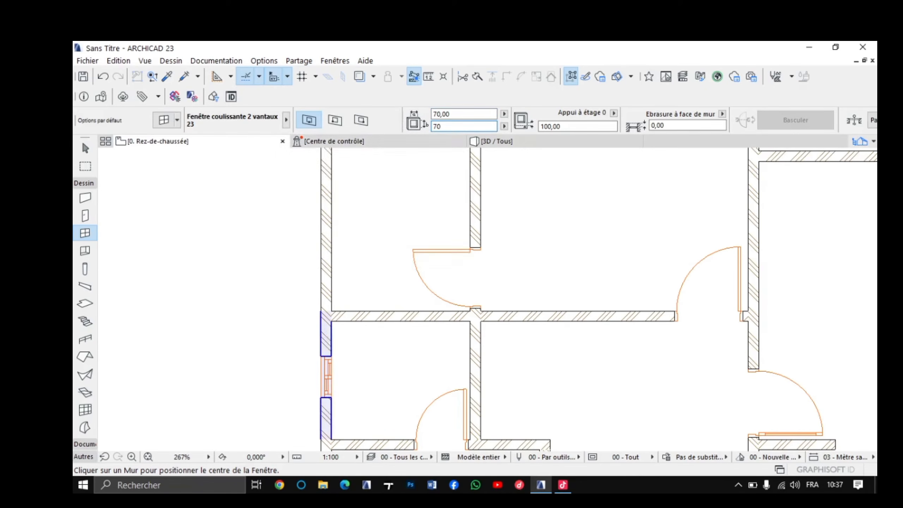
key("Return")
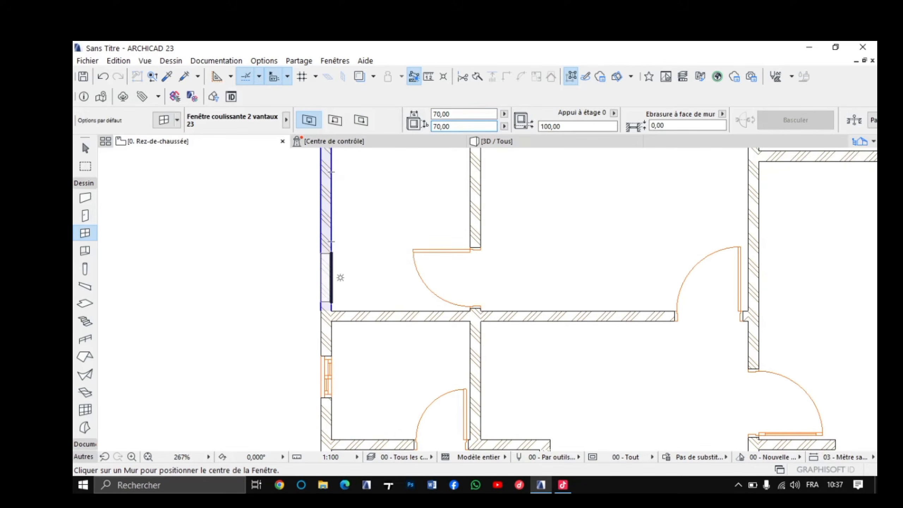
left_click(338, 272)
left_click(312, 307)
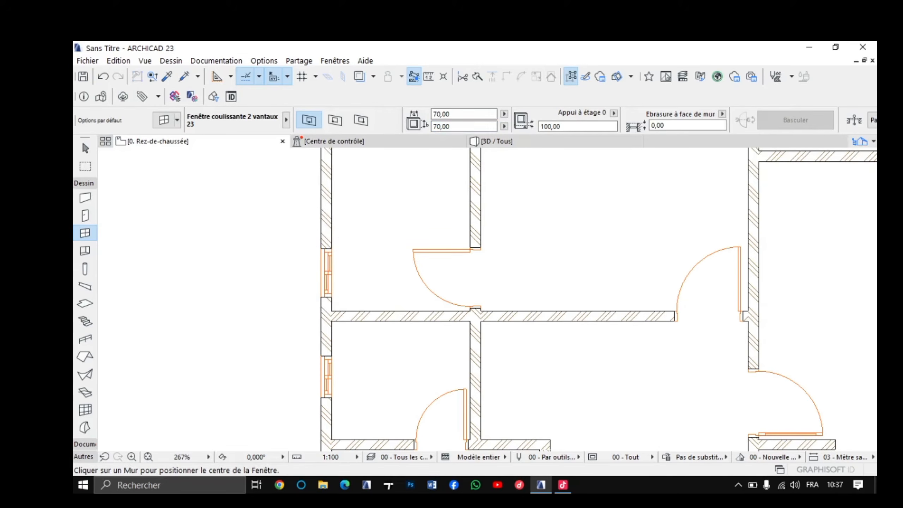
Step: Examine the west facade in 3D from several angles, comparing the heights of the small and large sliding windows
scroll(261, 300, "down", 3)
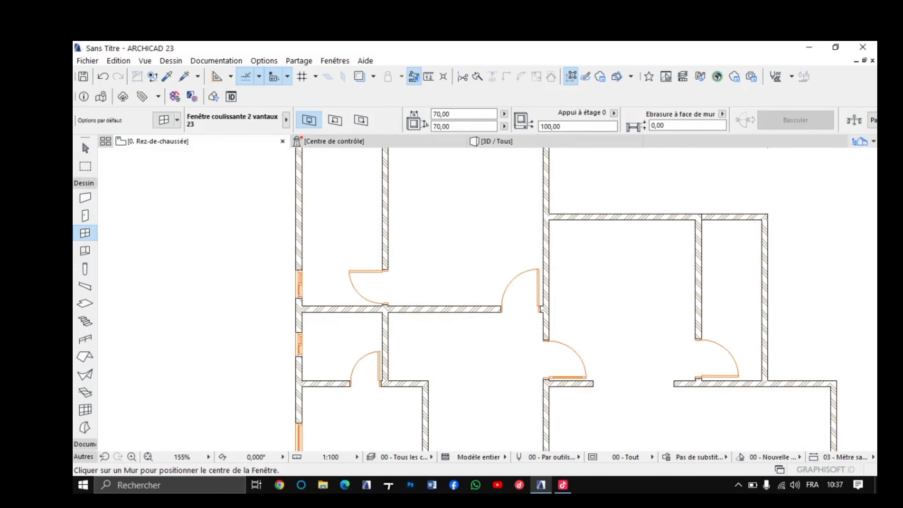
left_click(526, 142)
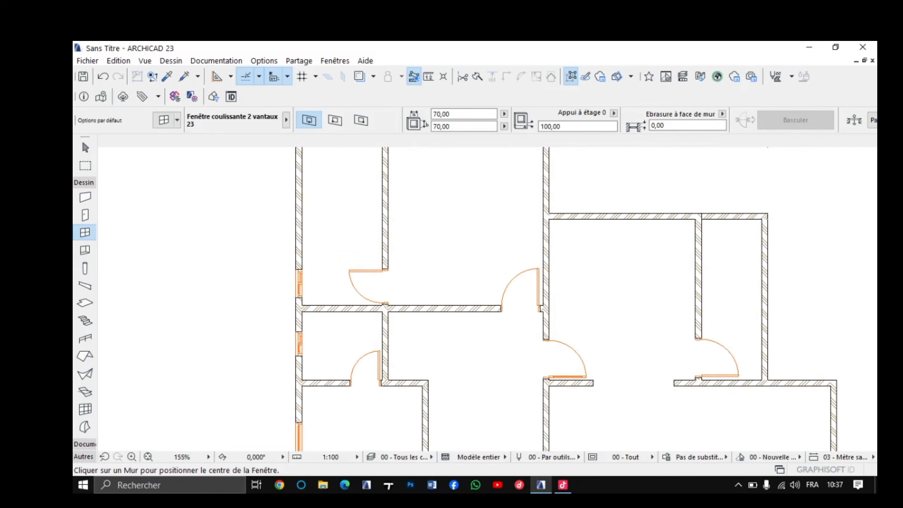
scroll(338, 264, "down", 4)
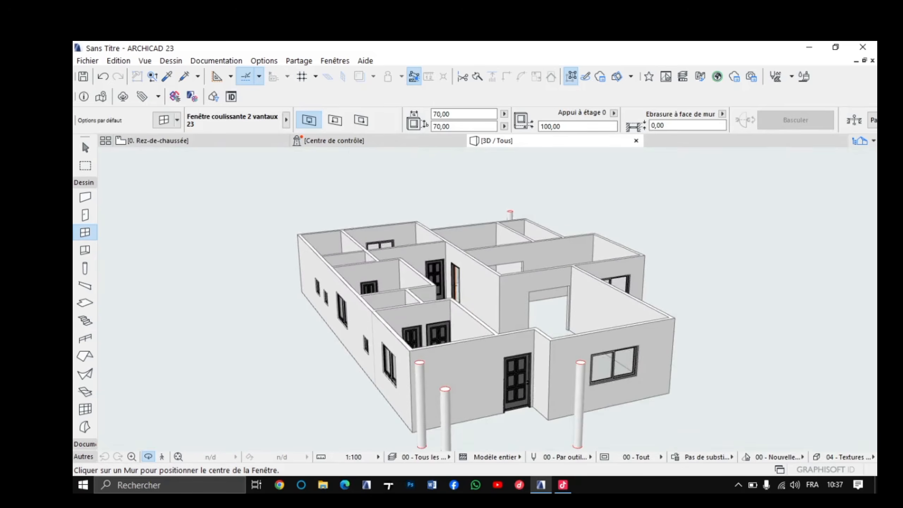
middle_click_drag(349, 278, 527, 238, "shift")
scroll(480, 337, "up", 6)
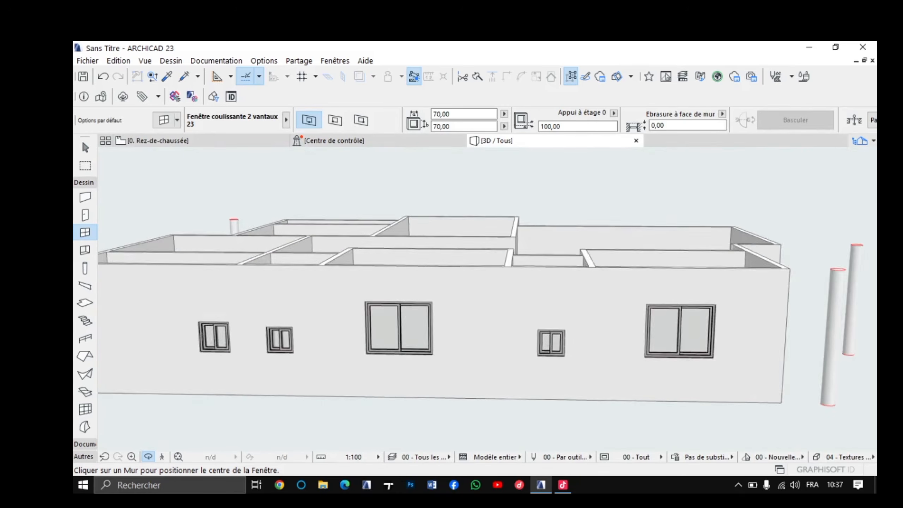
middle_click_drag(459, 331, 527, 281, "shift")
scroll(498, 313, "down", 4)
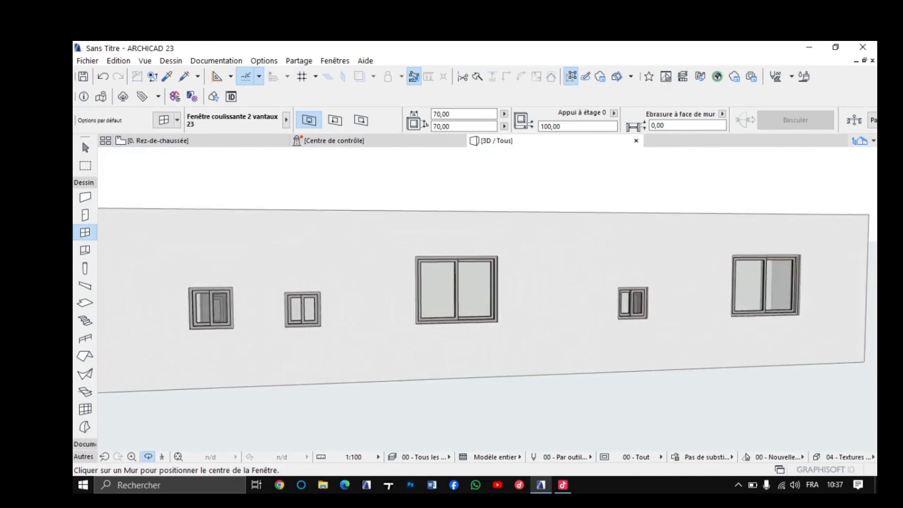
mouse_move(472, 302)
middle_mouse_down("shift")
mouse_move(494, 363)
mouse_move(527, 306)
mouse_move(488, 310)
middle_mouse_up("shift")
middle_click_drag(345, 263, 331, 303, "shift")
scroll(297, 294, "down", 4)
scroll(316, 320, "up", 2)
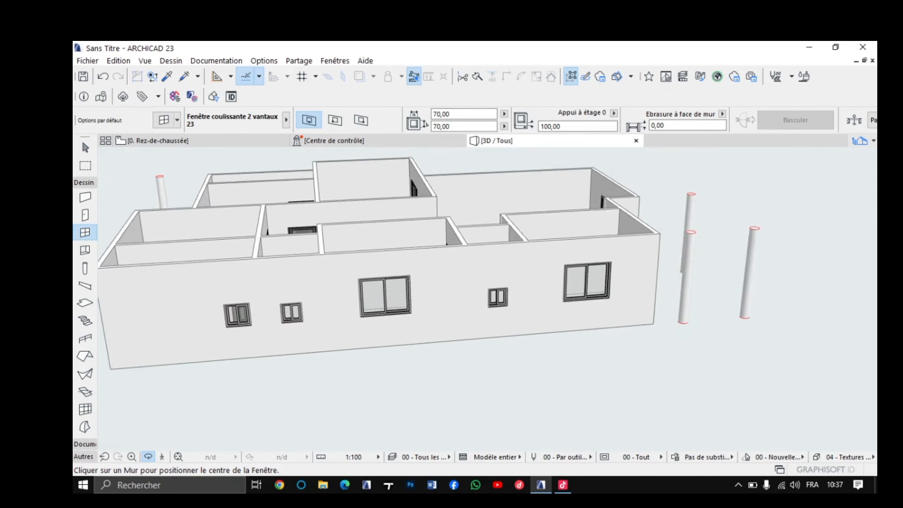
scroll(488, 299, "up", 4)
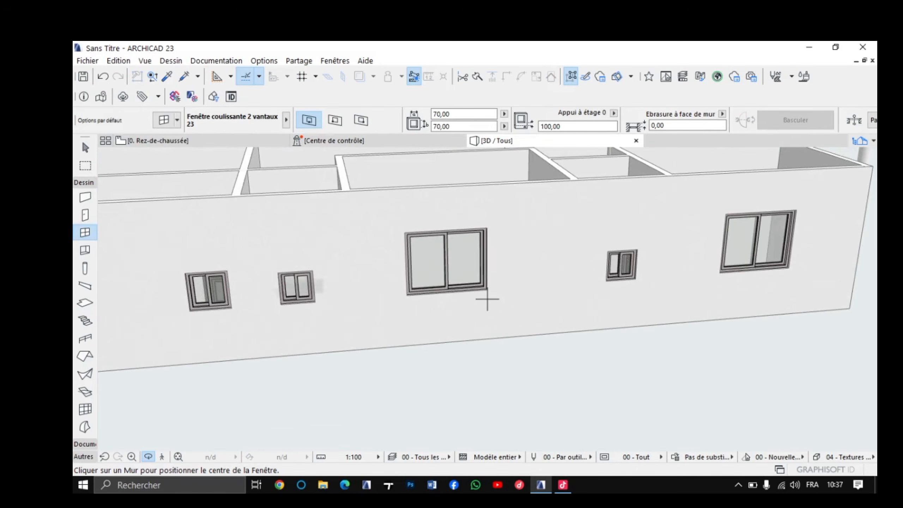
scroll(488, 299, "up", 1)
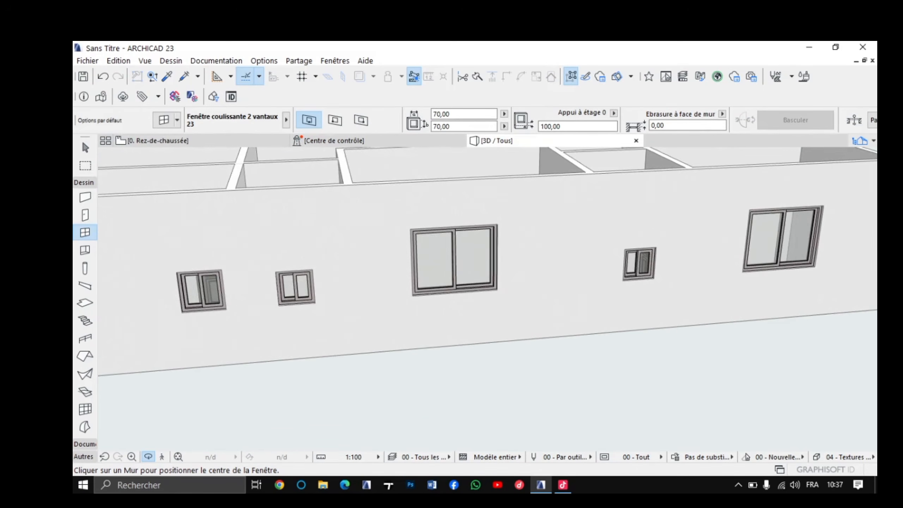
middle_click_drag(486, 300, 498, 268, "shift")
scroll(339, 287, "up", 1)
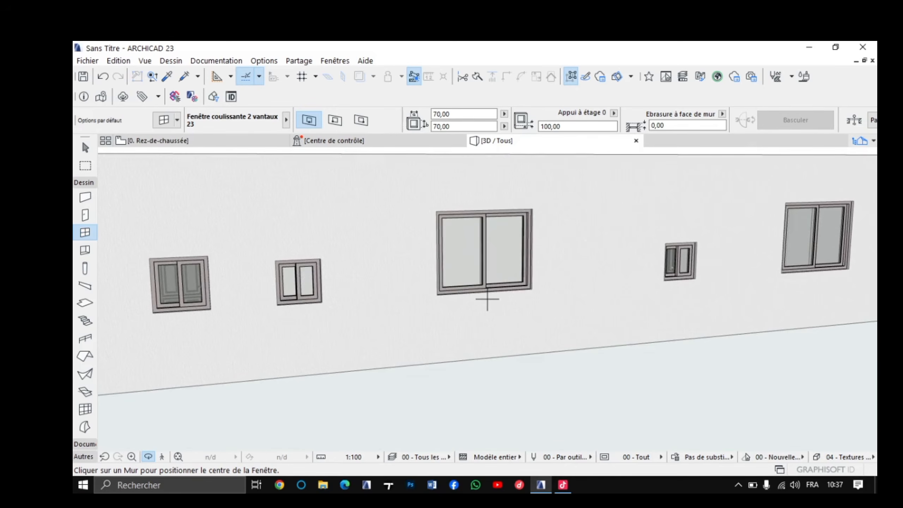
scroll(487, 299, "down", 2)
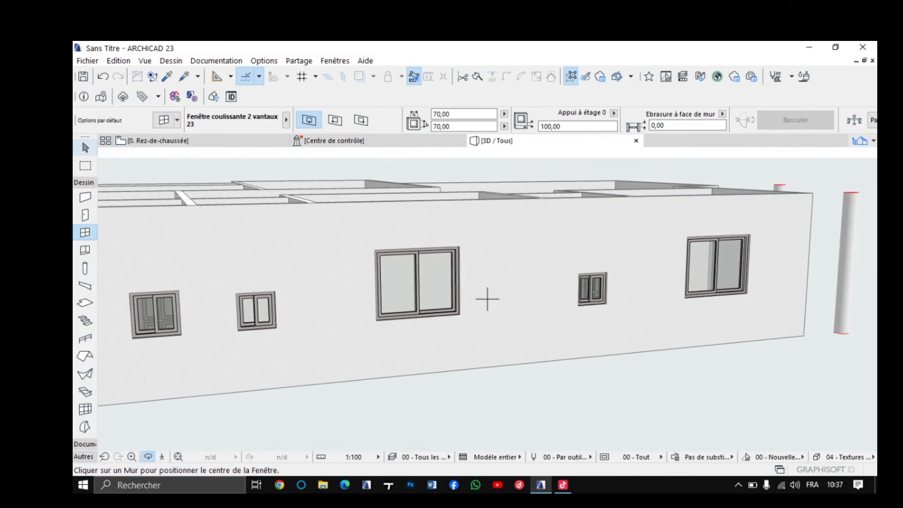
Step: Select both 60 by 60 sliding windows in the west wall
left_click(85, 146)
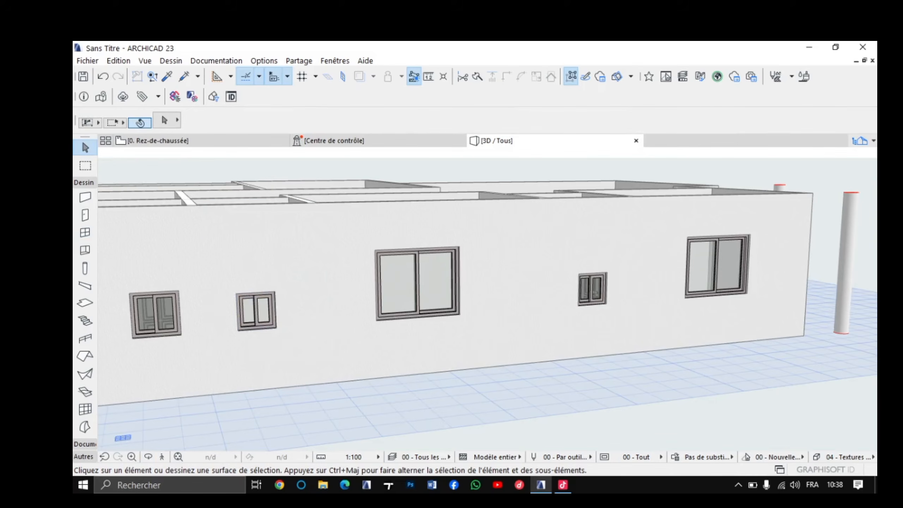
left_click(256, 310)
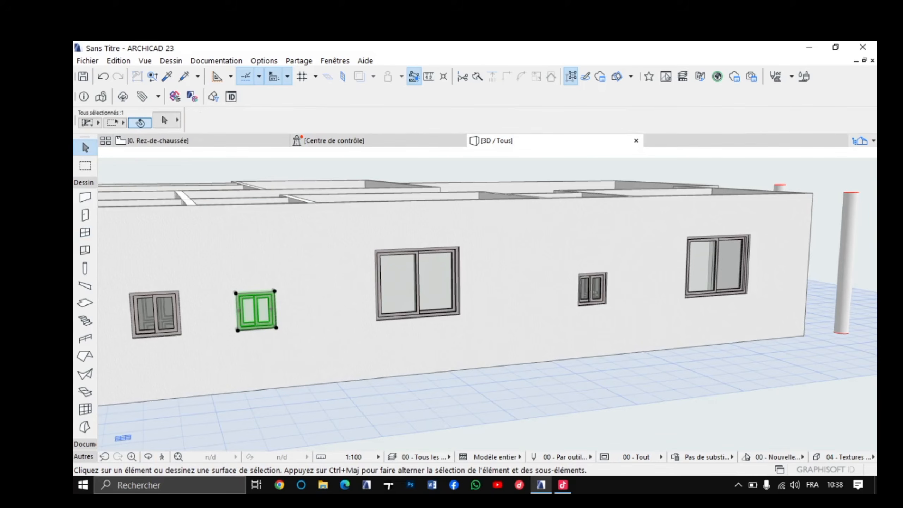
left_click(595, 286, "shift")
left_click_drag(595, 285, 497, 308)
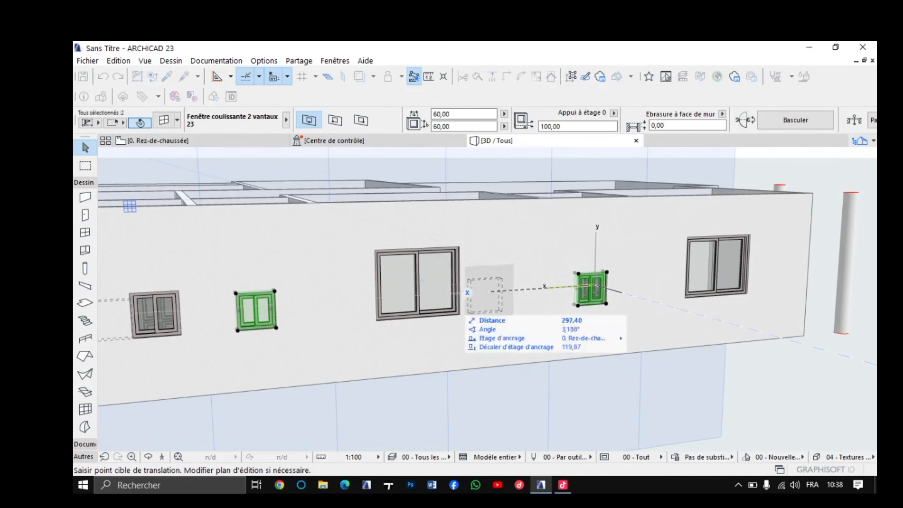
key("Escape")
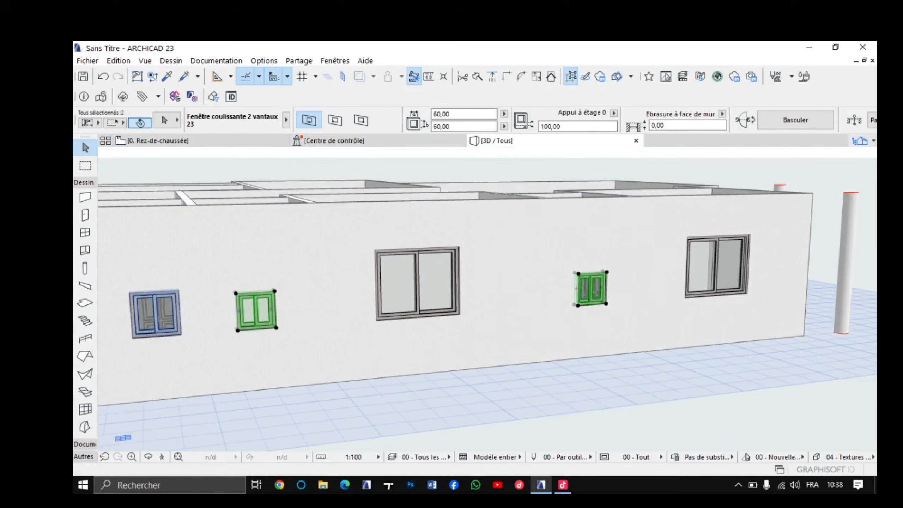
Step: Raise the two selected small windows vertically to a sill height of about 173
scroll(583, 267, "up", 5)
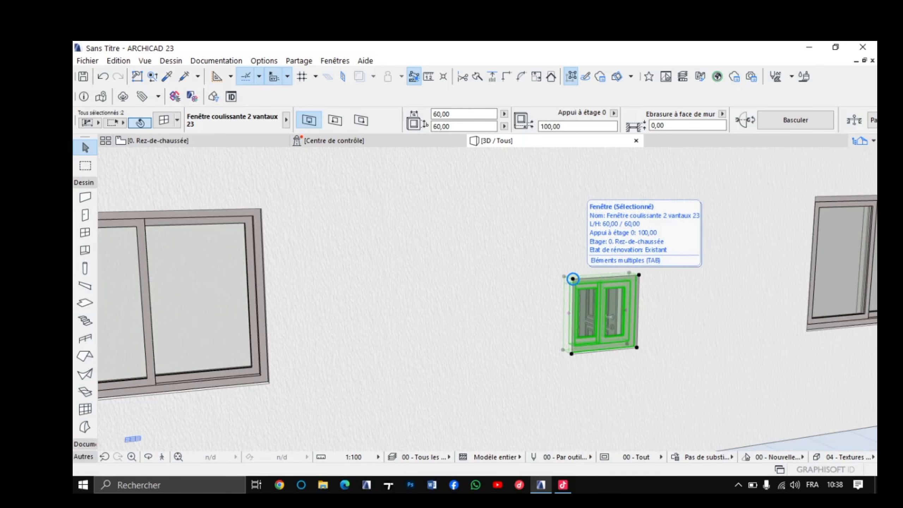
left_click(573, 279)
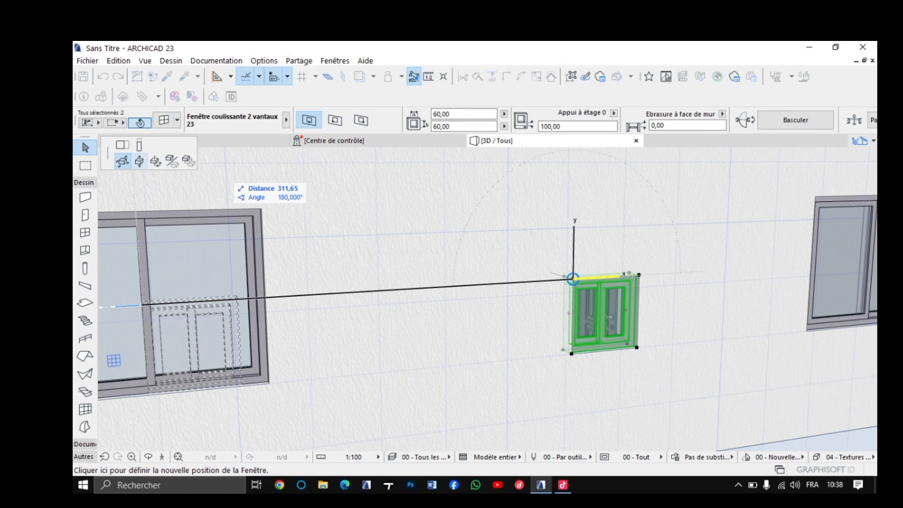
left_click(139, 162)
scroll(423, 284, "down", 4)
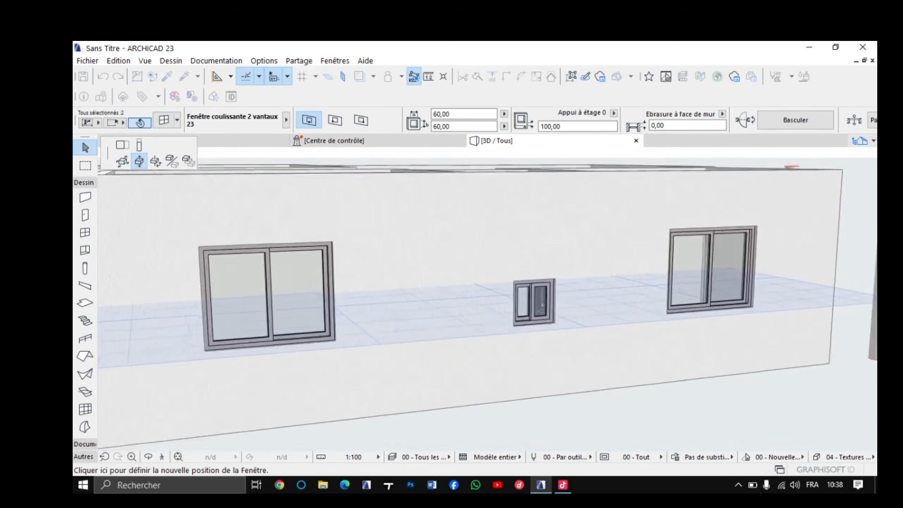
scroll(424, 283, "down", 1)
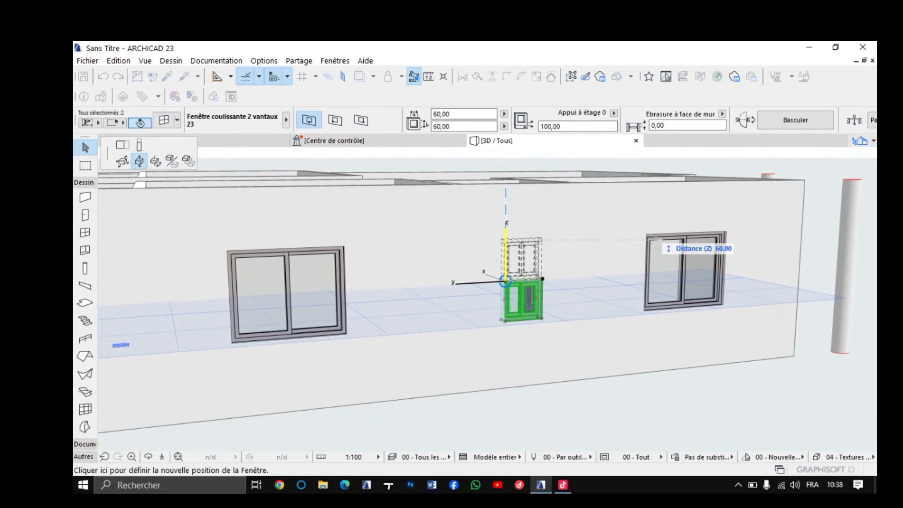
left_click(700, 231)
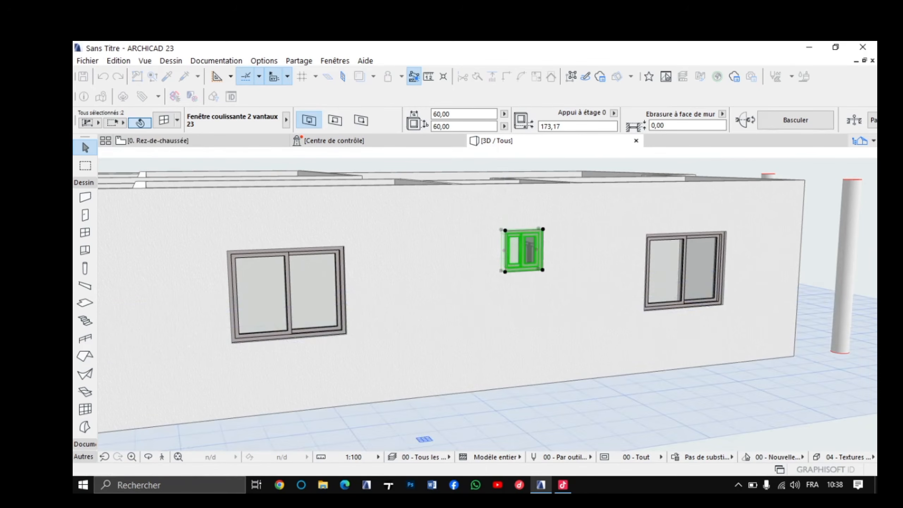
Step: Move the two selected small windows vertically to a sill height of 160, aligning their tops with the neighbouring large window
scroll(487, 284, "down", 6)
scroll(487, 285, "up", 3)
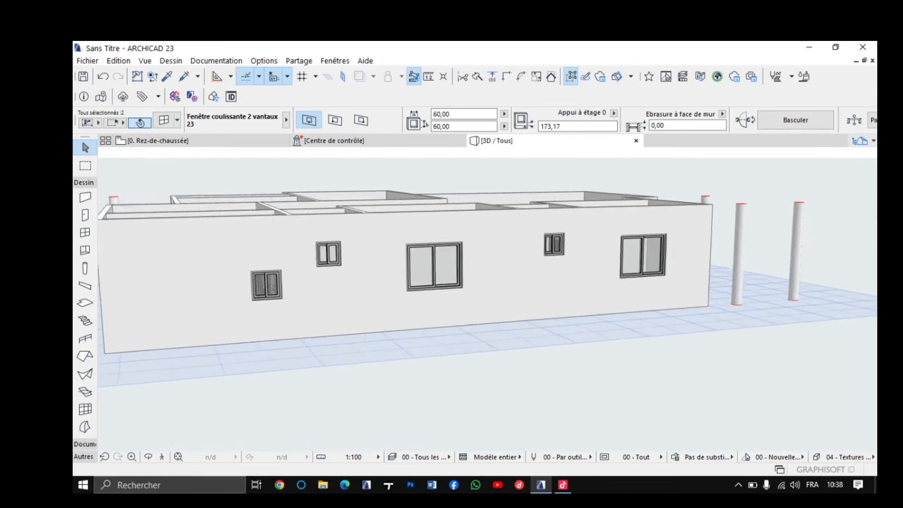
scroll(487, 303, "up", 5)
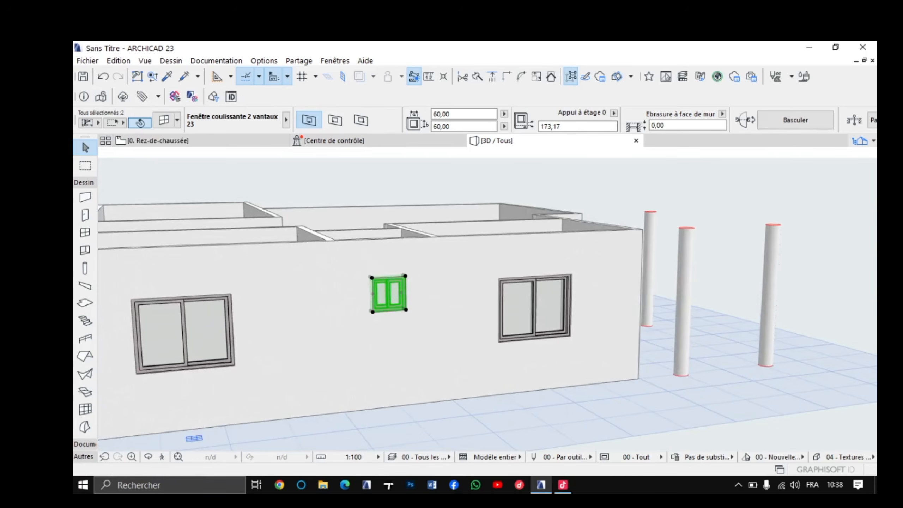
scroll(418, 271, "up", 4)
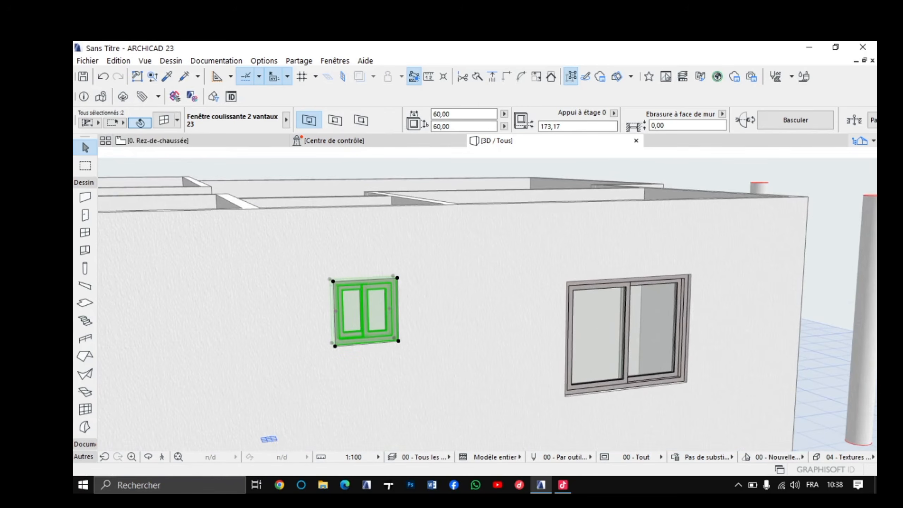
left_click(397, 278)
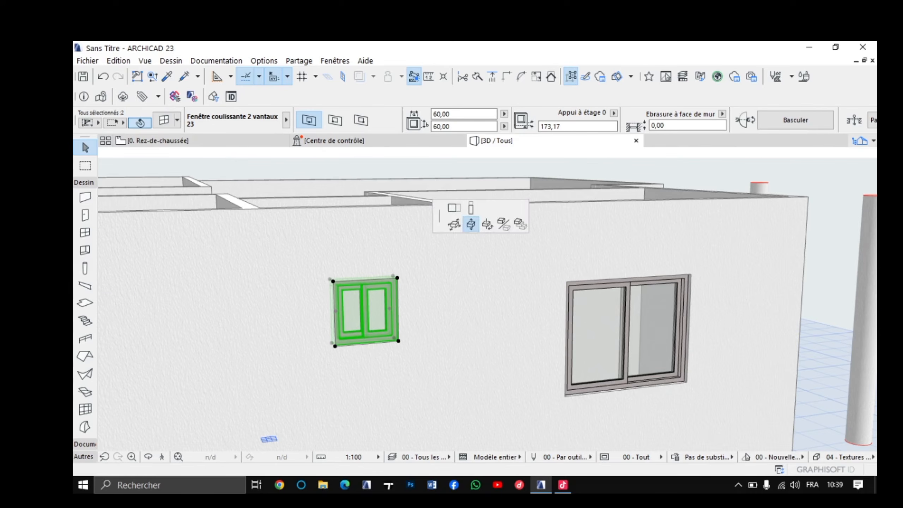
left_click(471, 237)
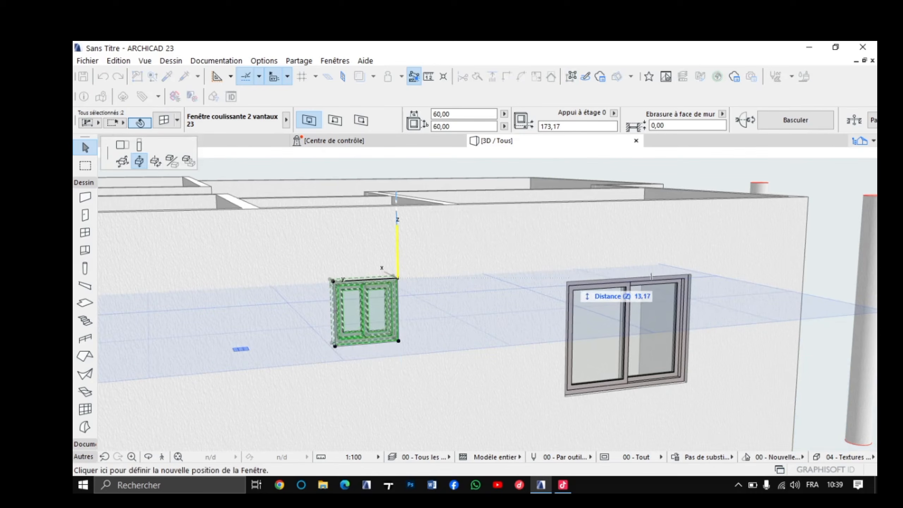
left_click(652, 276)
Step: Clear the selection of the two 60 by 60 sliding windows in the west wall
scroll(652, 276, "down", 10)
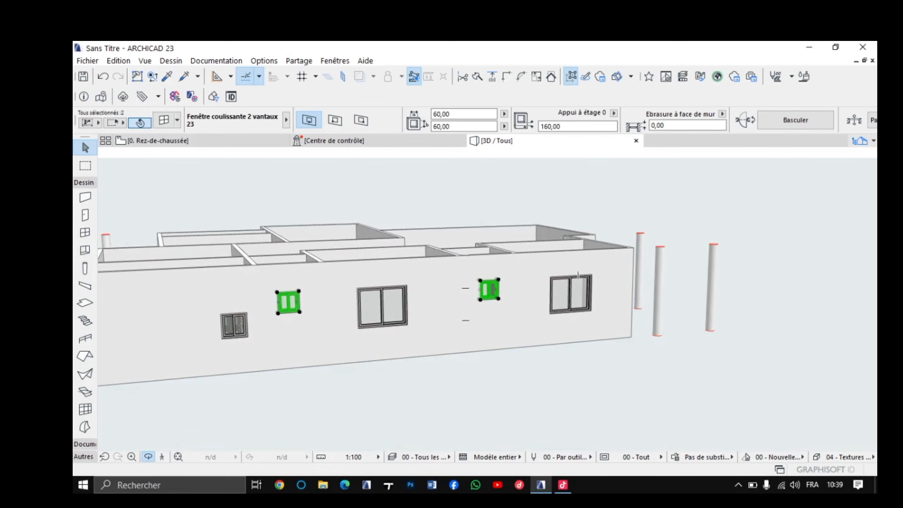
mouse_move(579, 275)
middle_mouse_down("shift")
mouse_move(581, 249)
mouse_move(583, 274)
middle_mouse_up("shift")
middle_click_drag(487, 299, 489, 267, "shift")
mouse_move(487, 299)
middle_mouse_down("shift")
mouse_move(489, 315)
mouse_move(488, 299)
middle_mouse_up("shift")
scroll(487, 299, "up", 8)
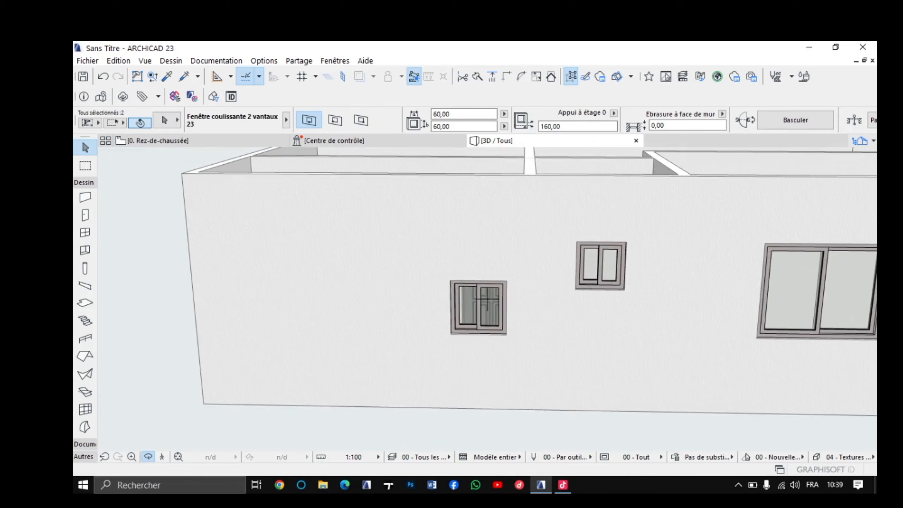
left_click(85, 147)
left_click(86, 147)
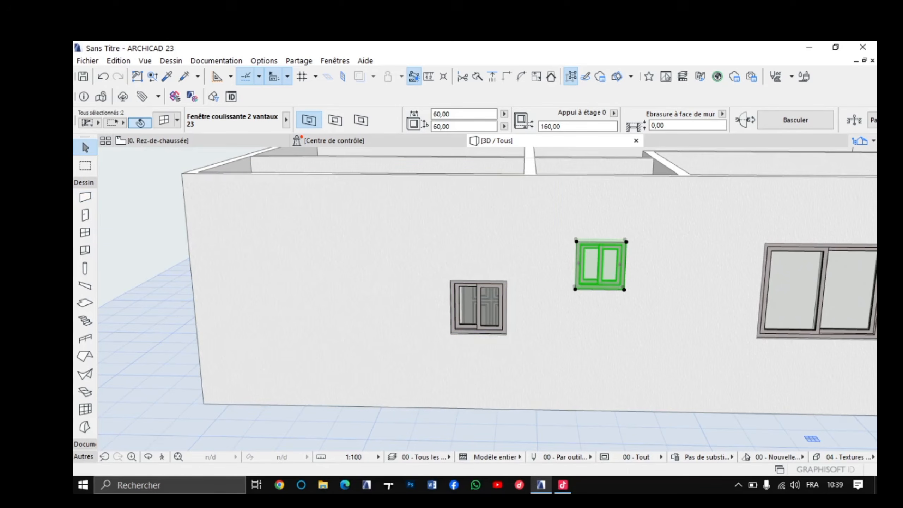
key("Escape")
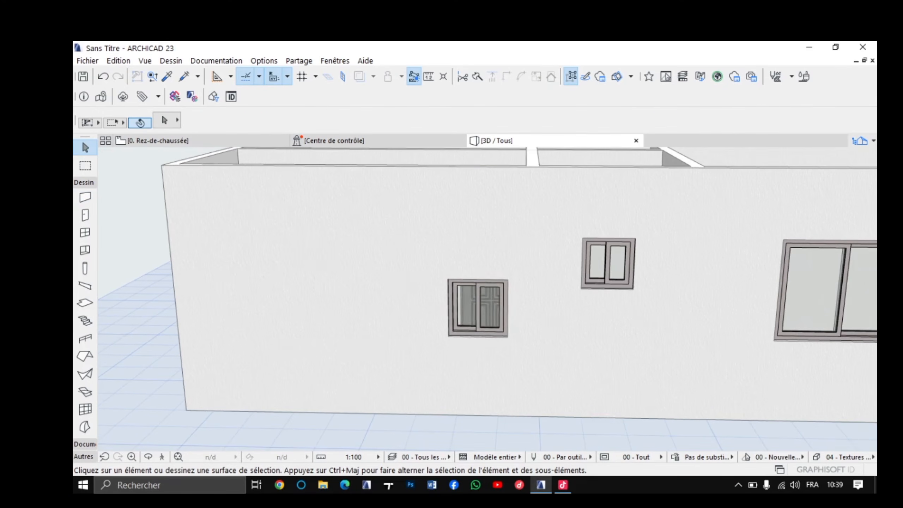
Step: Raise the 70 by 70 sliding window vertically by 46.02 to align its top with the neighbouring small window
left_click(479, 308)
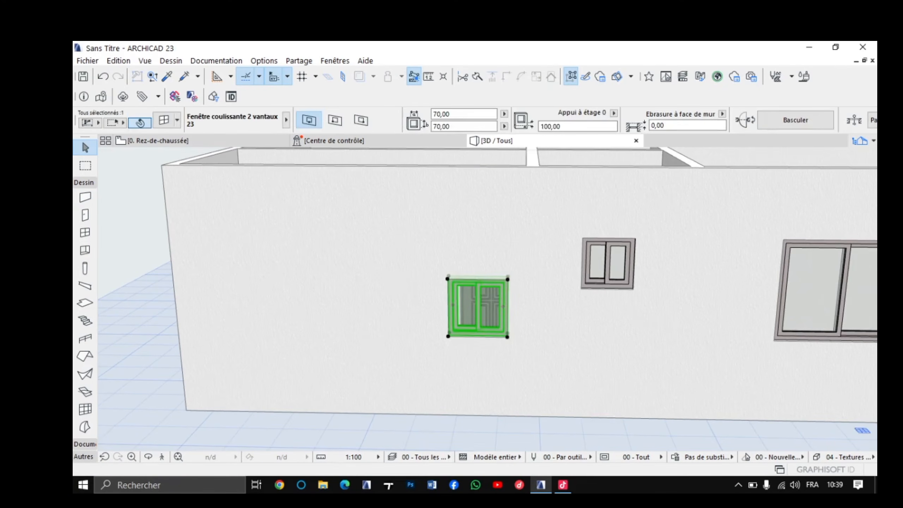
left_click(507, 279)
left_click(583, 329)
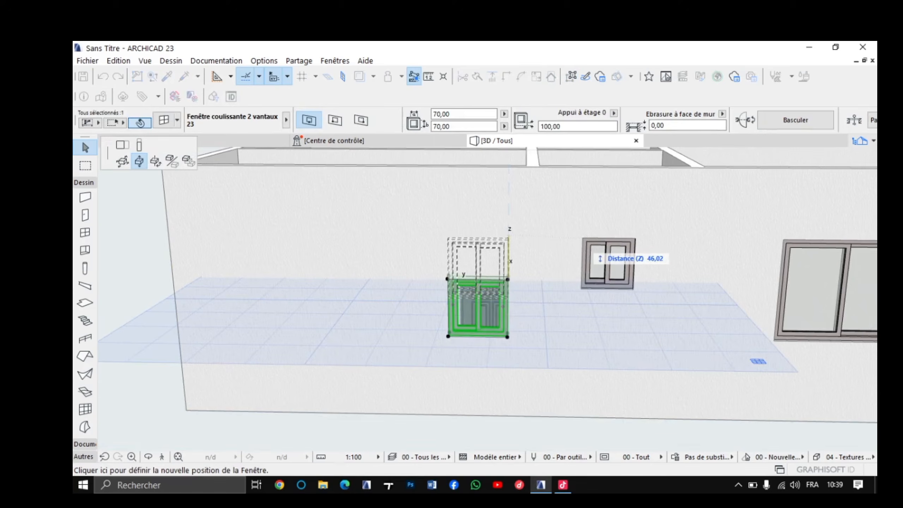
left_click(582, 238)
scroll(473, 272, "down", 1)
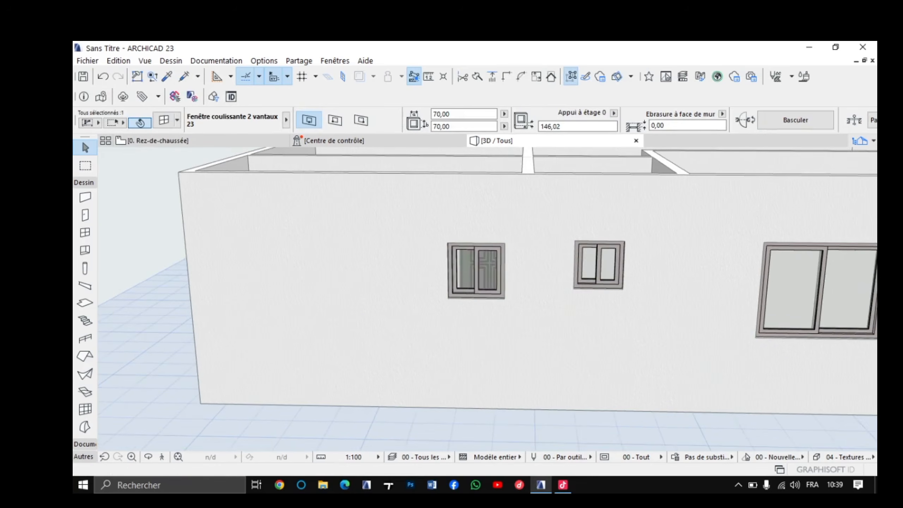
key("Escape")
Step: Examine the west facade in 3D, up close and from a distance, checking how the tops of all its windows align
scroll(472, 270, "down", 6)
scroll(473, 269, "down", 4)
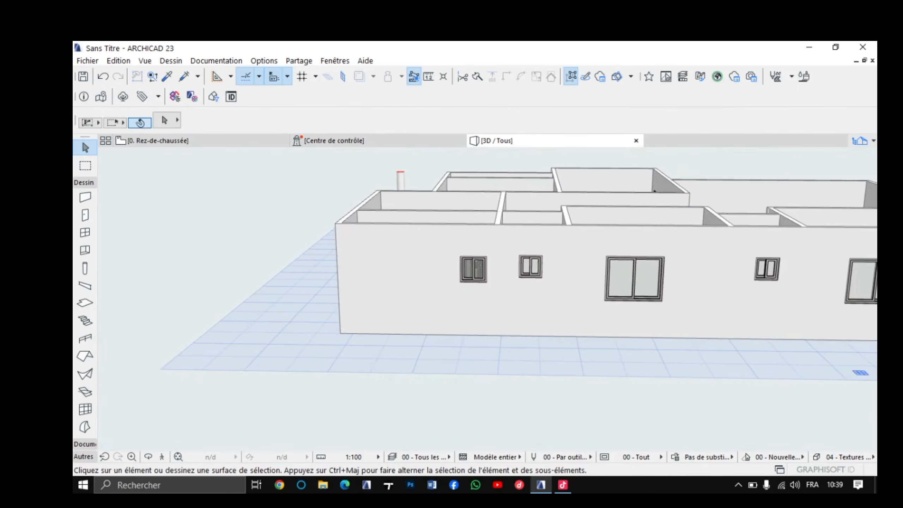
scroll(565, 258, "down", 4)
middle_click_drag(686, 265, 618, 249)
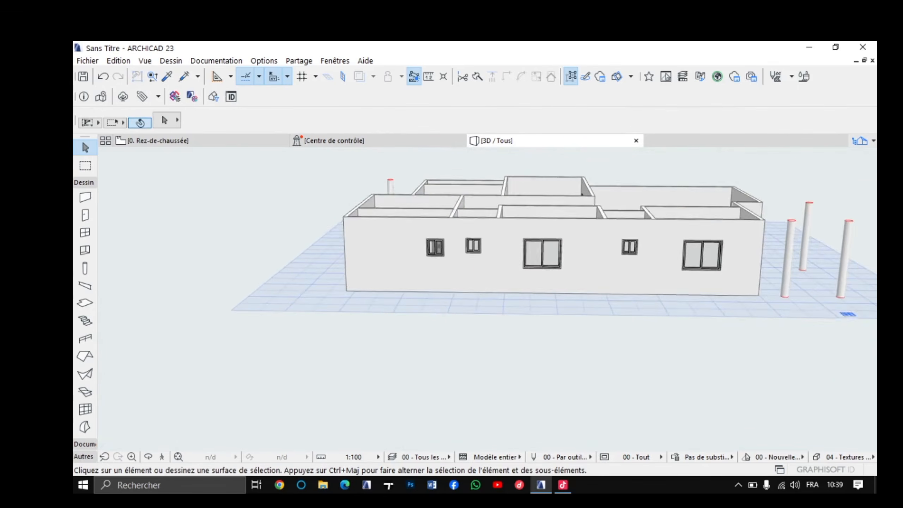
scroll(619, 250, "up", 4)
scroll(631, 251, "up", 5)
scroll(631, 250, "down", 3)
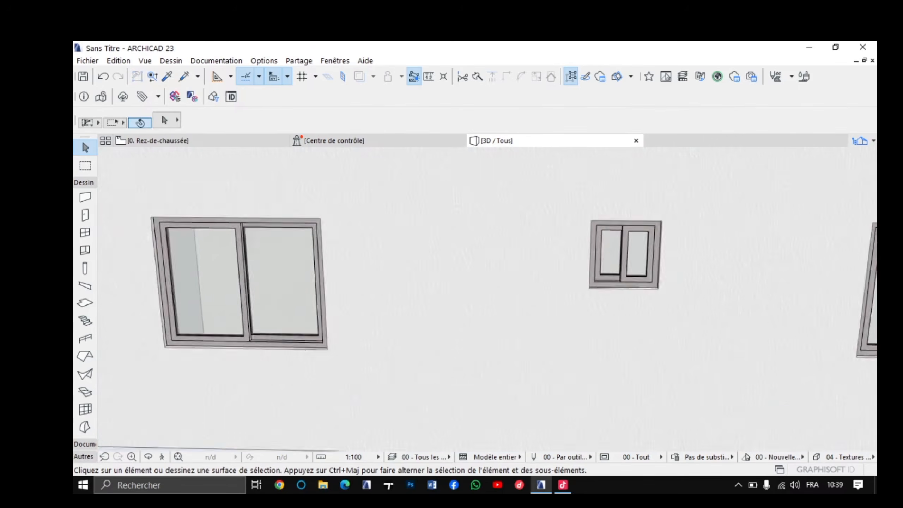
scroll(620, 253, "down", 2)
middle_click_drag(621, 254, 663, 229)
scroll(663, 231, "up", 5)
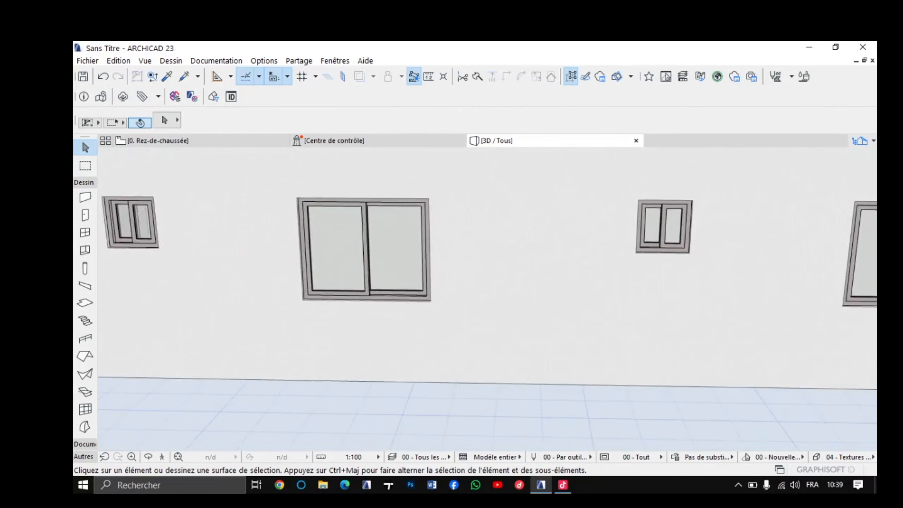
scroll(653, 229, "up", 7)
scroll(652, 253, "down", 7)
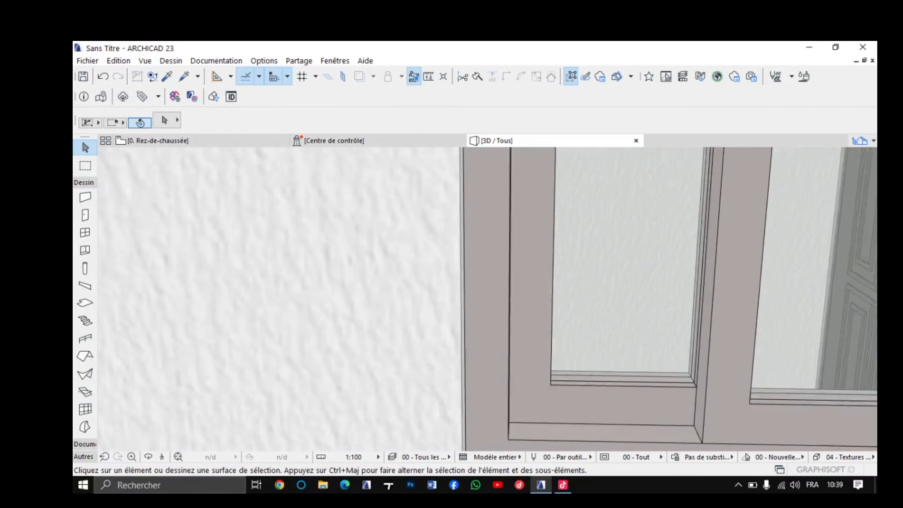
scroll(597, 272, "down", 4)
middle_click_drag(598, 272, 875, 283)
scroll(421, 276, "up", 1)
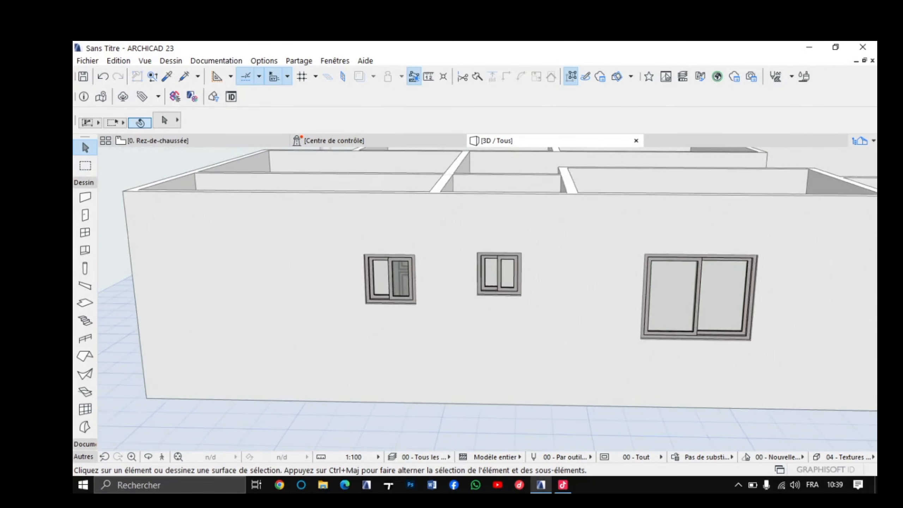
scroll(418, 285, "down", 4)
middle_click_drag(418, 285, 375, 264)
scroll(373, 264, "up", 1)
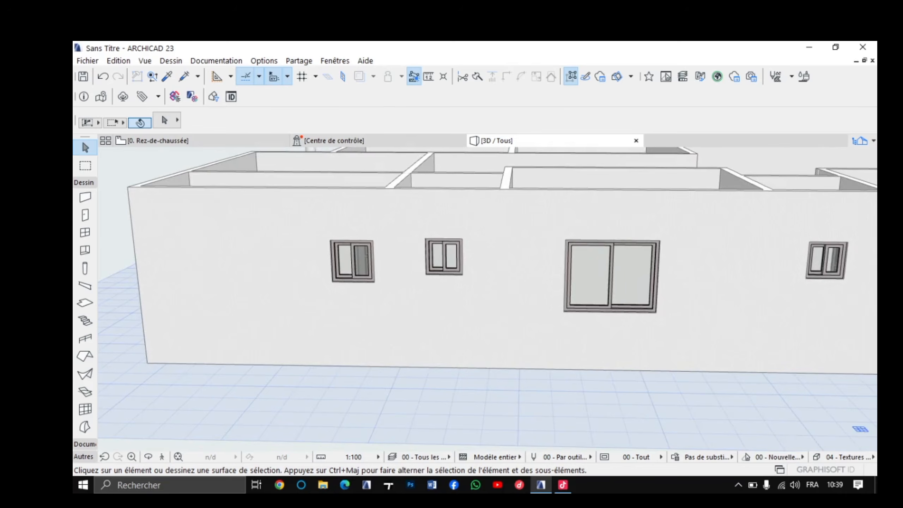
Step: Select the three small sliding windows in the west wall together: the 70 by 70 one and both 60 by 60 ones
scroll(352, 264, "up", 1)
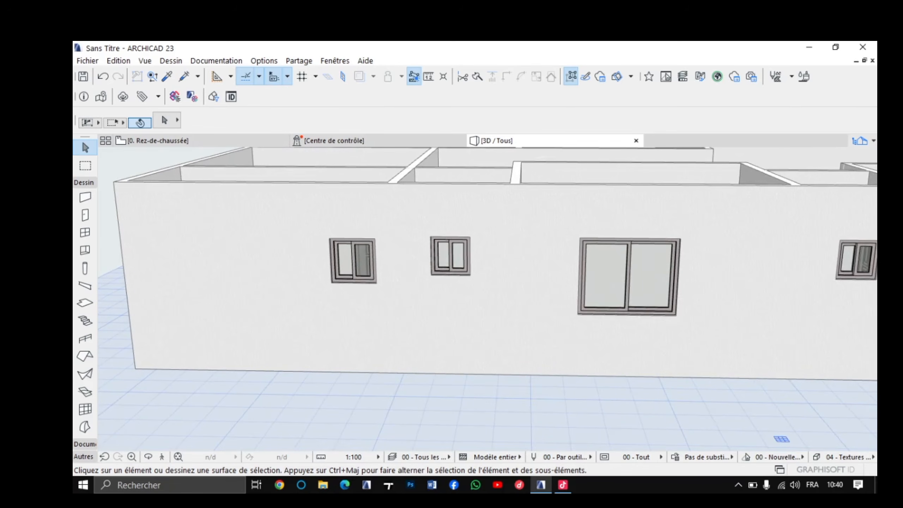
left_click(368, 255)
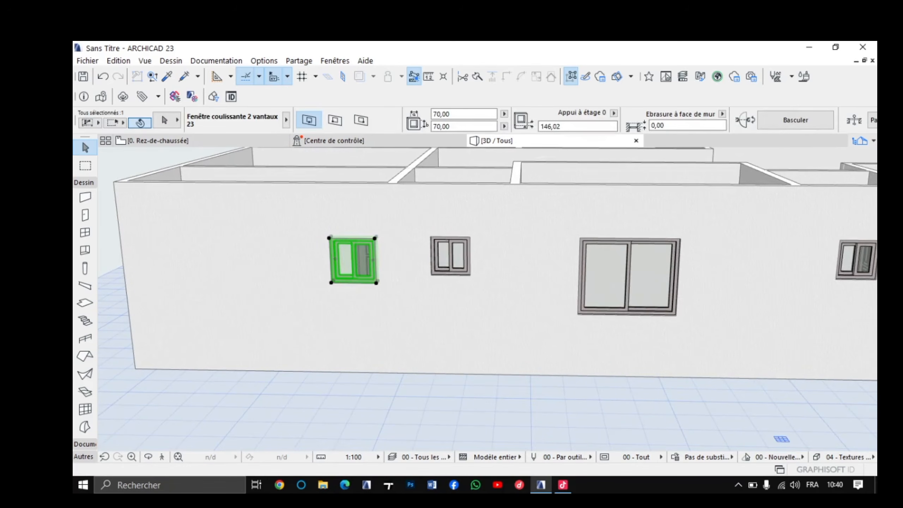
left_click(451, 255, "shift")
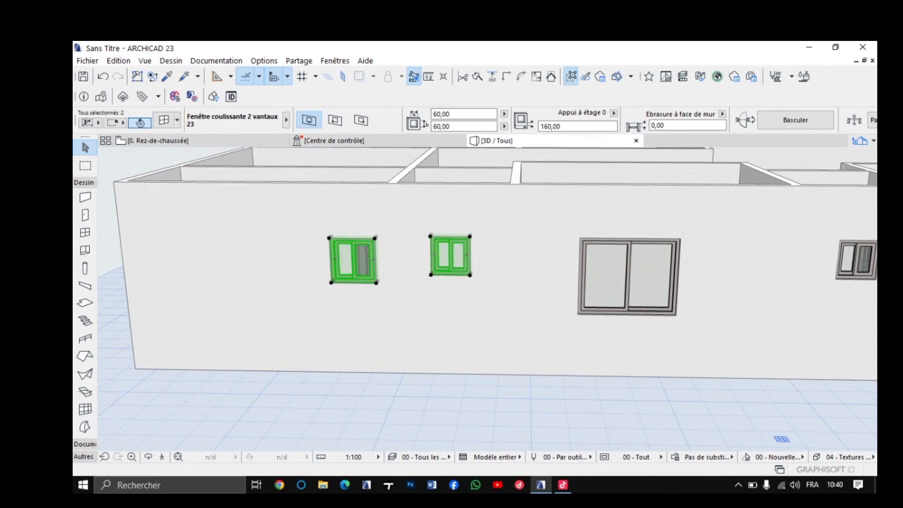
scroll(677, 299, "down", 1)
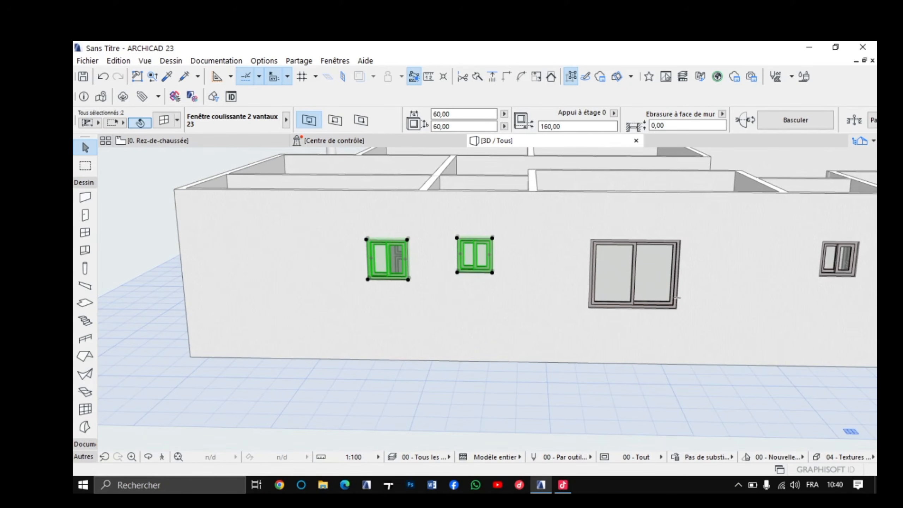
left_click(839, 259, "shift")
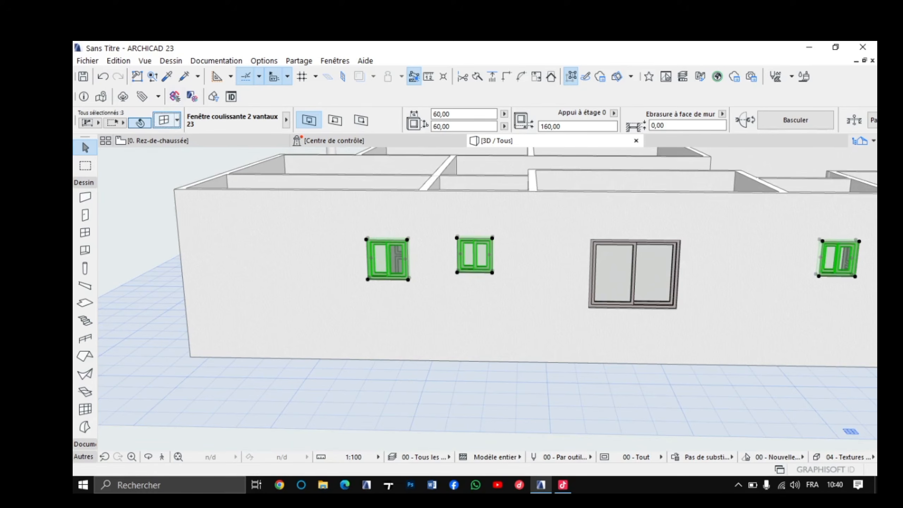
Step: Open the settings of the three selected windows and review the sliding-window parameter pages from Tablette through Description
left_click(164, 120)
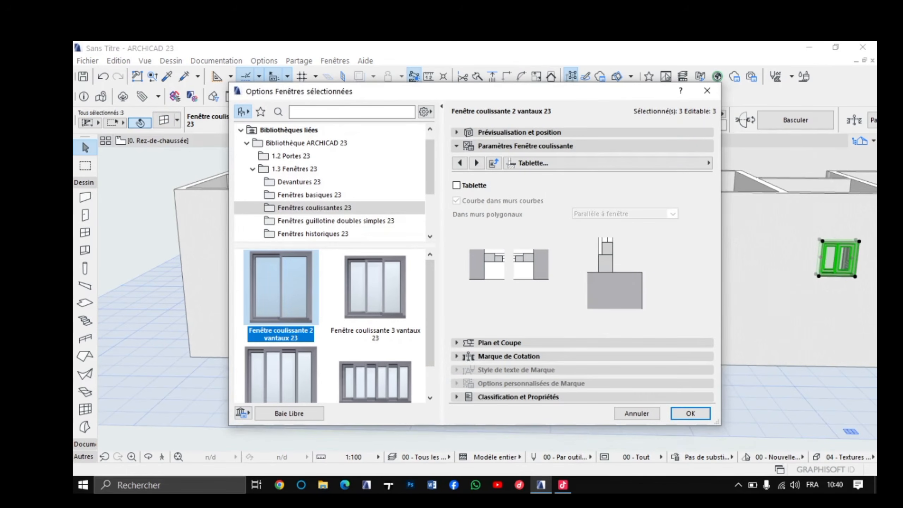
left_click(476, 163)
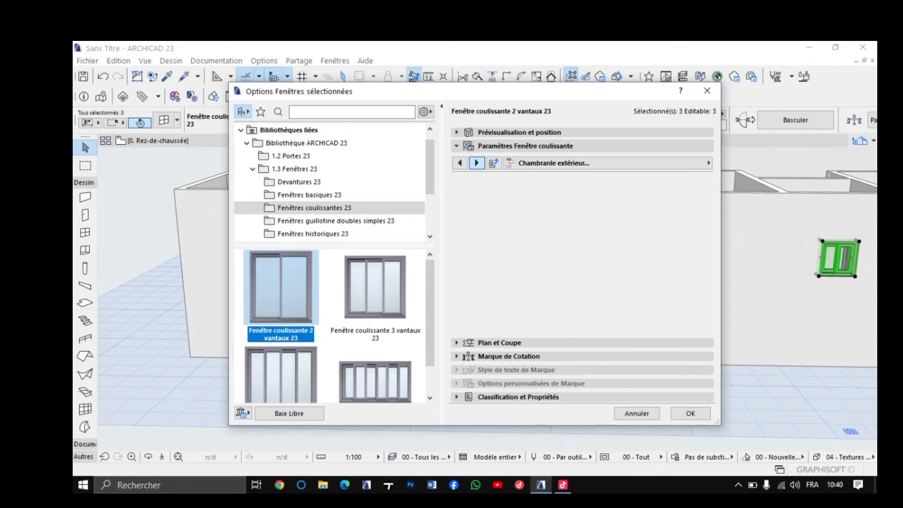
left_click(477, 163)
left_click(476, 163)
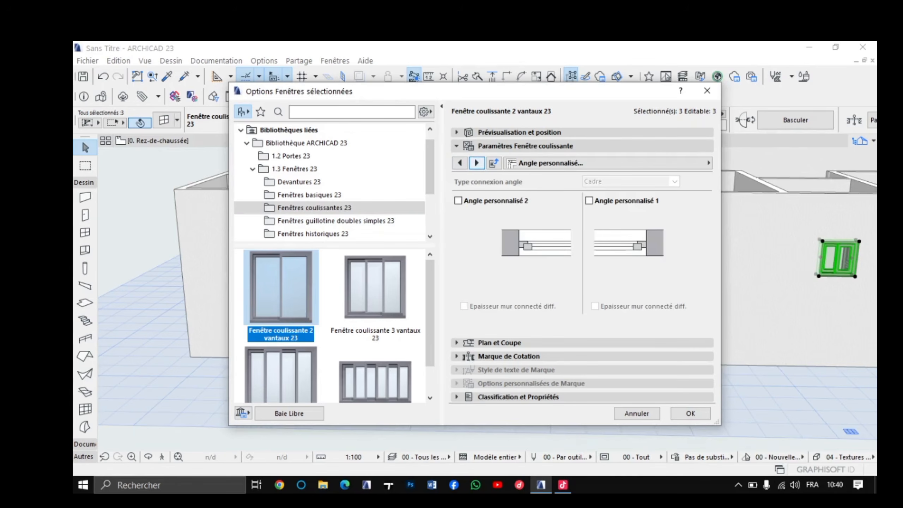
left_click(477, 163)
left_click(477, 163)
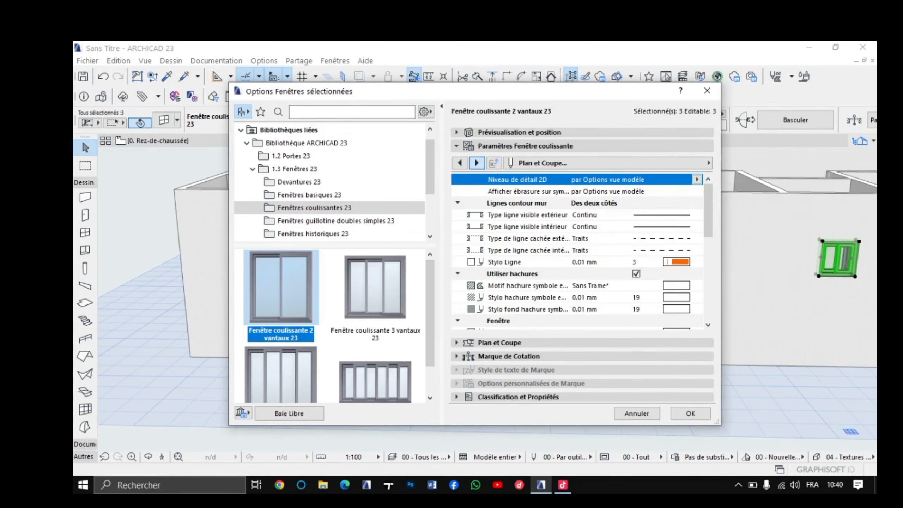
left_click(477, 163)
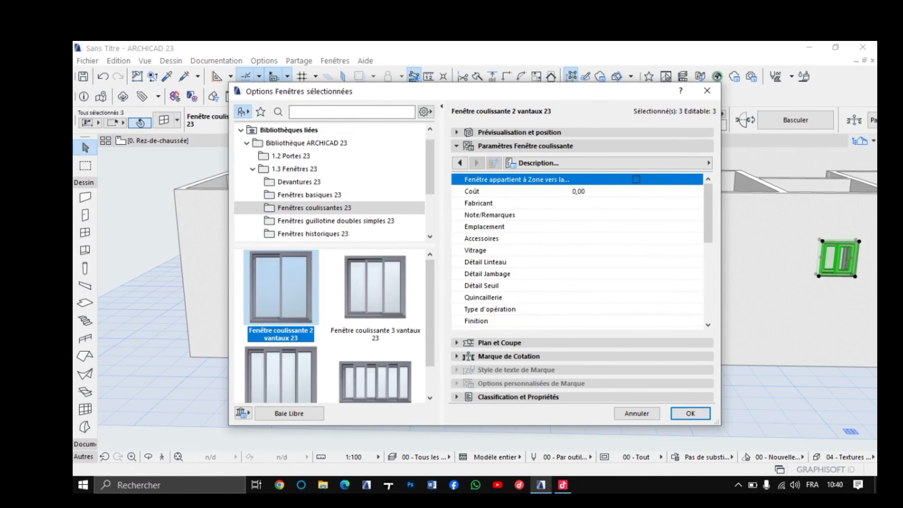
scroll(583, 249, "down", 8)
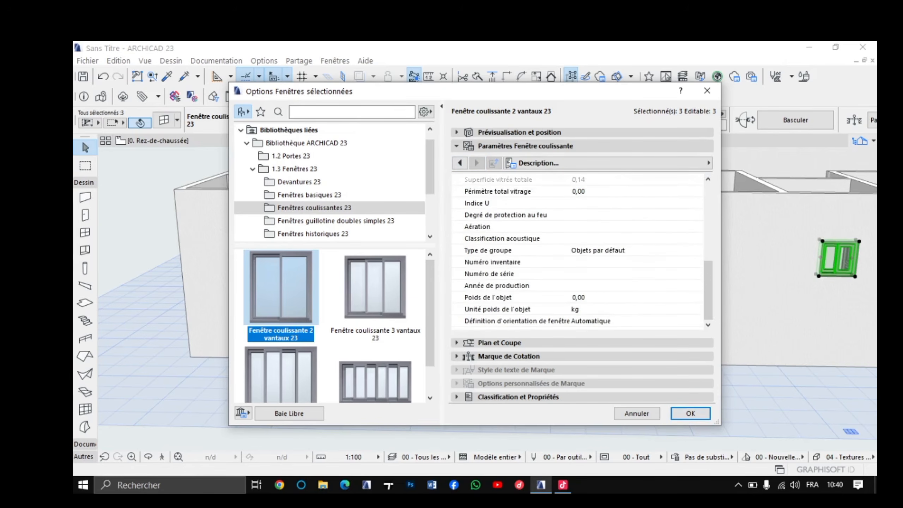
Step: Examine the sliding-window parameter pages backwards from Plan et Coupe through Volet and Linteau to Ouverture de mur
left_click(460, 164)
scroll(577, 249, "down", 5)
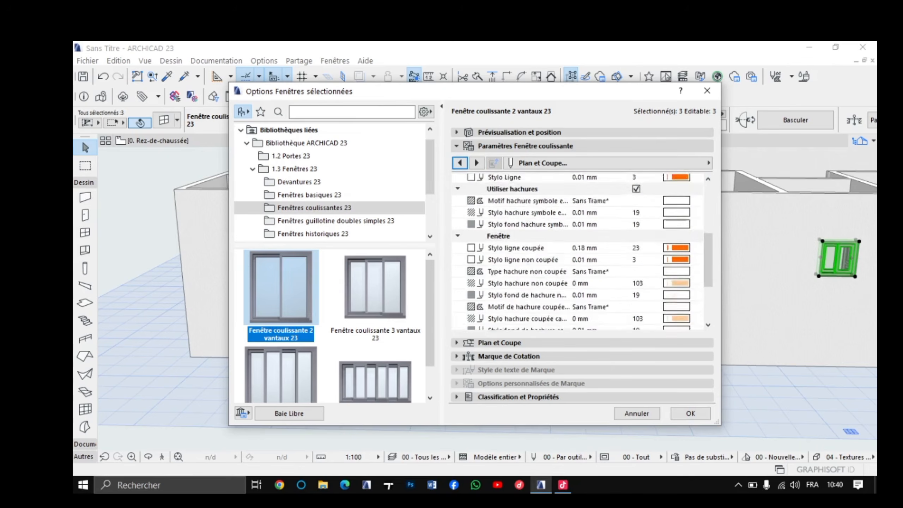
left_click(460, 163)
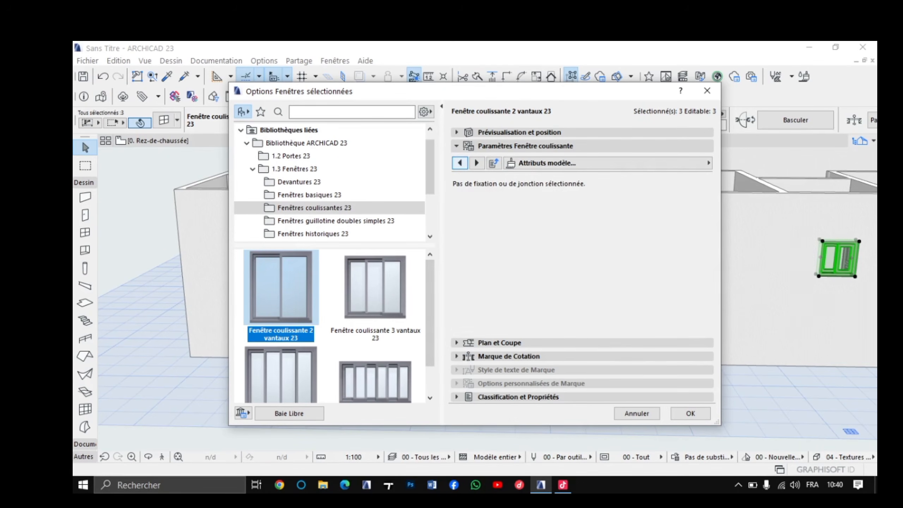
left_click(460, 163)
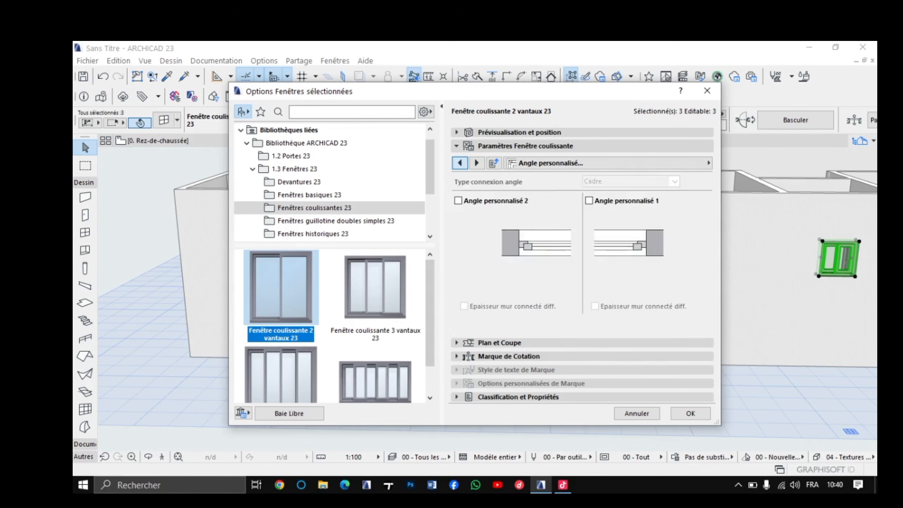
left_click(459, 163)
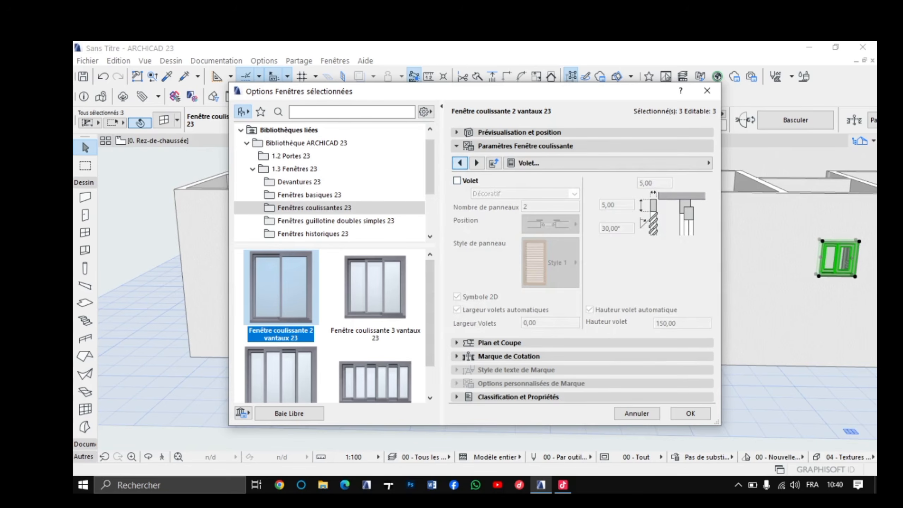
left_click(459, 163)
left_click(460, 163)
left_click(460, 163)
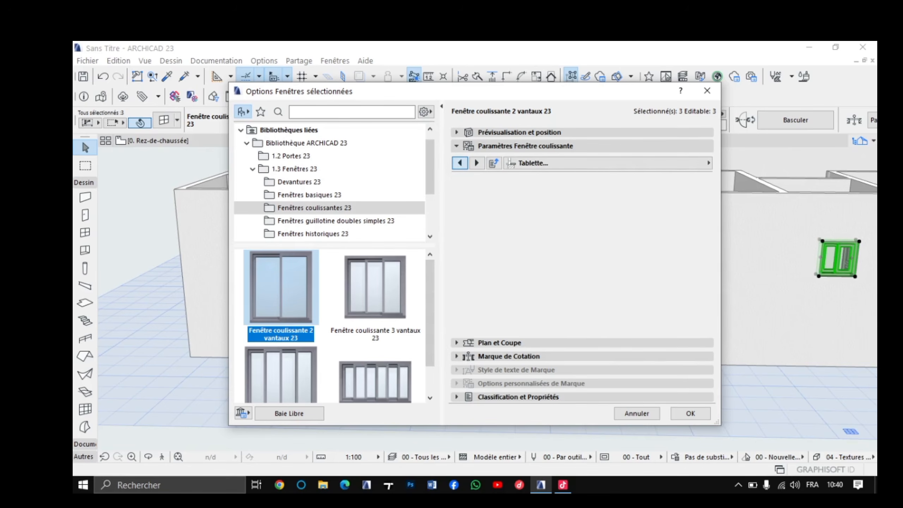
left_click(460, 163)
left_click(460, 163)
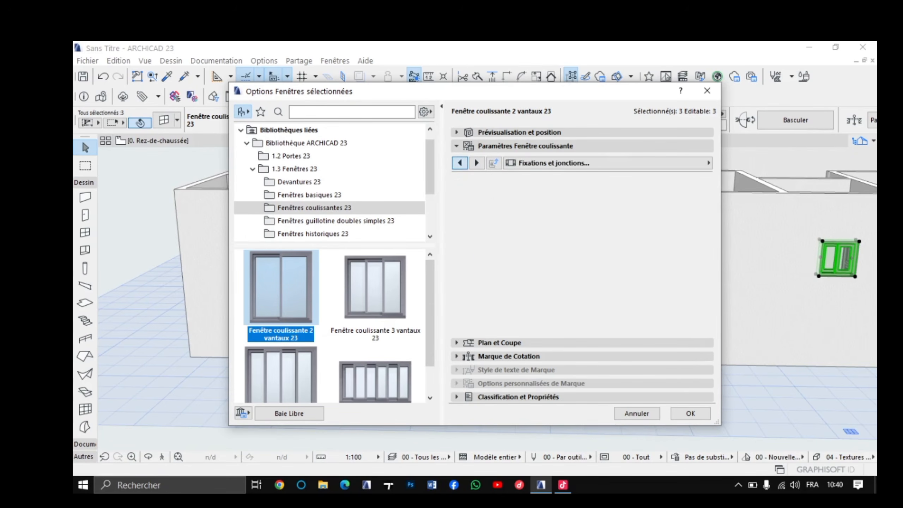
left_click(460, 163)
left_click(460, 163)
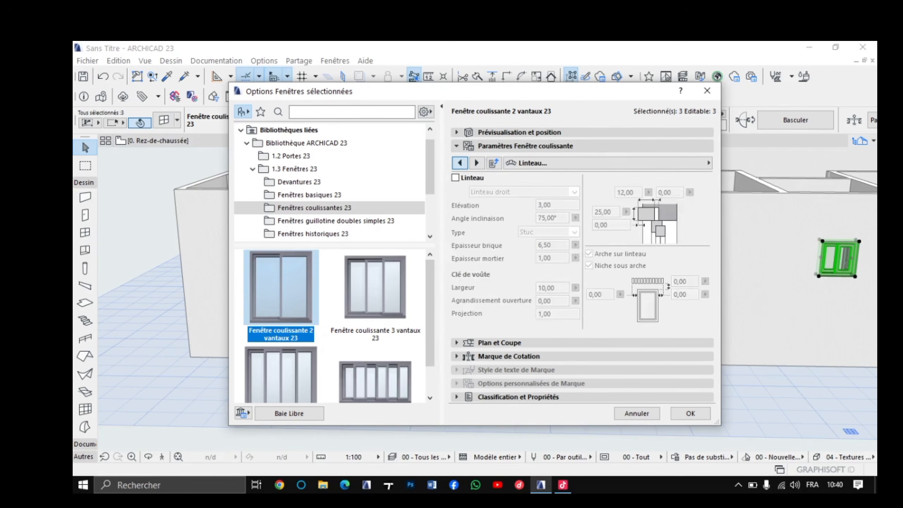
left_click(460, 163)
left_click(459, 163)
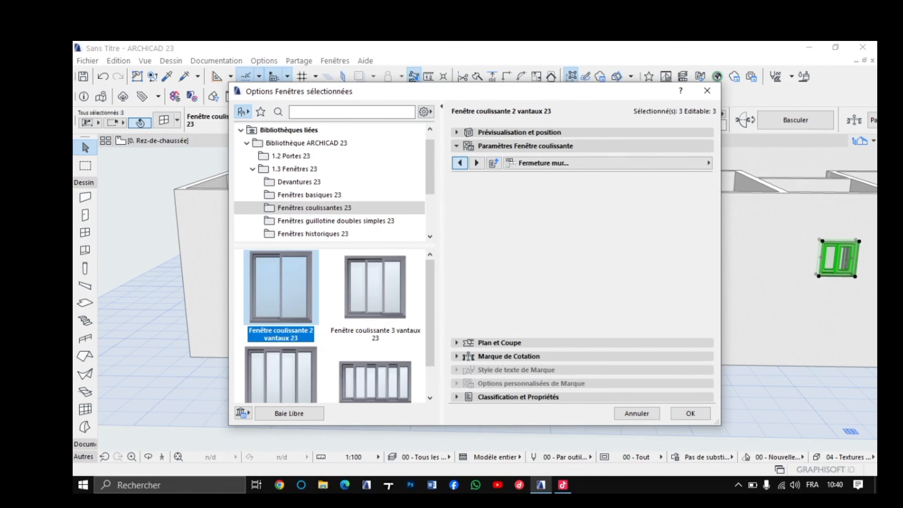
left_click(460, 163)
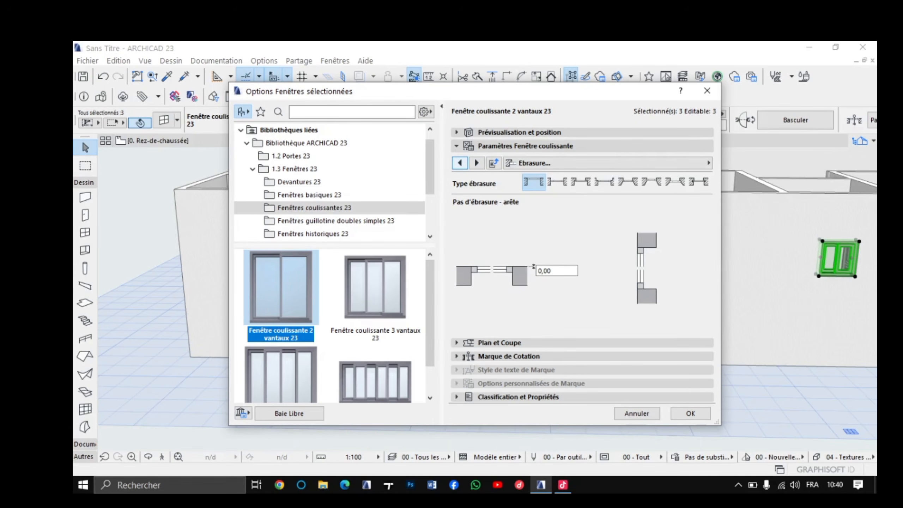
left_click(460, 163)
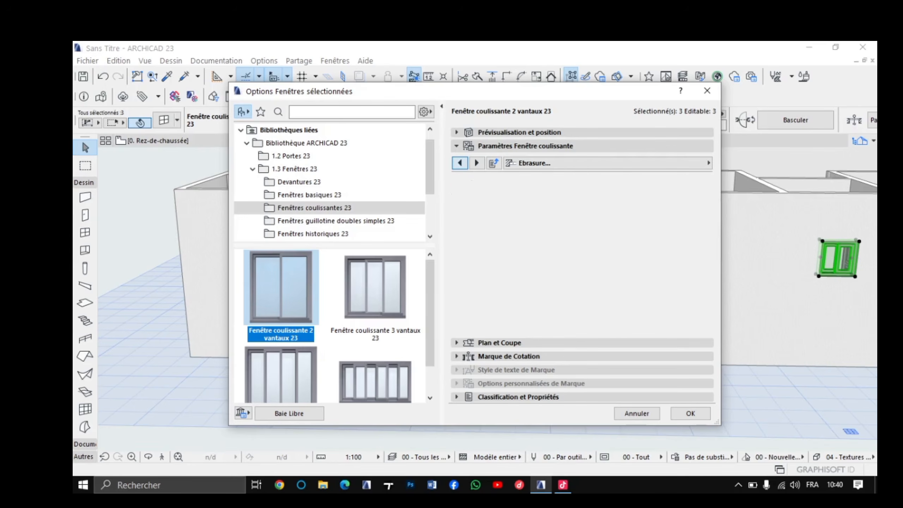
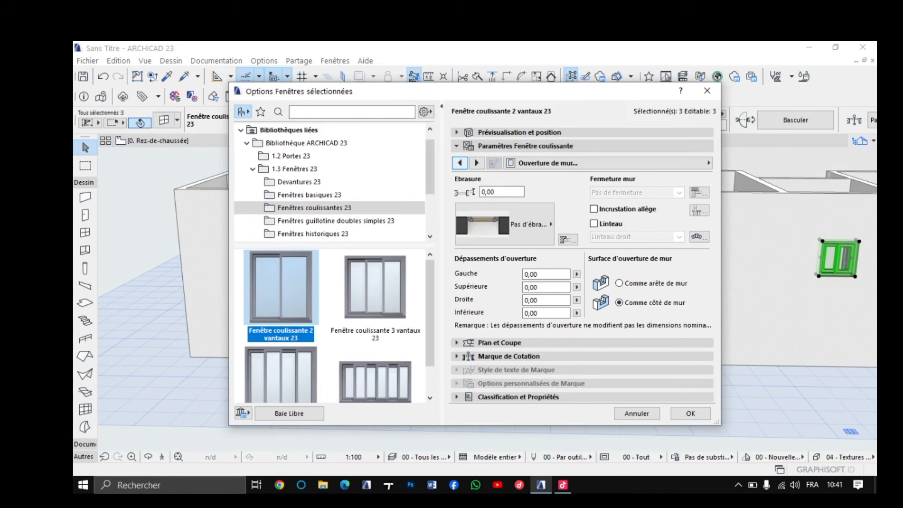
Step: Check the wall-opening parameter pages from Ebrasure through Linteau, returning to the Ouverture de mur page
left_click(476, 163)
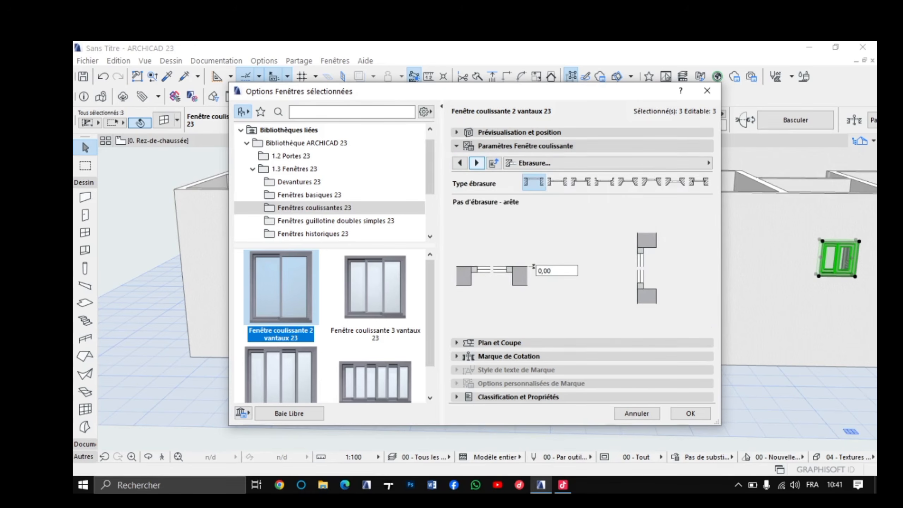
left_click(477, 163)
left_click(476, 163)
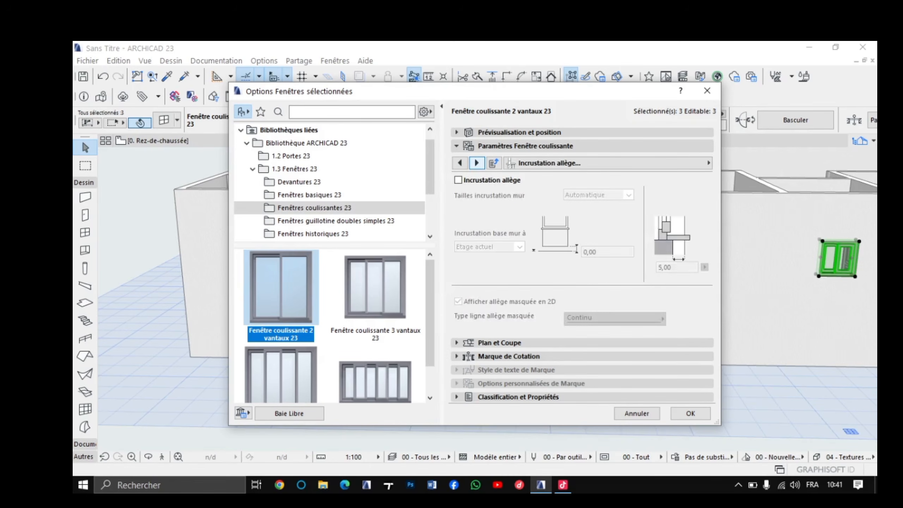
left_click(477, 162)
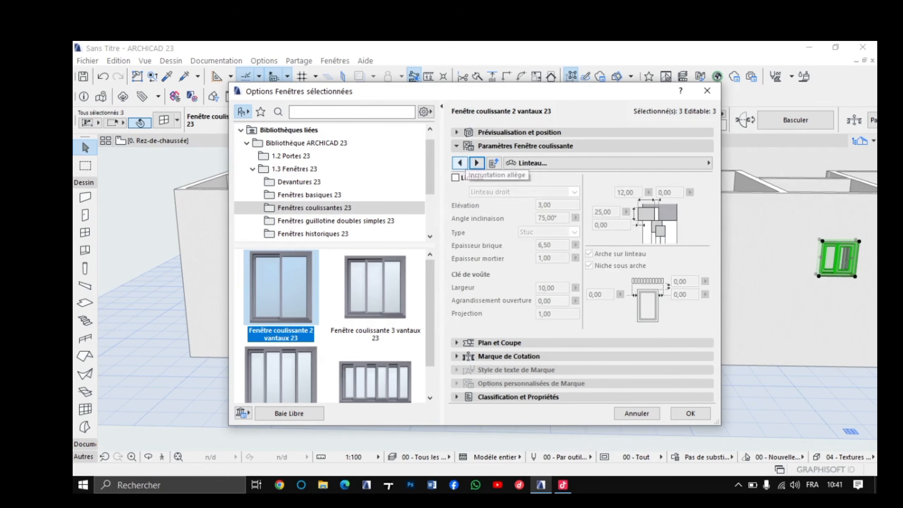
left_click(459, 163)
left_click(460, 163)
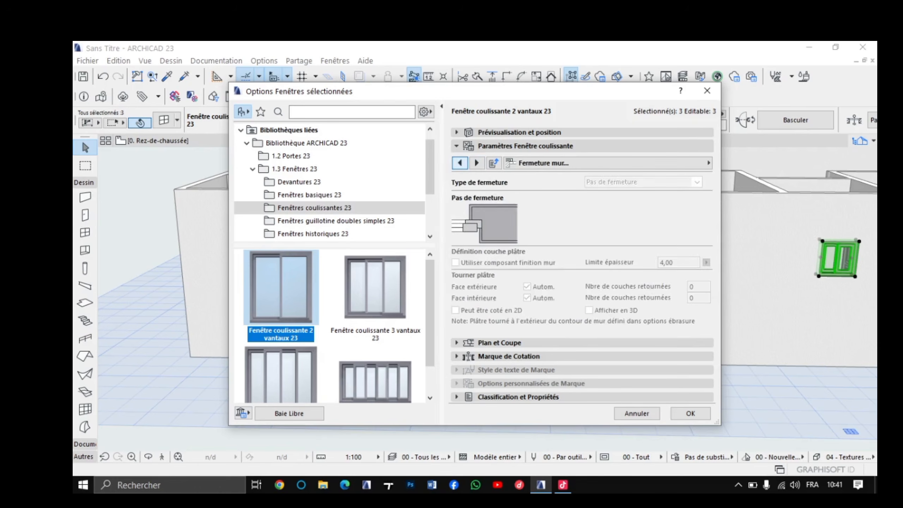
left_click(460, 163)
left_click(460, 163)
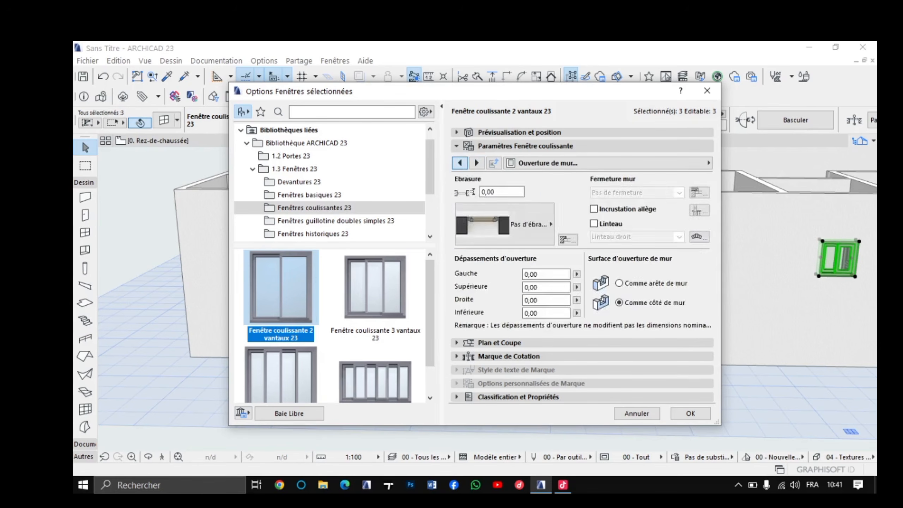
Step: Set the glazing surface of the three selected small windows to Transp - Verre bleuté, apply the settings and deselect them
left_click(460, 163)
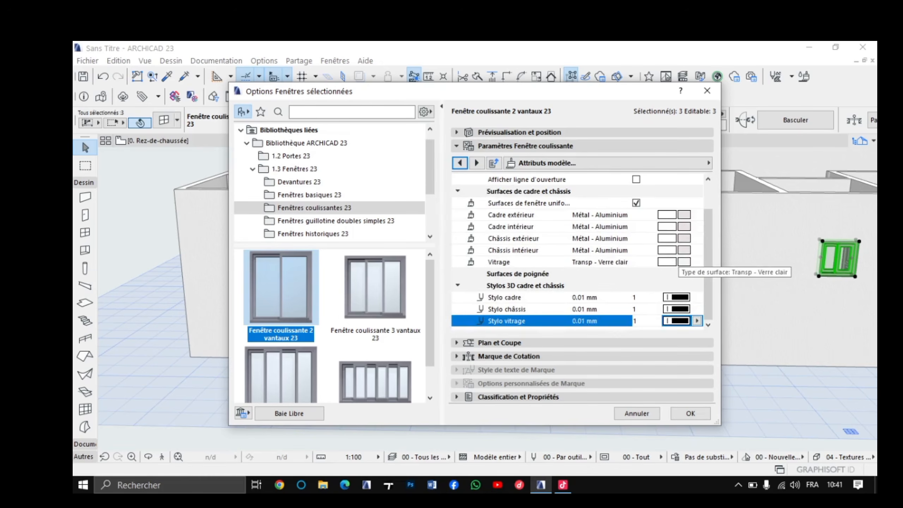
left_click(683, 262)
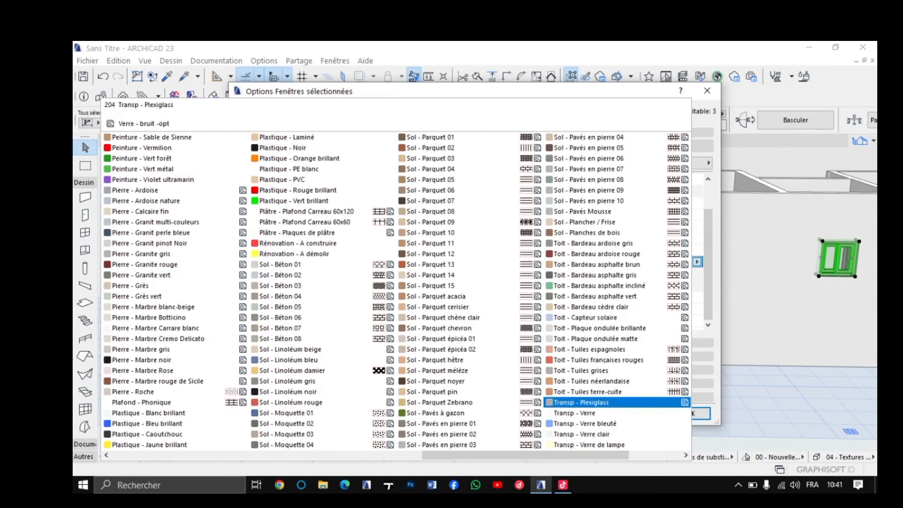
left_click(586, 424)
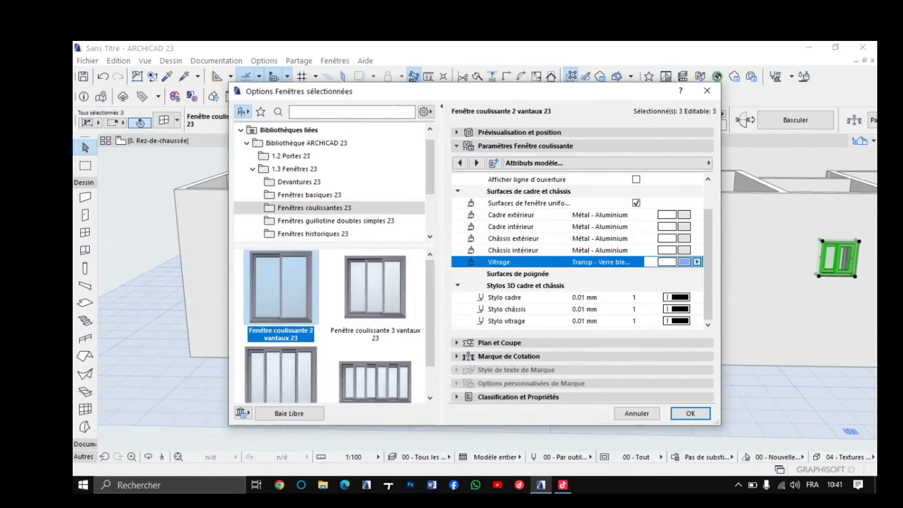
key("Return")
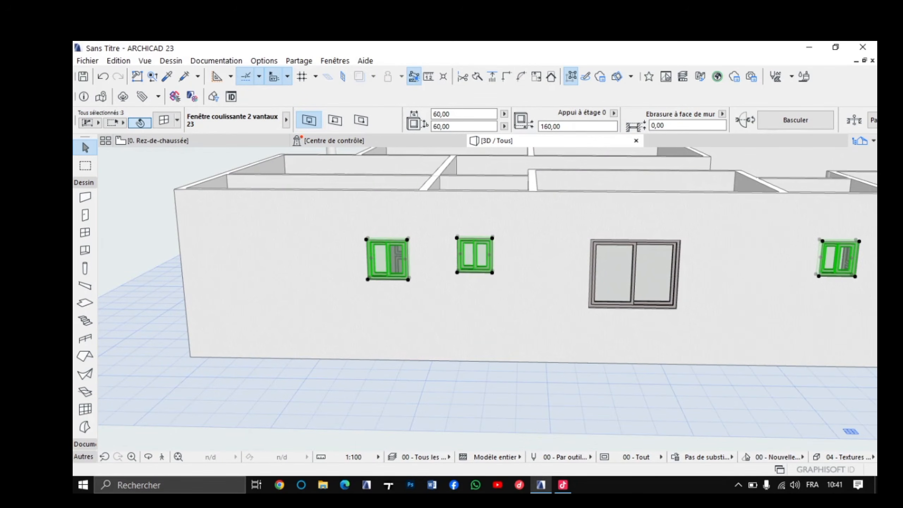
scroll(392, 305, "down", 2)
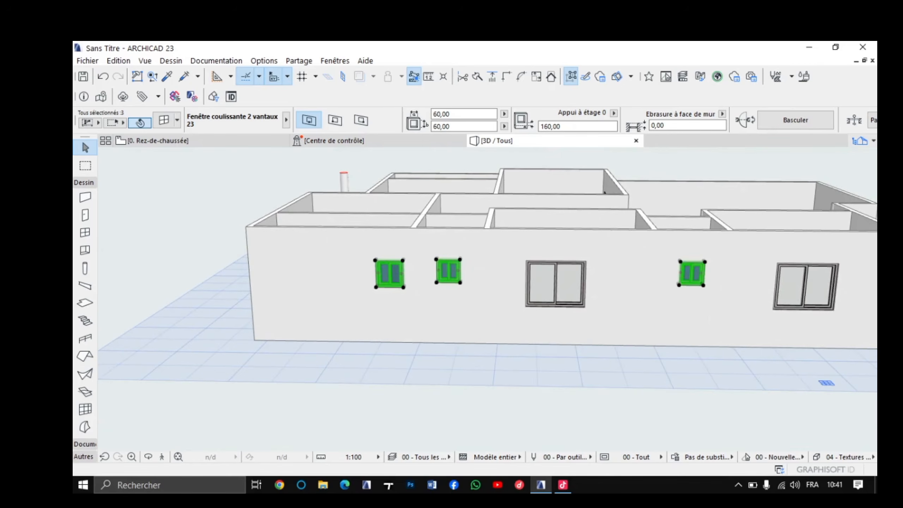
key("Escape")
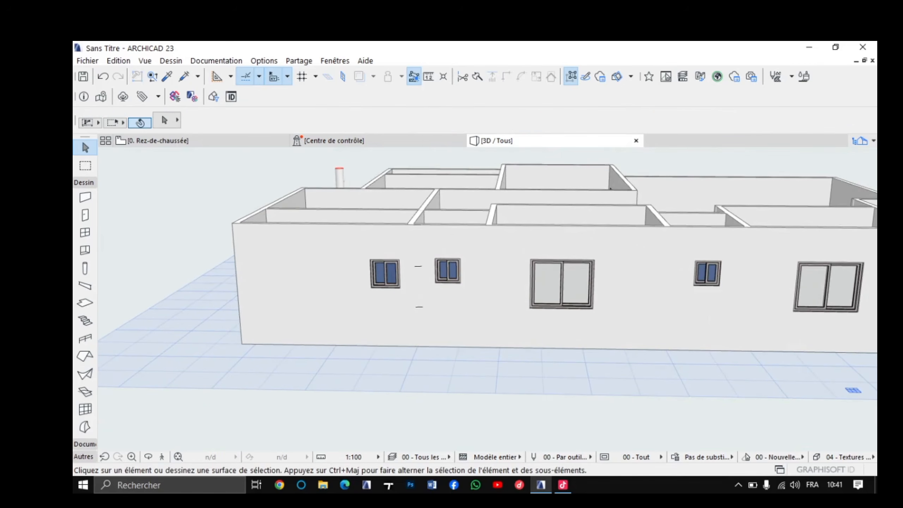
Step: Examine the small windows' glazing on the facade in 3D, up close and from a distance
left_click(149, 457)
middle_click_drag(487, 299, 523, 270, "shift")
scroll(400, 252, "up", 5)
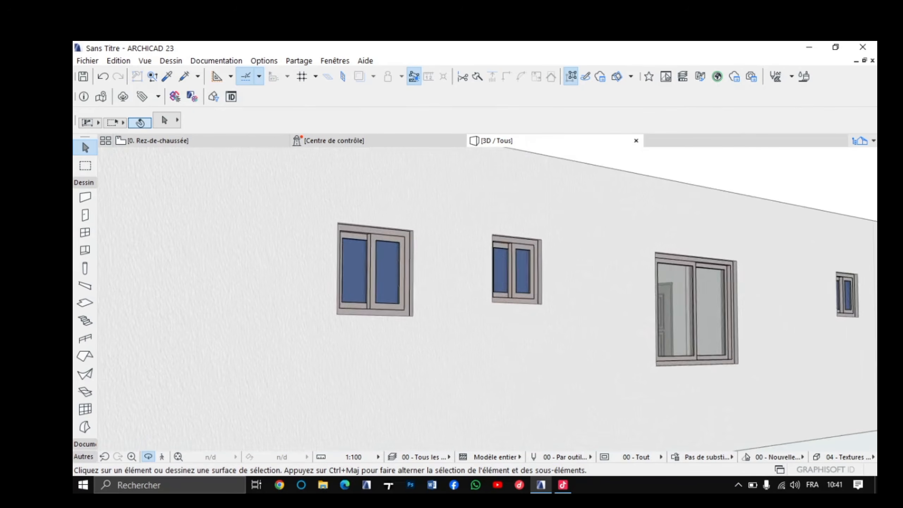
left_click_drag(487, 270, 427, 321)
scroll(486, 299, "down", 8)
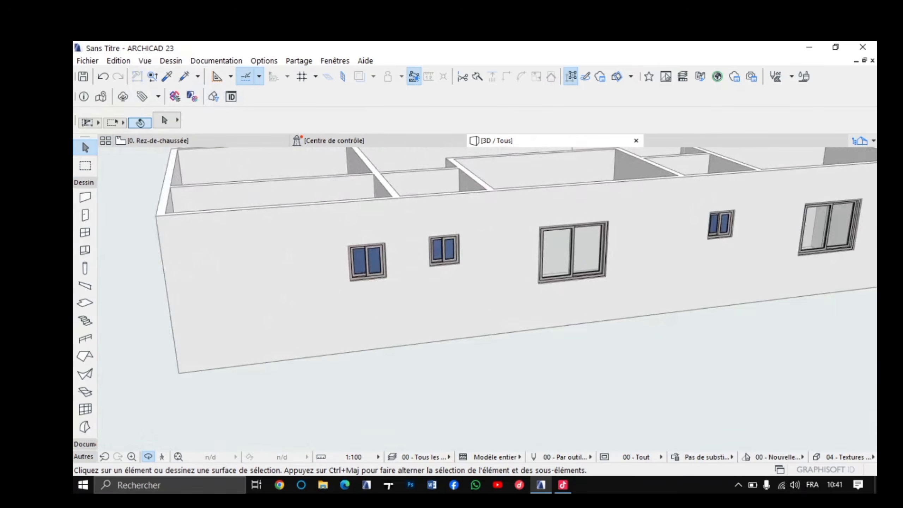
left_click_drag(486, 299, 461, 288)
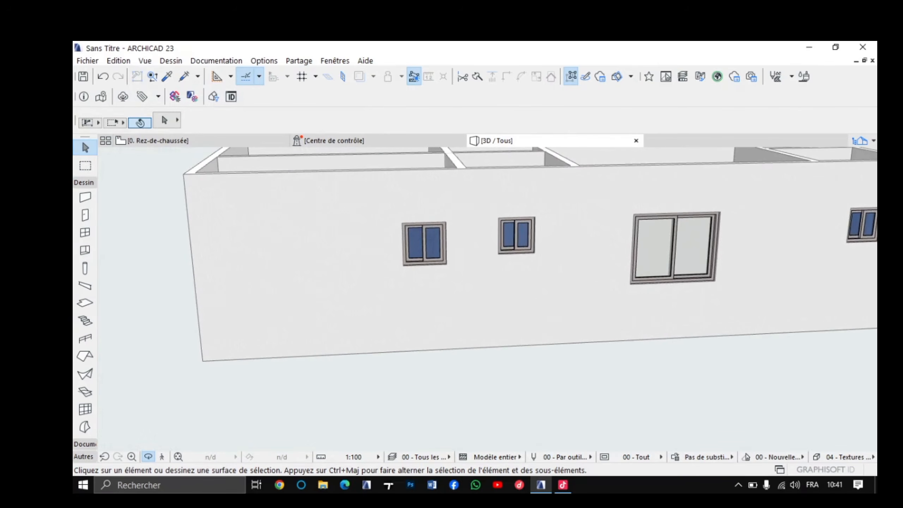
left_click(86, 166)
left_click(85, 147)
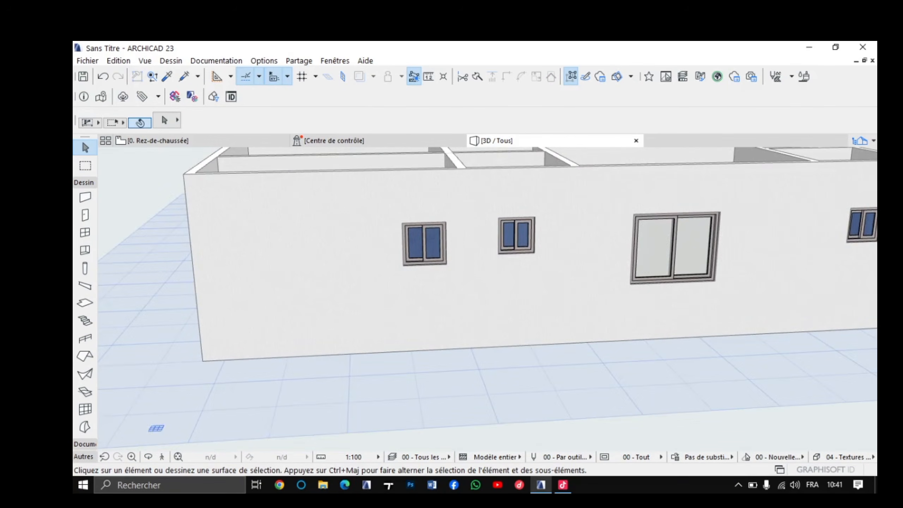
Step: Resize the 70 by 70 sliding window near the wall's end to 60 wide by 60 high
scroll(273, 227, "up", 2)
left_click(443, 247)
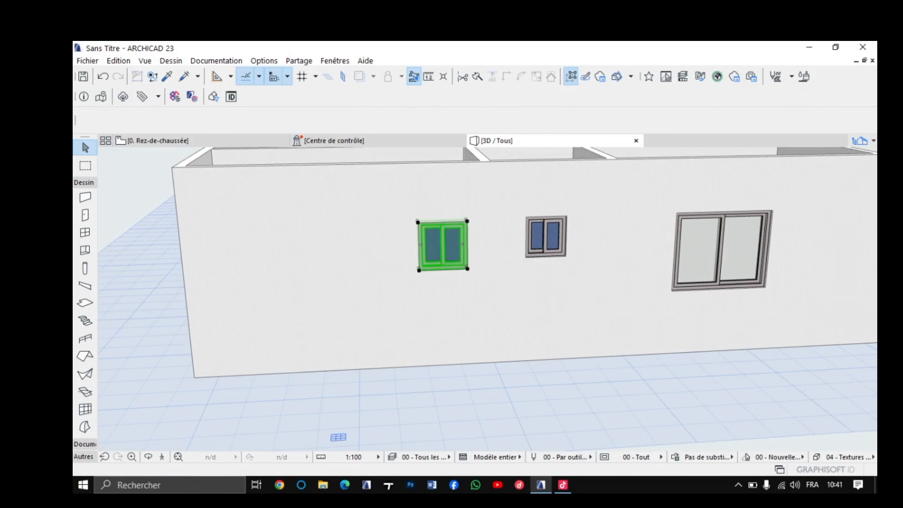
left_click(464, 114)
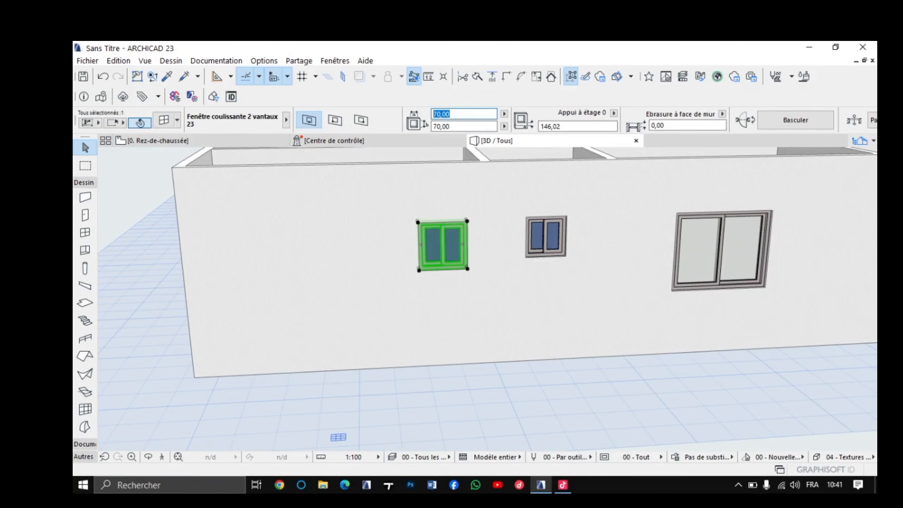
type("60")
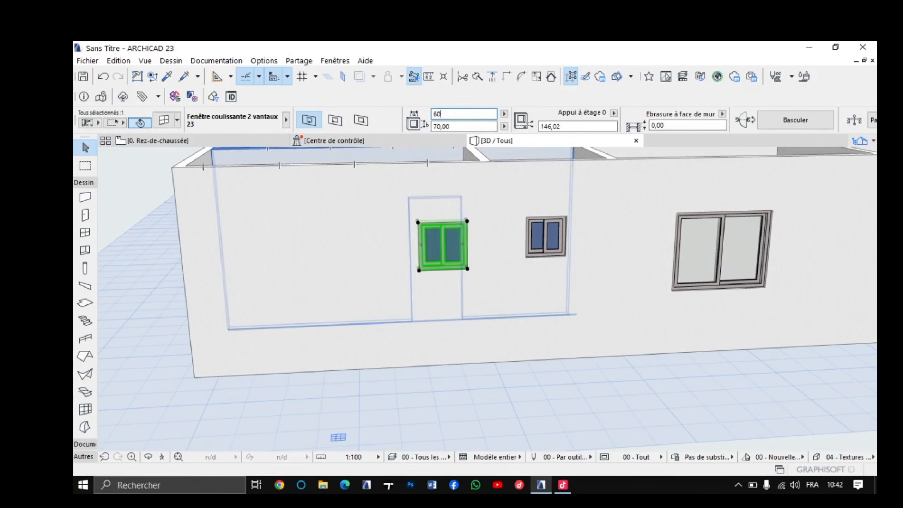
key("Tab")
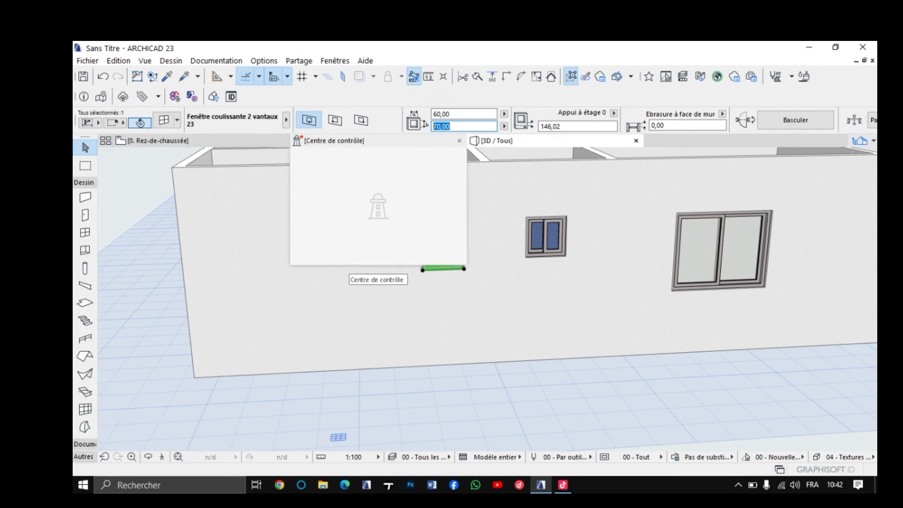
type("6")
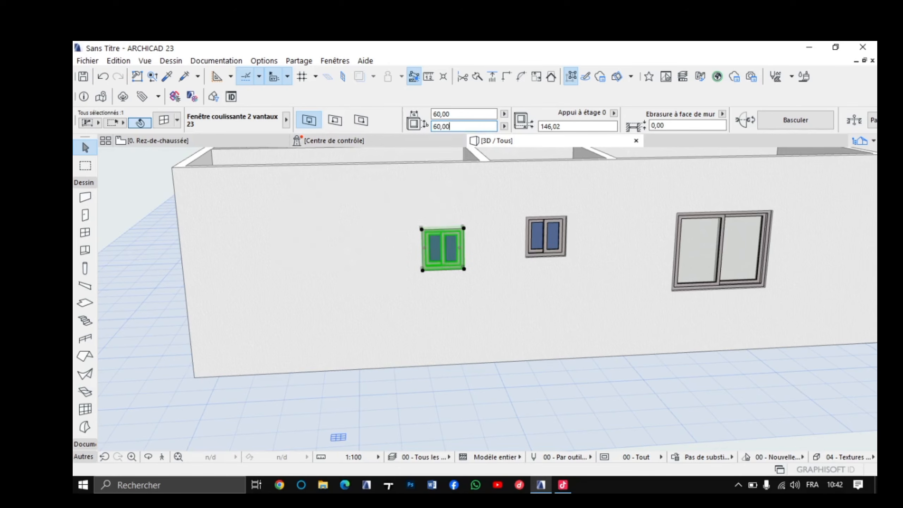
key("Return")
key("Escape")
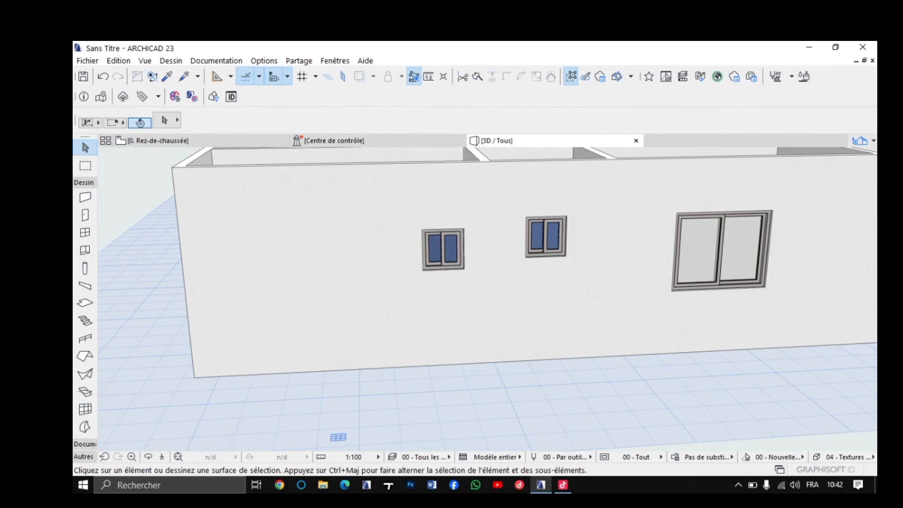
Step: Raise the small window nearest the wall's end to a sill height of 160, aligning its top with the neighbouring small window, and deselect it
scroll(462, 250, "up", 3)
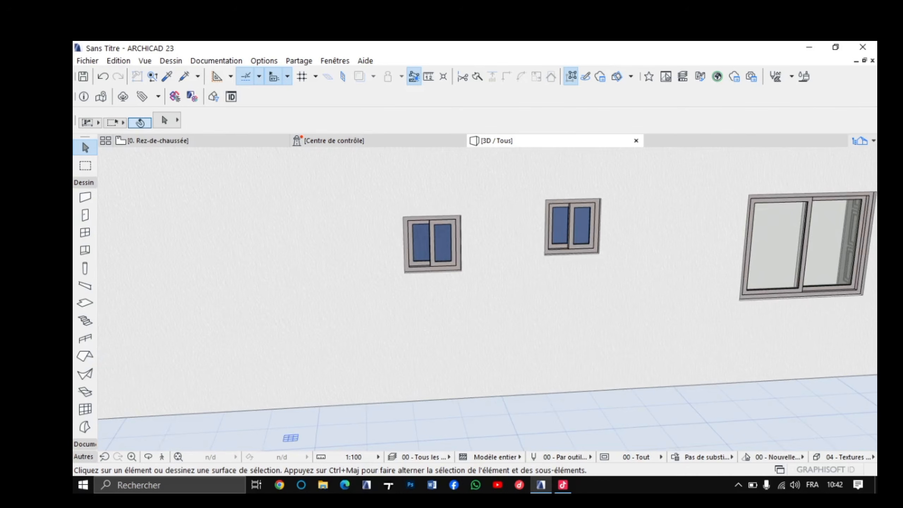
left_click(432, 244)
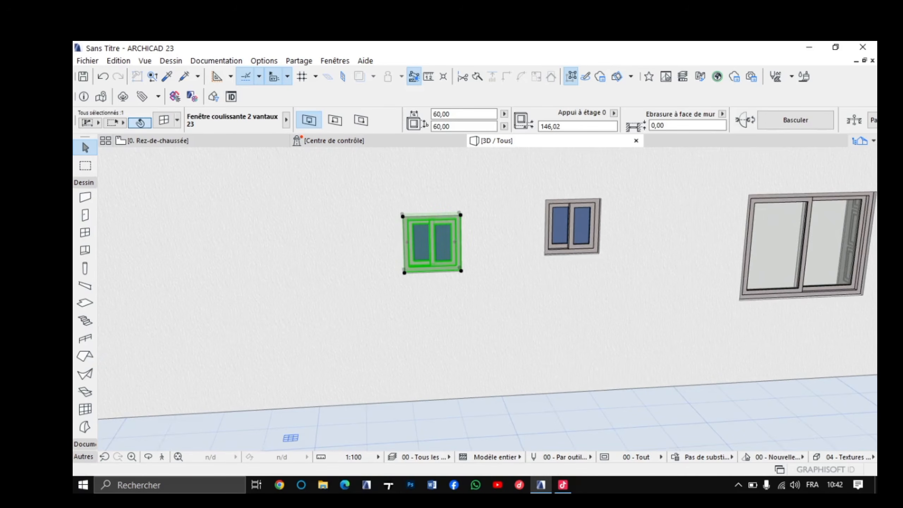
left_click(460, 215)
left_click(541, 221)
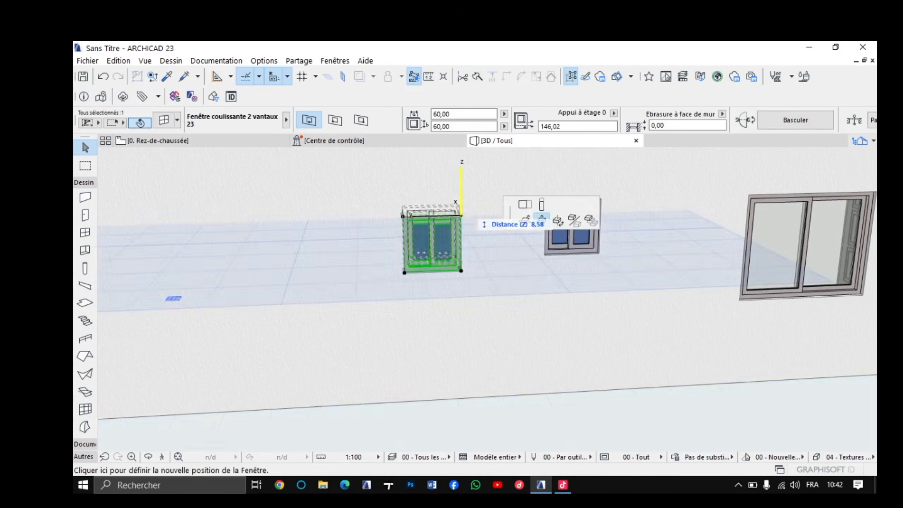
scroll(641, 210, "down", 1)
middle_click_drag(655, 216, 624, 202)
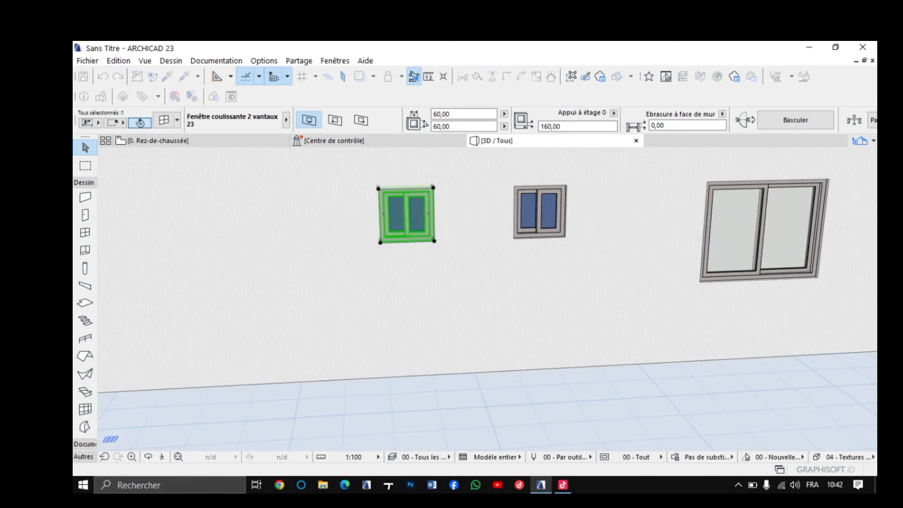
scroll(508, 214, "down", 3)
key("Escape")
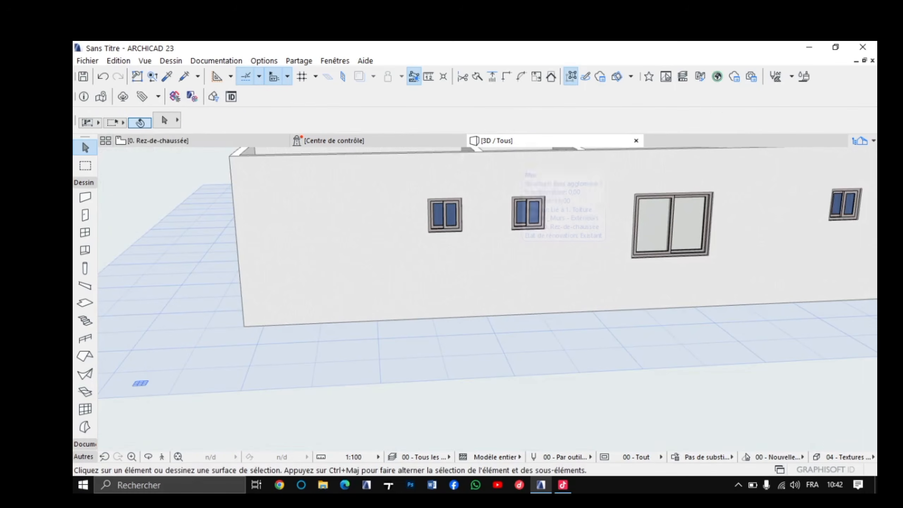
Step: Pick up the settings of the upper small 60 by 60 window in the ground-floor plan as the window defaults
left_click(156, 140)
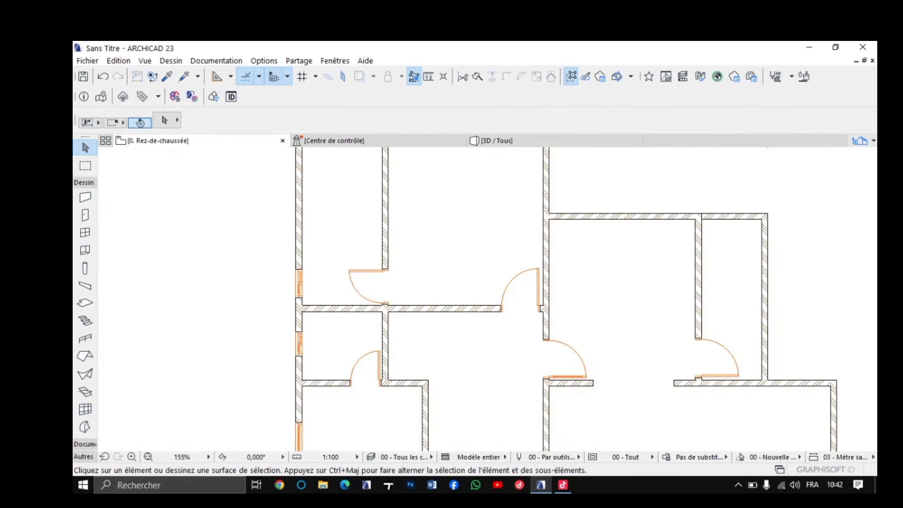
scroll(513, 413, "down", 4)
scroll(405, 334, "up", 3)
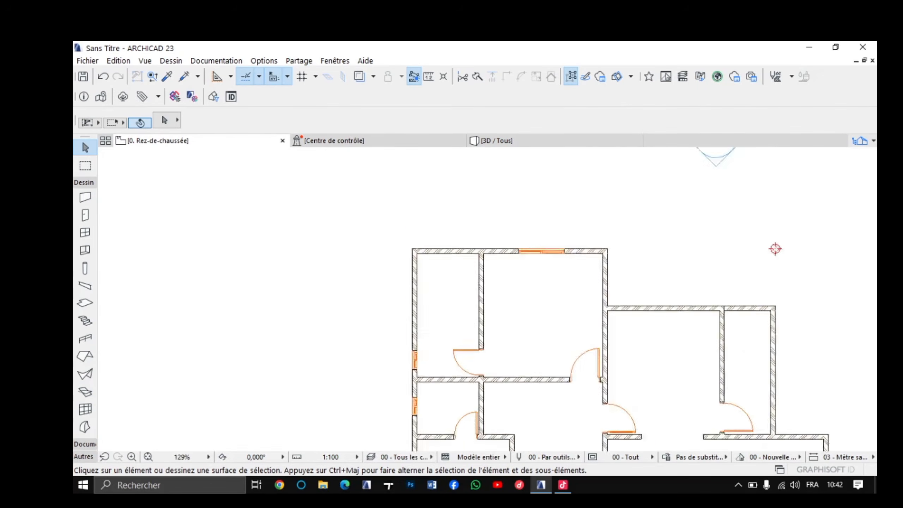
scroll(416, 356, "up", 5)
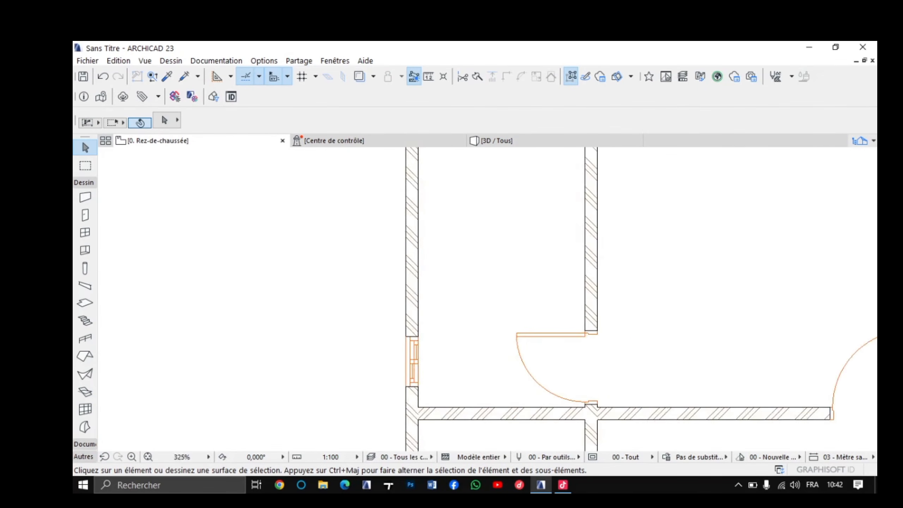
scroll(391, 328, "up", 2)
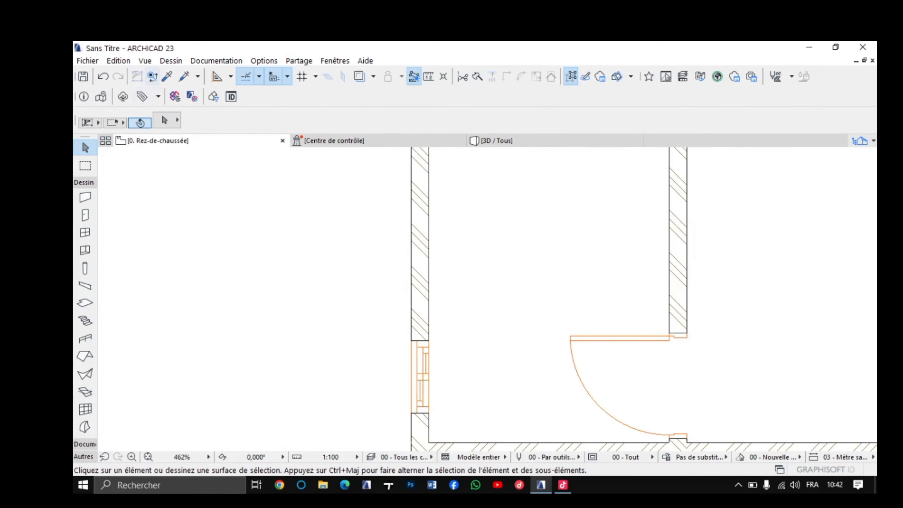
left_click(167, 76)
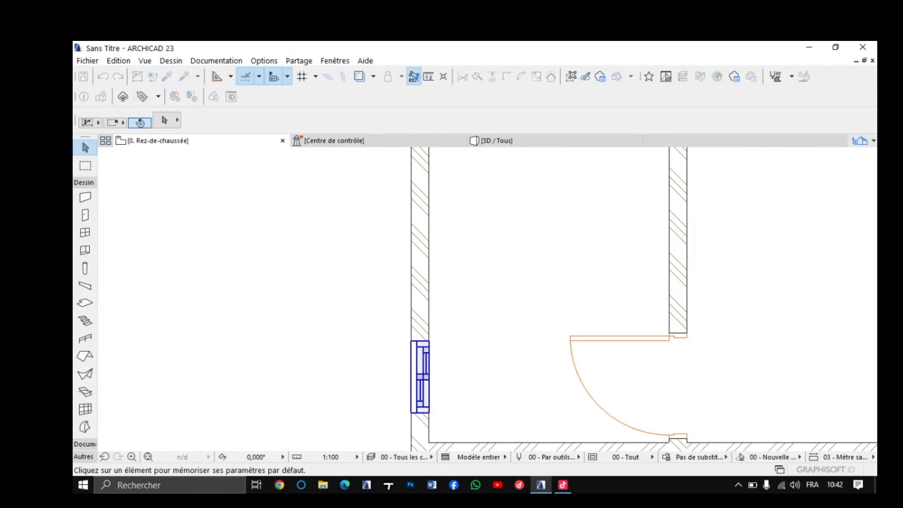
left_click(420, 377)
Step: Place another 60 by 60 two-panel sliding window in the narrow corner room's exterior wall, near the building corner
scroll(398, 398, "down", 4)
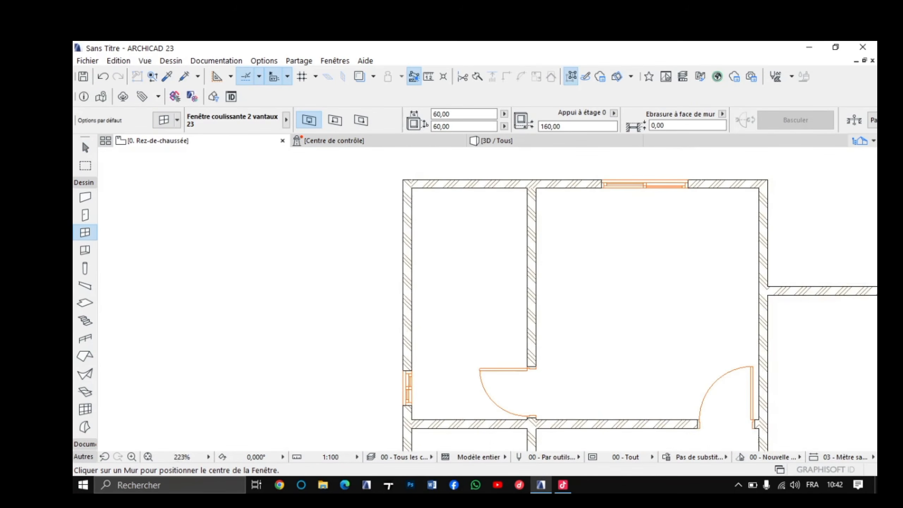
left_click(420, 224)
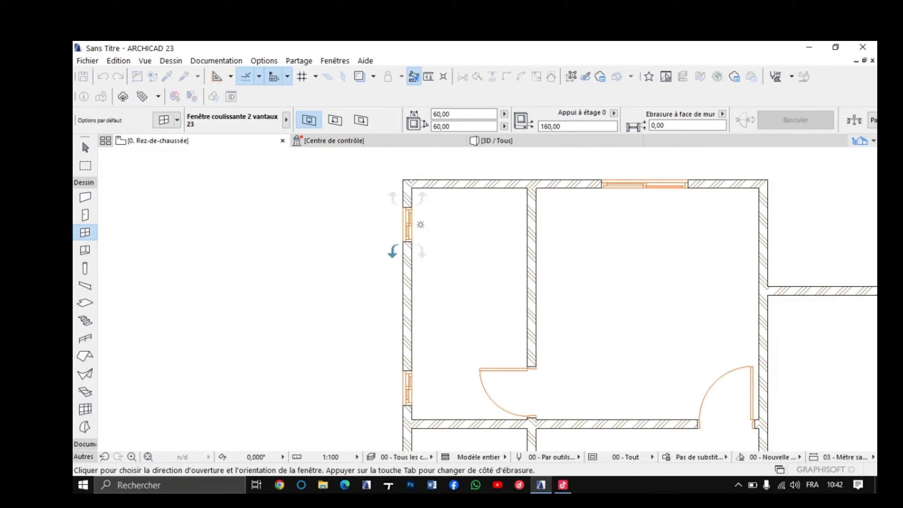
left_click(421, 223)
Step: Inspect the new corner window and the whole row of windows along the facade in 3D
left_click(497, 141)
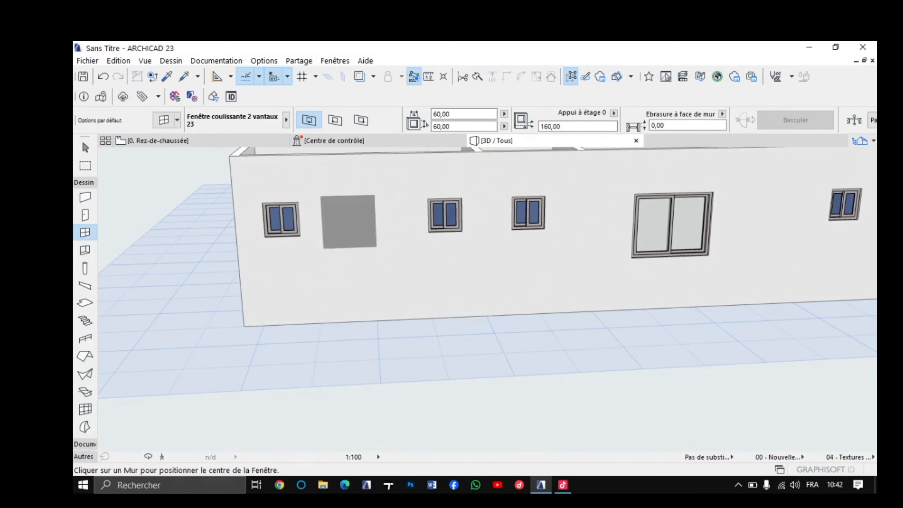
scroll(345, 228, "up", 2)
scroll(345, 228, "up", 1)
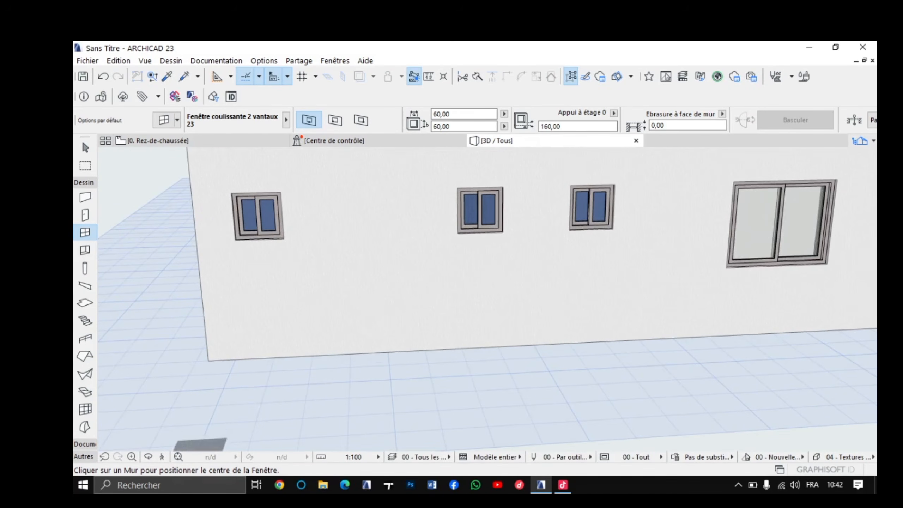
left_click(148, 457)
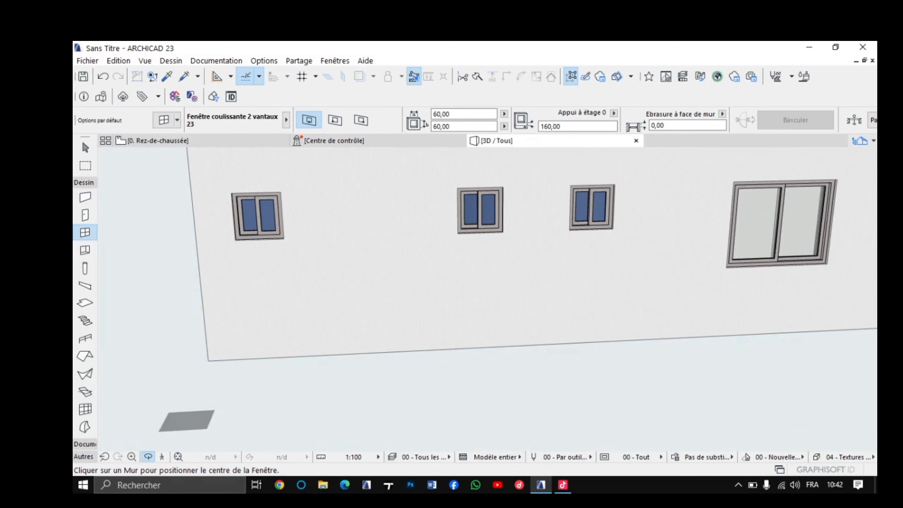
left_click_drag(262, 271, 305, 268)
scroll(432, 245, "down", 5)
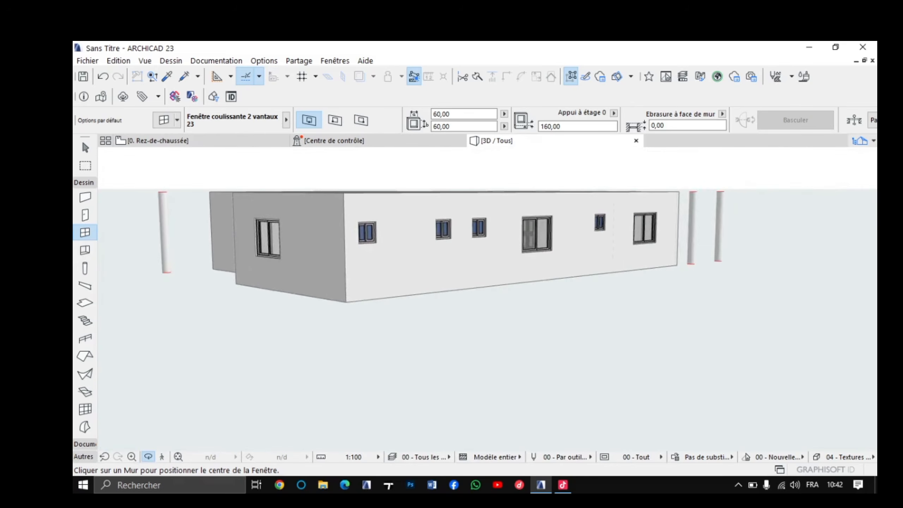
left_click_drag(432, 245, 253, 322)
middle_click_drag(252, 322, 430, 270, "shift")
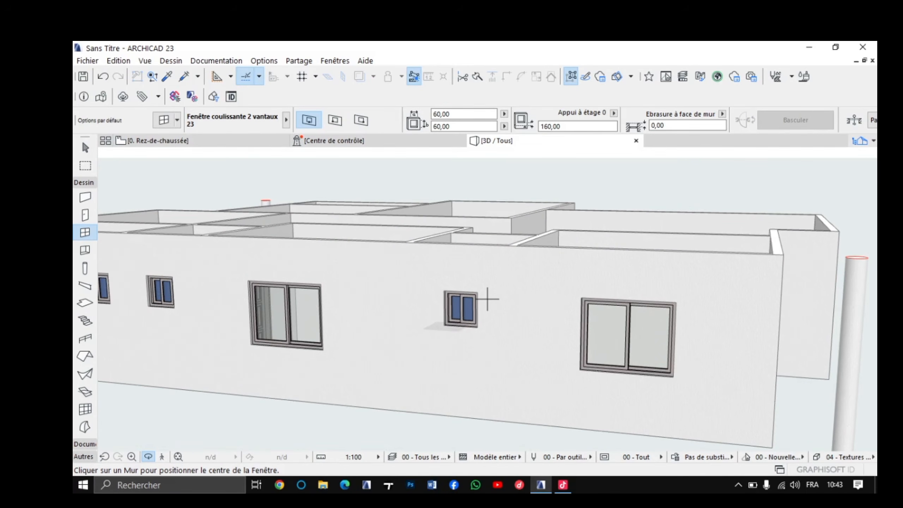
scroll(488, 299, "down", 5)
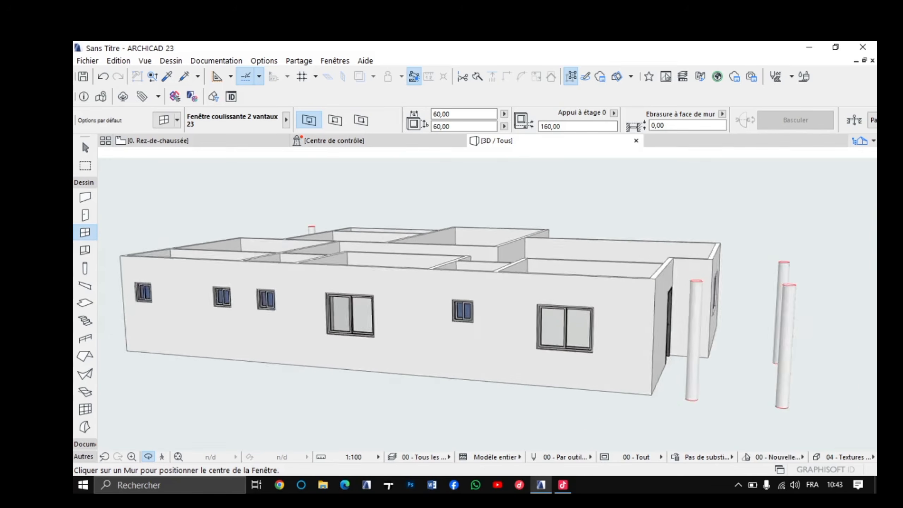
Step: Examine the house from its other sides and from above in 3D, checking the doors and windows of each room
middle_click_drag(488, 299, 235, 306, "shift")
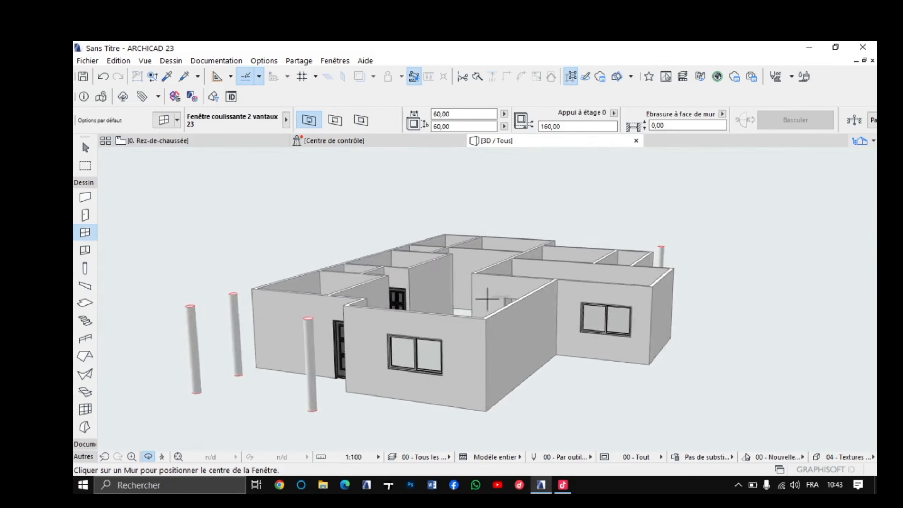
scroll(487, 299, "up", 2)
middle_click_drag(487, 299, 580, 384, "shift")
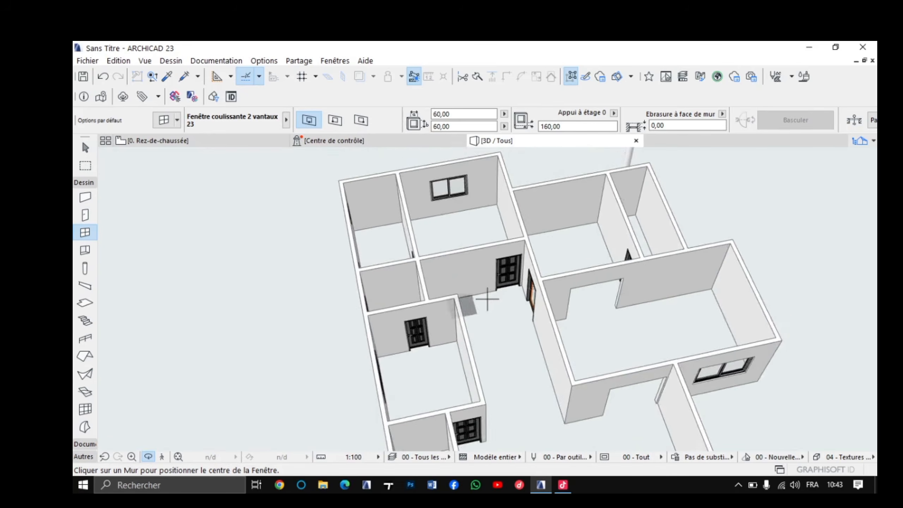
scroll(488, 299, "up", 3)
middle_click_drag(488, 299, 605, 235, "shift")
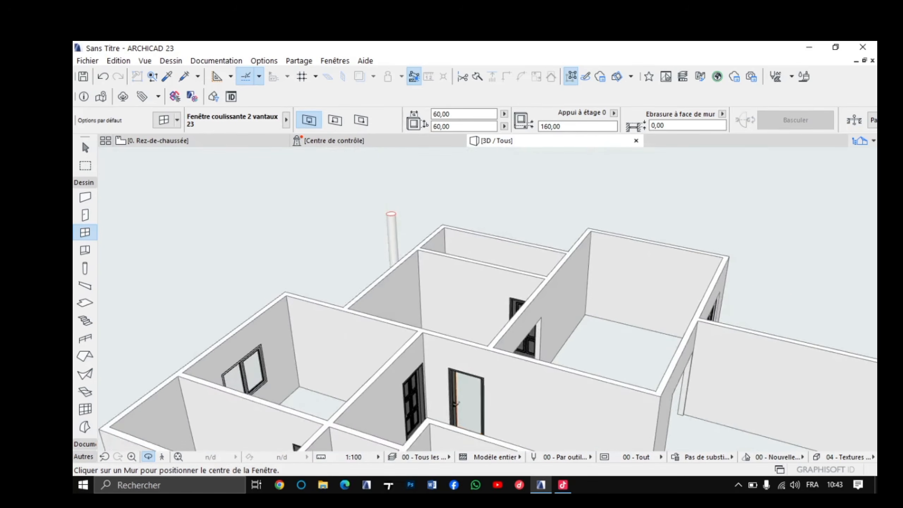
middle_click_drag(306, 427, 498, 278)
scroll(392, 285, "up", 2)
scroll(488, 299, "down", 3)
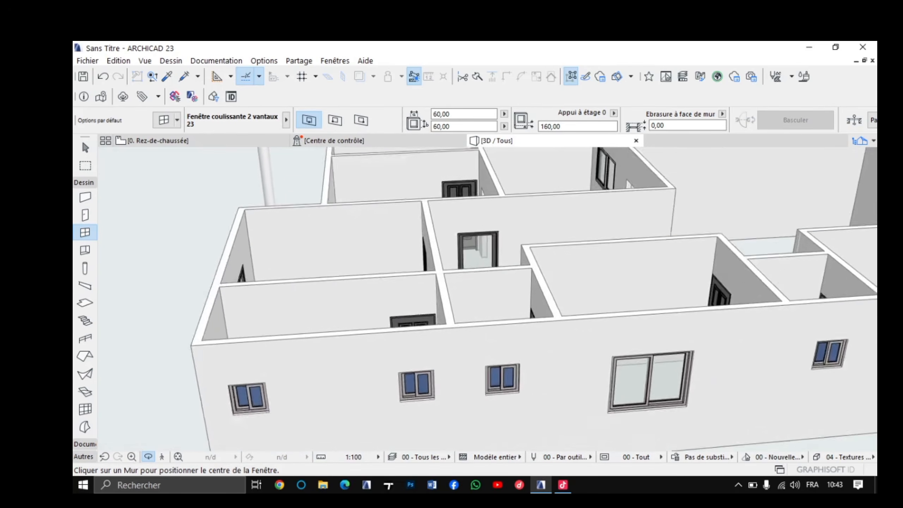
middle_click_drag(487, 334, 457, 270)
scroll(488, 299, "up", 1)
middle_click_drag(291, 285, 487, 298, "shift")
scroll(486, 298, "up", 1)
middle_click_drag(235, 313, 306, 306, "shift")
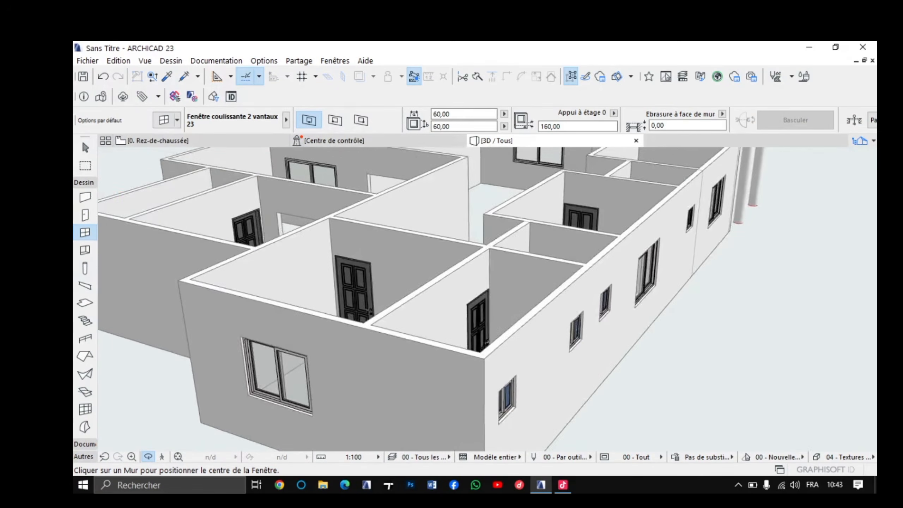
middle_click_drag(125, 327, 149, 310)
scroll(310, 300, "up", 1)
middle_click_drag(692, 321, 484, 302)
scroll(484, 303, "up", 1)
middle_click_drag(469, 338, 395, 301)
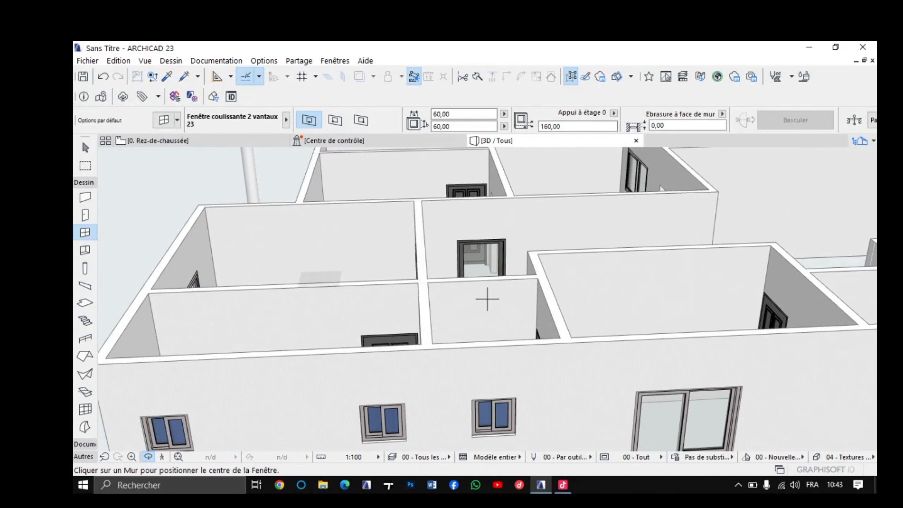
Step: Return to the ground-floor plan and review the openings in the house's exterior walls
key("F2")
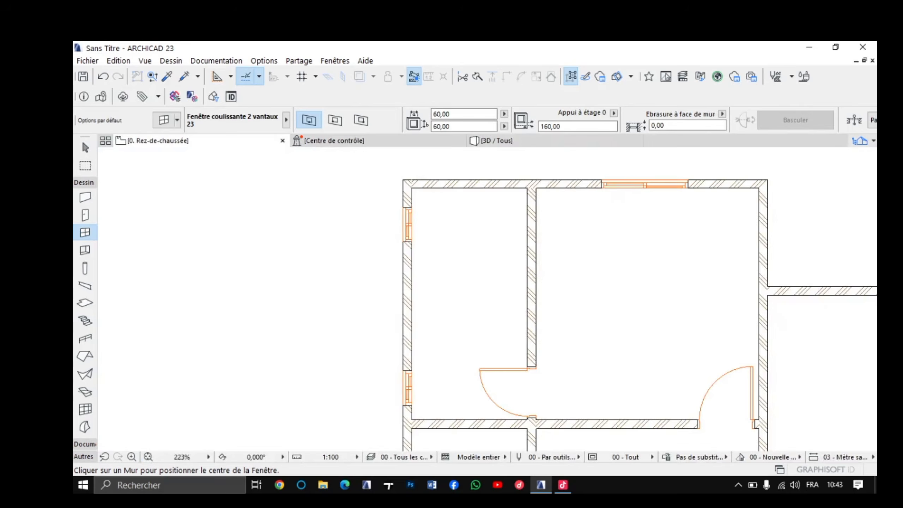
scroll(840, 235, "down", 4)
middle_click_drag(833, 236, 754, 199)
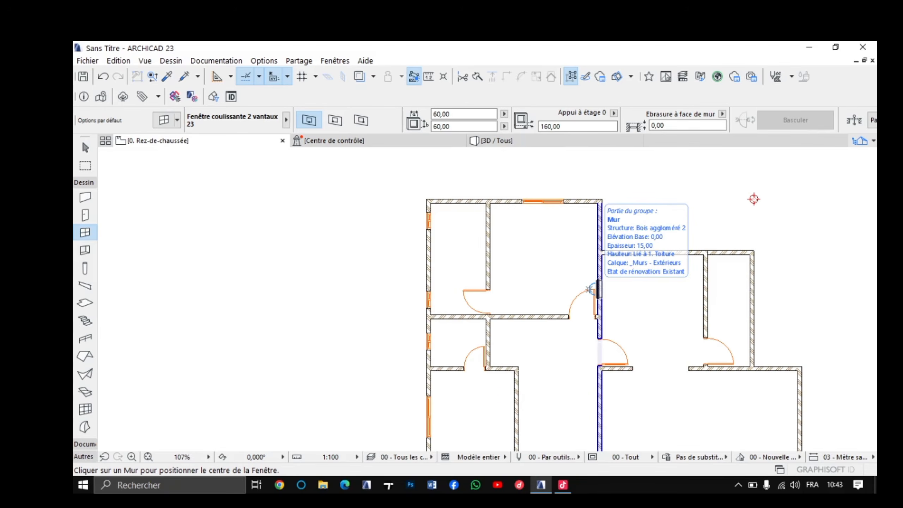
scroll(591, 290, "down", 5)
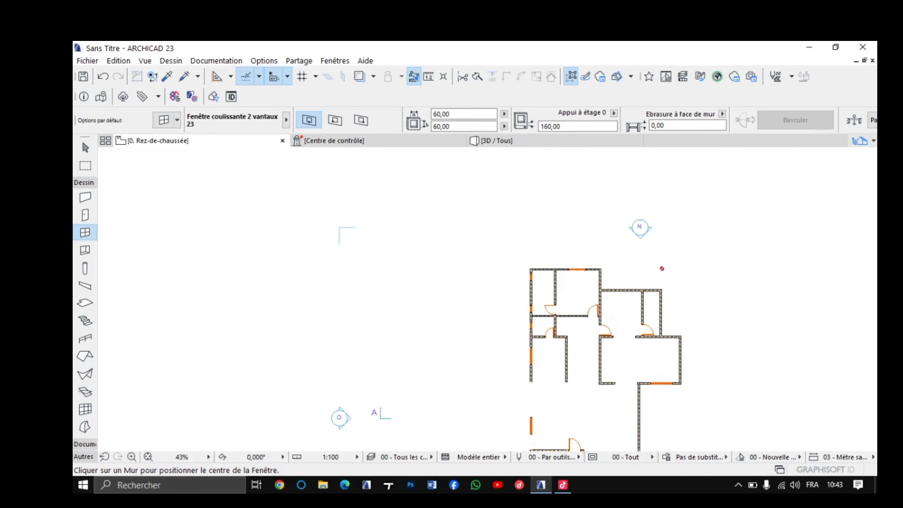
scroll(529, 259, "up", 3)
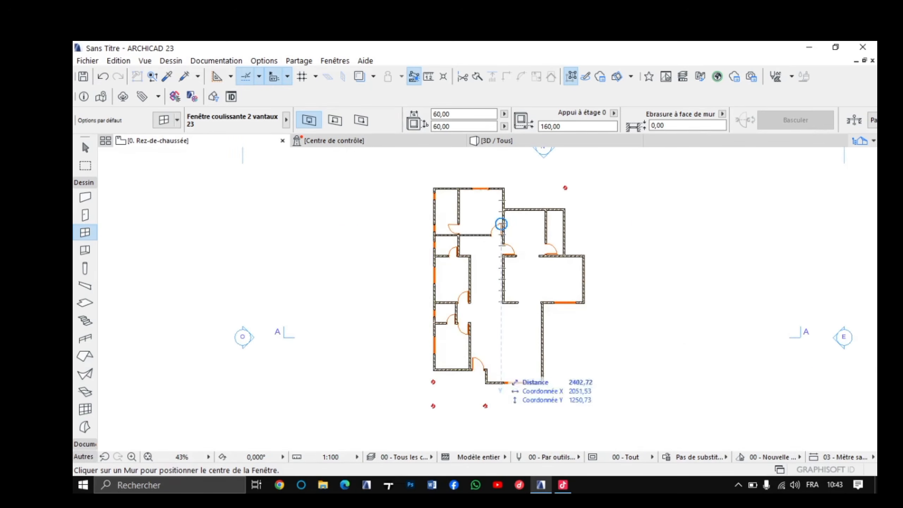
scroll(508, 377, "up", 2)
left_click(533, 403)
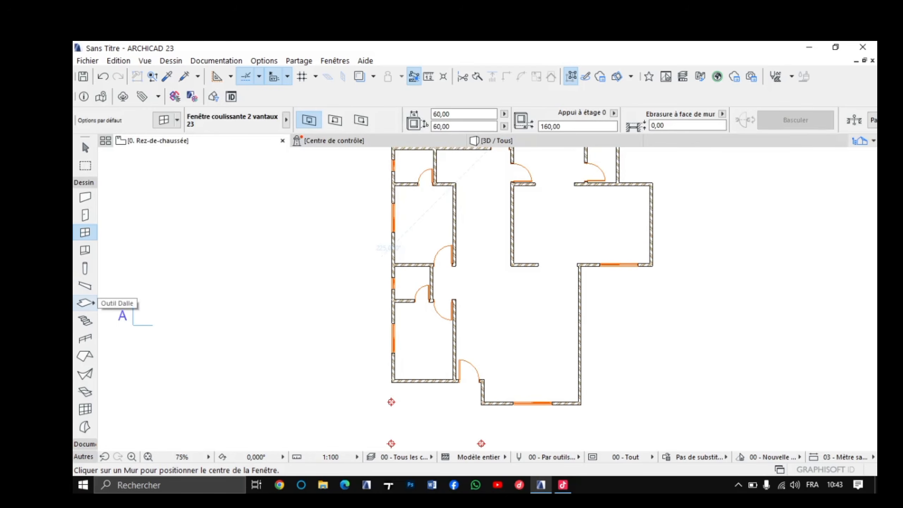
Step: Set the slab defaults to a basic structure in Béton armé (Coulé) with a thickness of 15
left_click(85, 302)
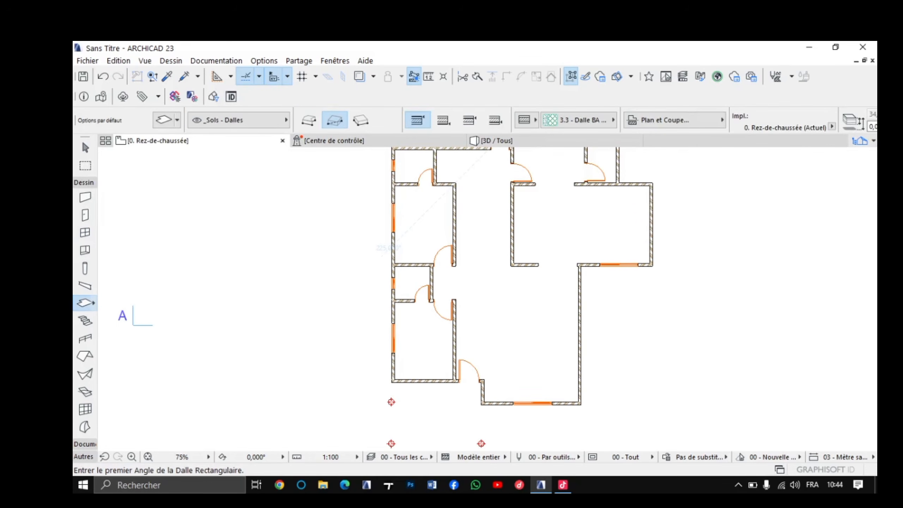
double_click(86, 303)
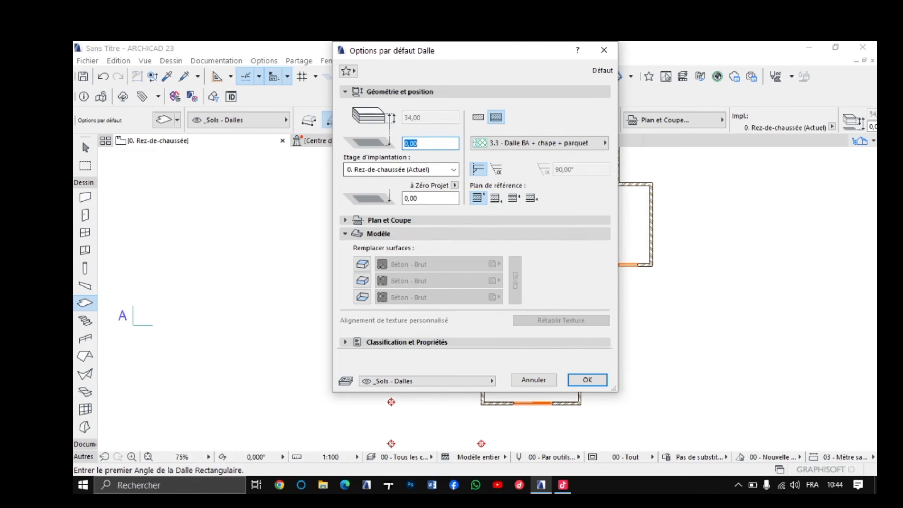
left_click(478, 117)
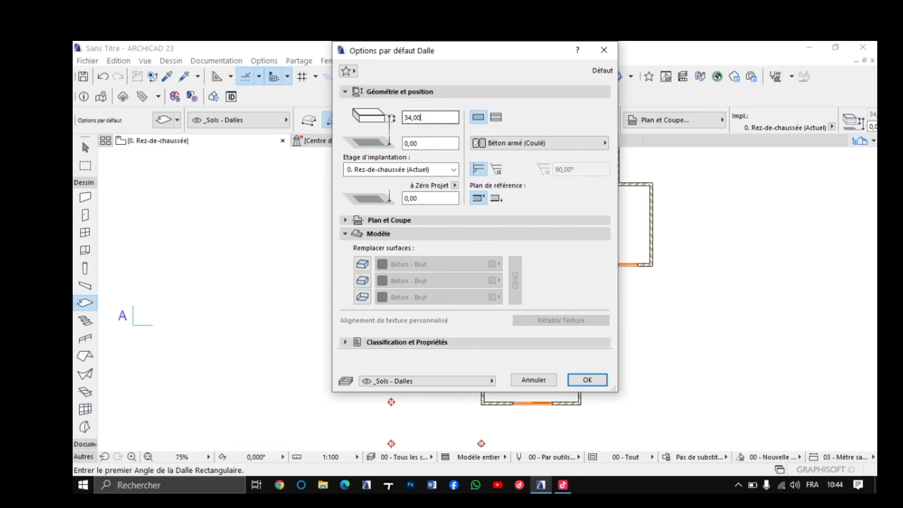
double_click(421, 117)
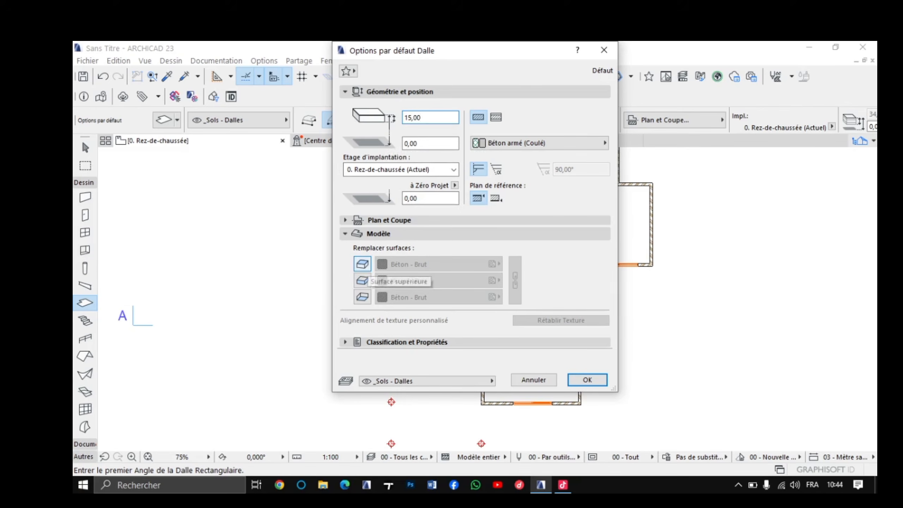
Step: Override the slab's top, side and bottom surfaces and set the top surface to Carrelage - Blanc mat 60x120
left_click(362, 264)
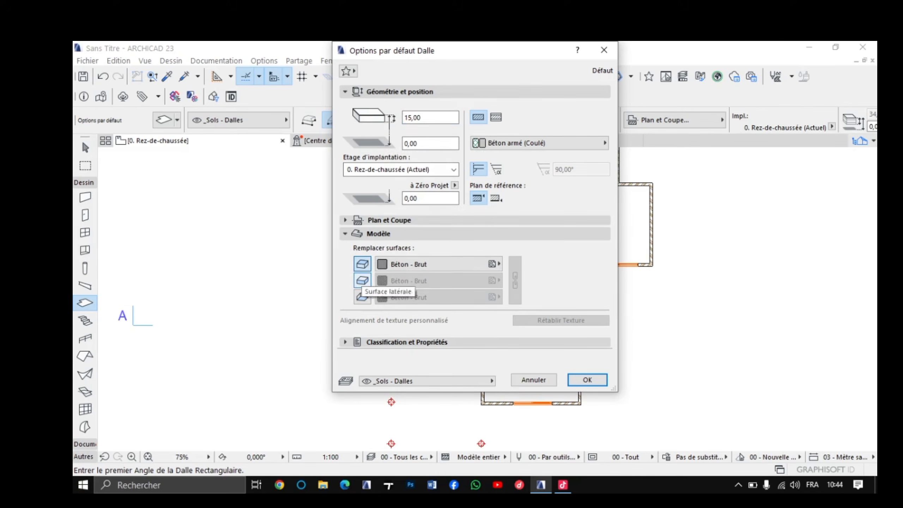
left_click(362, 280)
left_click(363, 297)
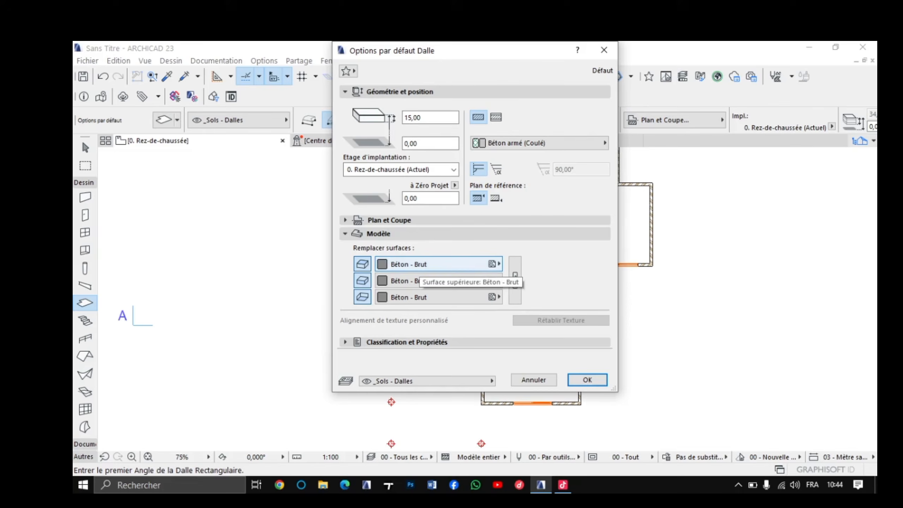
left_click(420, 265)
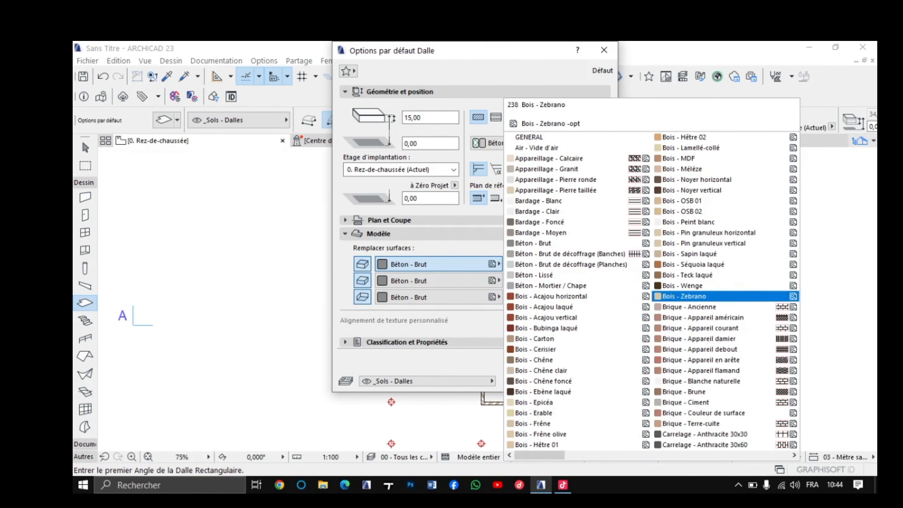
scroll(633, 296, "down", 1)
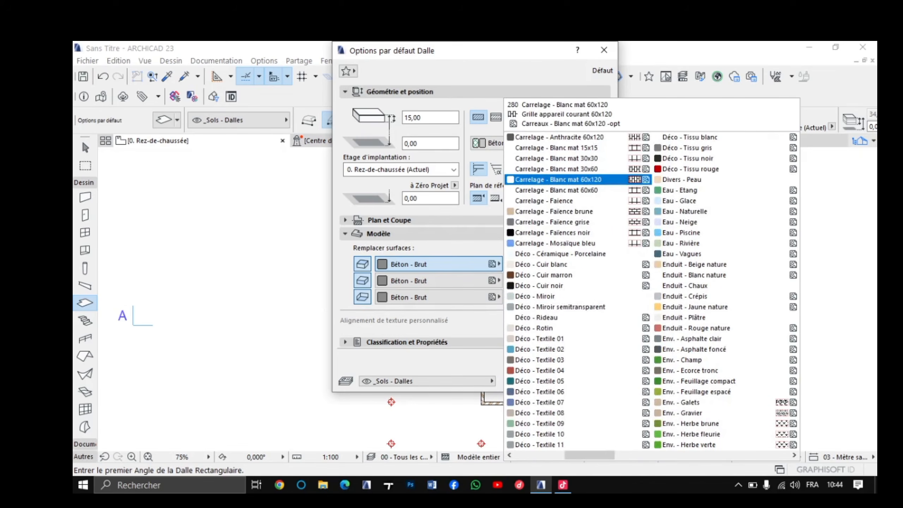
left_click(557, 169)
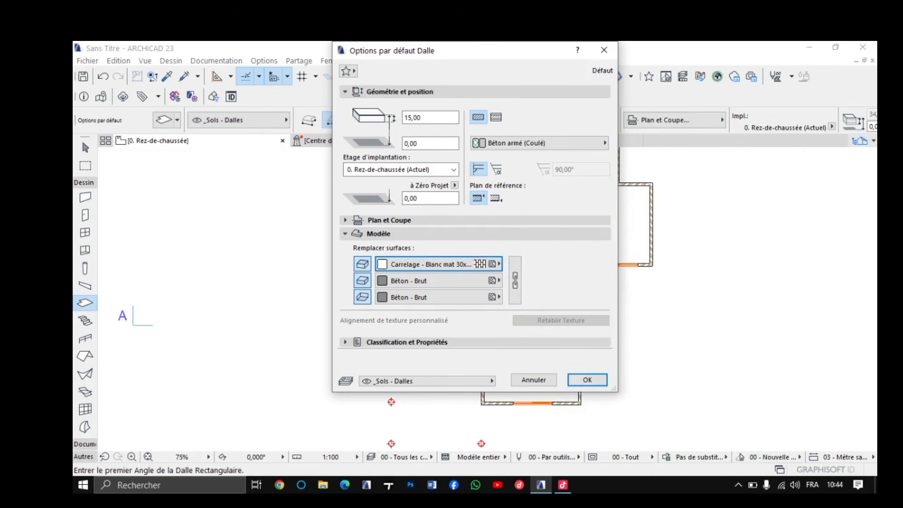
left_click(490, 264)
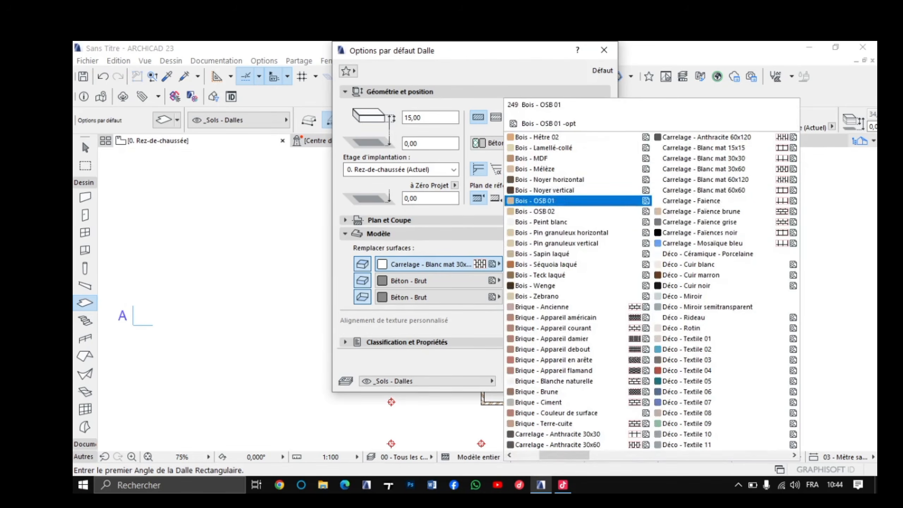
left_click(705, 180)
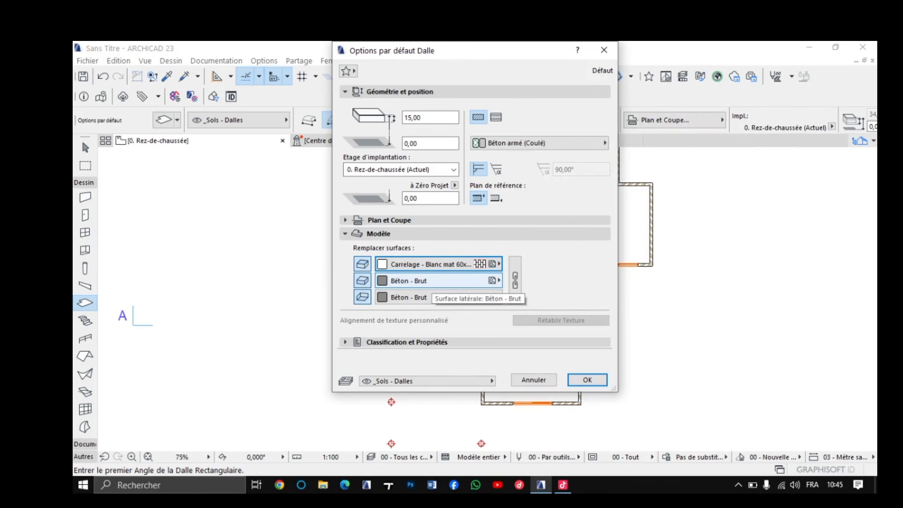
Step: Set the slab's side surface to Enduit - Blanc nature and accept the slab defaults
left_click(427, 297)
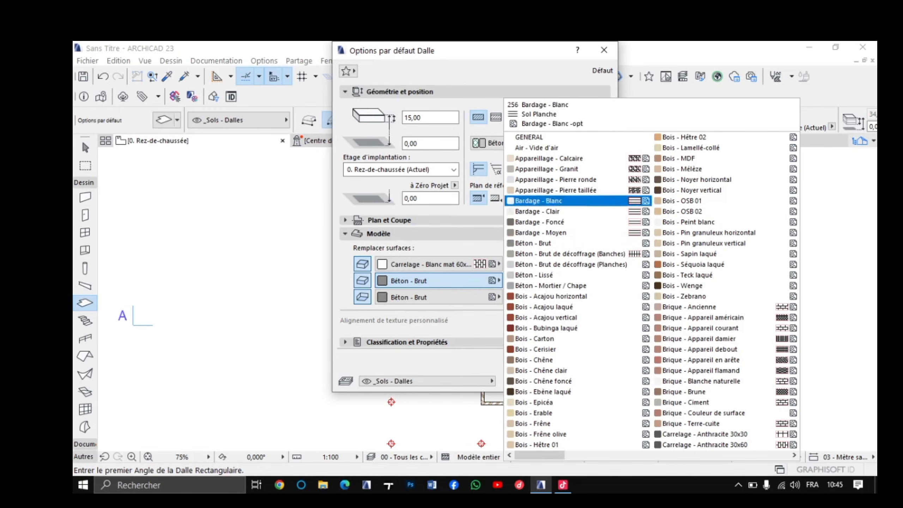
scroll(695, 307, "down", 2)
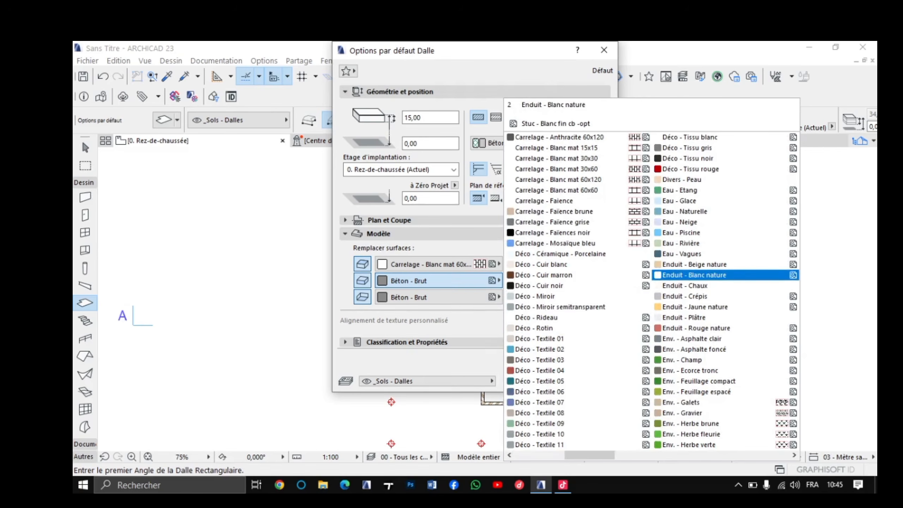
left_click(695, 275)
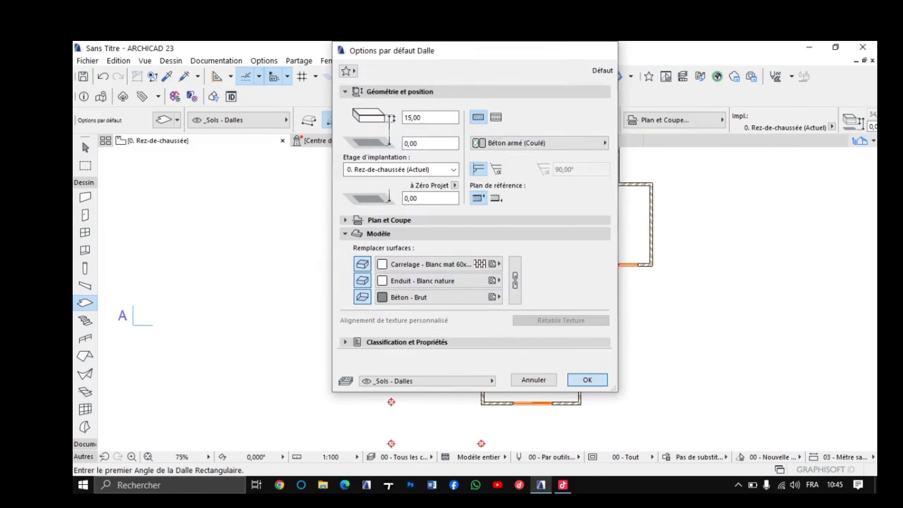
key("Return")
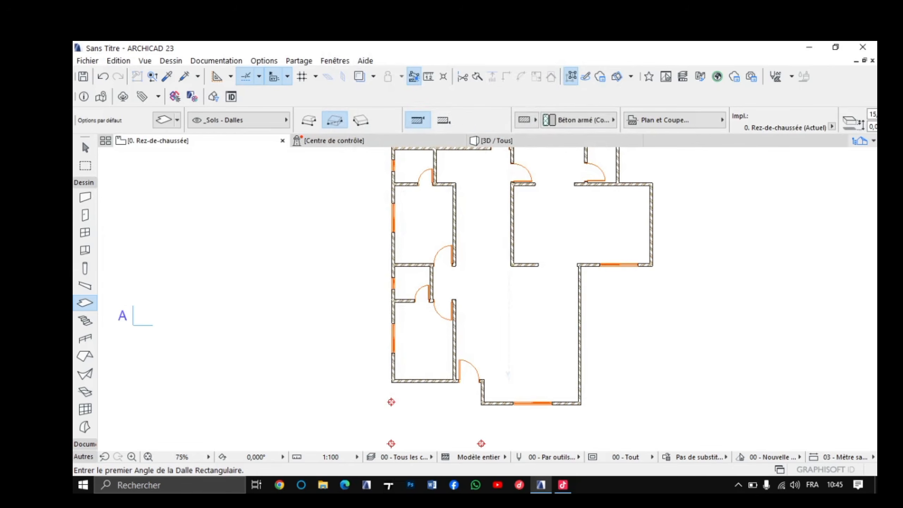
Step: Draw a rectangular slab of about 1345 by 1978 from the house's north-west outer corner, covering the whole ground floor and the front column positions
scroll(463, 299, "up", 3)
scroll(462, 299, "down", 5)
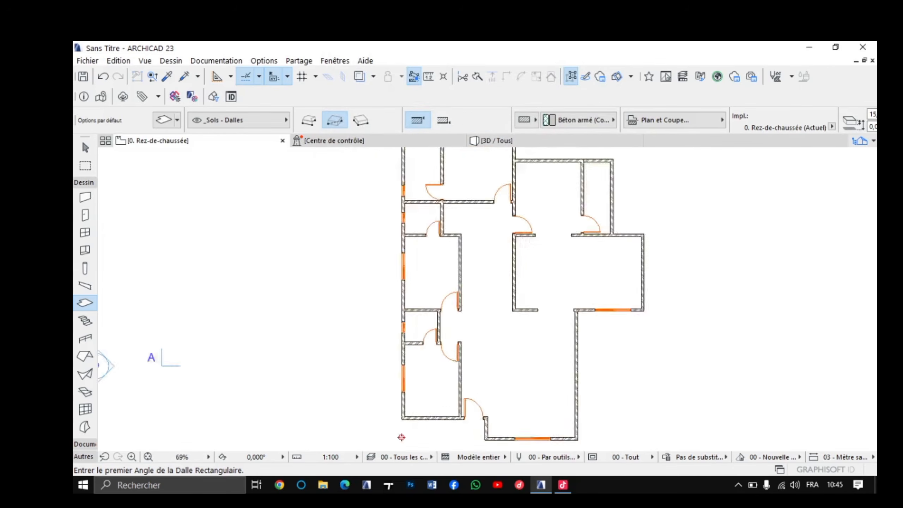
scroll(462, 299, "up", 2)
scroll(682, 188, "up", 7)
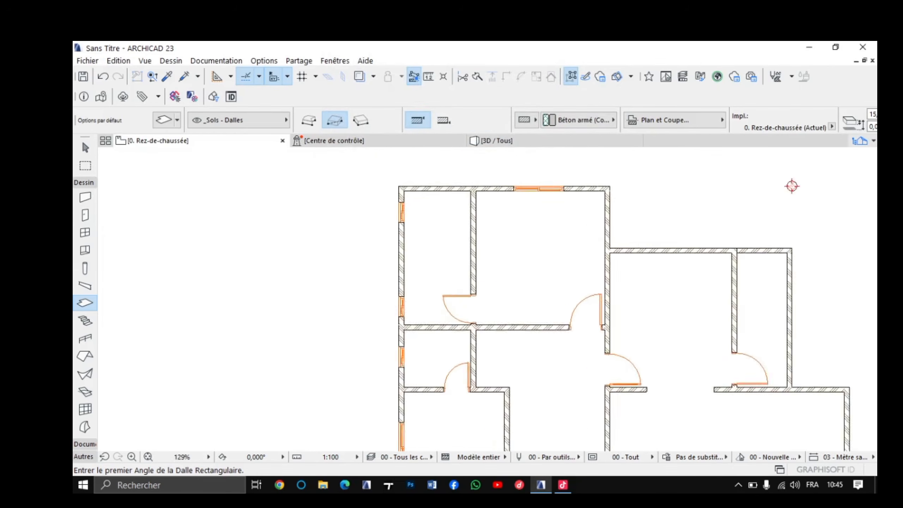
scroll(372, 232, "up", 3)
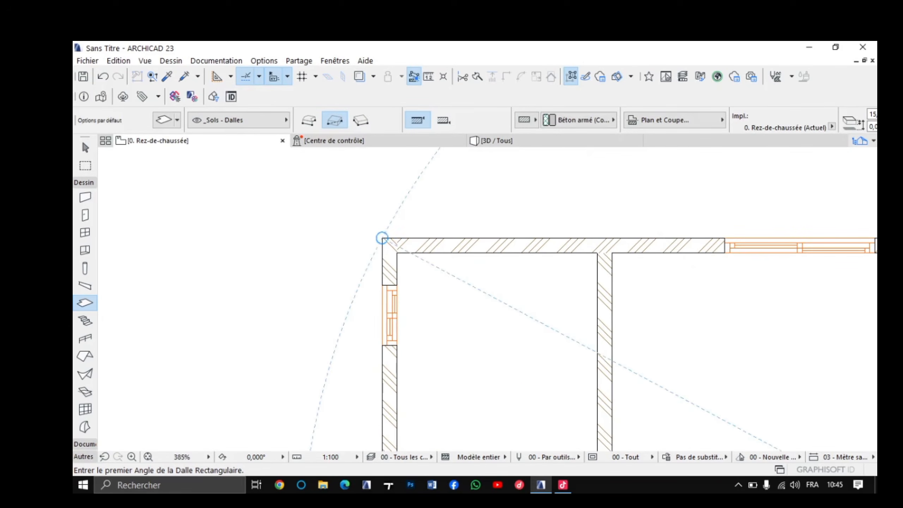
left_click(385, 238)
scroll(438, 283, "down", 4)
scroll(503, 351, "down", 4)
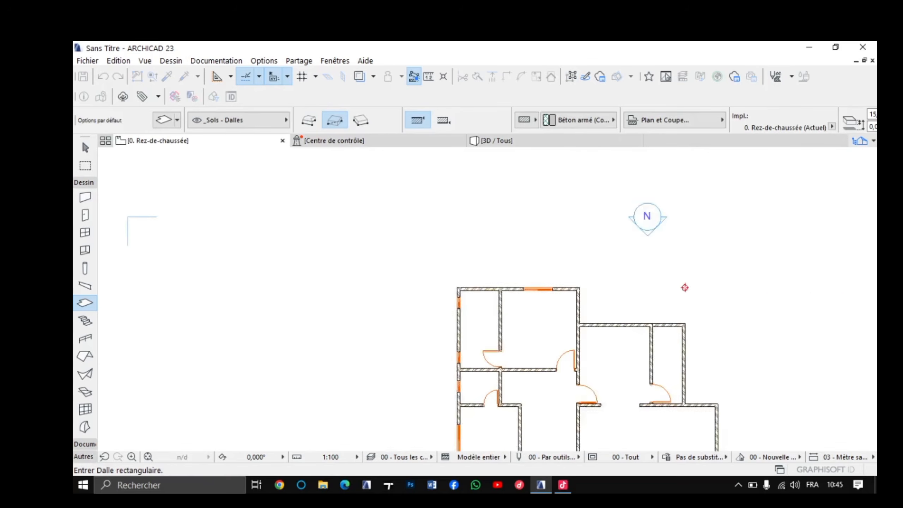
middle_click_drag(503, 350, 475, 277)
scroll(674, 354, "down", 1)
middle_click_drag(674, 354, 658, 286)
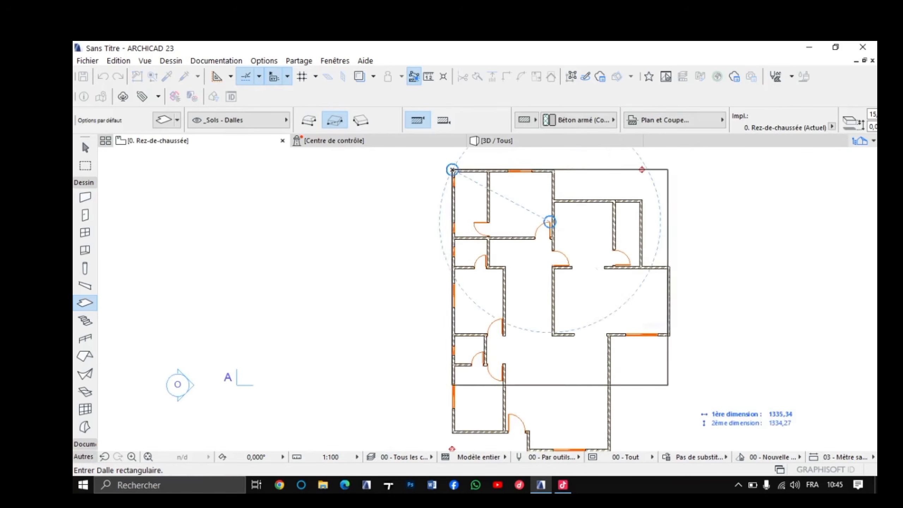
middle_click_drag(671, 386, 669, 298)
middle_click_drag(675, 367, 675, 336)
scroll(676, 347, "up", 2)
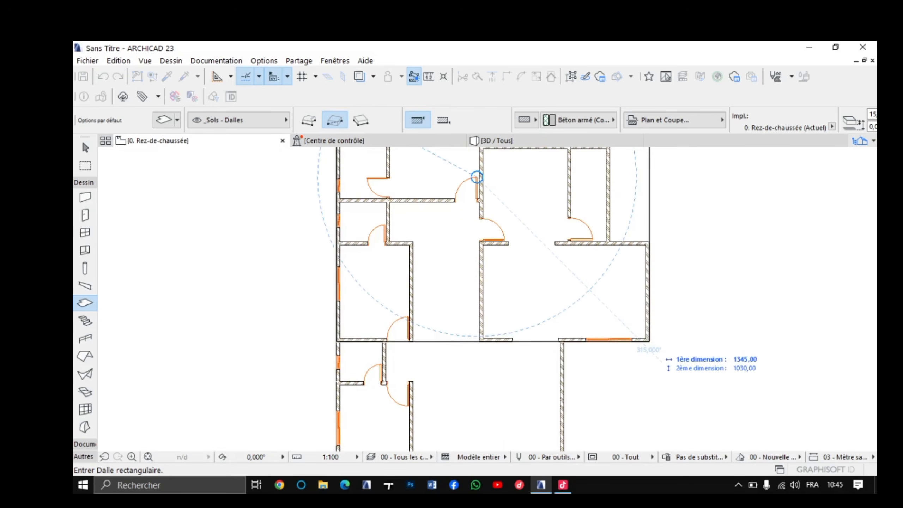
scroll(649, 342, "down", 3)
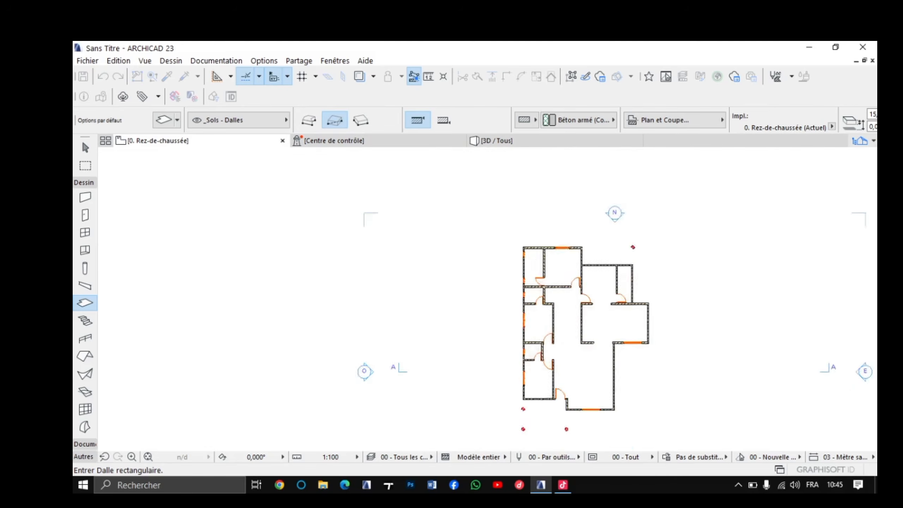
scroll(655, 259, "up", 3)
scroll(656, 258, "up", 1)
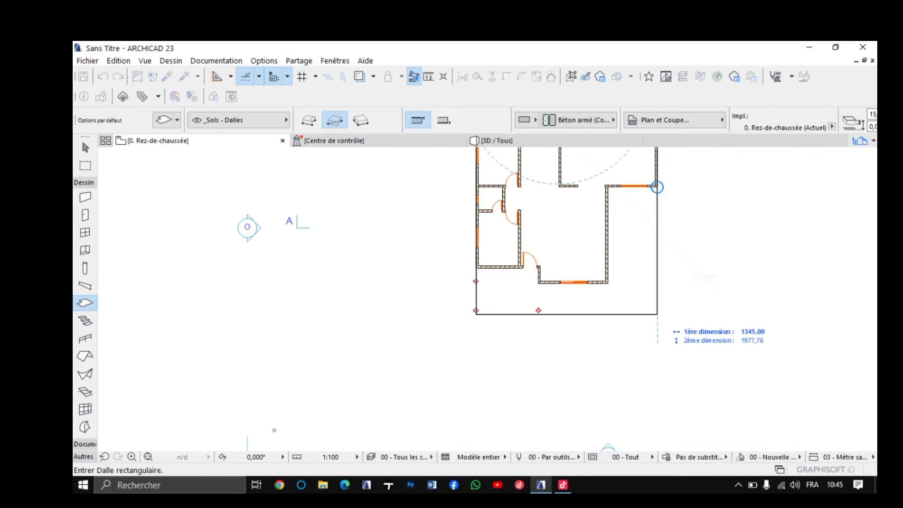
left_click(657, 187)
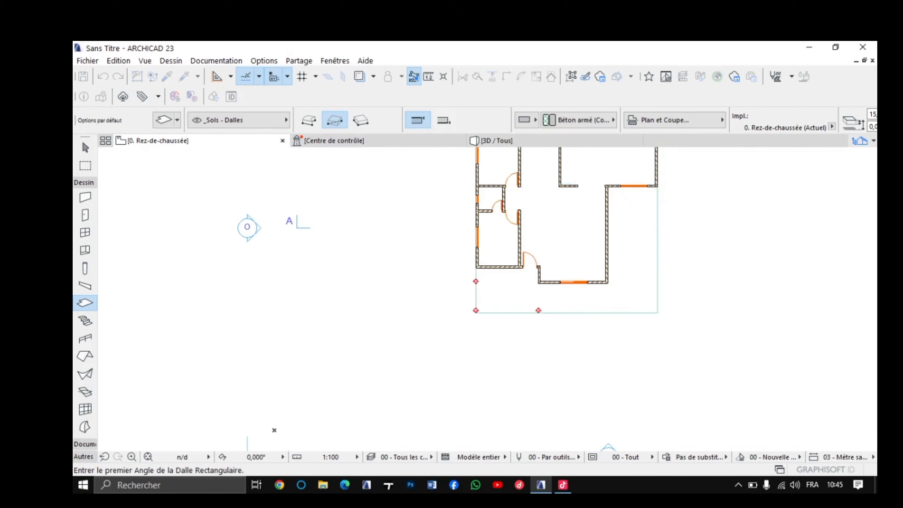
Step: Inspect the new slab in 3D, checking the tiled floor inside the rooms and along the outside walls
scroll(657, 187, "down", 3)
scroll(579, 228, "up", 3)
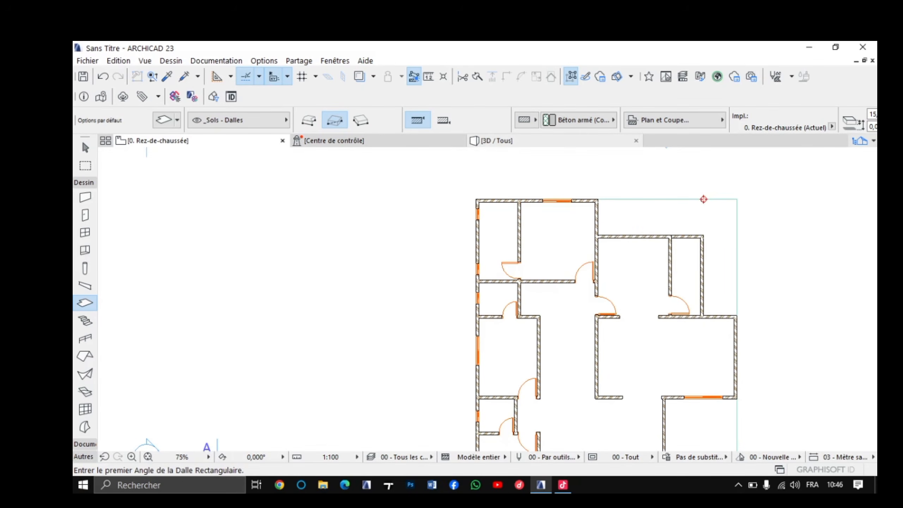
left_click(498, 141)
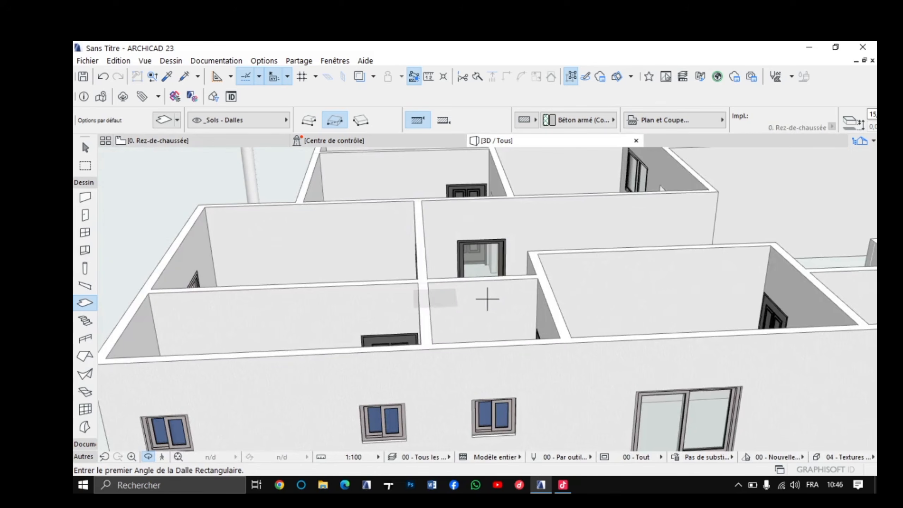
middle_click_drag(488, 299, 489, 445, "shift")
scroll(488, 299, "up", 5)
scroll(488, 299, "up", 2)
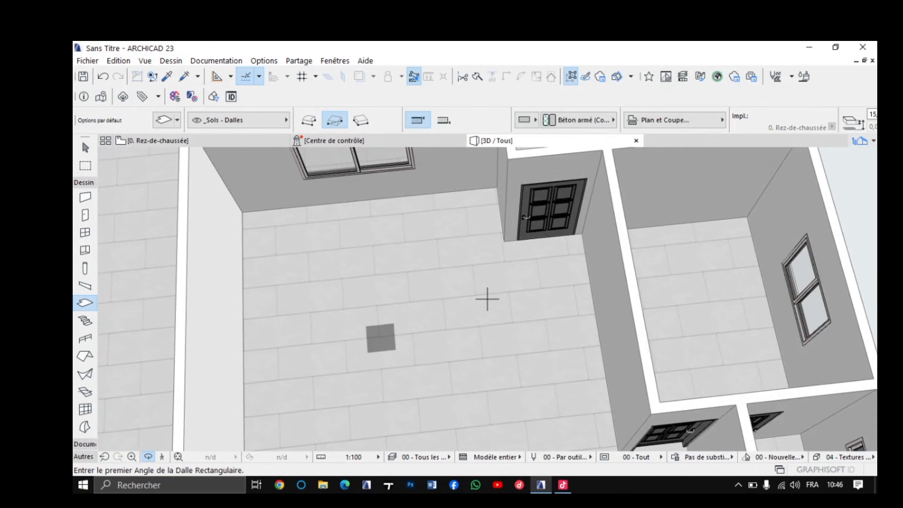
scroll(488, 299, "up", 2)
middle_click_drag(487, 300, 587, 192, "shift")
scroll(487, 300, "down", 1)
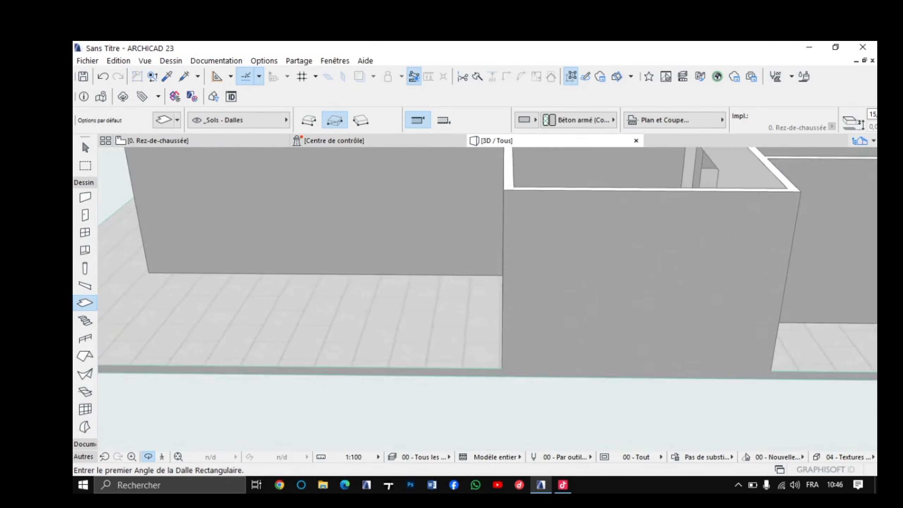
Step: Examine the slab's outer corners in 3D and check how the round column sits against the slab edge
middle_click_drag(488, 300, 398, 299, "shift")
scroll(488, 299, "down", 1)
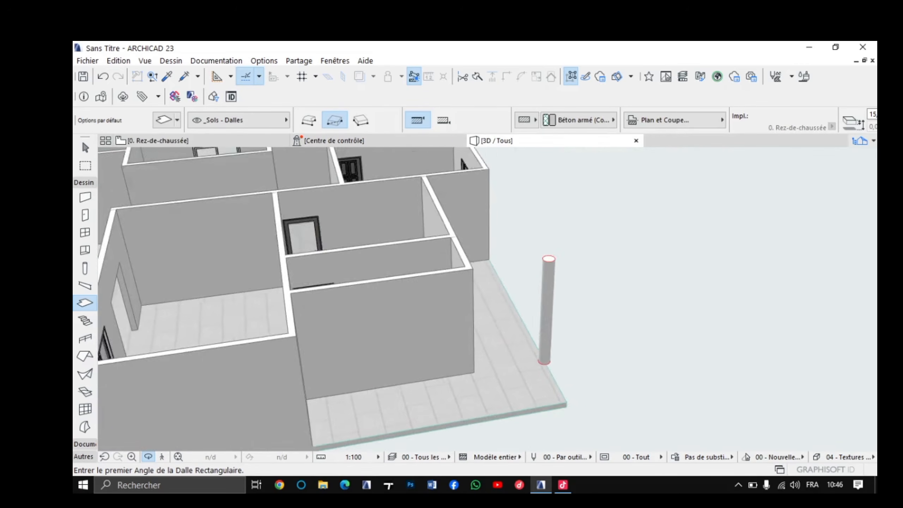
middle_click_drag(487, 300, 330, 276)
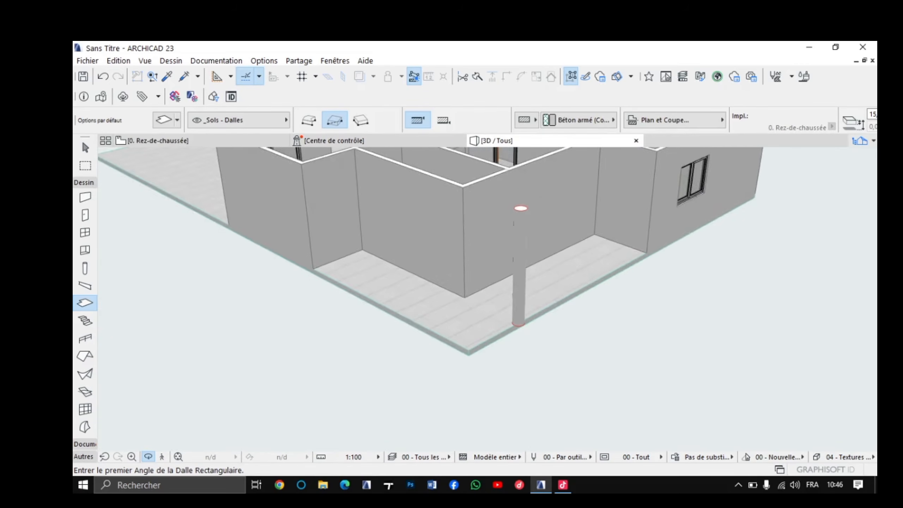
scroll(487, 299, "up", 1)
scroll(519, 294, "up", 2)
middle_click_drag(519, 294, 640, 274, "shift")
scroll(563, 318, "up", 3)
middle_click_drag(563, 318, 515, 324, "shift")
middle_click_drag(469, 285, 502, 256)
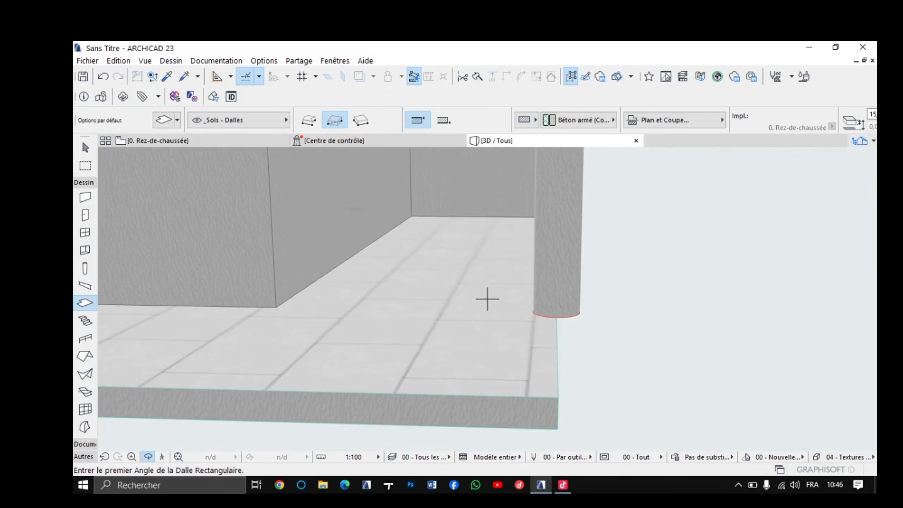
Step: Move the round column inward from the slab's edge so that its base rests on the slab
left_click(85, 147)
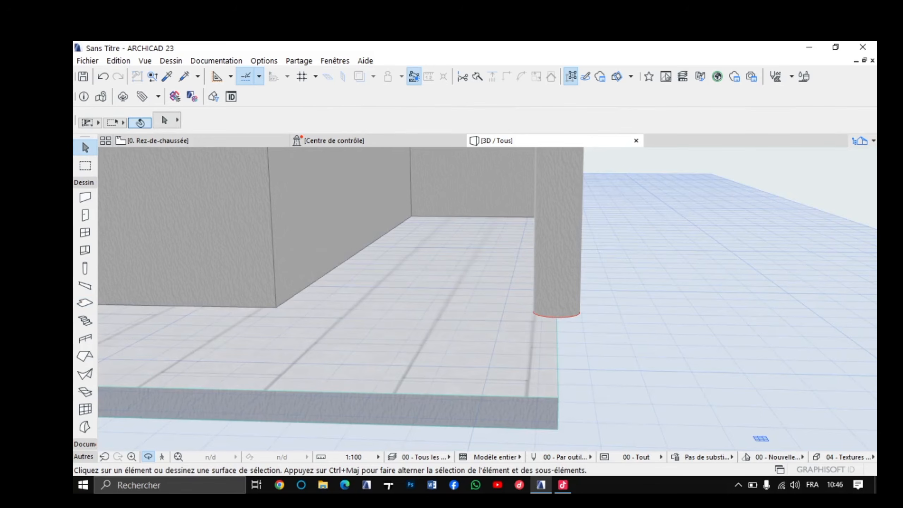
scroll(530, 328, "up", 1)
left_click(530, 315)
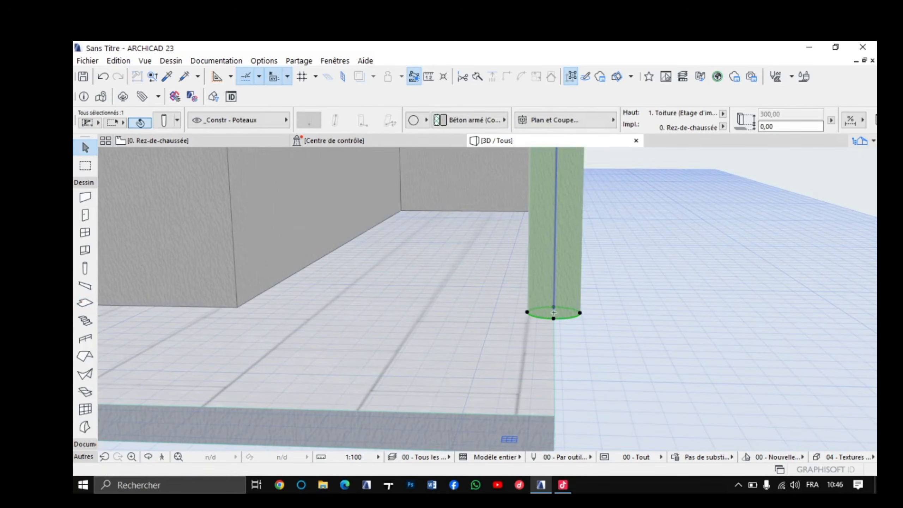
left_click(554, 313)
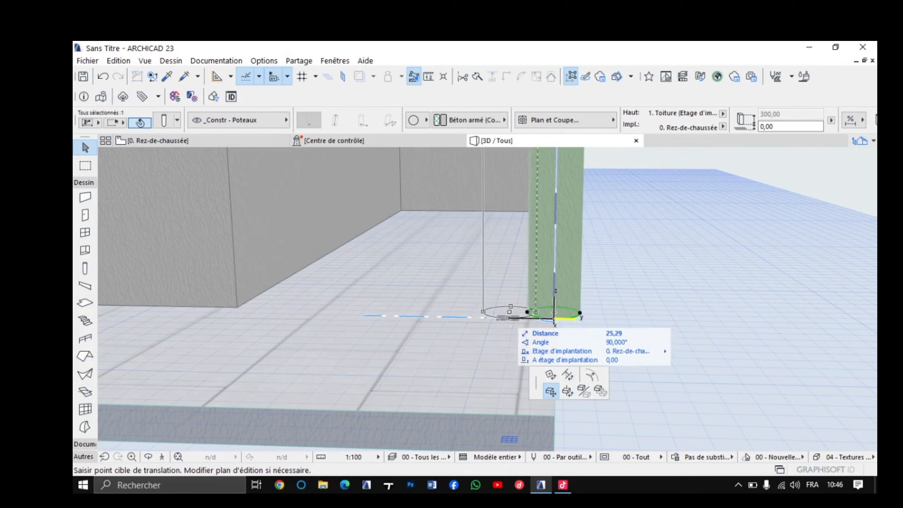
left_click(520, 313)
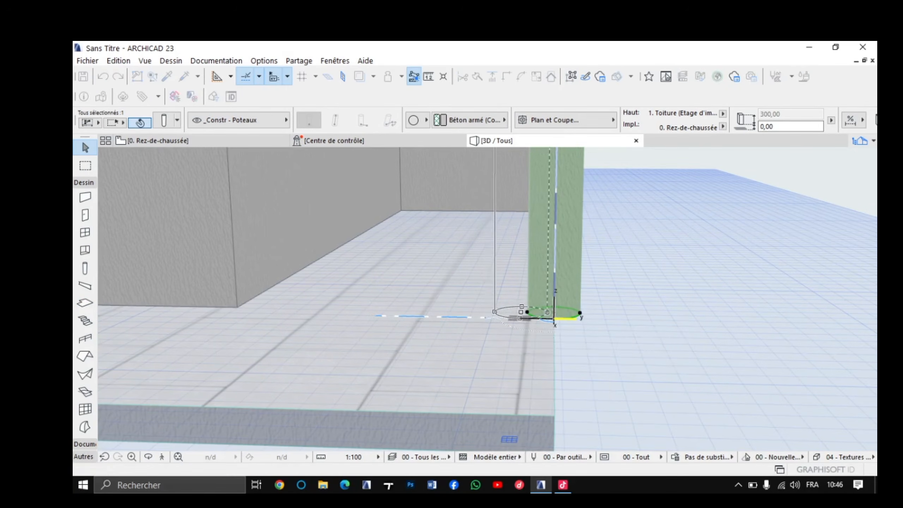
middle_click_drag(520, 314, 524, 331)
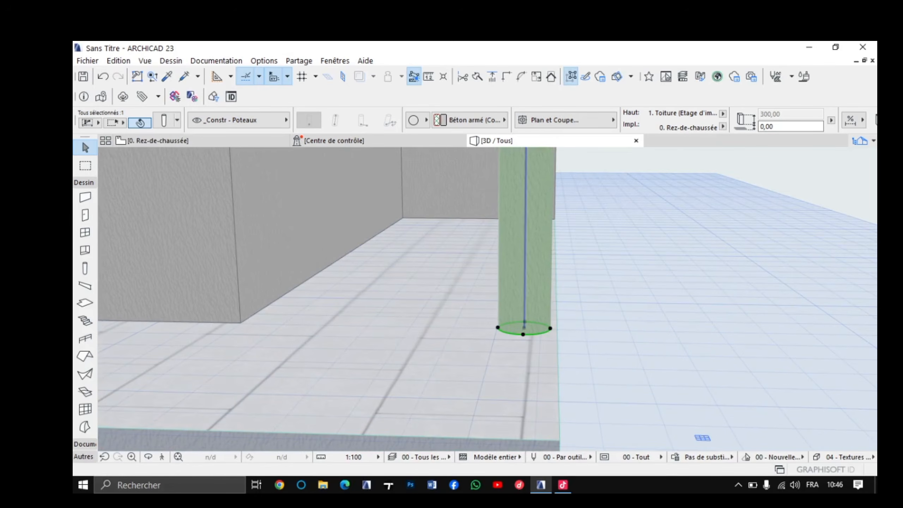
Step: Shift the round column slightly back toward the slab's outer edge and deselect it
left_click(523, 335)
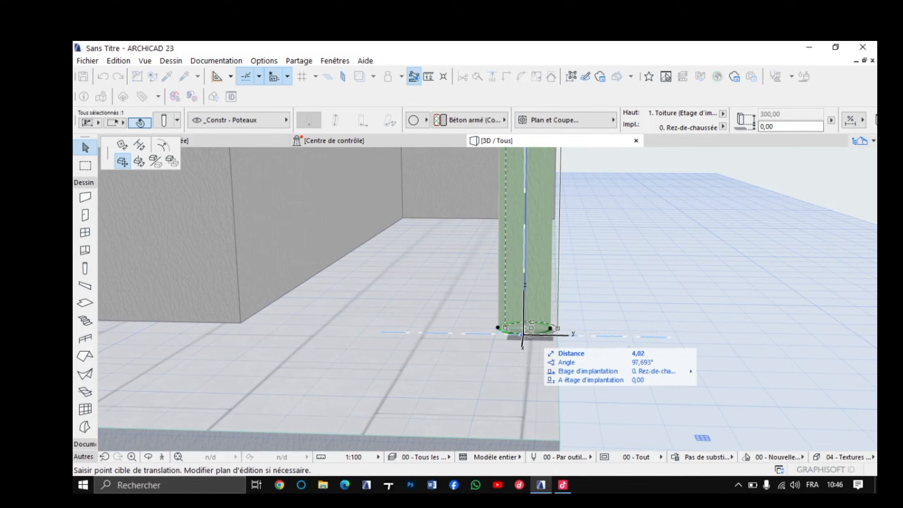
left_click(524, 335)
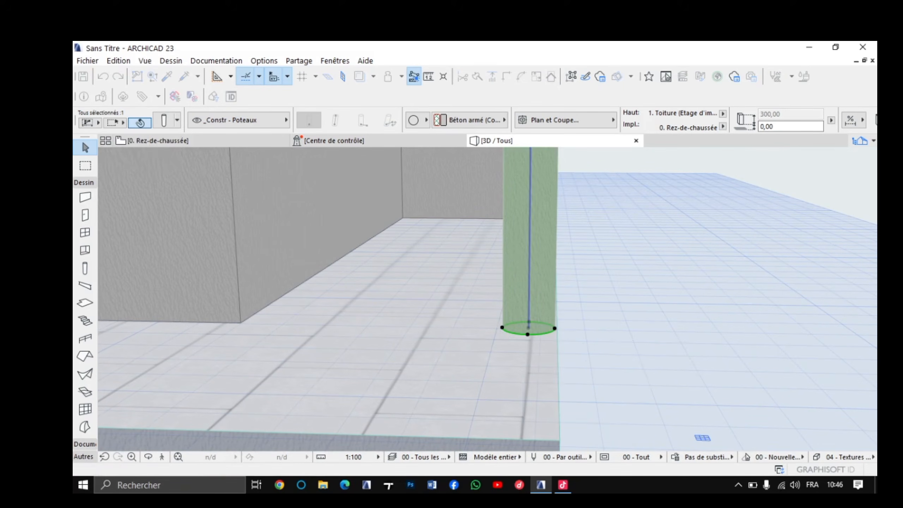
key("Escape")
scroll(538, 296, "down", 5)
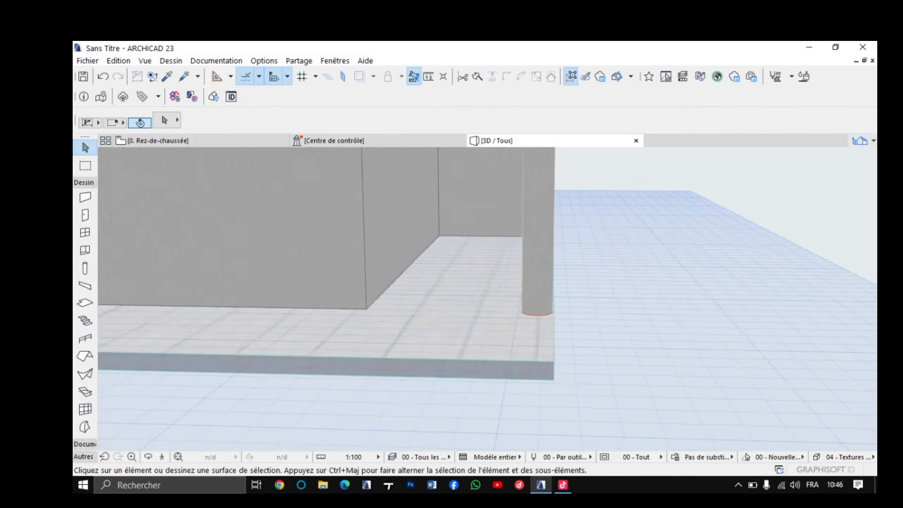
Step: Inspect the whole house in 3D, checking how far the tiled slab extends around the entrance columns and along the outer walls
middle_click_drag(535, 312, 267, 376)
middle_click_drag(483, 183, 395, 309)
middle_click_drag(584, 278, 488, 299)
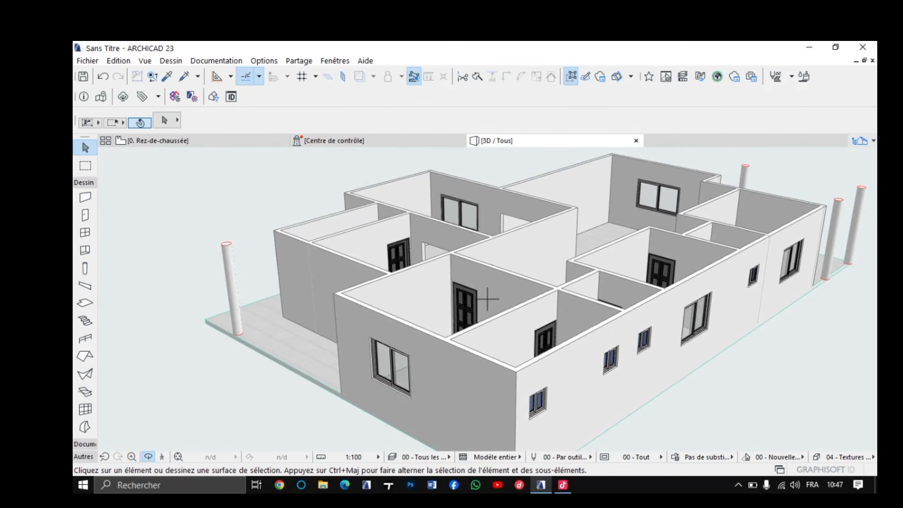
middle_click_drag(488, 299, 391, 261, "shift")
middle_click_drag(487, 299, 659, 309, "shift")
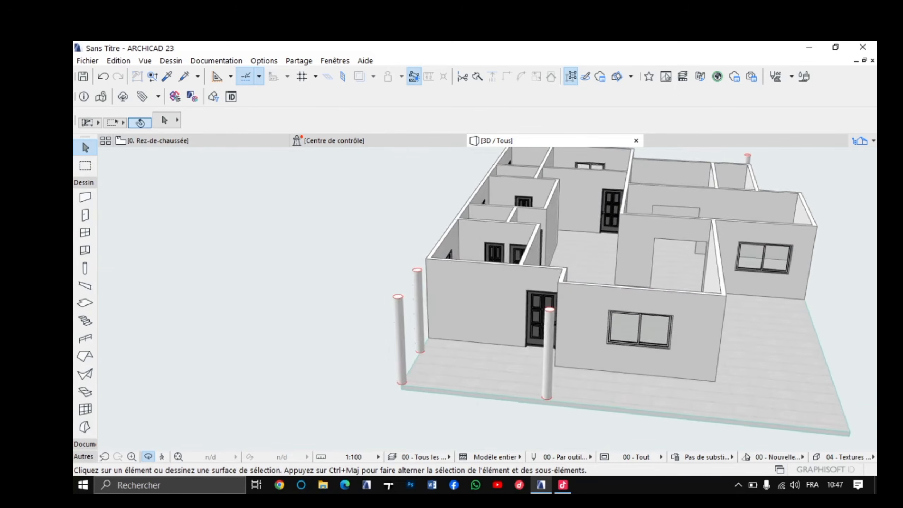
middle_click_drag(647, 367, 499, 264)
scroll(592, 316, "up", 2)
scroll(500, 264, "up", 2)
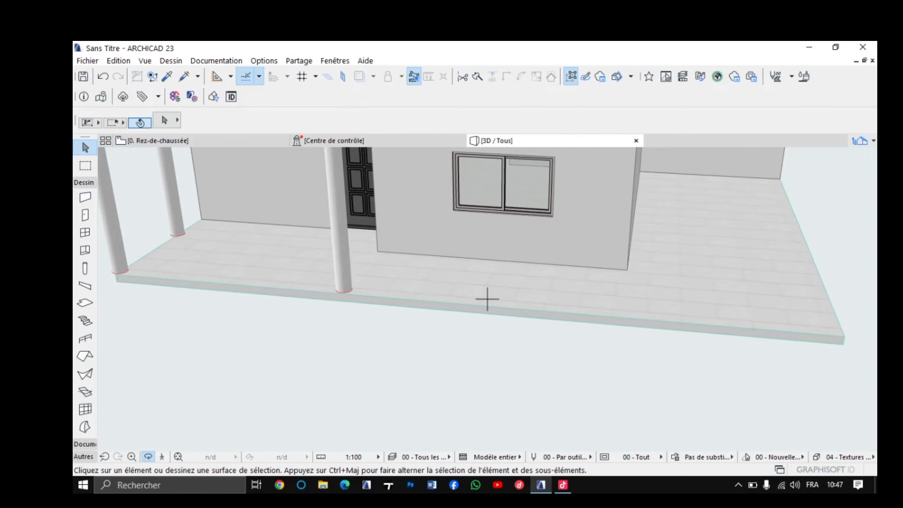
middle_click_drag(487, 299, 418, 379)
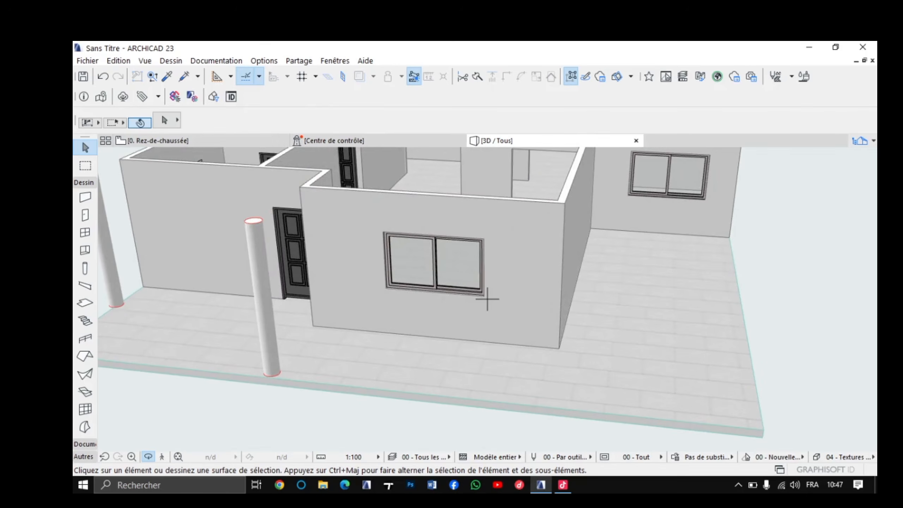
Step: On the ground-floor plan, subtract a rectangle of about 368 by 935 from the slab's outer corner, up to the long exterior wall
key("F2")
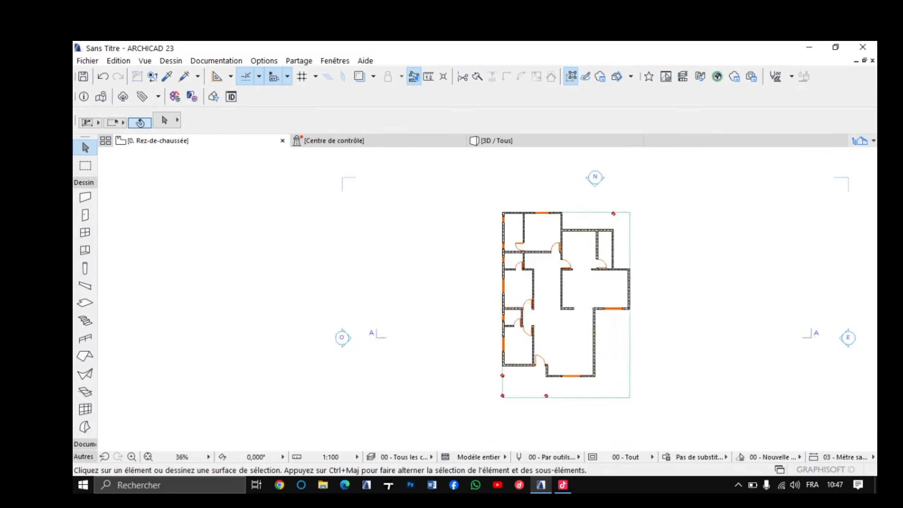
scroll(630, 388, "up", 5)
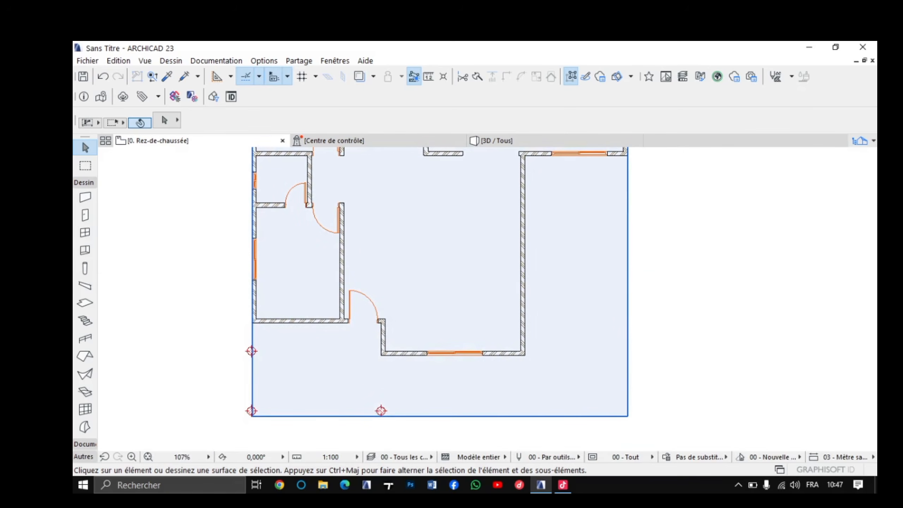
left_click(628, 282)
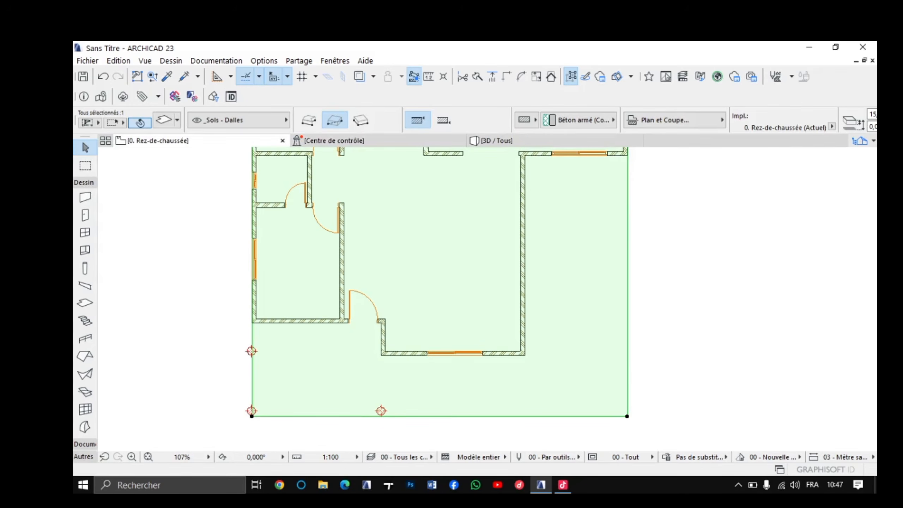
left_click(628, 417)
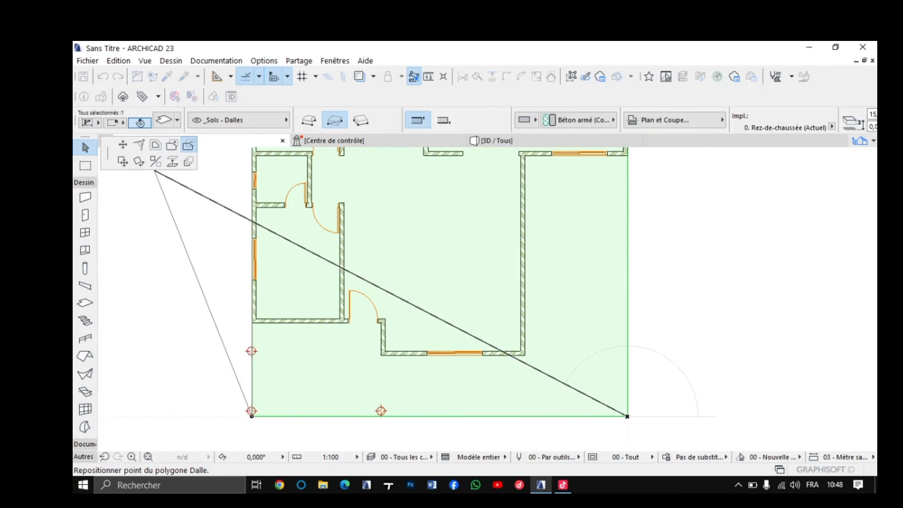
key("Escape")
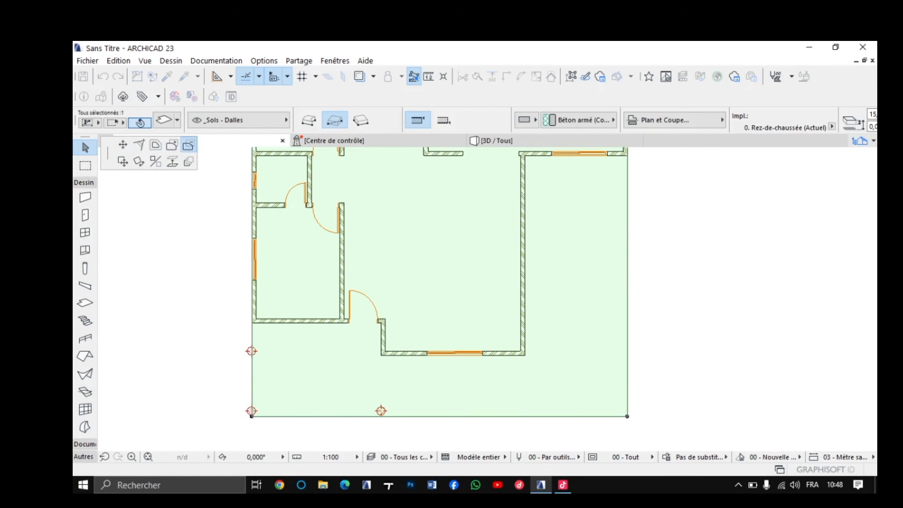
left_click(627, 417)
middle_click_drag(620, 220, 594, 310)
scroll(508, 272, "up", 2)
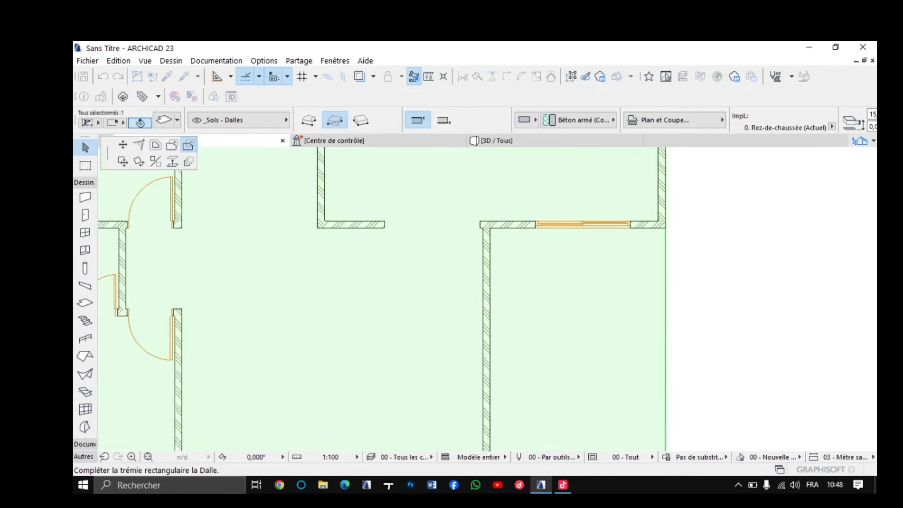
scroll(493, 229, "up", 3)
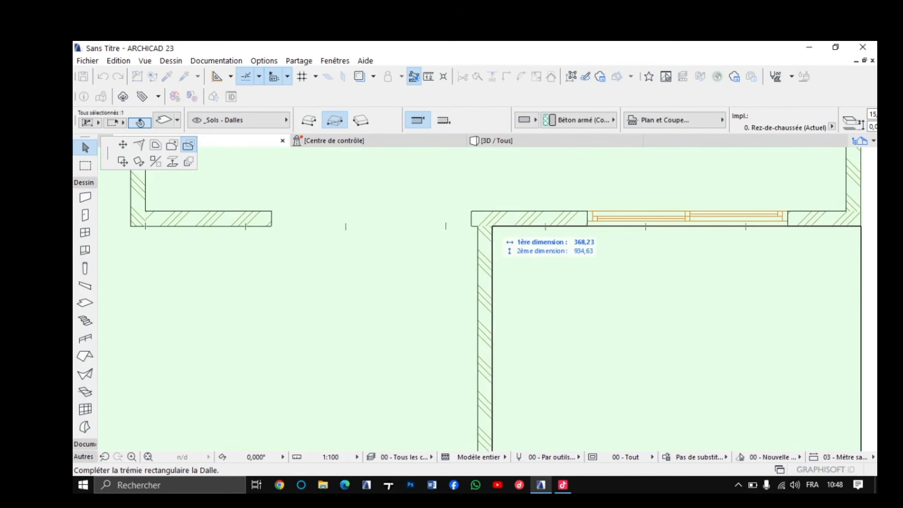
left_click(492, 227)
scroll(492, 227, "down", 5)
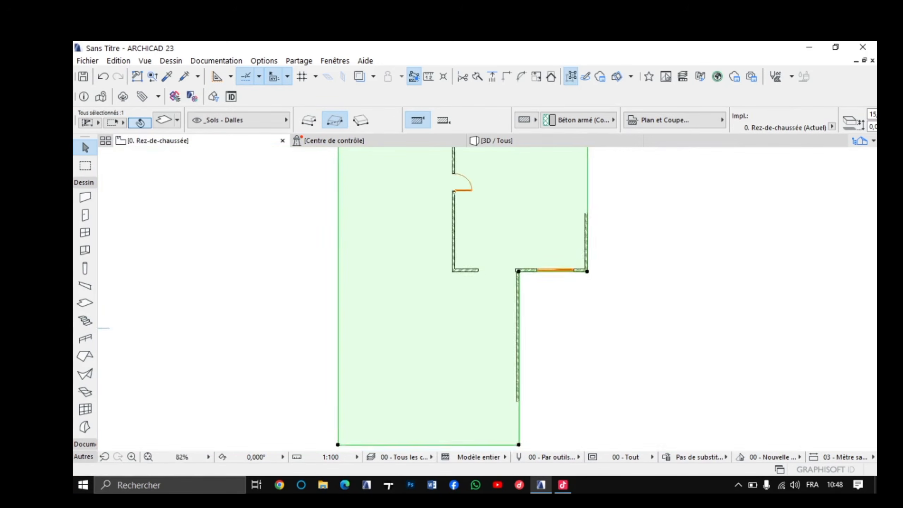
Step: Subtract a rectangle of about 499 by 220 from the slab in front of the windowed wall, ending at the entrance column, and deselect it
scroll(250, 301, "up", 5)
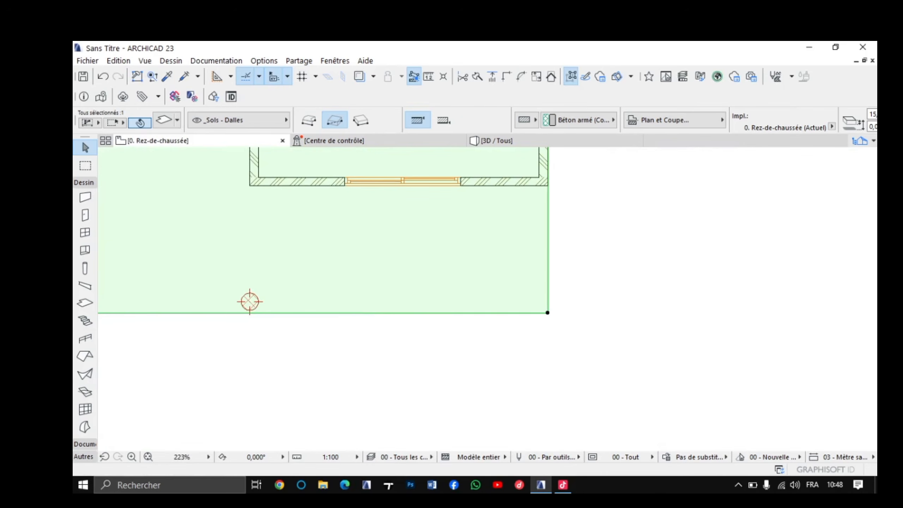
left_click(548, 313)
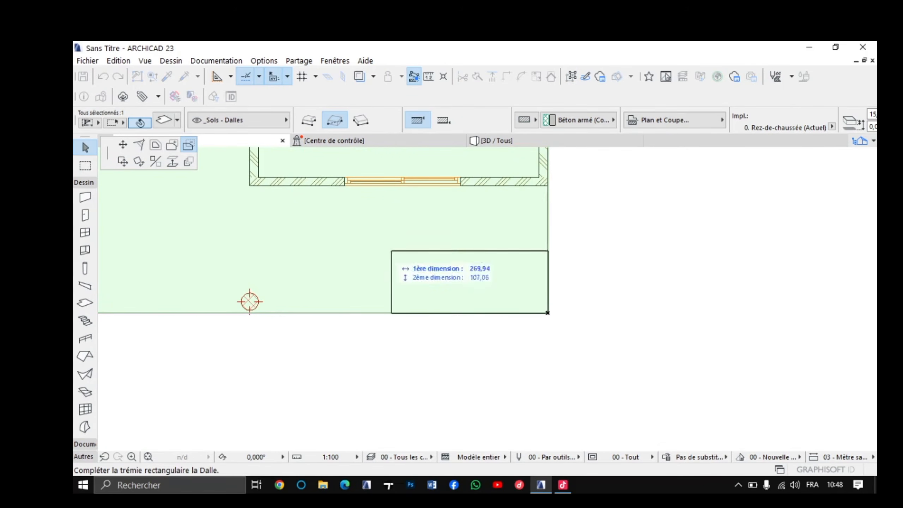
middle_click_drag(255, 194, 304, 208)
scroll(317, 199, "up", 2)
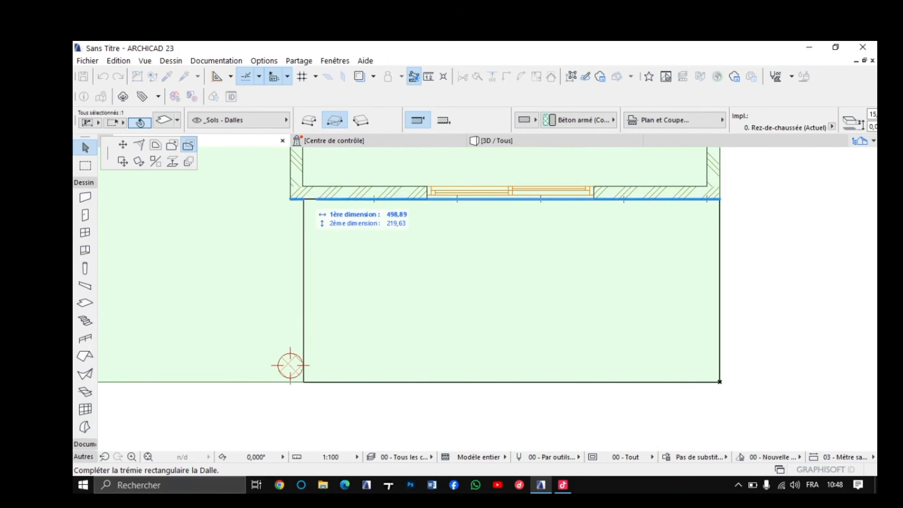
left_click(304, 199)
scroll(365, 291, "down", 4)
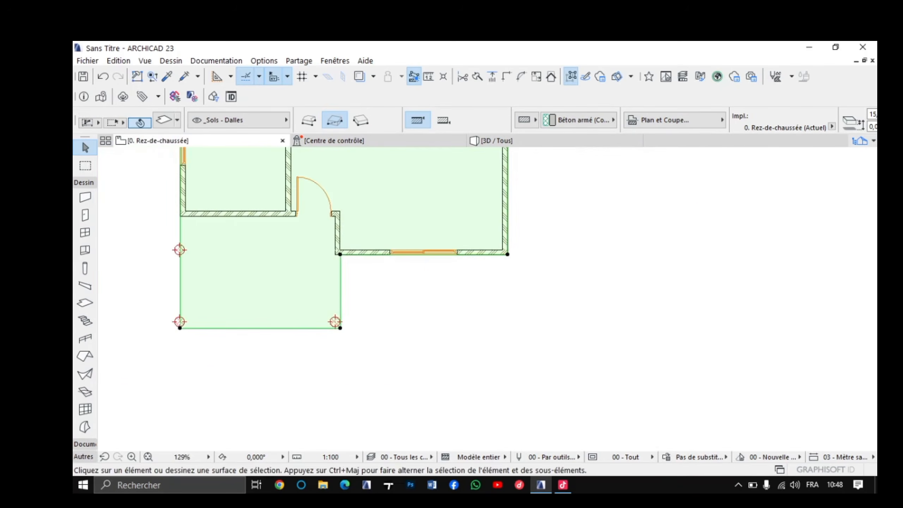
key("Escape")
Step: Examine the reduced slab in 3D, checking how the entrance terrace columns sit on its edges
middle_click_drag(365, 291, 460, 426)
left_click(496, 141)
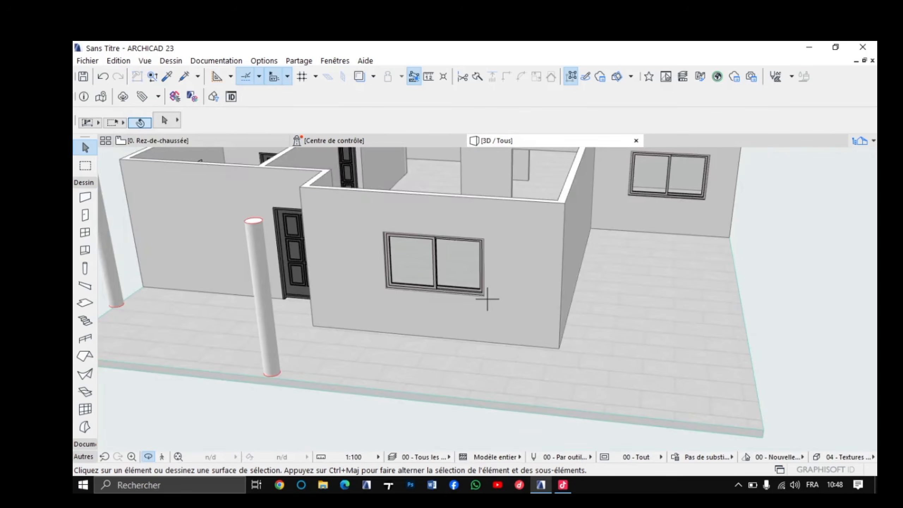
scroll(488, 299, "down", 4)
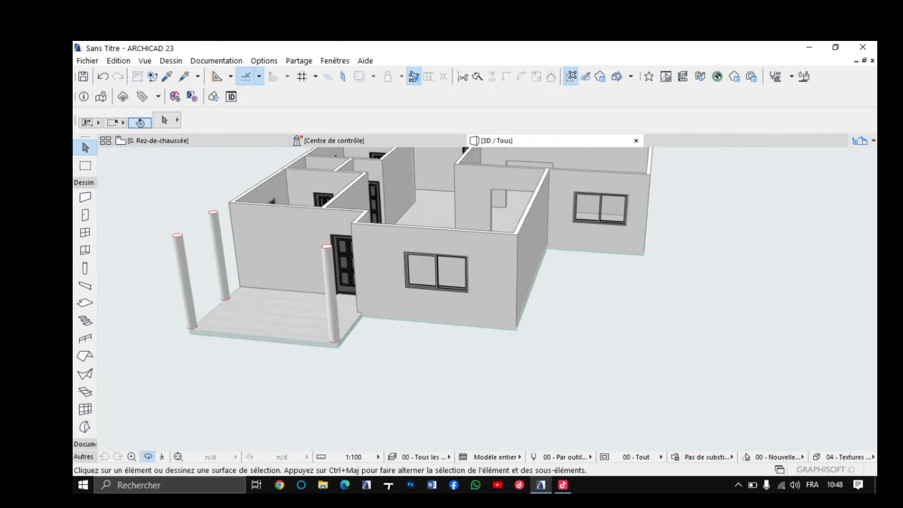
middle_click_drag(488, 300, 603, 278, "shift")
scroll(320, 313, "up", 5)
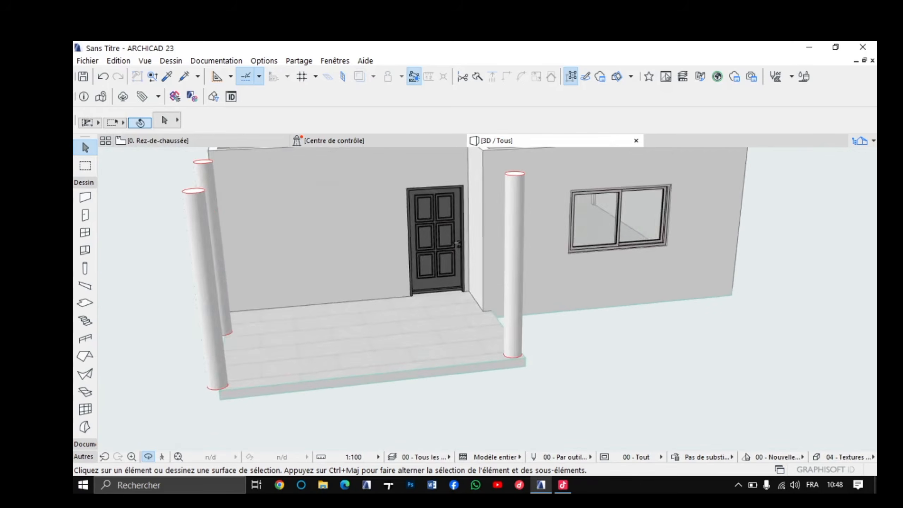
middle_click_drag(320, 313, 359, 319, "shift")
scroll(363, 316, "down", 3)
middle_click_drag(292, 360, 352, 363, "shift")
scroll(337, 344, "up", 3)
scroll(356, 352, "up", 4)
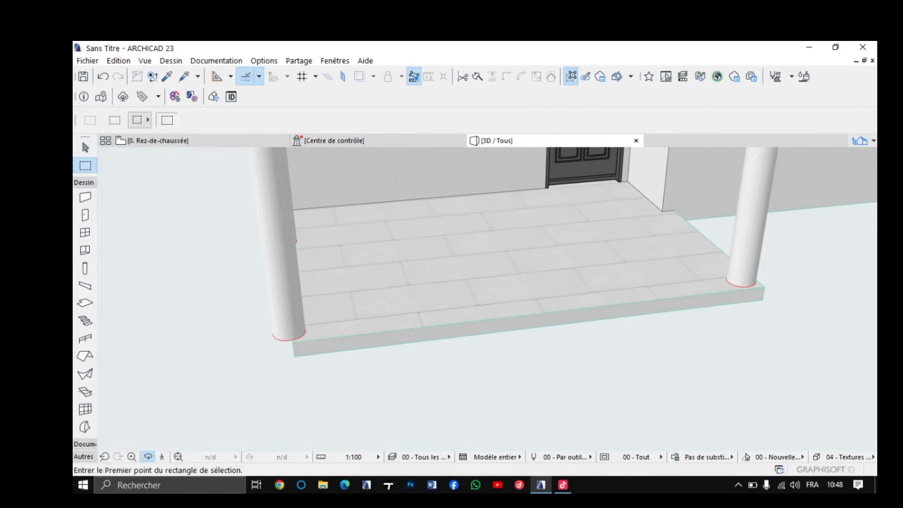
Step: Move the terrace's outer corner column inward along the X axis so its base rests on the slab corner, and deselect it
left_click(274, 76)
scroll(296, 339, "up", 2)
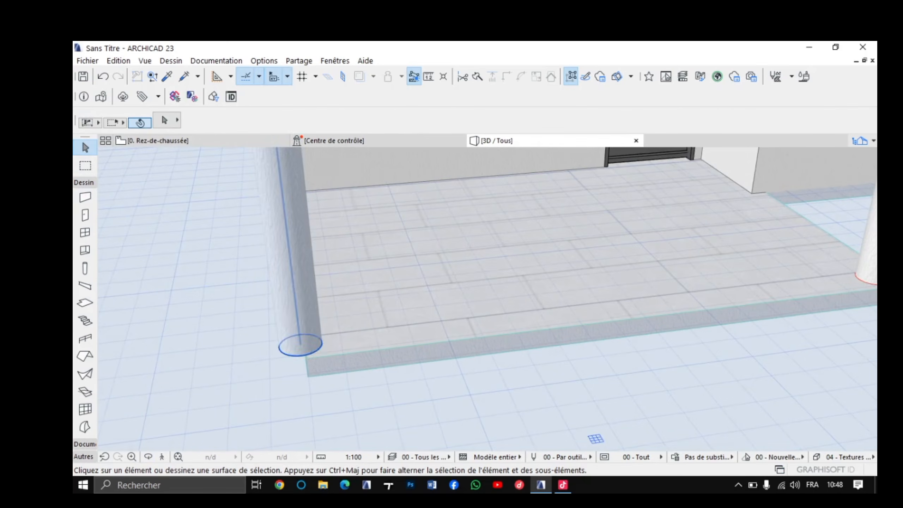
left_click(299, 334)
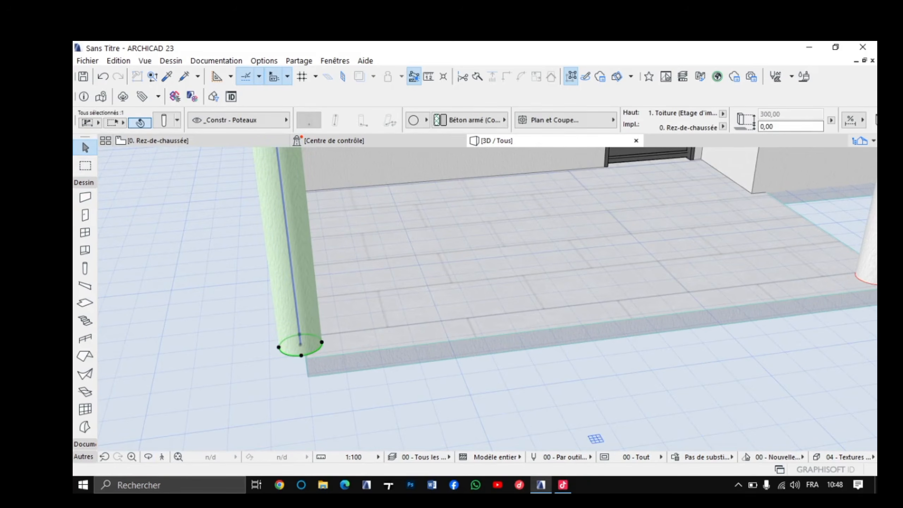
left_click(301, 344)
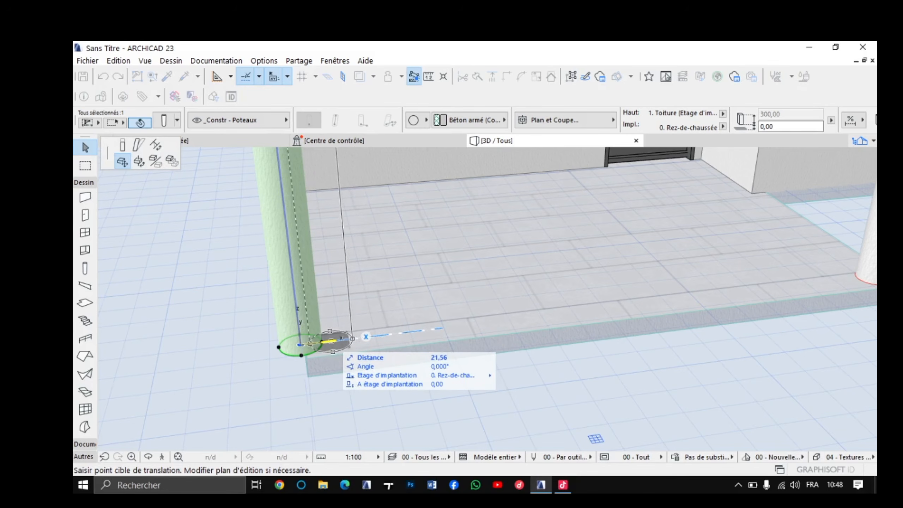
left_click(329, 342)
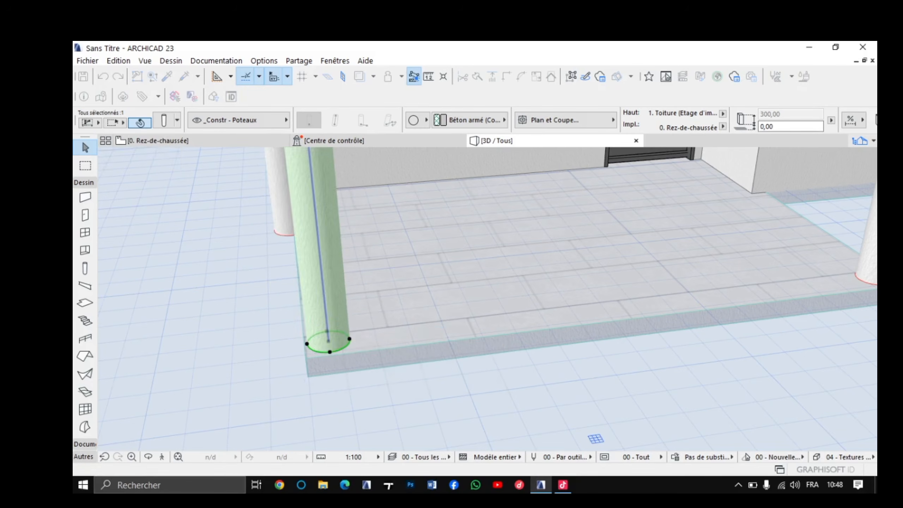
scroll(328, 342, "down", 1)
middle_click_drag(328, 341, 368, 420)
scroll(368, 420, "up", 1)
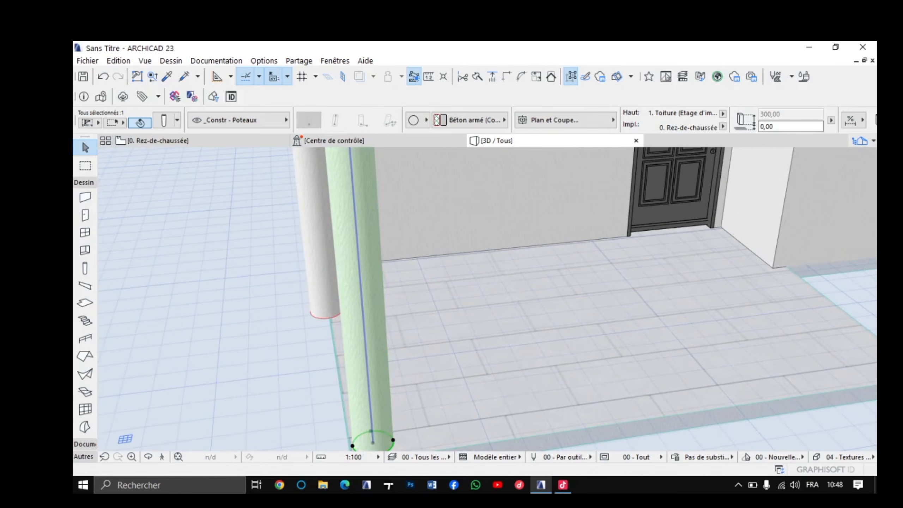
key("Escape")
Step: Move the terrace column nearest the house wall about 21 inward along the X axis onto the slab
scroll(302, 302, "up", 1)
middle_click_drag(302, 303, 441, 321)
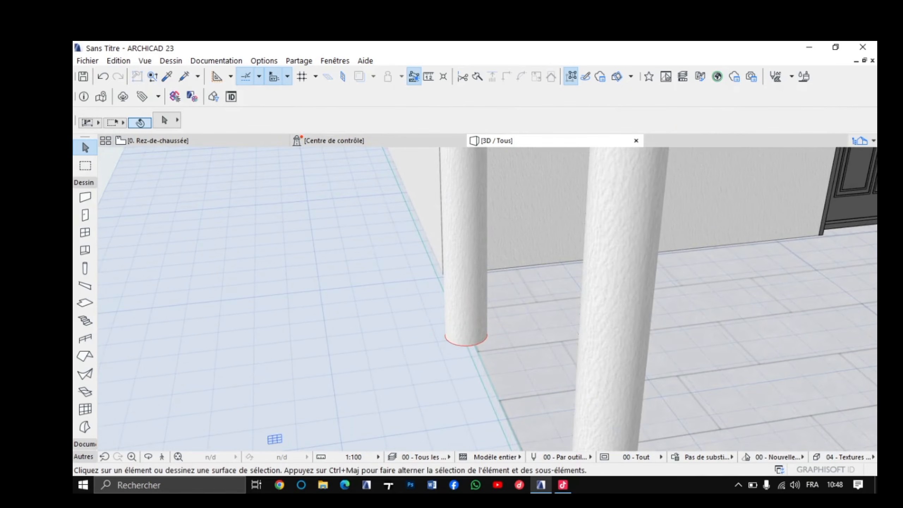
left_click(464, 203)
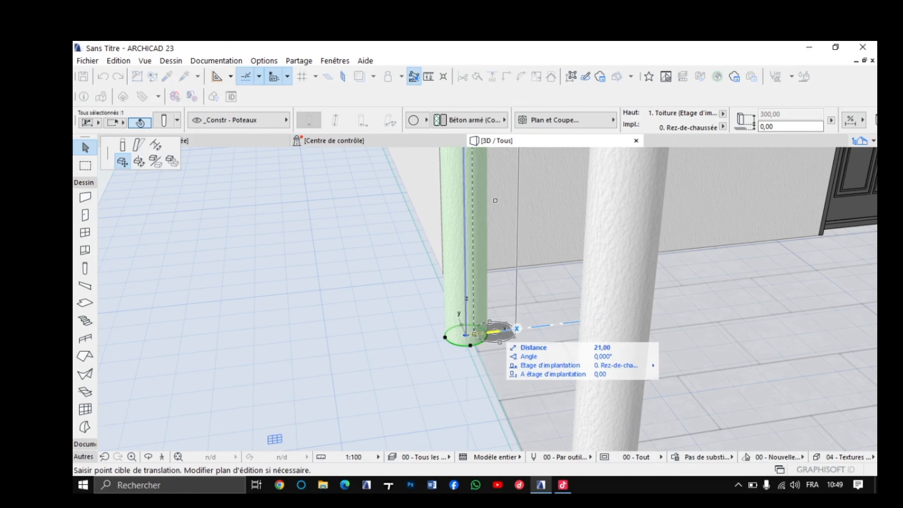
left_click(495, 332)
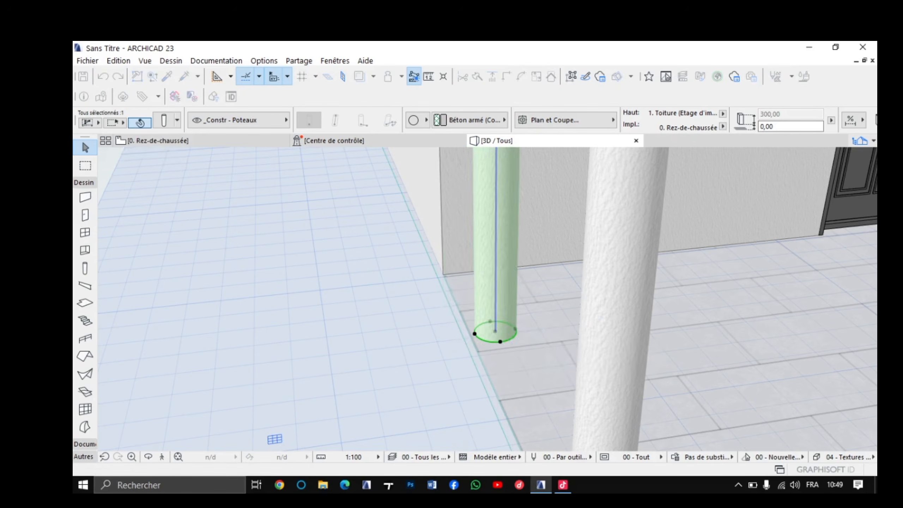
Step: Inspect the terrace and its three columns in 3D from outside the house, leaving nothing selected
scroll(495, 332, "down", 6)
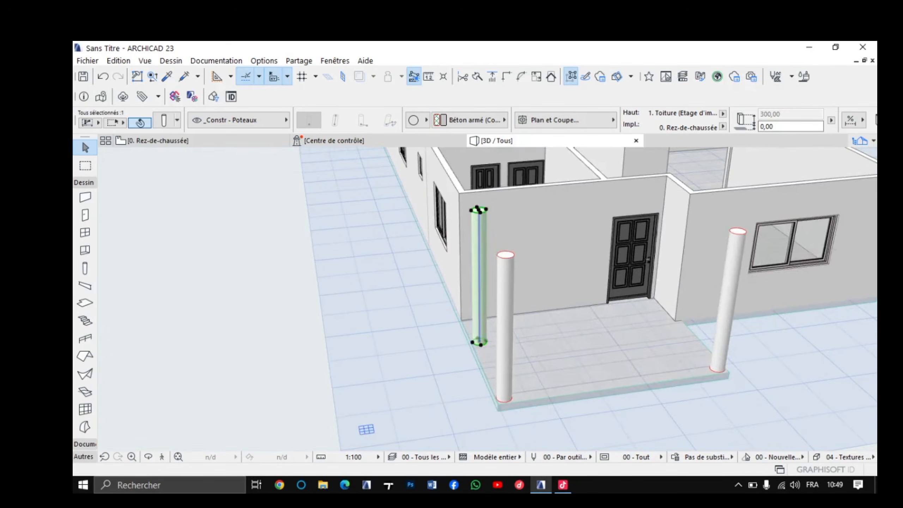
scroll(481, 341, "down", 3)
middle_click_drag(480, 341, 515, 318)
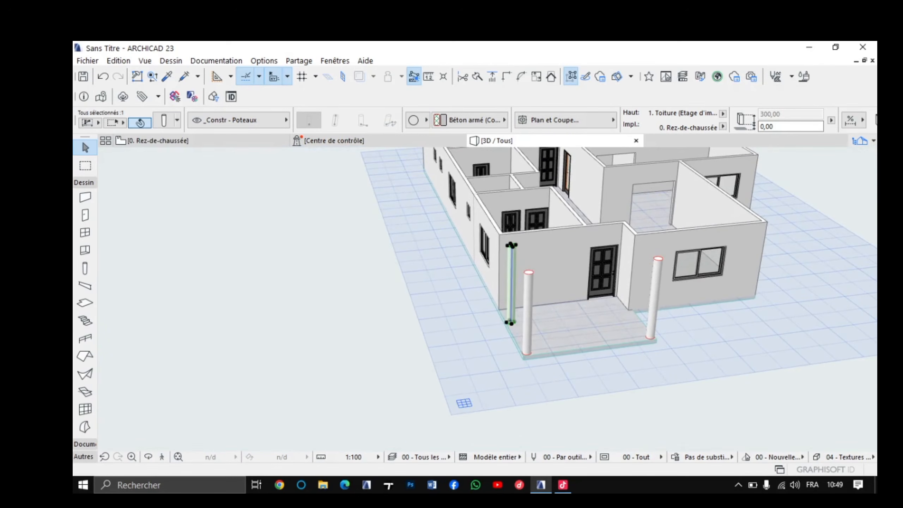
left_click(148, 457)
left_click_drag(445, 302, 512, 249)
scroll(512, 250, "up", 4)
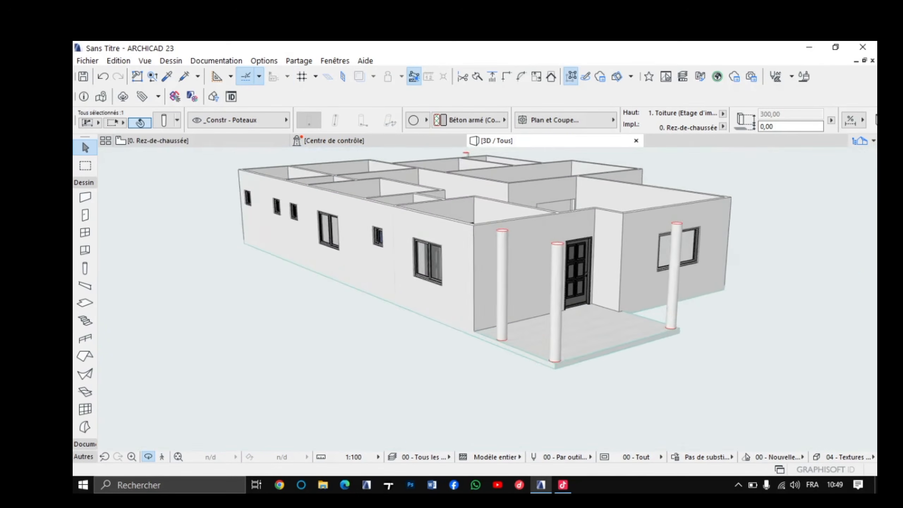
key("Escape")
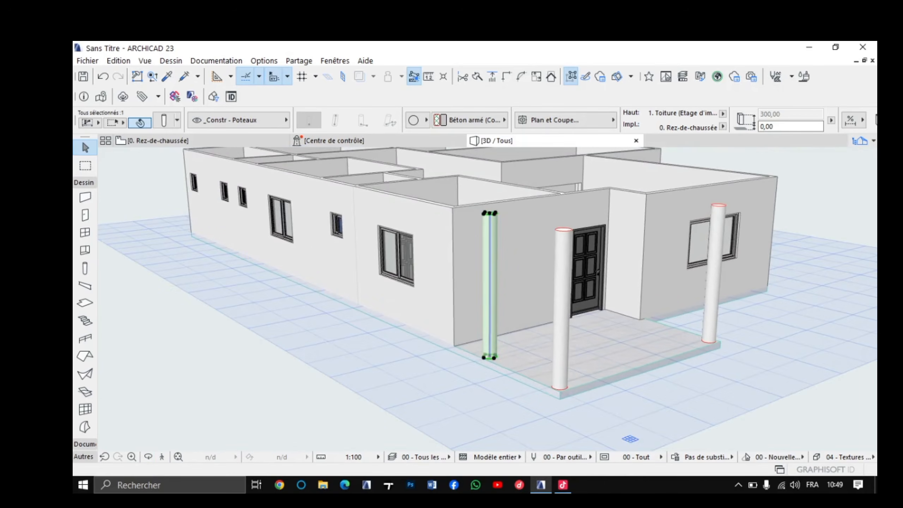
key("Escape")
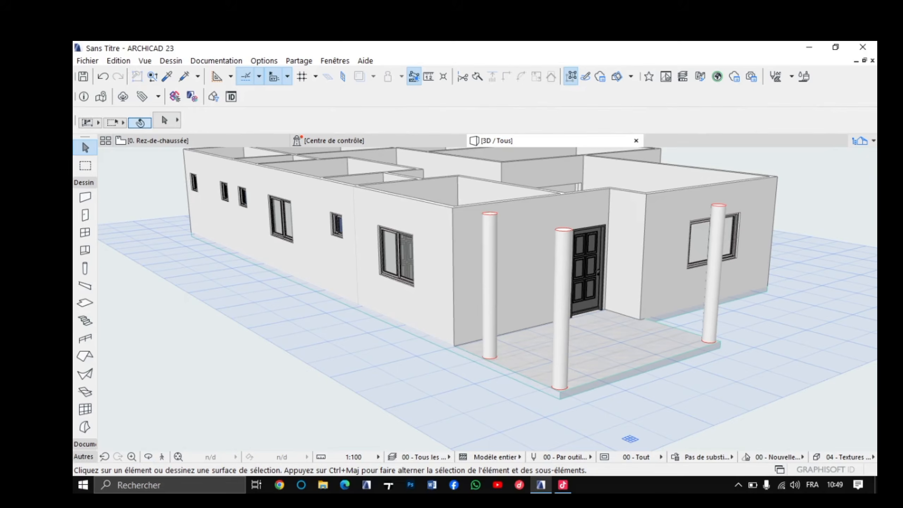
left_click_drag(541, 334, 514, 274)
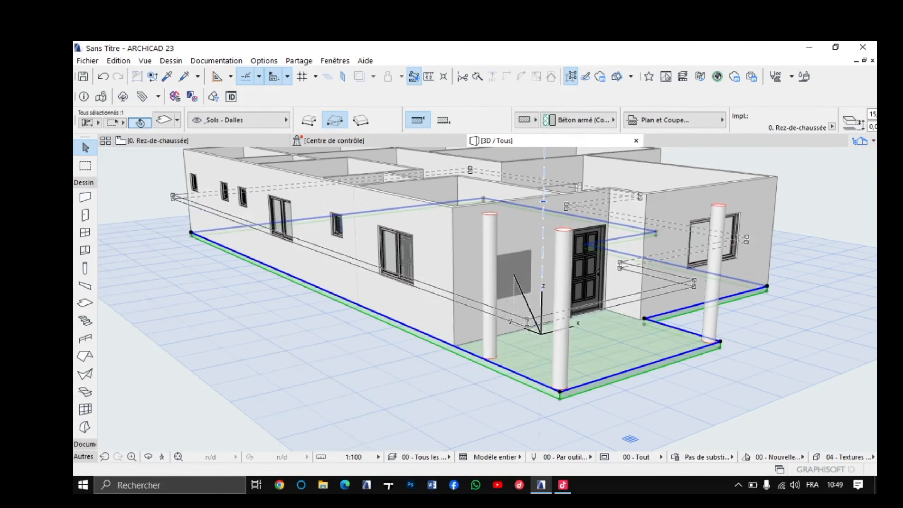
key("Escape")
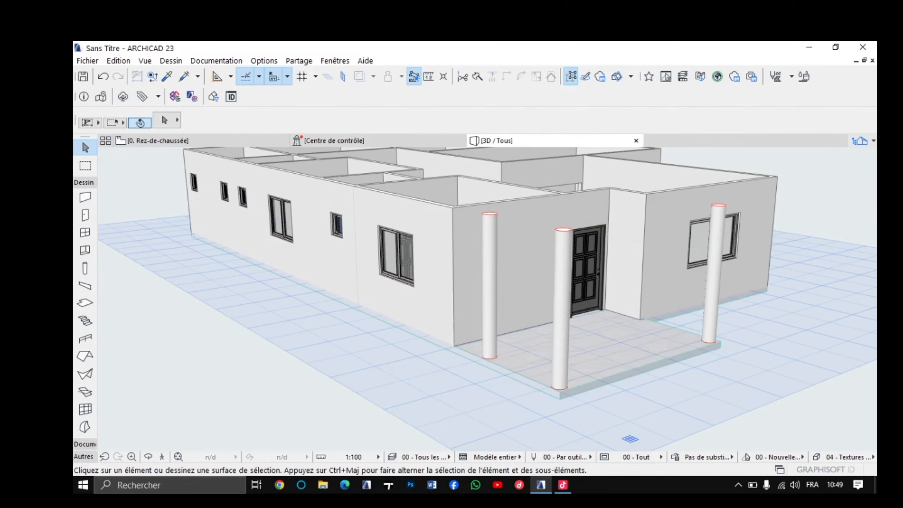
Step: Inspect the house in 3D from the entrance terrace round to the back terrace and its single column
left_click(148, 457)
left_click_drag(516, 295, 376, 309)
scroll(463, 306, "down", 2)
middle_click_drag(622, 307, 487, 299)
scroll(487, 299, "up", 3)
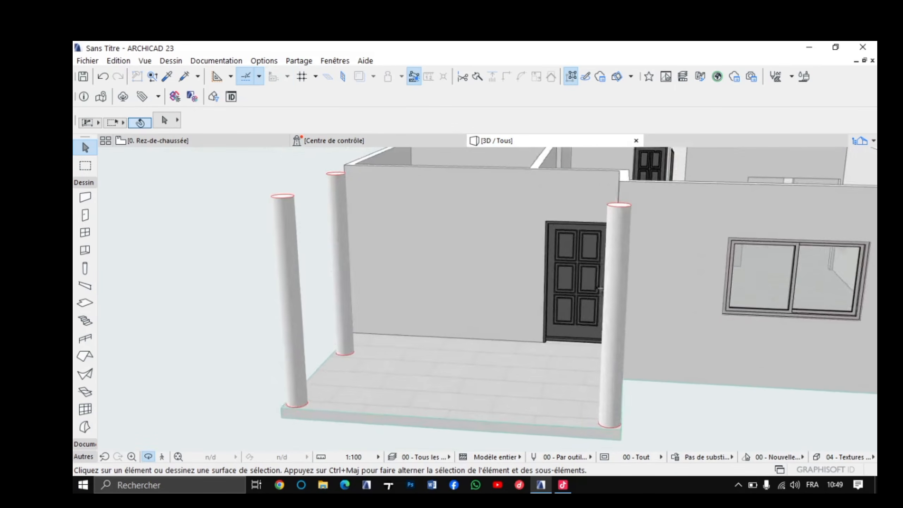
left_click_drag(487, 299, 583, 309)
left_click_drag(487, 300, 488, 338)
scroll(534, 313, "up", 5)
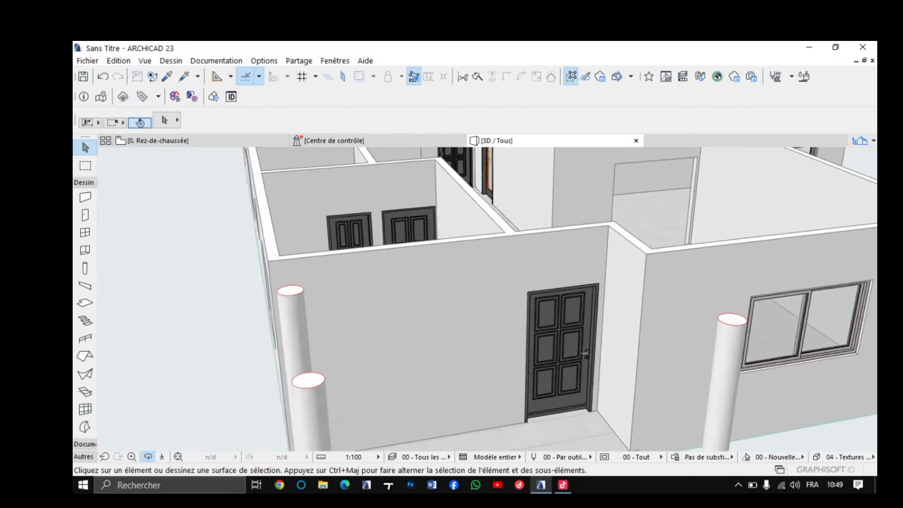
middle_click_drag(577, 249, 487, 349)
left_click_drag(488, 299, 487, 367)
middle_click_drag(686, 242, 487, 299)
scroll(488, 299, "down", 8)
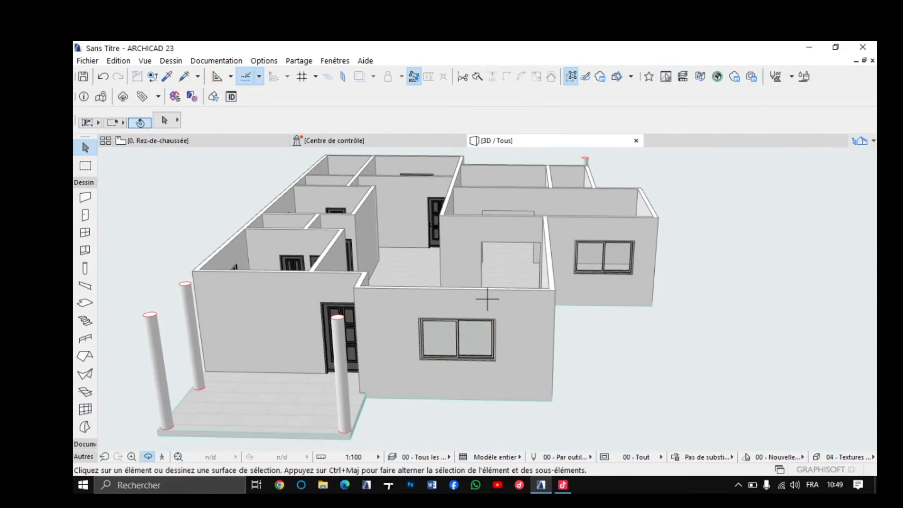
scroll(488, 299, "down", 5)
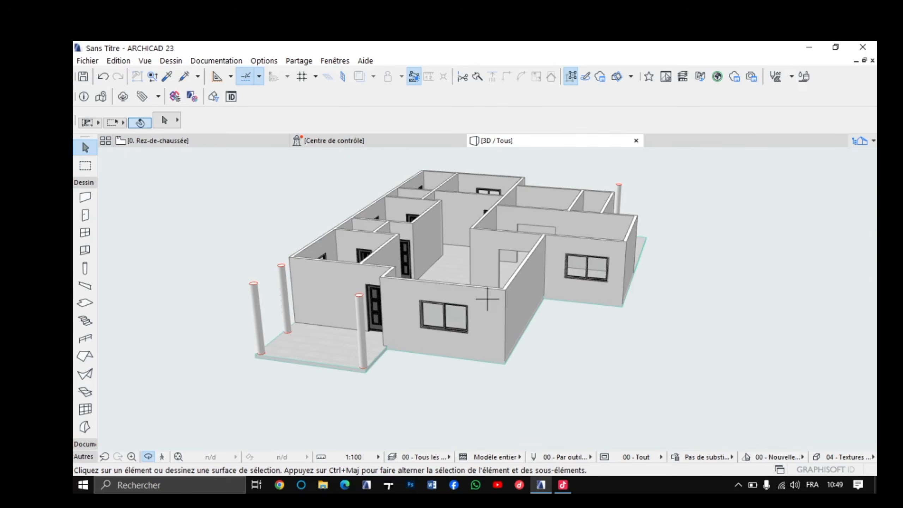
middle_click_drag(487, 299, 402, 300, "shift")
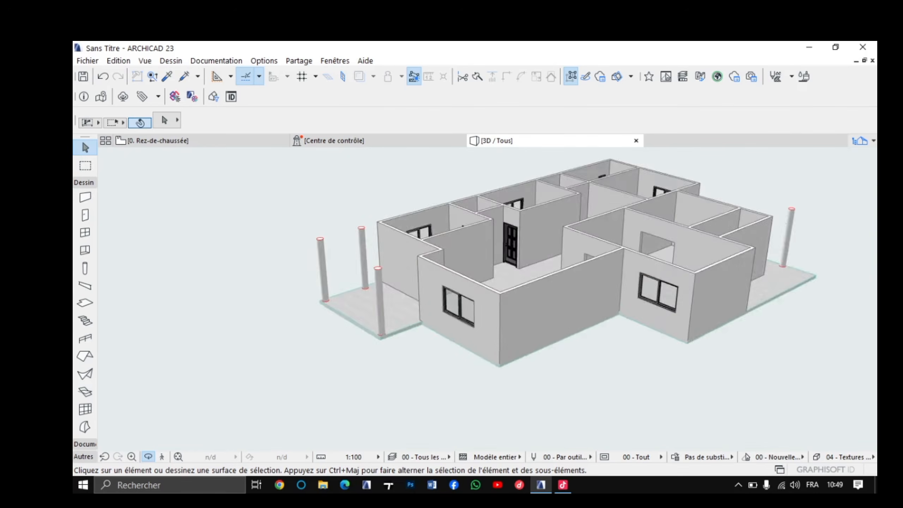
middle_click_drag(772, 292, 256, 290)
scroll(518, 299, "up", 4)
middle_click_drag(577, 309, 558, 363, "shift")
scroll(535, 333, "up", 1)
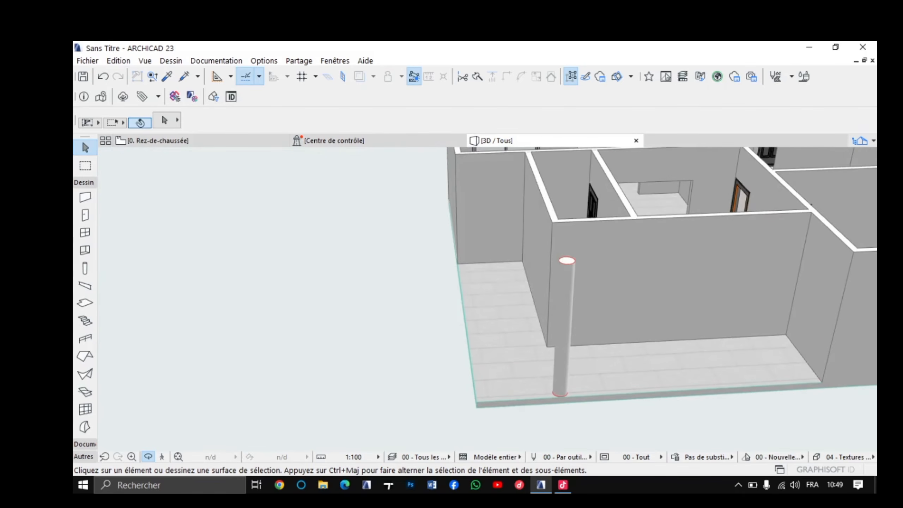
Step: In the floor plan, subtract a 171.03 by 600 rectangle from the slab's north-east corner, aligning its edge with the exterior wall, and deselect it
key("F2")
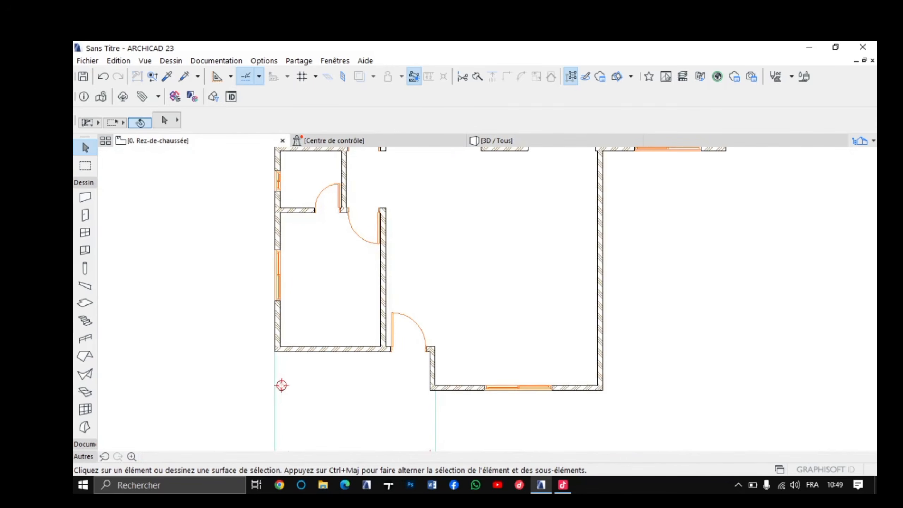
scroll(516, 342, "down", 2)
middle_click_drag(516, 182, 494, 435)
scroll(566, 283, "up", 2)
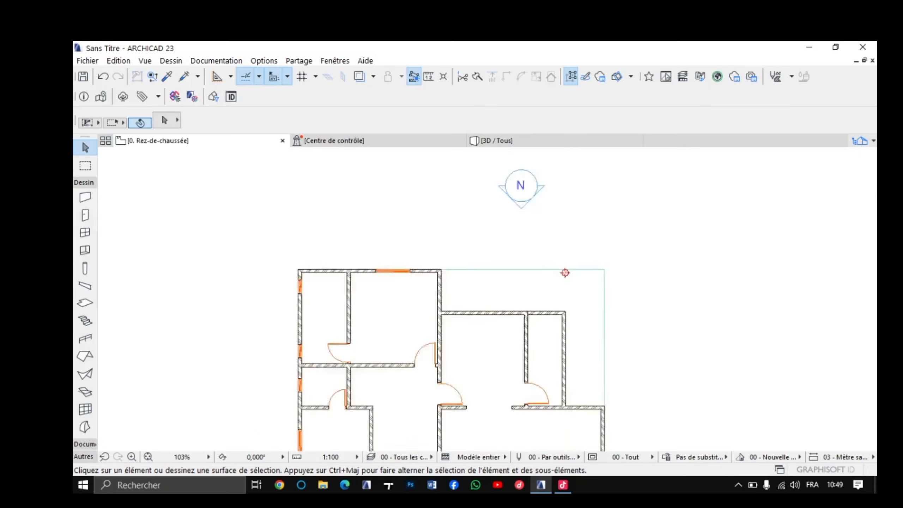
middle_click_drag(563, 254, 565, 184)
scroll(599, 295, "up", 1)
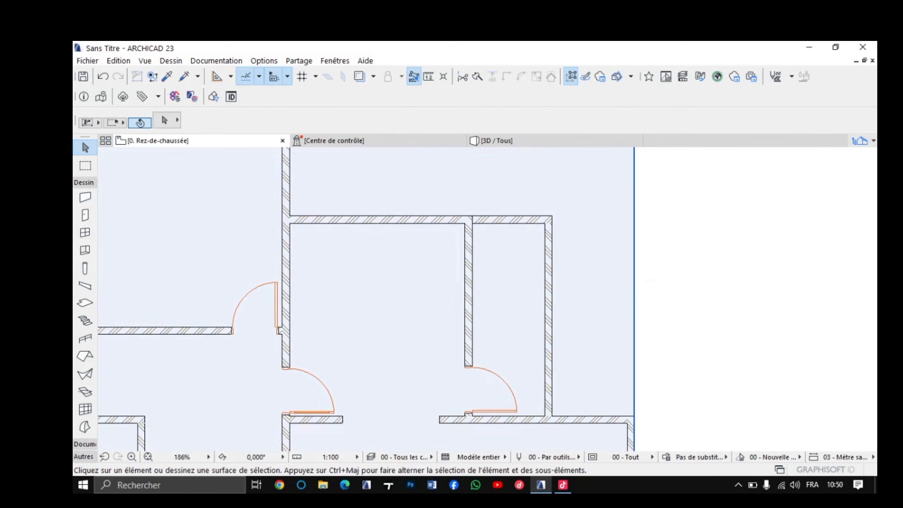
left_click(596, 296)
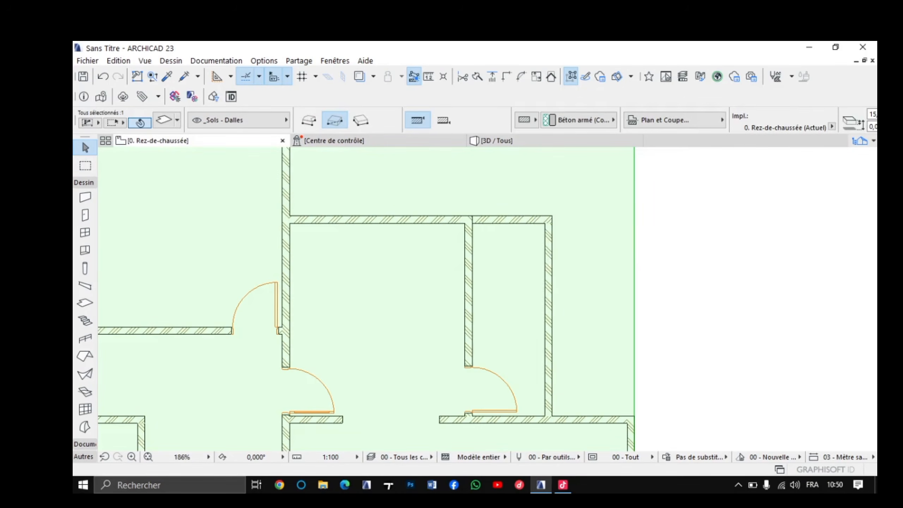
middle_click_drag(530, 205, 511, 287)
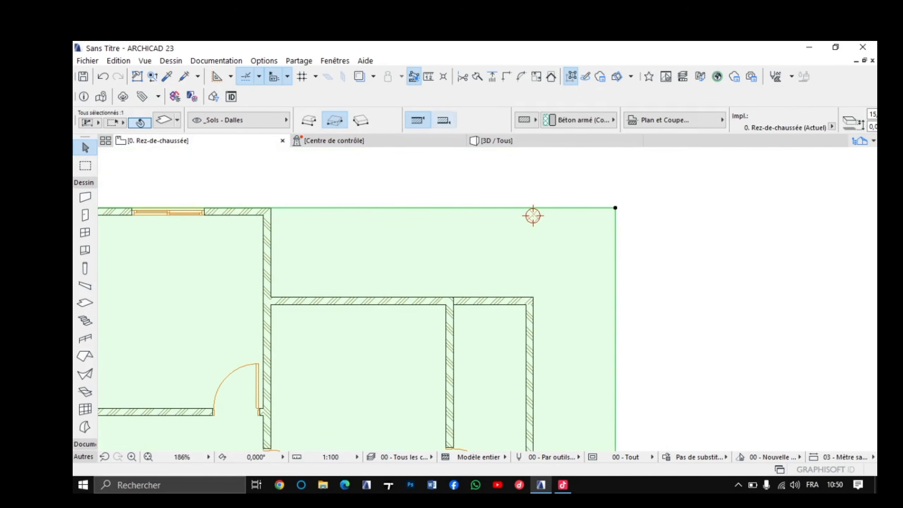
left_click(533, 215)
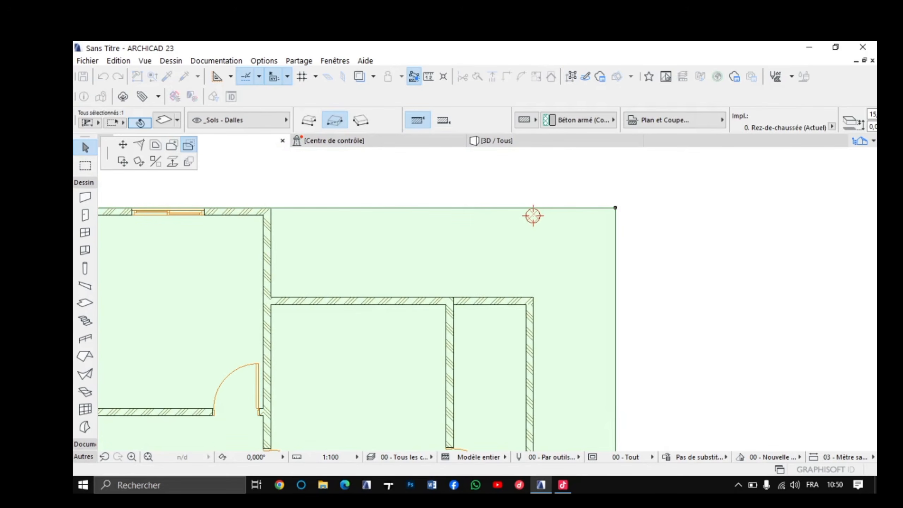
left_click(615, 207)
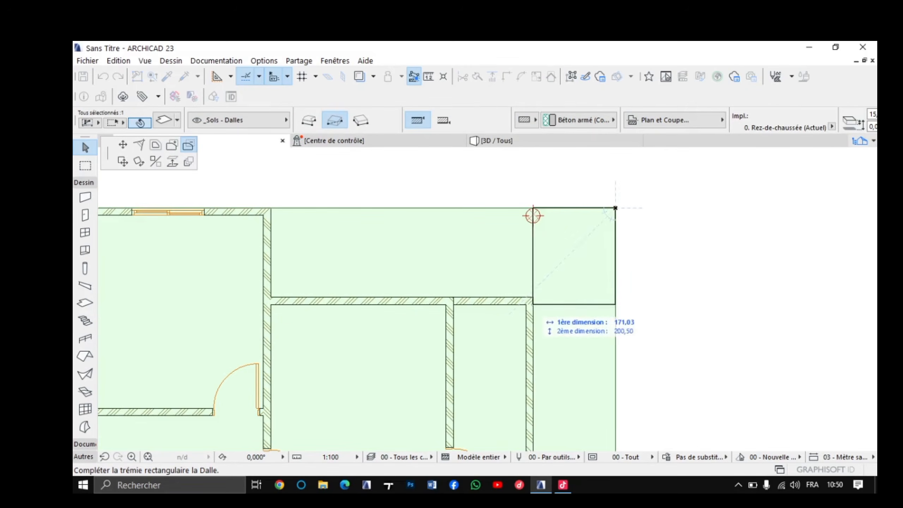
scroll(536, 286, "down", 2)
middle_click_drag(551, 433, 540, 346)
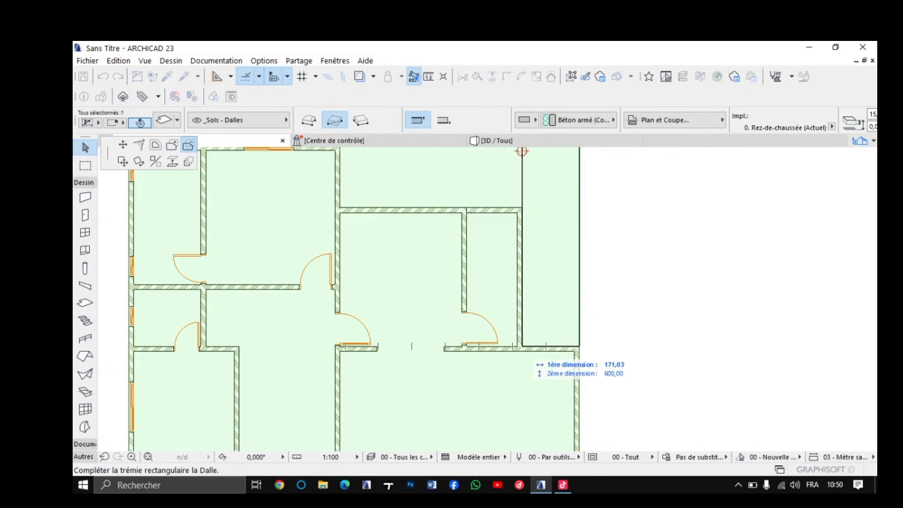
left_click(522, 346)
scroll(522, 346, "down", 1)
middle_click_drag(523, 346, 522, 426)
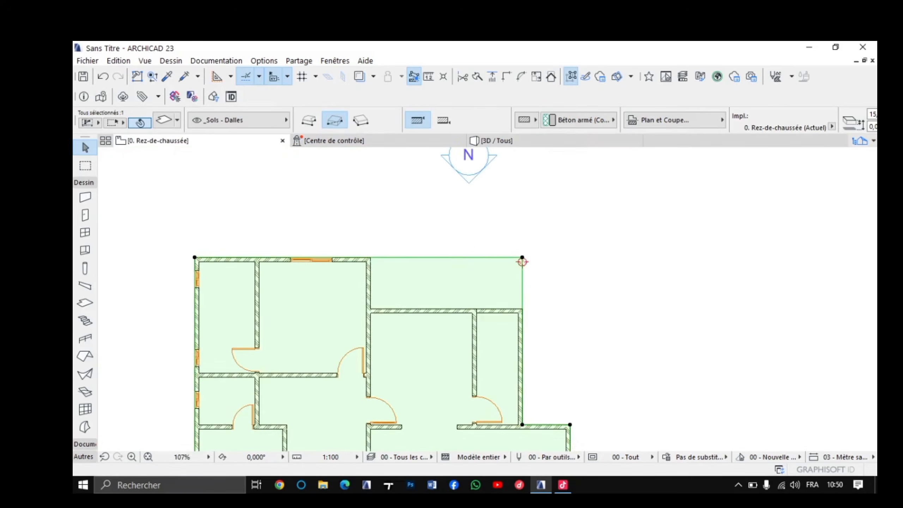
scroll(515, 256, "up", 5)
key("Escape")
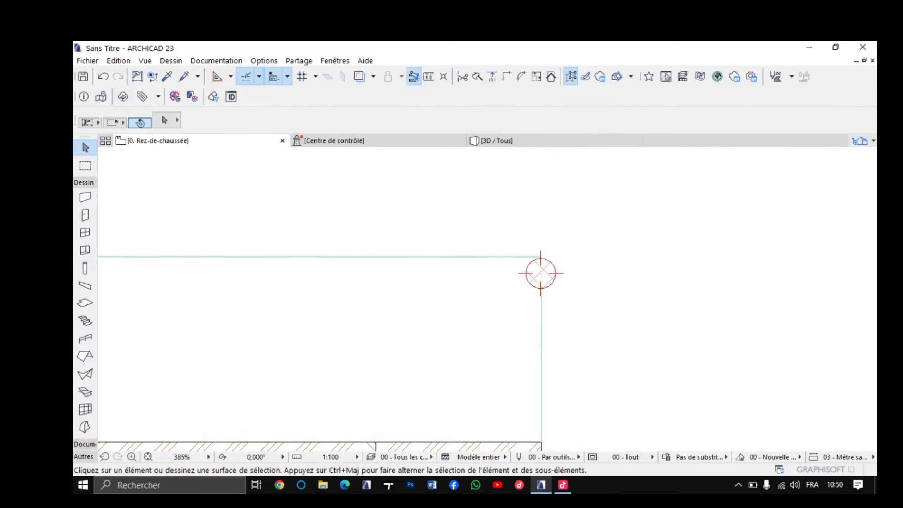
Step: Move the back terrace column inward horizontally by its own radius so it sits inside the slab corner, and deselect it
scroll(535, 272, "up", 4)
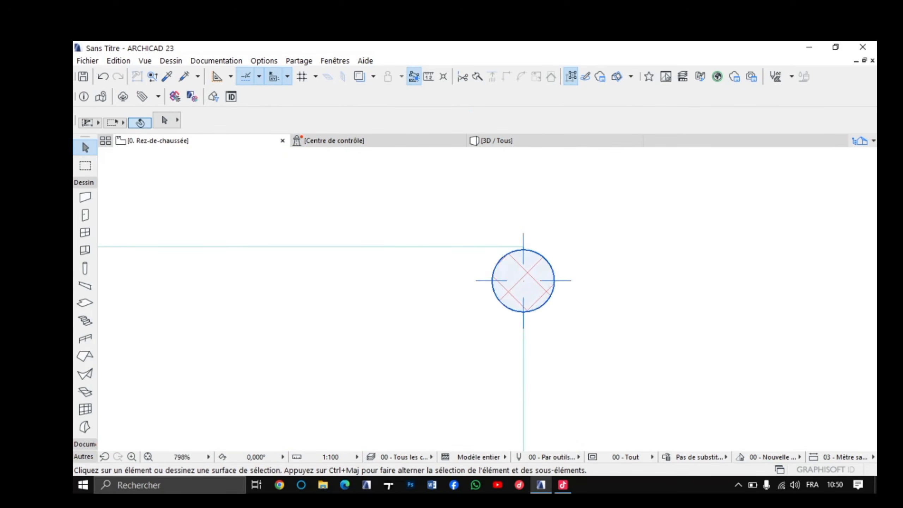
left_click(525, 281)
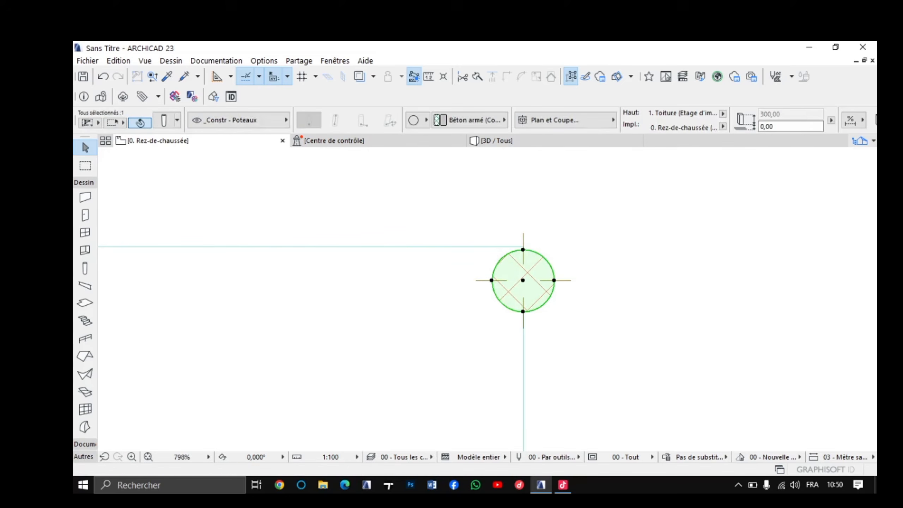
left_click(523, 281)
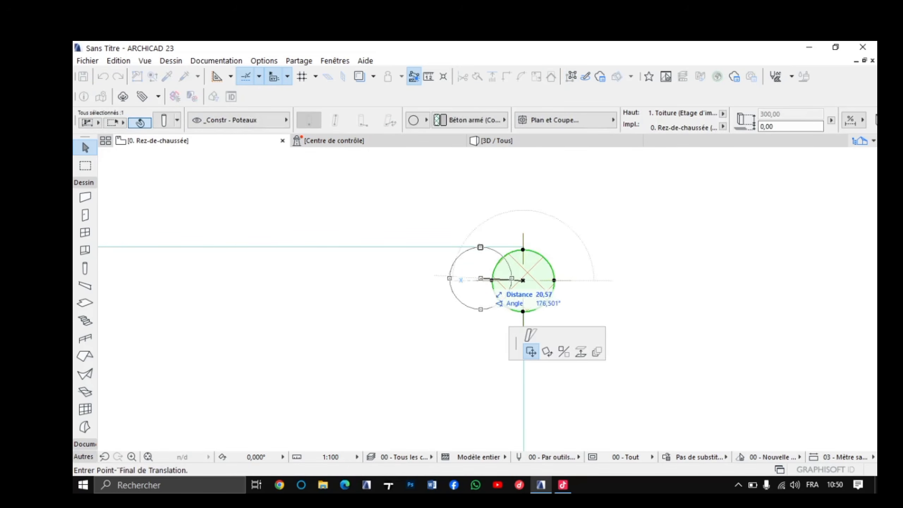
left_click(491, 281)
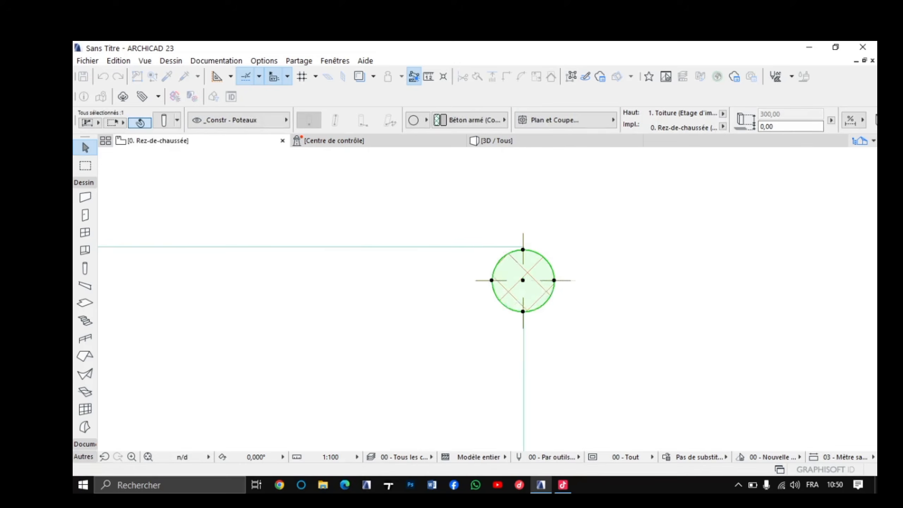
left_click(572, 268)
scroll(572, 268, "down", 3)
scroll(543, 272, "down", 2)
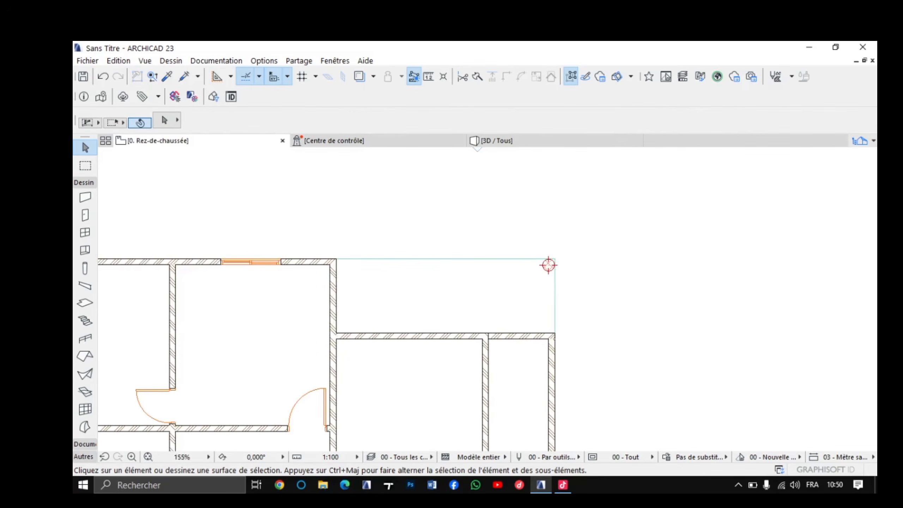
Step: Examine the trimmed back terrace in 3D, checking the column against the slab corner and the adjoining walls
key("F3")
middle_click_drag(488, 299, 640, 317, "shift")
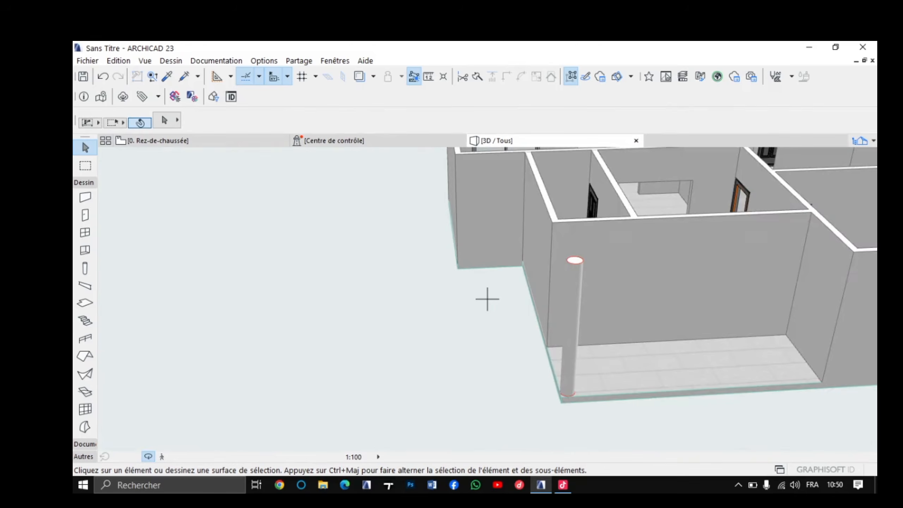
scroll(488, 299, "down", 2)
middle_click_drag(584, 380, 594, 356)
scroll(488, 299, "up", 2)
scroll(488, 299, "up", 1)
middle_click_drag(488, 299, 554, 306, "shift")
scroll(488, 299, "up", 1)
middle_click_drag(488, 299, 347, 319, "shift")
scroll(488, 299, "down", 2)
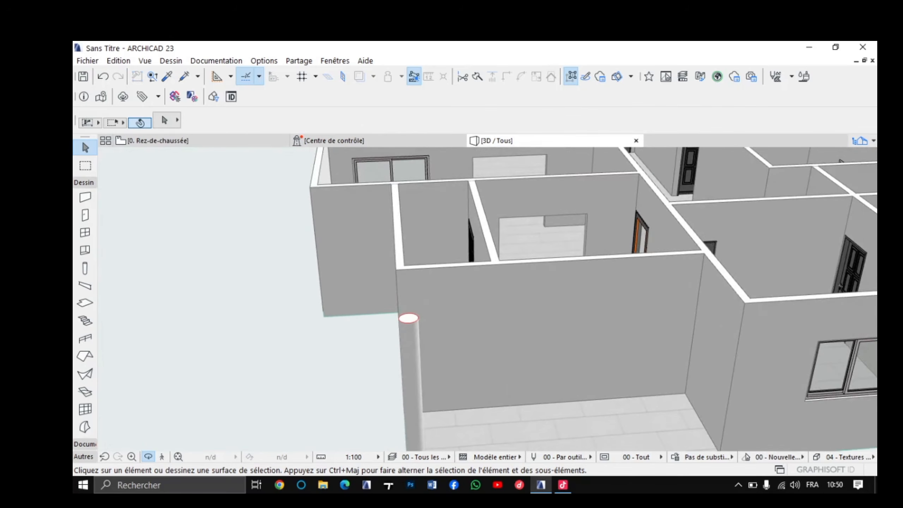
Step: In the floor plan, copy the parameters of the north bedroom's door beside the hallway as the Door tool's defaults
key("F2")
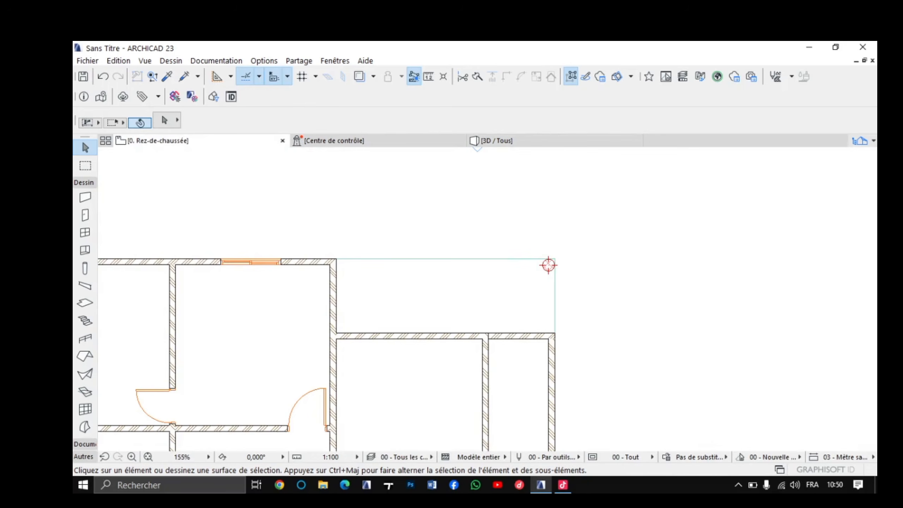
scroll(549, 265, "up", 5)
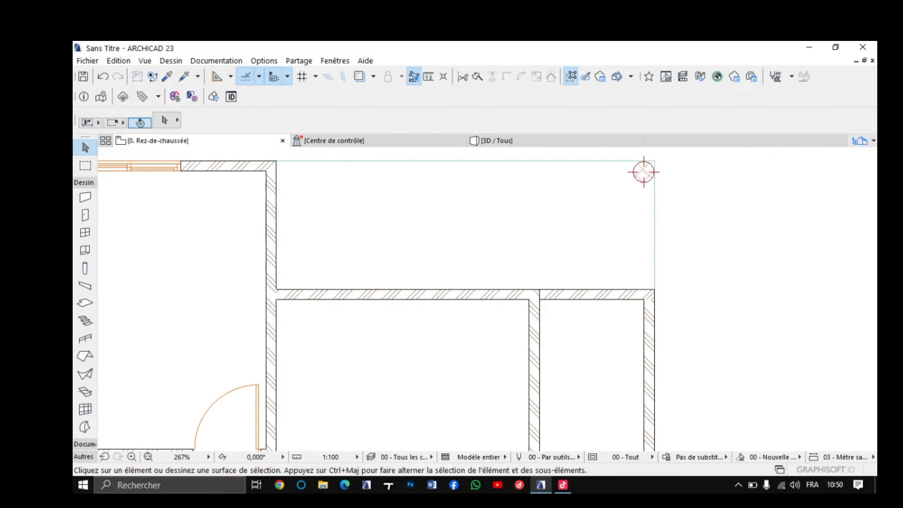
scroll(540, 163, "down", 5)
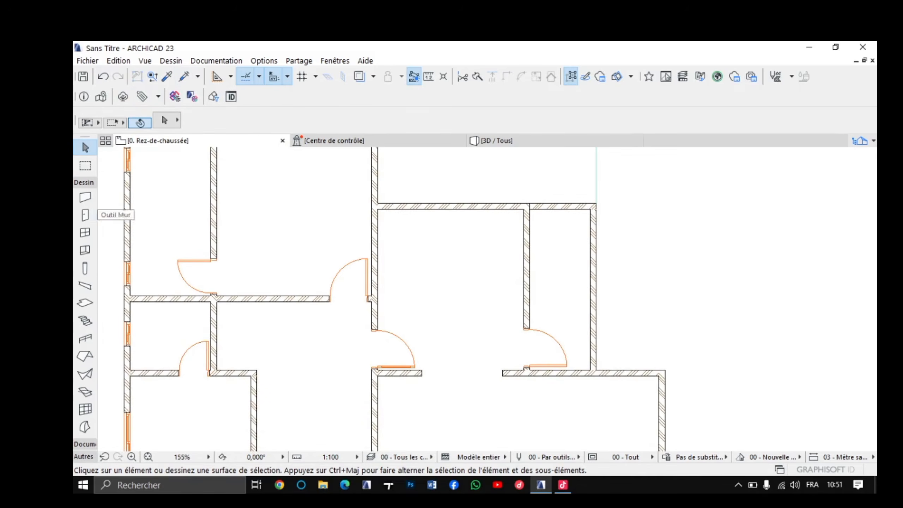
left_click(85, 215)
left_click(168, 77)
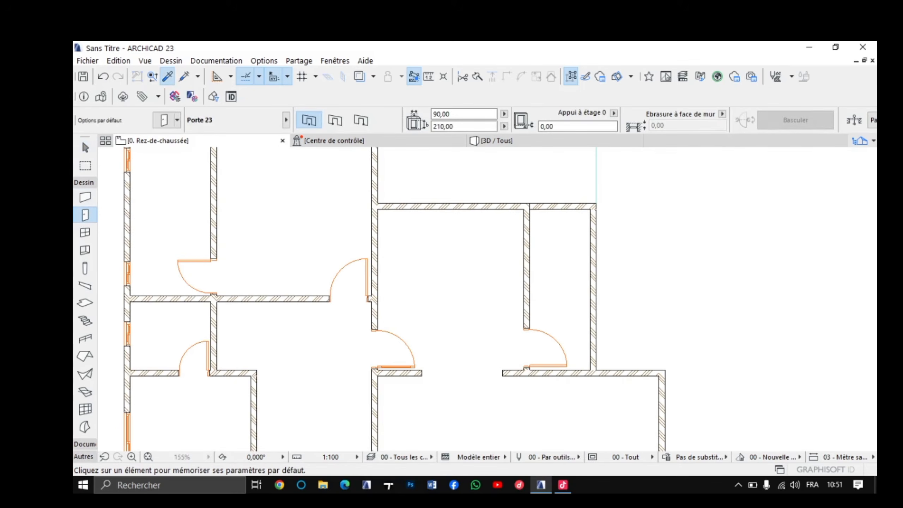
scroll(357, 299, "up", 4)
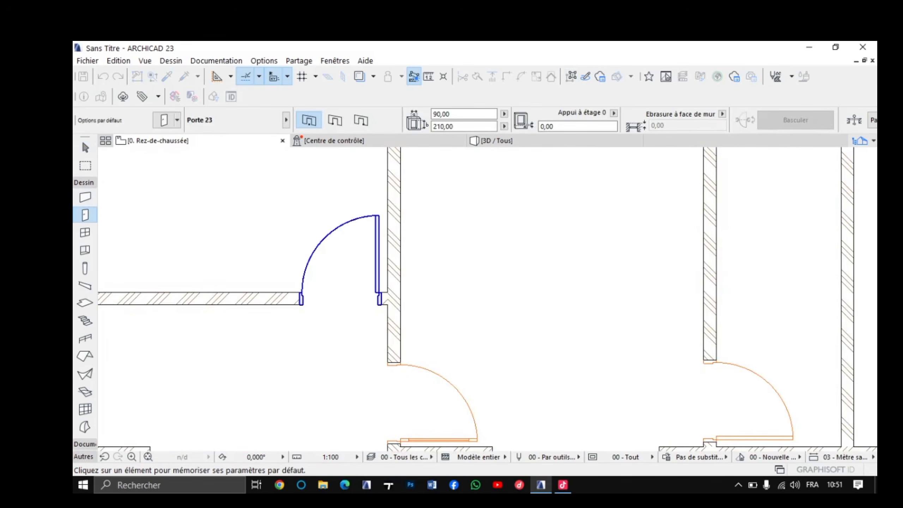
left_click(377, 254)
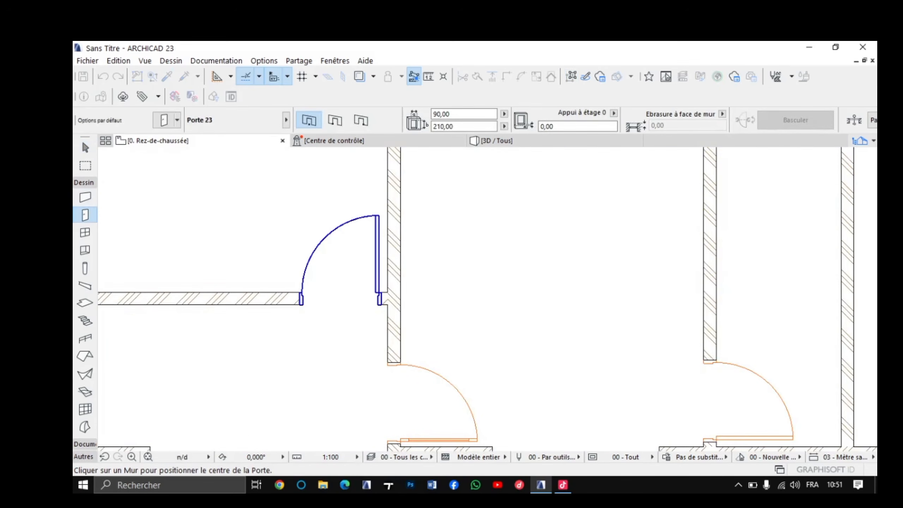
Step: Place a 90 by 210 door in the back terrace wall beside the inner corner, opening onto the terrace, and check it in 3D
scroll(644, 192, "down", 5)
middle_click_drag(453, 297, 449, 316)
scroll(450, 313, "up", 3)
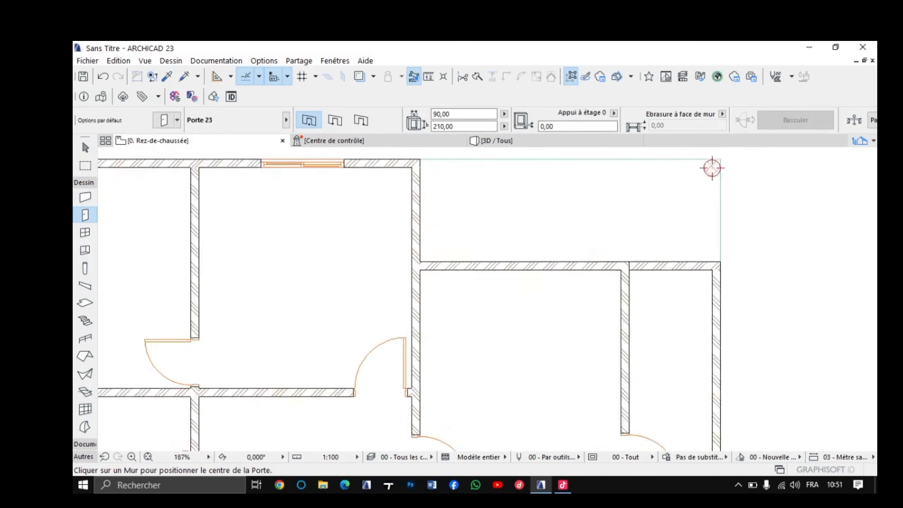
middle_click_drag(626, 244, 559, 206)
scroll(552, 206, "down", 5)
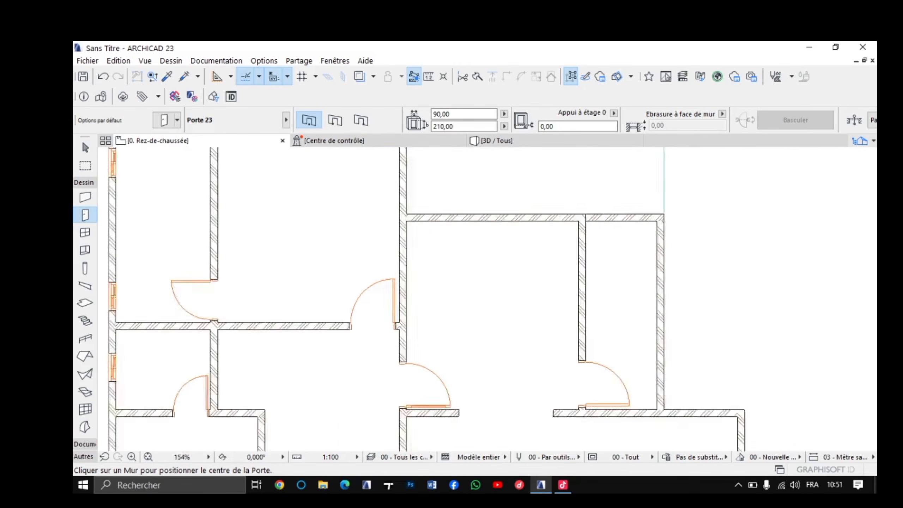
left_click(466, 205)
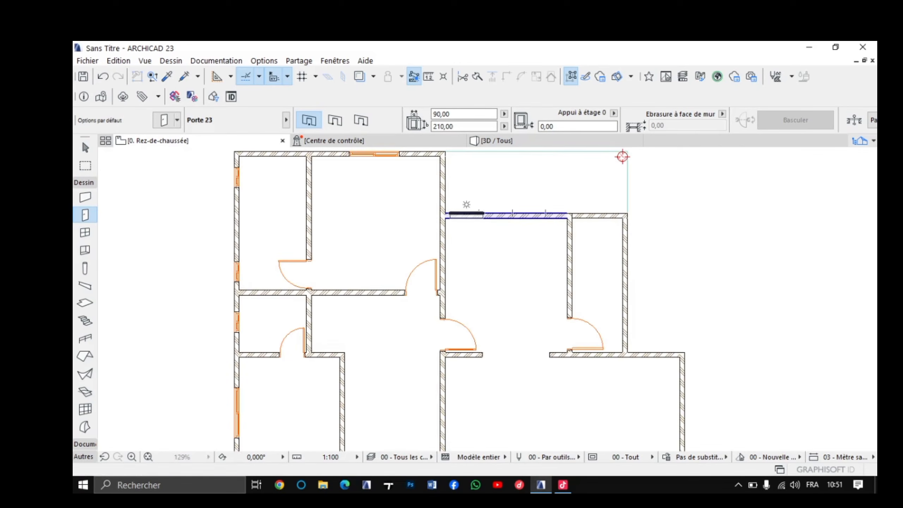
left_click(438, 200)
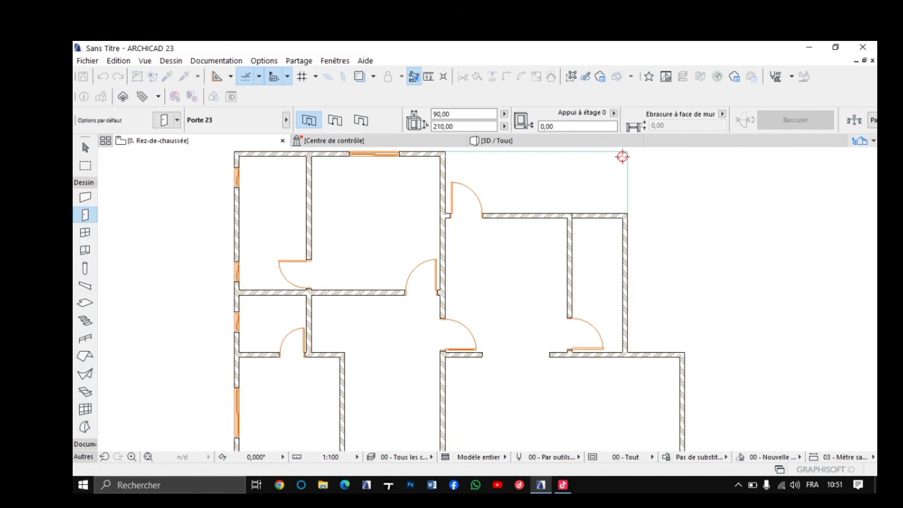
key("F3")
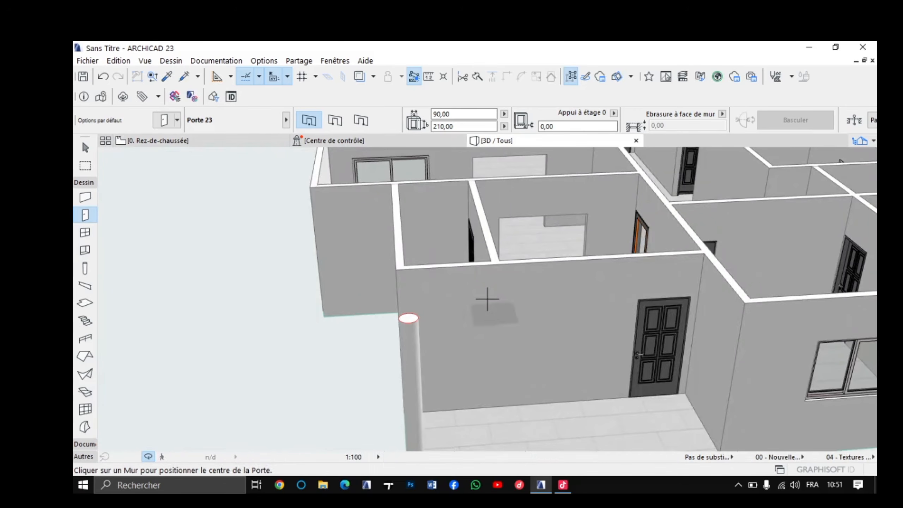
scroll(487, 299, "down", 5)
scroll(566, 349, "up", 4)
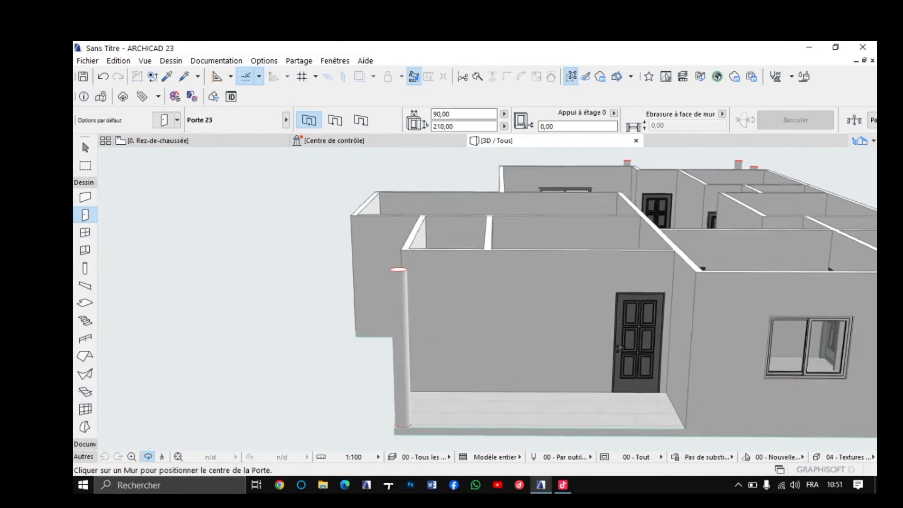
Step: Orbit around the house in 3D from the back terrace to the front terrace, examining the outer walls, columns, entrance door and window
middle_click_drag(566, 348, 683, 374, "shift")
middle_click_drag(488, 299, 576, 305, "shift")
scroll(487, 299, "down", 4)
middle_click_drag(487, 299, 561, 300, "shift")
scroll(487, 299, "up", 4)
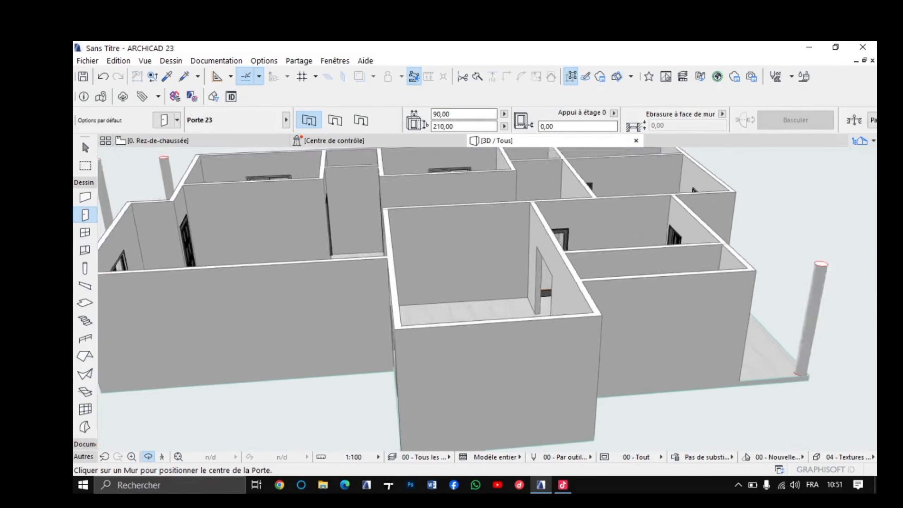
middle_click_drag(488, 299, 470, 199, "shift")
scroll(417, 194, "up", 3)
scroll(417, 193, "down", 3)
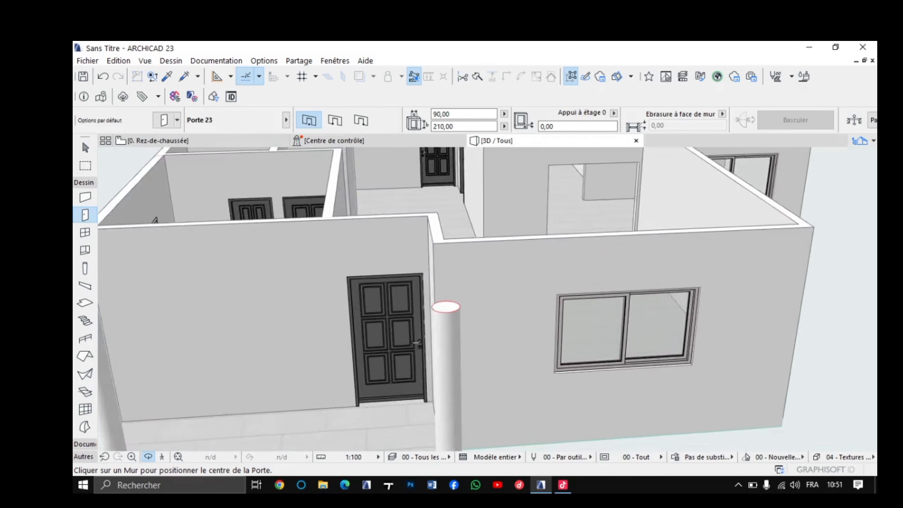
scroll(417, 194, "up", 2)
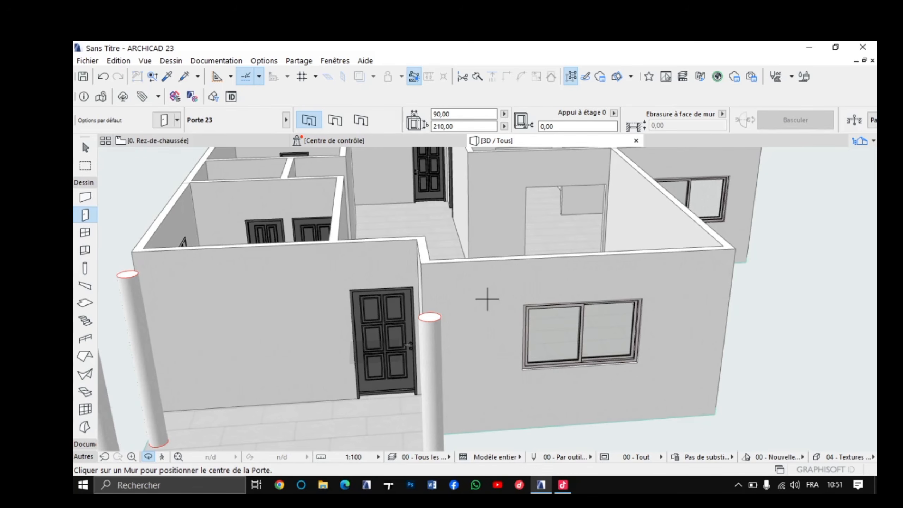
Step: Examine the whole house from above in 3D, checking the room layout, interior doors, wall openings and tiled floor
scroll(487, 299, "down", 10)
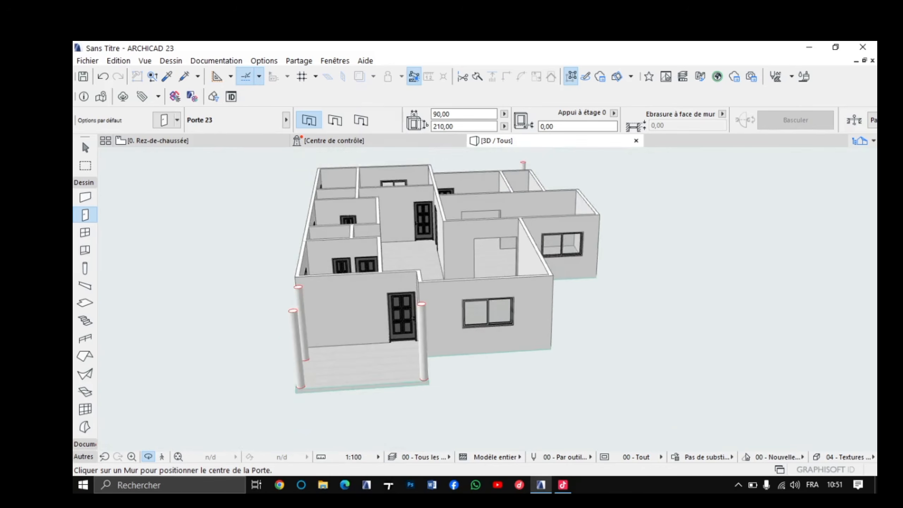
scroll(487, 299, "up", 8)
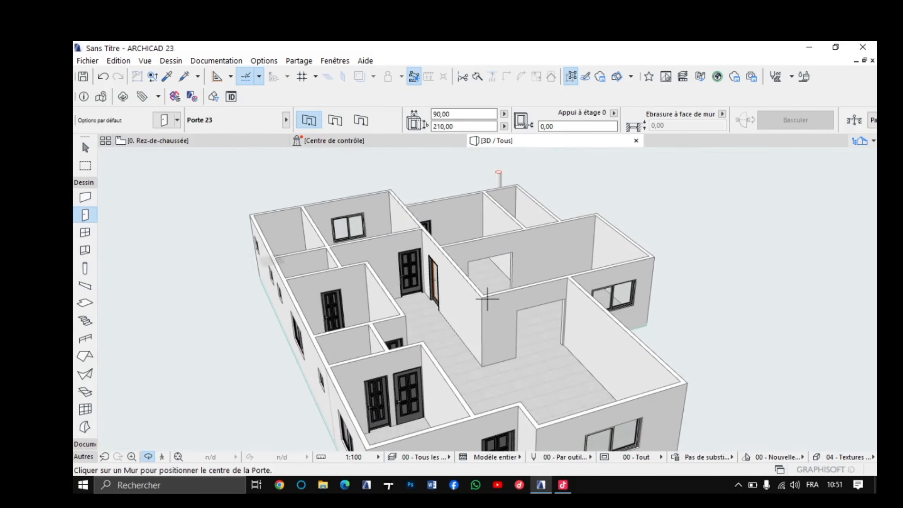
middle_click_drag(487, 299, 445, 335, "shift")
scroll(487, 299, "down", 3)
mouse_move(487, 299)
middle_mouse_down()
mouse_move(356, 290)
mouse_move(487, 299)
middle_mouse_up()
scroll(487, 299, "up", 3)
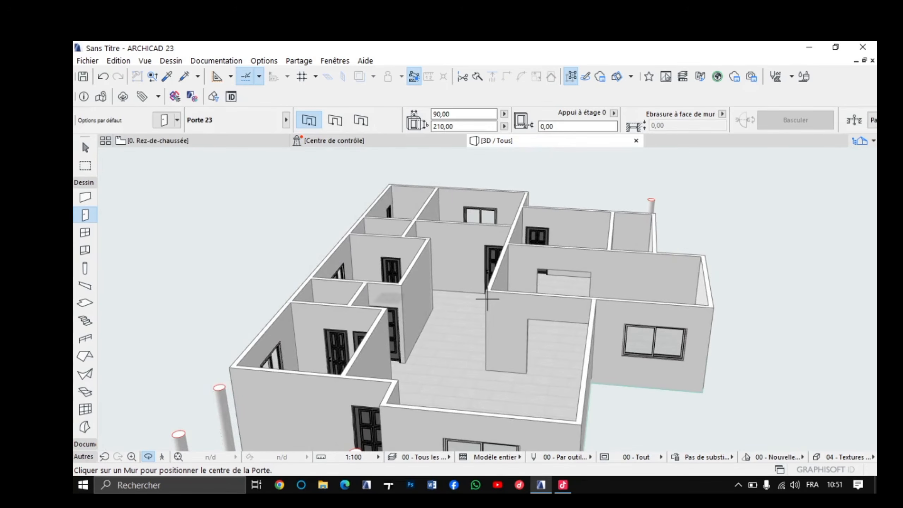